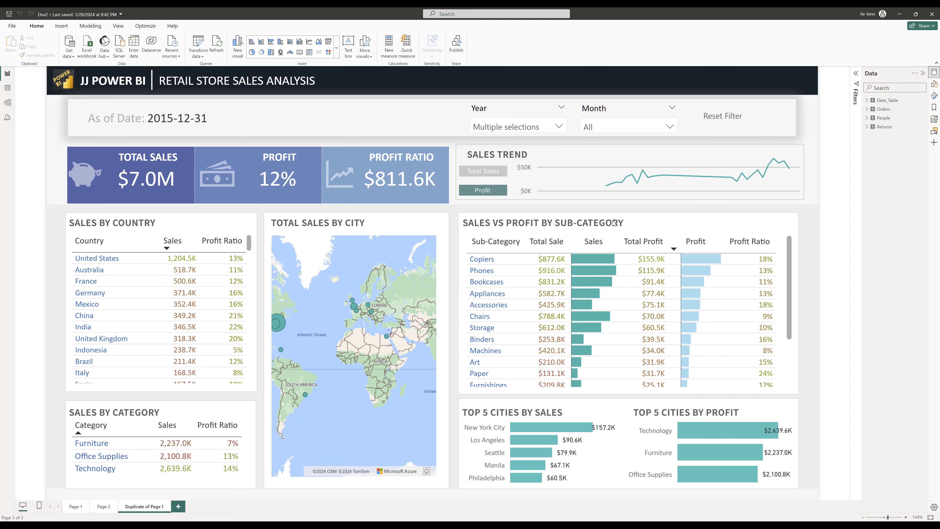
- Filter the sales dashboard to the year 2014 only using the Year slicer
left_click(930, 74)
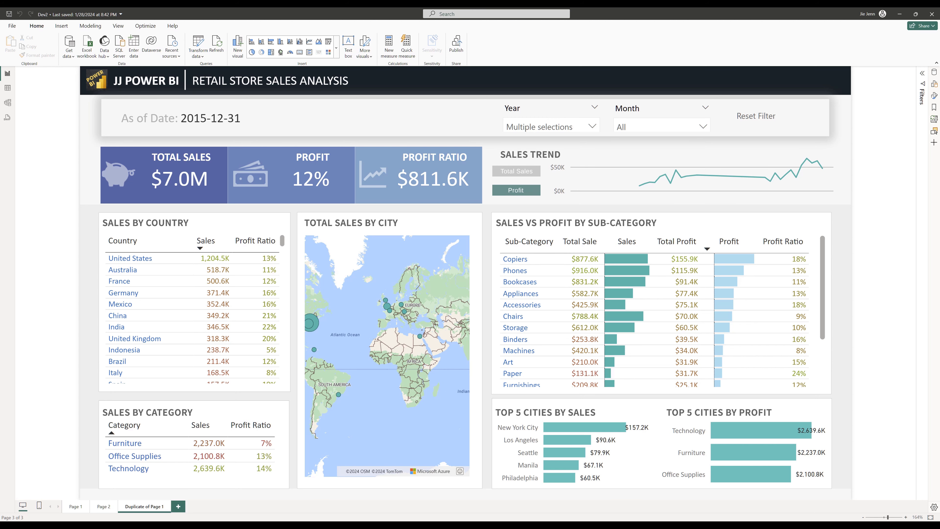
left_click(890, 518)
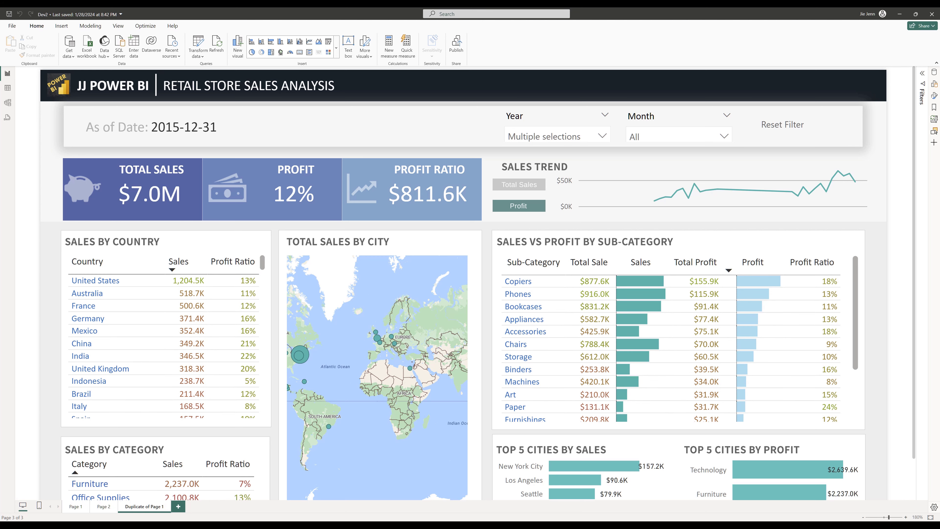
scroll(326, 120, "down", 3)
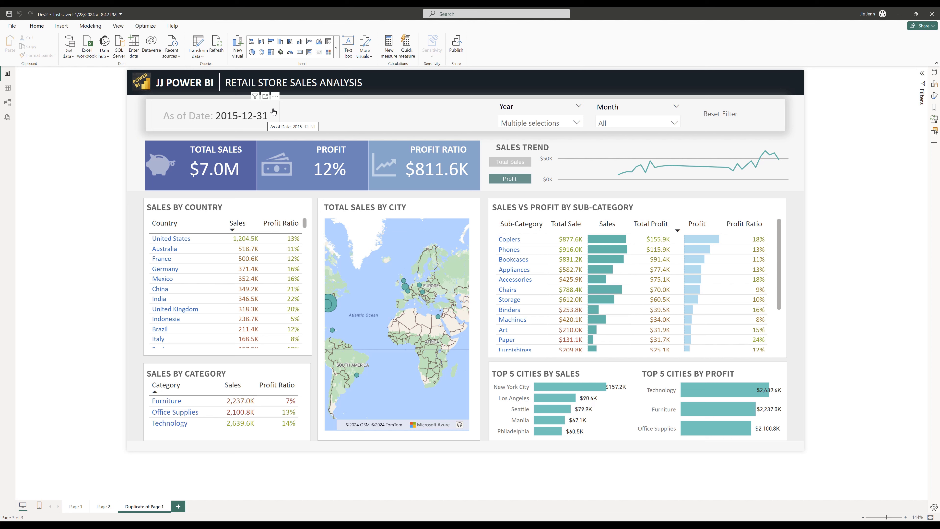
left_click(556, 126)
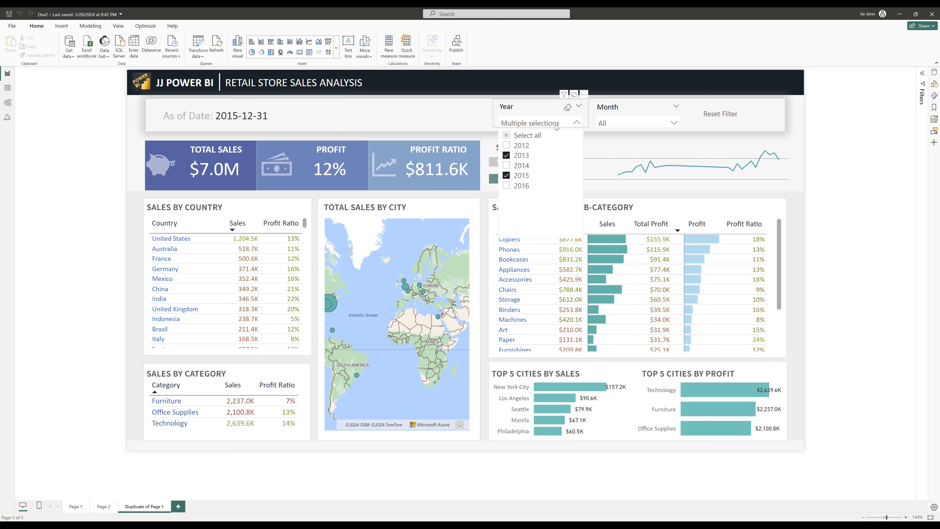
left_click(567, 107)
left_click(520, 165)
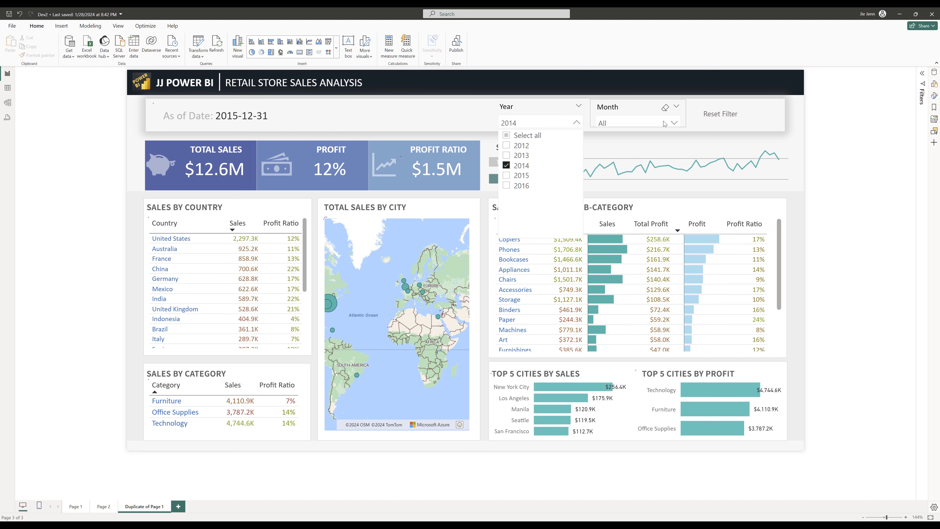
- Narrow the dashboard further to March using the Month slicer
left_click(637, 123)
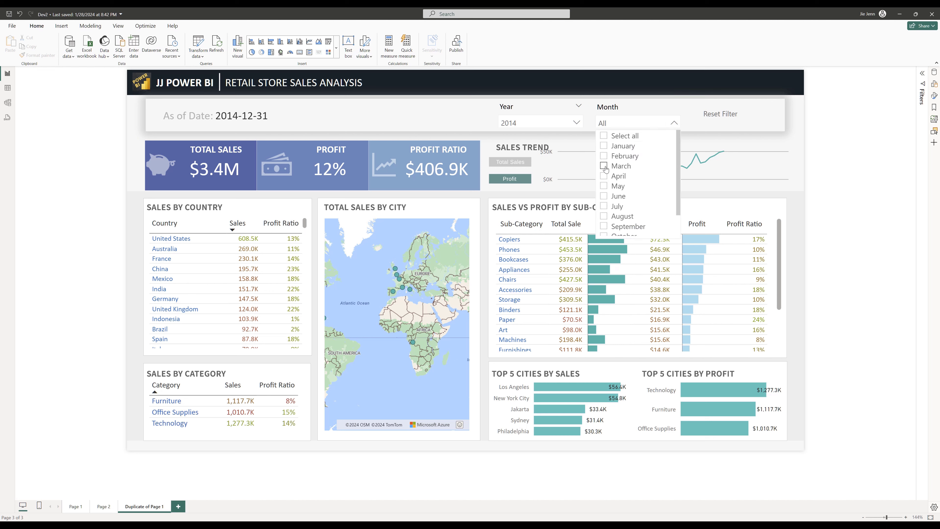
left_click(604, 167)
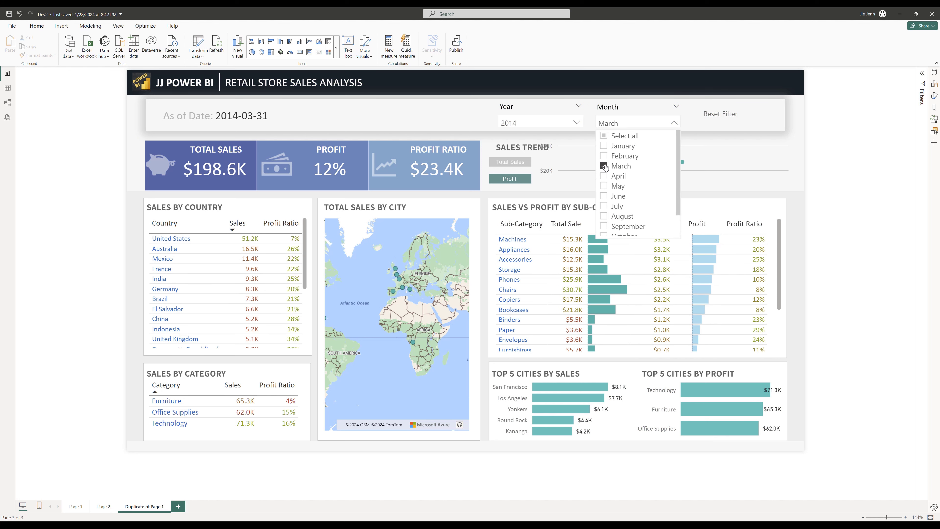
left_click(719, 115)
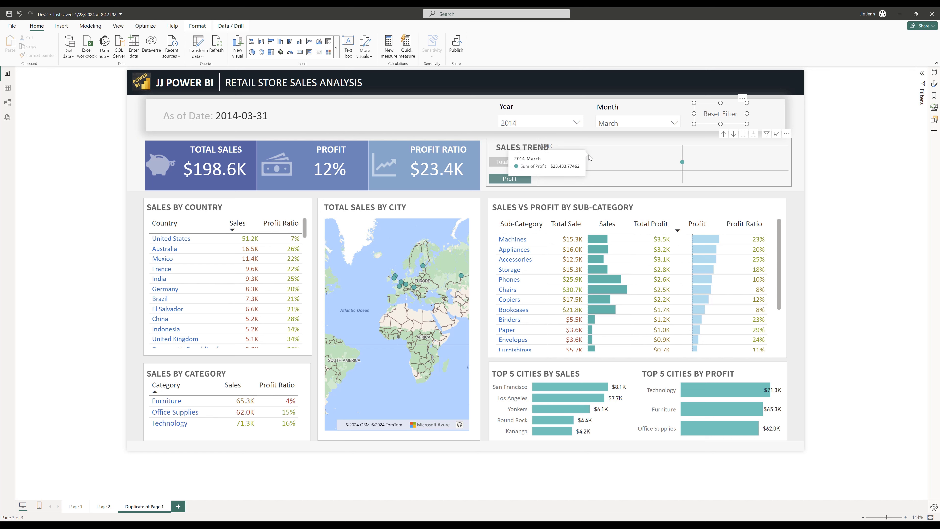
- Set both the Year and Month slicers back to selecting all values
left_click(577, 123)
left_click(507, 136)
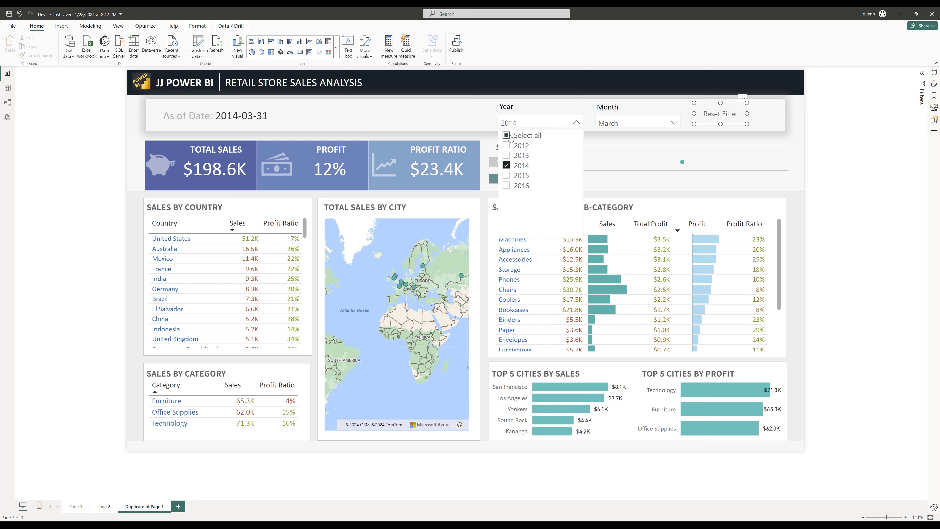
left_click(776, 129)
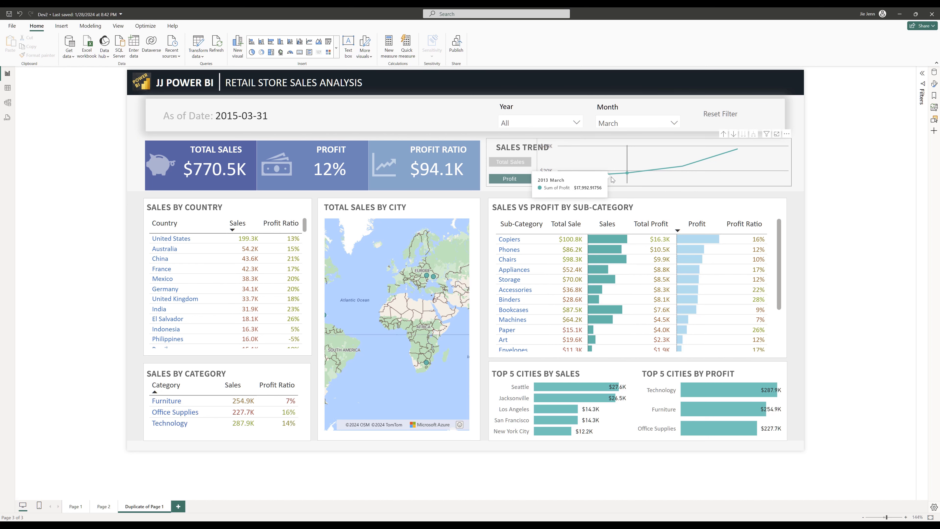
left_click(636, 123)
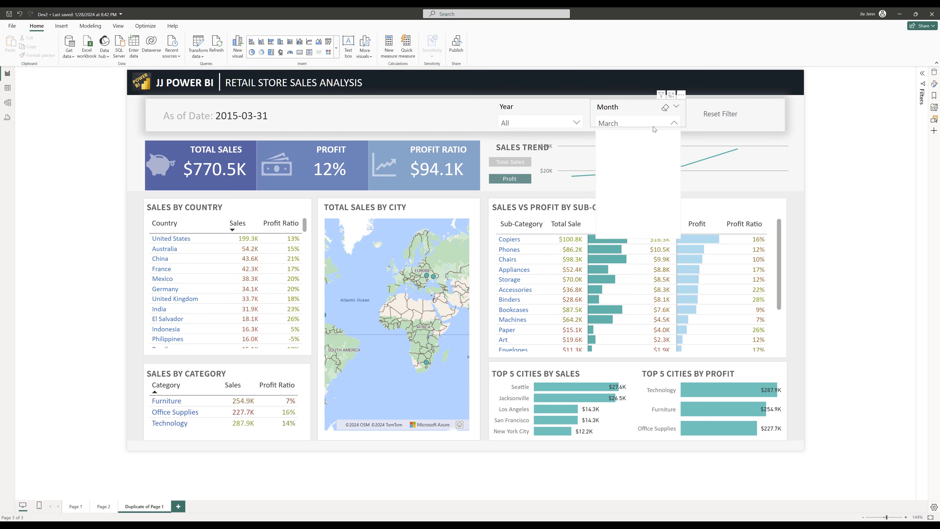
left_click(614, 136)
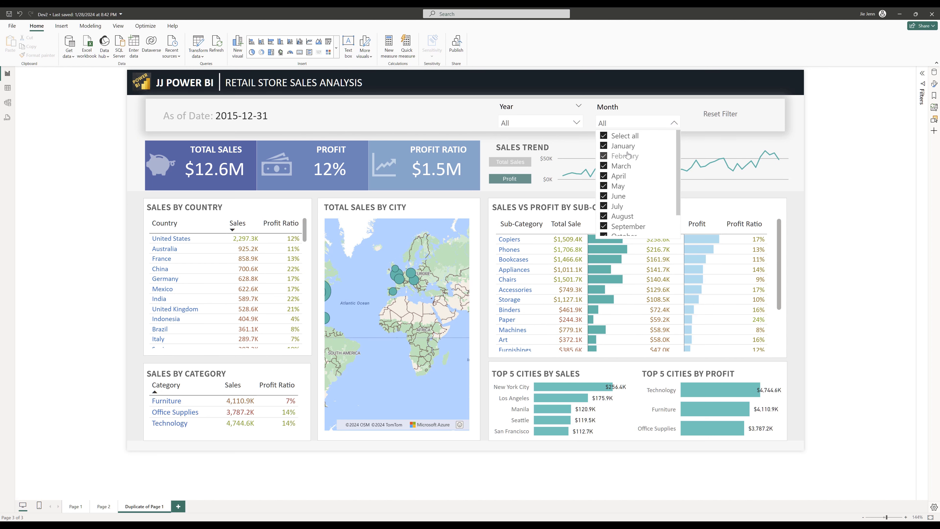
left_click(834, 169)
left_click_drag(132, 130, 483, 194)
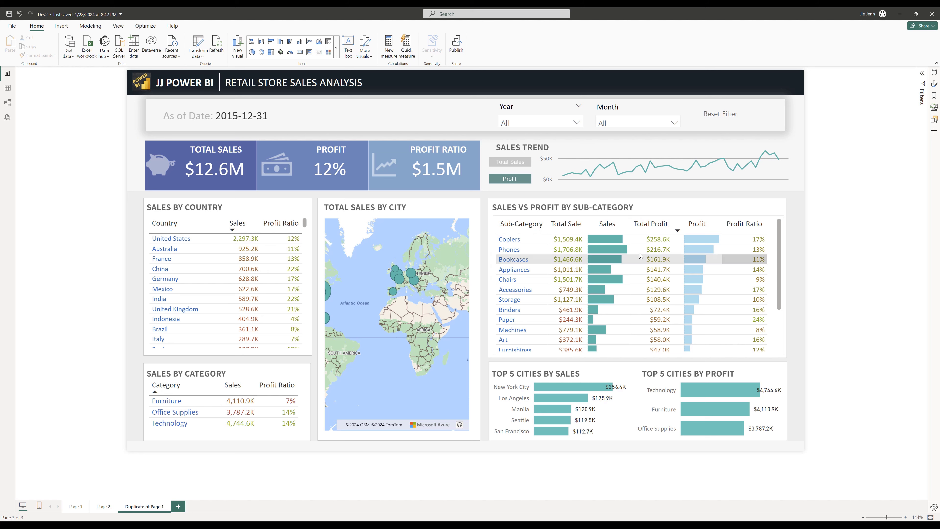
double_click(247, 15)
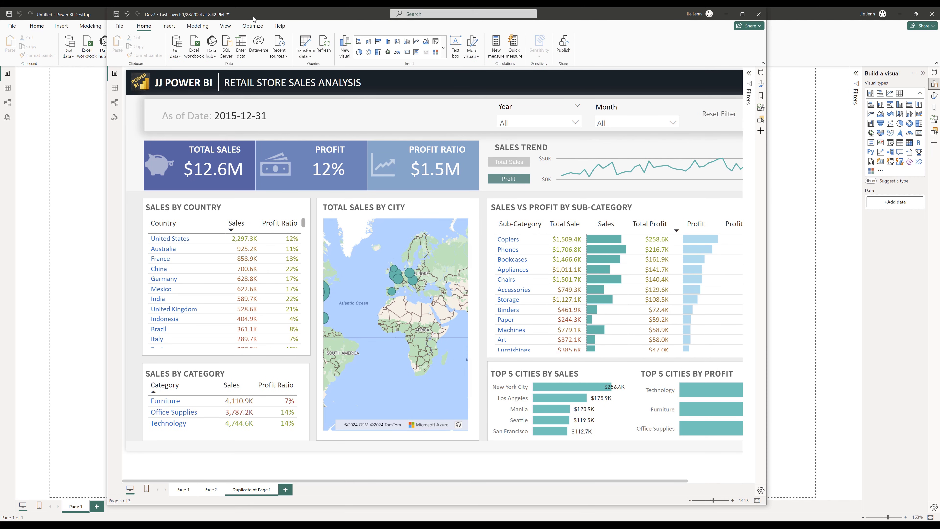
left_click_drag(250, 17, 939, 63)
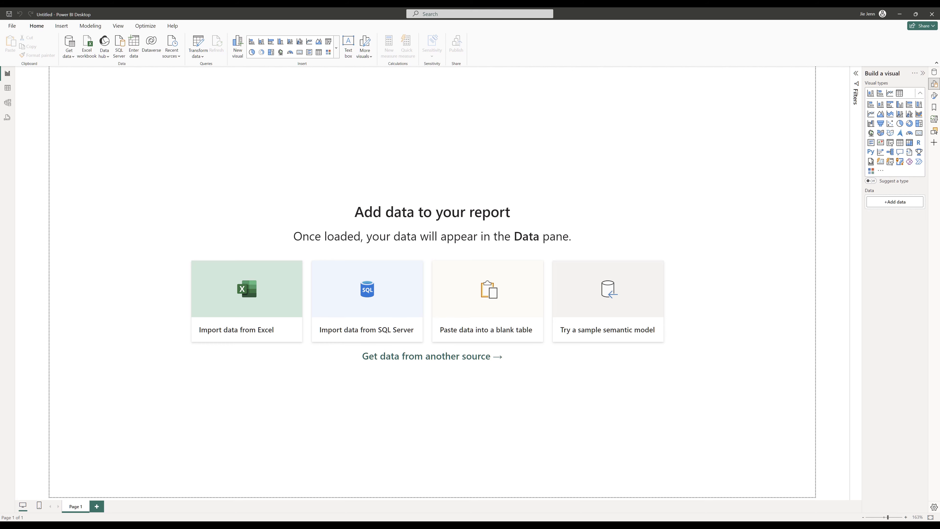
left_click_drag(939, 85, 607, 41)
left_click(615, 284)
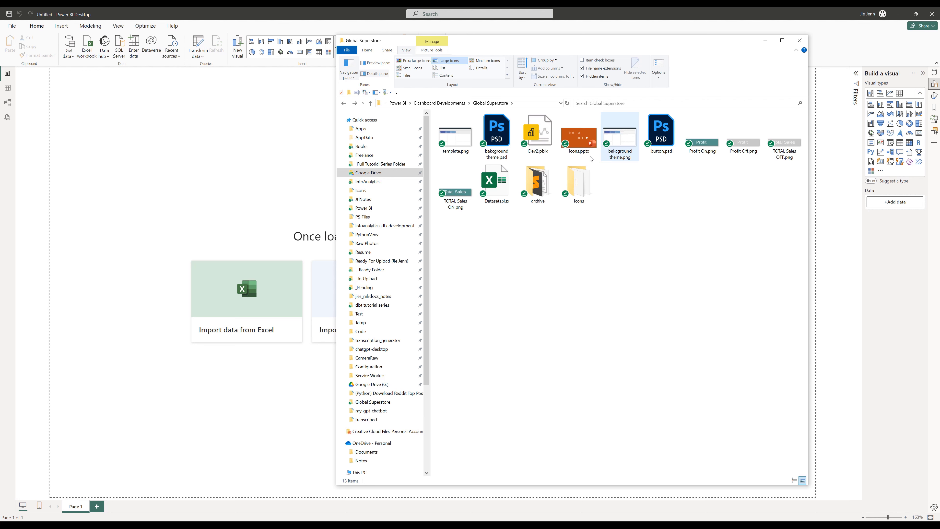
- Open the Datasets.xlsx workbook from the Global Superstore project folder
left_click(451, 147)
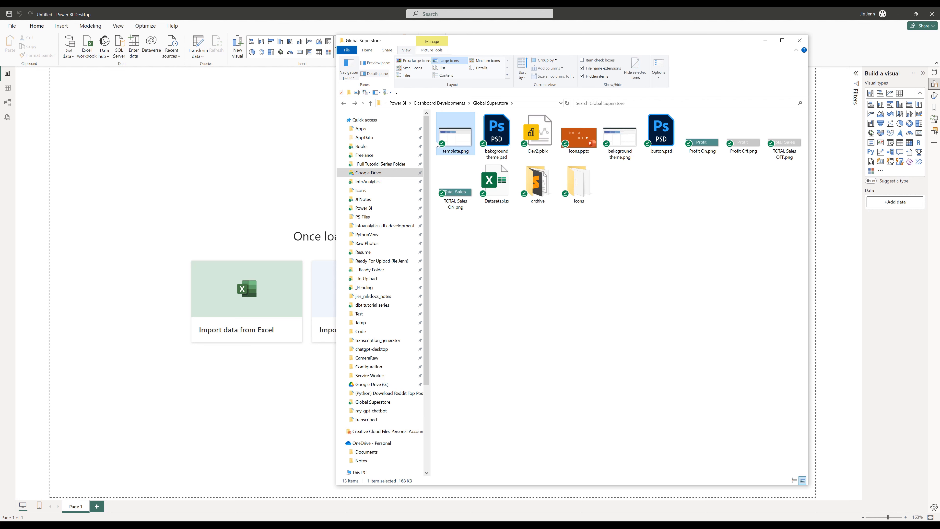
left_click(702, 157)
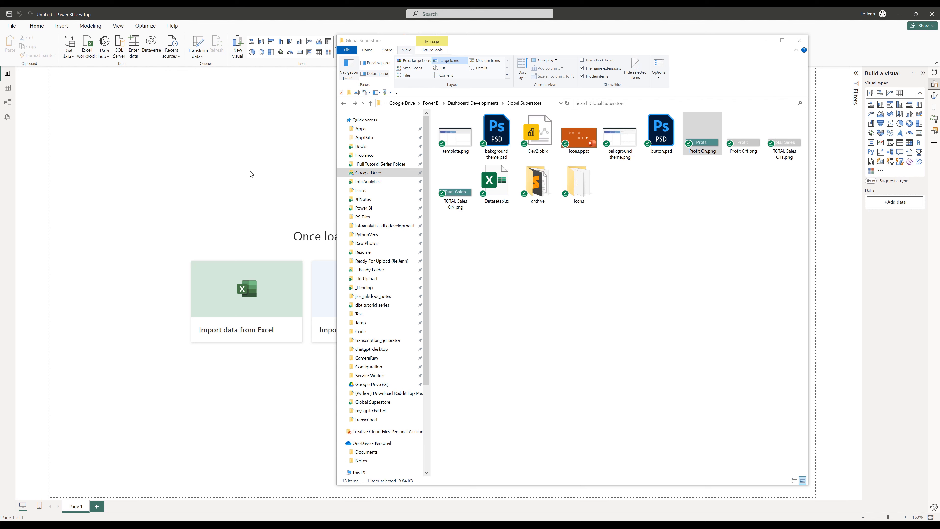
left_click(540, 257)
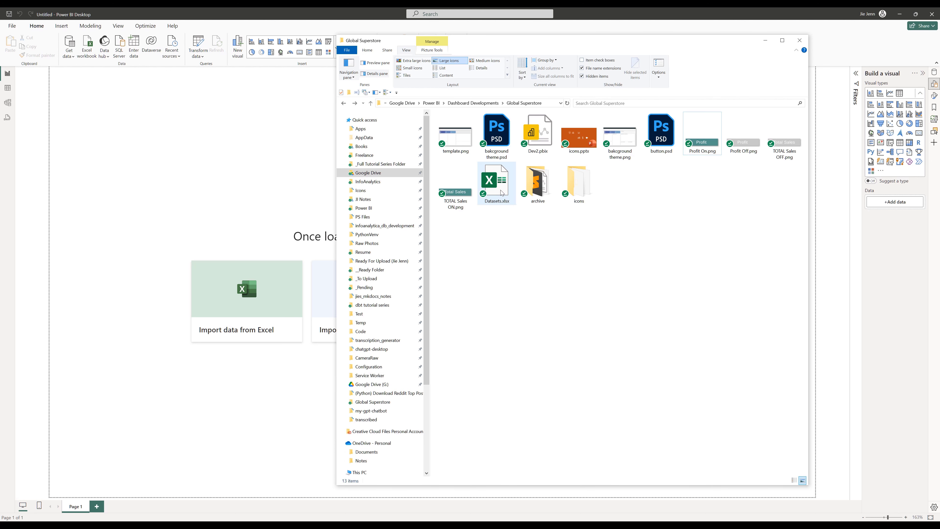
left_click(501, 189)
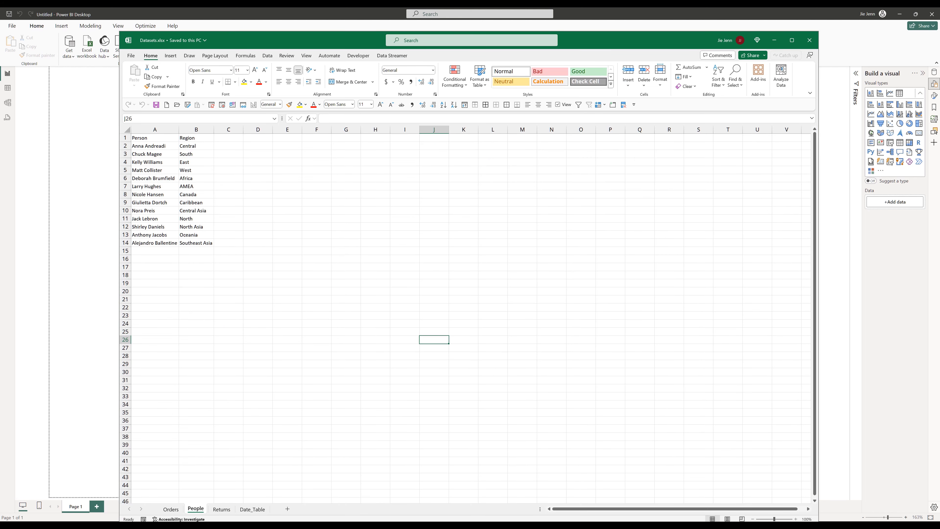
- Examine the People, Date_Table, Returns and Orders sheets of the workbook
double_click(303, 35)
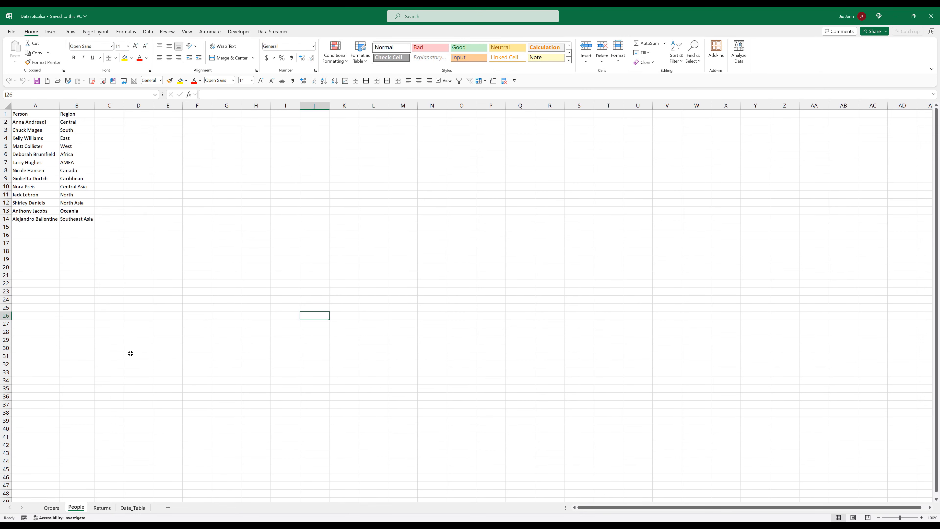
left_click(133, 508)
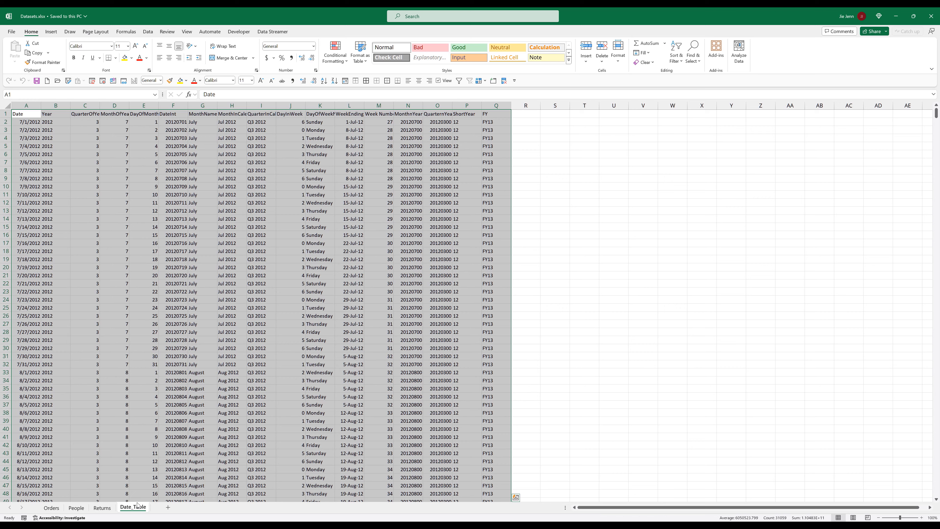
left_click(104, 509)
left_click(77, 509)
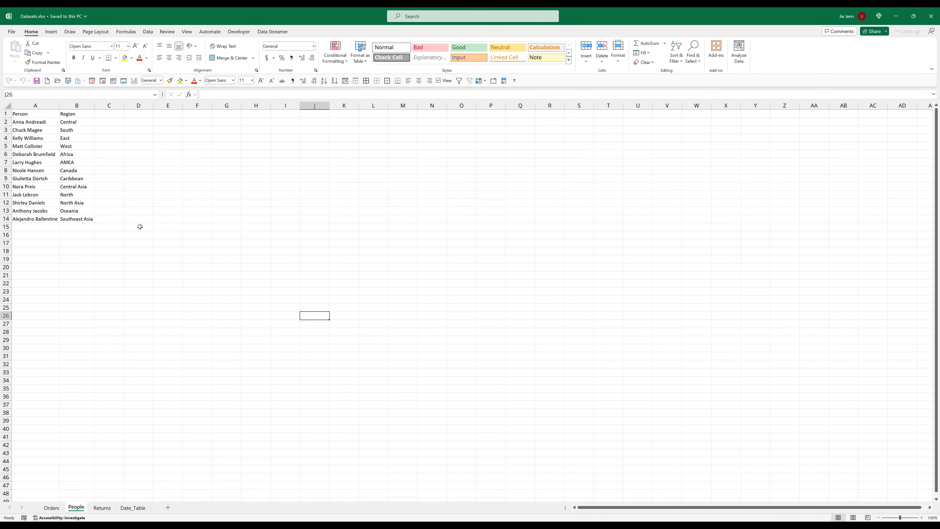
left_click(56, 507)
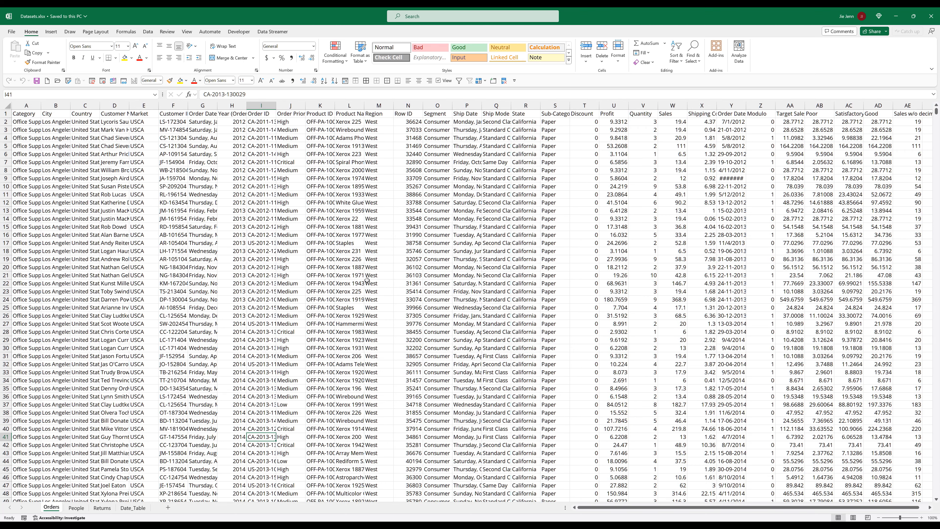
left_click(464, 251)
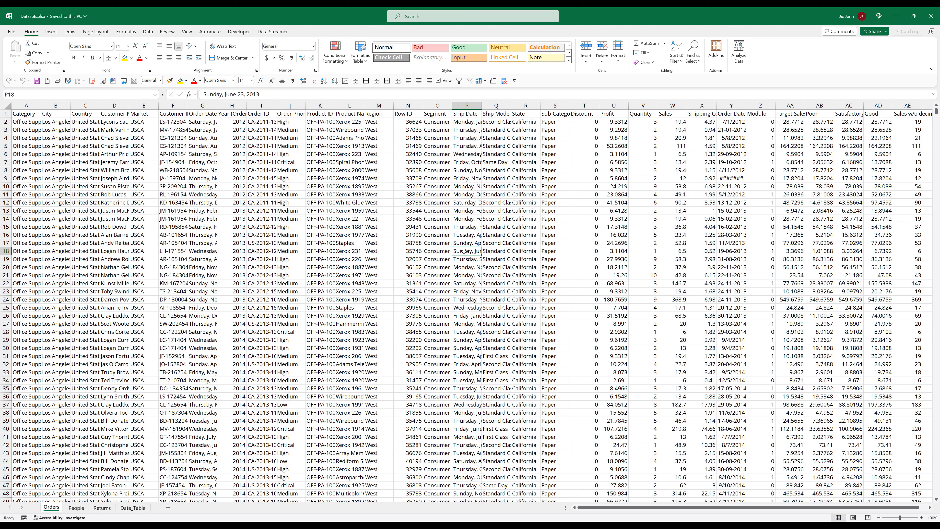
- Return to Power BI and review the Data Load settings in the Options dialog
left_click(891, 16)
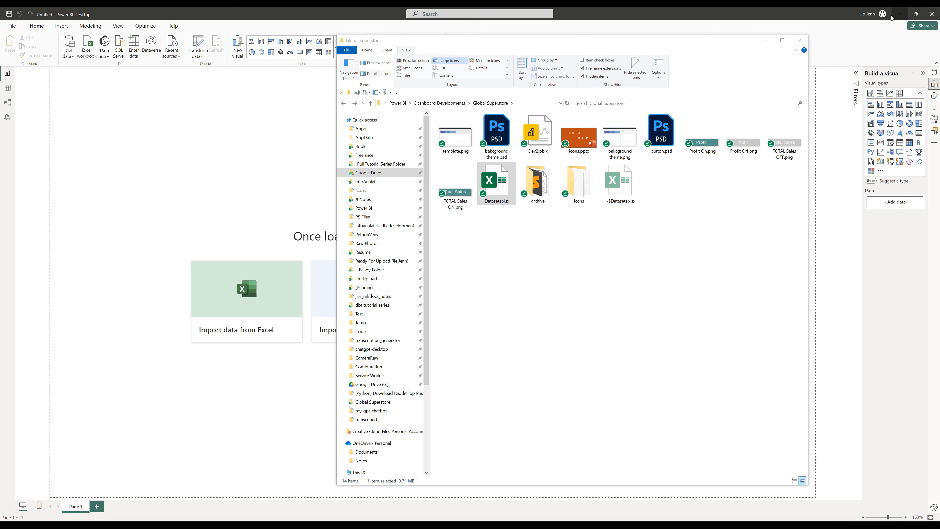
left_click(146, 179)
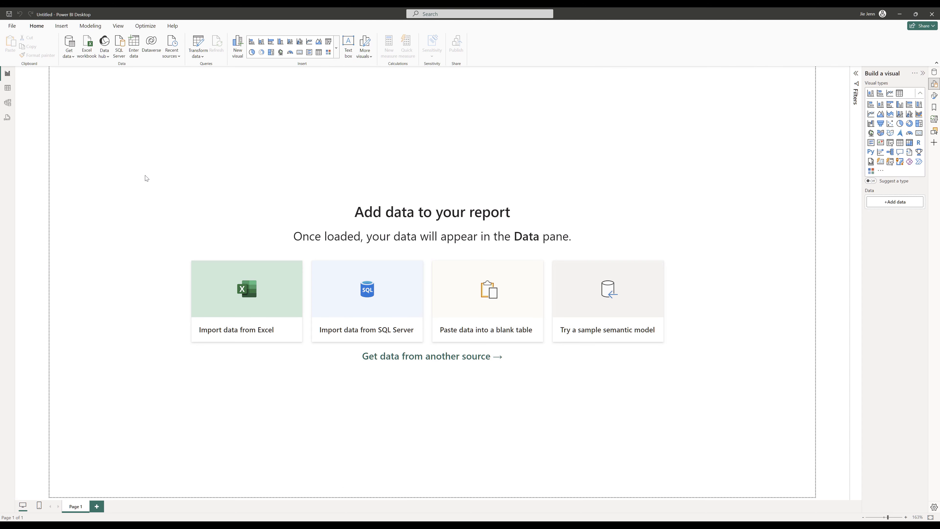
left_click(12, 27)
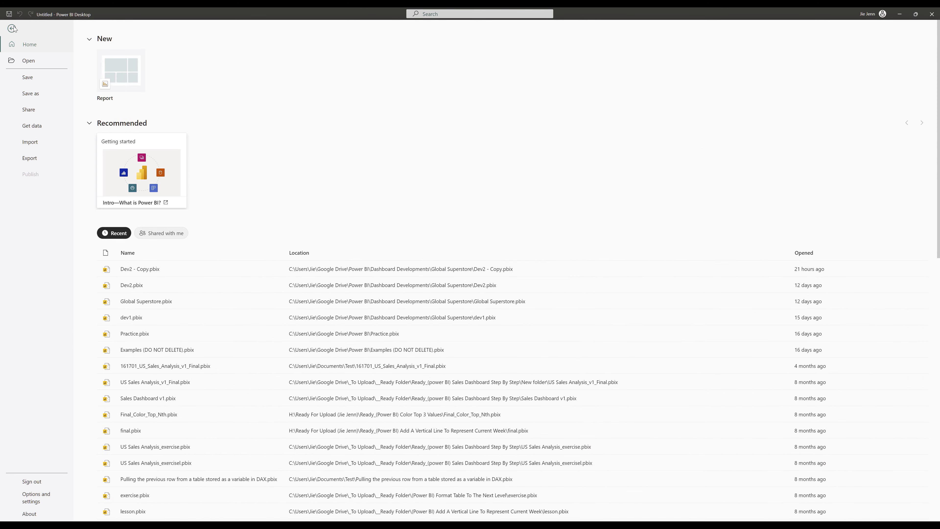
left_click(37, 497)
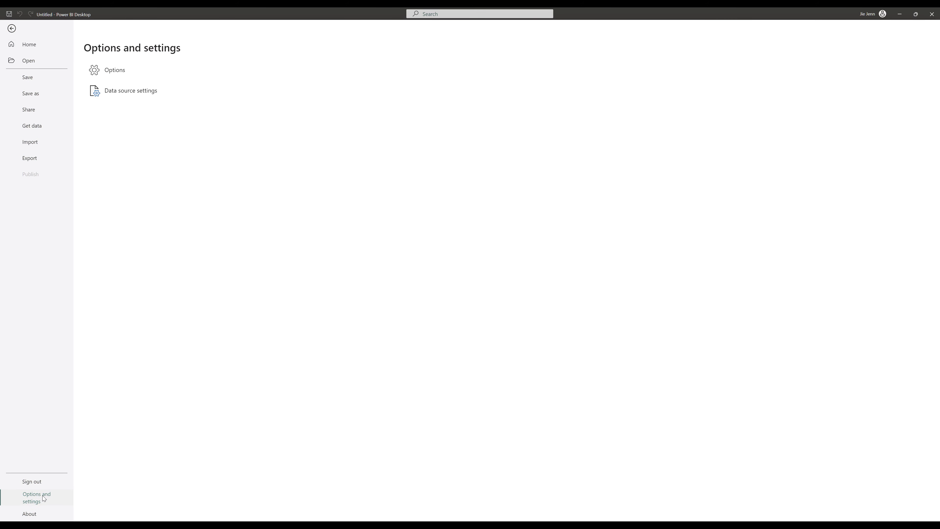
left_click(121, 70)
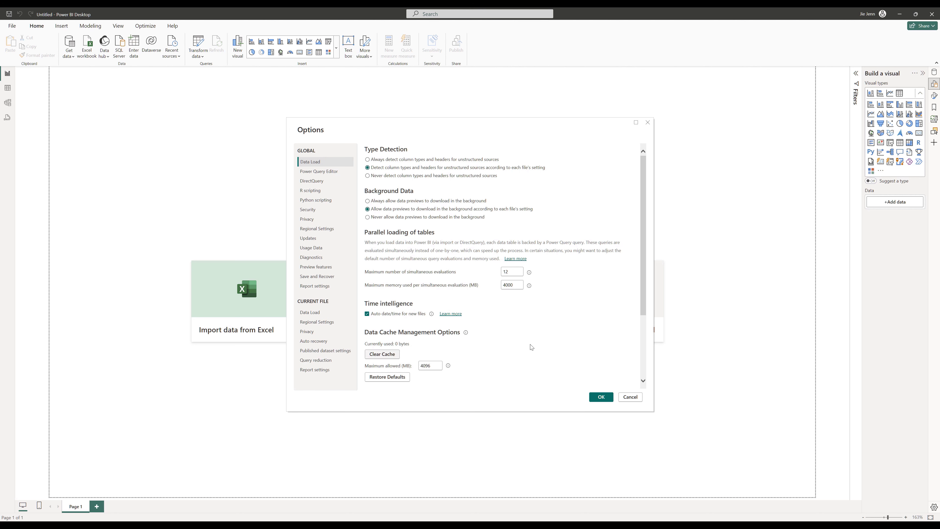
left_click(601, 397)
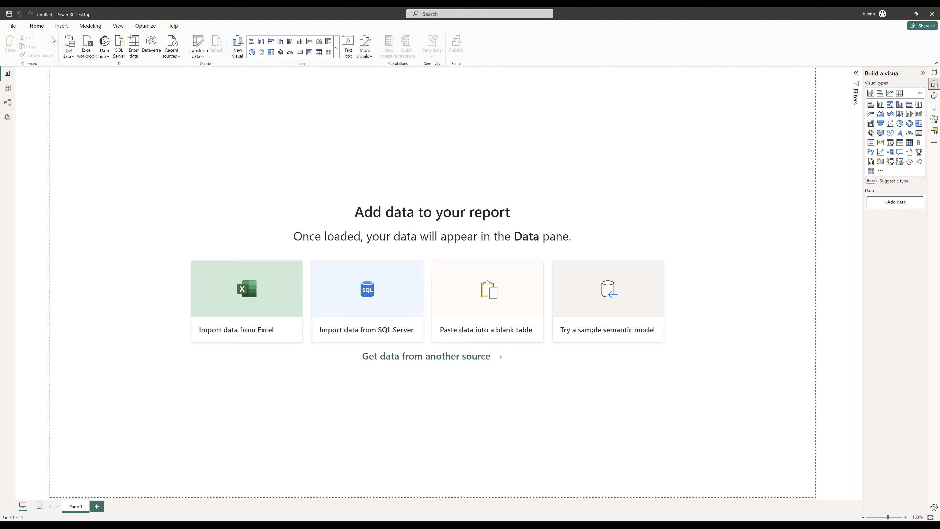
- Import the Datasets.xlsx workbook and select the Date_Table, Orders, People and Returns tables for loading
left_click(90, 50)
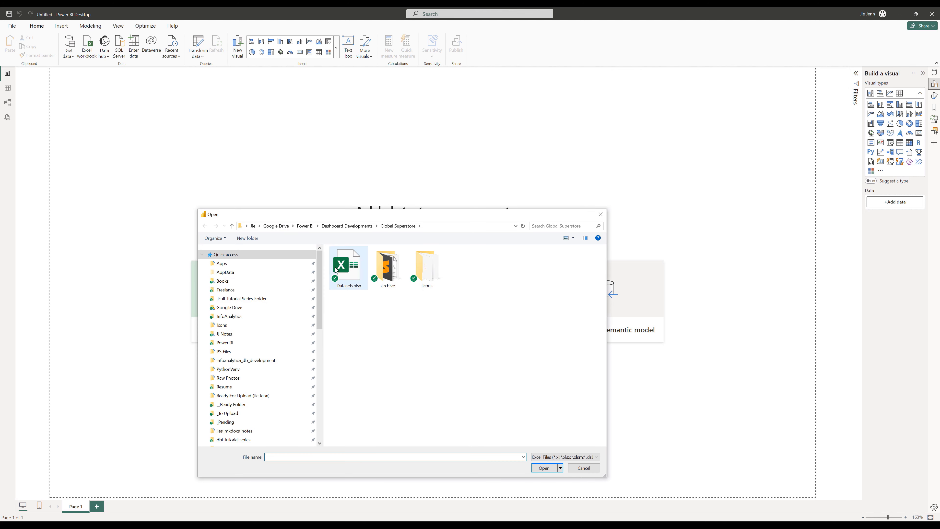
left_click(353, 282)
double_click(350, 277)
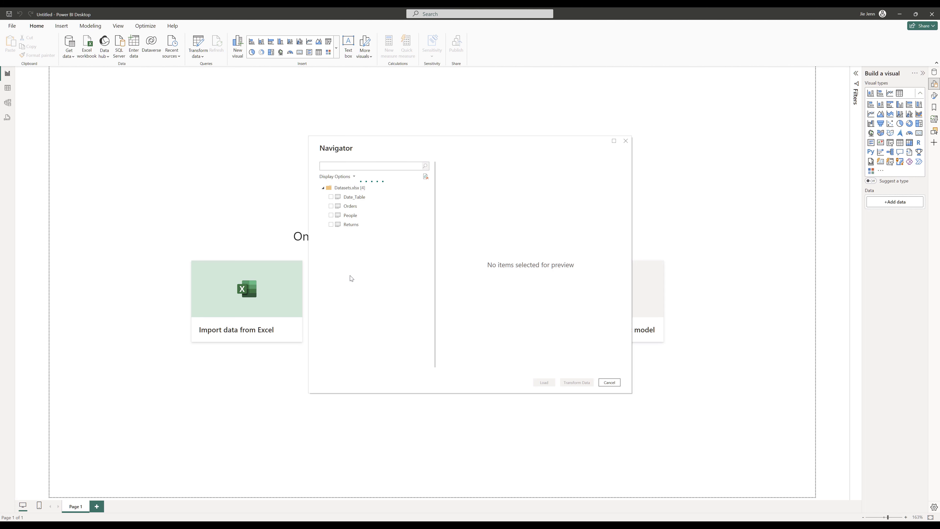
left_click(331, 196)
left_click(331, 207)
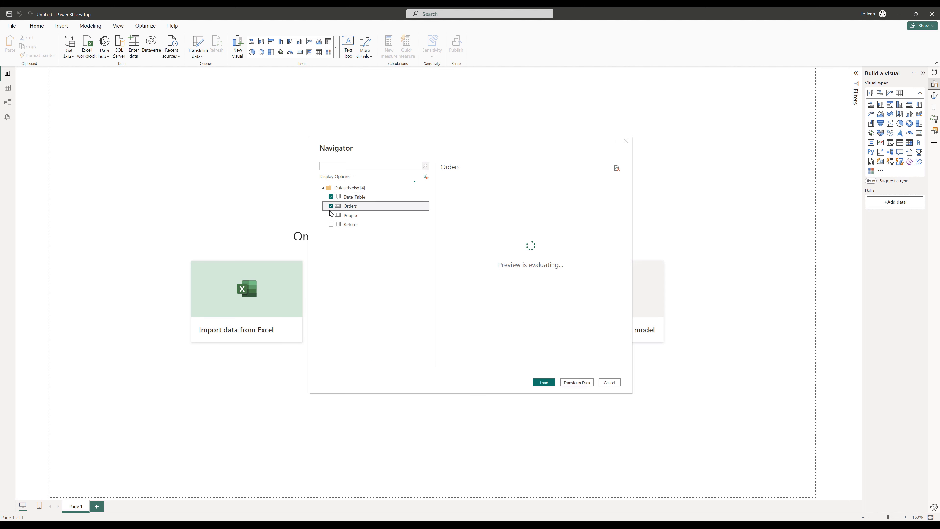
left_click(331, 216)
left_click(331, 225)
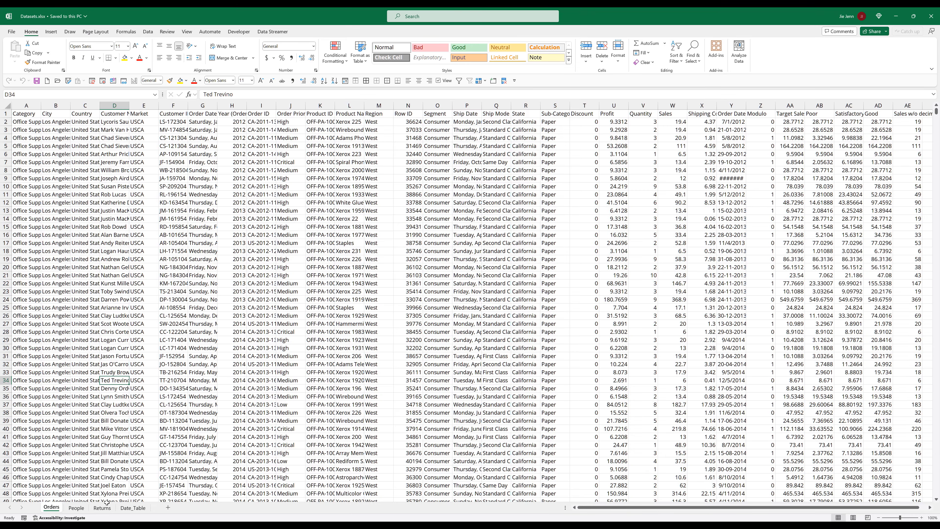
- Check the People and Returns sheets in the workbook, then open the four selected tables for transformation in Power Query
left_click(85, 508)
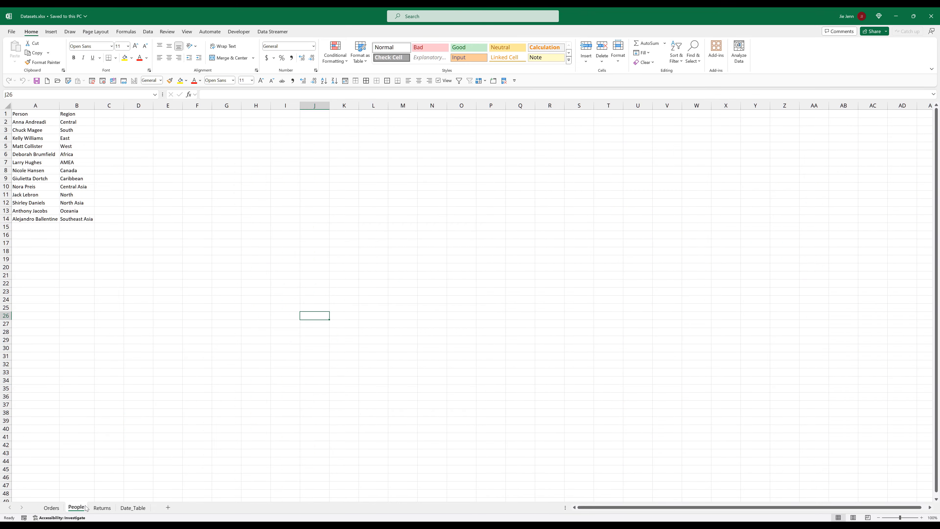
left_click(99, 508)
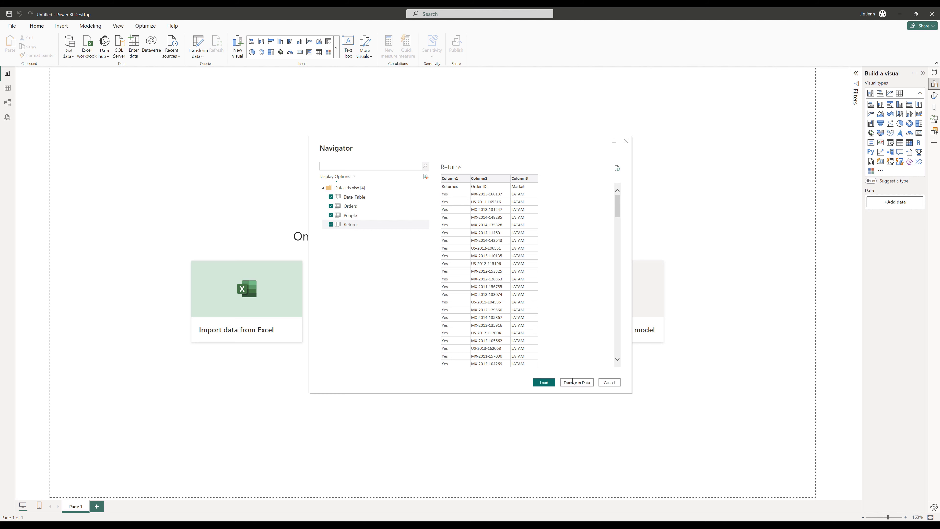
left_click(583, 385)
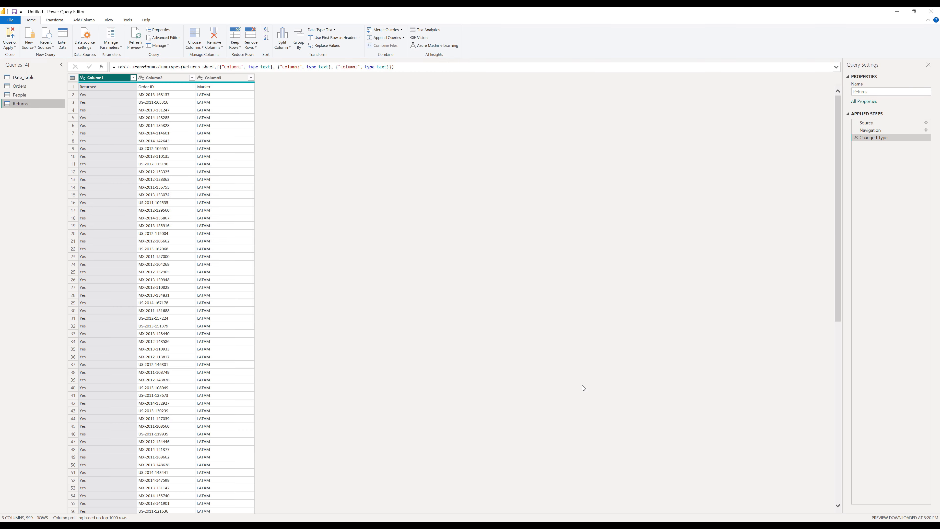
- Promote the first row to column headers in the People query
left_click(25, 78)
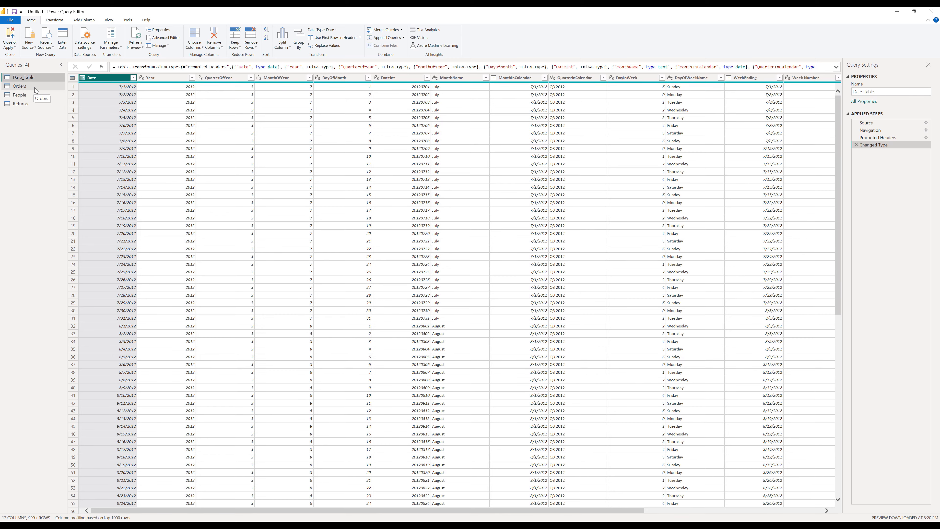
left_click(35, 88)
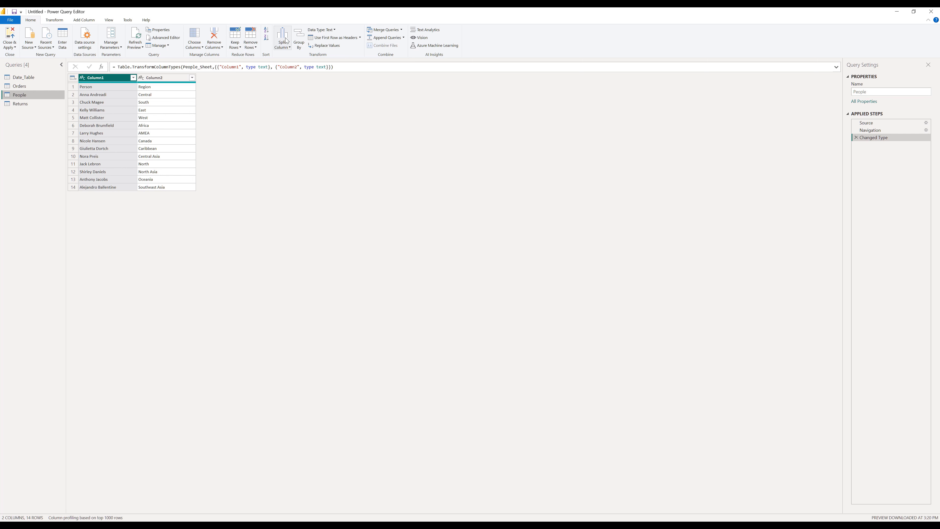
left_click(344, 40)
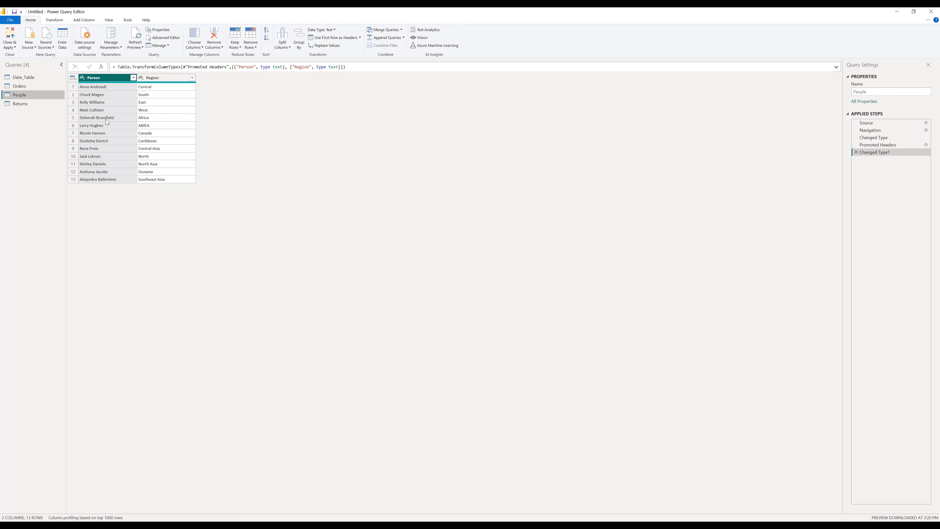
- Promote the first row to column headers in the Returns query and close and apply the query changes
left_click(24, 103)
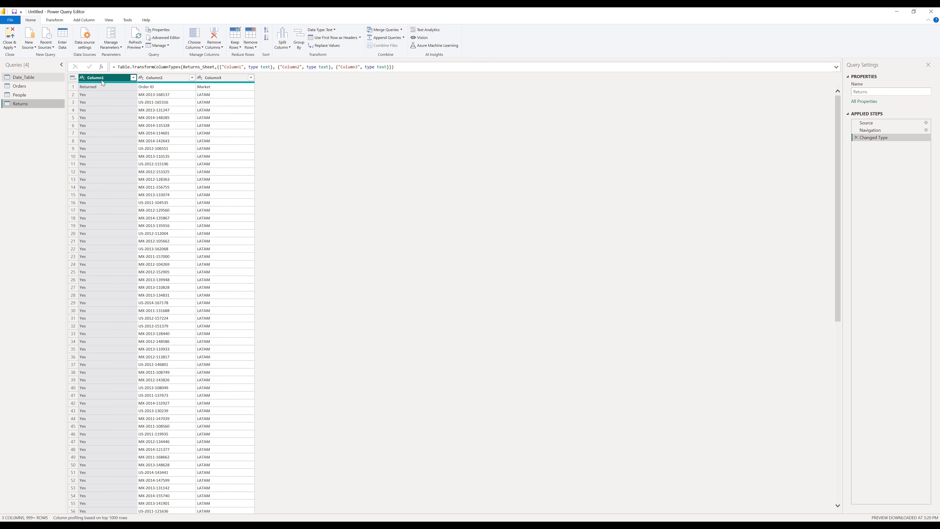
left_click(330, 39)
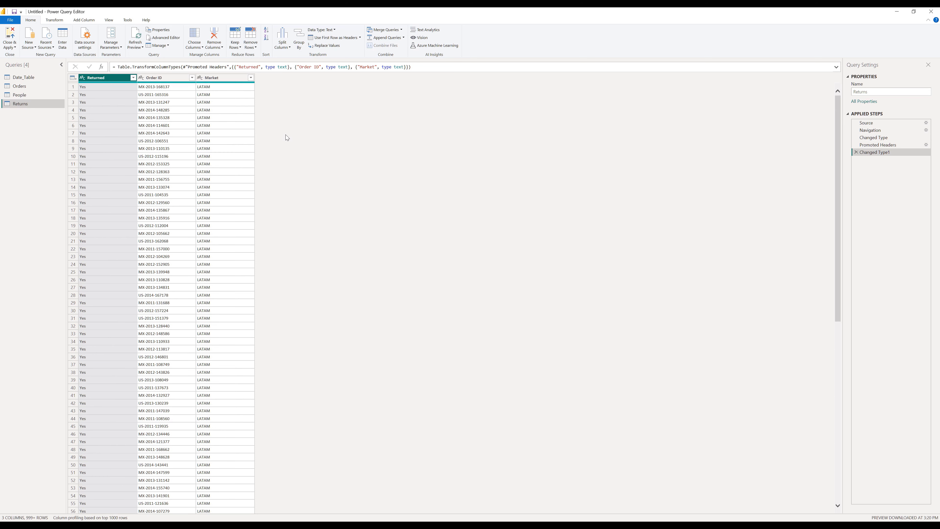
left_click(11, 38)
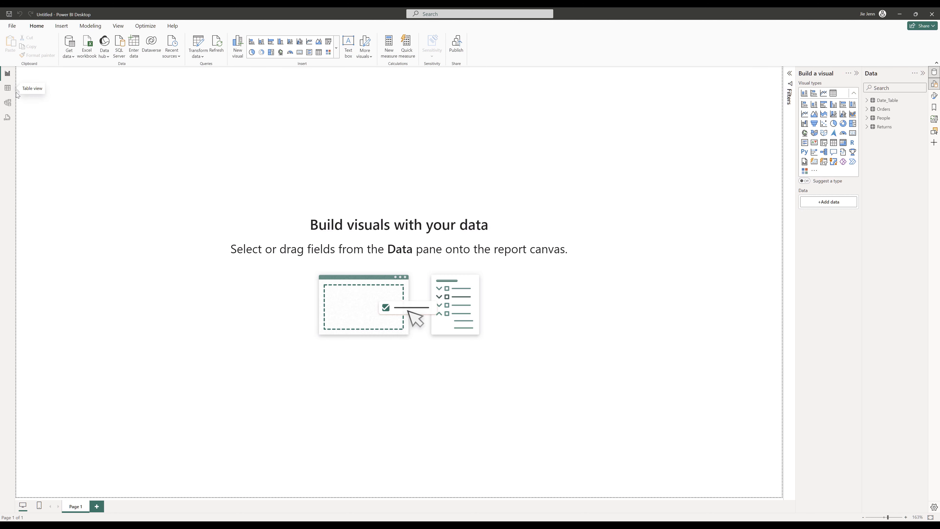
- Switch to Model view and rearrange the table cards, moving Returns aside and enlarging the Orders card
left_click(8, 103)
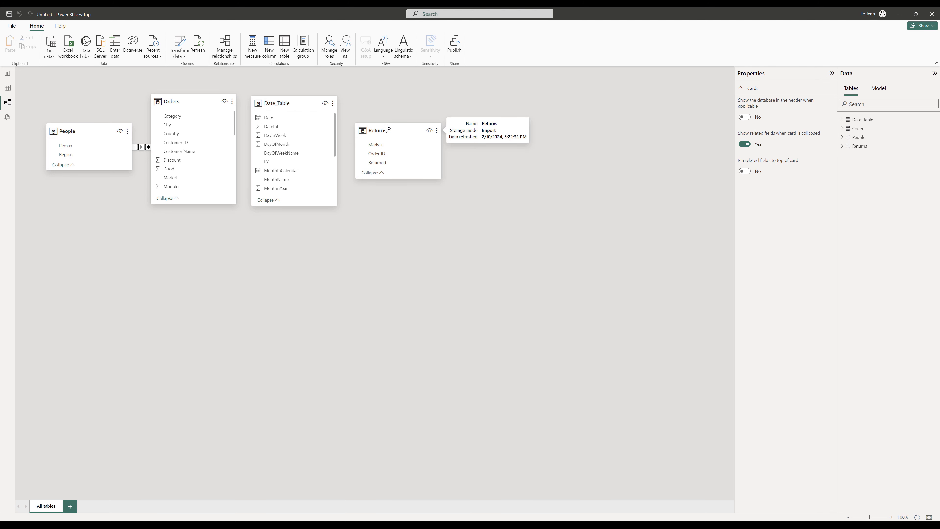
left_click_drag(386, 129, 192, 328)
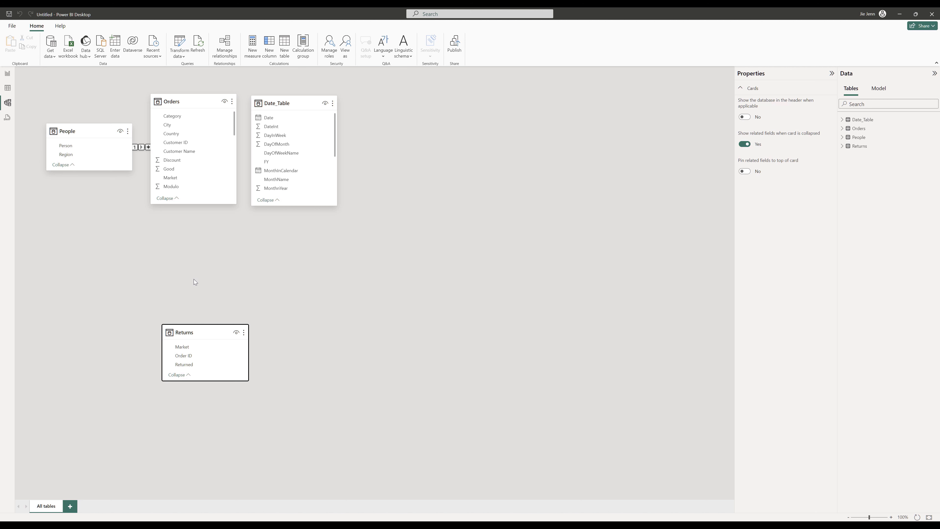
left_click_drag(191, 101, 331, 249)
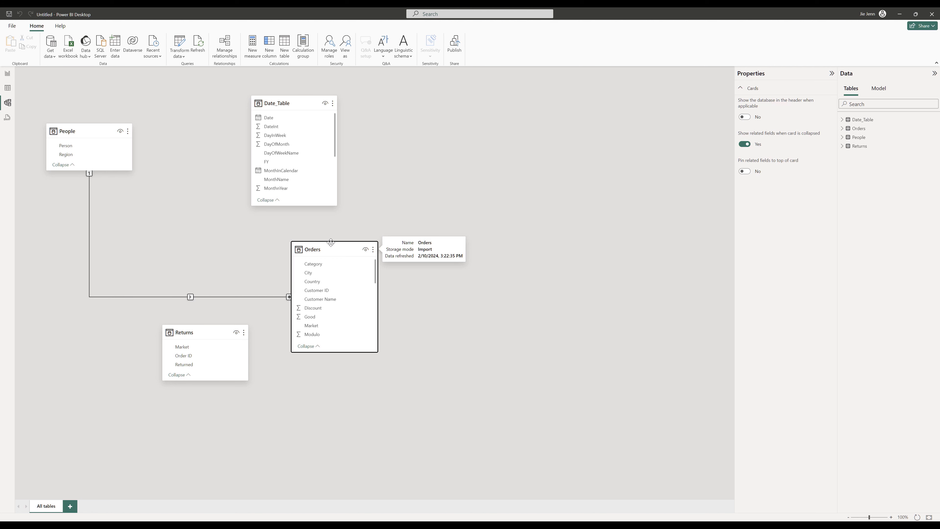
left_click_drag(207, 330, 189, 444)
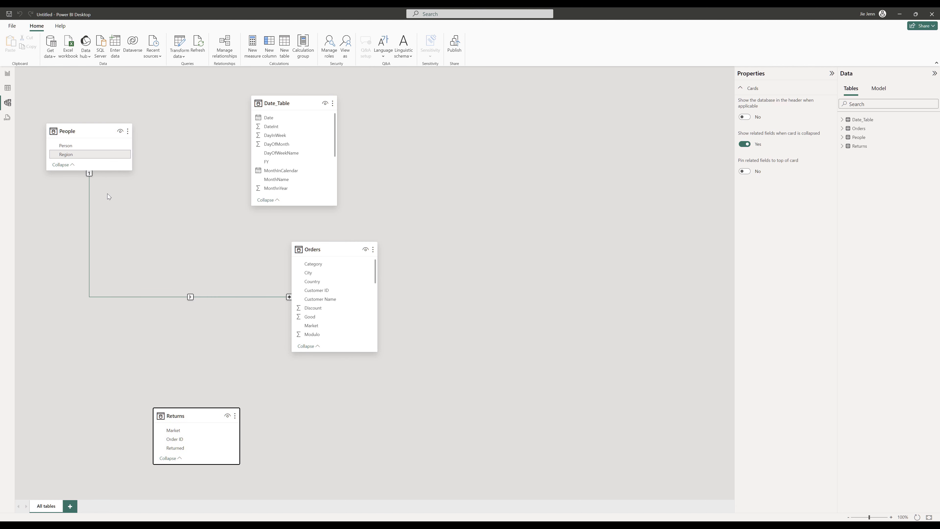
left_click(513, 208)
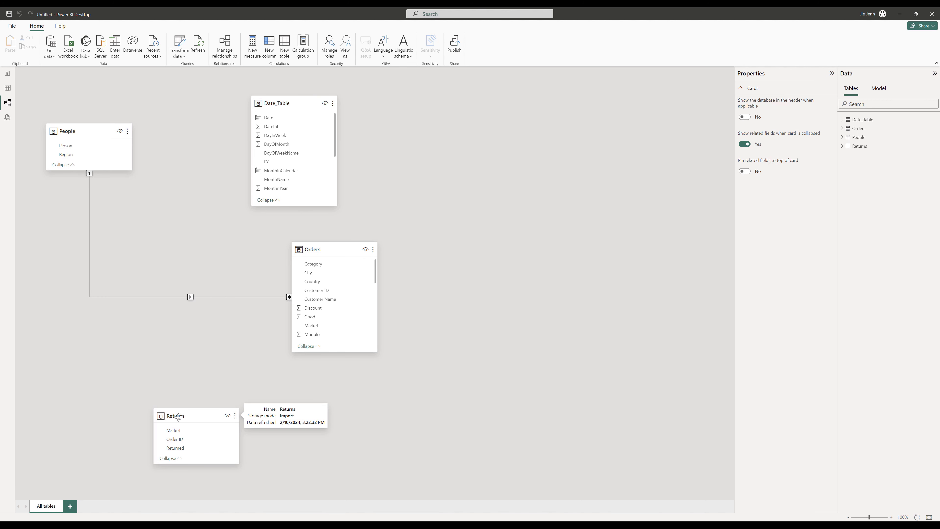
left_click_drag(179, 418, 531, 228)
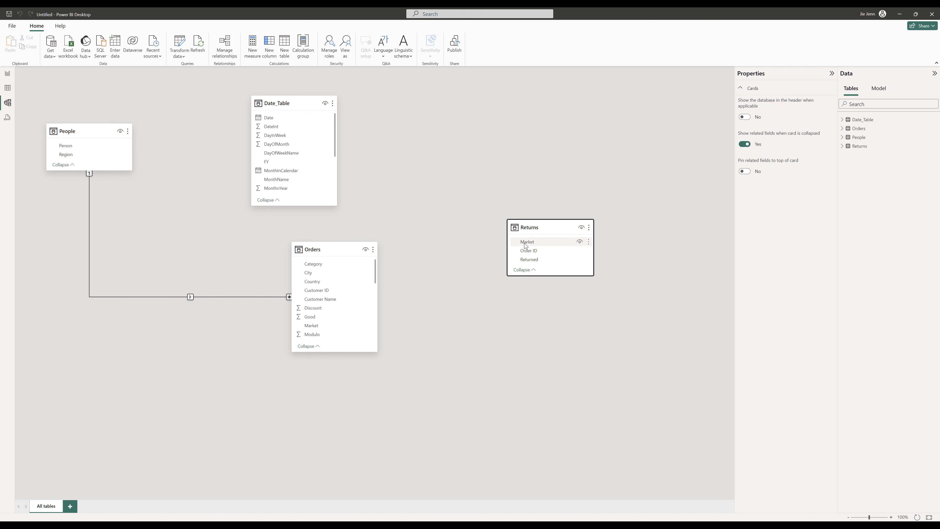
left_click(534, 253)
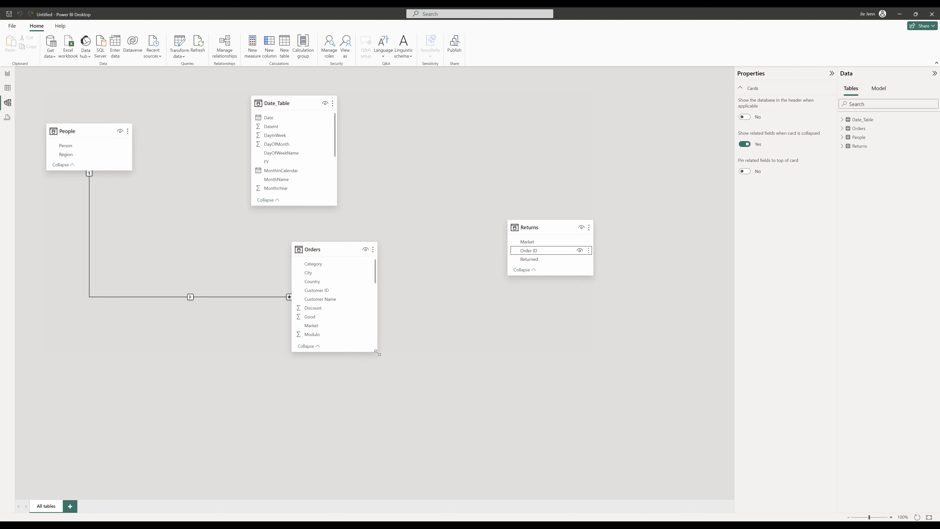
left_click_drag(377, 353, 423, 482)
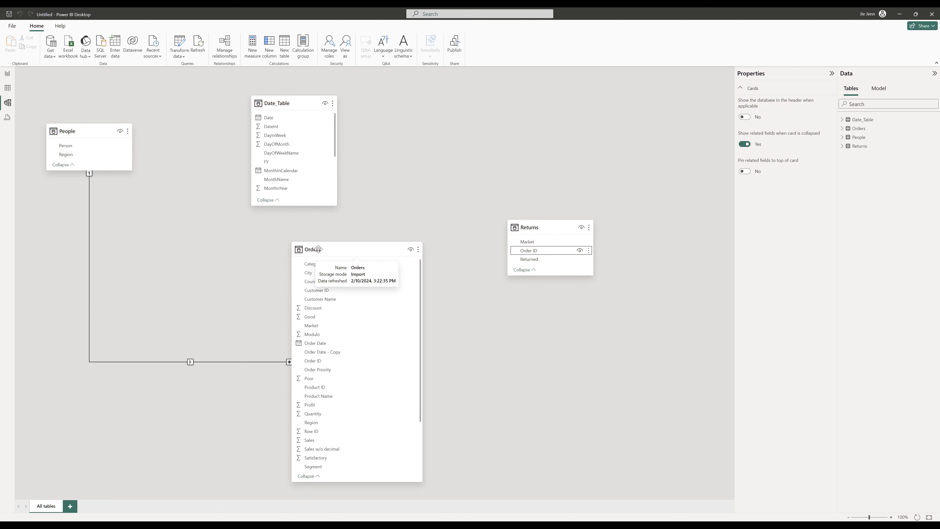
- Relate Returns to Orders on Order ID as a many-to-many relationship with both-direction filtering
left_click_drag(535, 250, 329, 365)
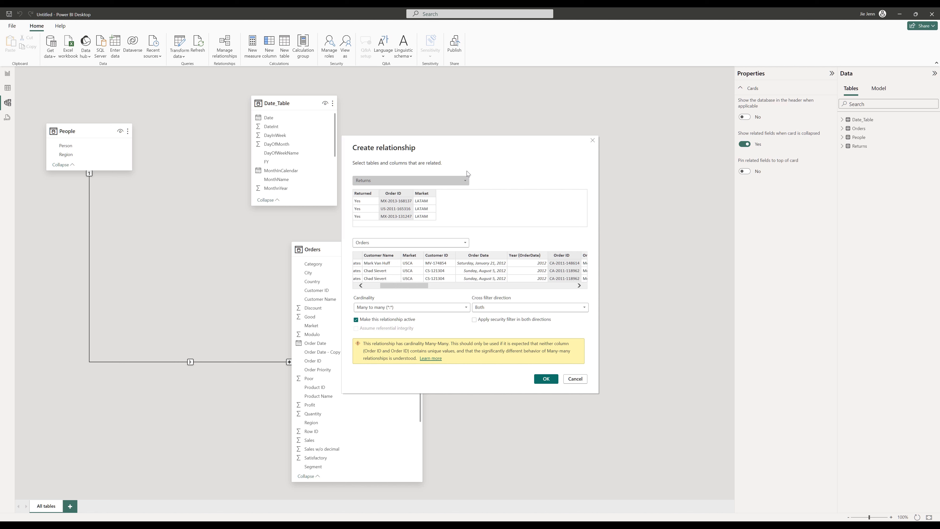
left_click_drag(490, 151, 325, 163)
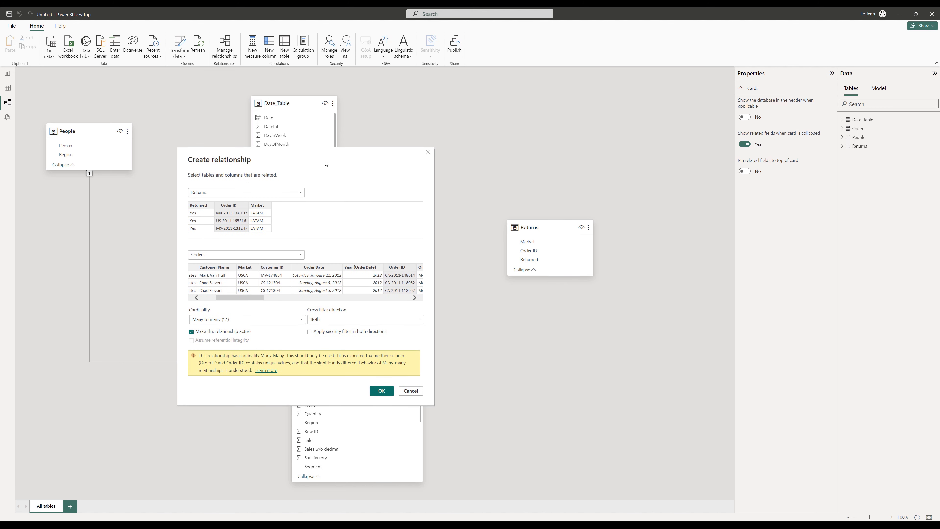
left_click(382, 390)
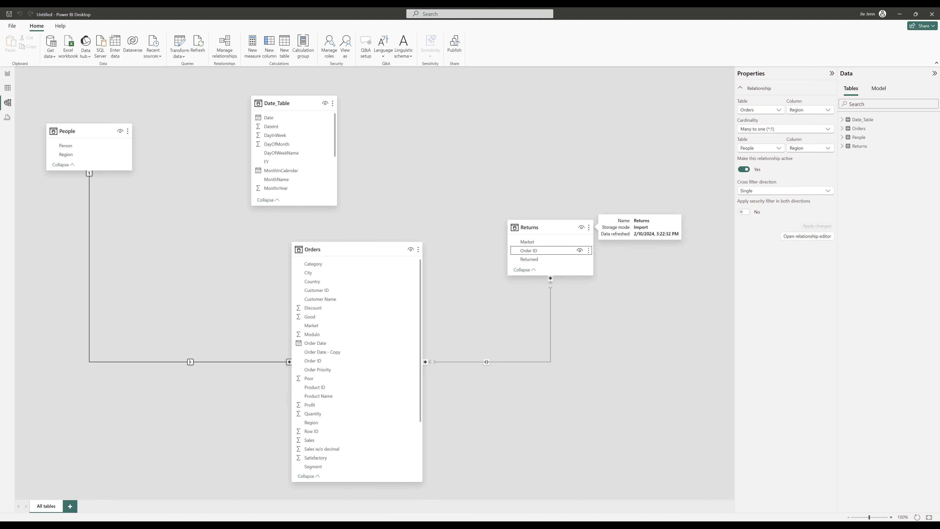
left_click_drag(347, 252, 290, 251)
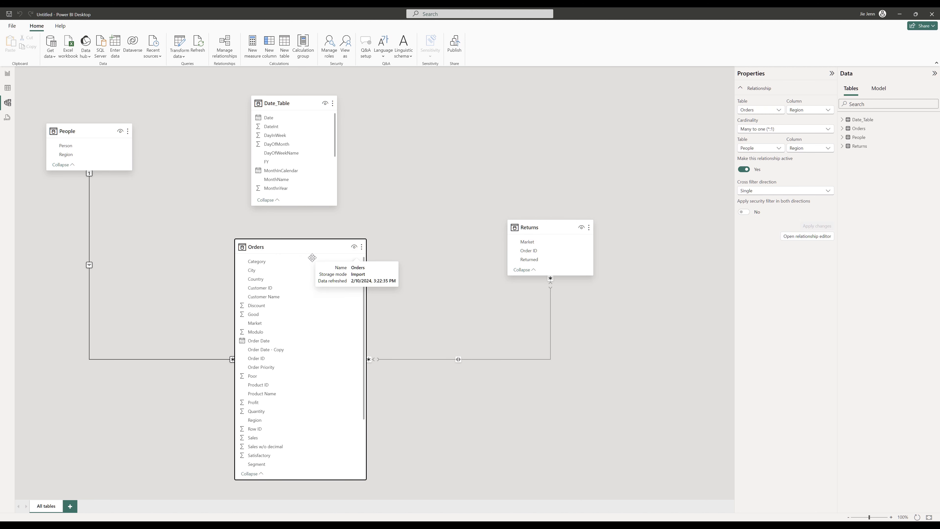
- Switch to the workbook and inspect the Returns and Date_Table sheets
key("alt+Tab")
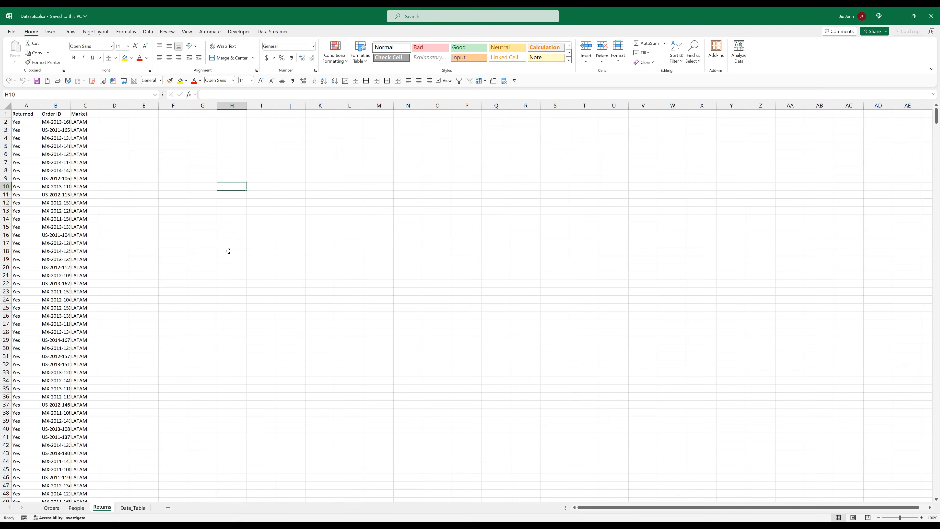
left_click(133, 507)
left_click(193, 244)
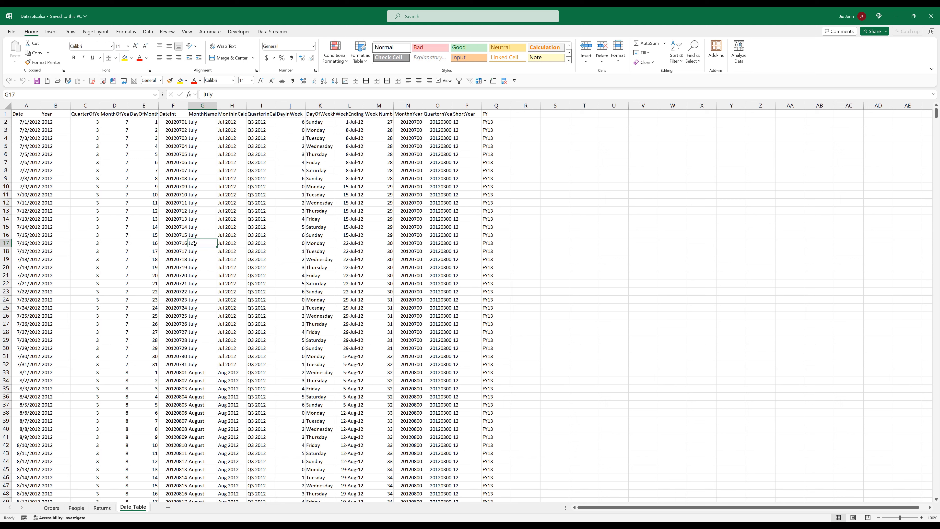
key("alt+Tab")
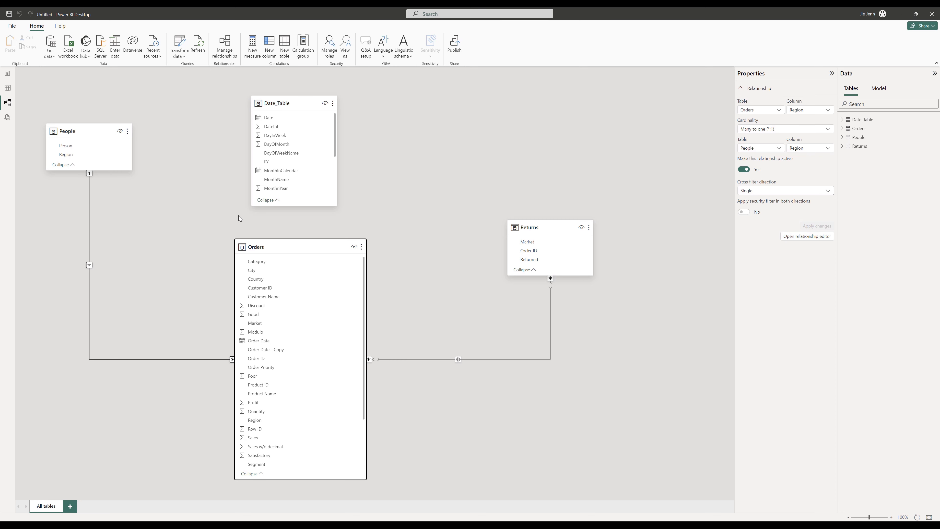
- Relate Date_Table's Date column to Orders' Order Date and tidy the card positions
left_click_drag(294, 105, 441, 105)
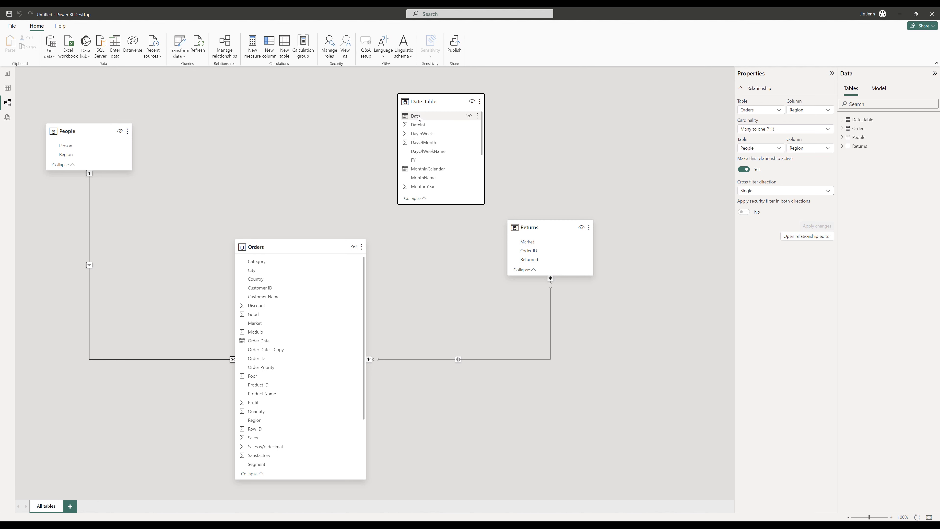
left_click_drag(420, 118, 285, 344)
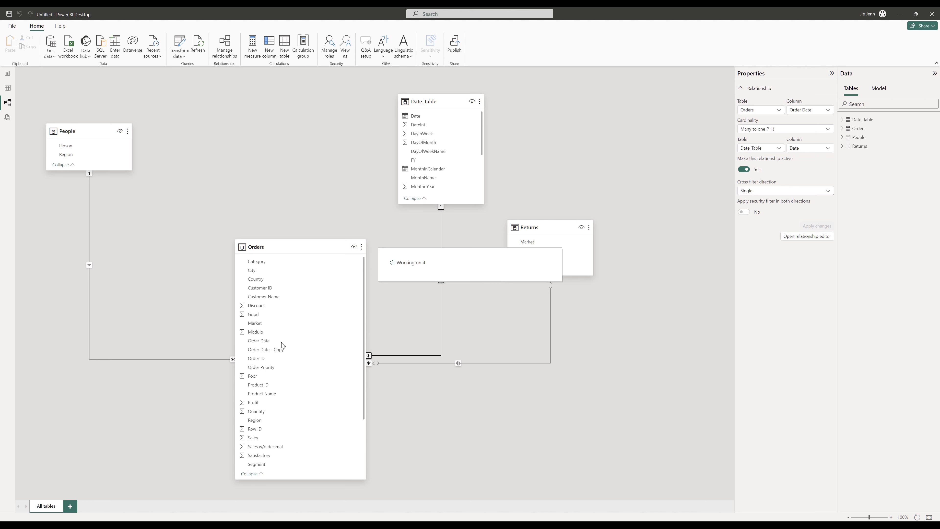
left_click_drag(429, 97, 270, 92)
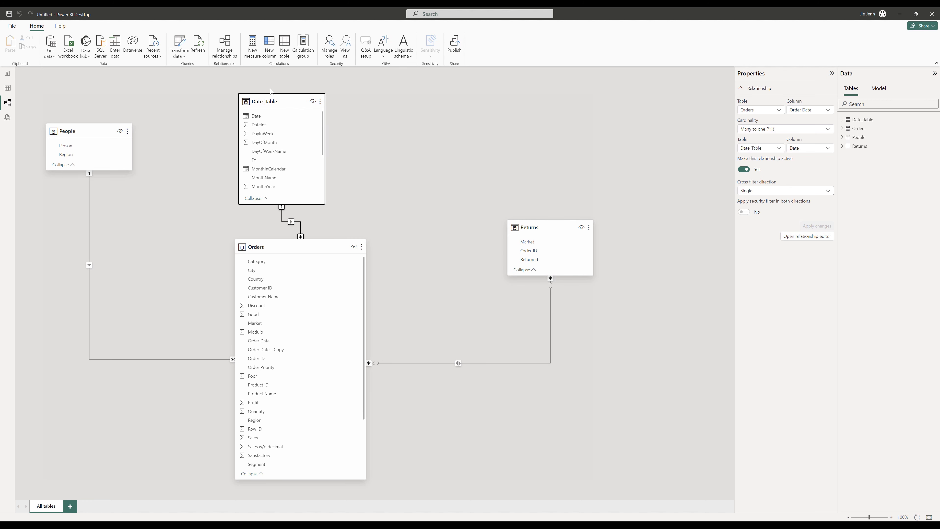
left_click_drag(308, 246, 290, 275)
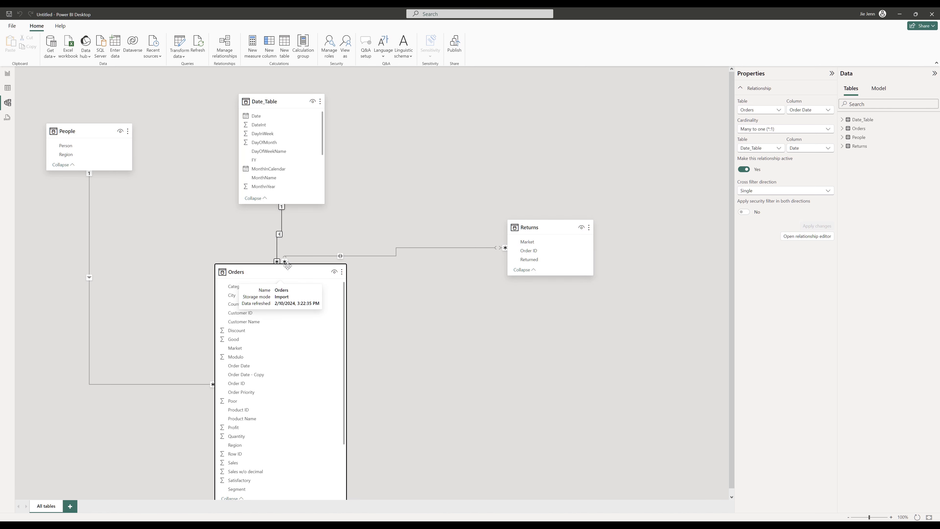
- Save the report as sales_dashboard_v1 in the Global Superstore folder
left_click(9, 15)
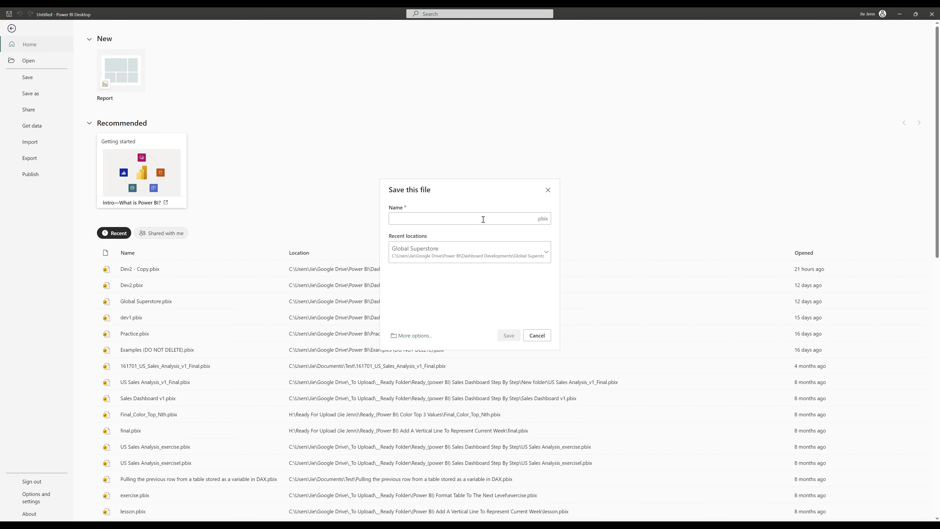
type("sales_dashboard_v1")
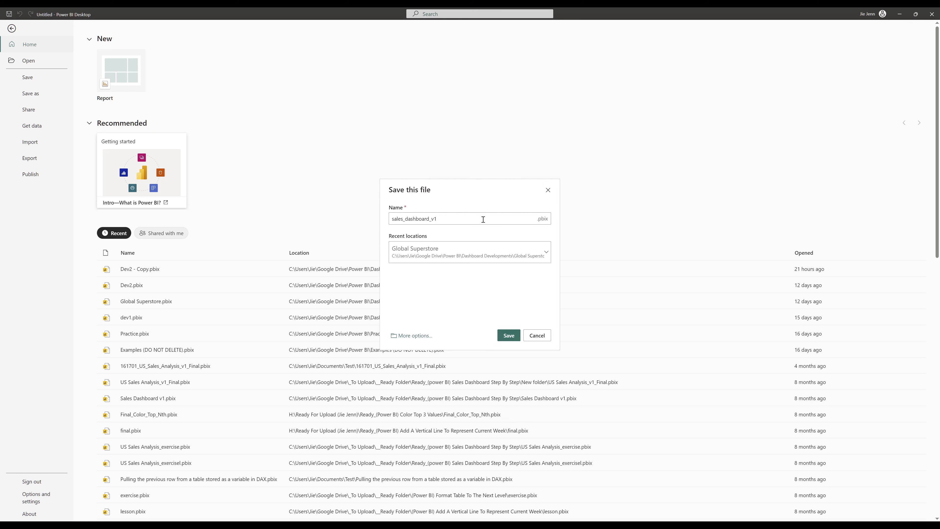
left_click(508, 335)
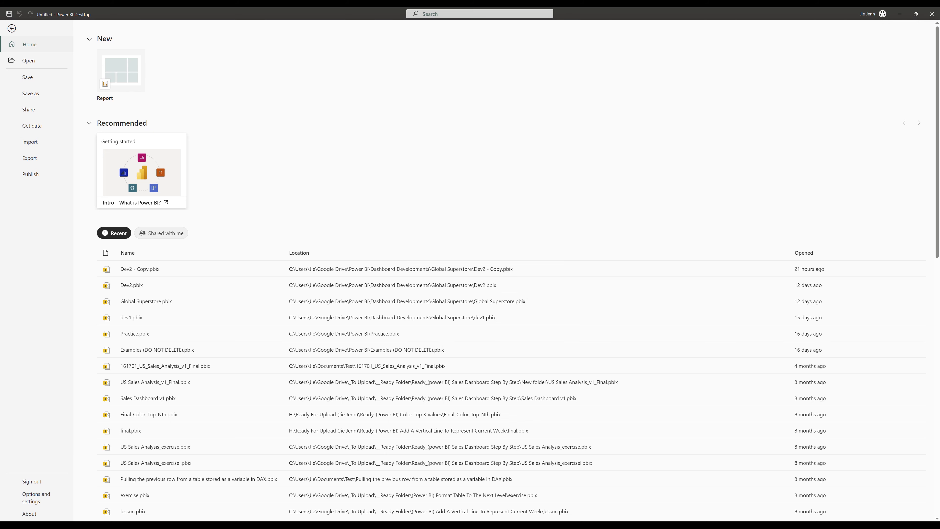
- Return to the report view and expand Date_Table's Date hierarchy in the Data pane
key("alt+Tab")
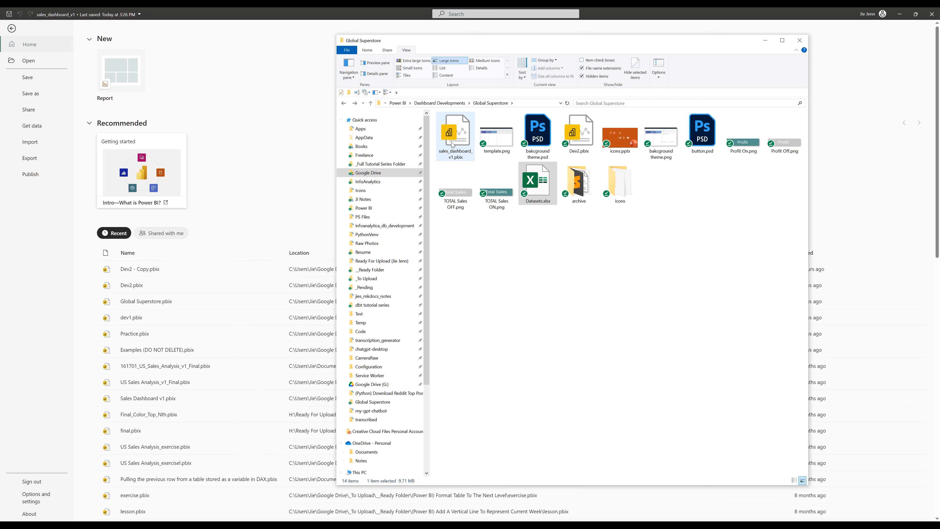
left_click(276, 525)
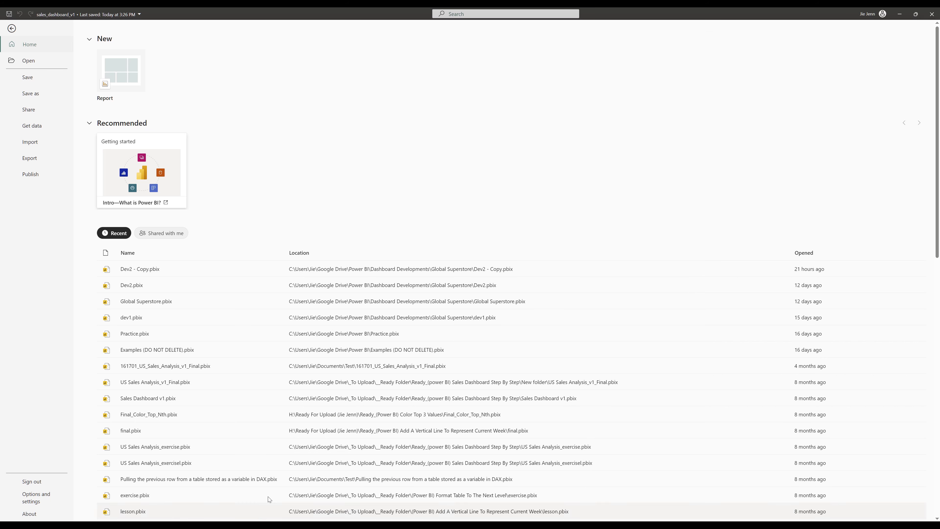
left_click(11, 28)
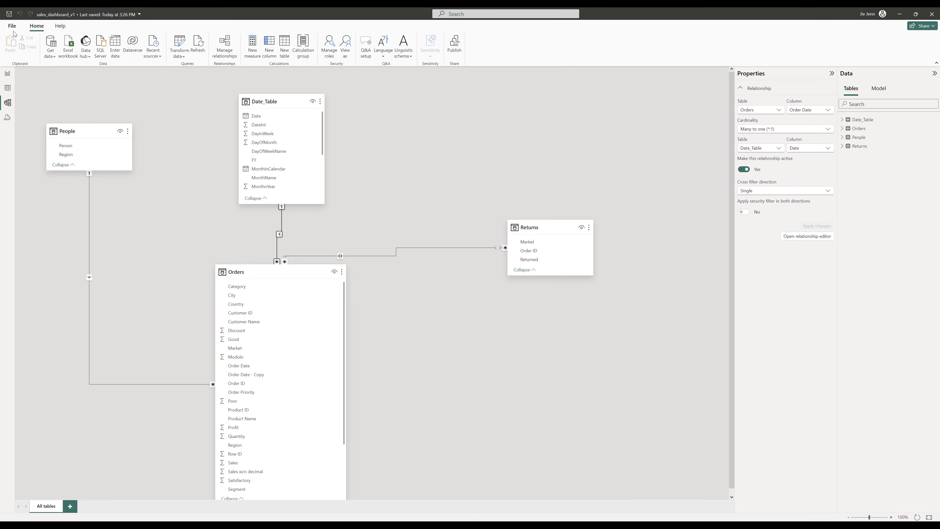
left_click(7, 78)
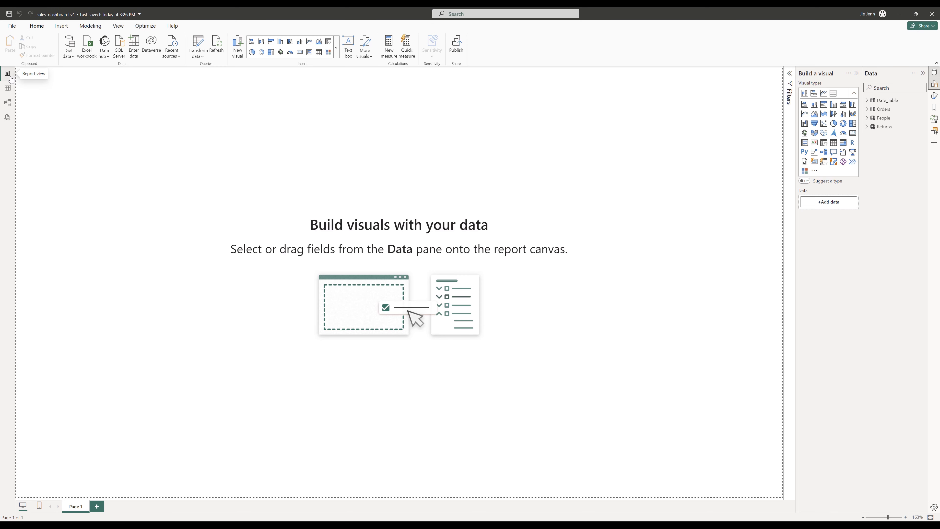
left_click(867, 101)
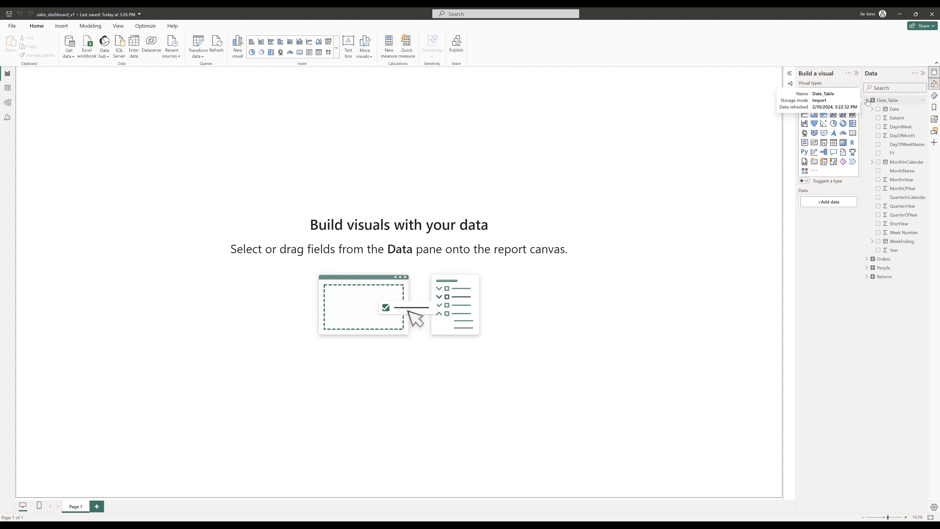
left_click(871, 109)
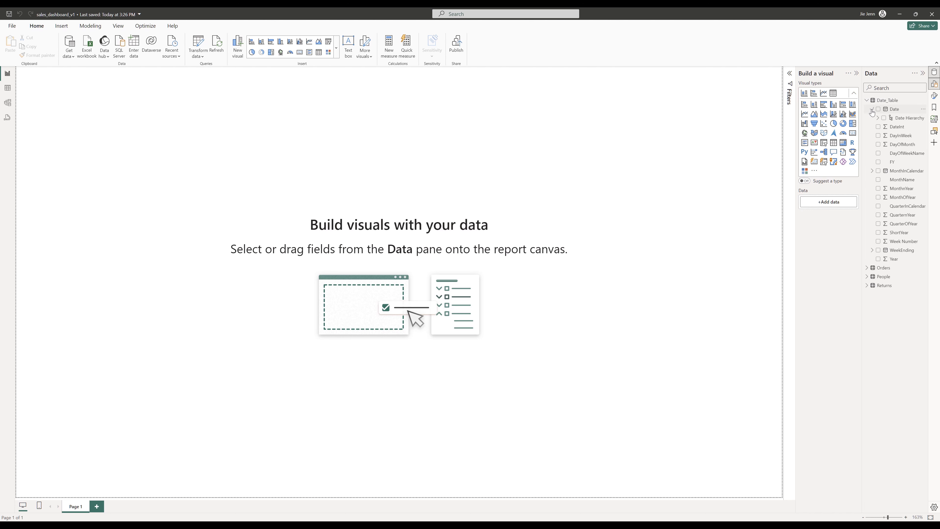
left_click(878, 119)
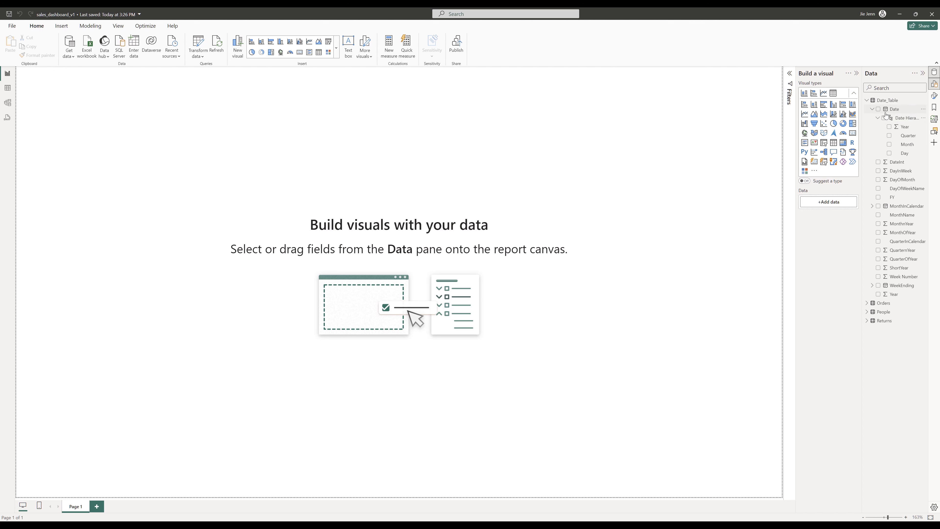
- Set the page's canvas background image to template.png with 0% transparency and Fit image fit
left_click(934, 96)
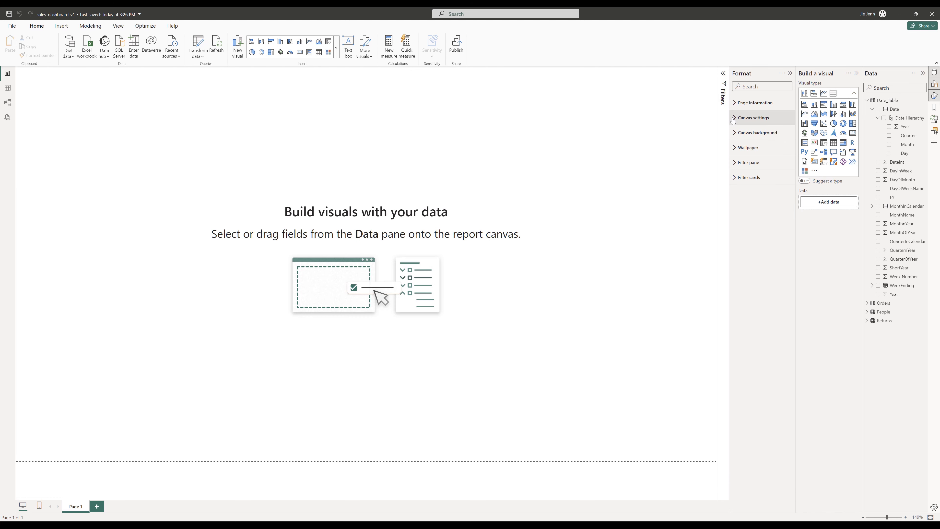
left_click(734, 134)
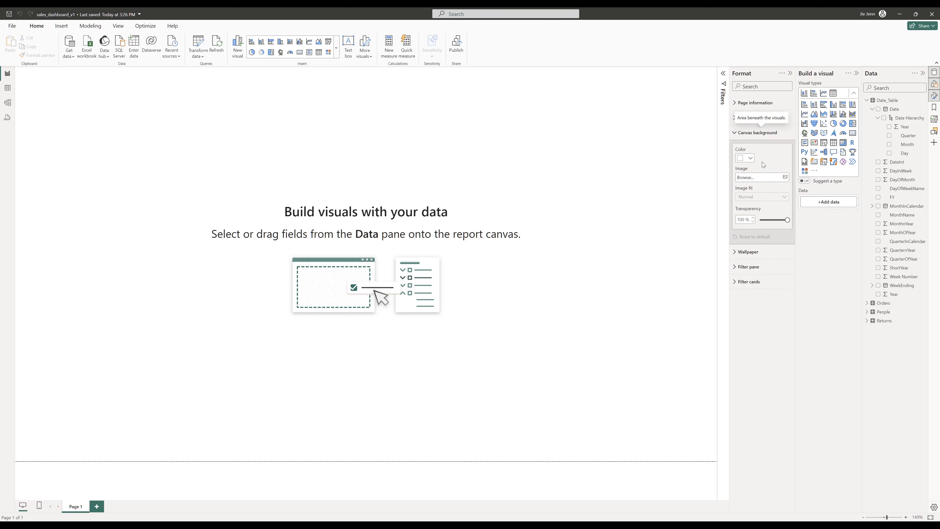
left_click(778, 178)
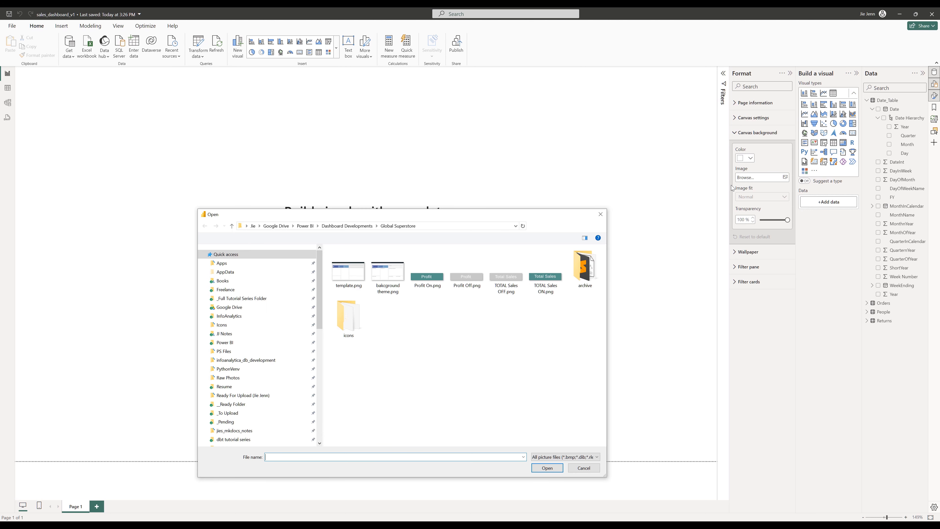
left_click(358, 283)
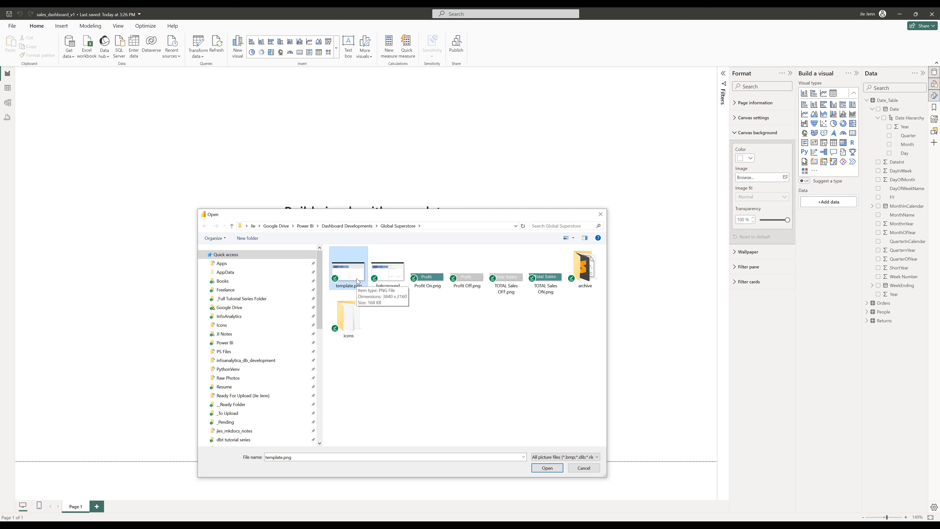
double_click(358, 279)
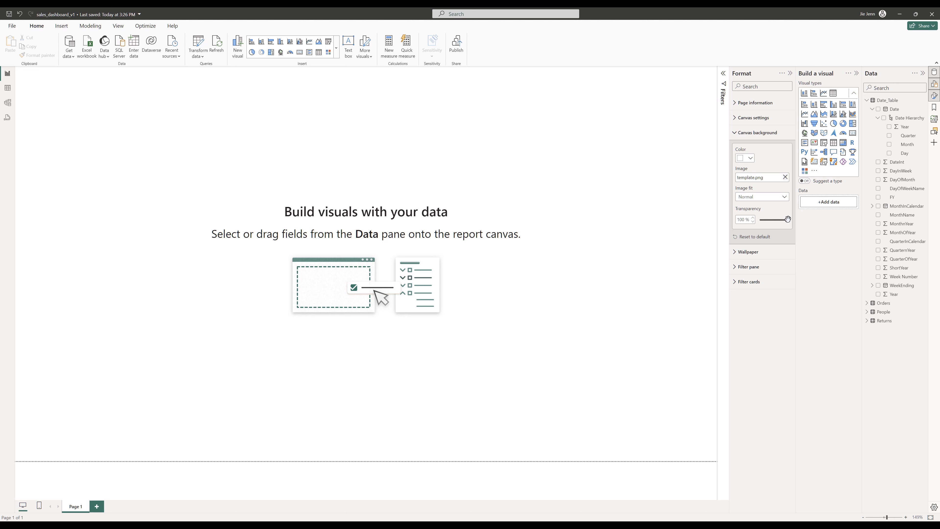
left_click_drag(788, 219, 756, 223)
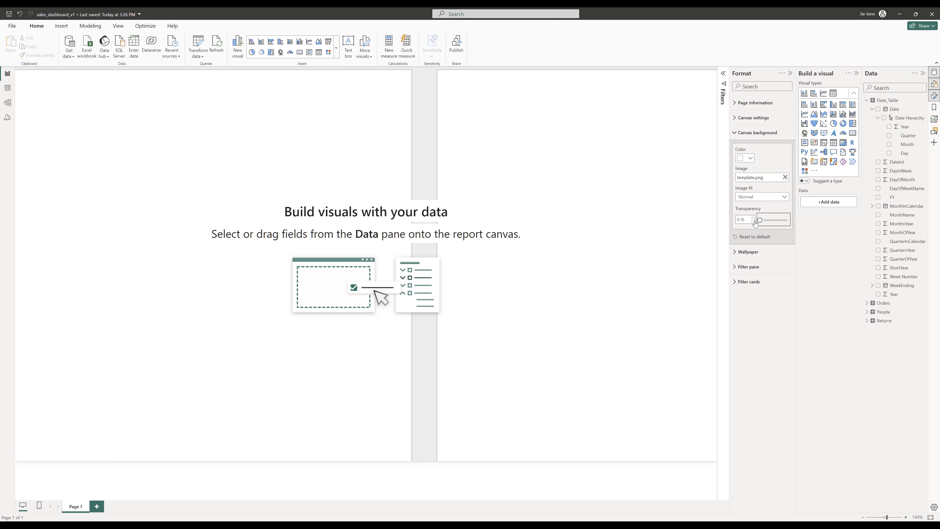
left_click(757, 200)
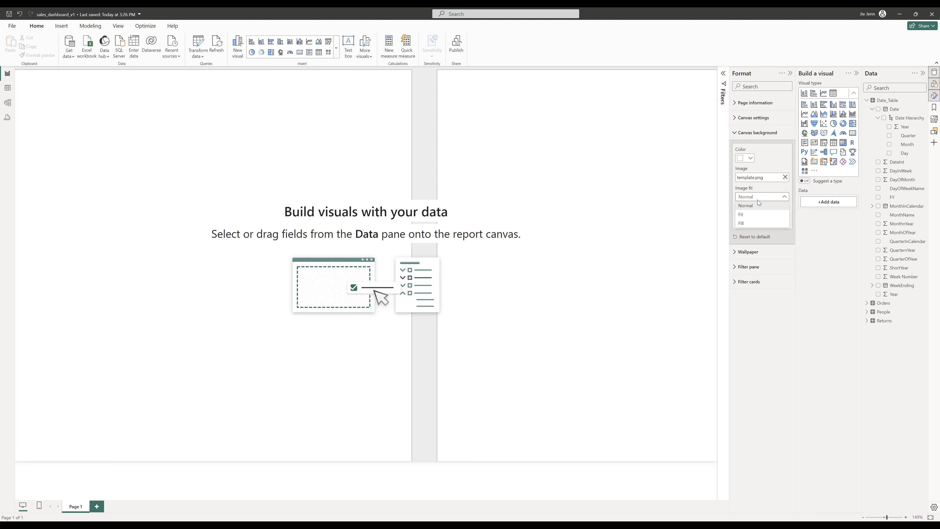
left_click(750, 217)
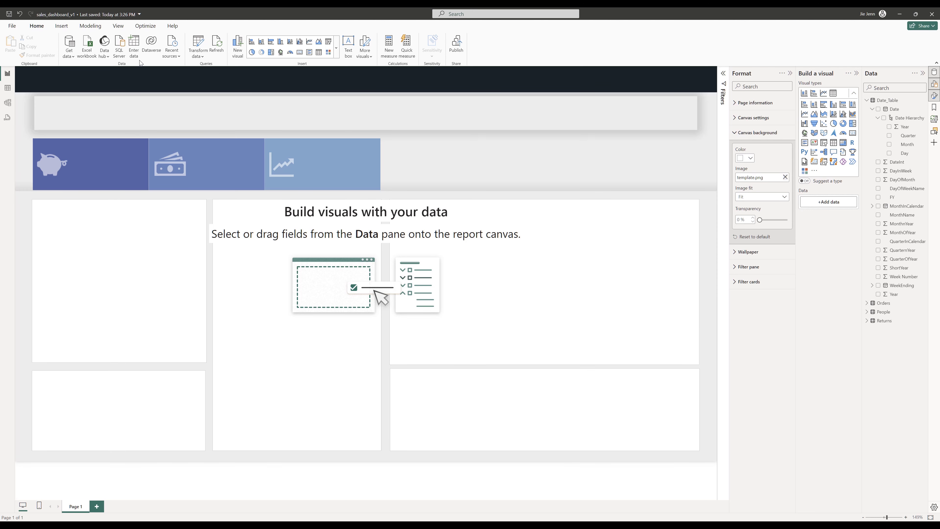
- Apply the Classic report theme
left_click(118, 27)
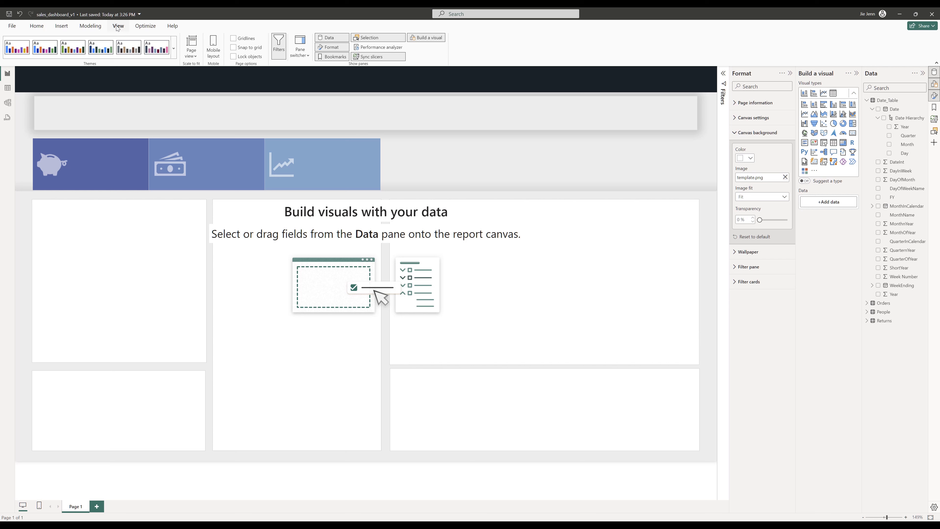
left_click(174, 48)
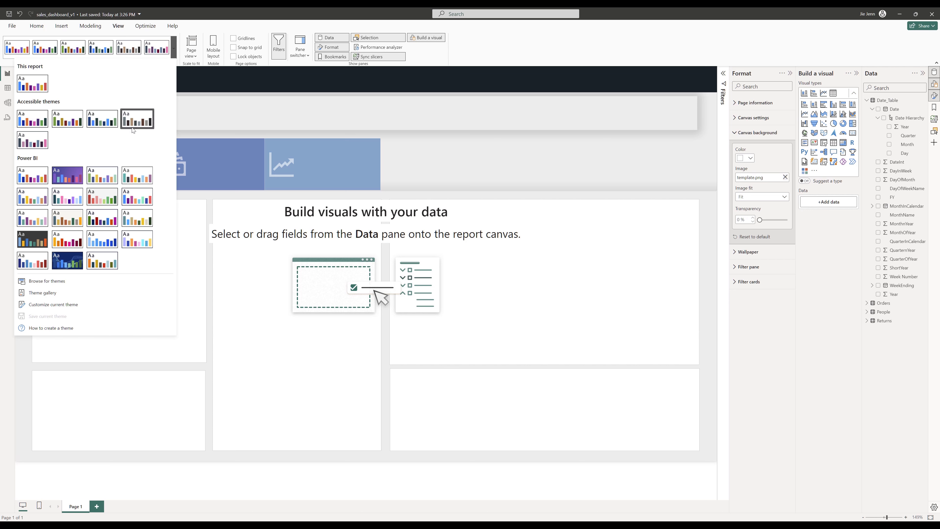
left_click(137, 179)
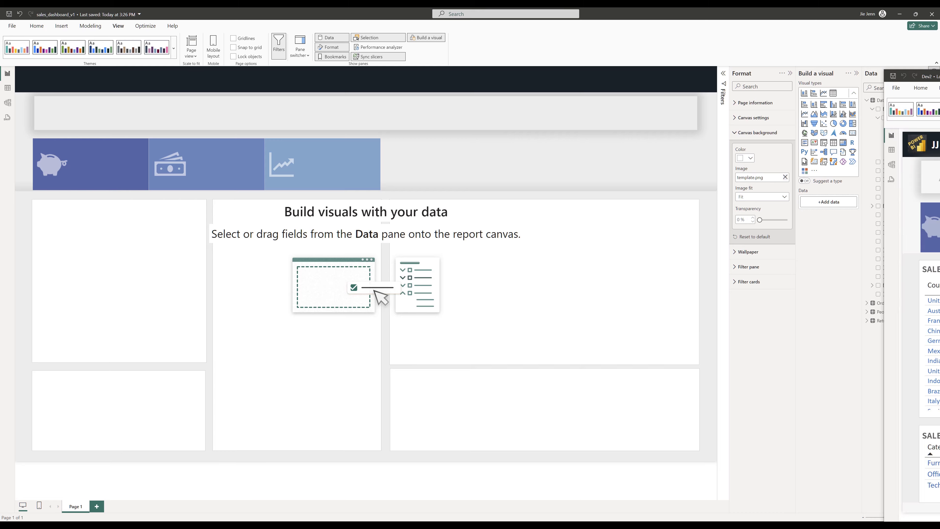
- Compare the canvas with the finished Dev2 reference dashboard window
left_click_drag(939, 76, 251, 25)
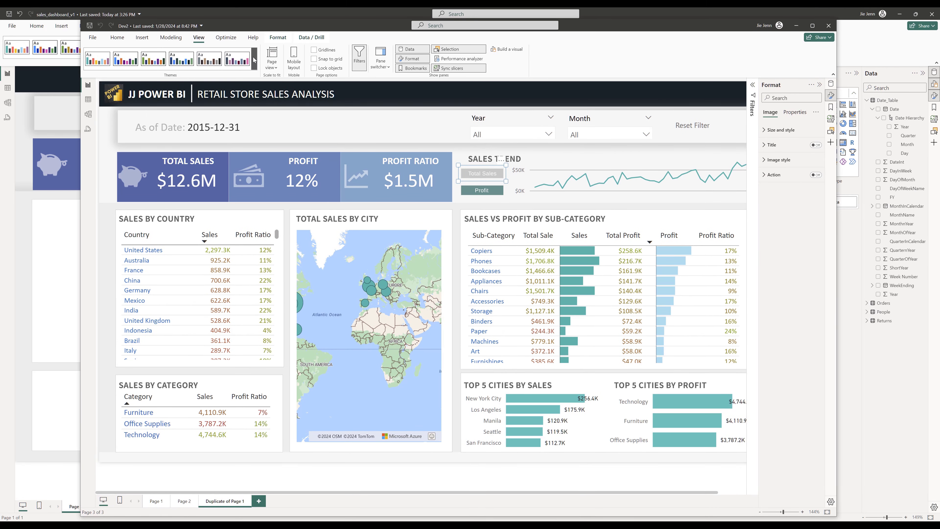
left_click_drag(226, 26, 939, 28)
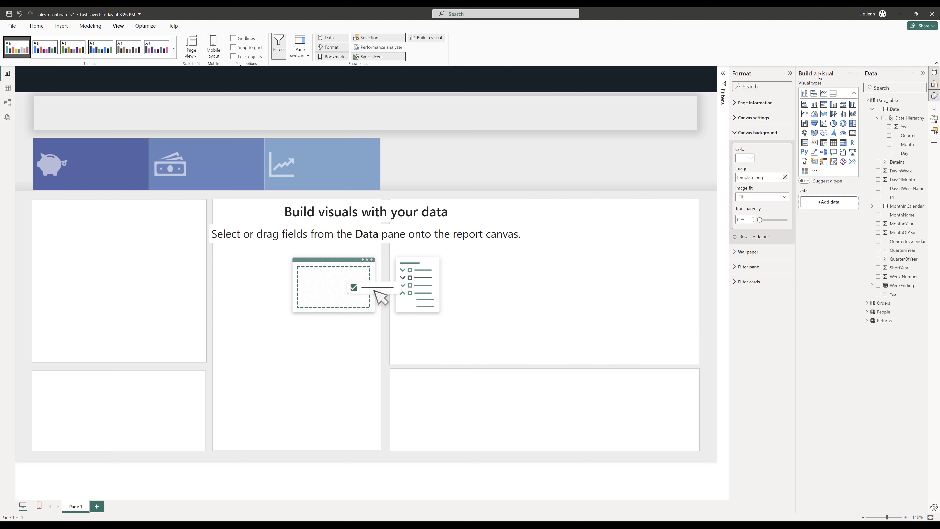
- Import the Advance Card custom visual from AppSource by searching for advance
left_click(62, 27)
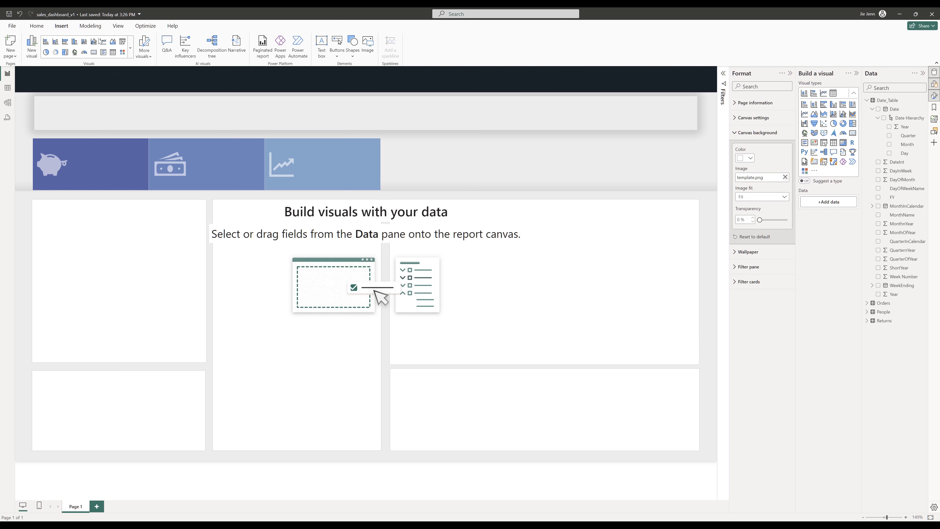
left_click(149, 58)
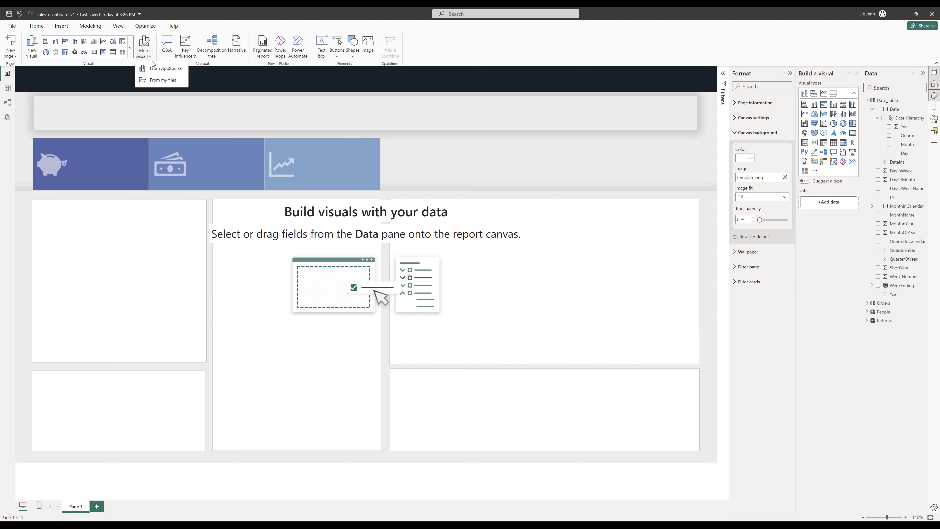
left_click(158, 69)
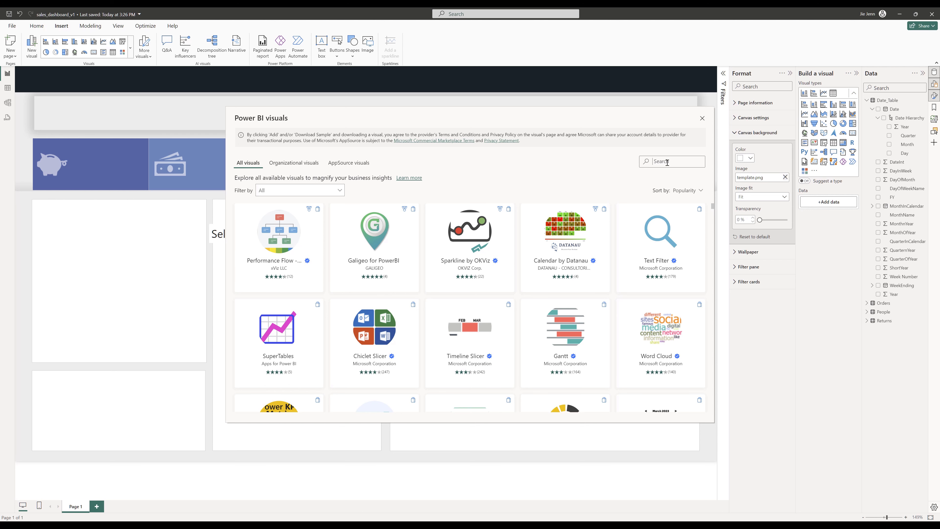
type("advance")
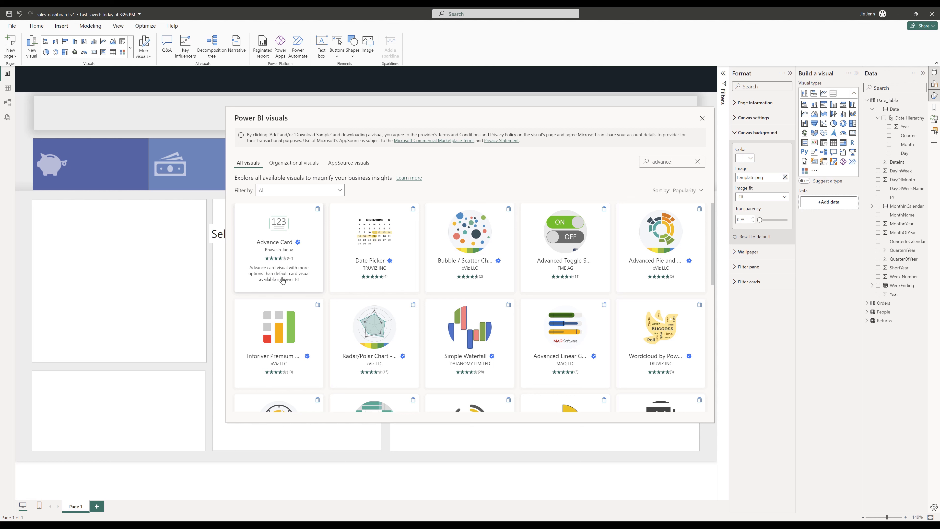
left_click(296, 272)
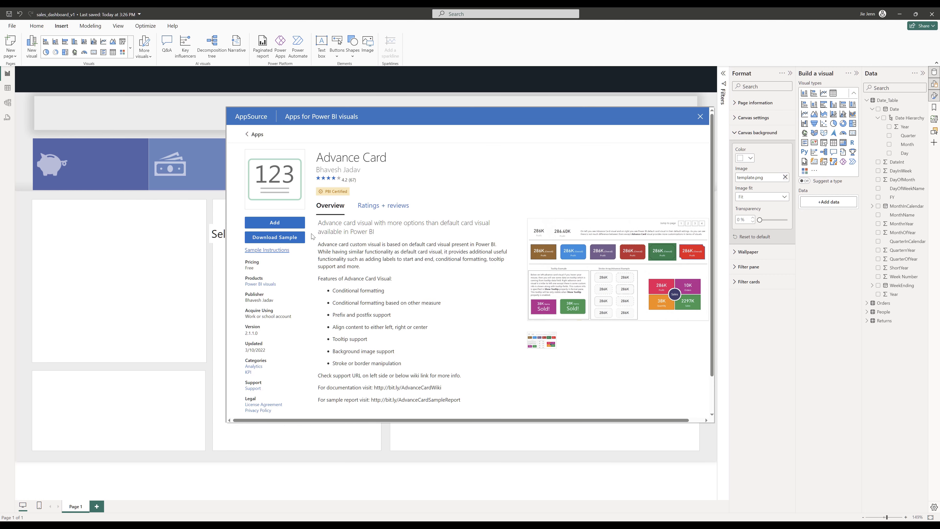
left_click(281, 227)
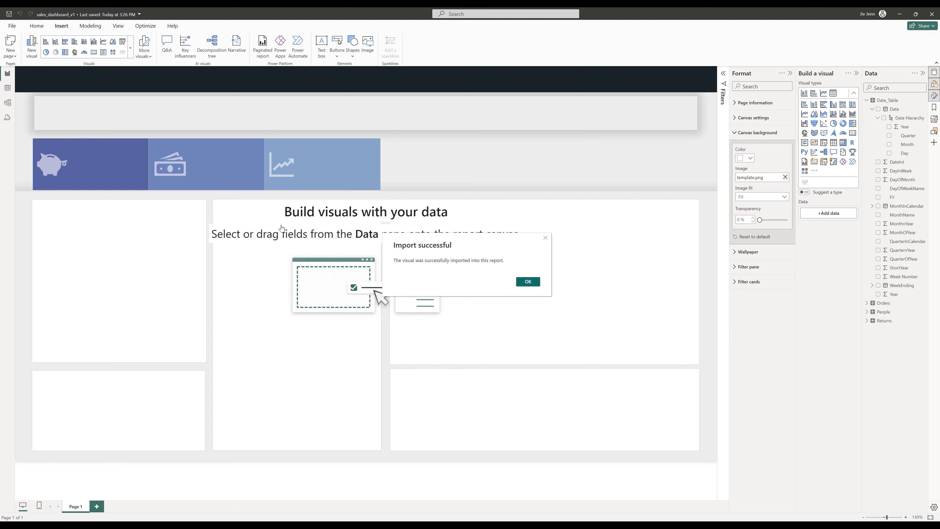
left_click(528, 282)
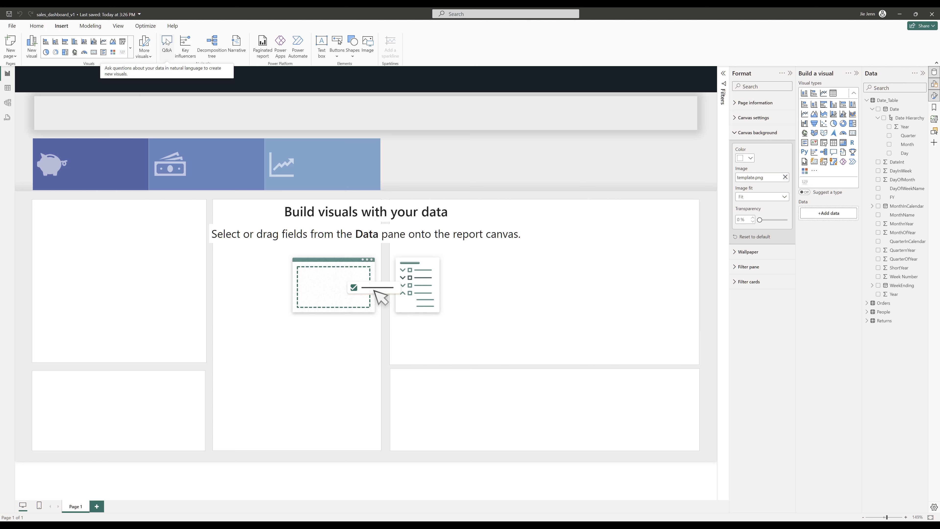
- Pause visual queries and place an Advance Card visual inside the header bar of the template
left_click(150, 30)
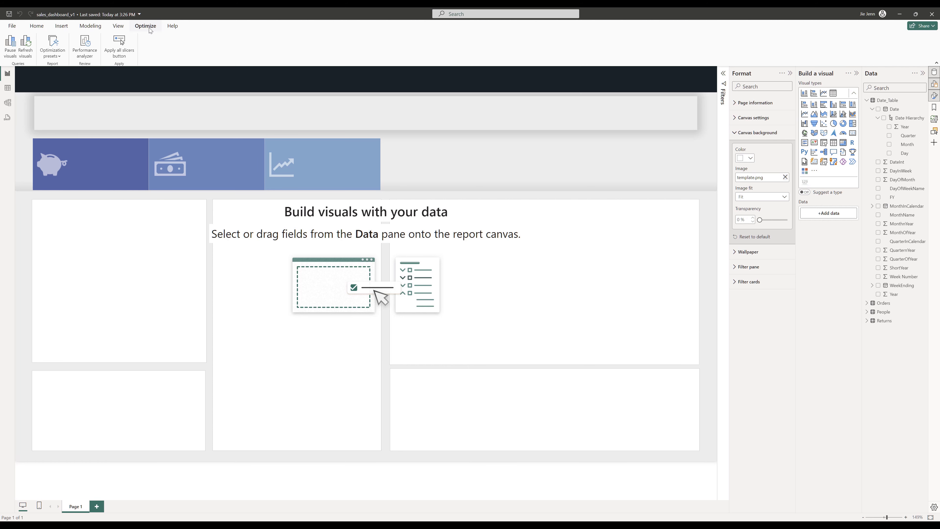
left_click(11, 48)
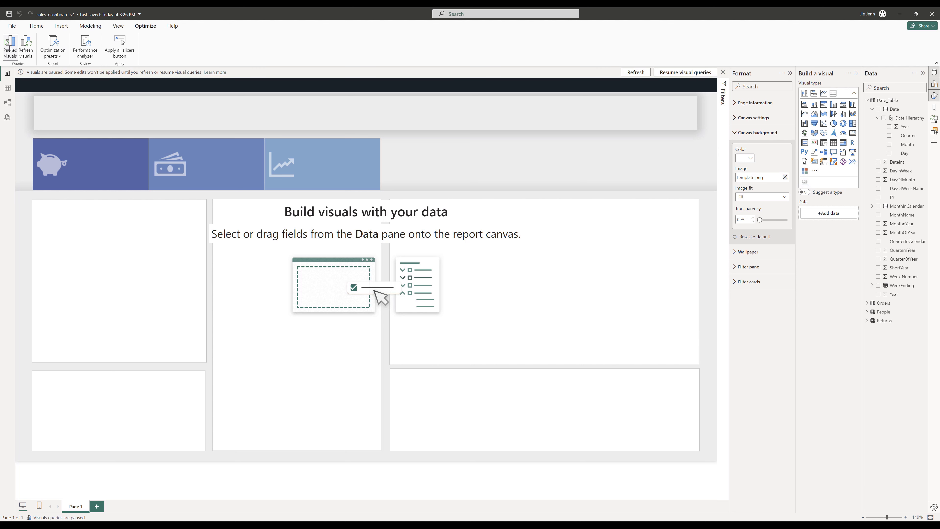
left_click(805, 184)
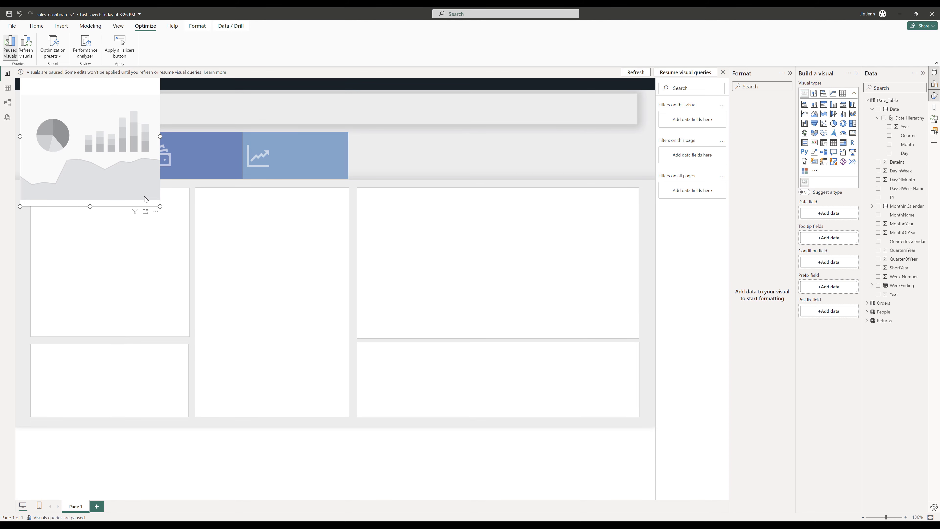
left_click_drag(146, 198, 244, 119)
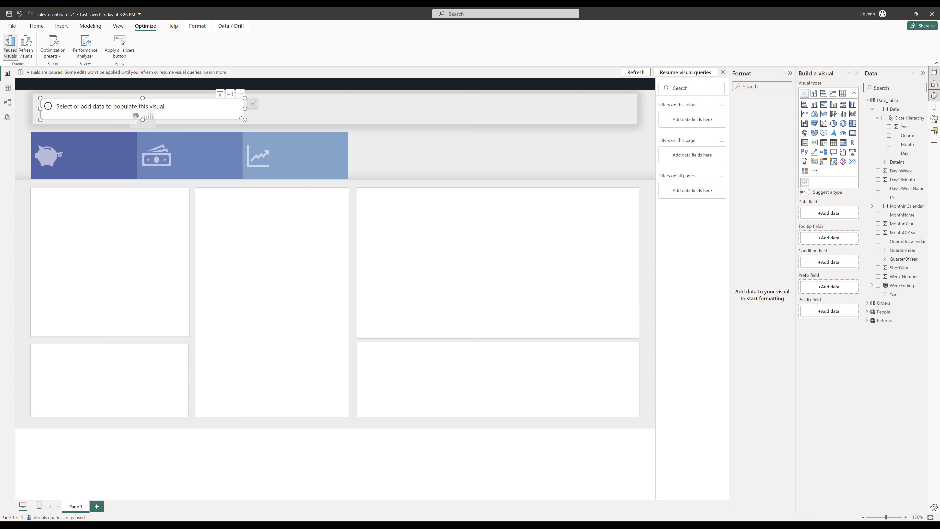
- Create a new measure in the Orders table: As of Date = MAX(Orders[Order Date])
left_click(867, 302)
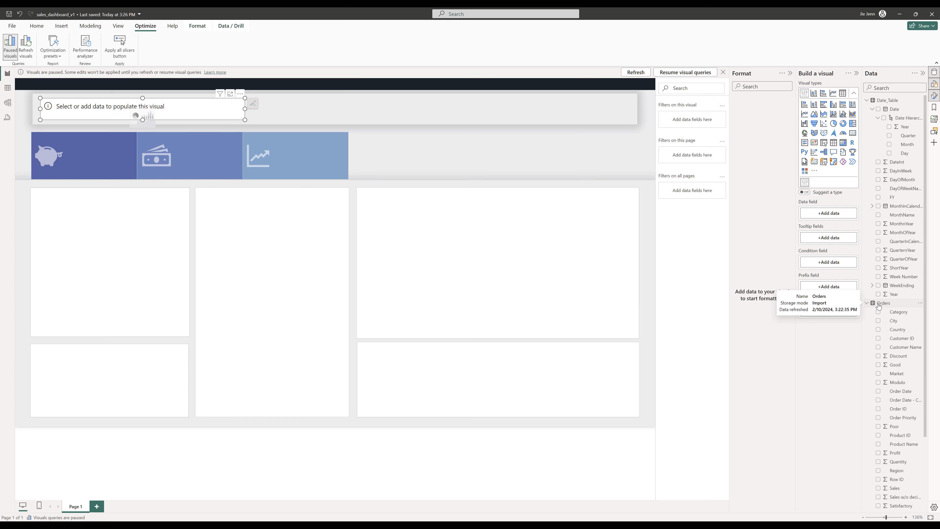
right_click(878, 304)
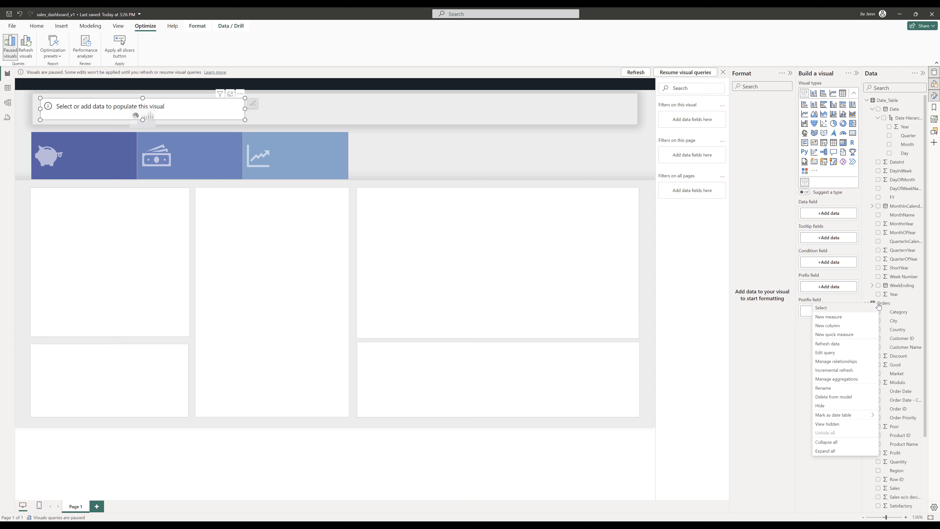
key("Escape")
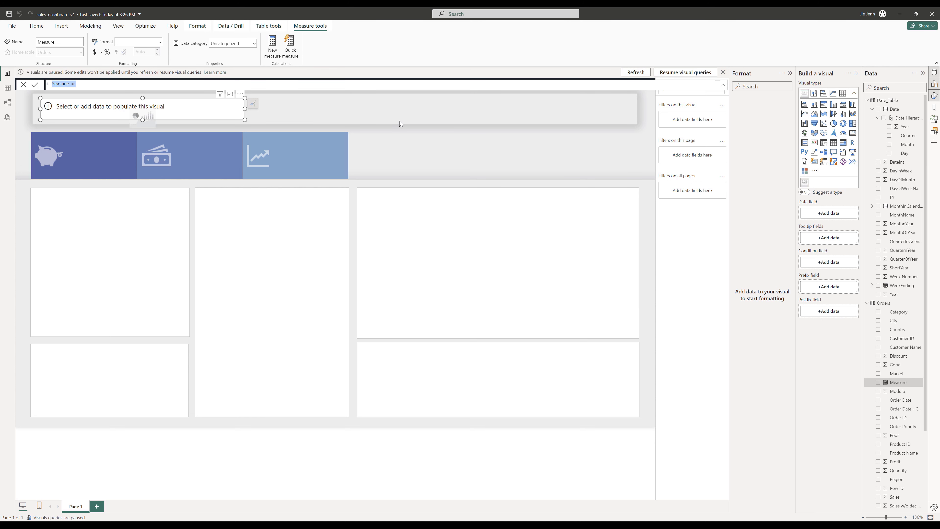
type("As of Date = MAX(")
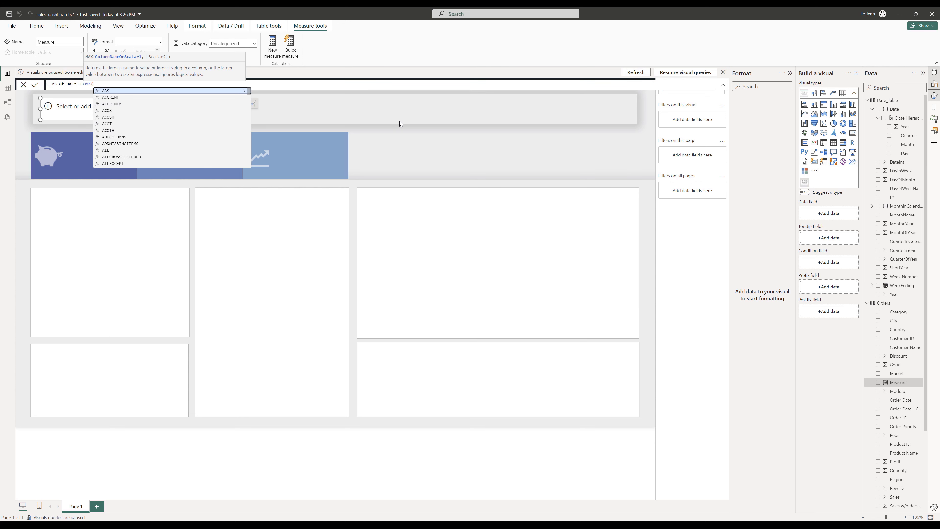
type("Order")
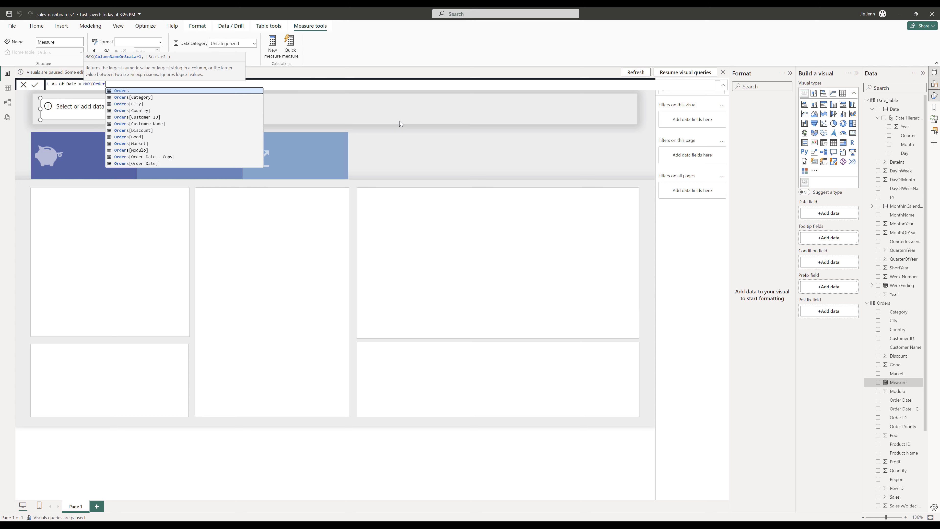
key("Down")
key("Down")
key("Down")
key("Down")
key("Down")
key("Down")
key("Down")
key("Down")
key("Down")
key("Down")
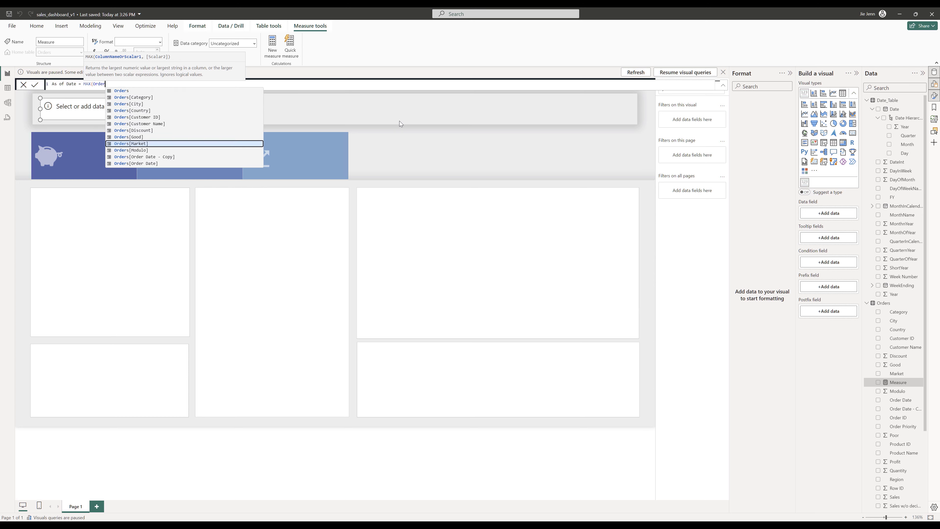
key("Down")
key("Tab")
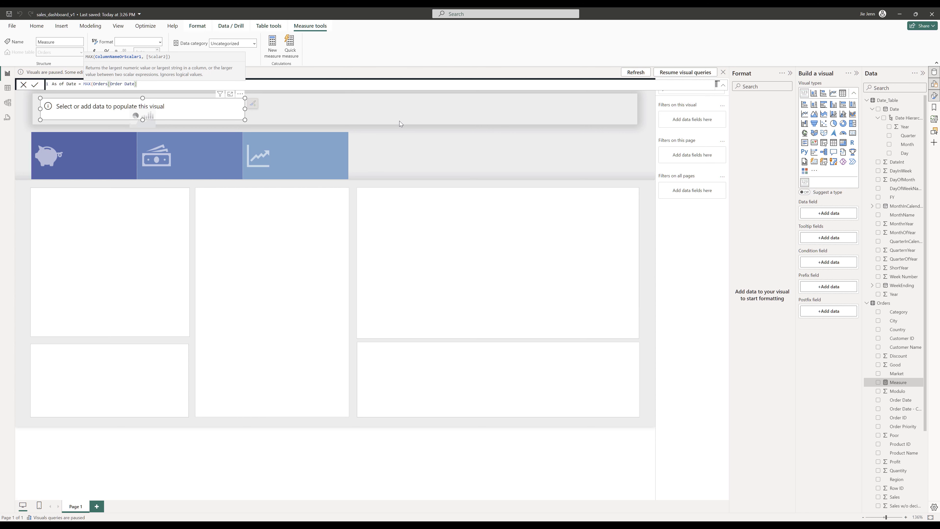
type(")")
key("Return")
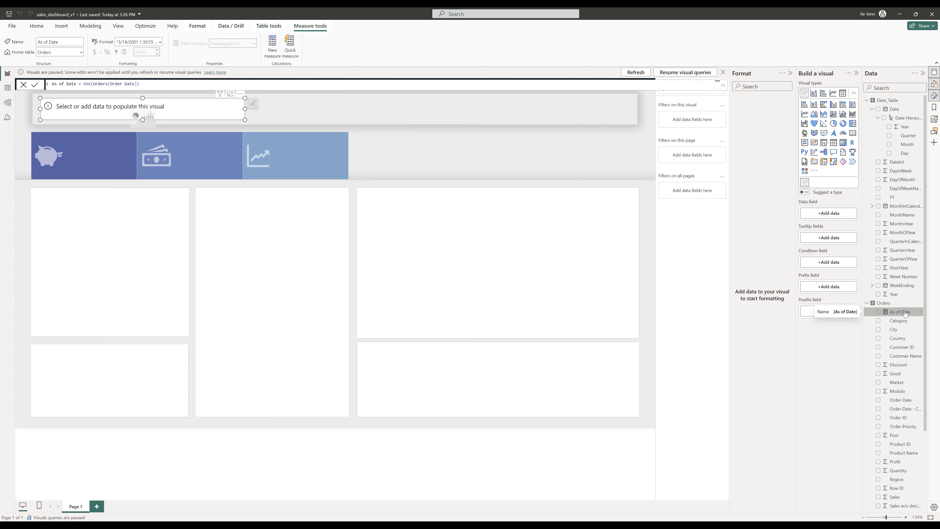
- Add the As of Date measure to the Advance Card's data field and refresh the visual
left_click_drag(901, 314, 841, 215)
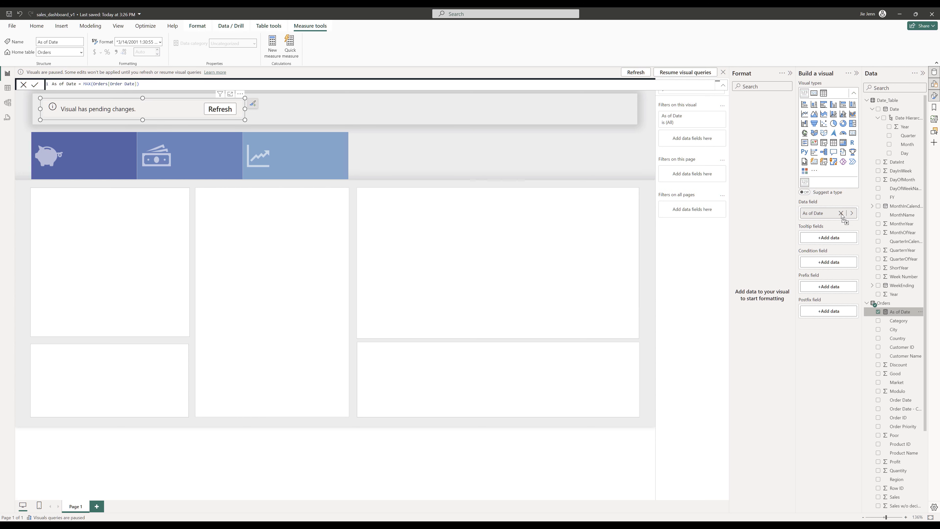
left_click(222, 110)
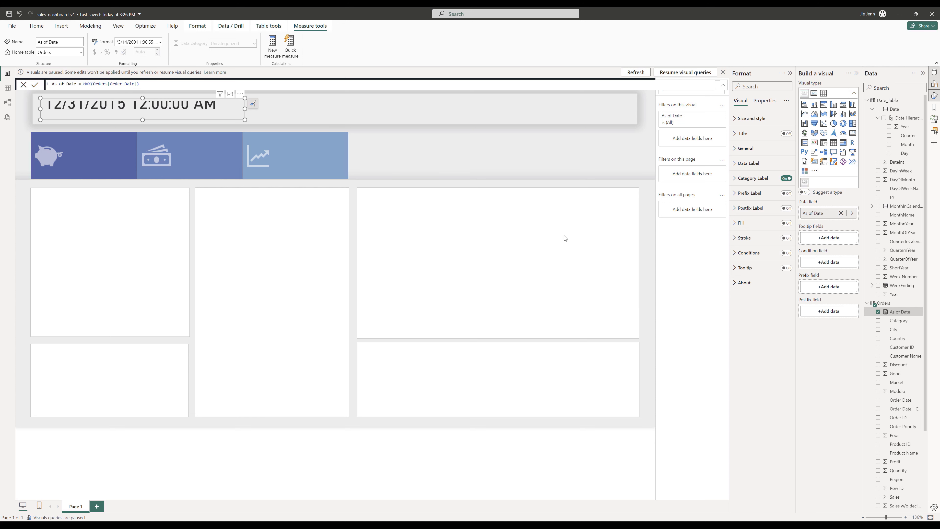
- Turn off the category label of the Advance Card in the header
key("Escape")
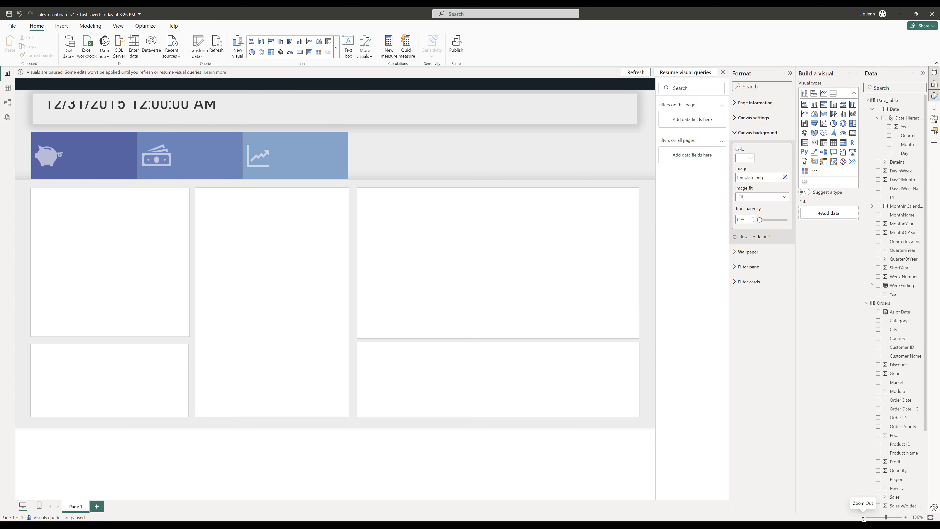
left_click(863, 517)
left_click(863, 518)
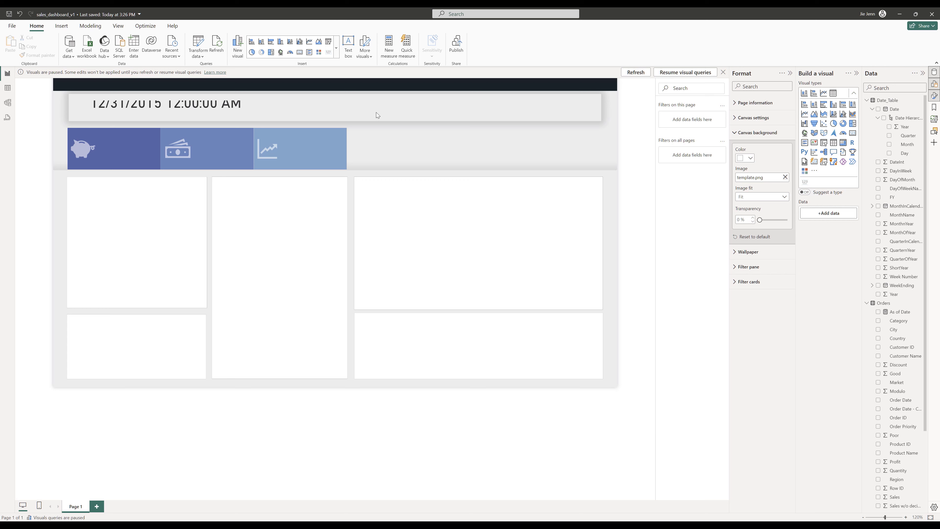
left_click(155, 117)
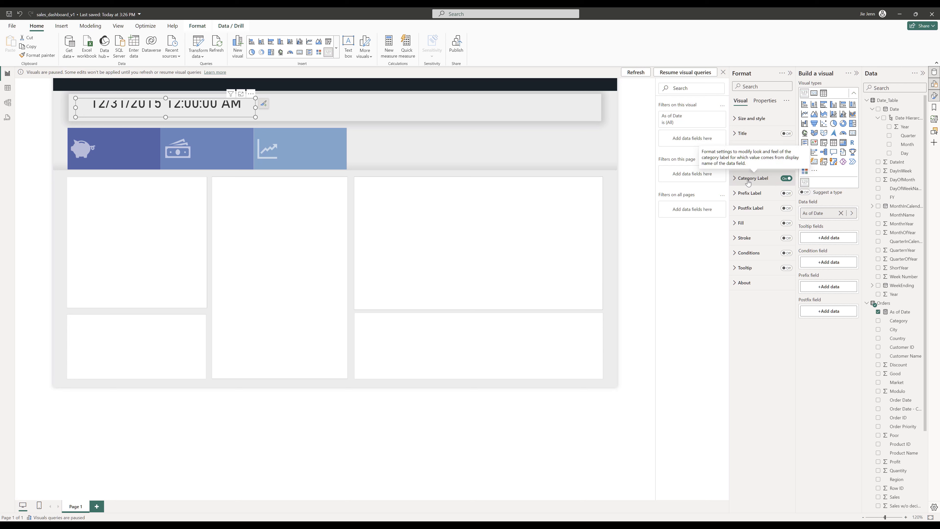
left_click(785, 178)
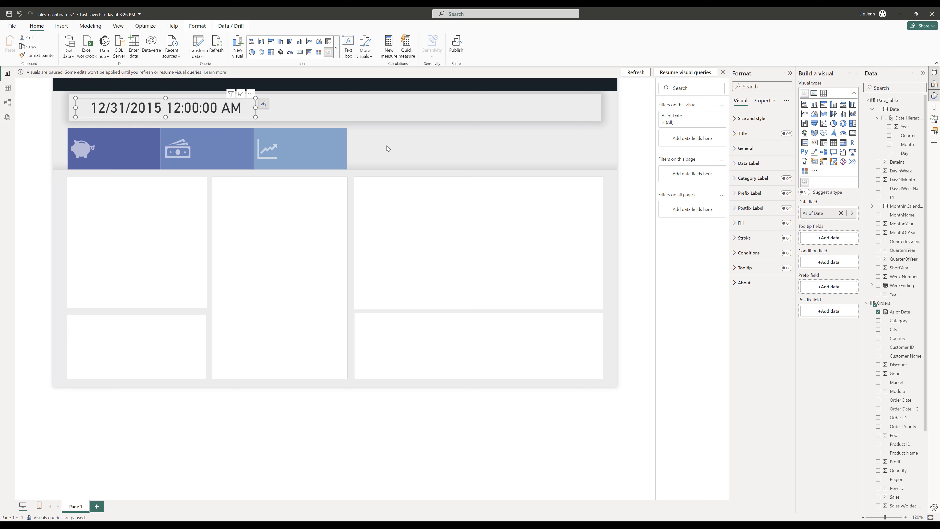
- Set the card's data label font size to 16 pt
left_click(732, 166)
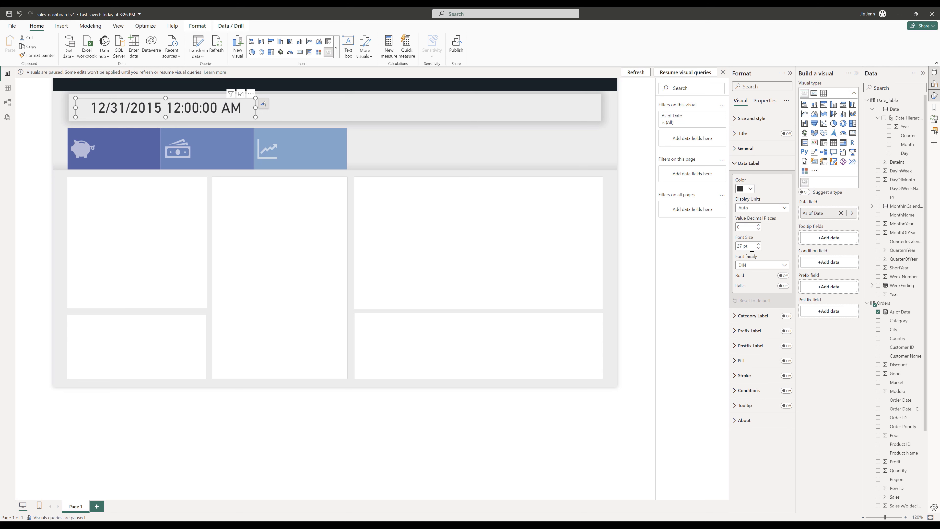
left_click_drag(742, 247, 721, 246)
type("16")
- Change the data label font family to Calibri
left_click(757, 265)
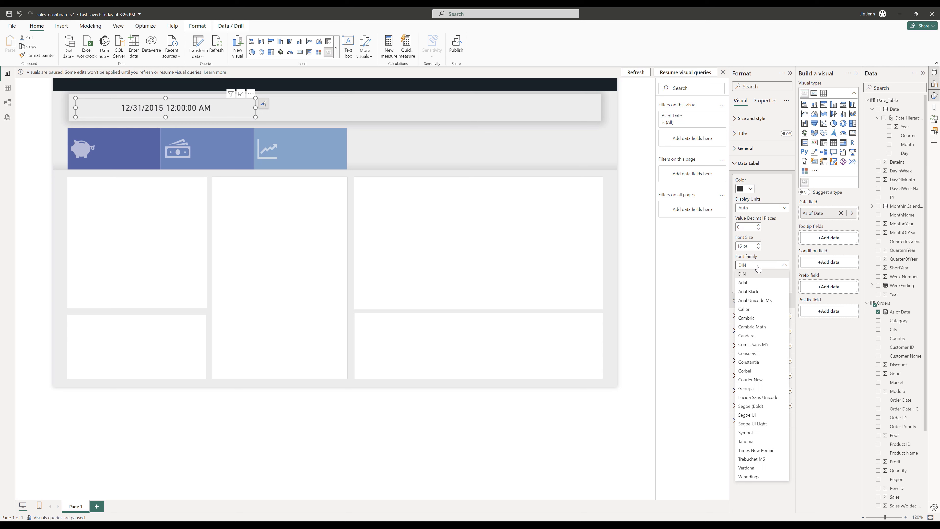
left_click(759, 310)
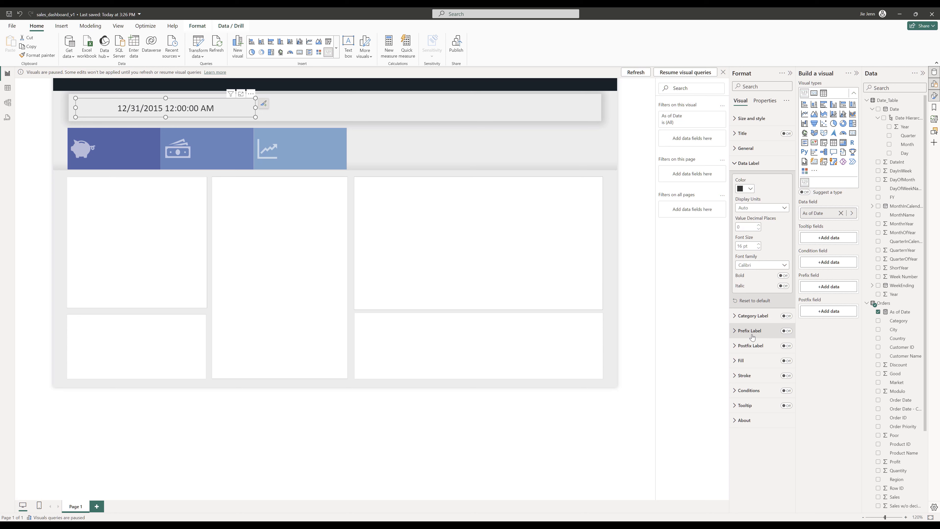
- Turn on the card's prefix label and set its text to As of Date:
left_click(787, 331)
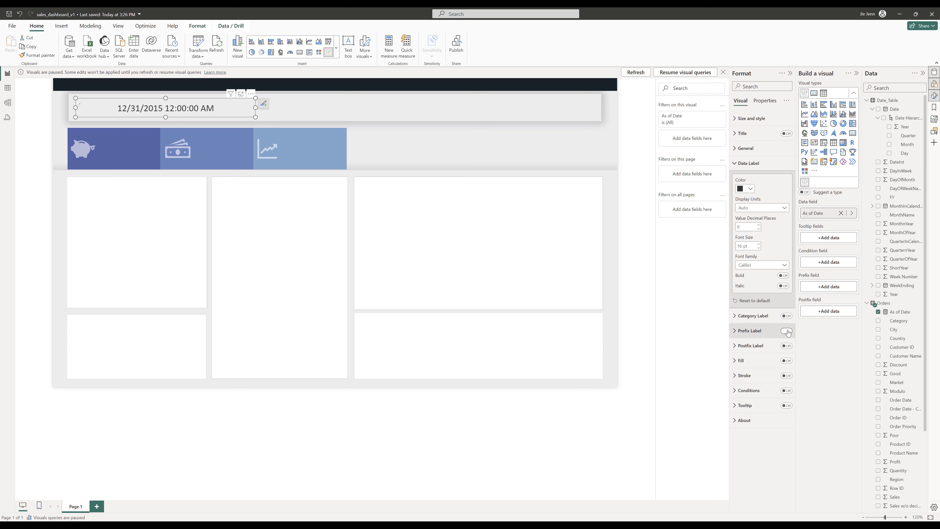
left_click(740, 332)
left_click(751, 356)
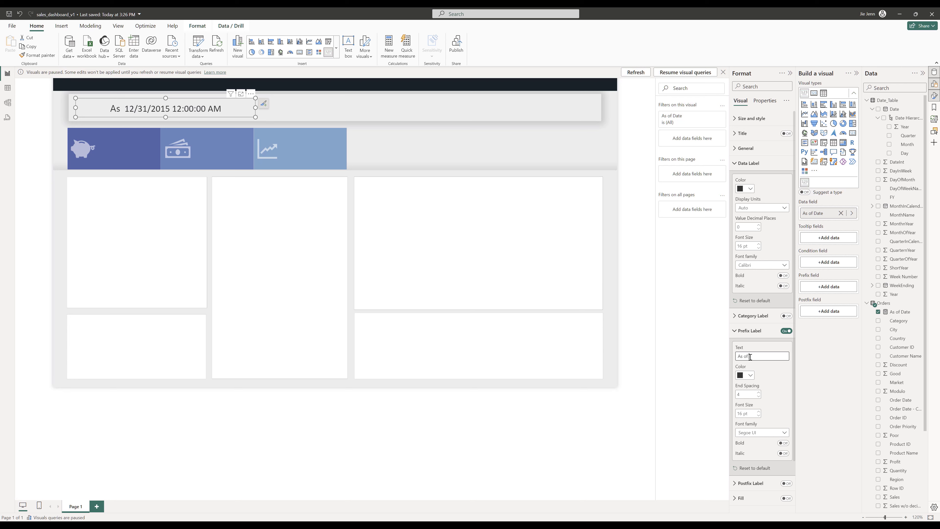
type("Date")
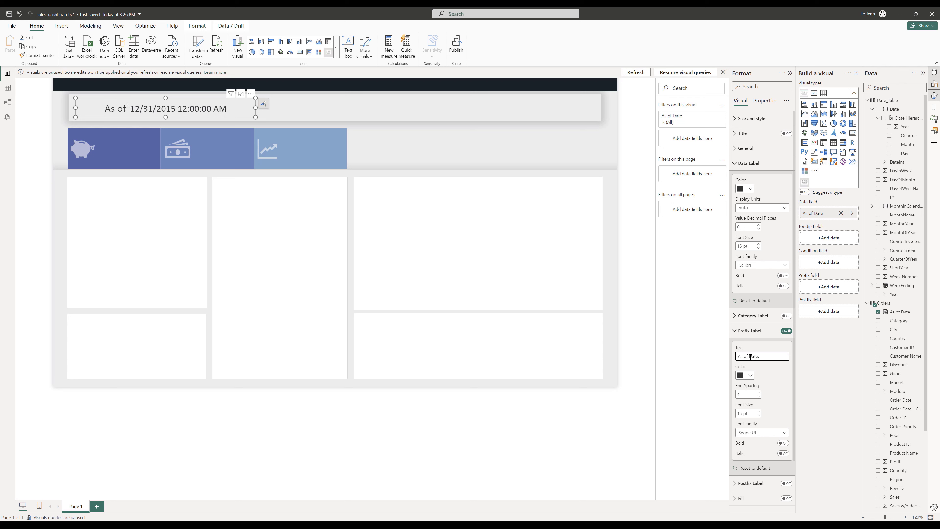
type(":")
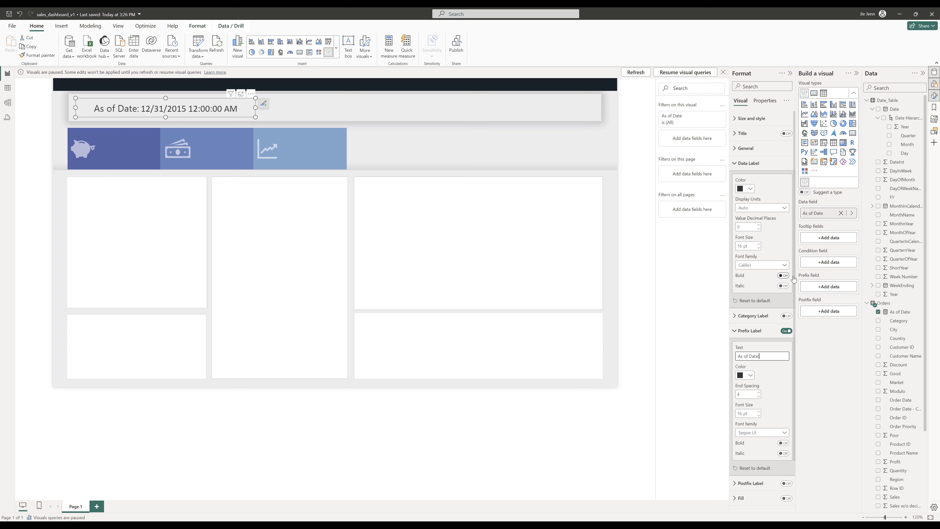
- Format the As of Date measure as March 14, 2001 (mmmm d, yyyy) and set the prefix label colour to grey
left_click(902, 313)
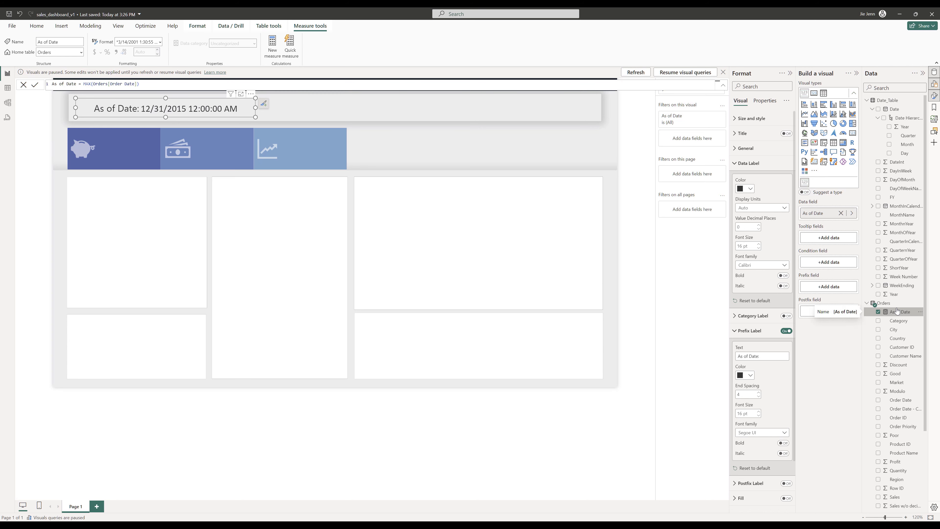
left_click(160, 43)
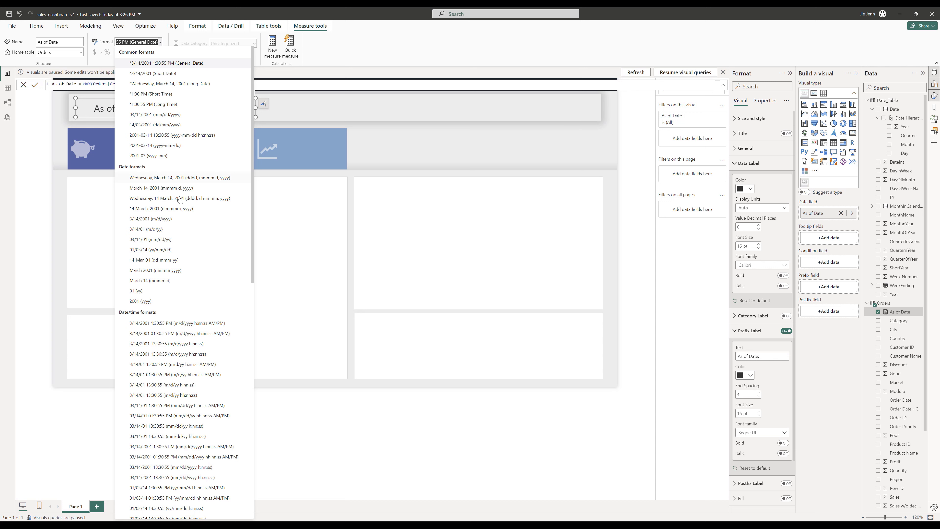
left_click(151, 190)
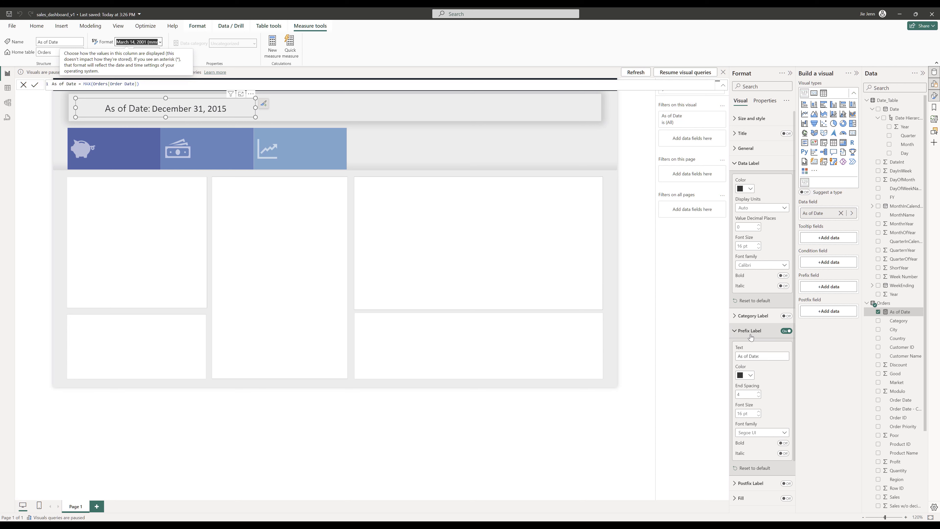
left_click(750, 375)
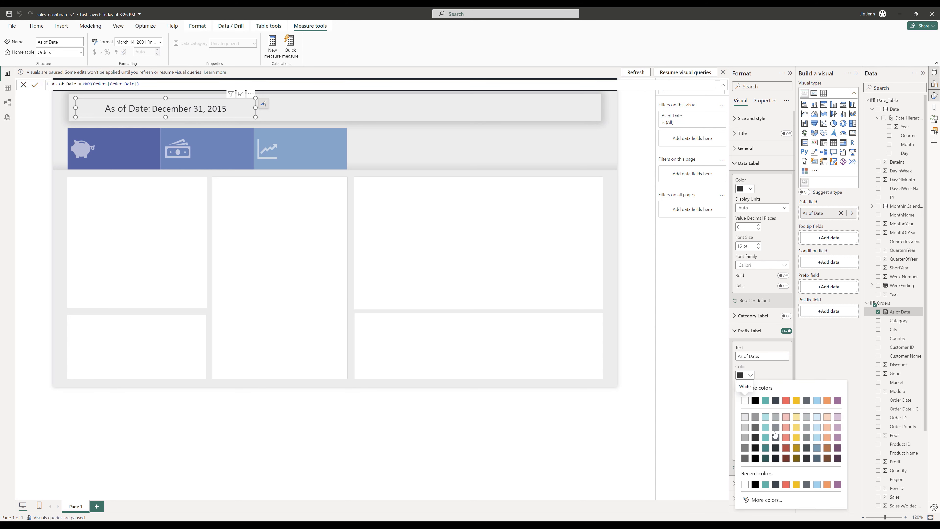
left_click(744, 447)
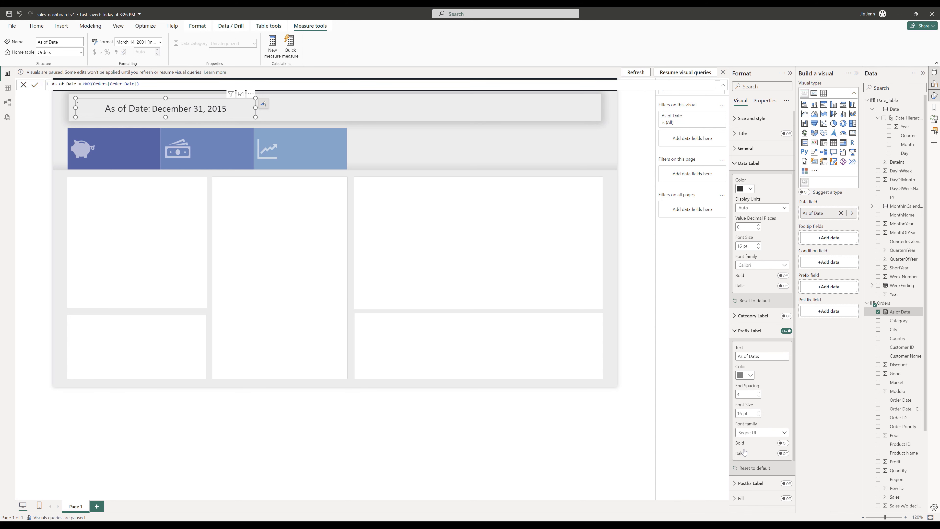
- Insert a text box and position it over the first blue KPI tile
left_click(62, 26)
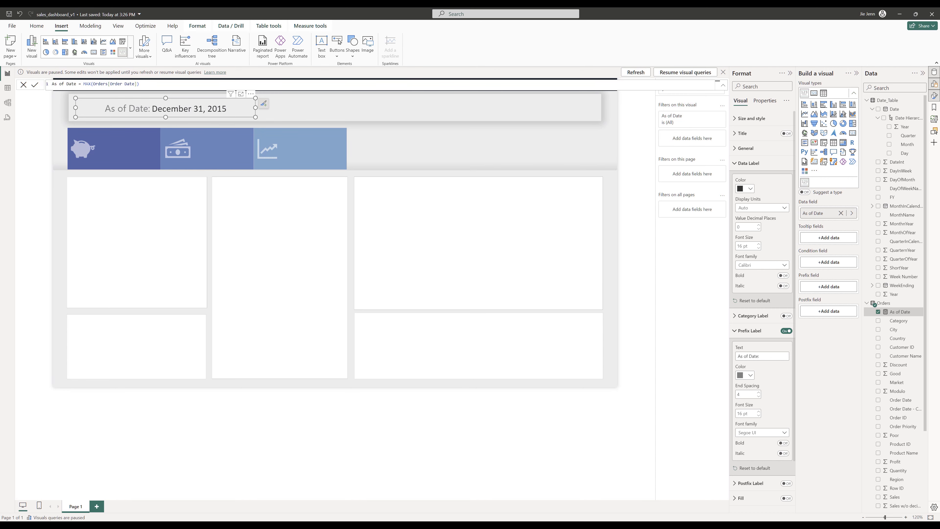
left_click_drag(939, 28, 492, 28)
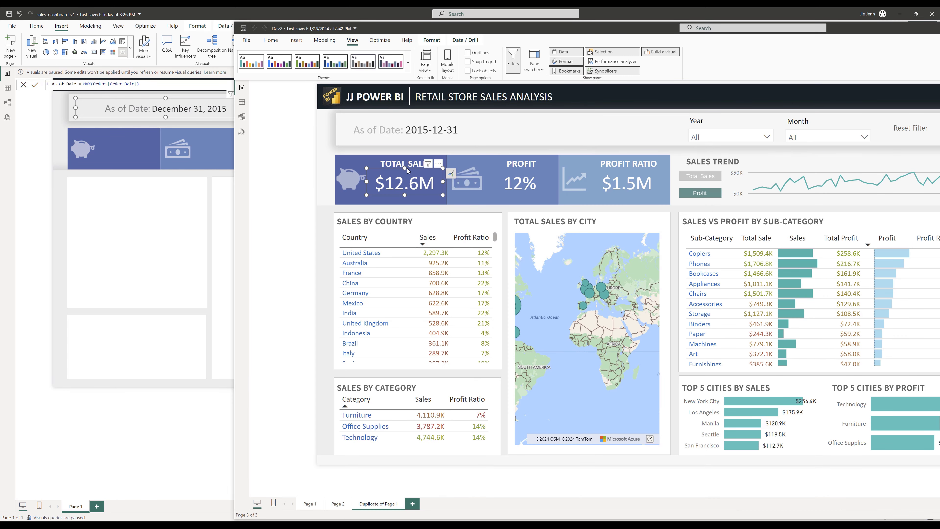
left_click(390, 165)
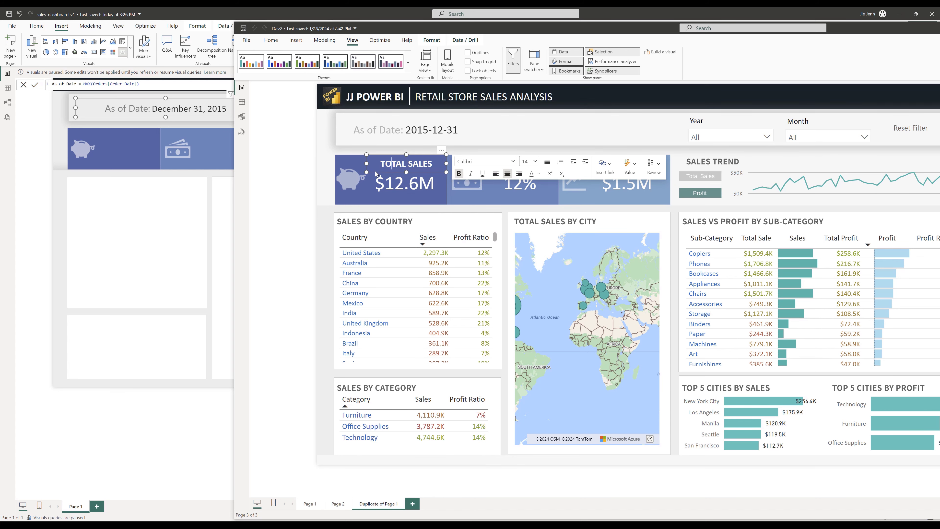
left_click_drag(407, 28, 939, 29)
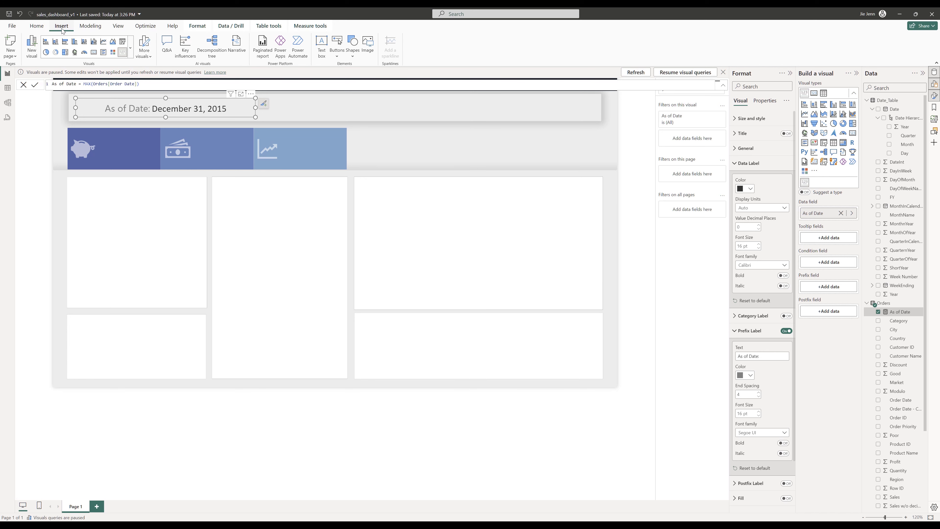
left_click(322, 45)
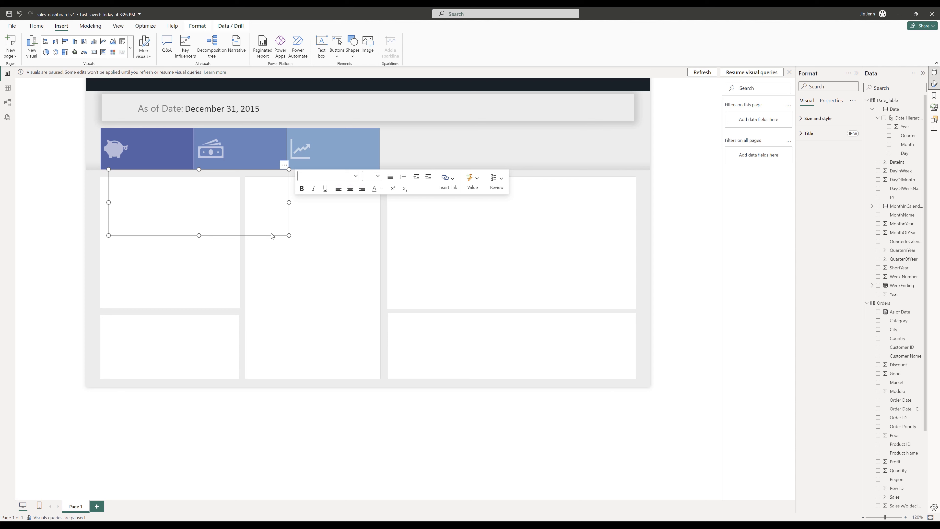
left_click_drag(271, 235, 297, 201)
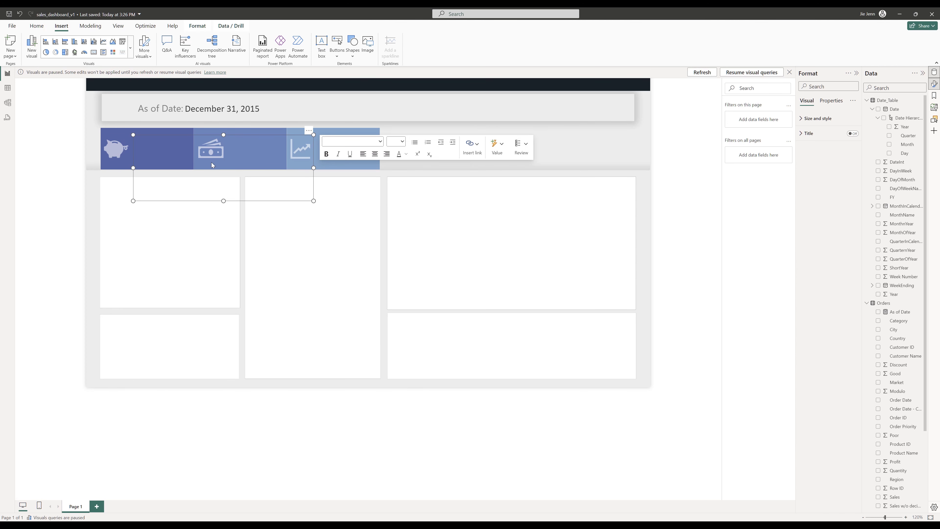
left_click(166, 142)
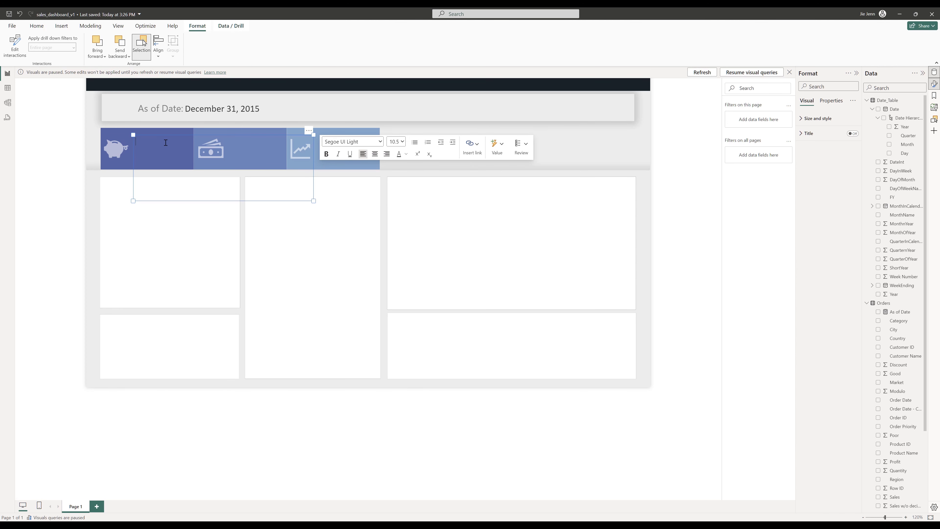
- Type TOTAL SALES in the text box, make it bold, and set its font to Calibri
type("TOTAL SALES")
key("ctrl+a")
key("ctrl+b")
left_click(379, 144)
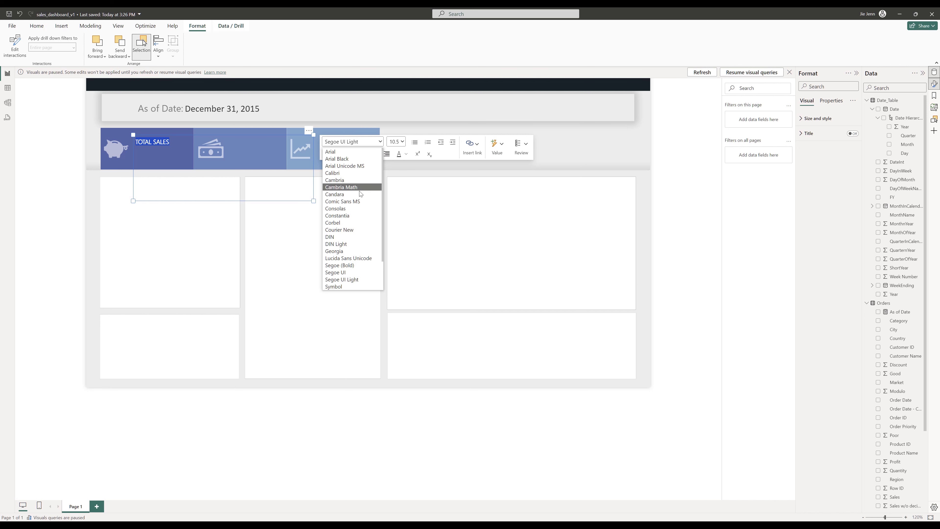
left_click(354, 174)
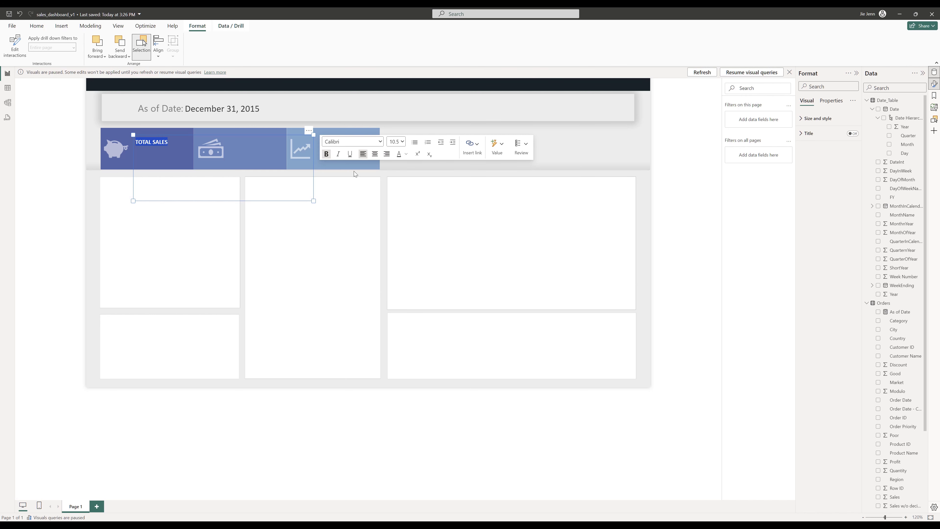
- Set the TOTAL SALES text to font size 14 and centre-align it
left_click(403, 145)
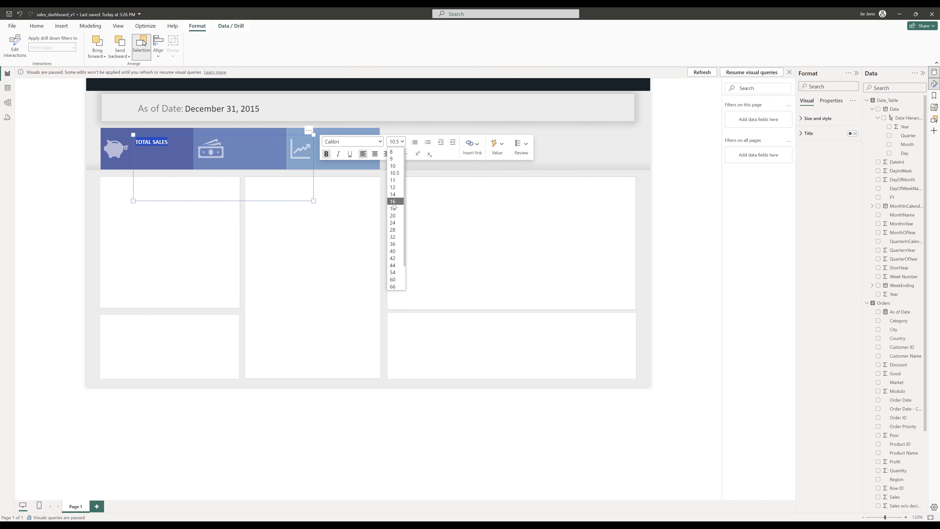
left_click(397, 197)
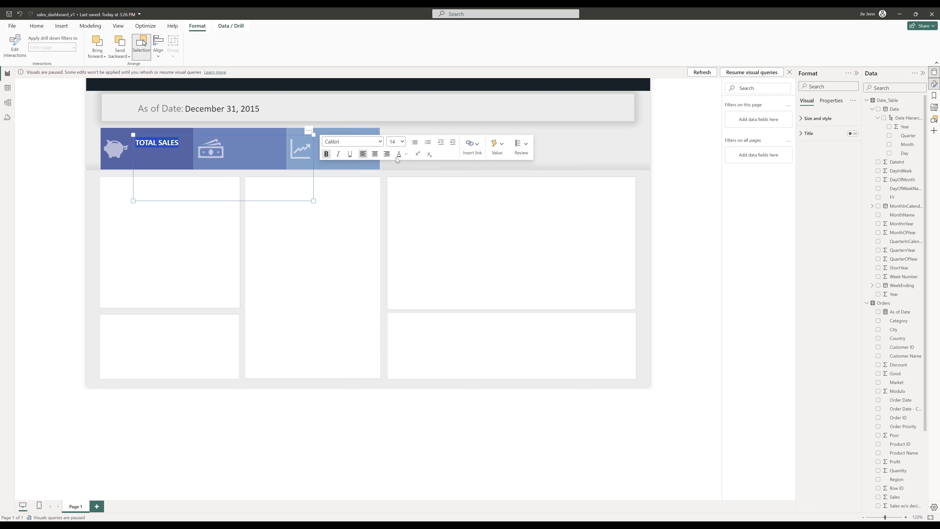
left_click(396, 144)
left_click(396, 143)
left_click(375, 155)
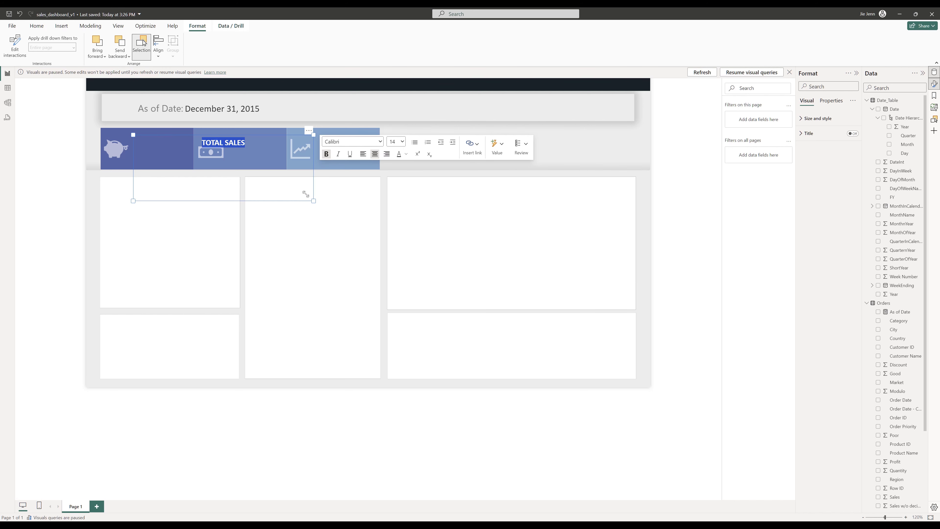
- Resize and reposition the text box to fit the first blue tile and set the TOTAL SALES text colour to white
left_click_drag(313, 201, 189, 151)
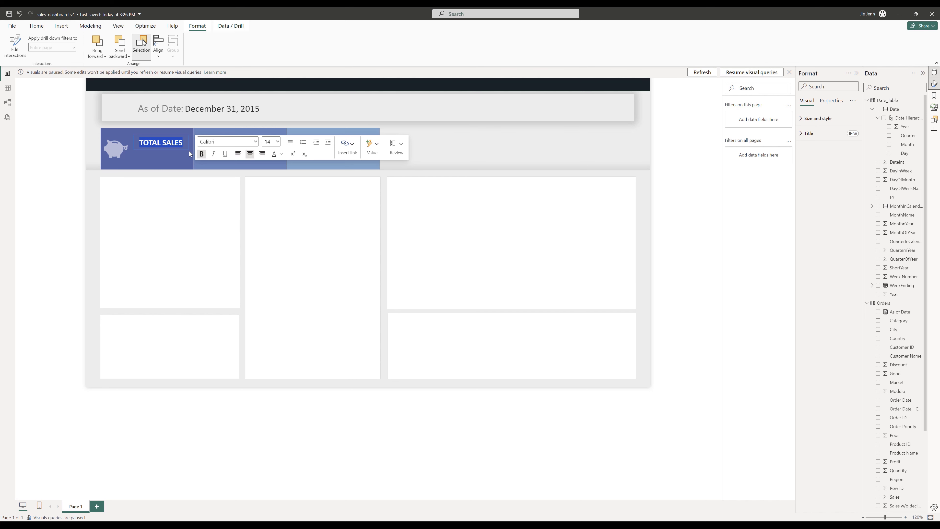
left_click(185, 143)
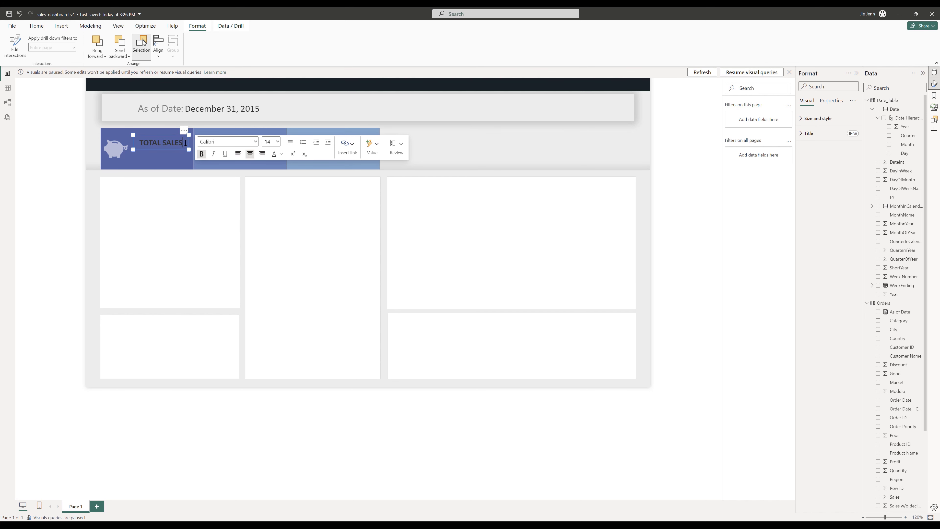
left_click_drag(141, 142, 183, 143)
left_click(280, 160)
left_click(288, 180)
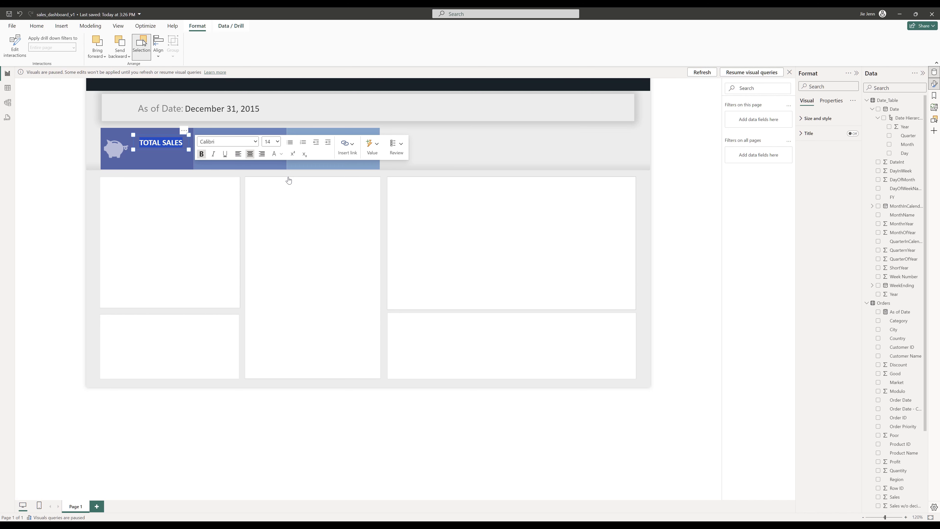
key("Escape")
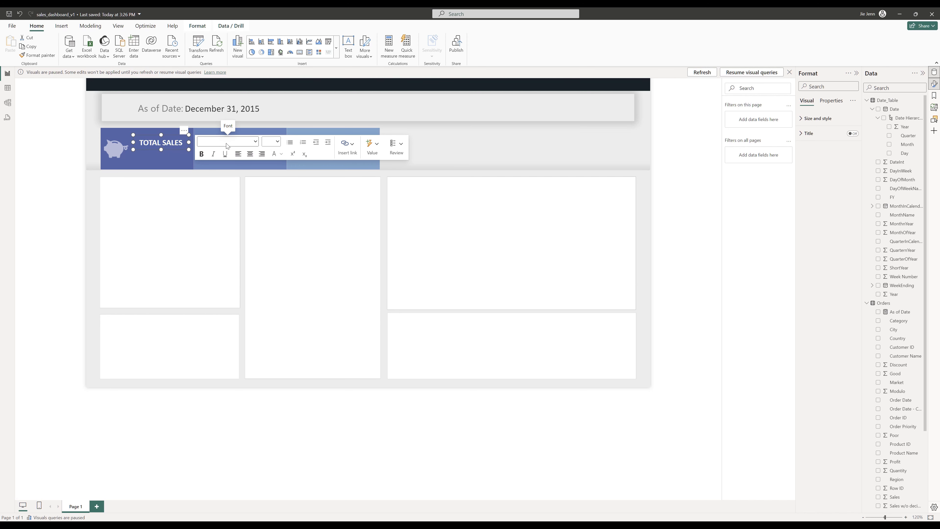
left_click(823, 118)
left_click_drag(180, 151, 174, 144)
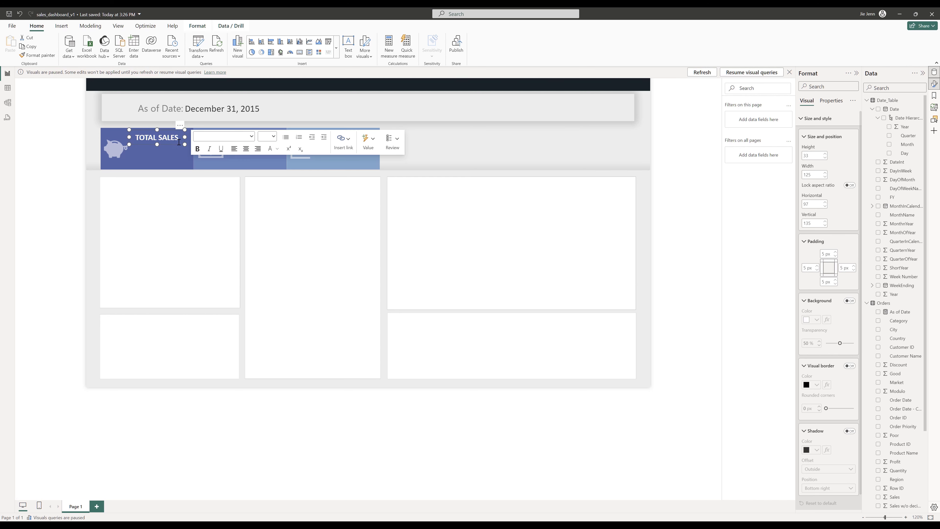
- Duplicate the TOTAL SALES text box twice and move the copies onto the second and third KPI tiles
key("ctrl+c")
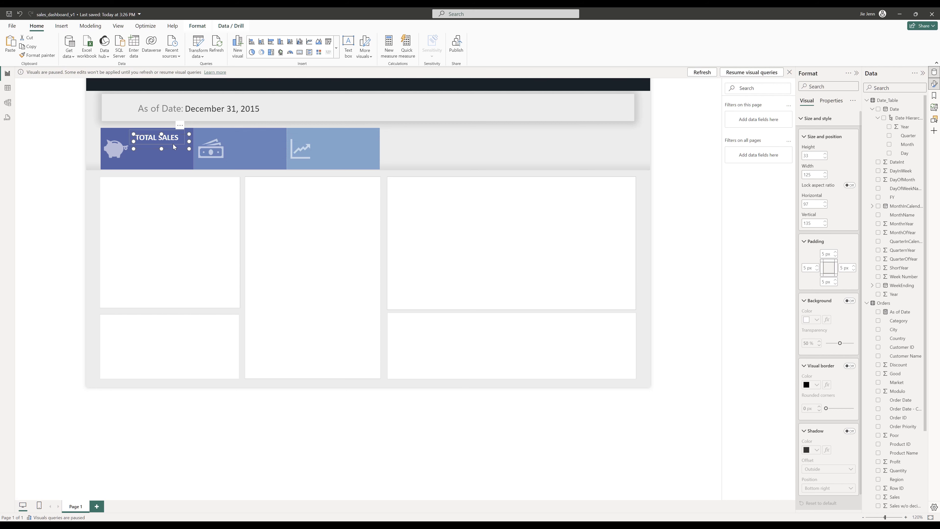
key("ctrl+v")
key("ctrl+v")
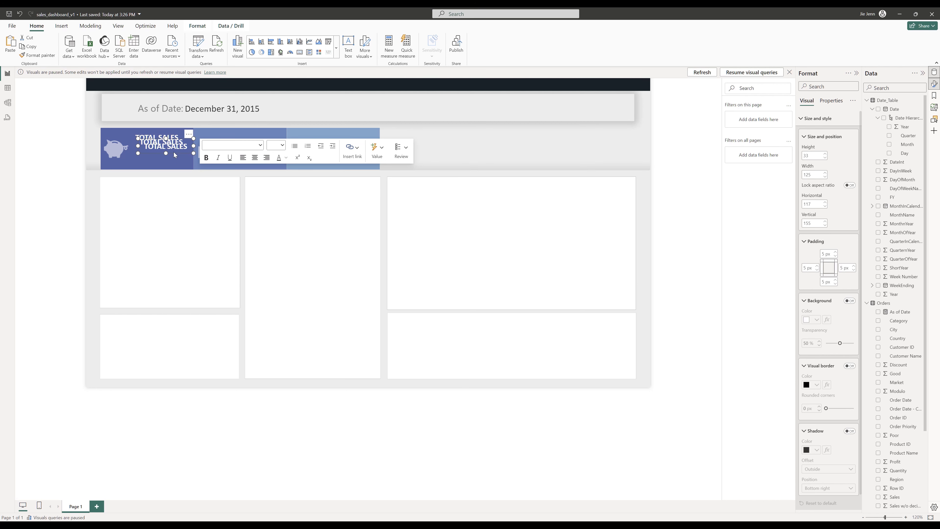
left_click_drag(174, 150, 262, 144)
left_click(180, 145)
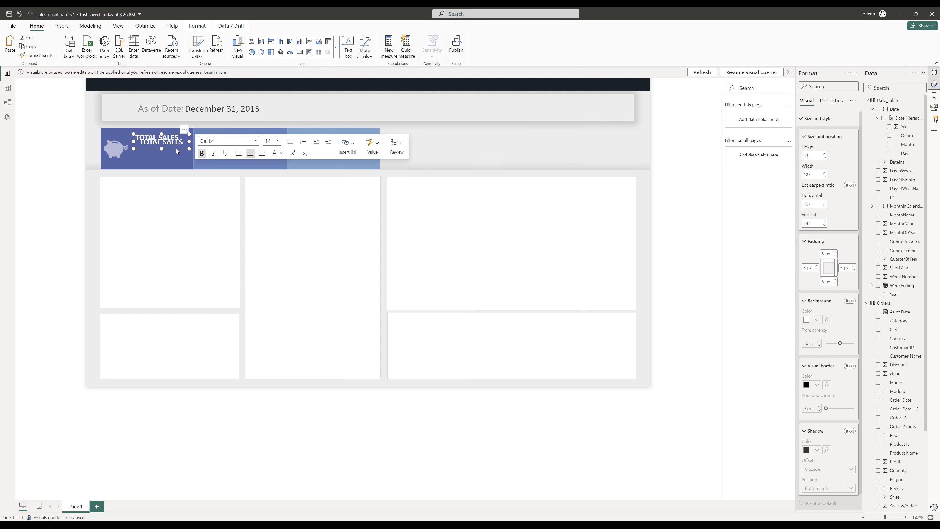
left_click_drag(185, 148, 361, 142)
- Change the second tile's label text to PROFIT
double_click(246, 142)
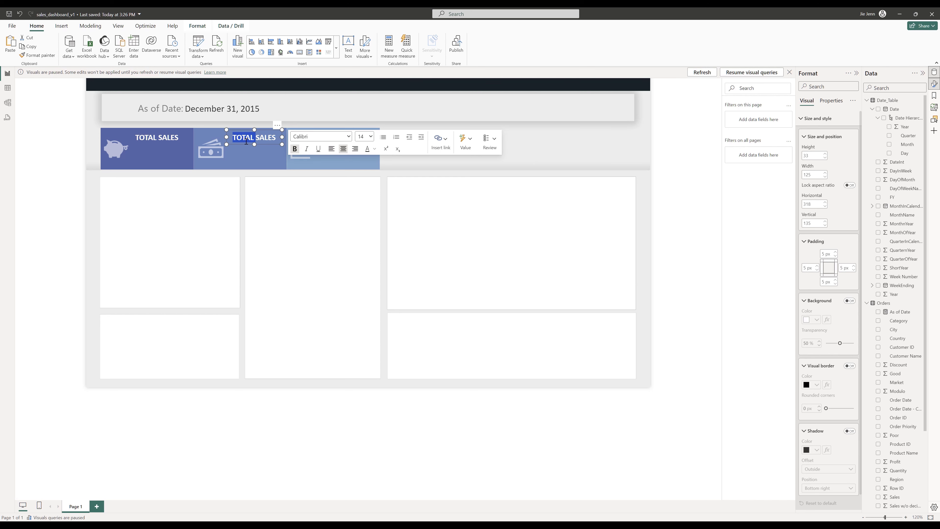
left_click_drag(233, 139, 312, 139)
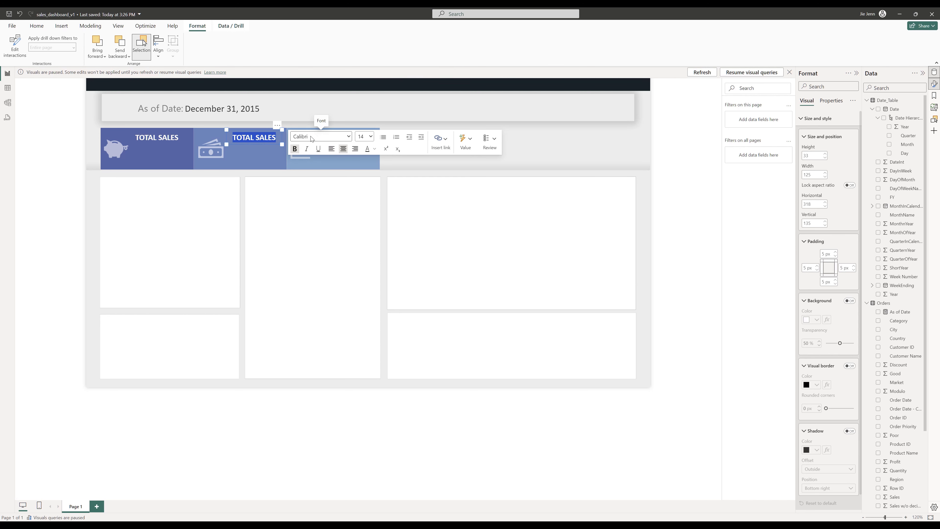
type("PROFIT")
left_click(339, 162)
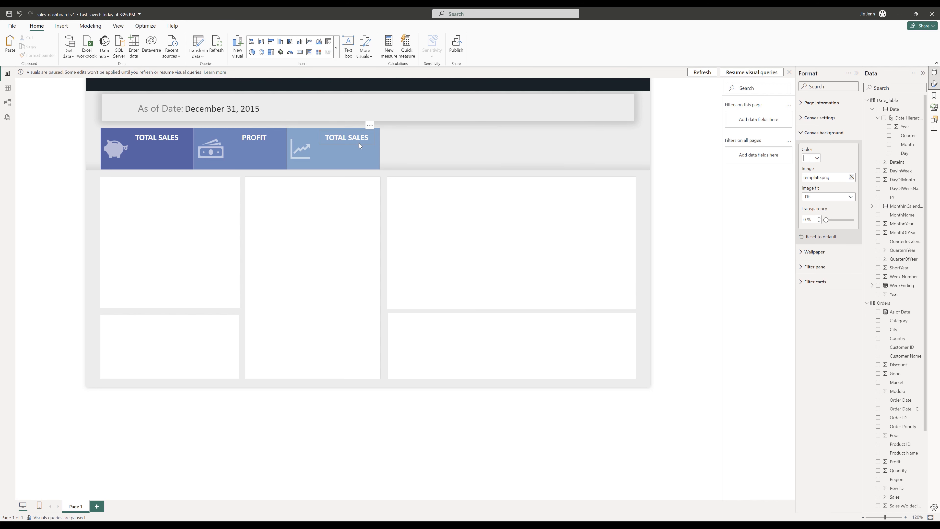
- Change the third tile's label text to PROFIT RATIO
left_click(337, 141)
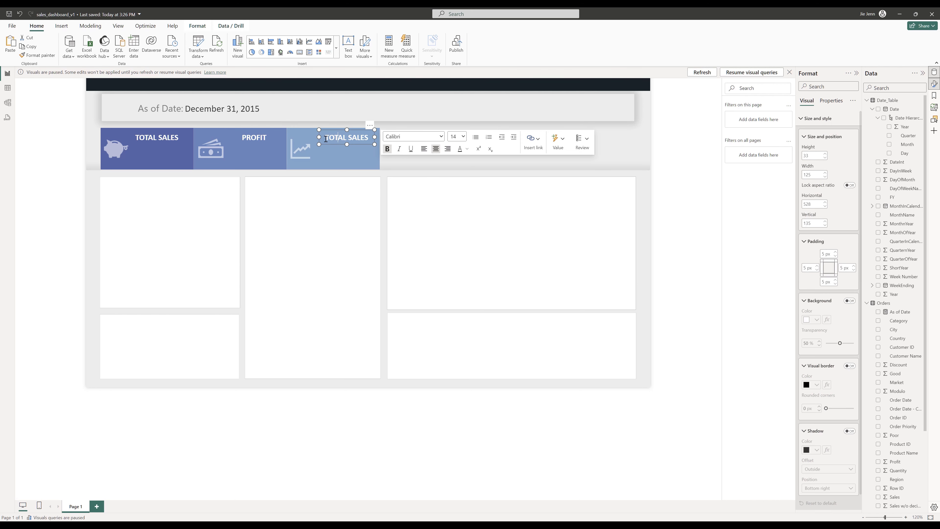
left_click_drag(326, 138, 393, 142)
type("PROFIT RATIO")
left_click(252, 139, "ctrl")
left_click(162, 139, "ctrl")
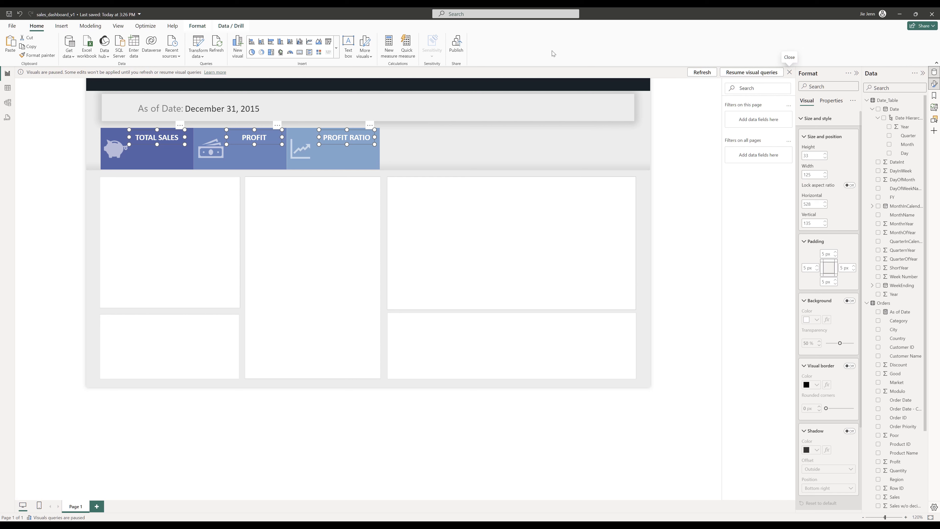
- Insert a Card visual and move it onto the first KPI tile
left_click(337, 49)
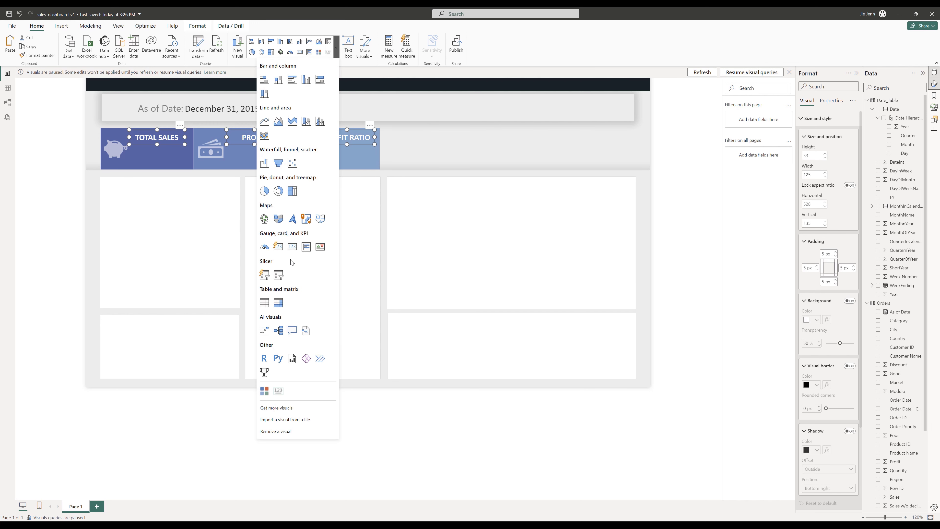
left_click(292, 246)
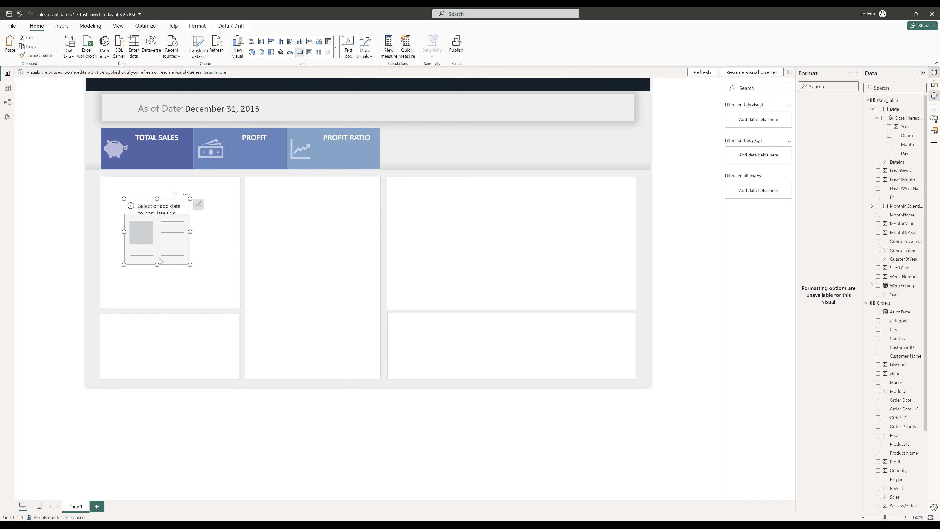
left_click_drag(162, 226, 186, 163)
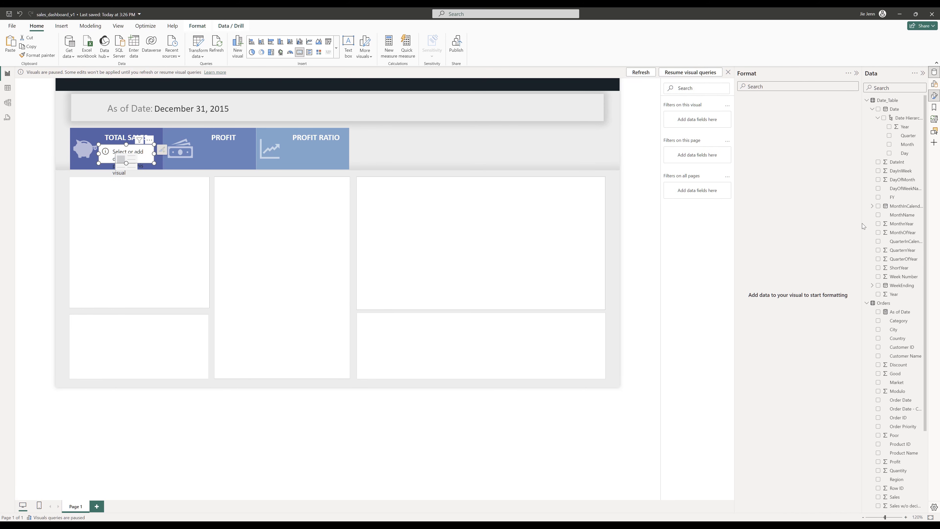
- Create a new measure in the Orders table: Total Sale = SUM(Orders[Sales])
left_click_drag(863, 226, 796, 224)
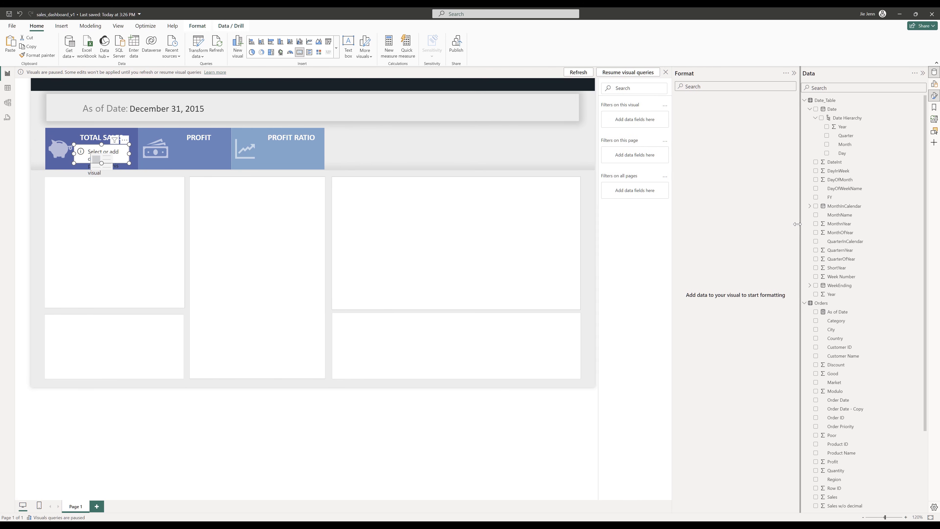
right_click(818, 305)
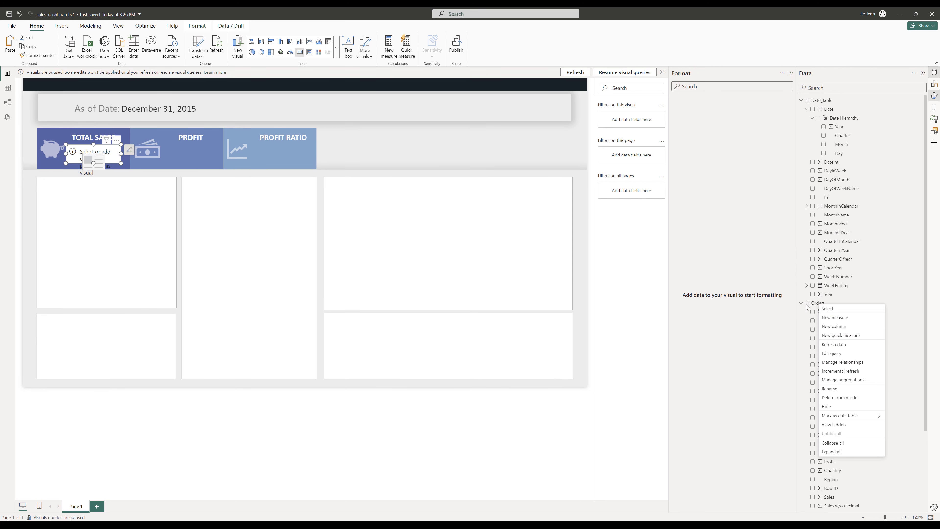
left_click(869, 317)
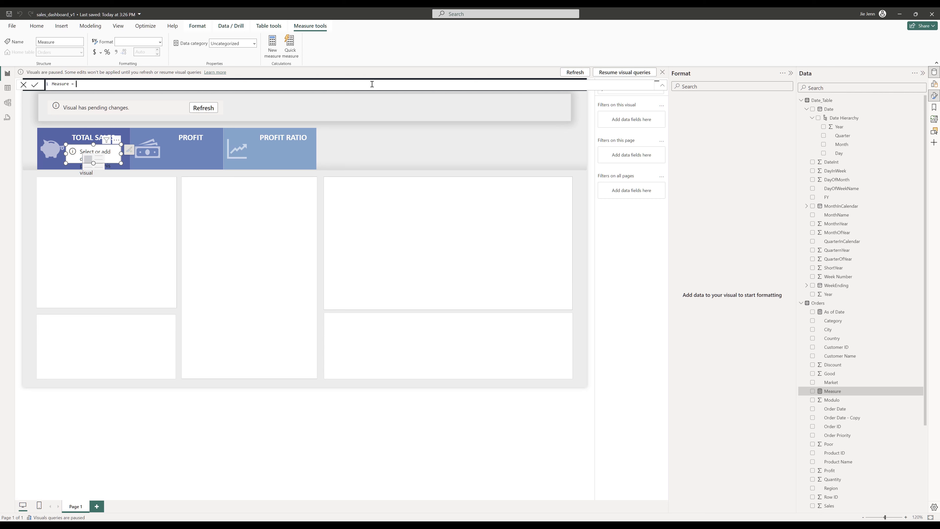
key("ctrl+a")
key("BackSpace")
type("Total Sale = SUM(")
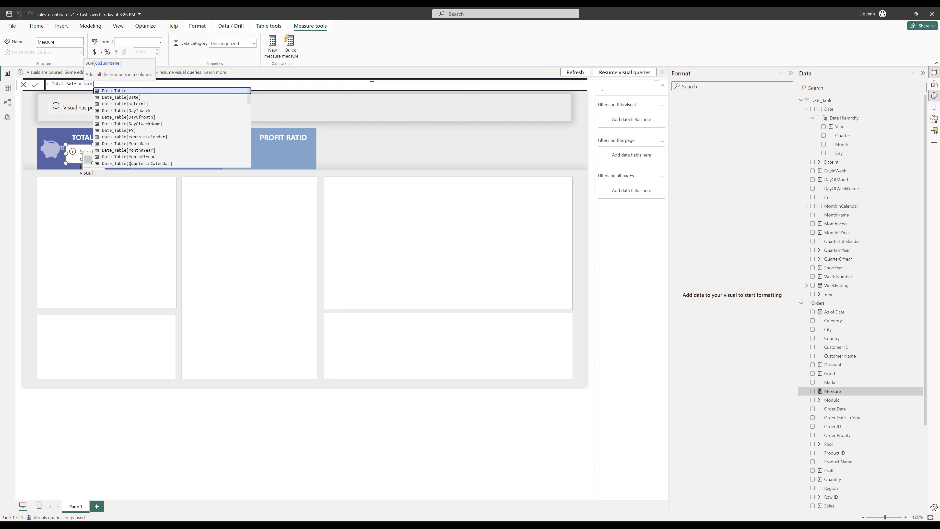
type("Orders")
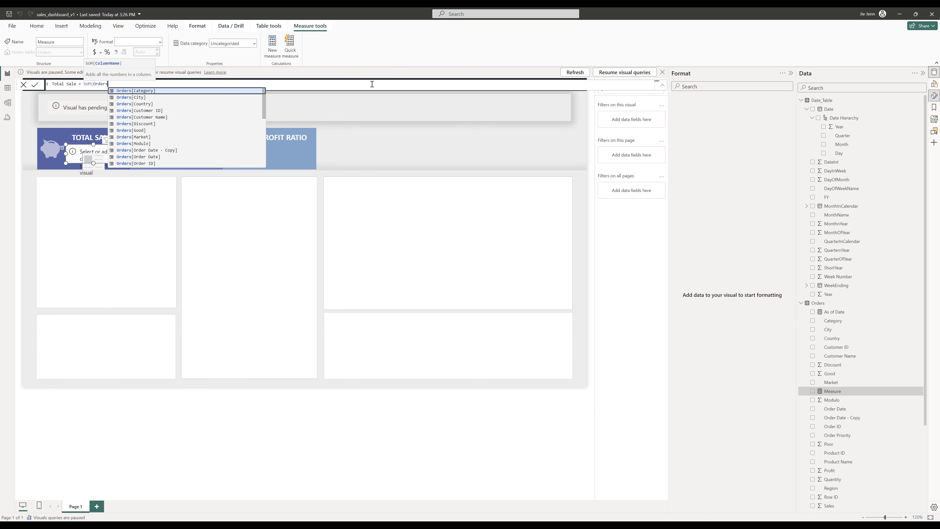
type("[")
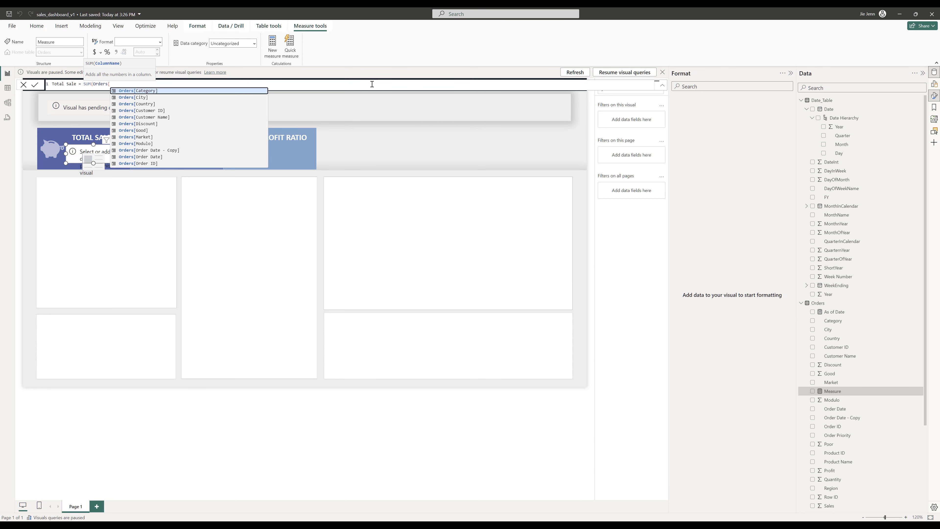
type("Sales])")
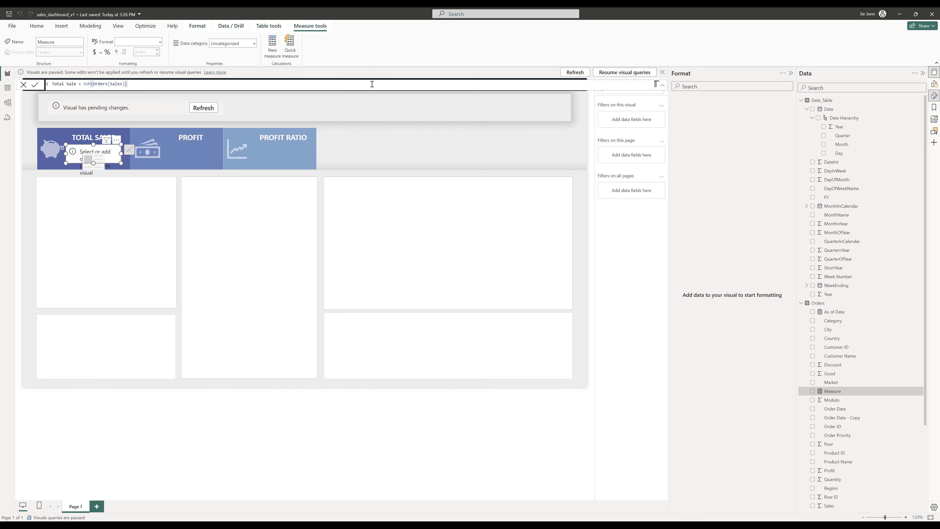
key("Return")
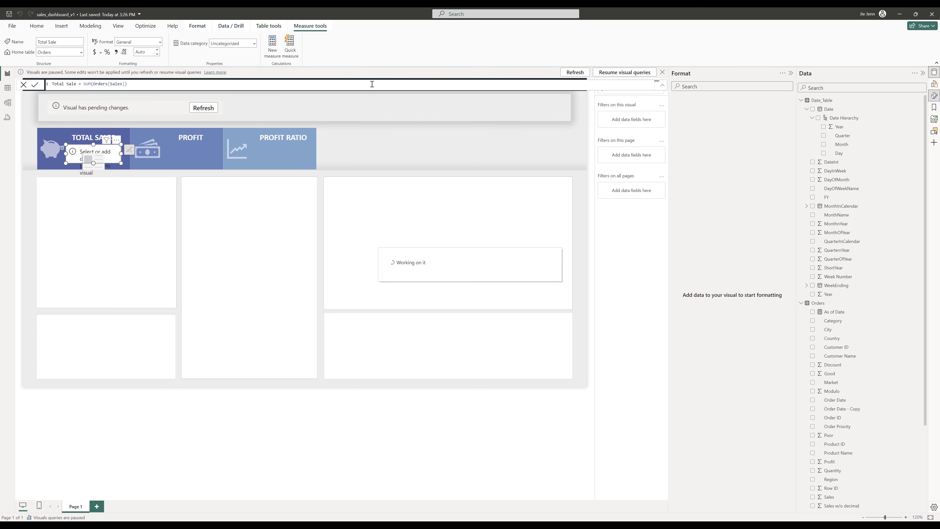
- Create a new measure in the Orders table: Total Profit = SUM(Orders[Profit])
right_click(819, 303)
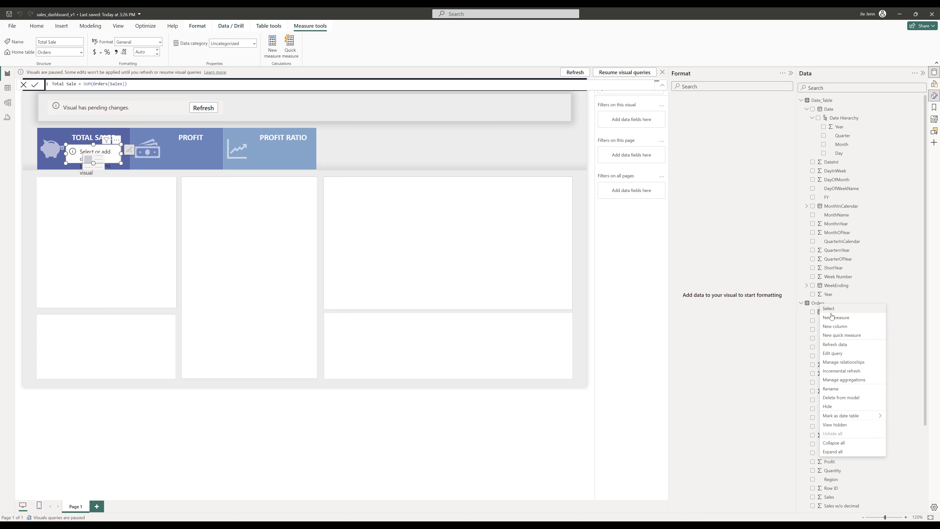
left_click(841, 319)
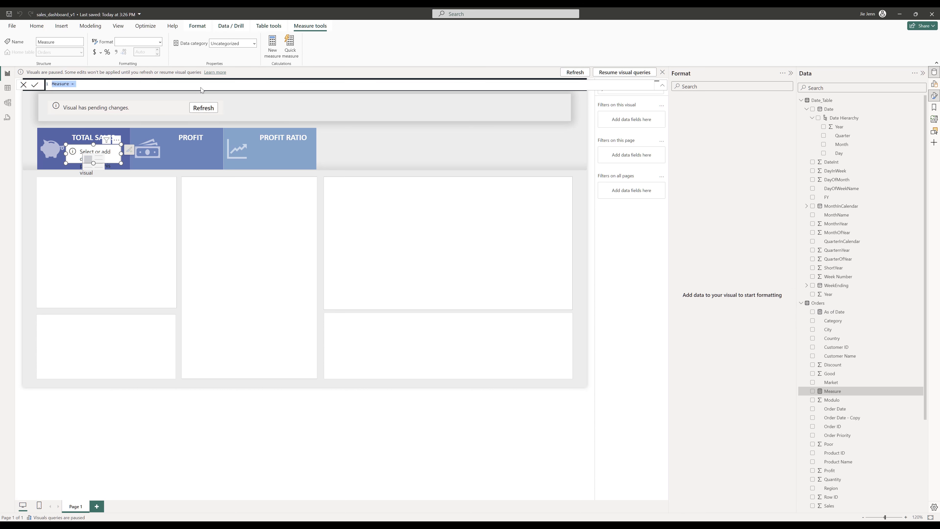
key("BackSpace")
type("Total Profit = SUM(Orders")
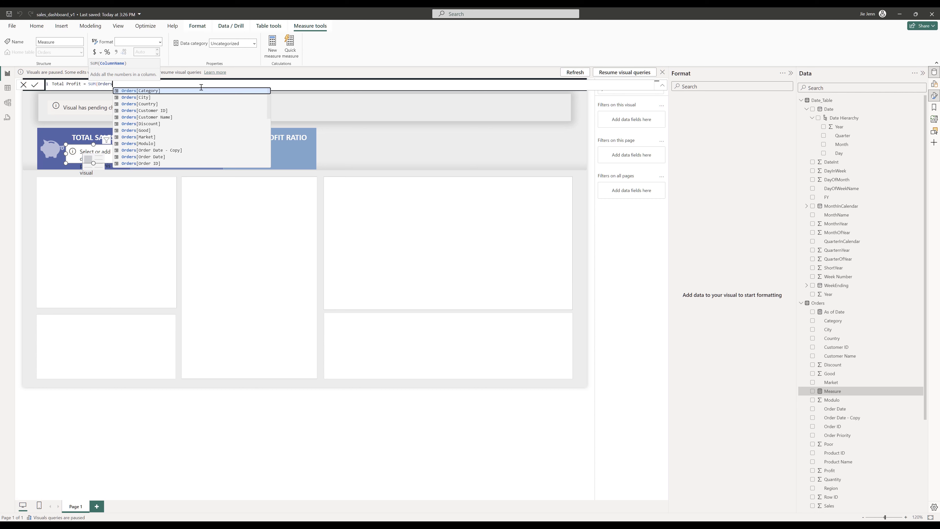
type("[Prof")
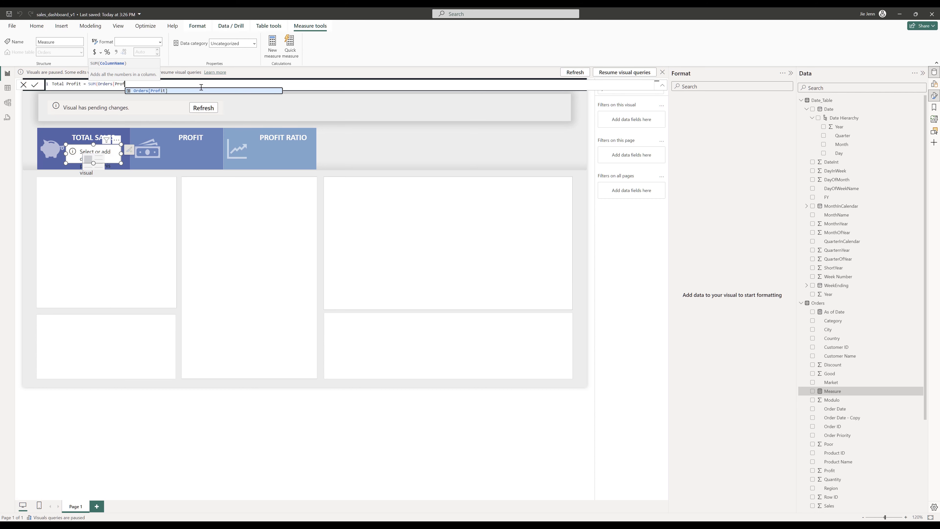
type("it])")
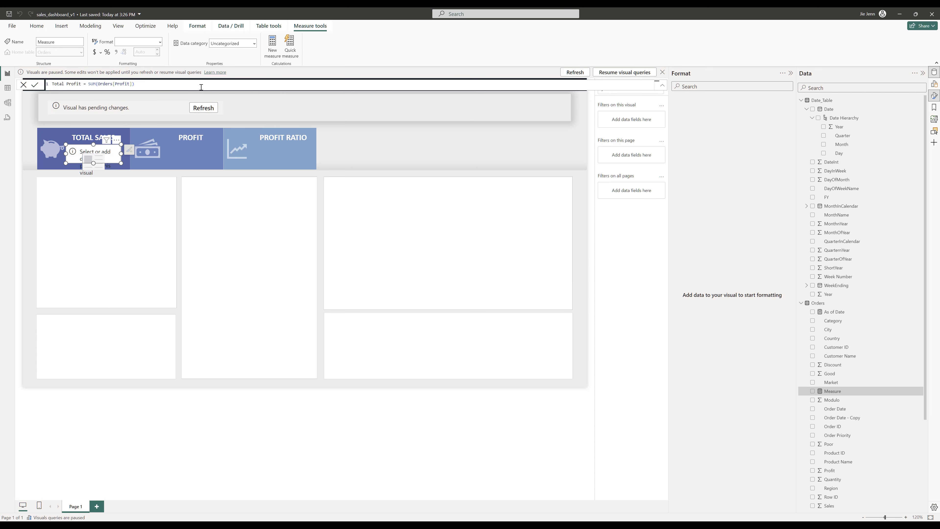
key("Return")
- Create a new measure in the Orders table: Profit Ratio = DIVIDE([Total Profit], [Total Sale], 0)
right_click(817, 303)
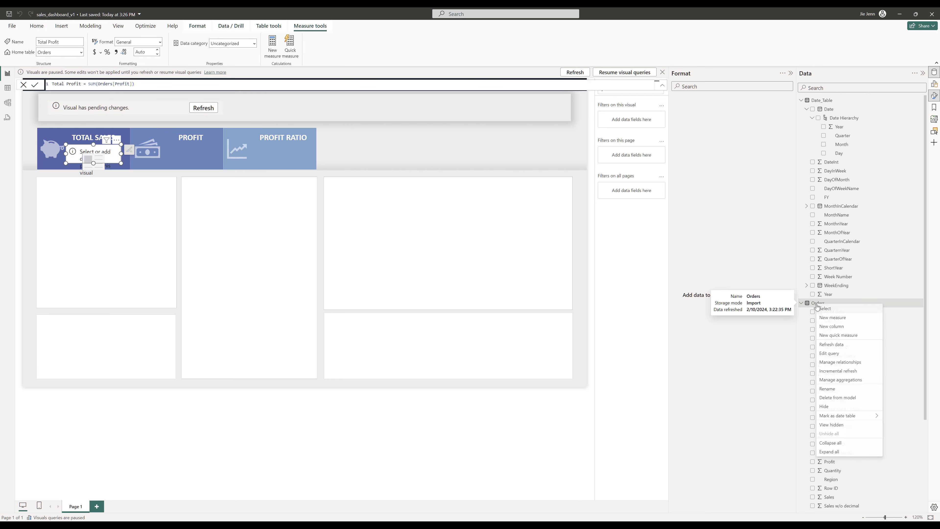
left_click(838, 317)
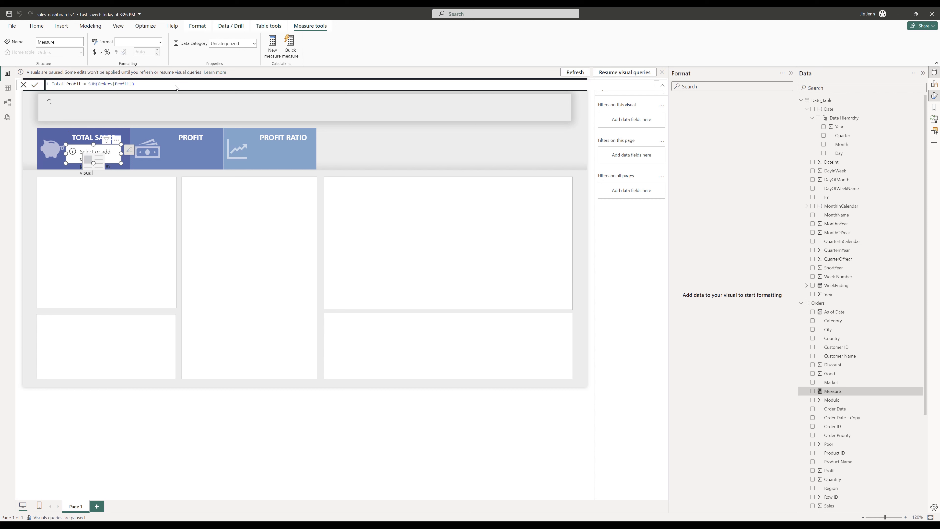
type("PR")
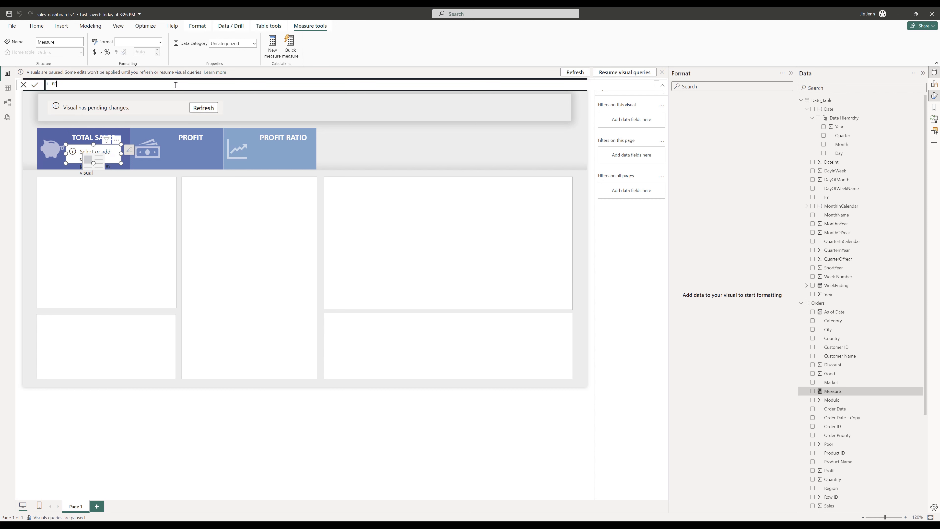
type("ofit Ratio = DI")
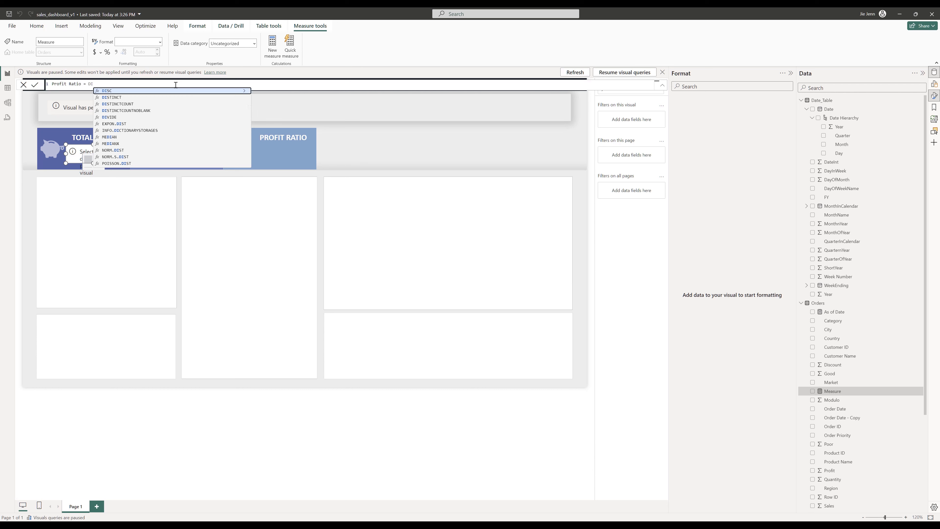
type("VIDE(")
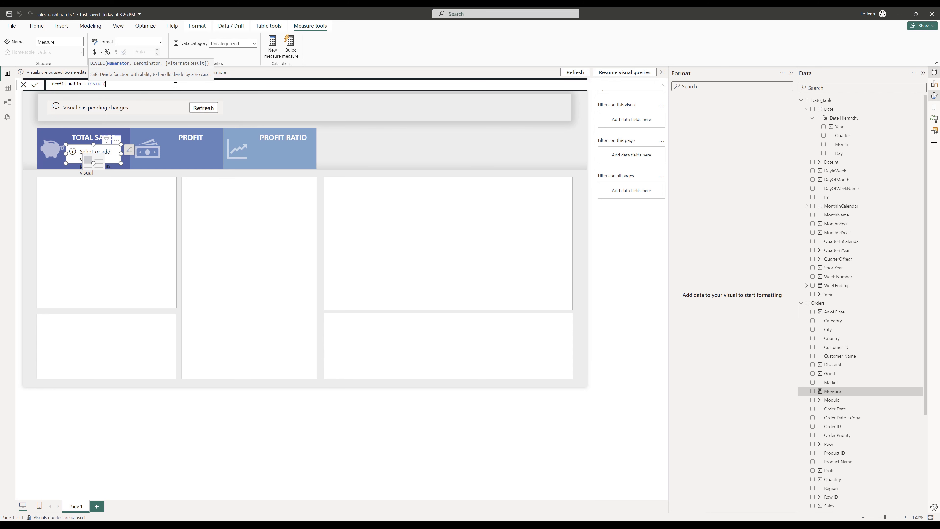
type("[Total")
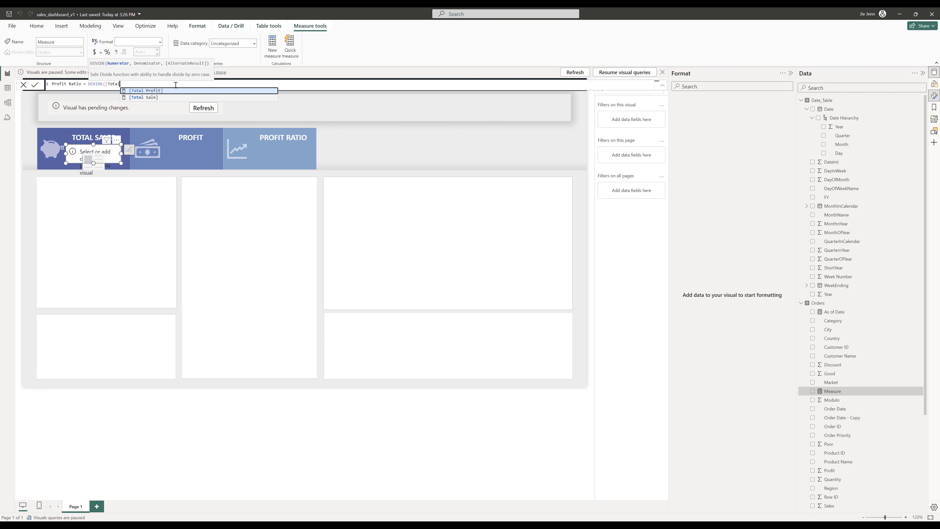
key("Tab")
type(", [")
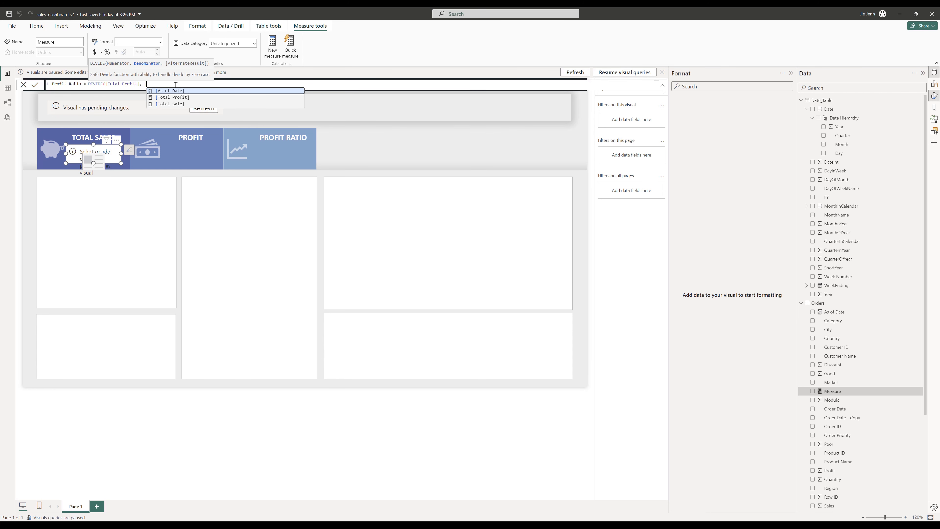
key("Down")
key("Down")
key("Tab")
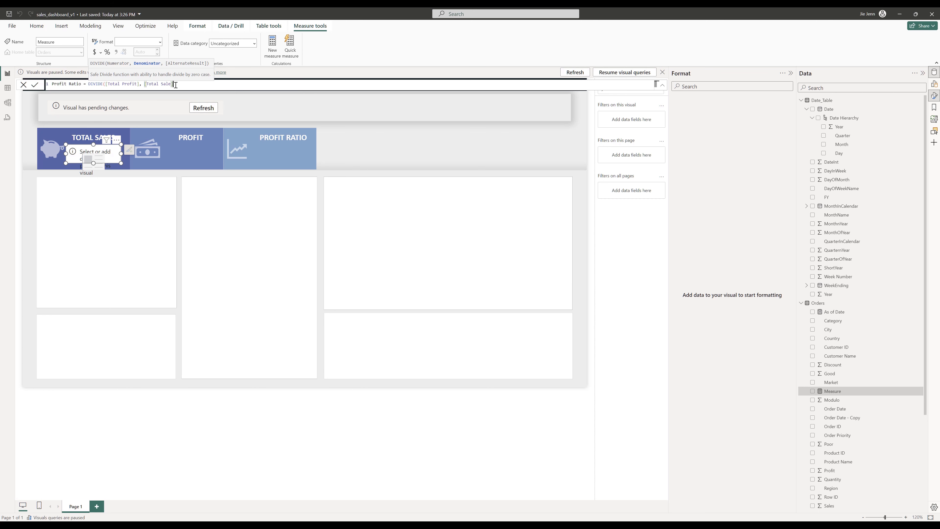
type(",")
type(")")
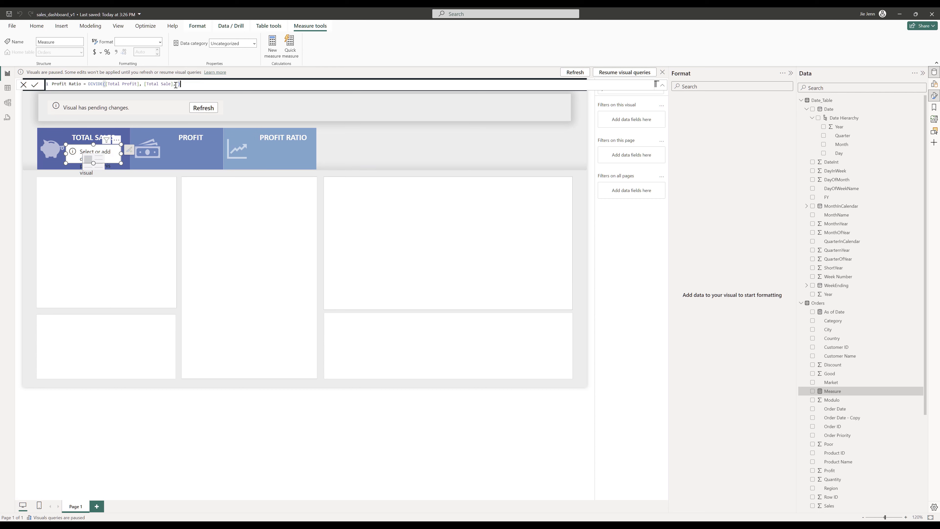
type(" 0")
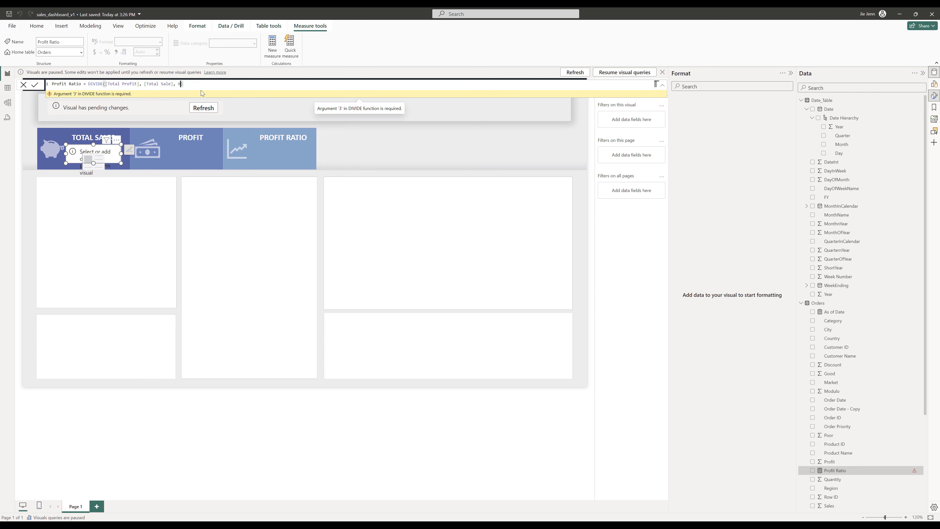
key("Return")
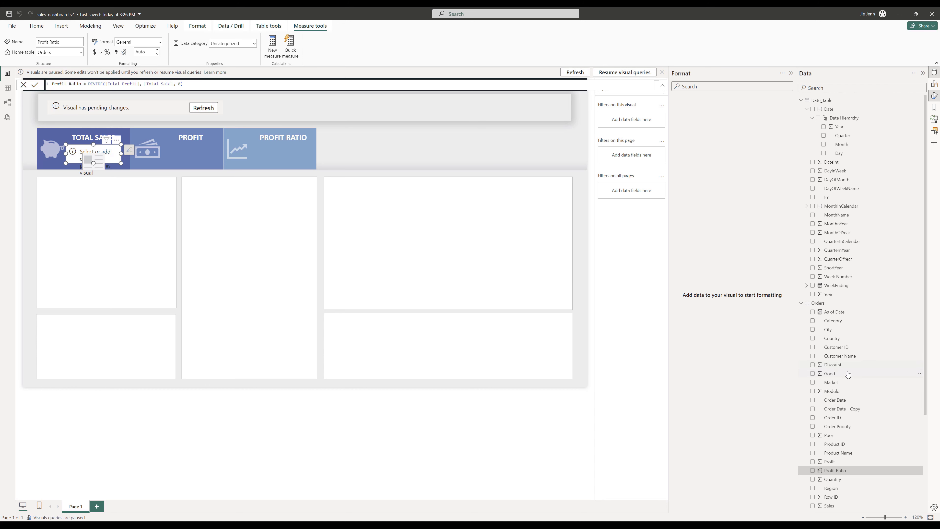
- Add the Total Sale measure to the card on the first tile and enlarge the card to about 180 by 74
scroll(847, 373, "down", 3)
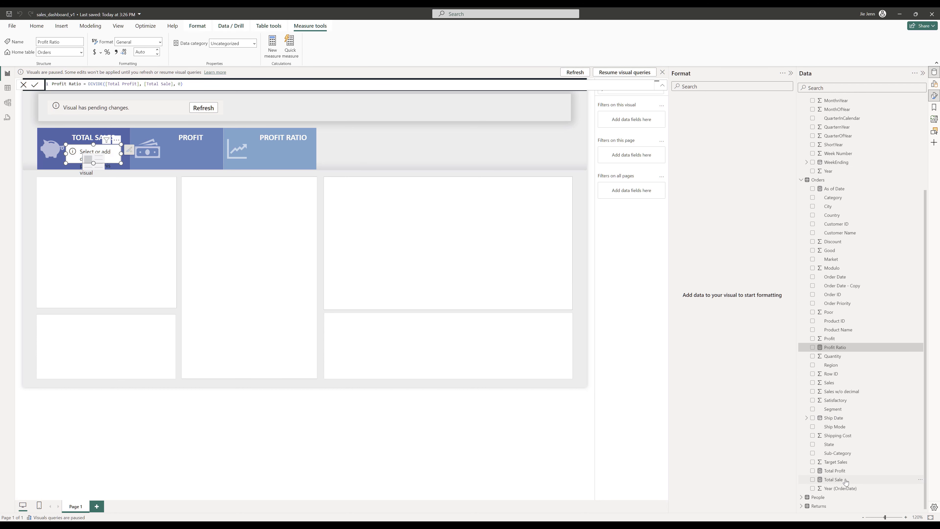
left_click_drag(620, 410, 108, 151)
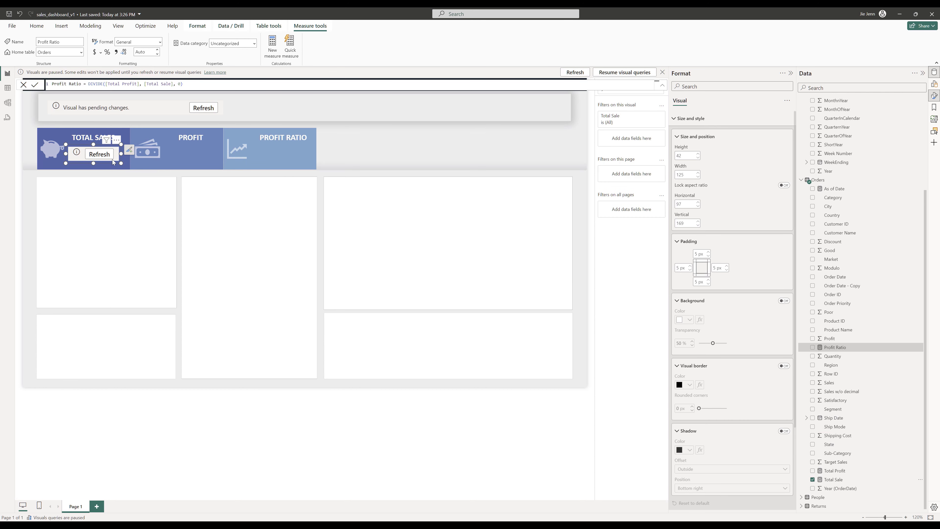
left_click(111, 157)
left_click_drag(121, 163, 145, 178)
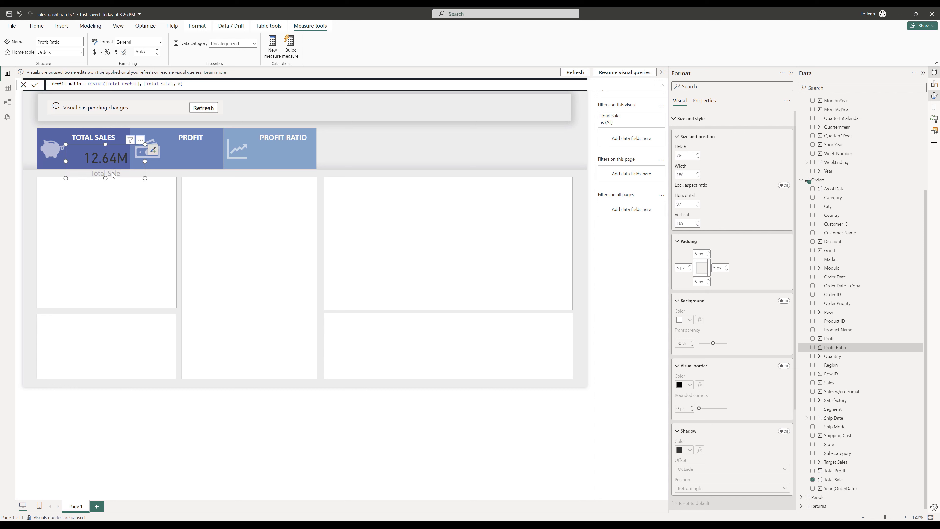
- Set the card's callout value to 1 decimal place
scroll(734, 318, "down", 3)
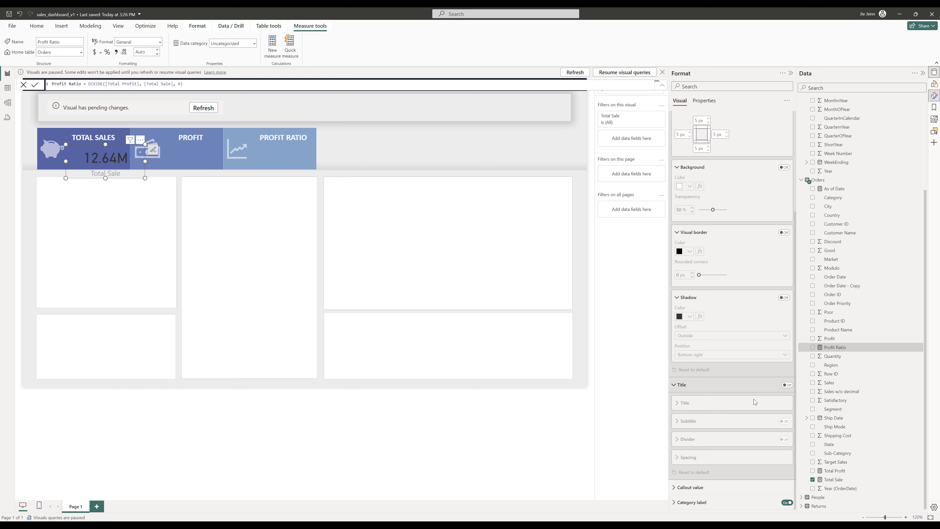
left_click(707, 487)
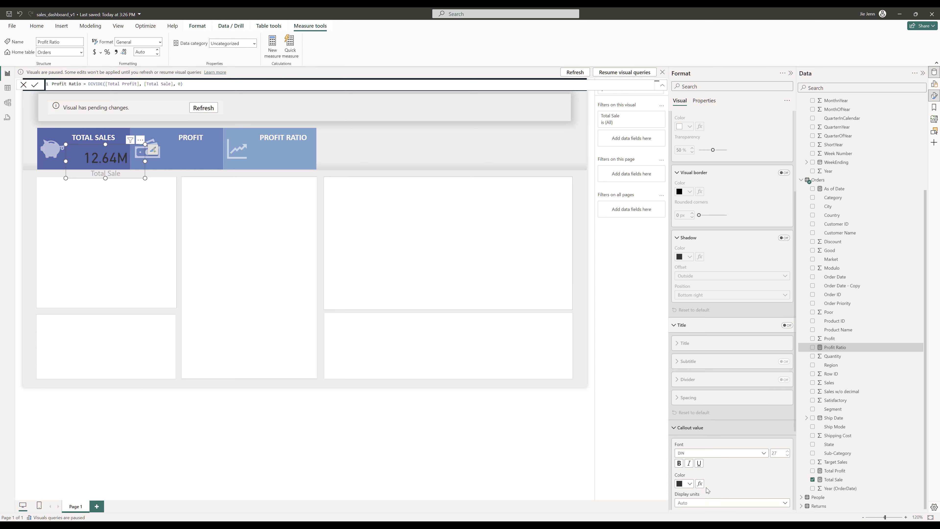
scroll(725, 407, "up", 7)
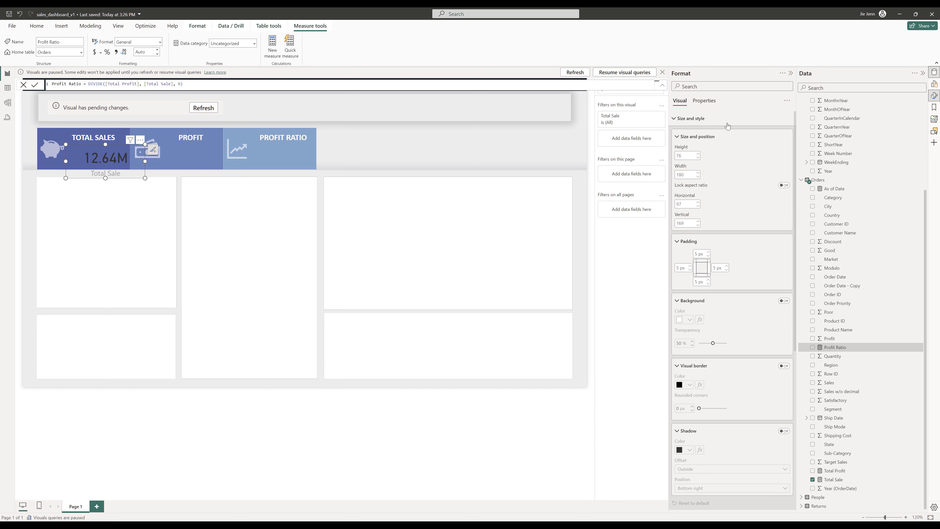
type("decimal")
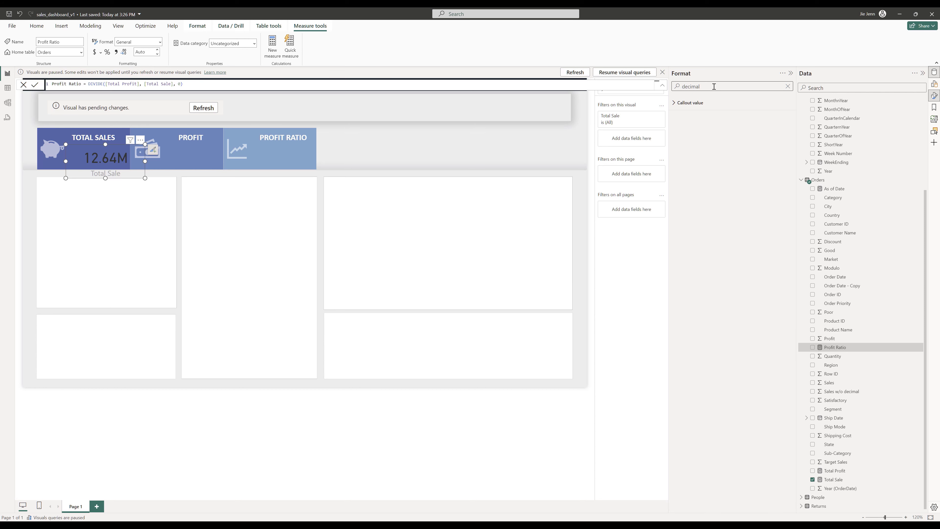
left_click(715, 103)
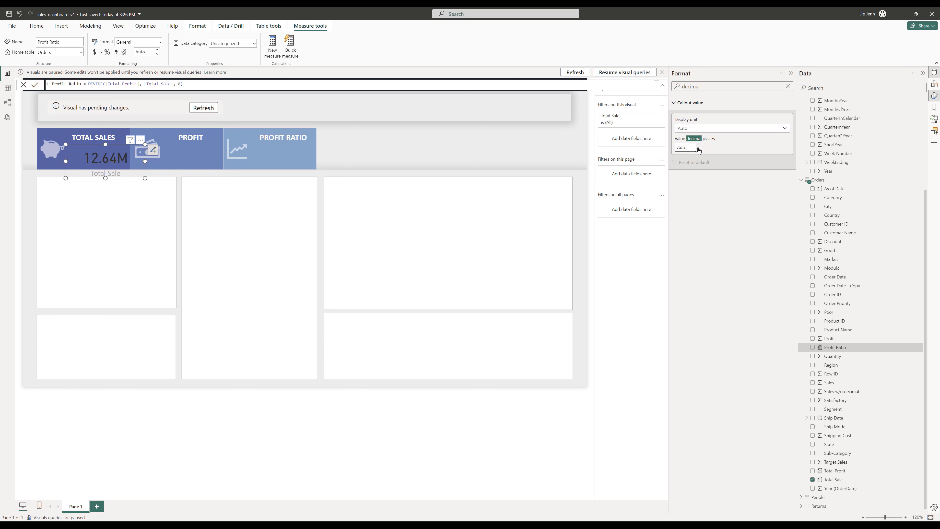
left_click(690, 148)
type("1")
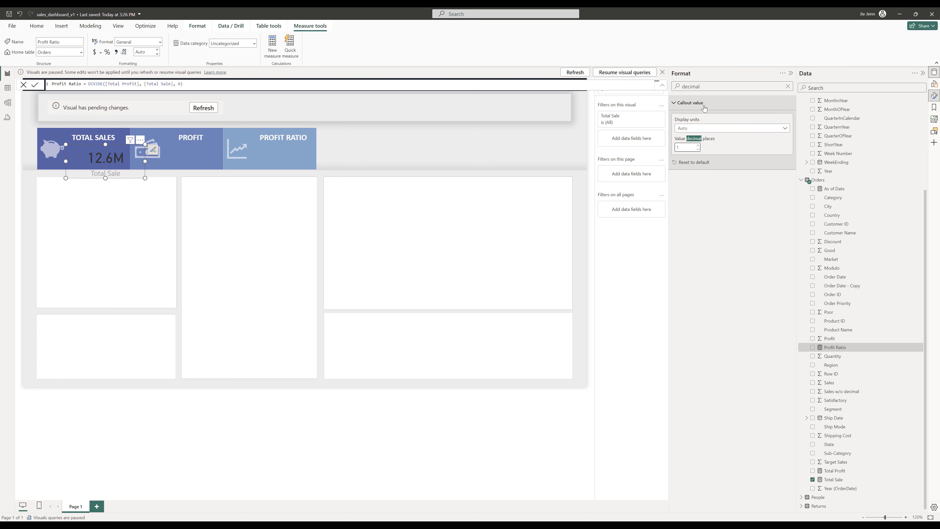
- Set the callout value's font colour to white and its font to Calibri
left_click_drag(704, 86, 642, 81)
key("BackSpace")
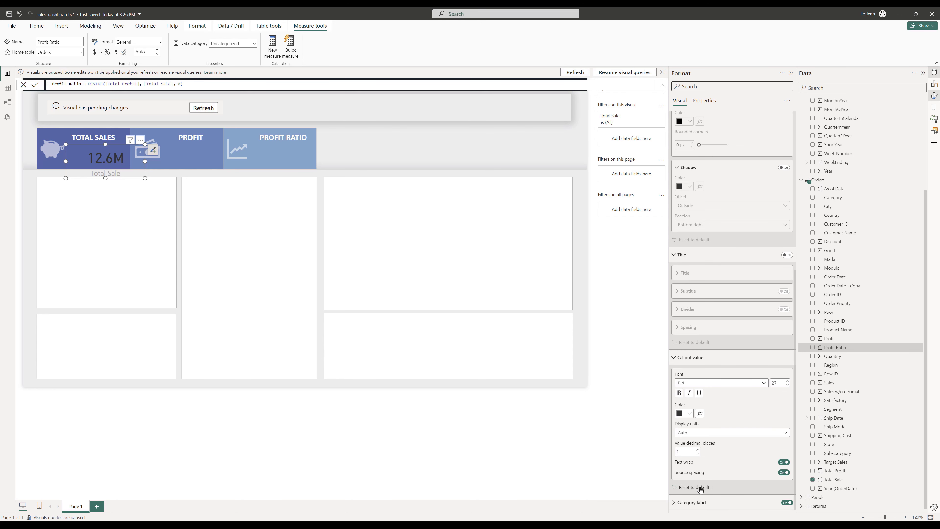
left_click(685, 414)
left_click(704, 369)
left_click(761, 383)
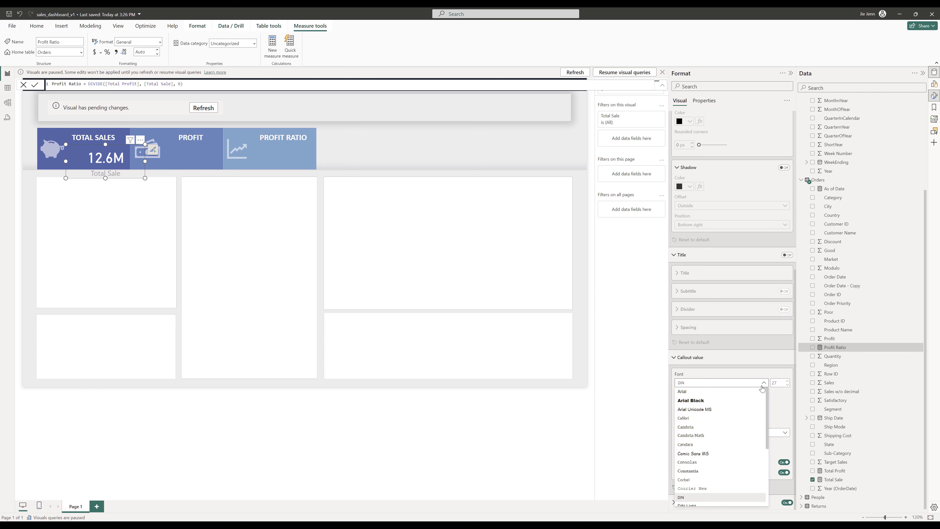
left_click(708, 418)
- Turn off the card's header icons
left_click(708, 105)
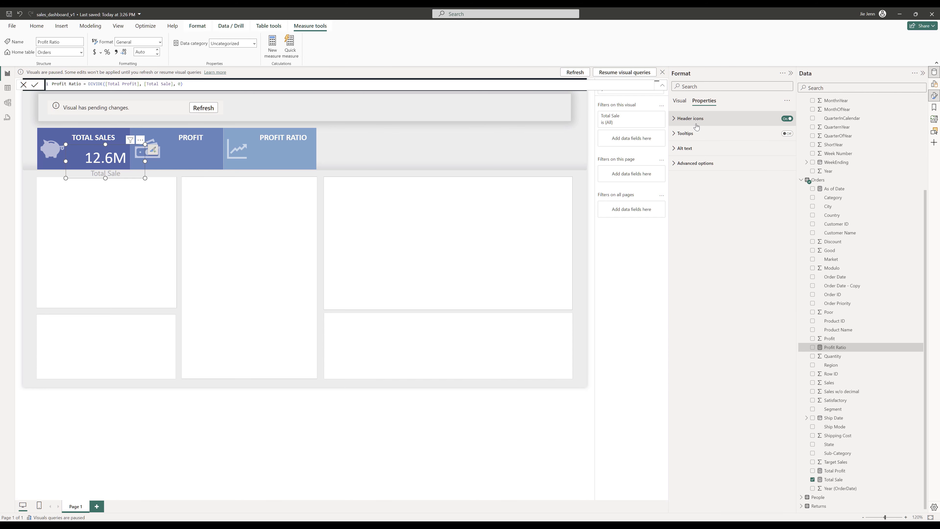
left_click(788, 119)
left_click(681, 103)
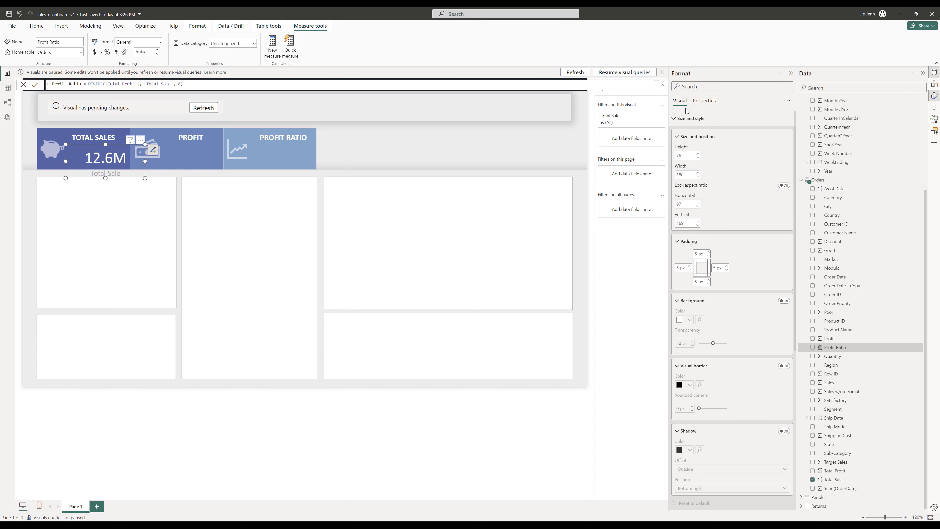
- Turn off the card's category label
scroll(742, 216, "down", 7)
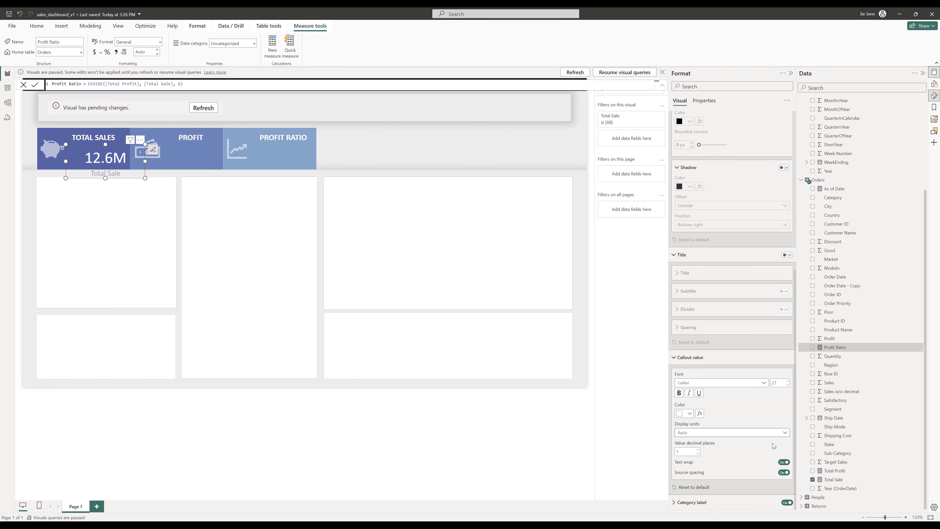
left_click(786, 502)
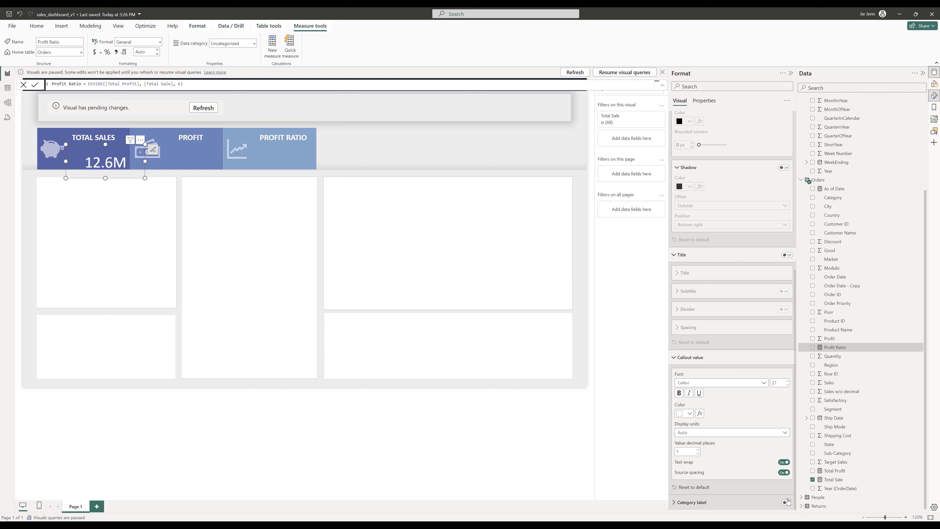
scroll(775, 447, "up", 5)
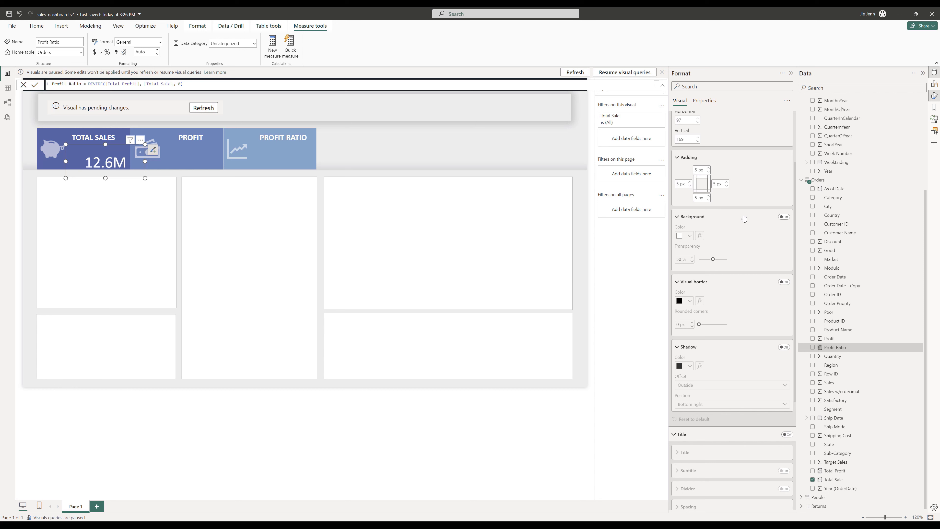
- Shrink the card to about 125 by 40 so it sits inside the TOTAL SALES tile
left_click_drag(145, 179, 122, 163)
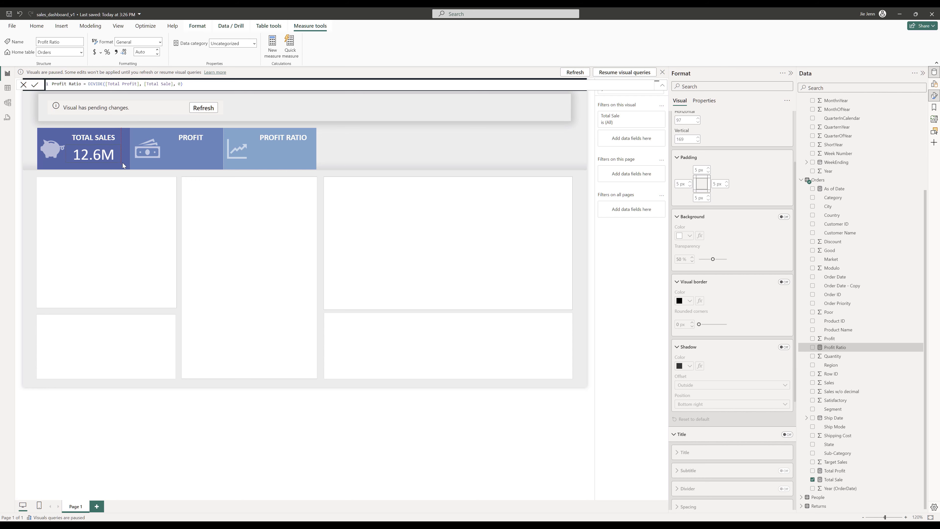
key("Escape")
left_click(108, 162)
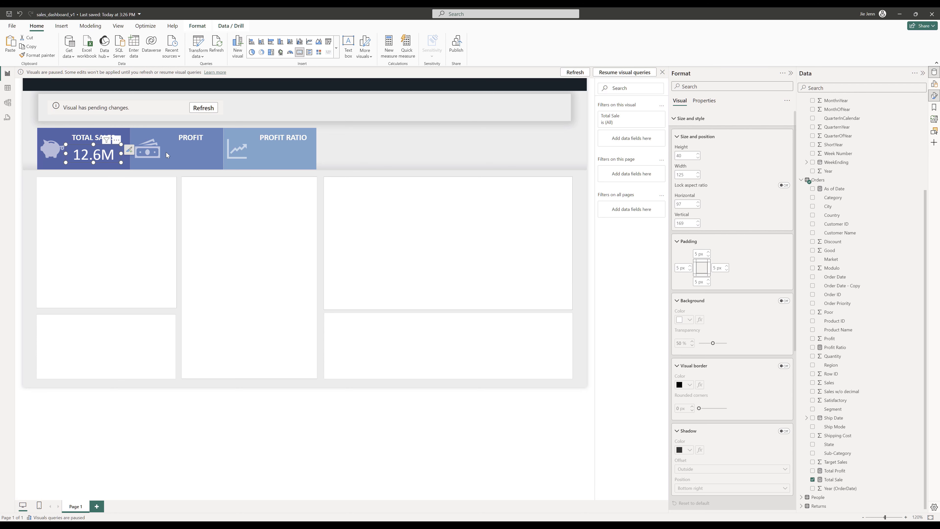
- Paste copies of the card onto the PROFIT and PROFIT RATIO tiles
left_click(173, 152)
key("ctrl+v")
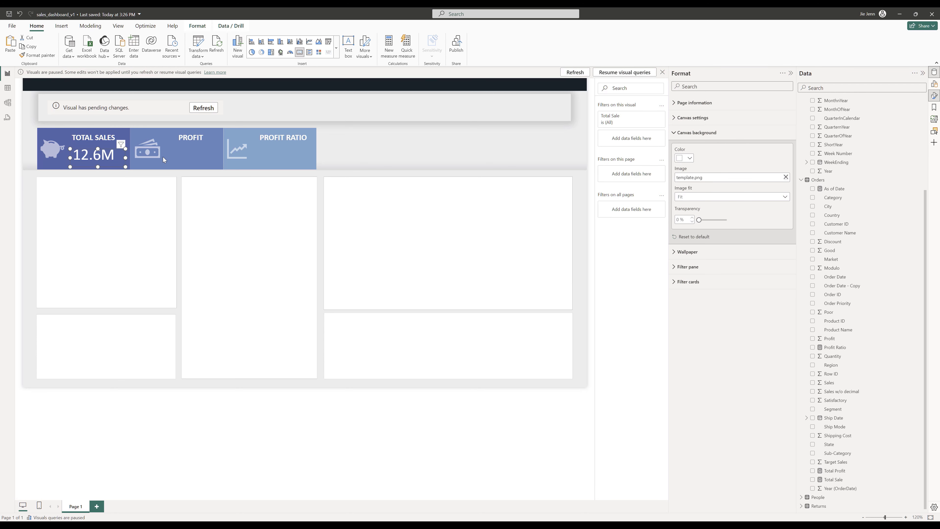
left_click_drag(96, 163, 276, 160)
key("ctrl+c")
key("ctrl+v")
left_click(209, 158)
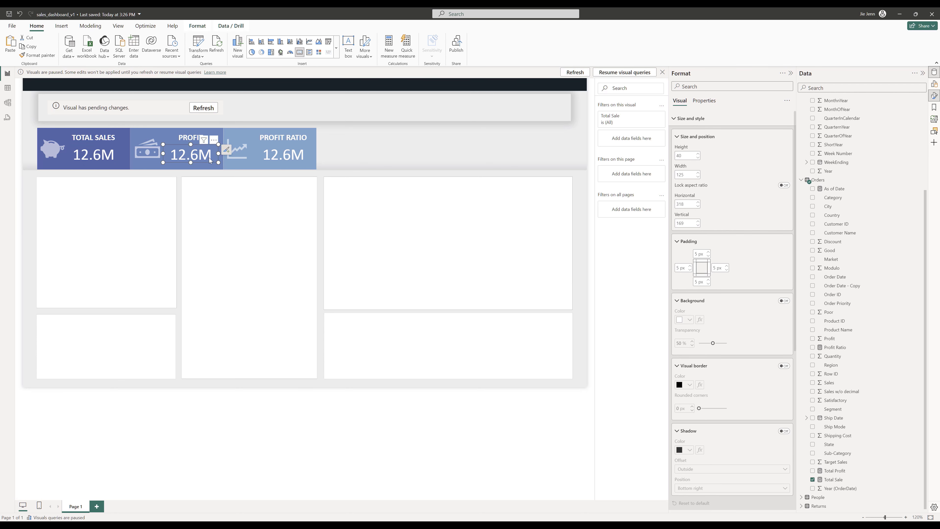
- Set the PROFIT card's field to Profit and refresh the visual
left_click(935, 85)
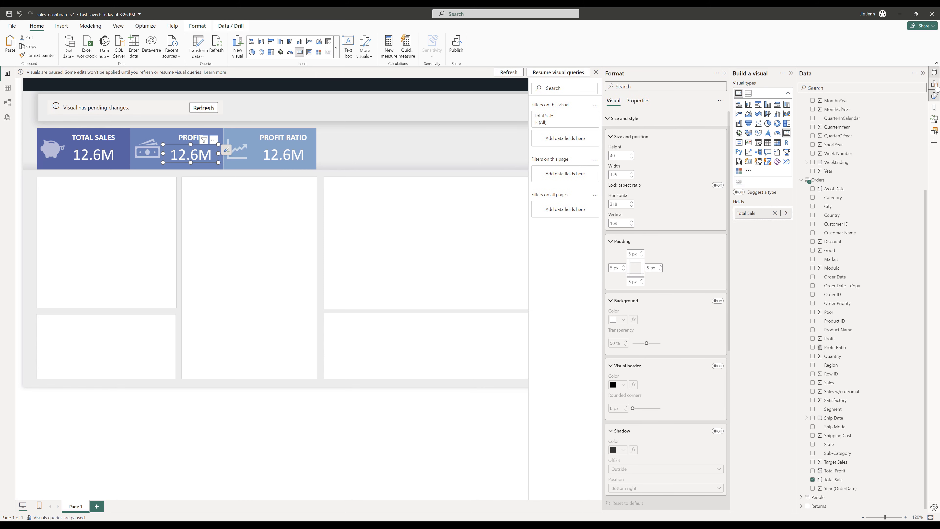
left_click(787, 213)
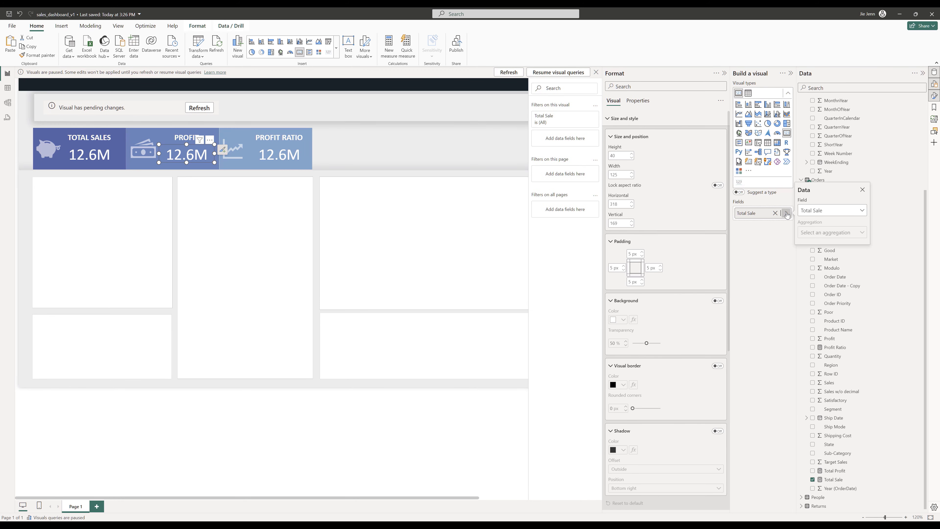
left_click(834, 211)
scroll(838, 329, "down", 3)
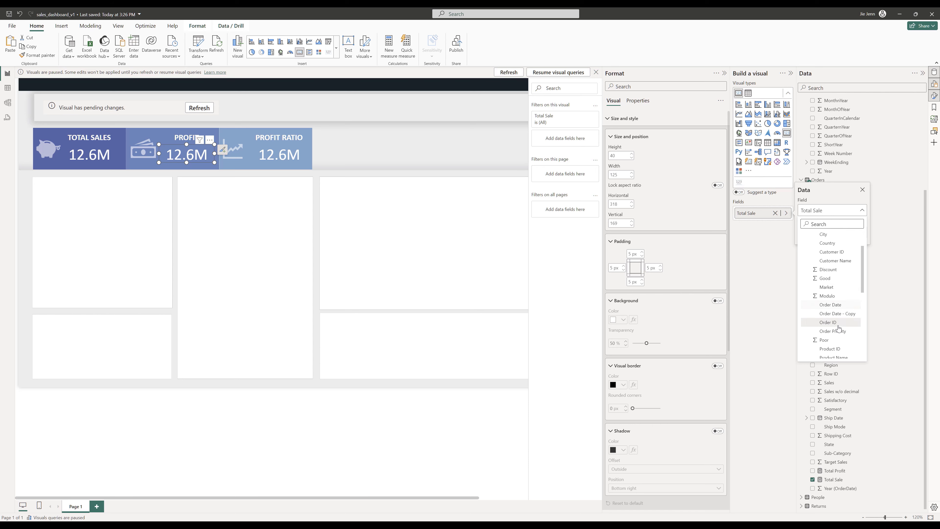
left_click(838, 328)
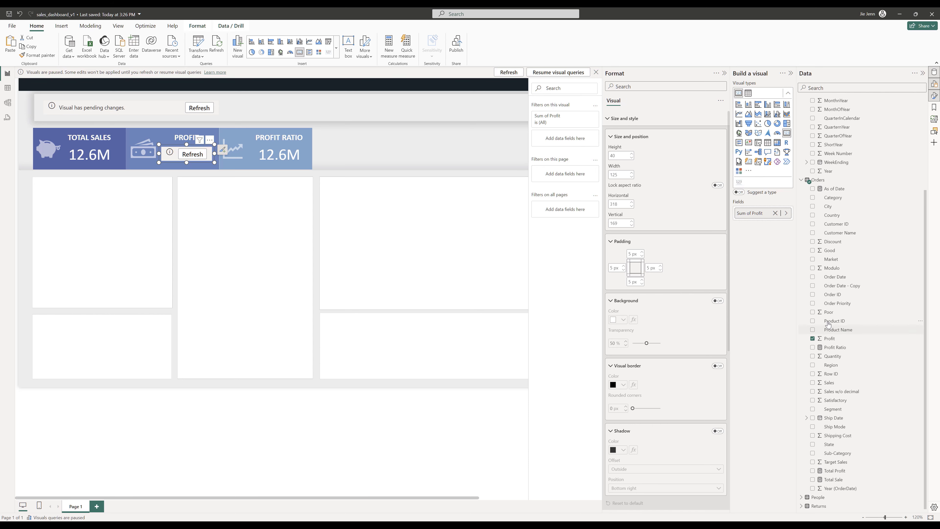
left_click(196, 155)
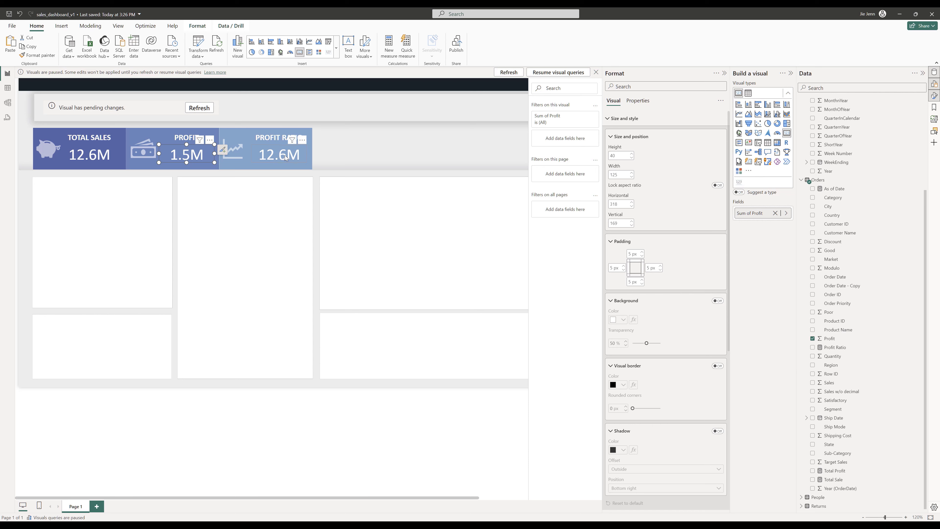
- Try to replace the PROFIT RATIO card's field with the Profit Ratio measure
left_click(287, 158)
left_click(775, 213)
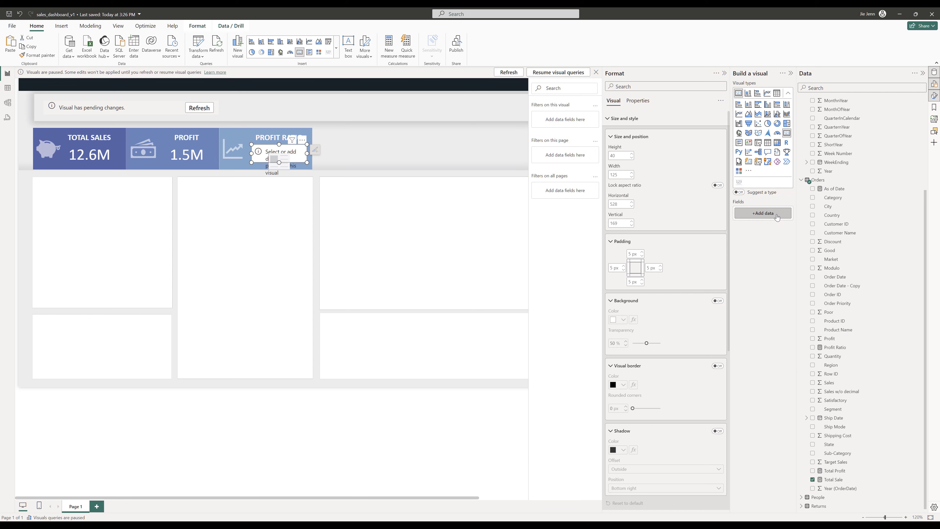
left_click(774, 214)
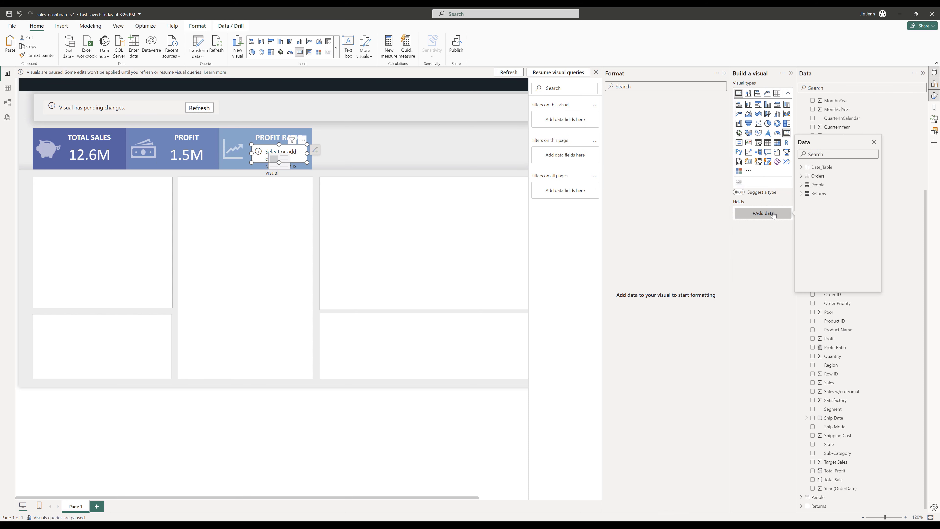
left_click(803, 177)
scroll(818, 206, "down", 3)
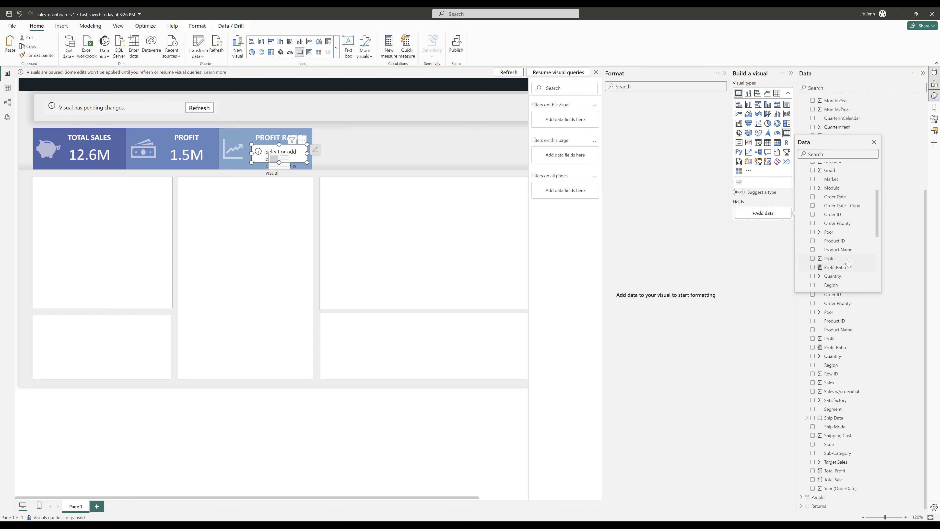
left_click(847, 268)
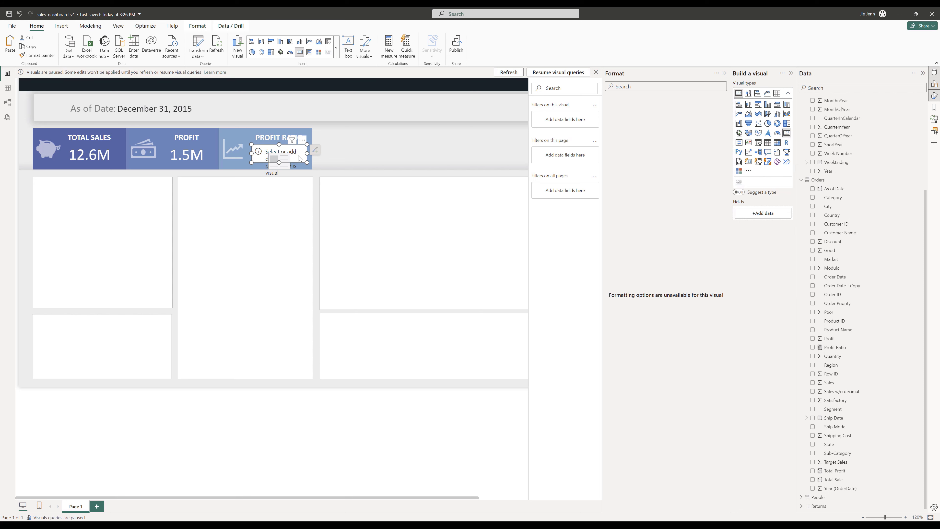
left_click_drag(304, 164, 364, 177)
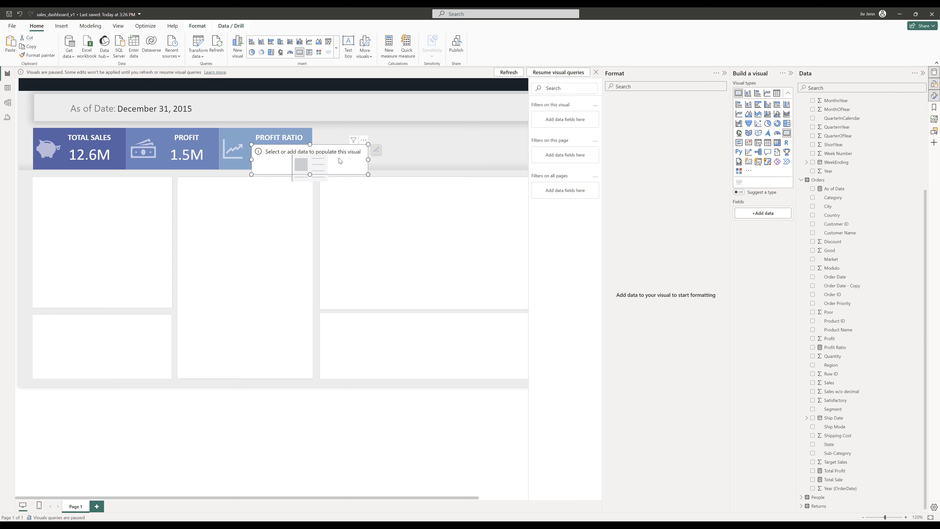
left_click(780, 211)
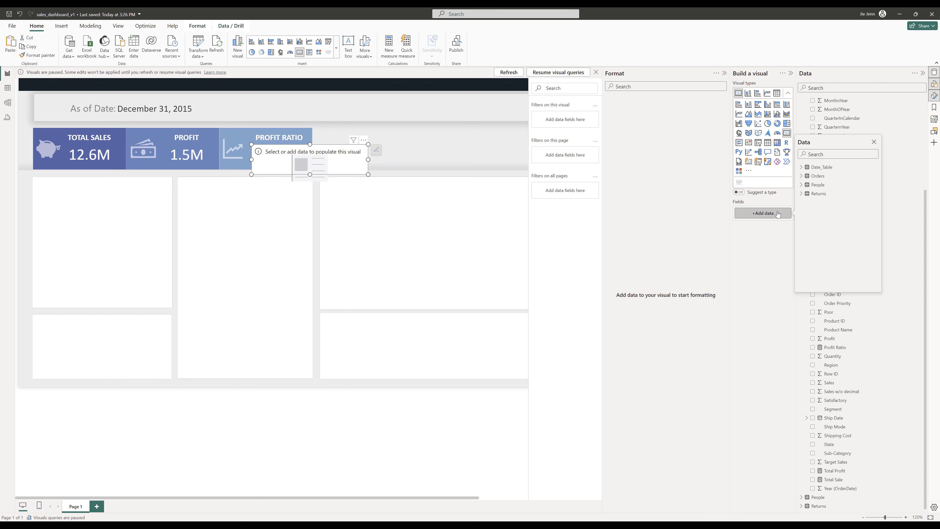
left_click(815, 179)
scroll(838, 261, "down", 5)
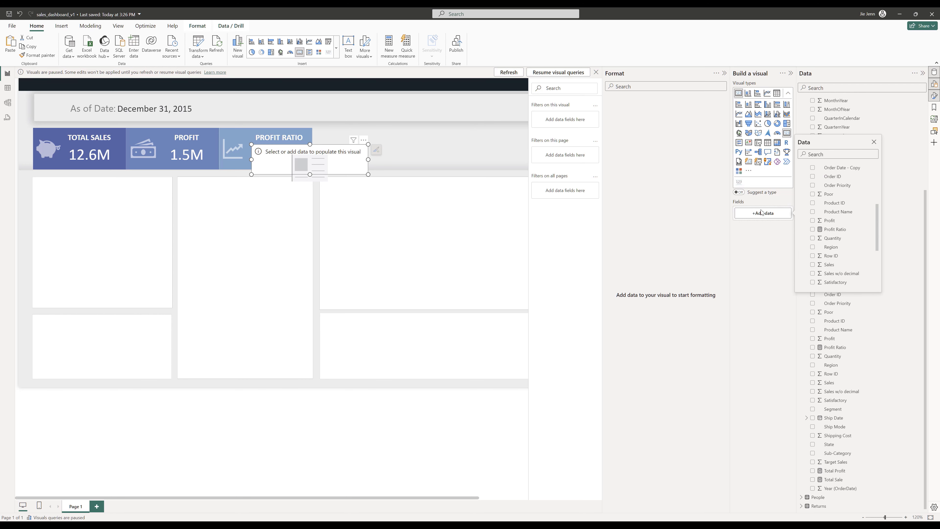
left_click(813, 230)
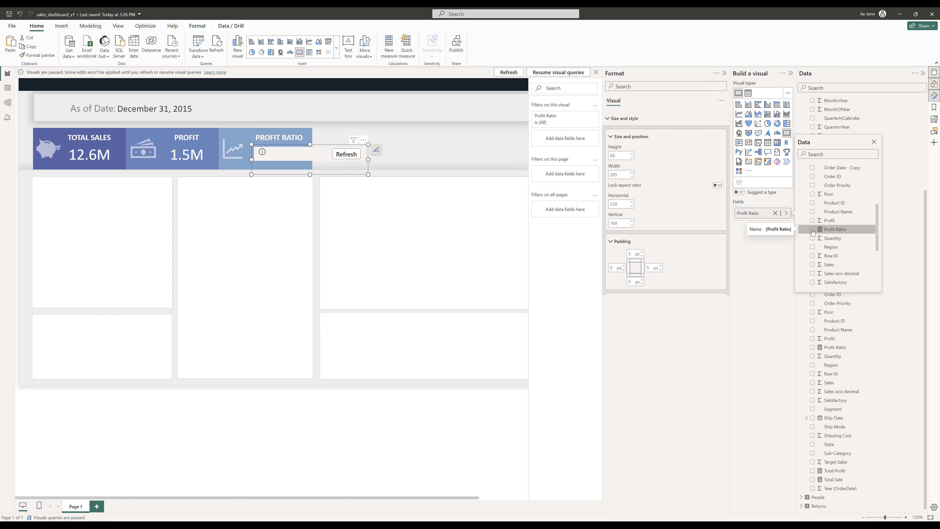
left_click(358, 159)
left_click(283, 166)
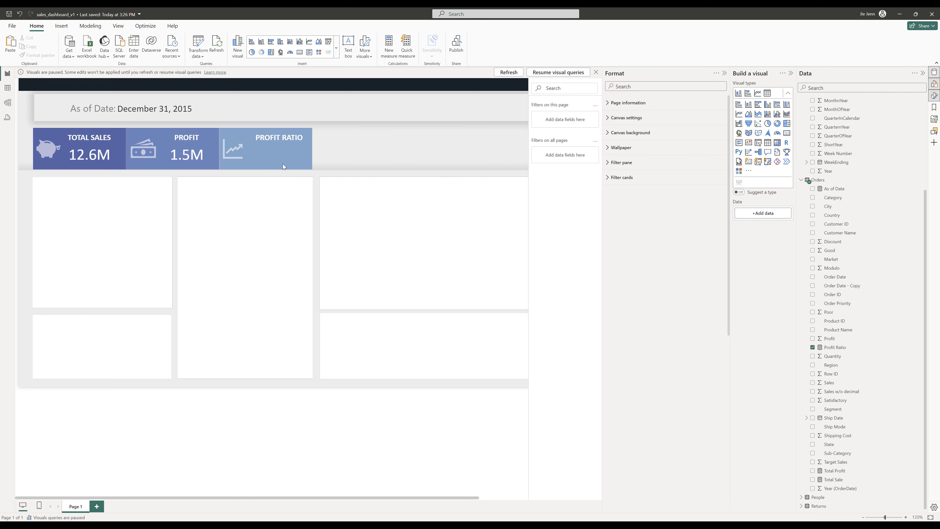
- Duplicate the PROFIT card onto the PROFIT RATIO tile and switch the copy's field to Profit Ratio
left_click(205, 160)
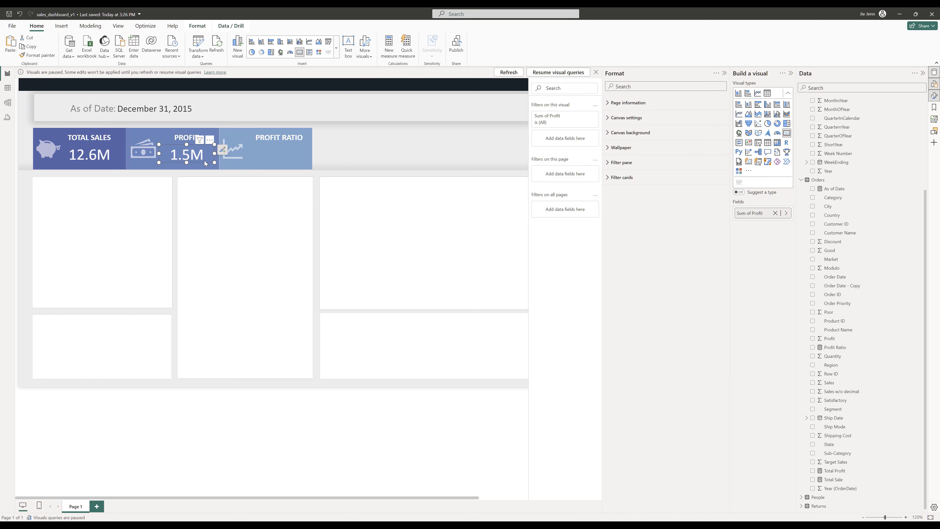
left_click_drag(204, 161, 293, 162)
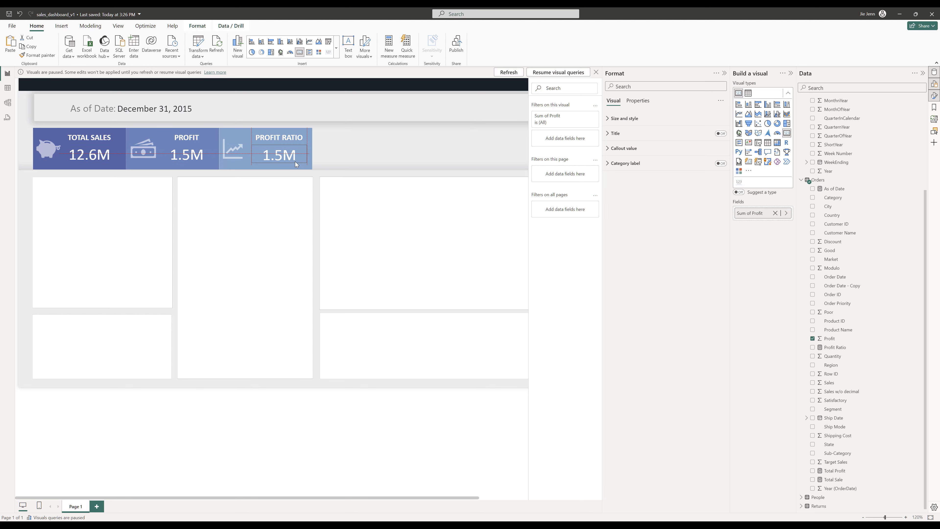
left_click(786, 212)
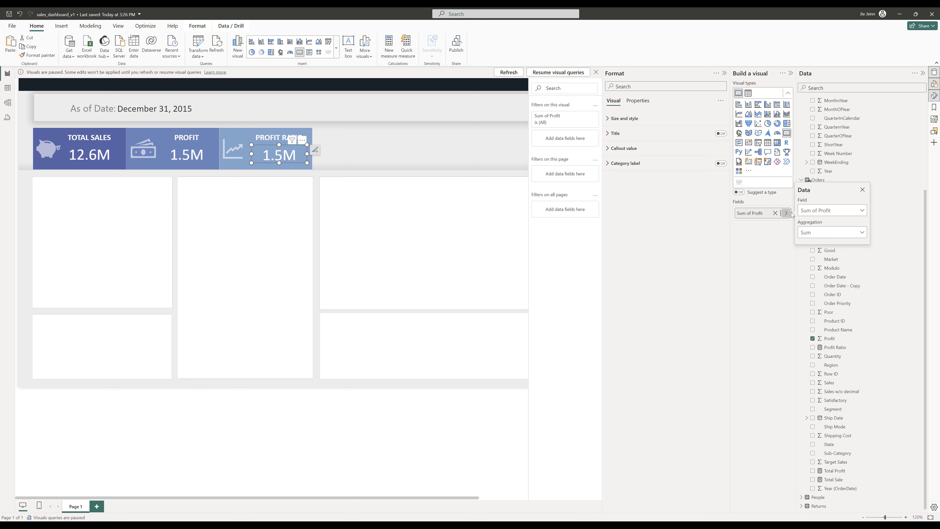
left_click(774, 213)
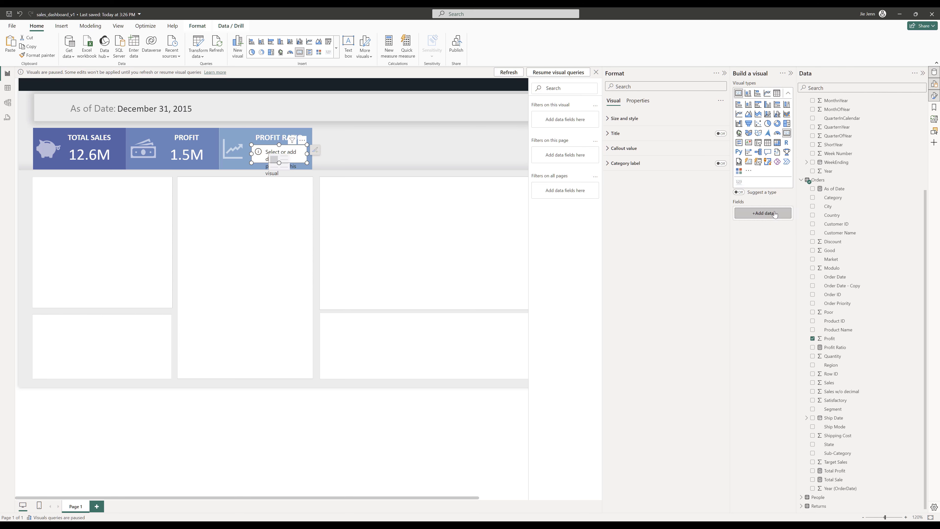
left_click(768, 214)
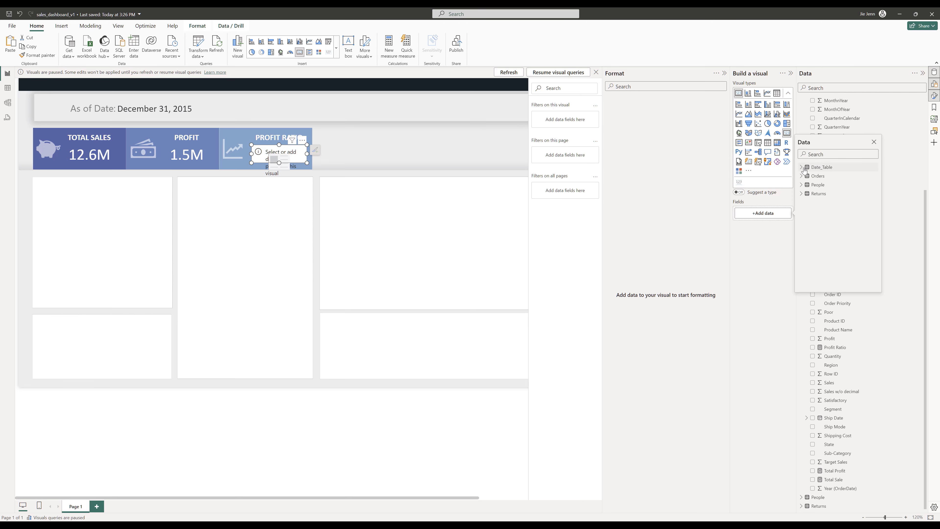
left_click(802, 177)
scroll(840, 267, "down", 2)
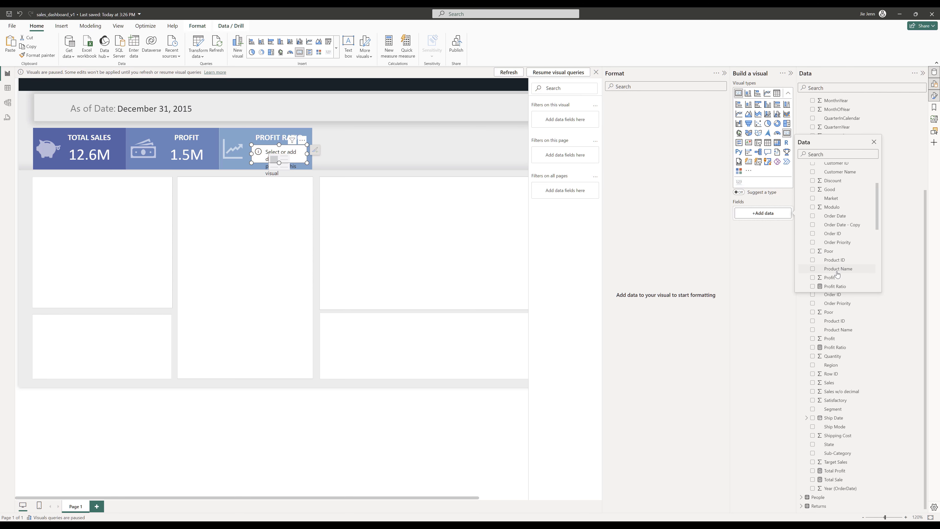
left_click(812, 267)
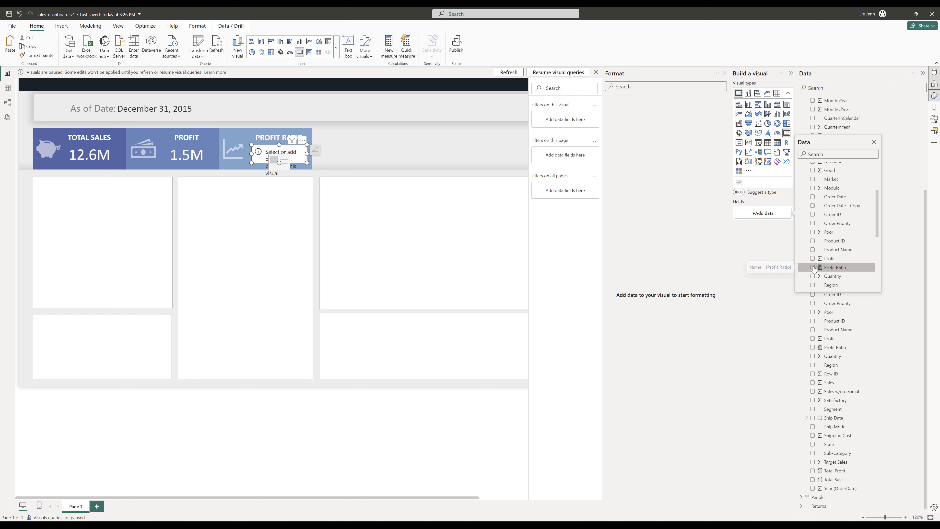
left_click(292, 162)
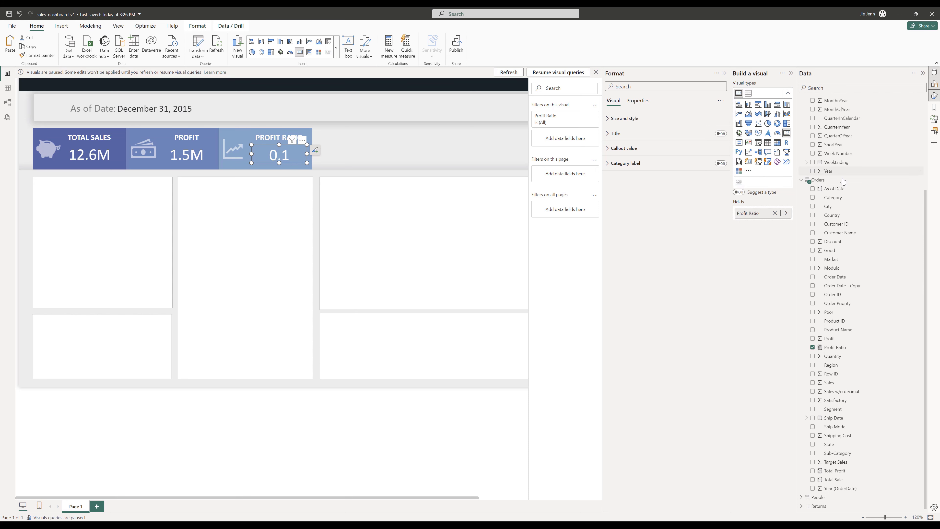
- Format the Profit Ratio measure as a percentage with 0 decimal places
left_click(840, 349)
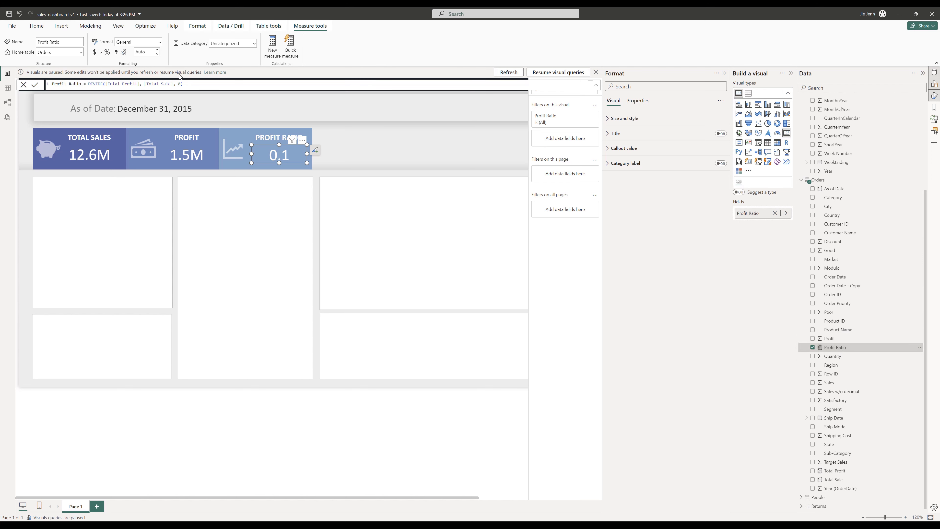
left_click(160, 42)
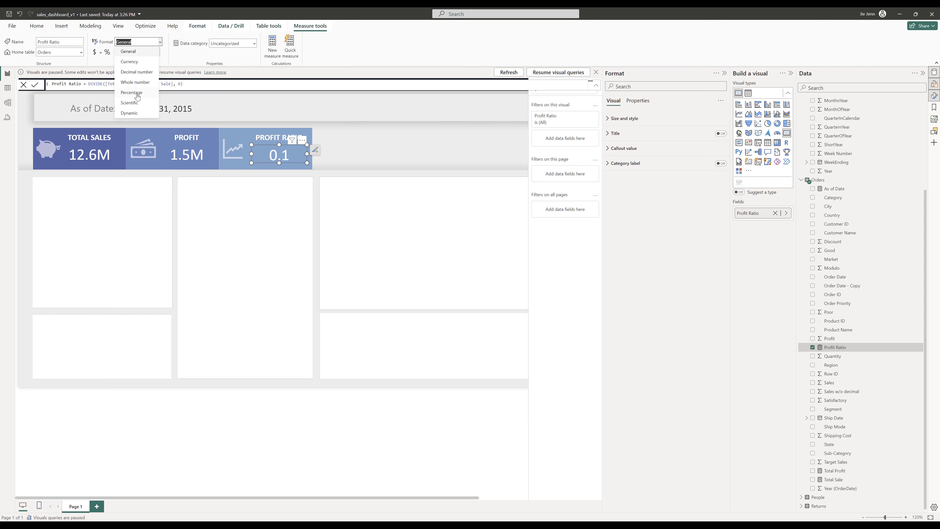
left_click(136, 95)
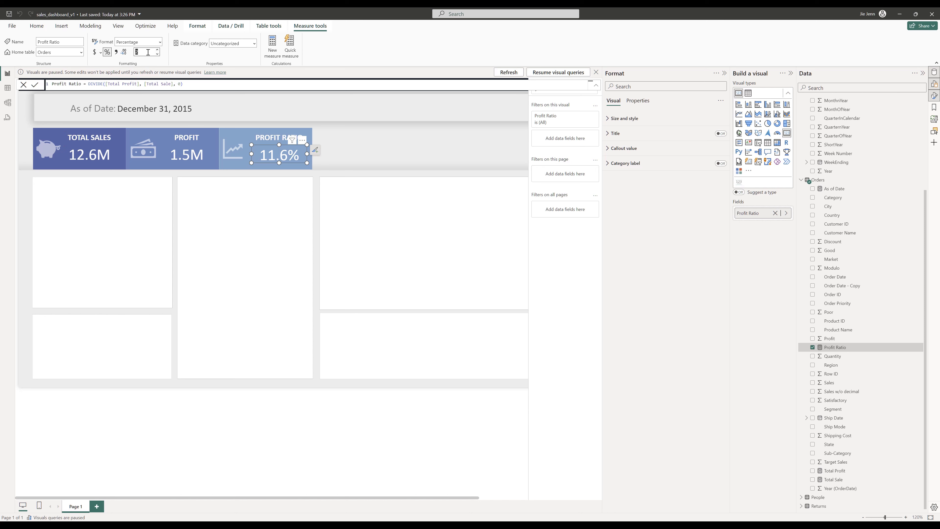
type("0")
key("Return")
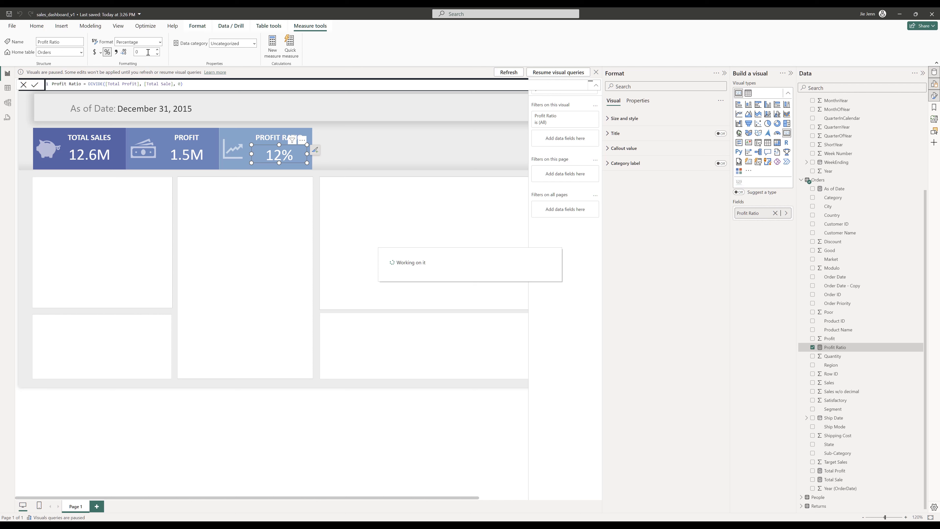
left_click(148, 52)
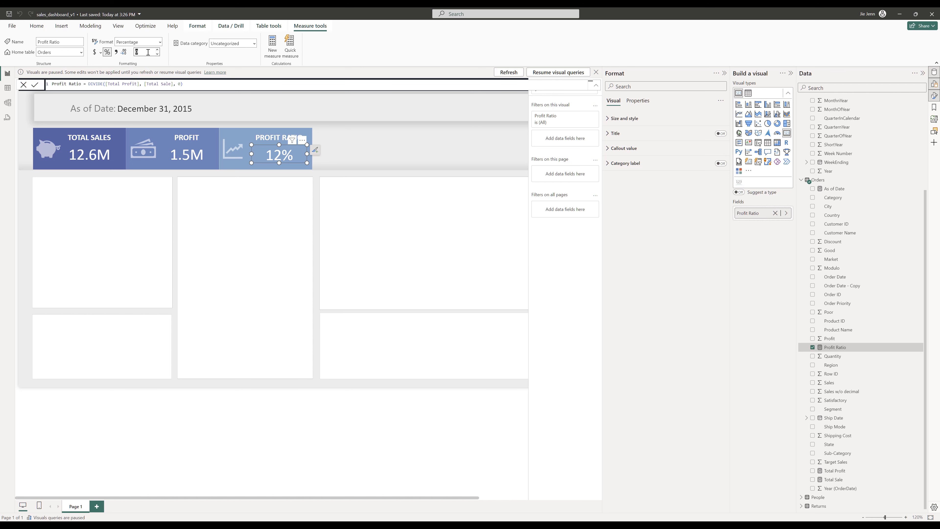
left_click(396, 143)
- View the finished reference dashboard to compare the intended layout of the visuals
left_click(7, 16)
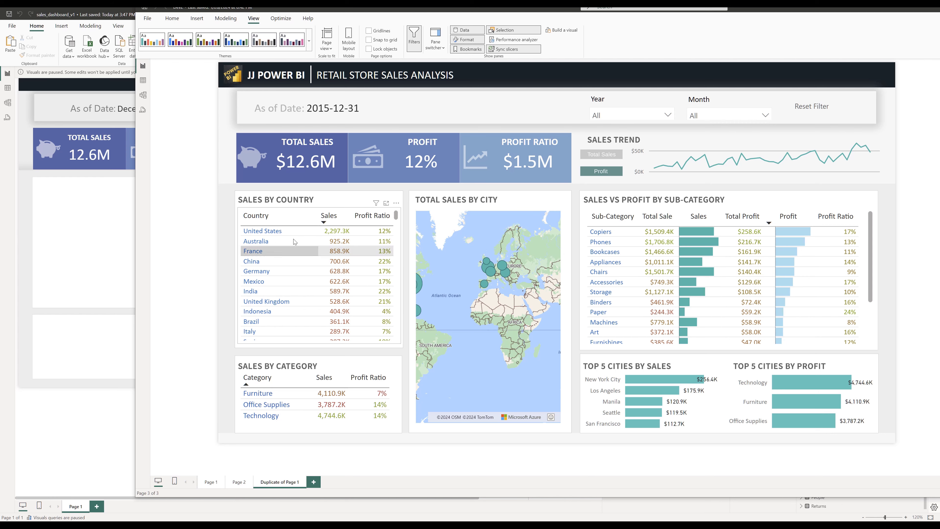
left_click_drag(233, 185, 406, 440)
left_click_drag(352, 9, 939, 9)
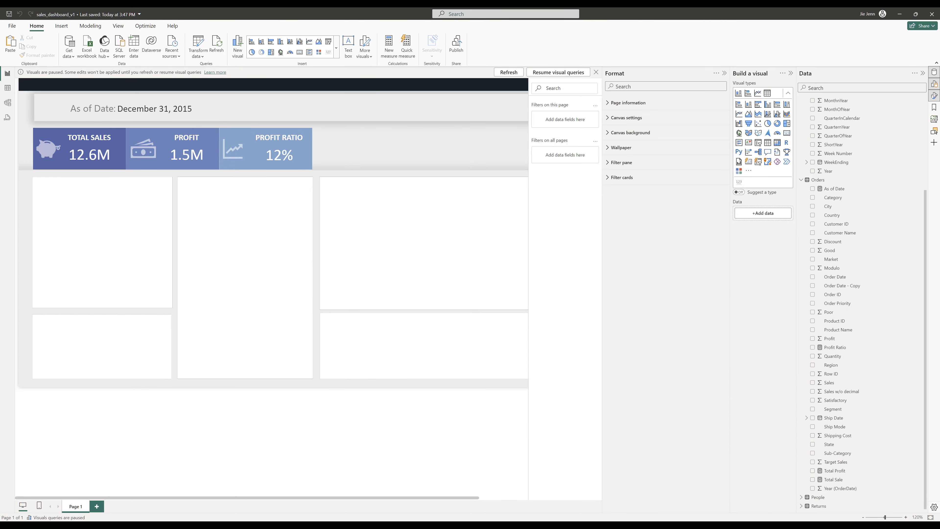
- Insert a table visual onto the report canvas
left_click(767, 94)
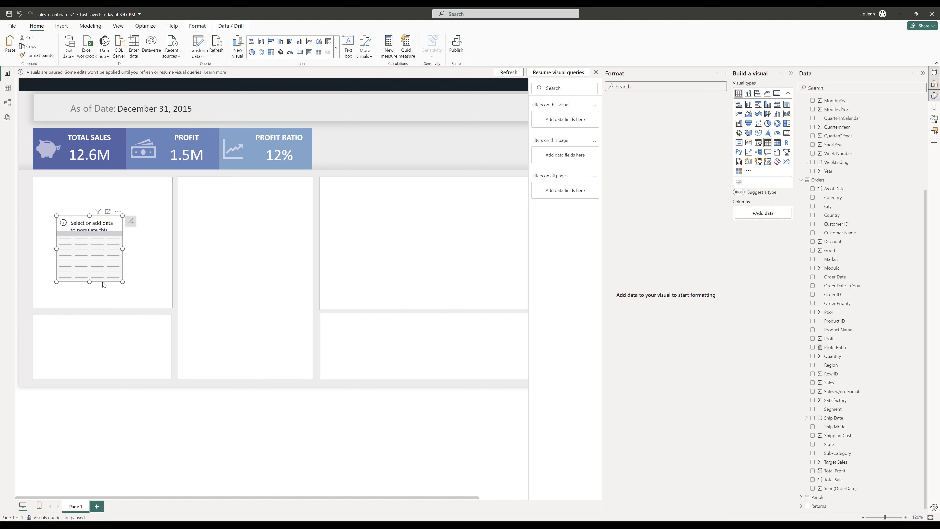
left_click_drag(103, 279, 87, 266)
left_click_drag(603, 102, 690, 111)
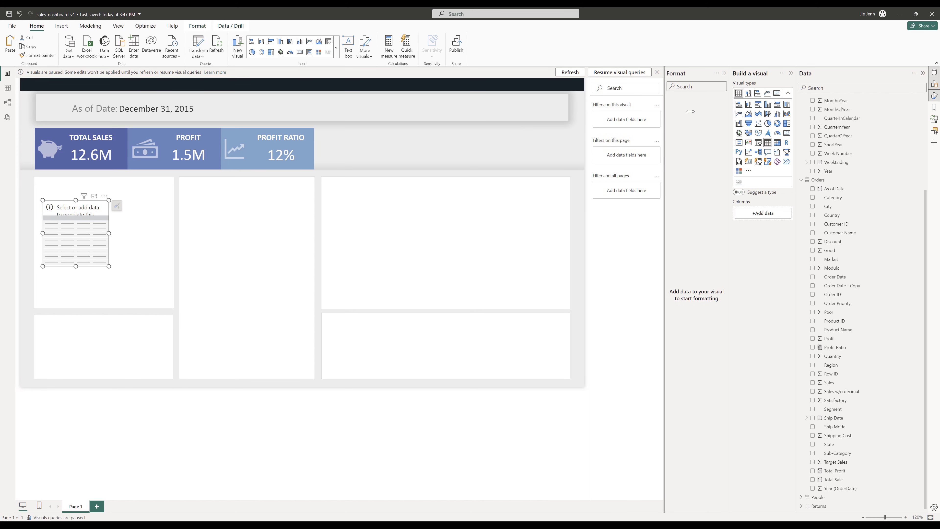
left_click(264, 317)
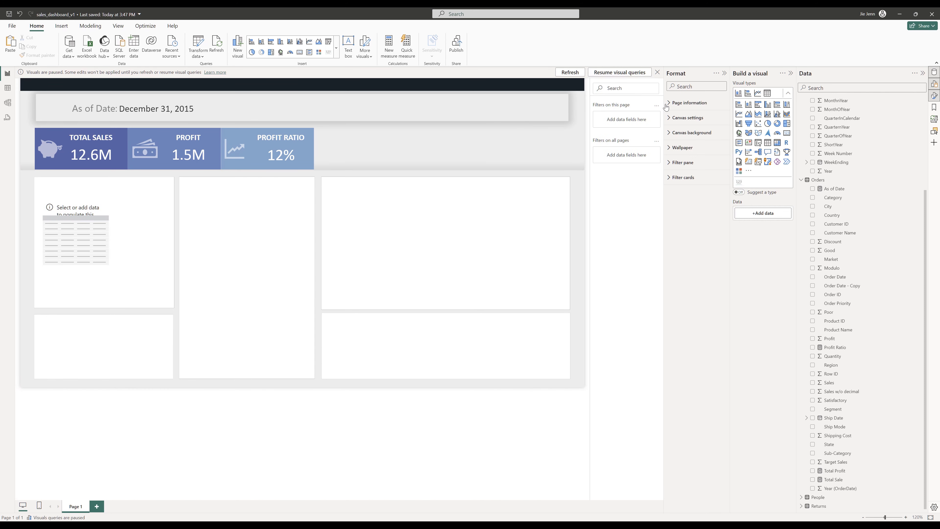
- Replace the canvas background image with background theme.png and set its image fit to Fit
left_click(670, 132)
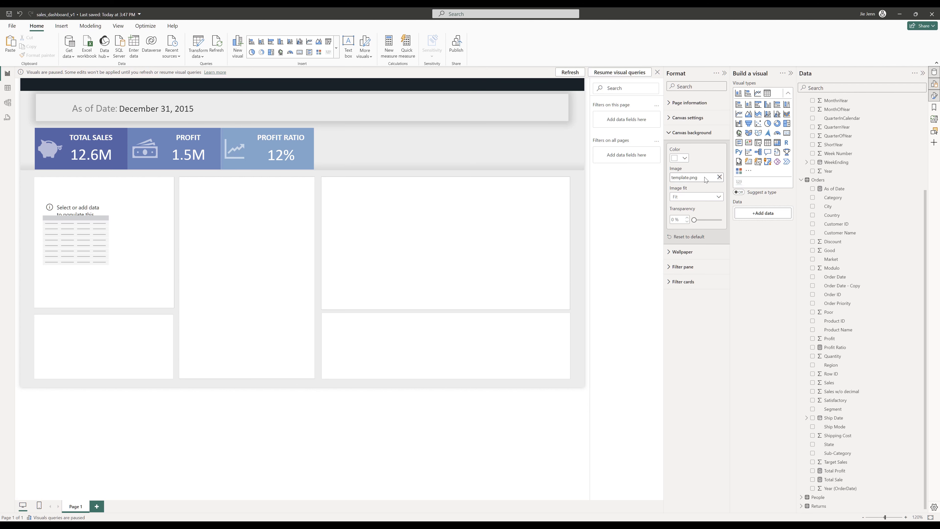
left_click(720, 177)
left_click(688, 177)
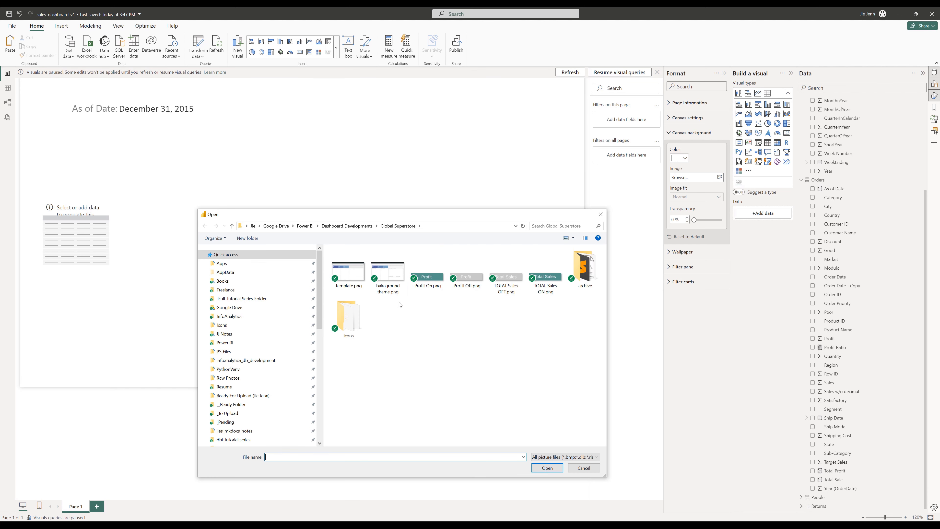
double_click(389, 276)
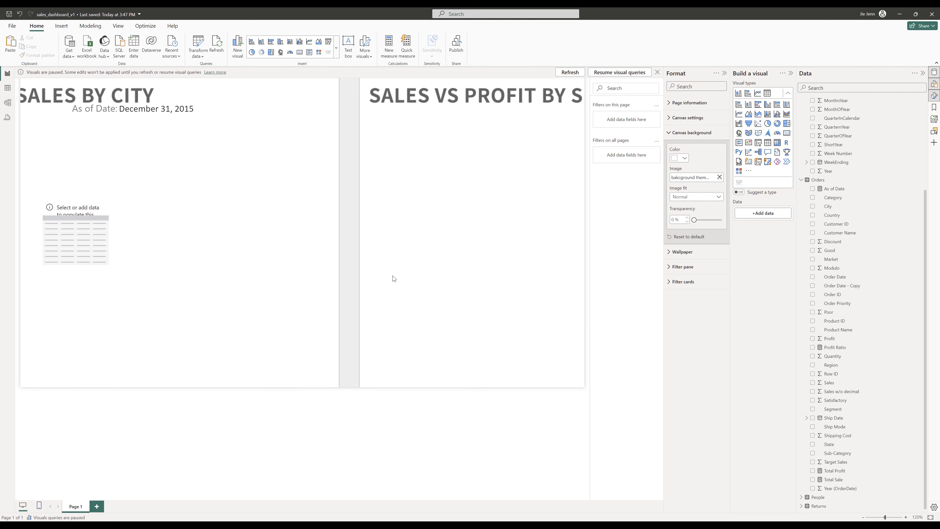
left_click(716, 201)
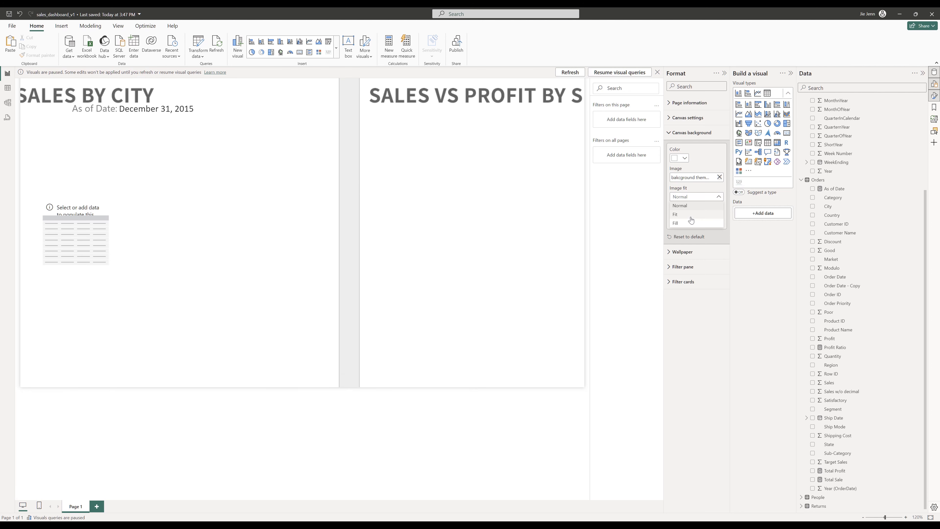
left_click(691, 218)
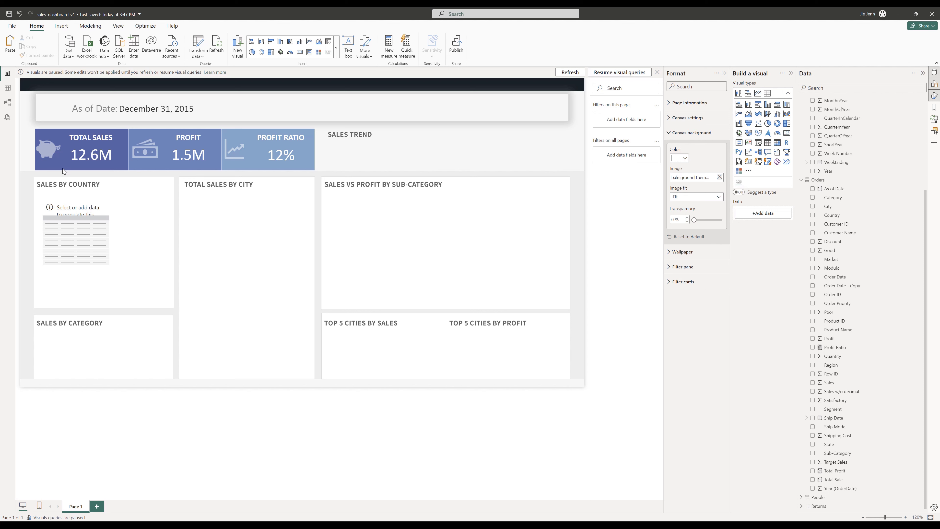
- Move the table into the SALES BY COUNTRY tile and resize it to fill the tile
left_click(63, 206)
left_click_drag(61, 203, 56, 195)
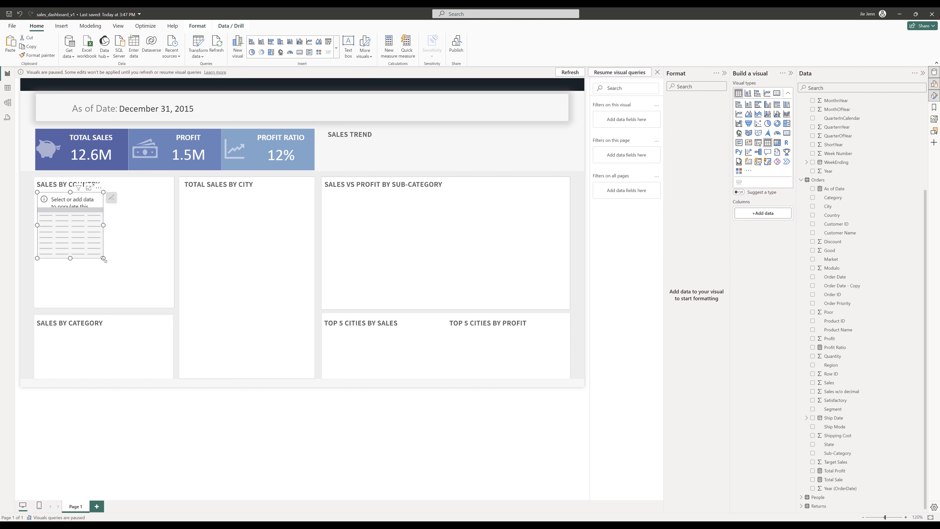
left_click_drag(113, 268, 169, 303)
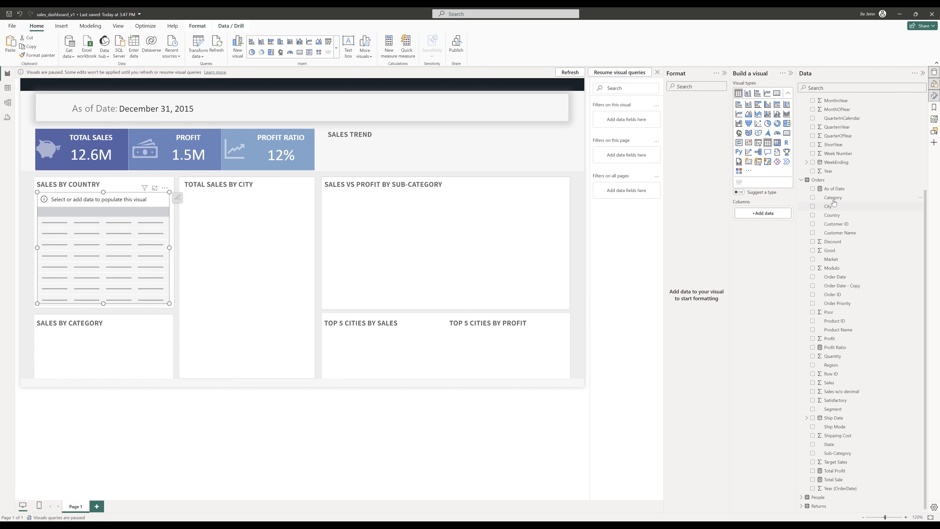
- Add Country, Sales and Profit Ratio to the table and refresh the visual
left_click_drag(837, 220, 125, 227)
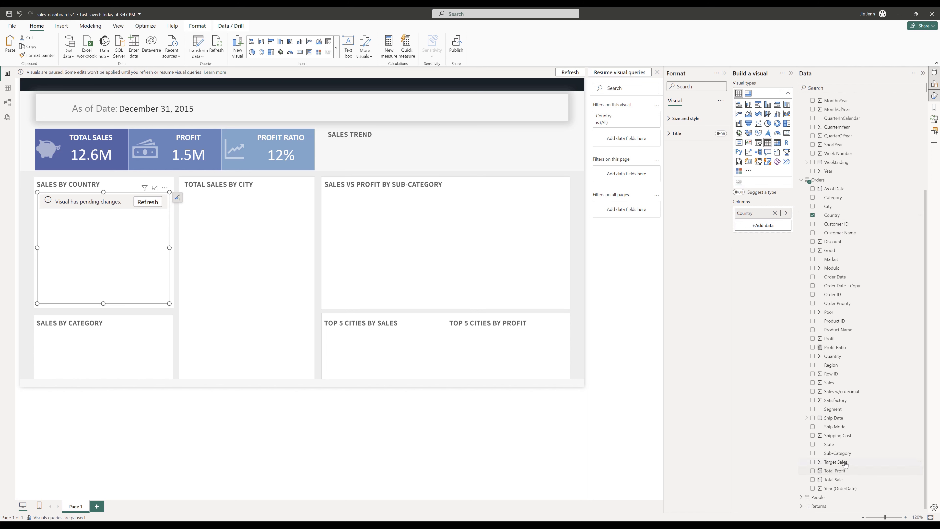
left_click_drag(830, 386, 763, 227)
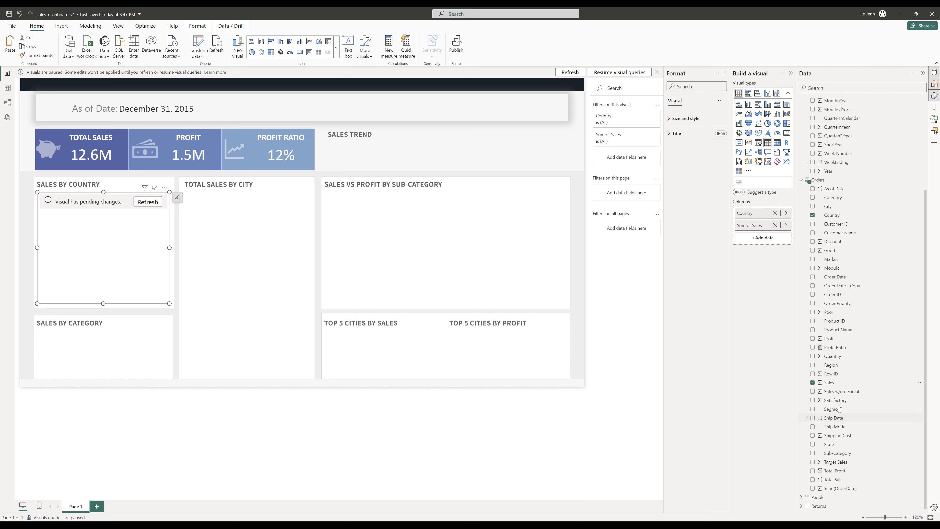
left_click_drag(833, 347, 764, 239)
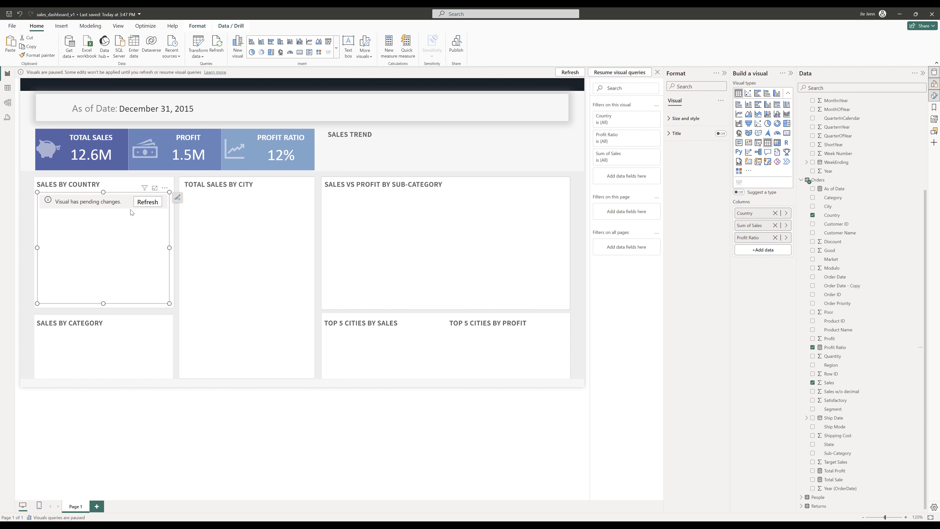
left_click(147, 202)
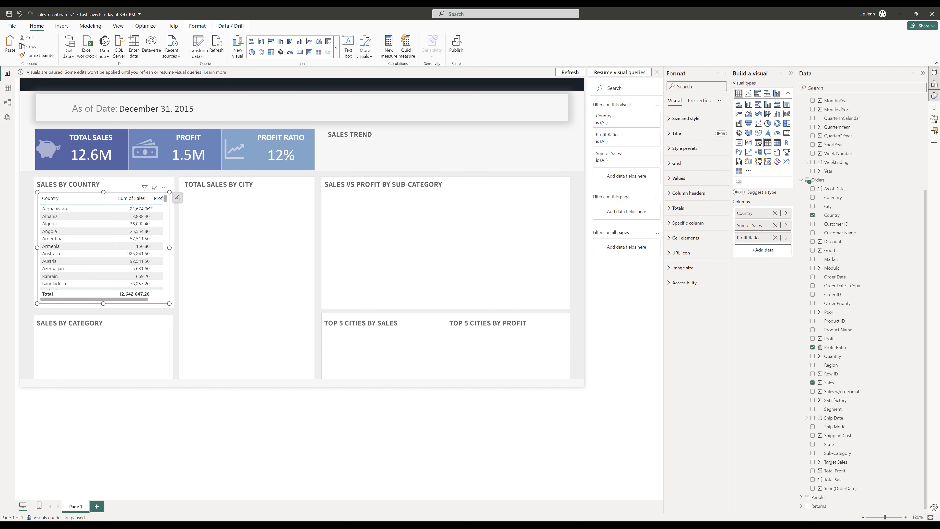
- Set the table's height to 277 and width to 320
left_click(685, 118)
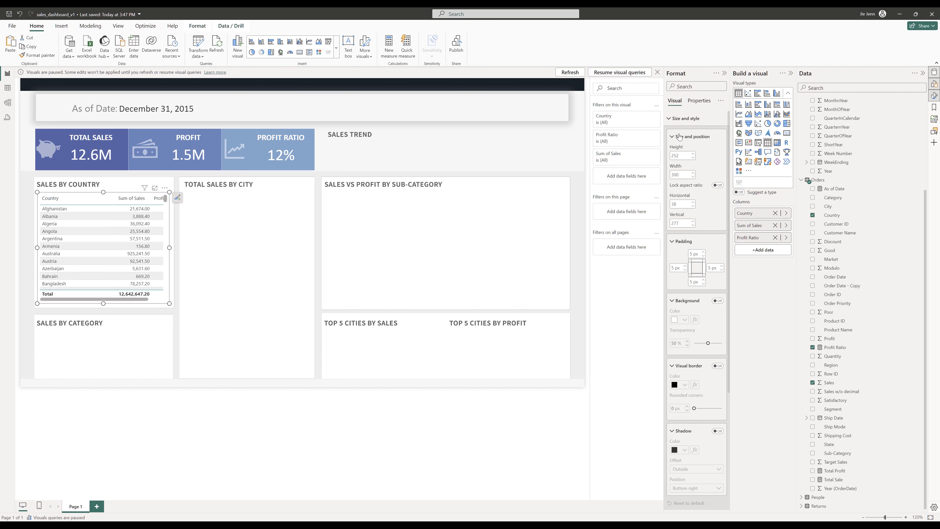
left_click(681, 155)
type("277")
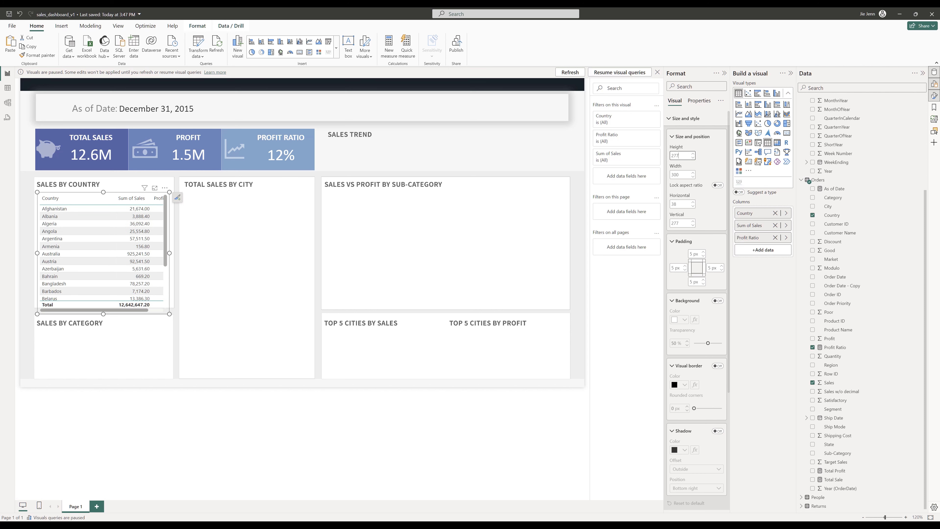
key("Tab")
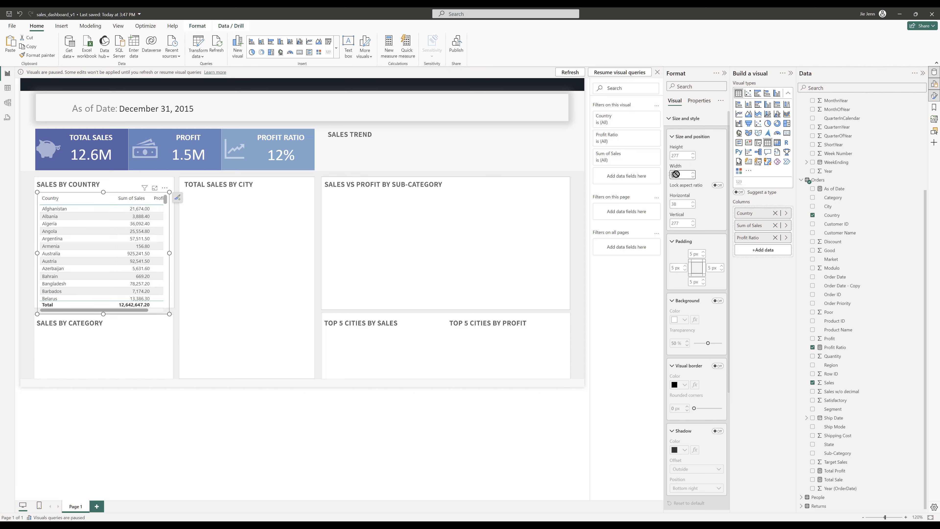
type("320")
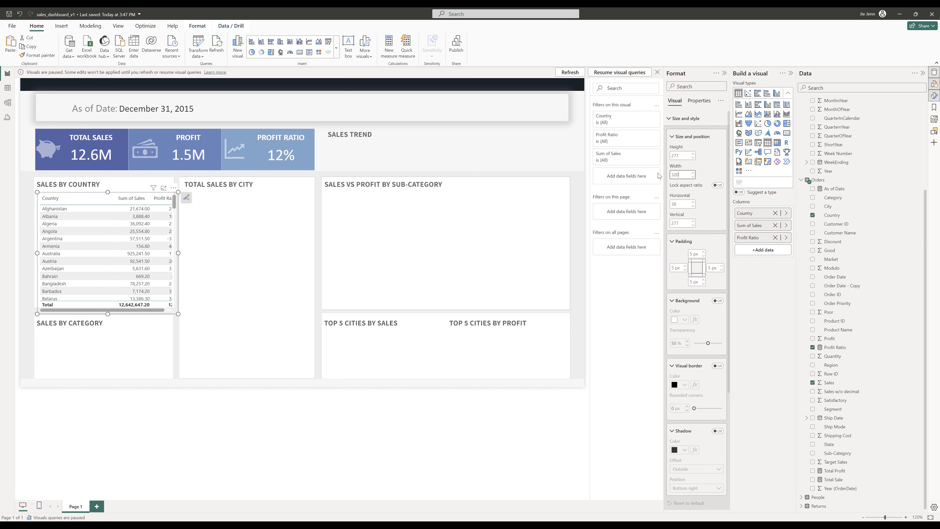
- Set the table's grid border color to a dark grey
left_click(178, 255)
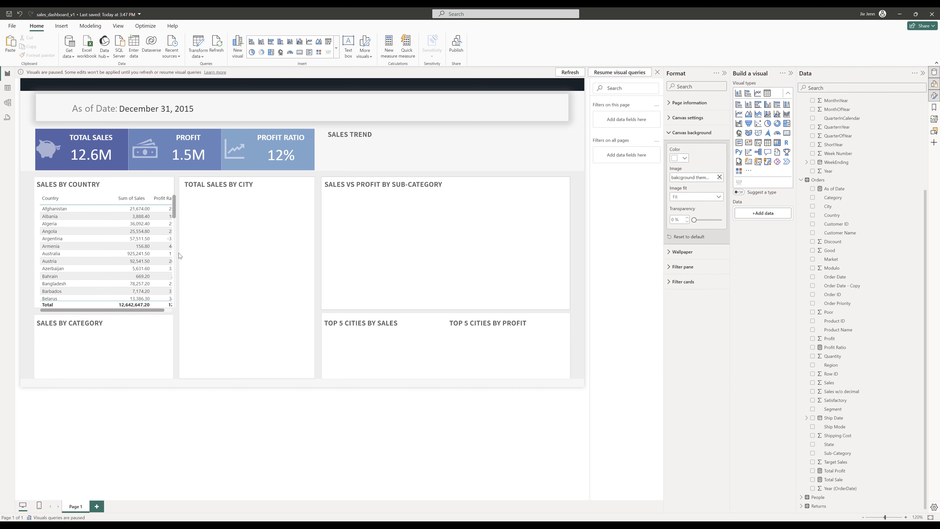
left_click(172, 254)
left_click(752, 119)
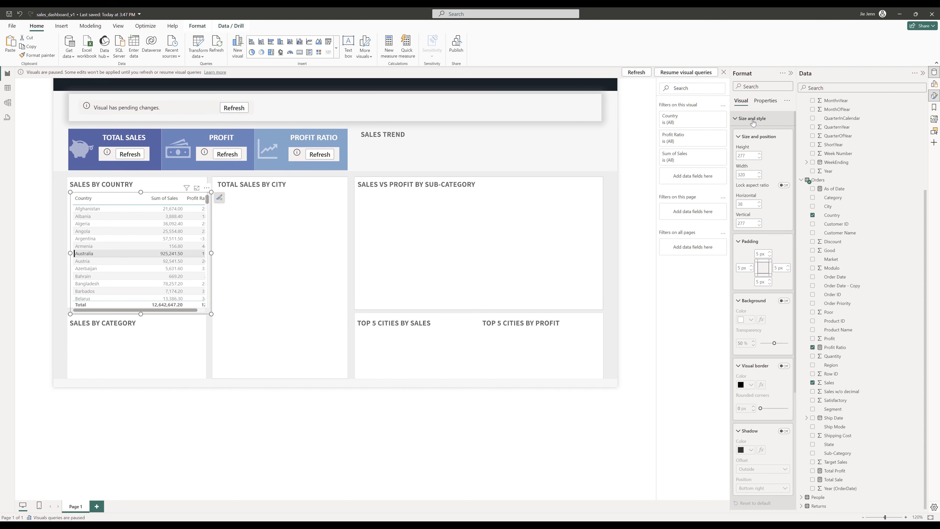
scroll(754, 222, "down", 5)
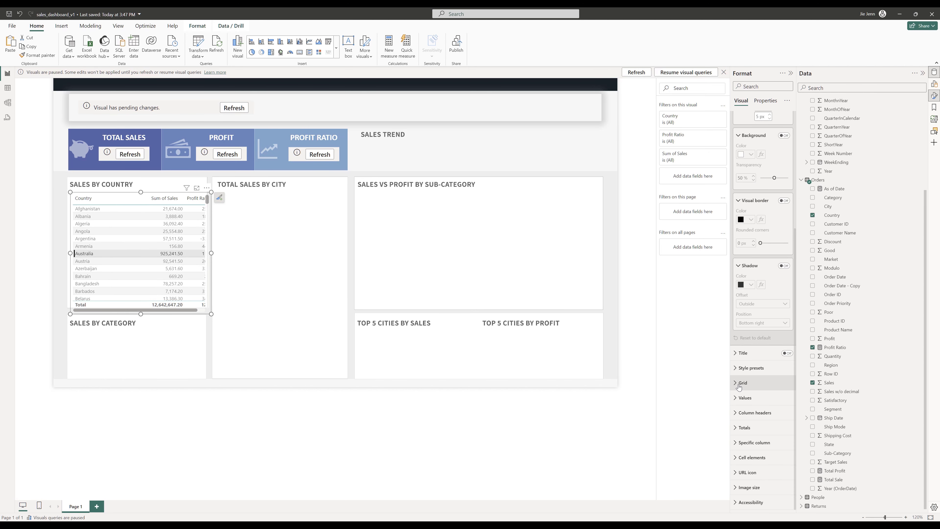
left_click(738, 387)
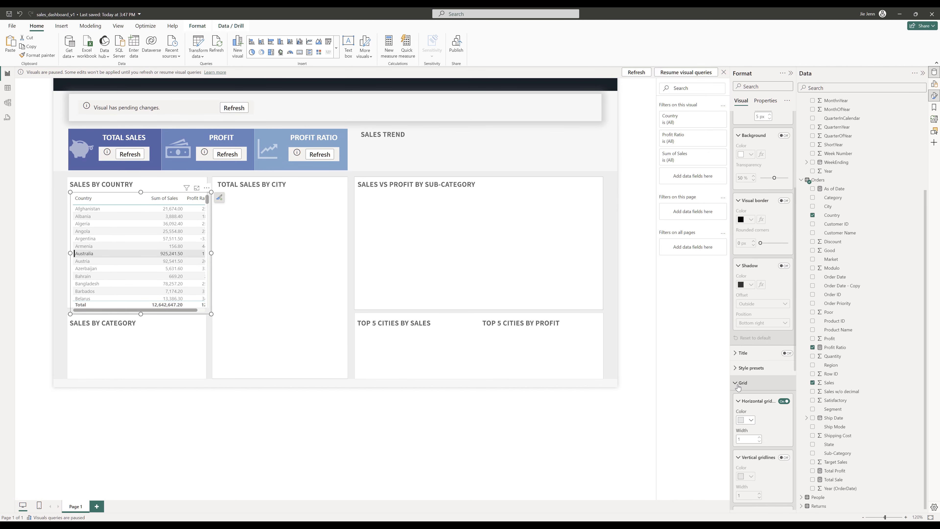
scroll(763, 392, "down", 6)
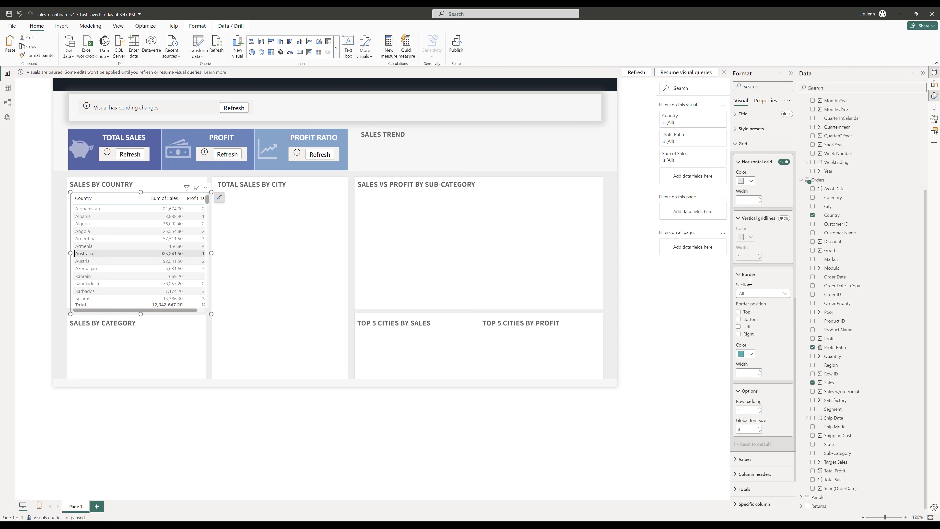
left_click(749, 357)
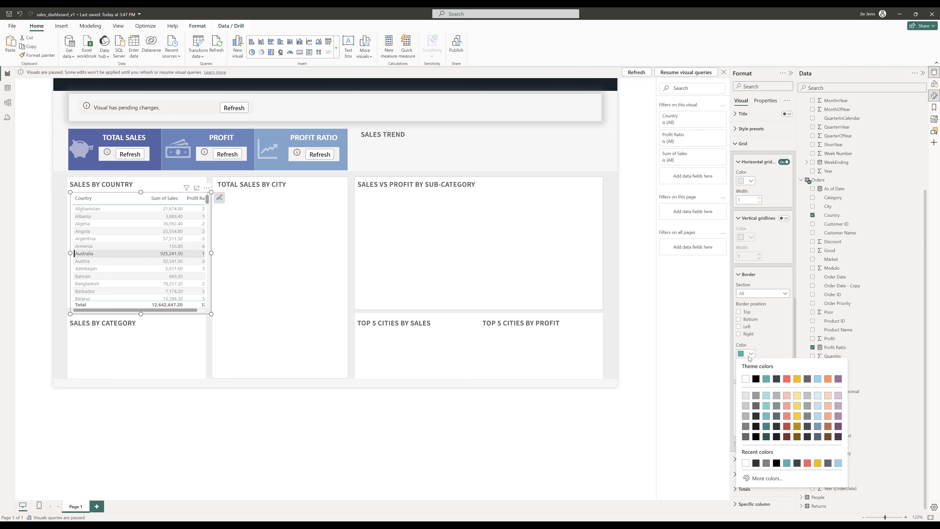
left_click(746, 406)
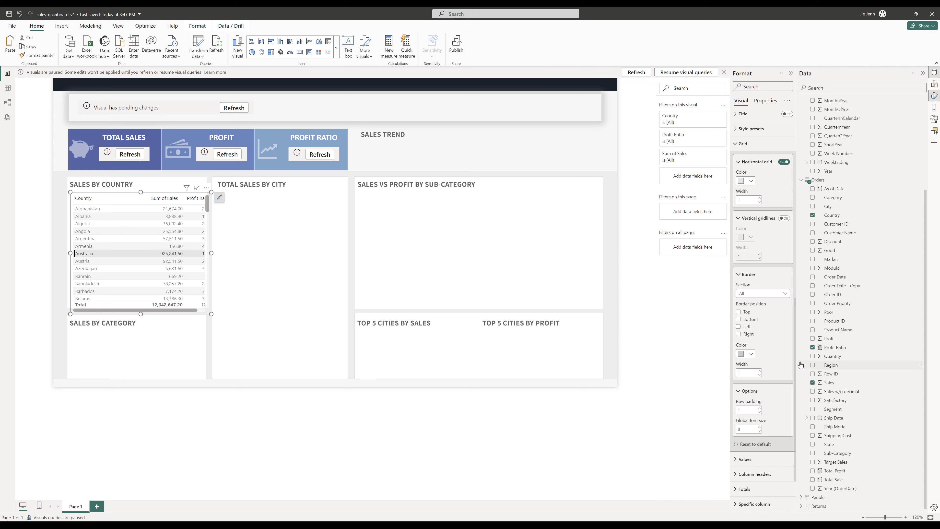
left_click(751, 355)
left_click(745, 429)
- Set the table's global font size to 11 and change the column header font to Calibri
double_click(749, 430)
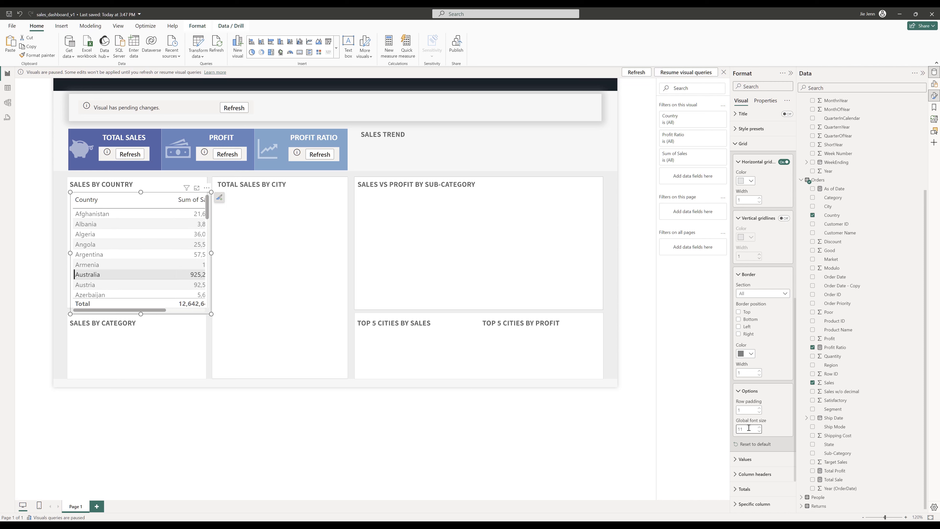
scroll(773, 395, "down", 2)
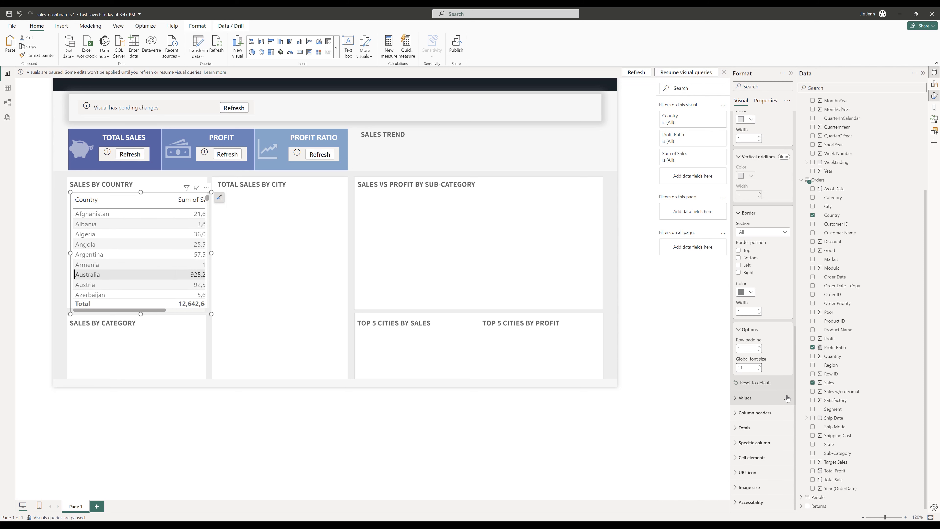
left_click(755, 413)
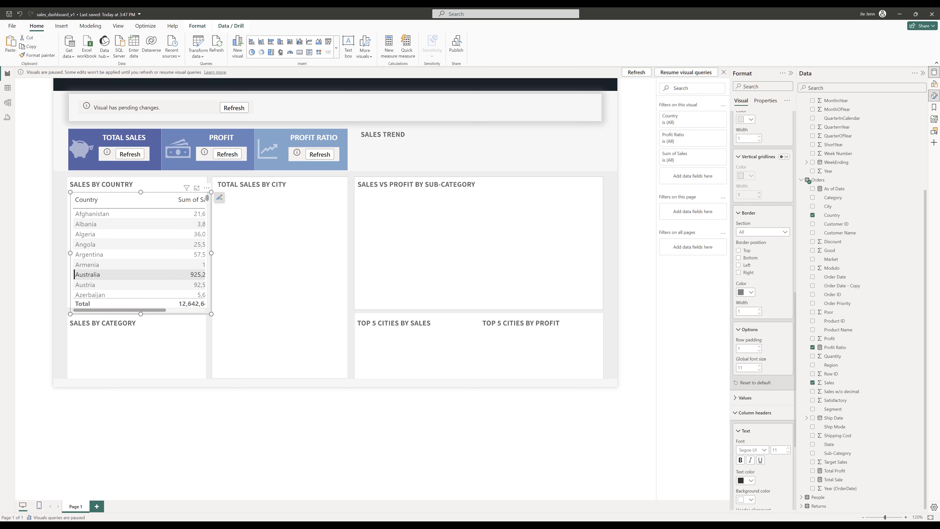
left_click(751, 450)
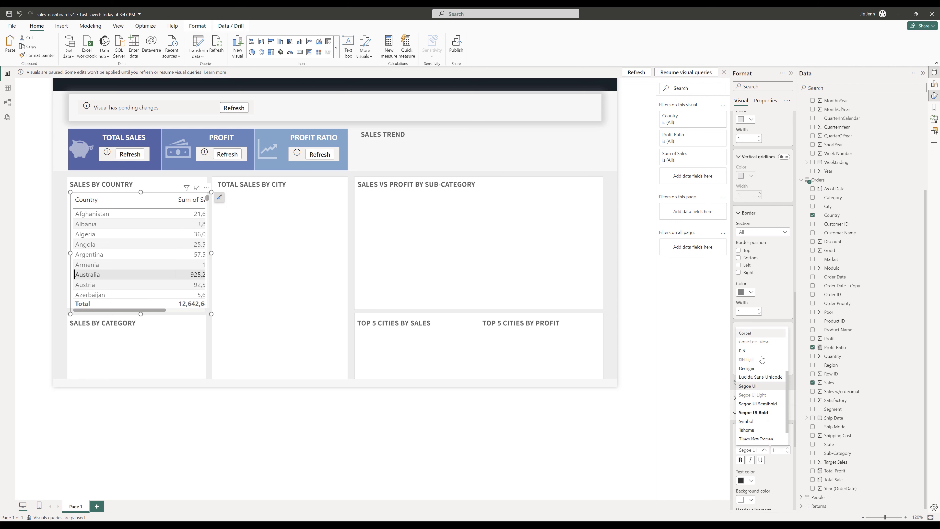
scroll(754, 367, "up", 2)
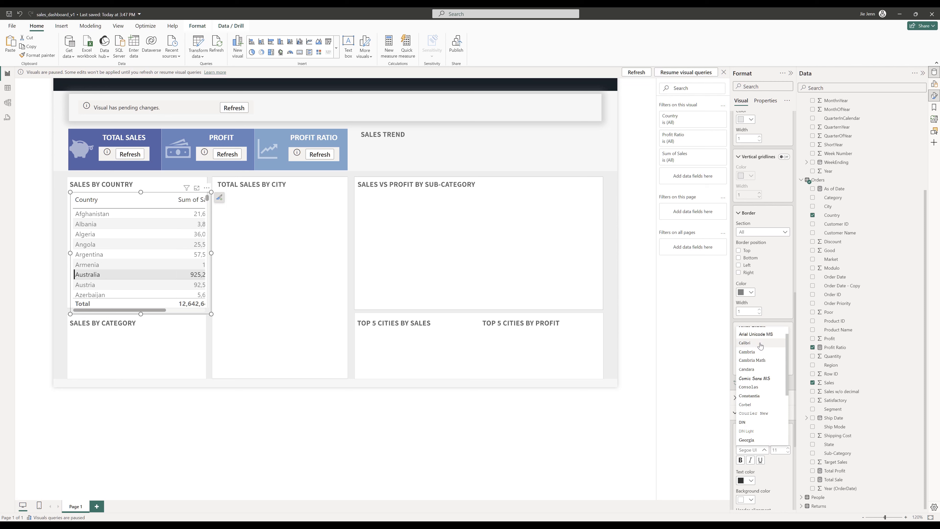
left_click(759, 347)
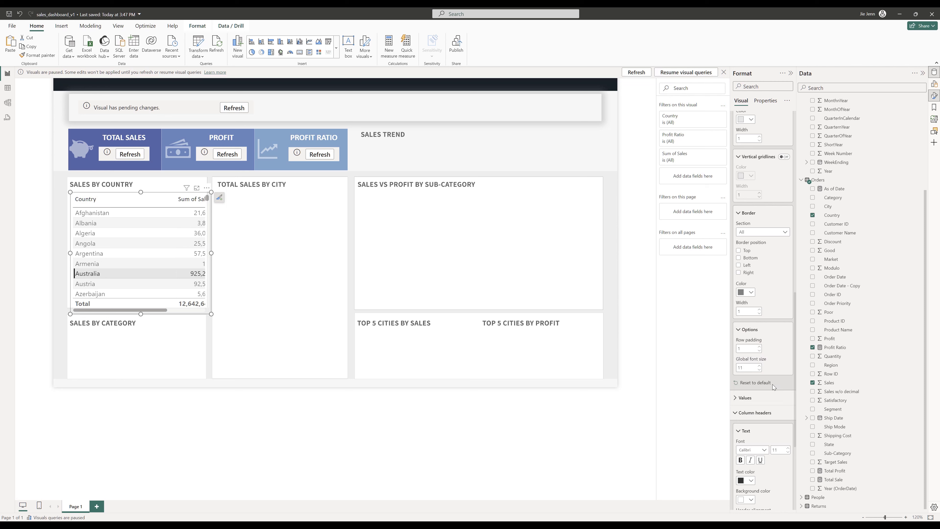
- Left-align the column headers and turn off auto-size width
scroll(773, 389, "down", 5)
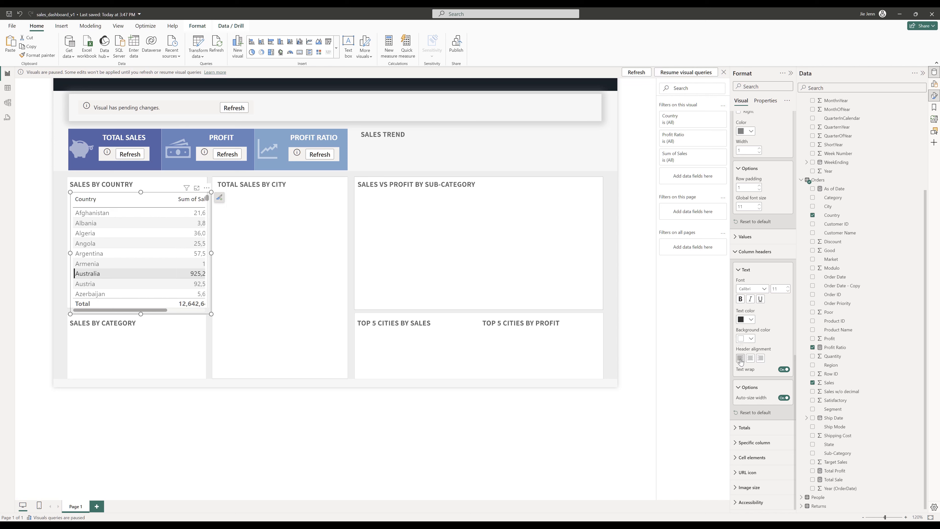
left_click(741, 359)
left_click(784, 398)
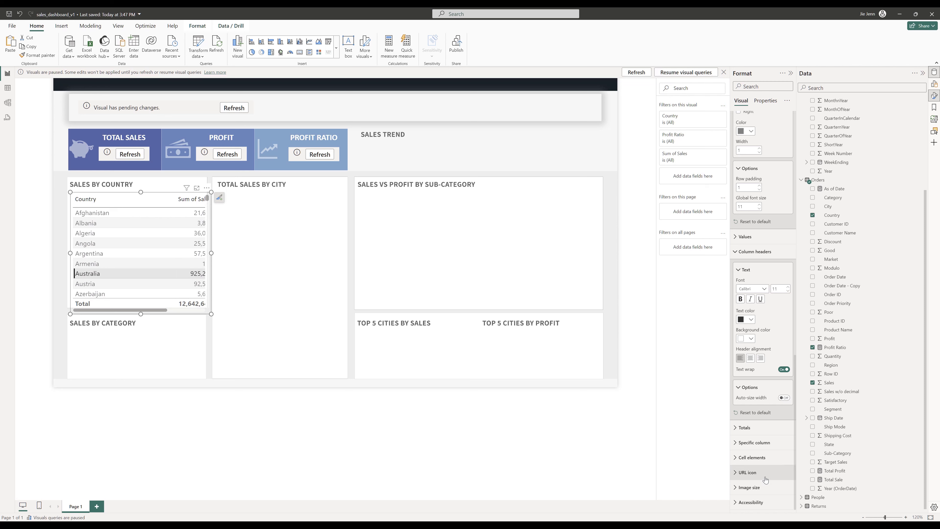
- Set the Country column's value text color to #0D6ABF using a specific-column setting
left_click(735, 444)
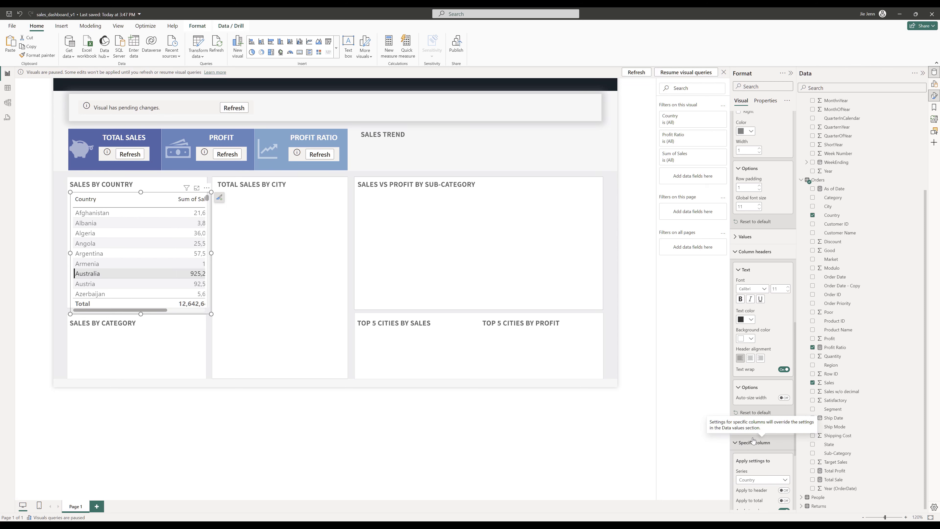
scroll(759, 438, "down", 4)
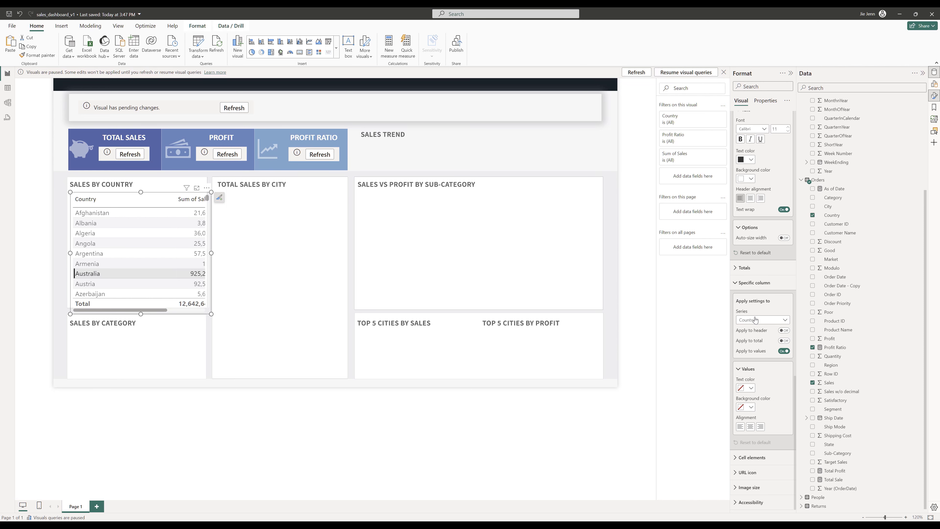
left_click(746, 387)
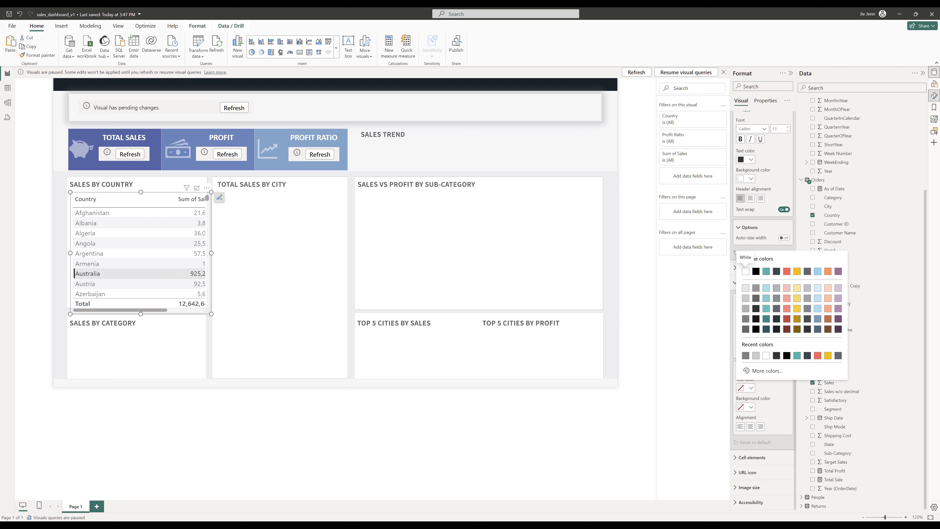
left_click(771, 372)
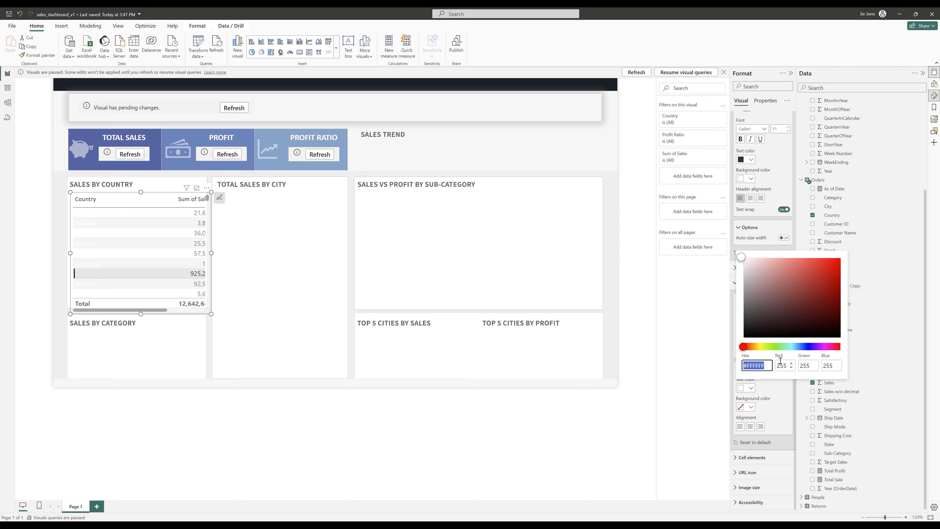
type("#0D6ABF")
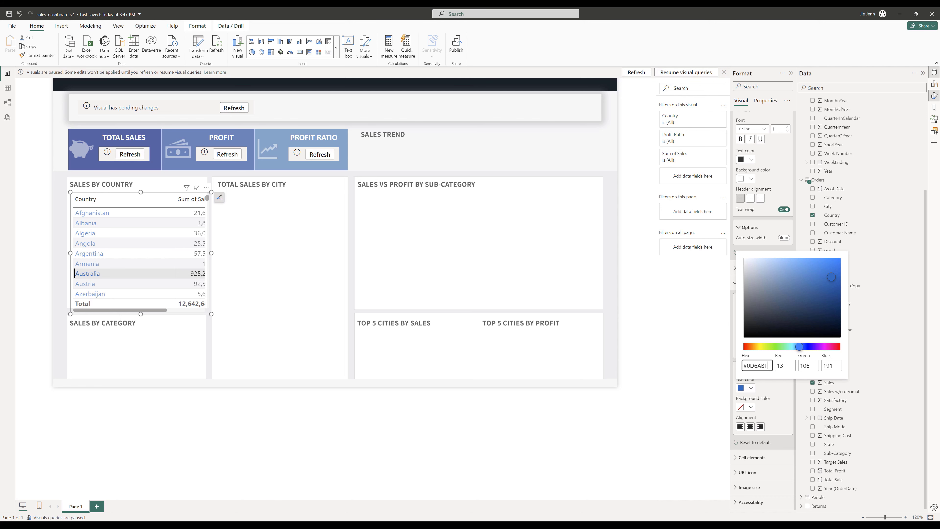
key("Return")
- Paste the color code #0D6ABF into a Sublime Text note for reuse, then return to the report
left_click_drag(939, 26, 310, 42)
type("#0D6ABF")
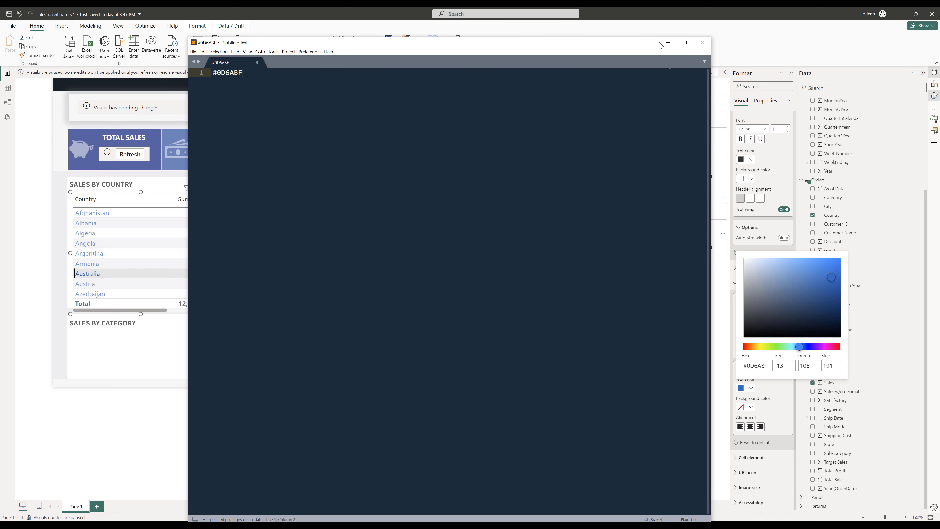
left_click(668, 43)
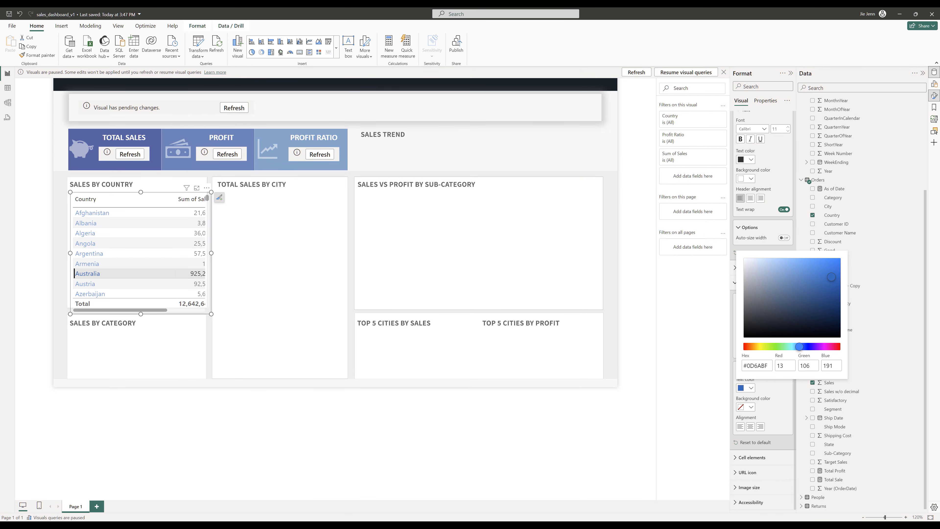
left_click(794, 410)
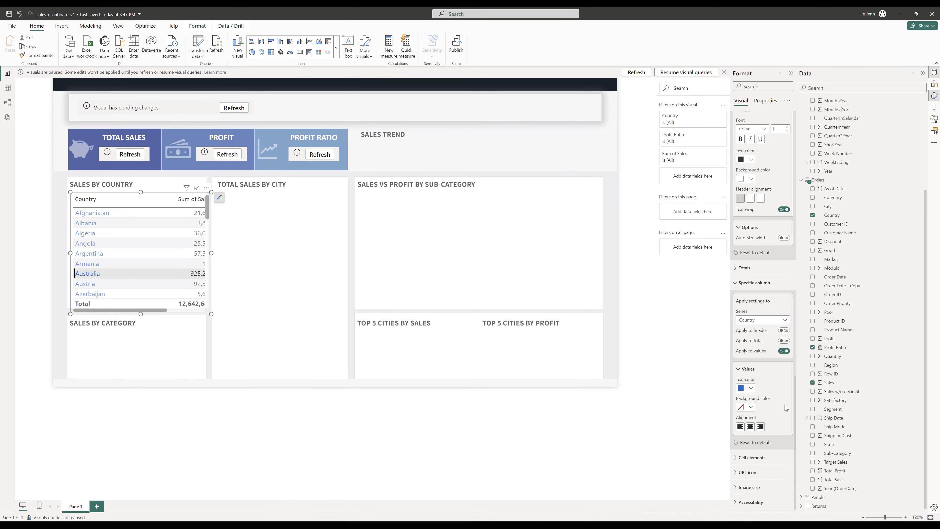
- Collapse the filters pane and set the Country column's value background color to white
left_click_drag(730, 394, 707, 388)
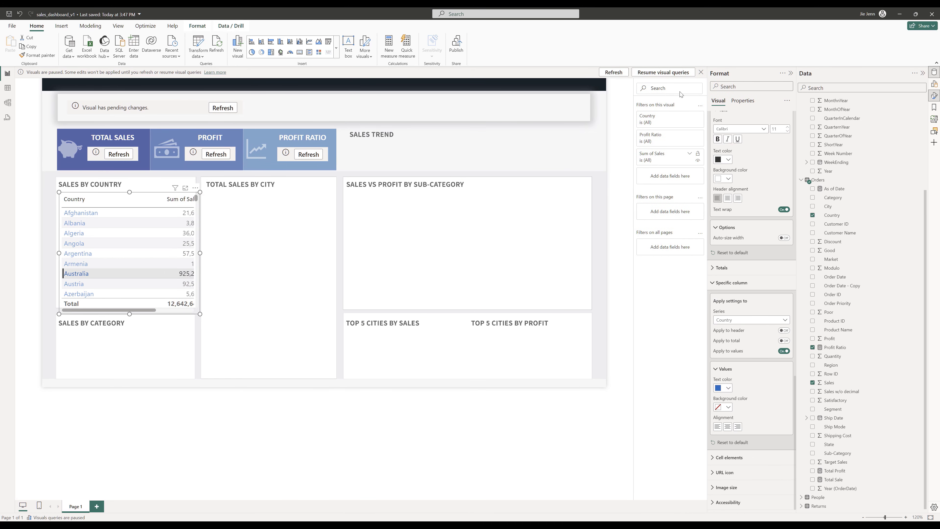
left_click(701, 72)
left_click(700, 74)
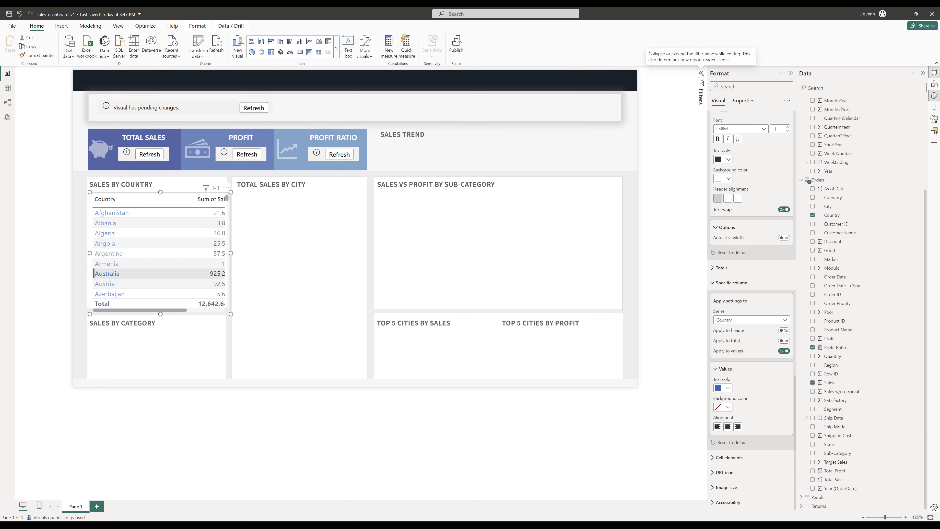
left_click(728, 407)
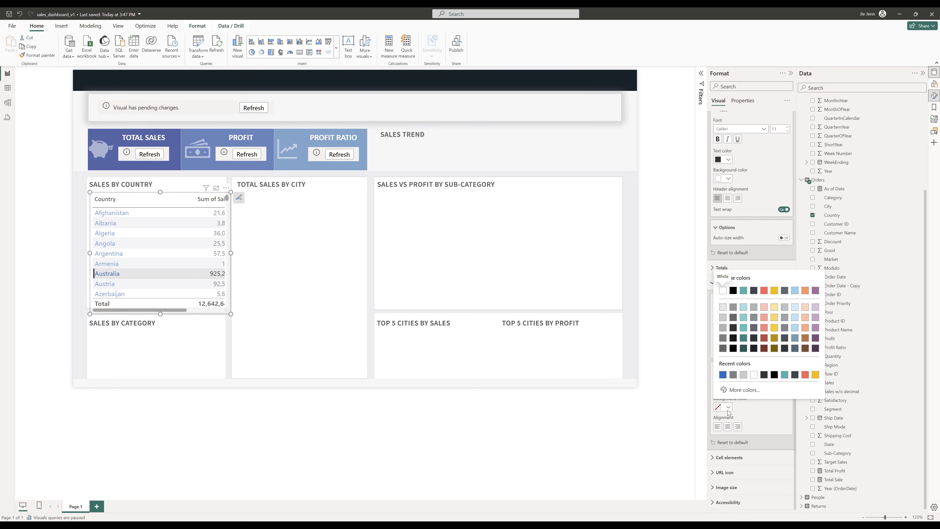
left_click(722, 290)
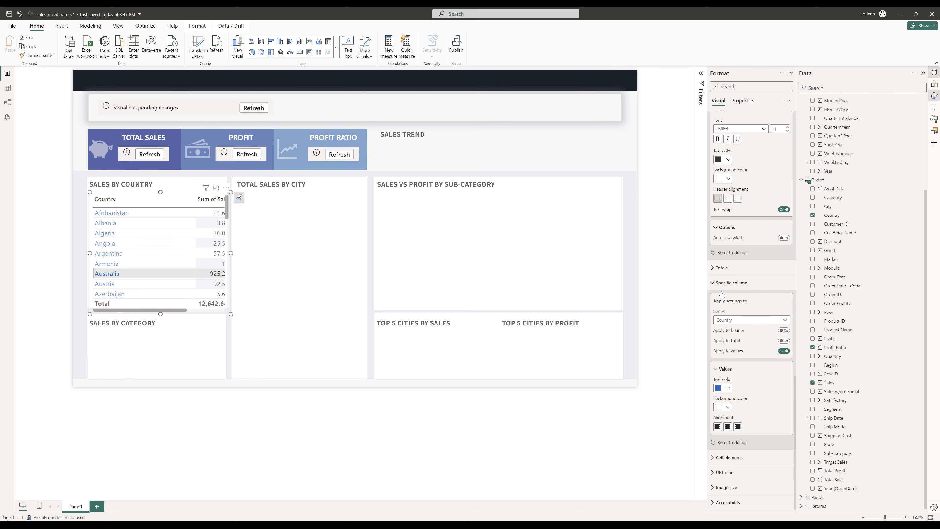
- Format Sum of Sales values with a white background, Thousands display units and 1 decimal place
left_click(757, 321)
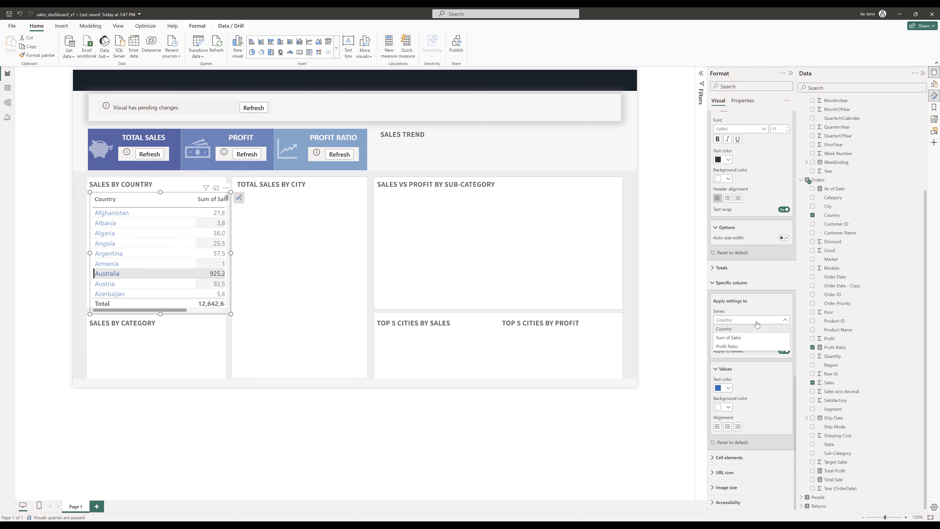
left_click(751, 338)
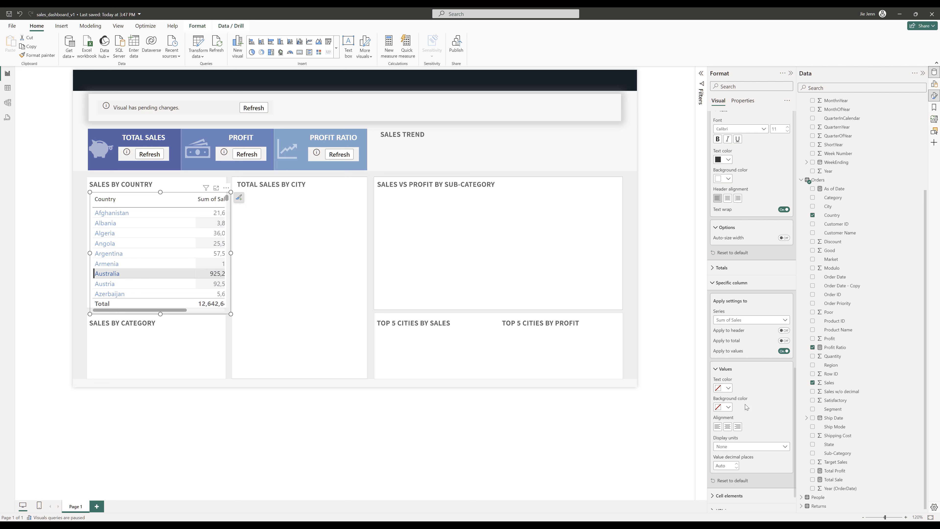
left_click(727, 407)
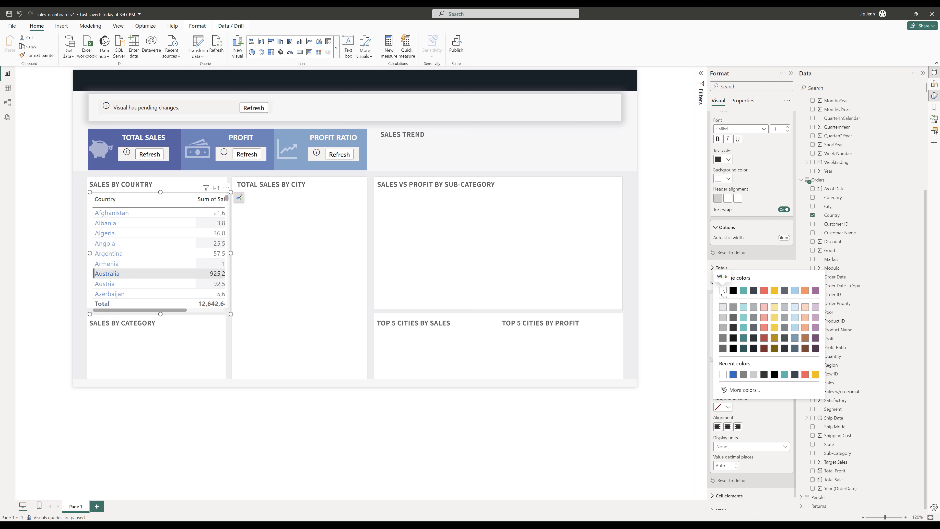
left_click(723, 292)
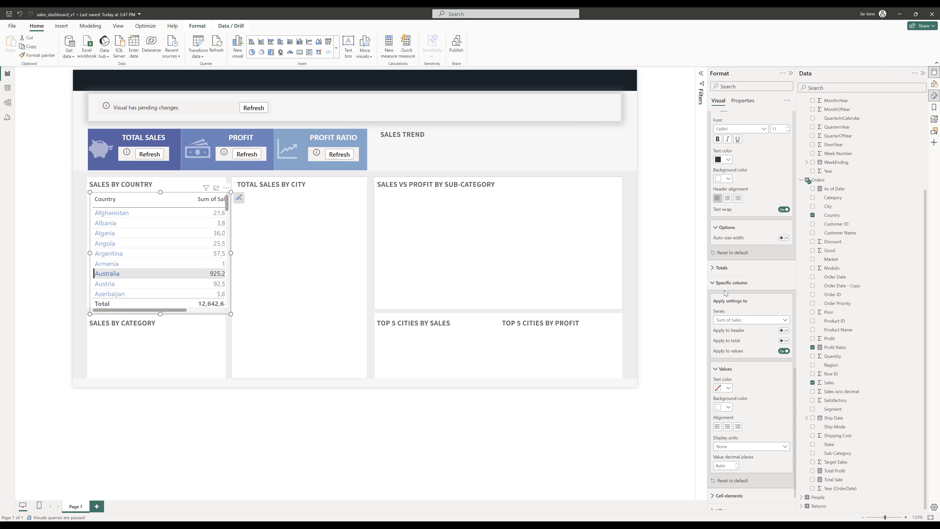
left_click(752, 449)
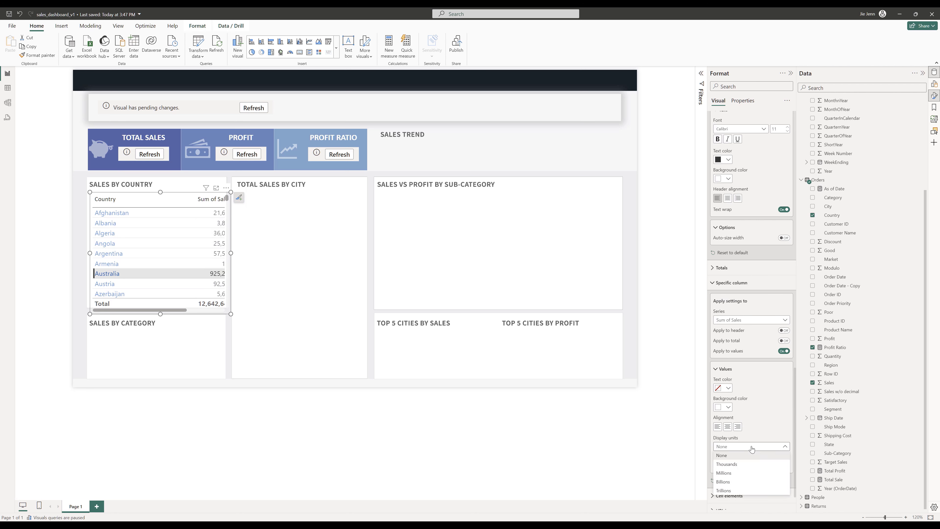
left_click(744, 464)
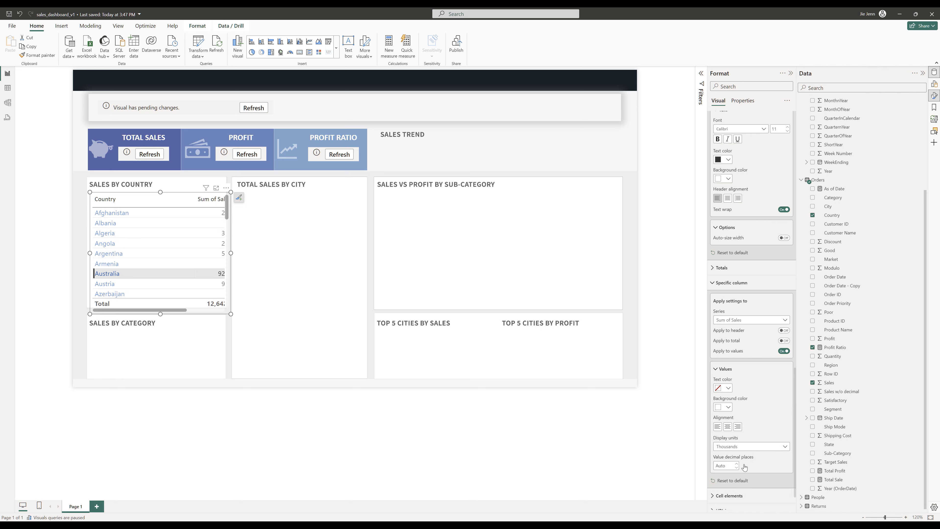
left_click(726, 465)
type("1")
- Rename the Sum of Sales column in the table to Sales
left_click(934, 84)
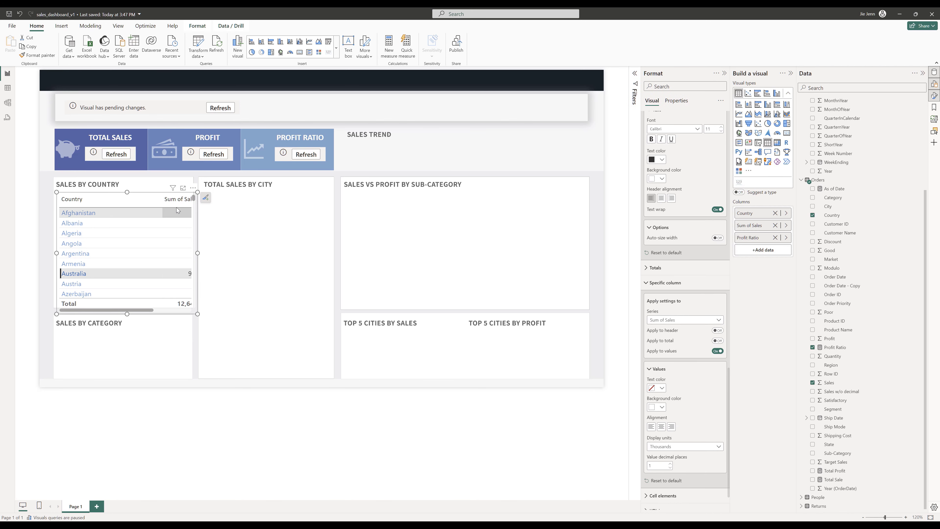
double_click(778, 225)
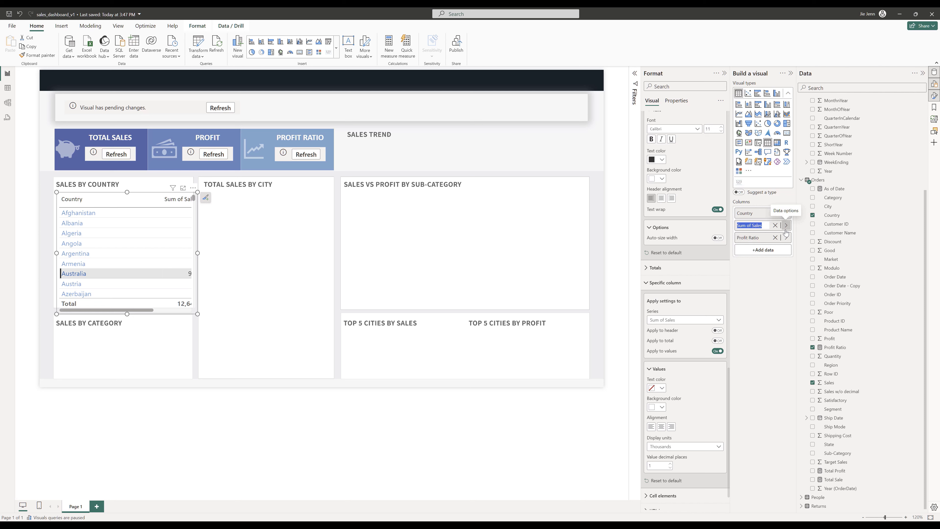
type("Sales")
key("Return")
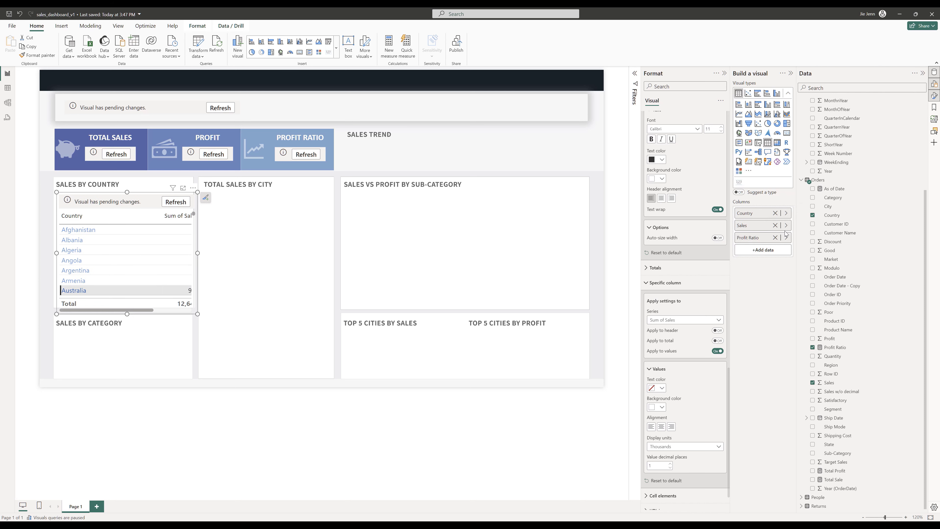
- Refresh the table visual and narrow the Country column width
left_click(172, 202)
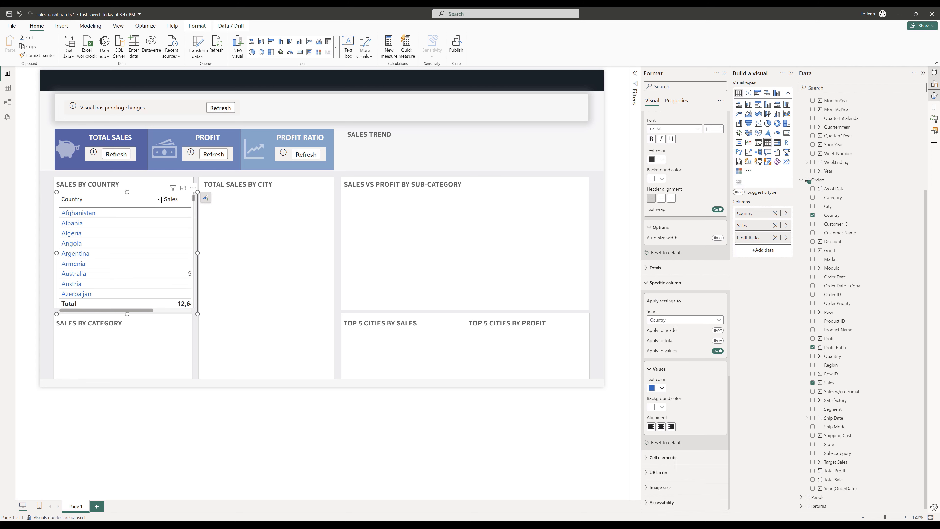
left_click_drag(162, 200, 142, 201)
left_click_drag(134, 202, 104, 207)
- Set the Profit Ratio column's value background color to white
left_click(703, 319)
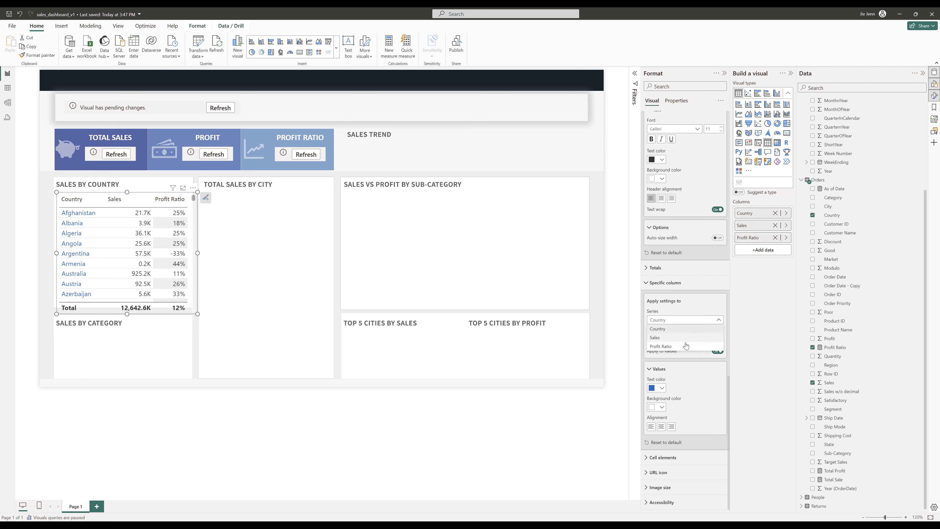
left_click(671, 347)
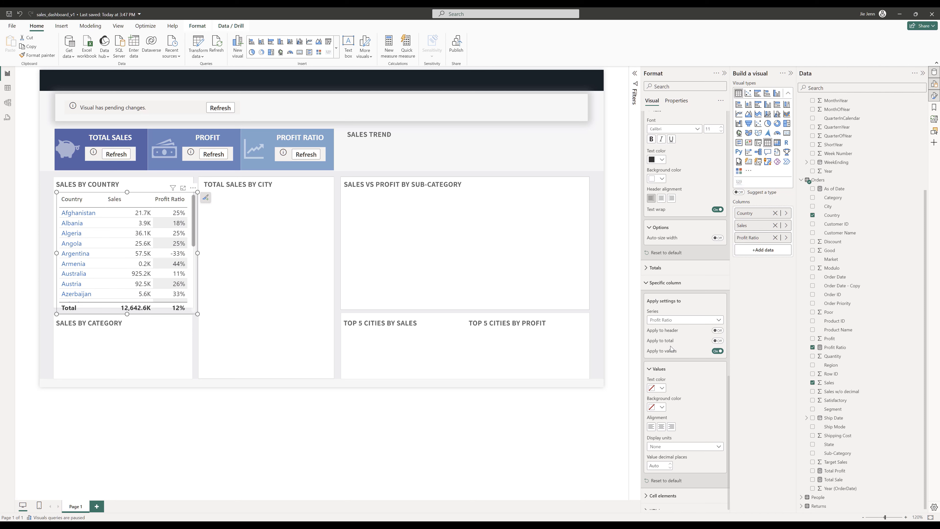
scroll(680, 377, "down", 1)
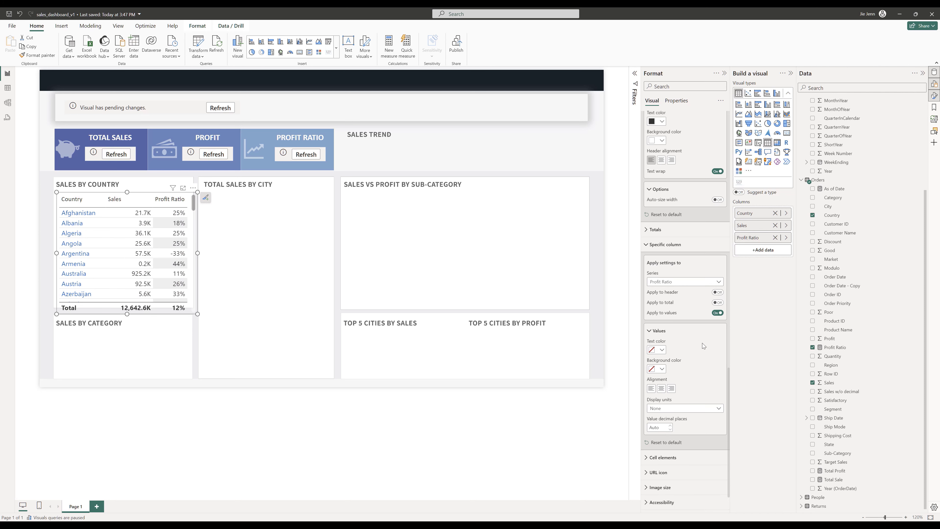
left_click(661, 370)
left_click(657, 394)
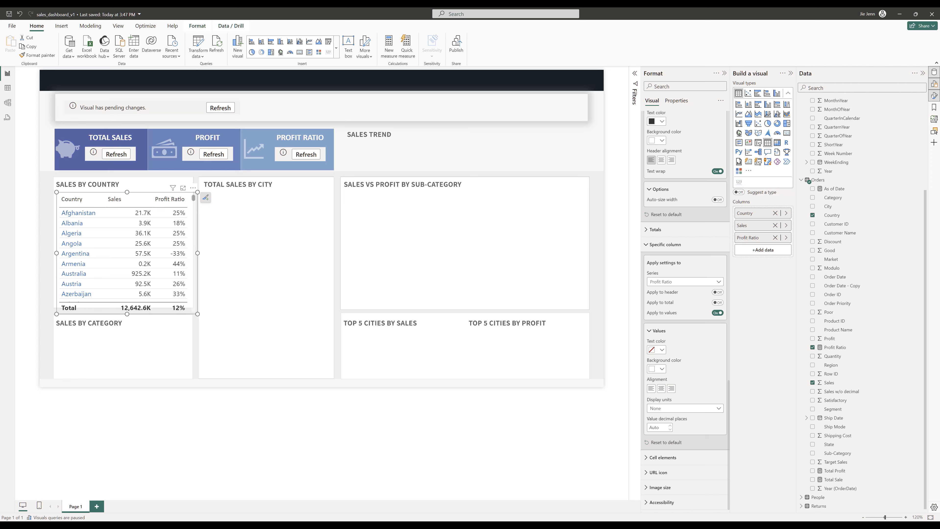
left_click(647, 245)
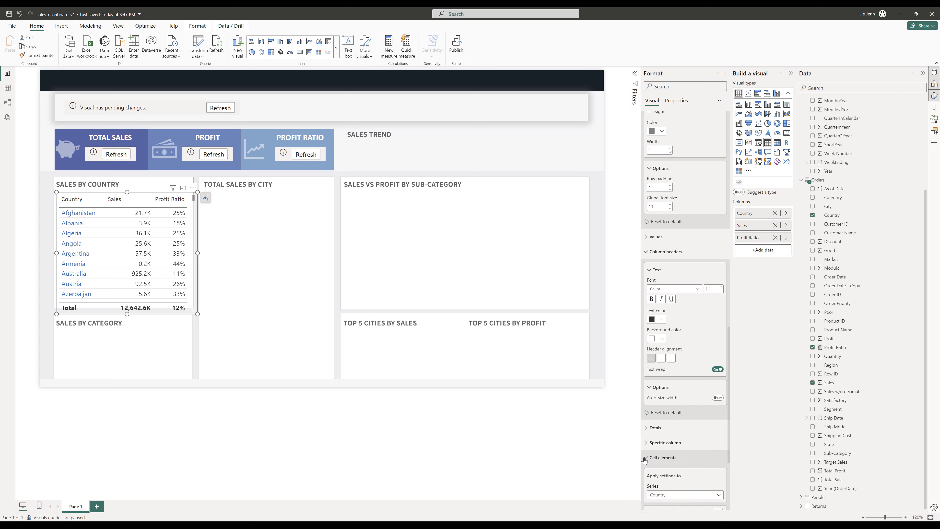
- Apply gradient conditional font color to the Sales values, from dark red for lowest to dark teal for highest, and refresh the table
left_click(646, 458)
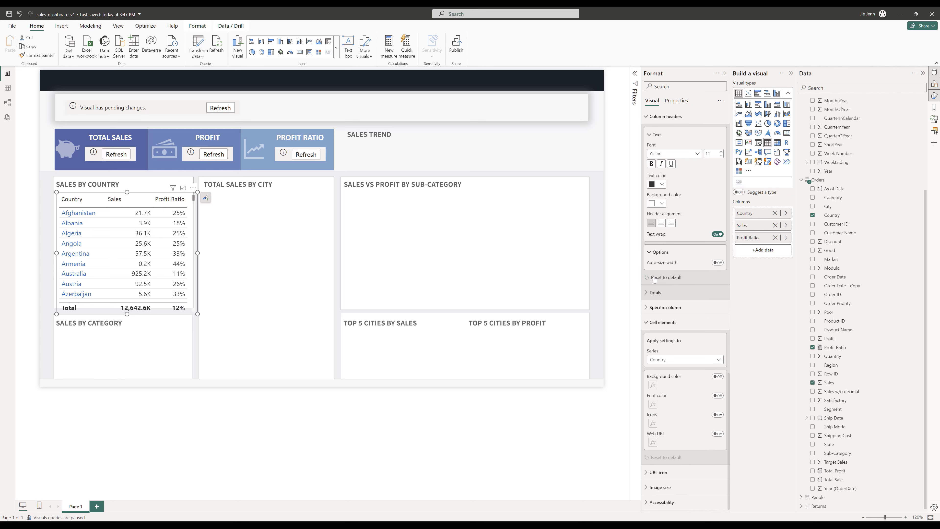
left_click(646, 117)
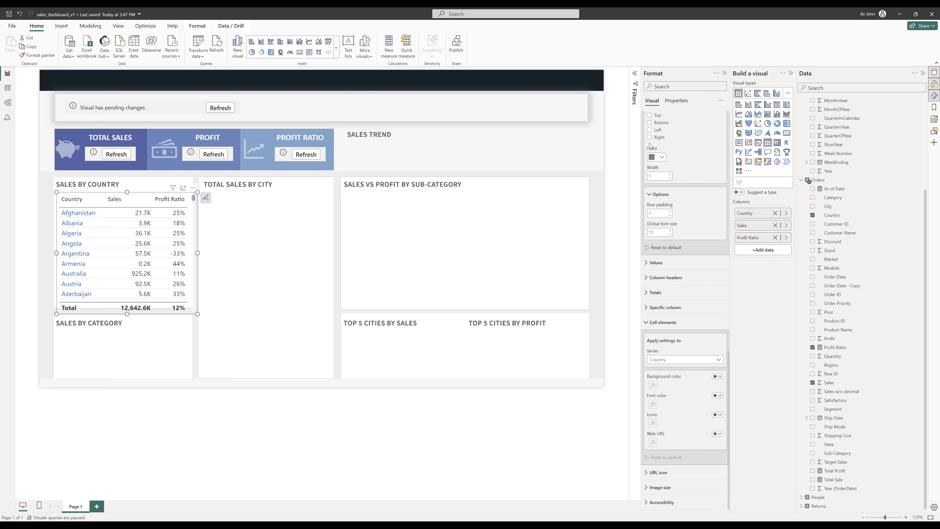
scroll(651, 117, "up", 10)
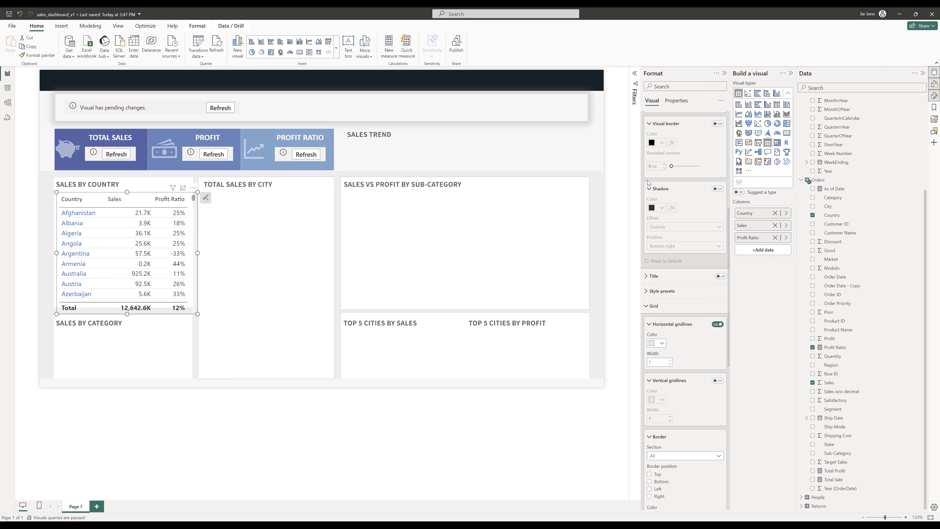
scroll(648, 187, "up", 5)
left_click(646, 118)
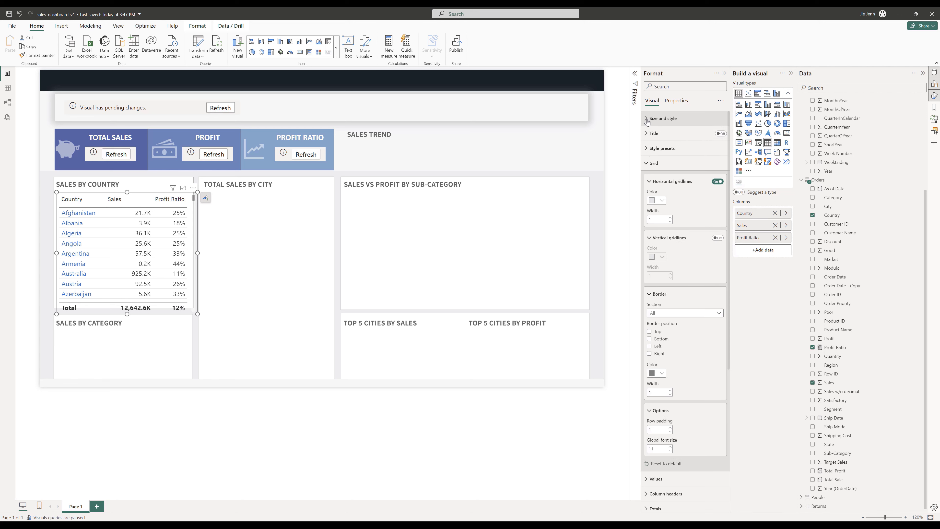
scroll(683, 356, "down", 6)
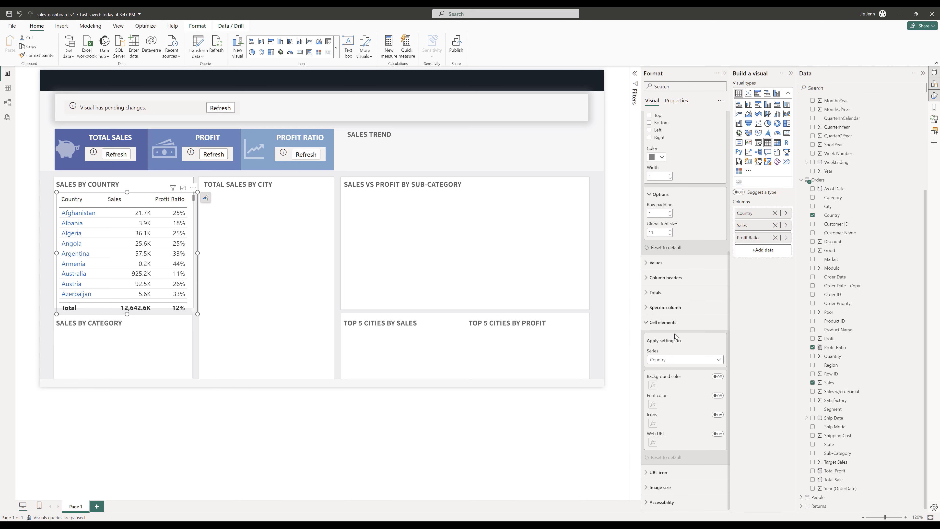
left_click(679, 362)
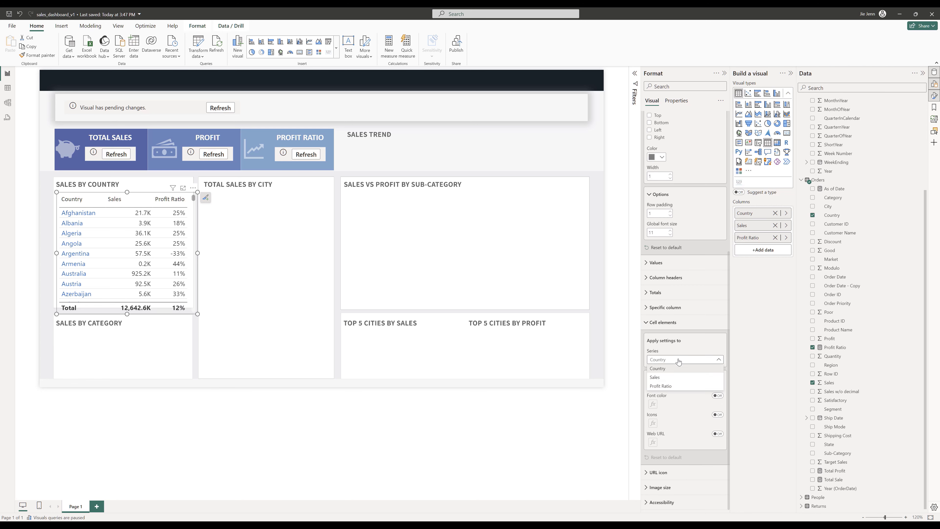
left_click(670, 380)
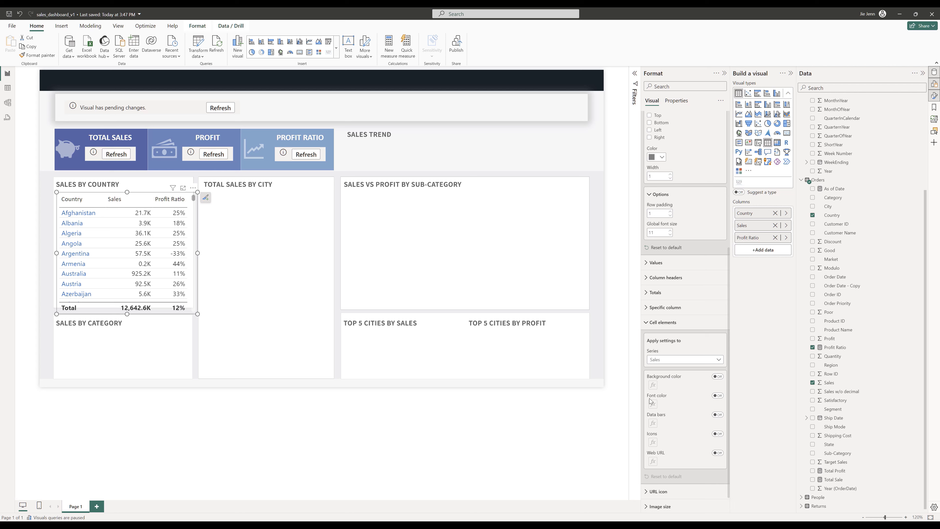
left_click(717, 396)
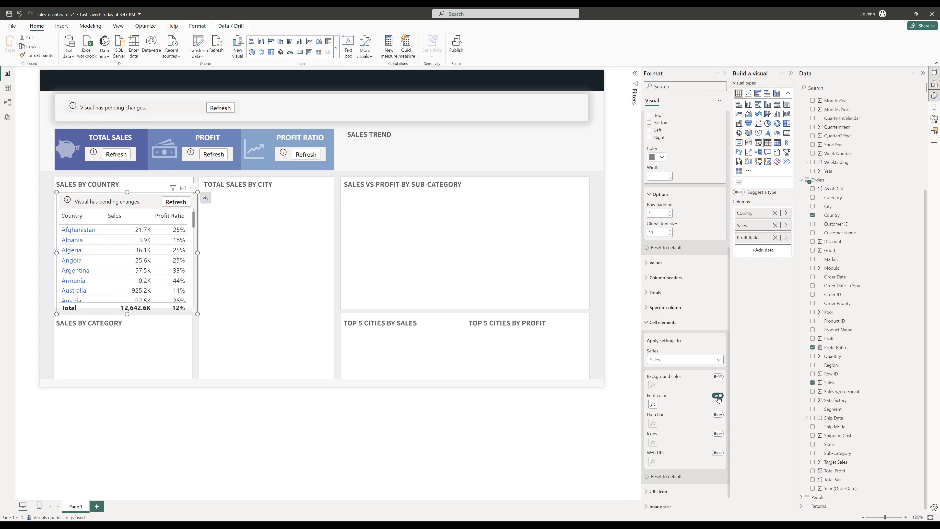
left_click(653, 405)
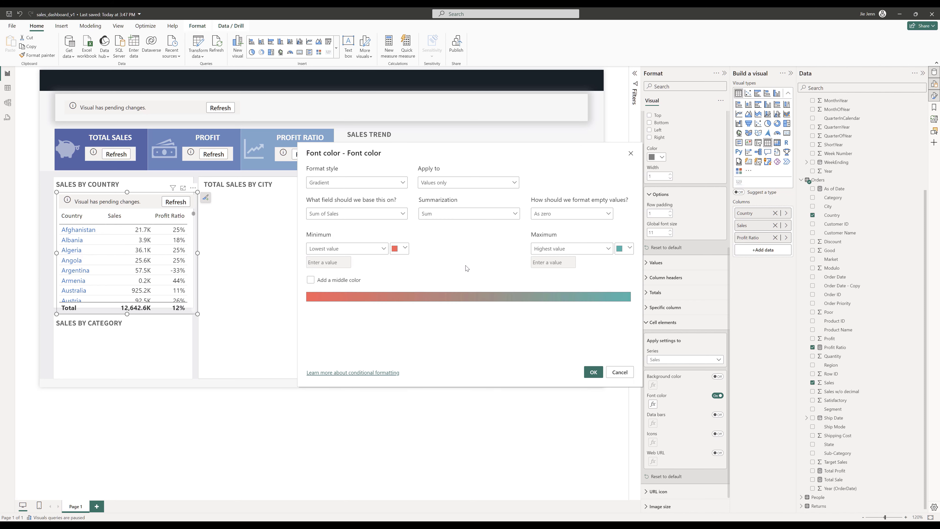
left_click(407, 251)
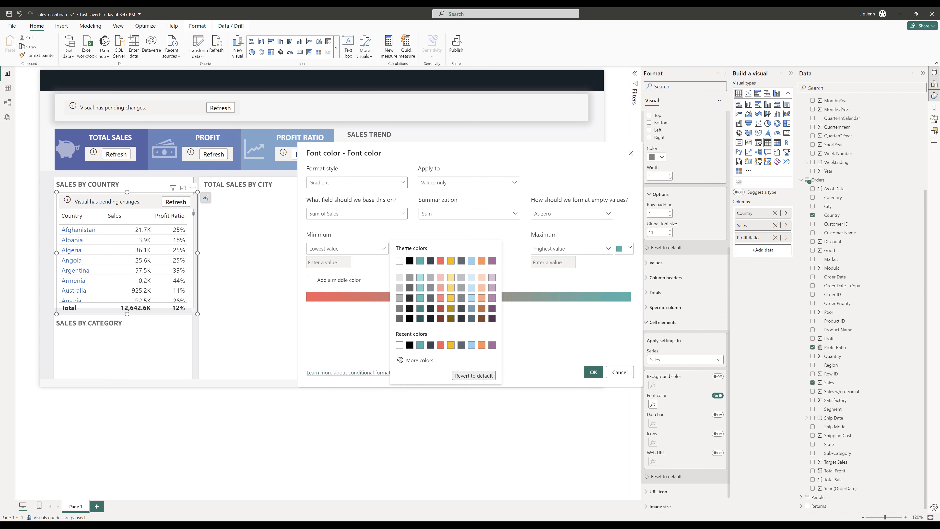
left_click(440, 308)
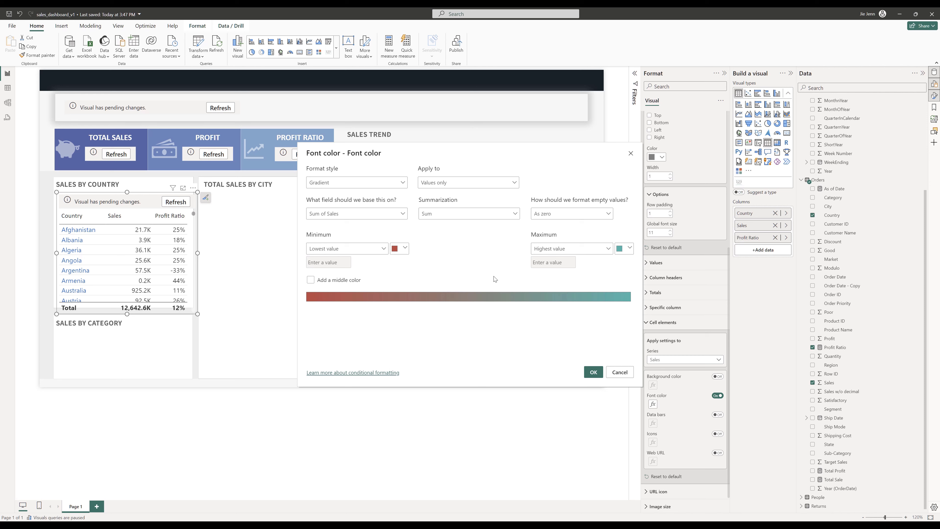
left_click(625, 248)
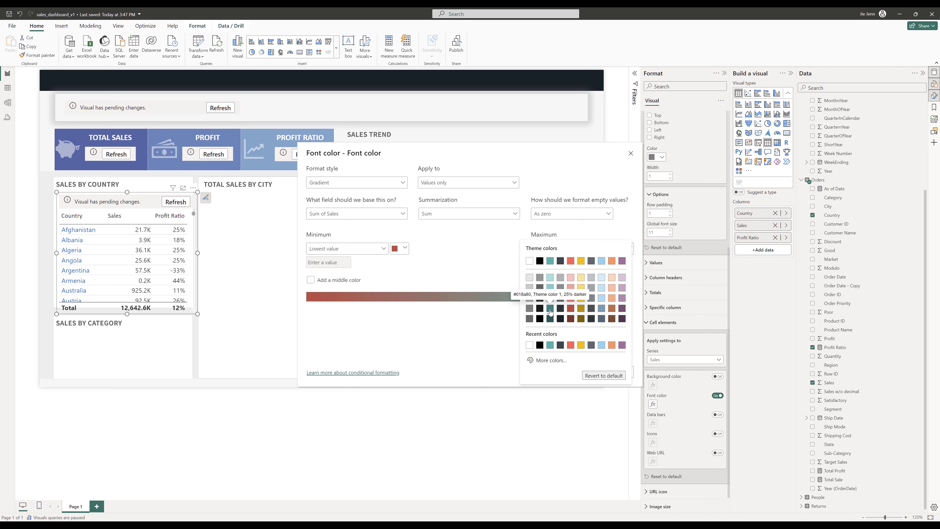
left_click(550, 313)
left_click(594, 373)
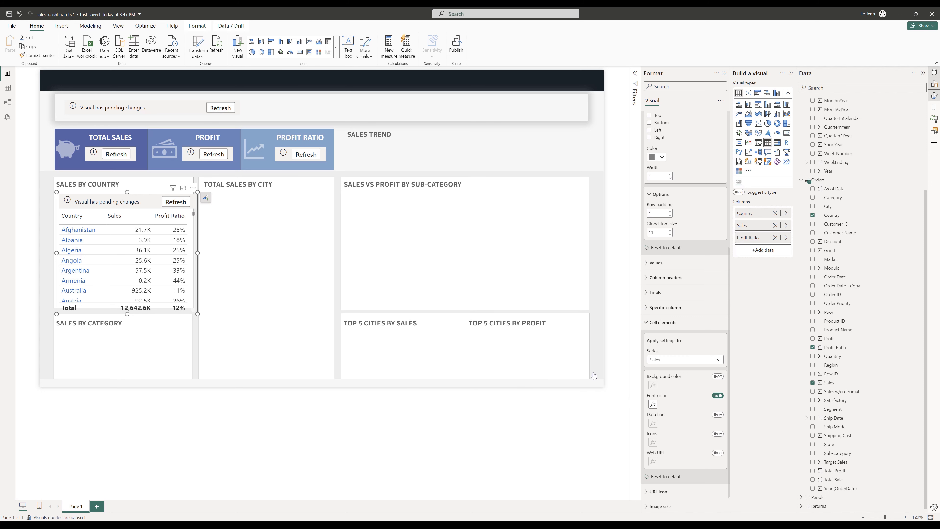
left_click(172, 202)
- Apply the same dark red to dark teal gradient font color to the Profit Ratio values and refresh the table
left_click(697, 358)
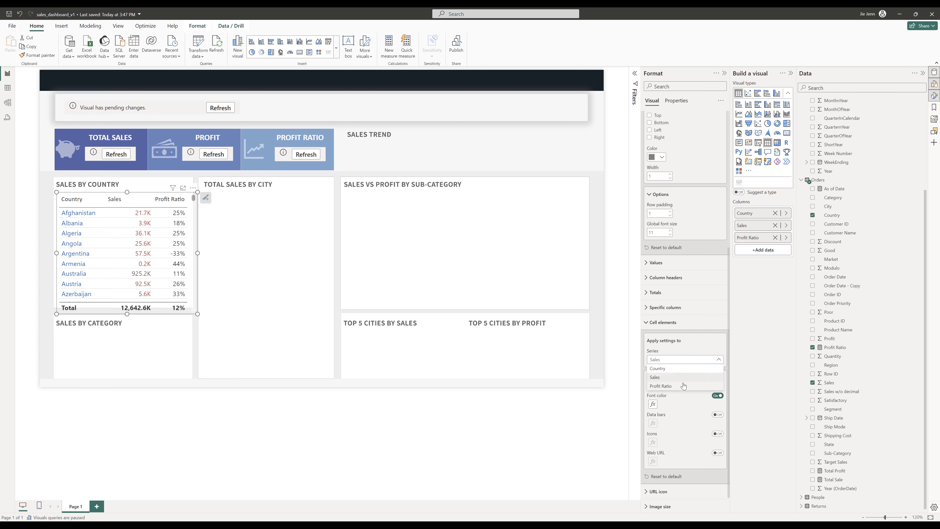
left_click(666, 387)
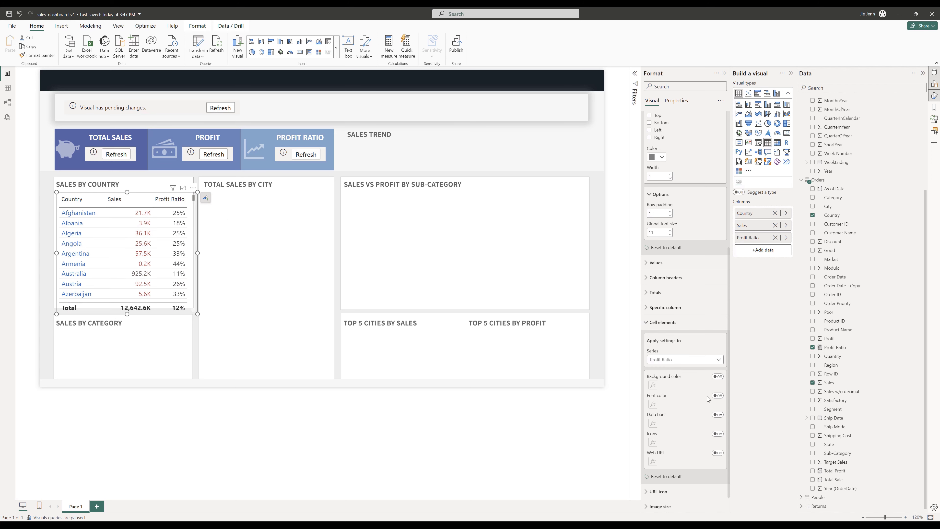
left_click(717, 395)
left_click(653, 405)
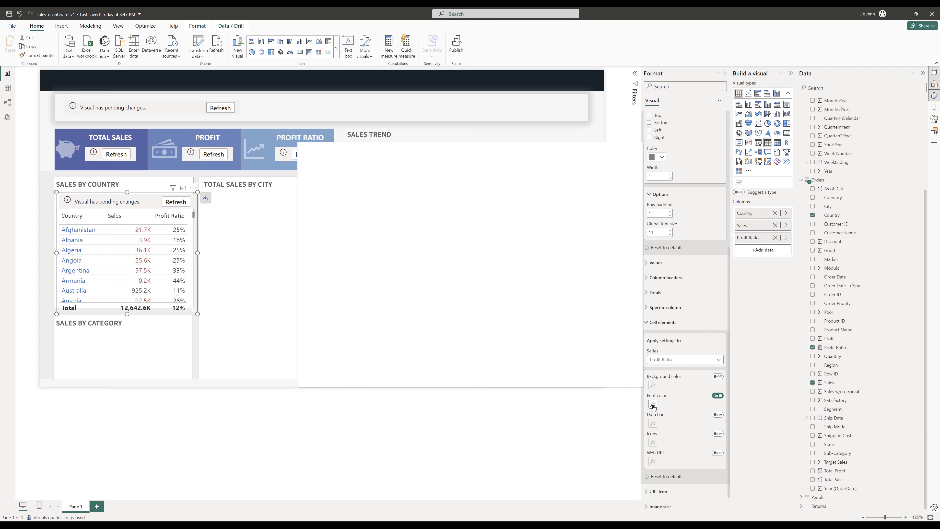
left_click(399, 248)
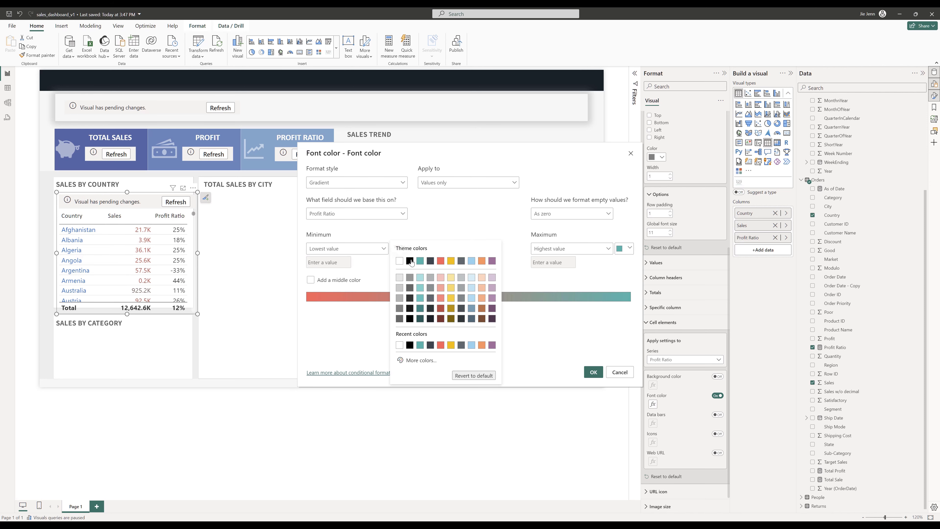
left_click(441, 309)
left_click(625, 248)
left_click(552, 309)
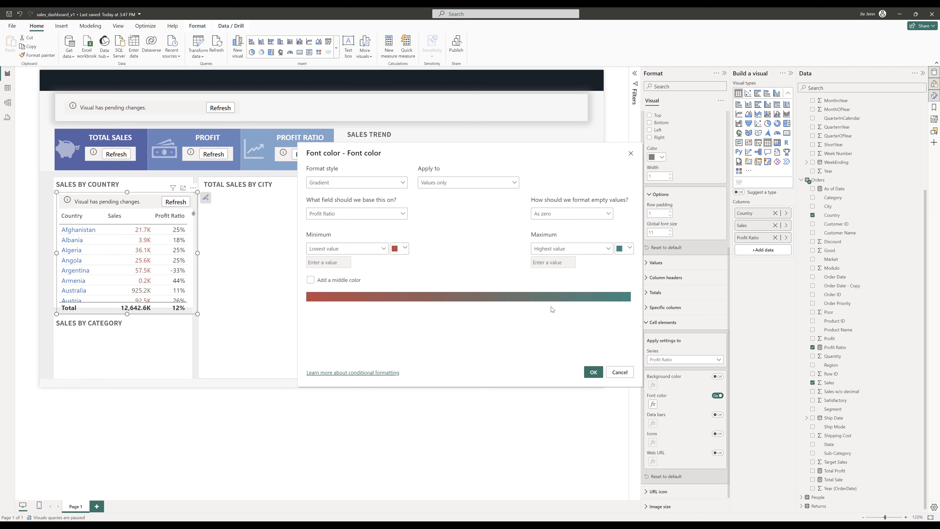
left_click(594, 372)
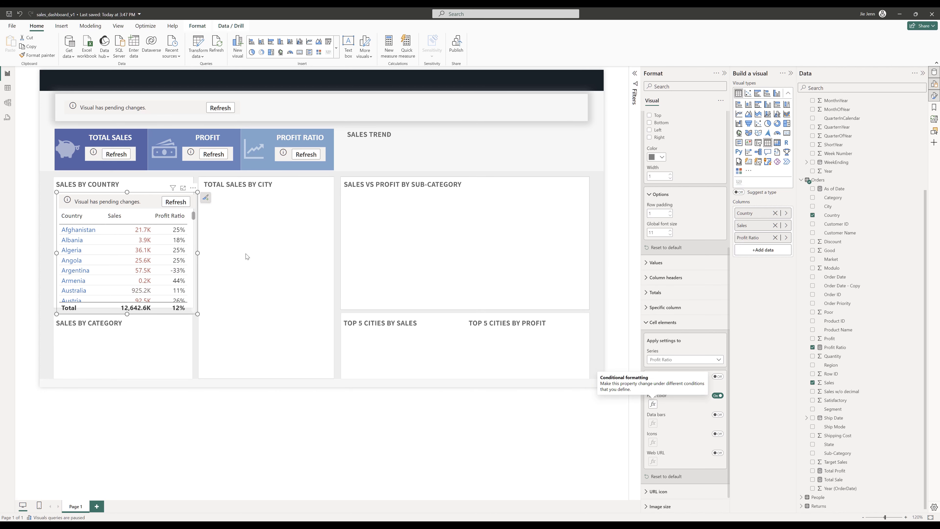
left_click(175, 202)
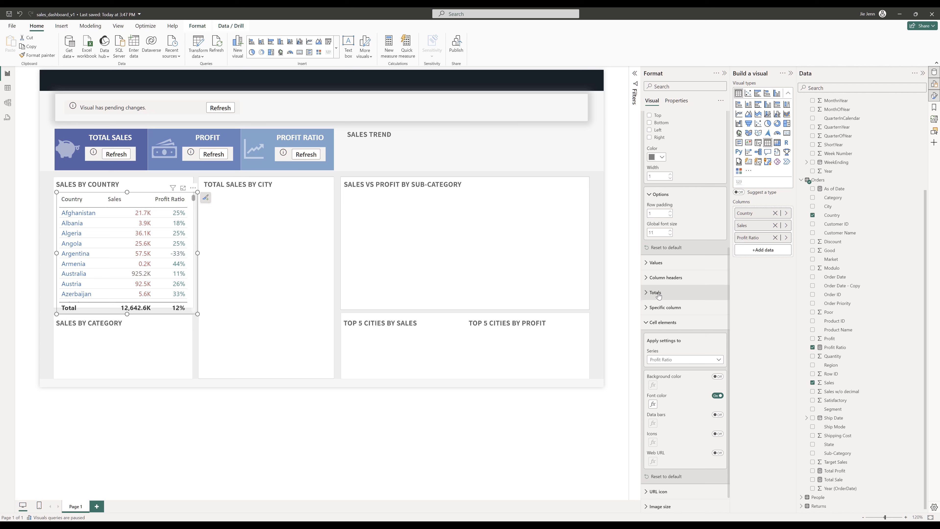
- Turn off the totals row in the Sales by Country table
left_click(647, 294)
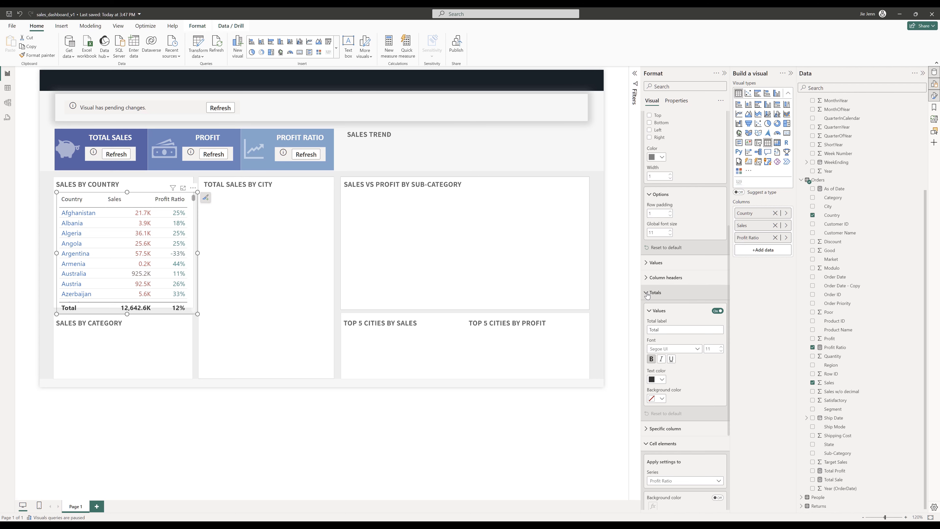
left_click(720, 312)
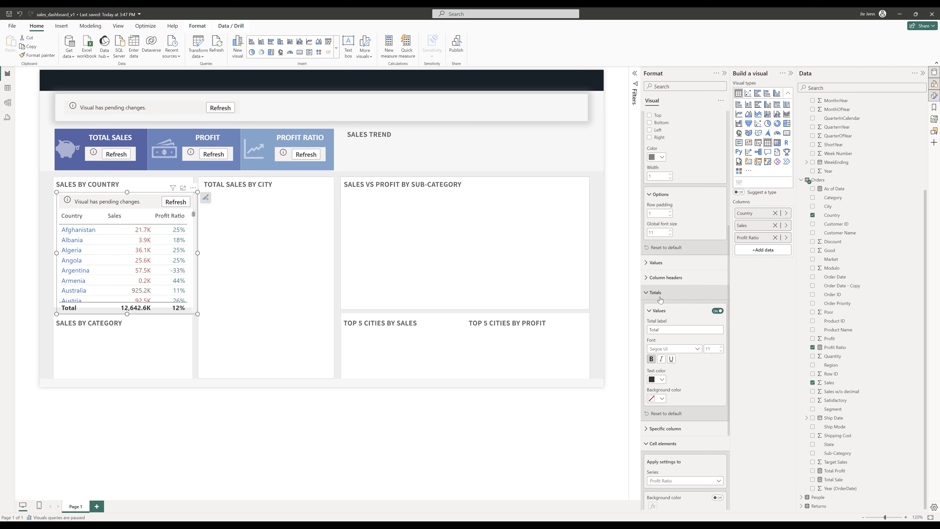
left_click(174, 202)
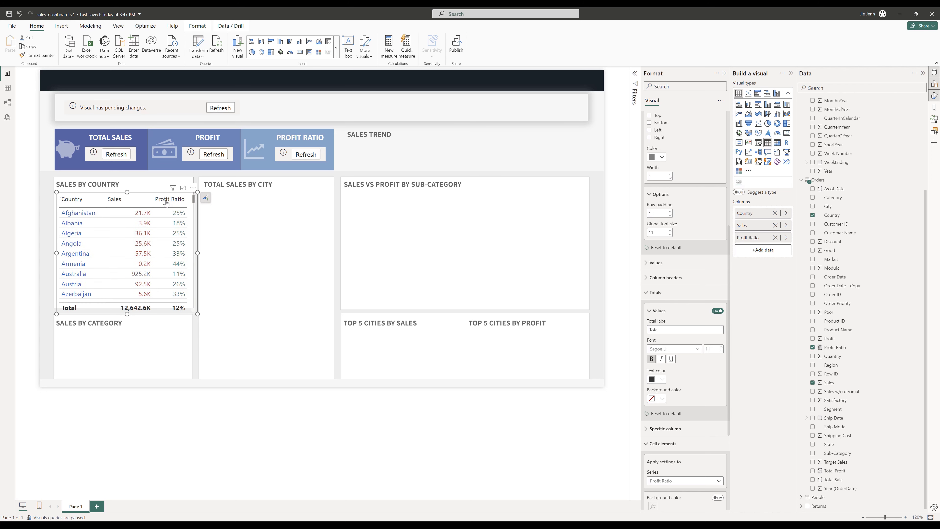
left_click(718, 310)
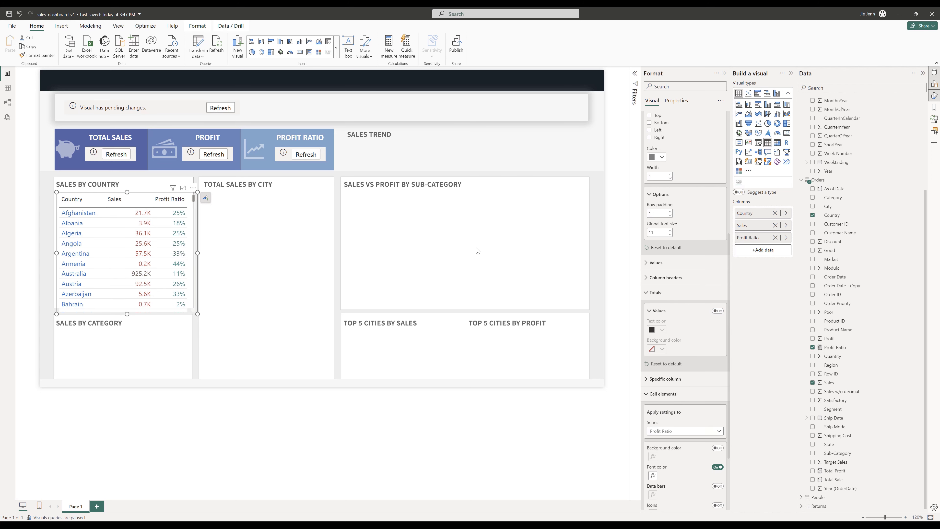
- Refresh the Total Sales, Profit and Profit Ratio KPI cards
left_click(117, 153)
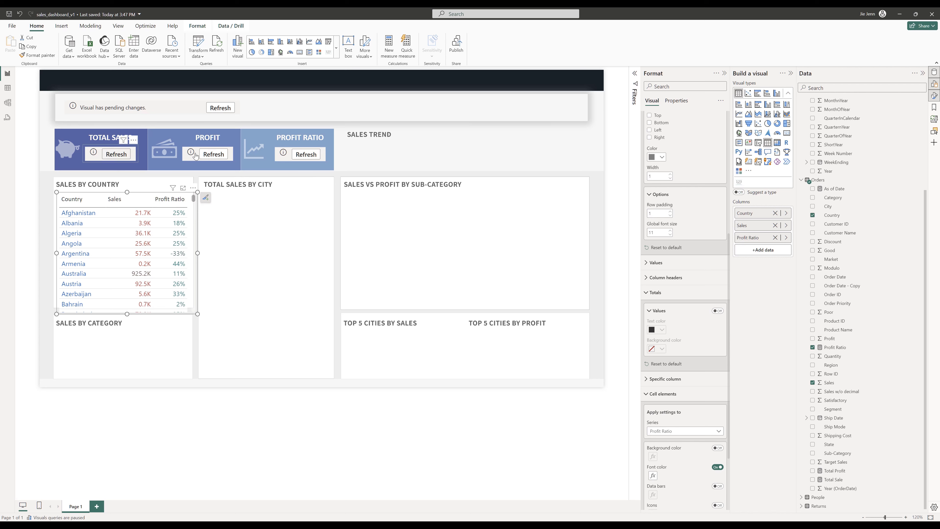
left_click(212, 154)
left_click(306, 154)
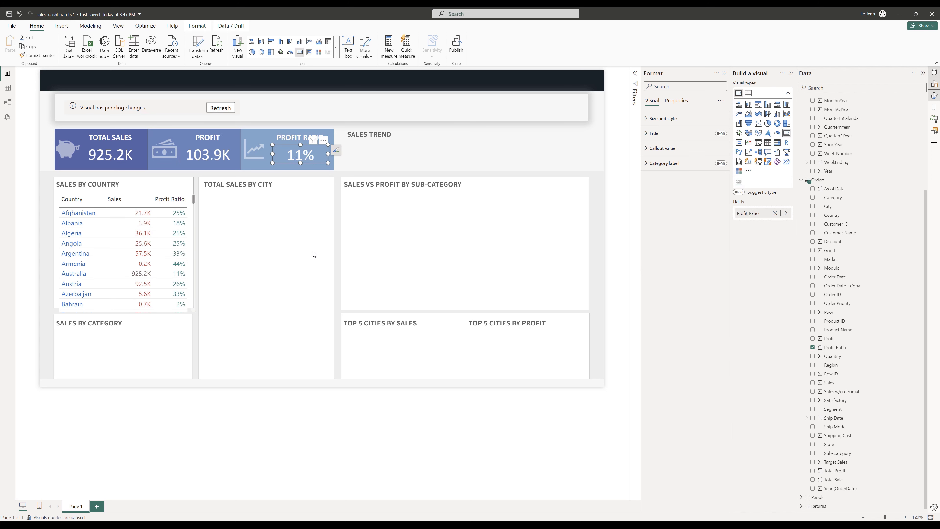
- Set the table's column header font size to 10
left_click(139, 196)
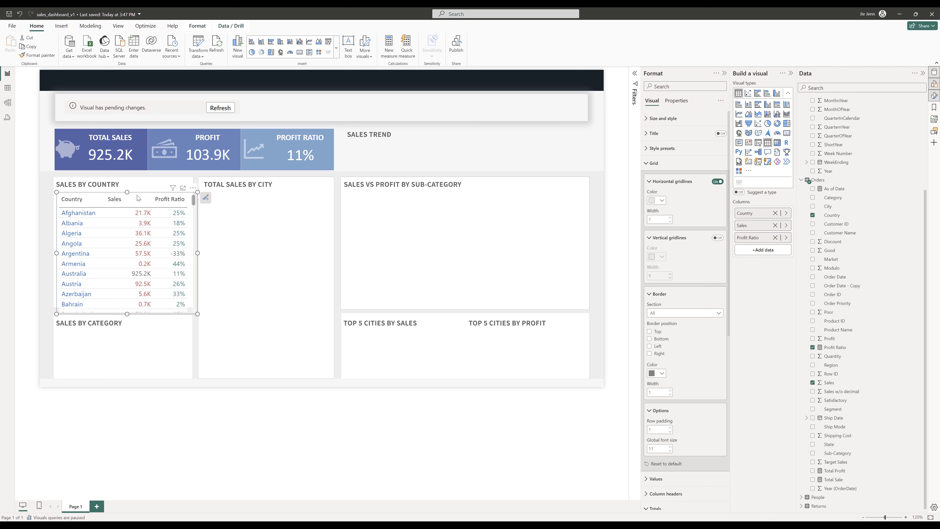
scroll(692, 260, "down", 3)
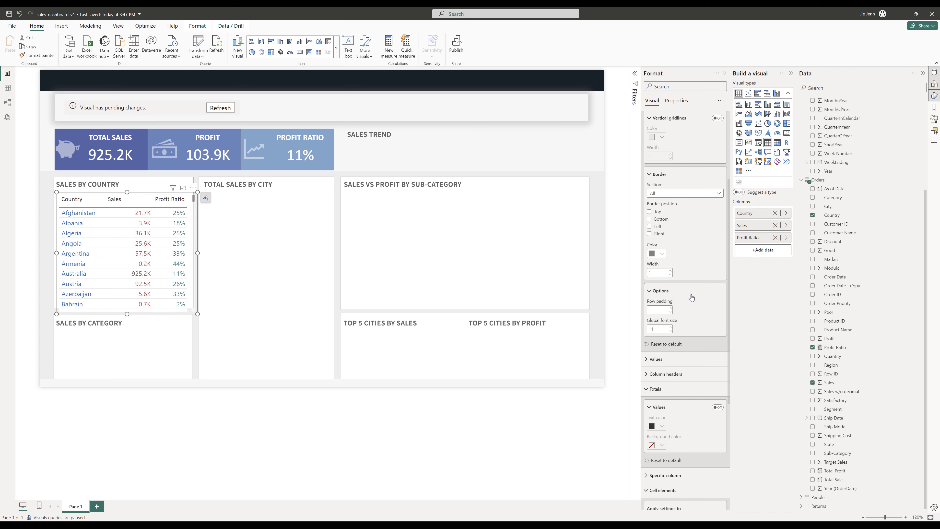
left_click(666, 373)
scroll(663, 334, "down", 3)
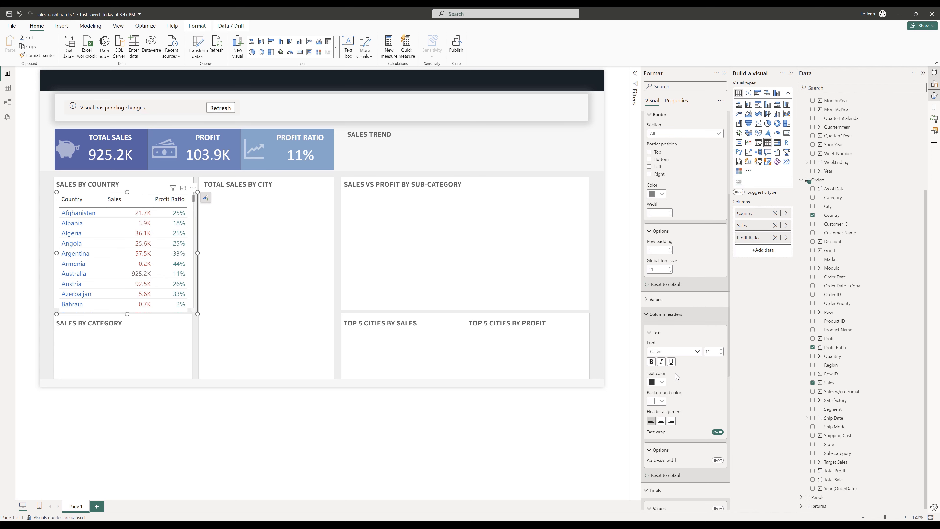
left_click(652, 302)
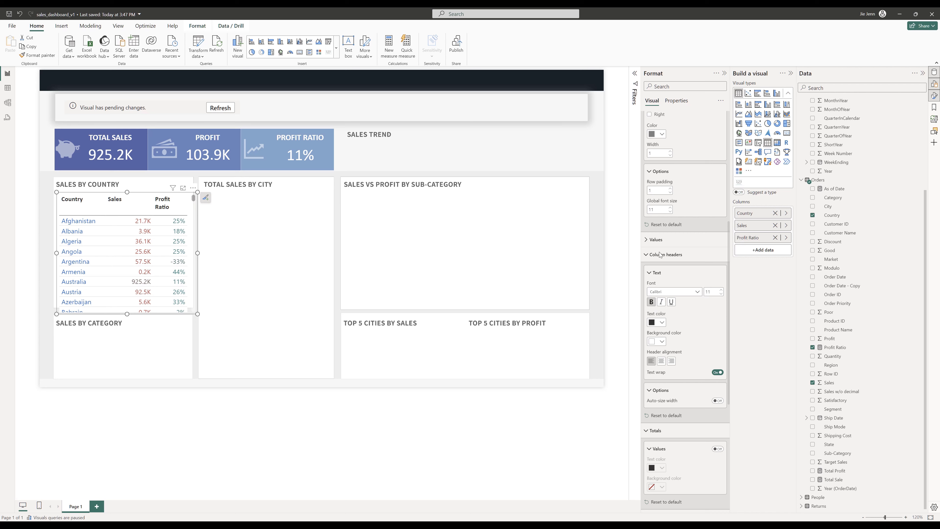
left_click(721, 294)
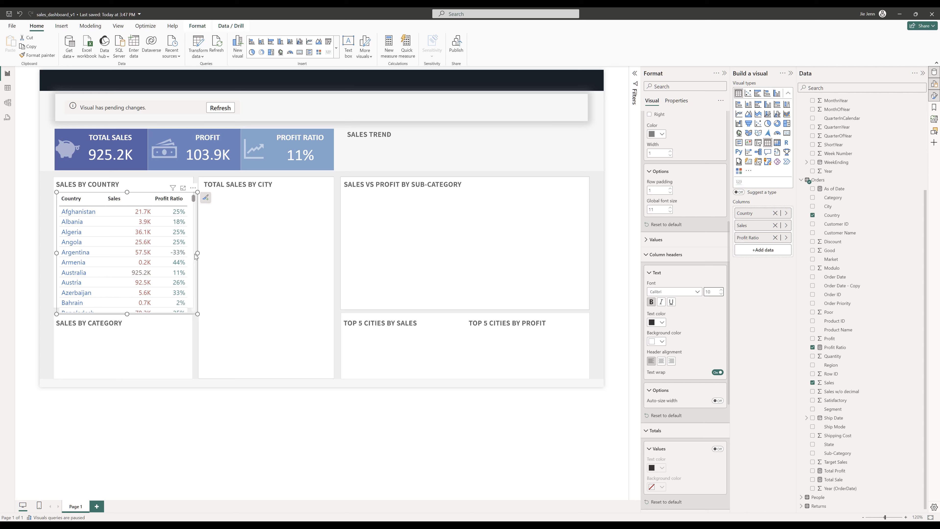
- Resize the Sales by Country table to fit inside its panel
left_click_drag(197, 254, 194, 253)
left_click_drag(126, 314, 126, 307)
left_click_drag(57, 251, 56, 254)
key("Escape")
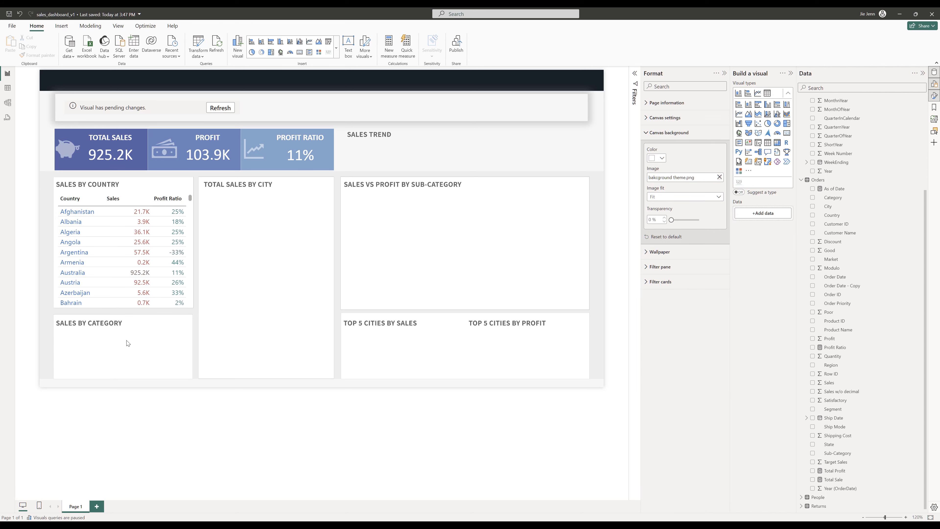
- Duplicate the table and move the copy into the Sales by Category panel
left_click(144, 195)
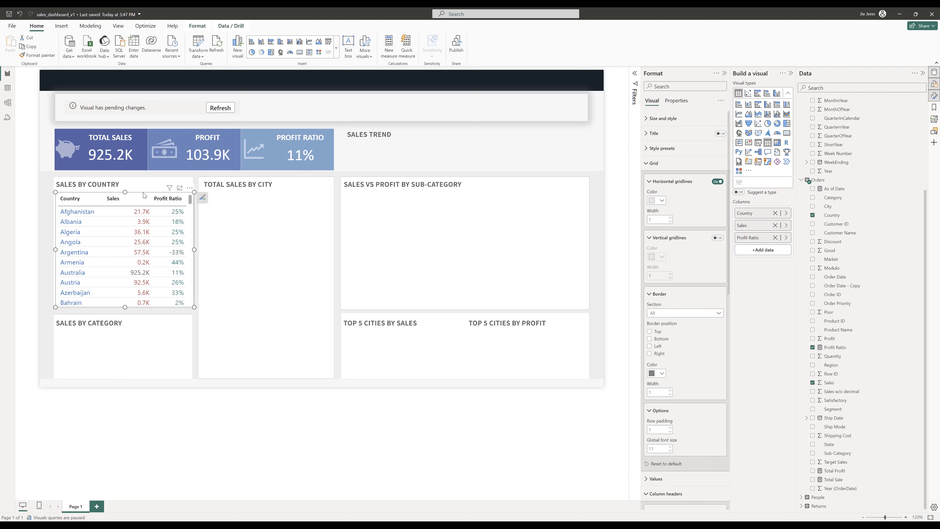
key("ctrl+c")
key("ctrl+v")
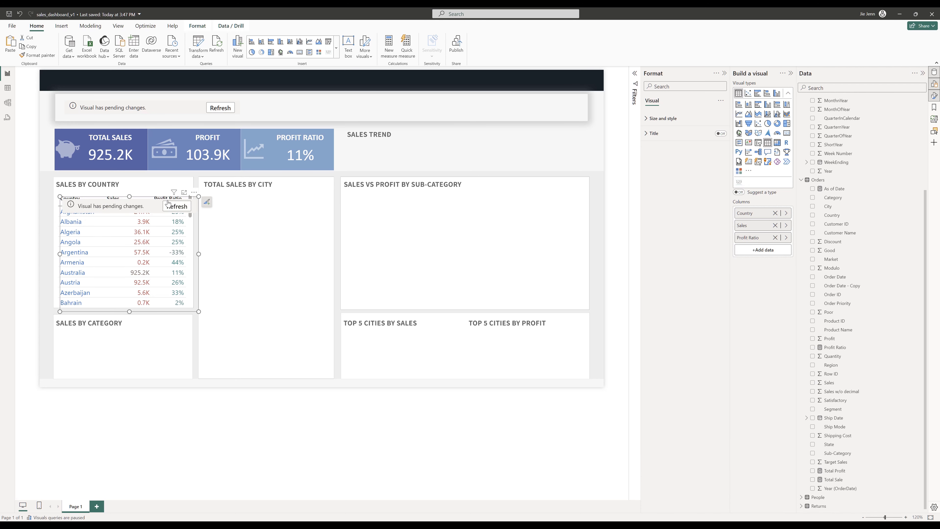
left_click_drag(156, 201, 195, 328)
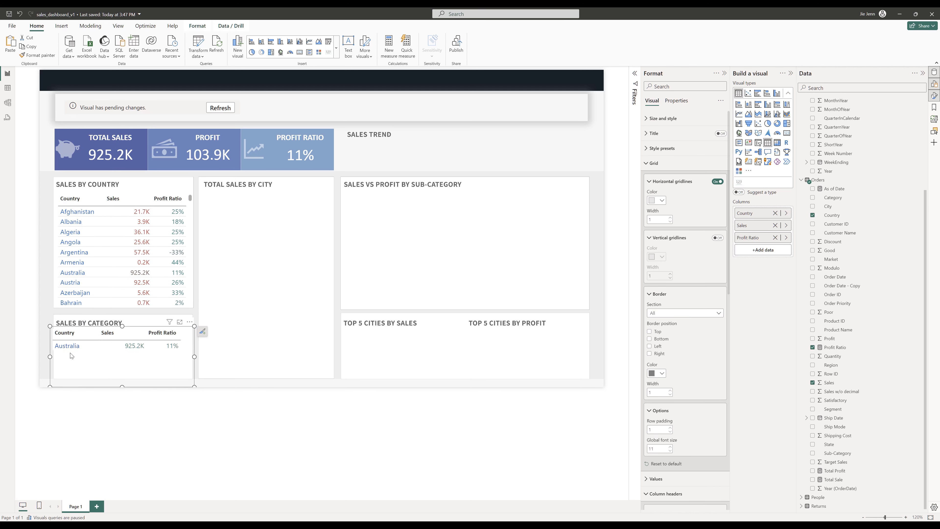
- Shrink the copied table and replace its Country column with Category as the first column, then refresh it
left_click_drag(125, 386, 127, 375)
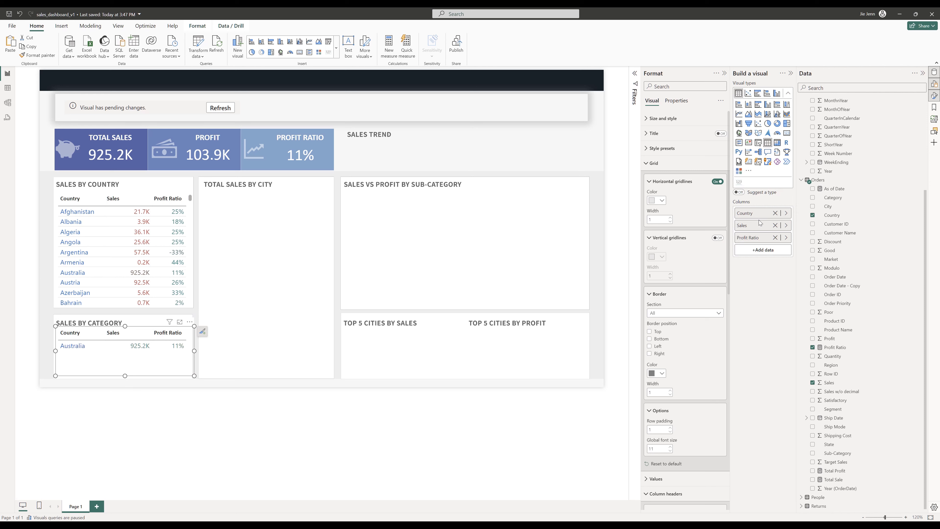
left_click(775, 214)
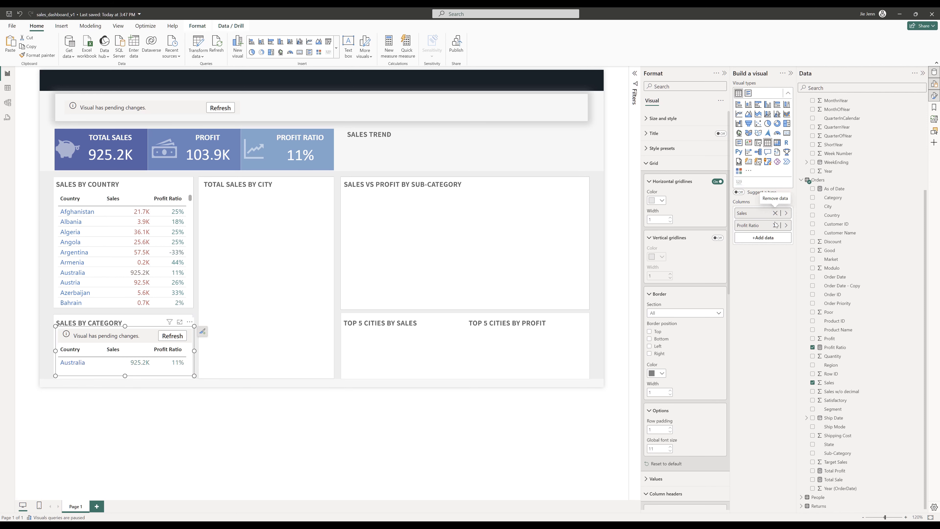
left_click(768, 241)
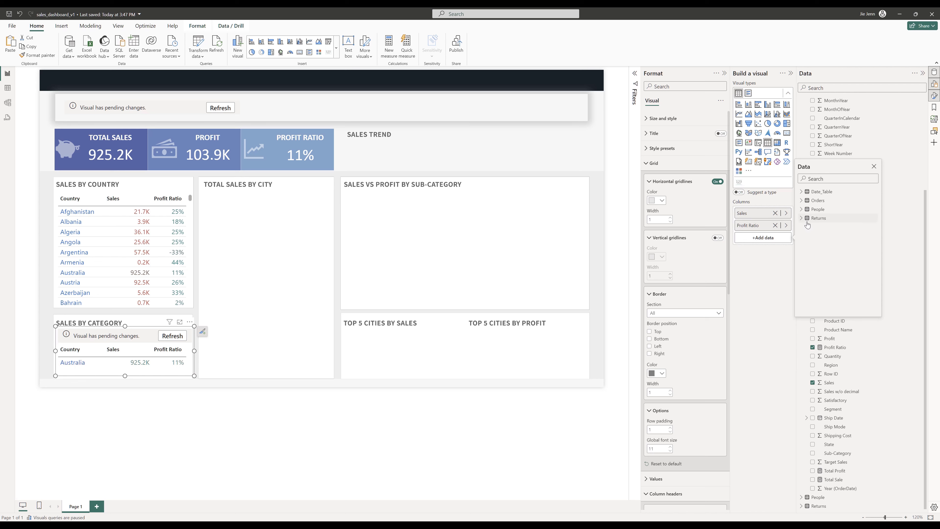
left_click(801, 201)
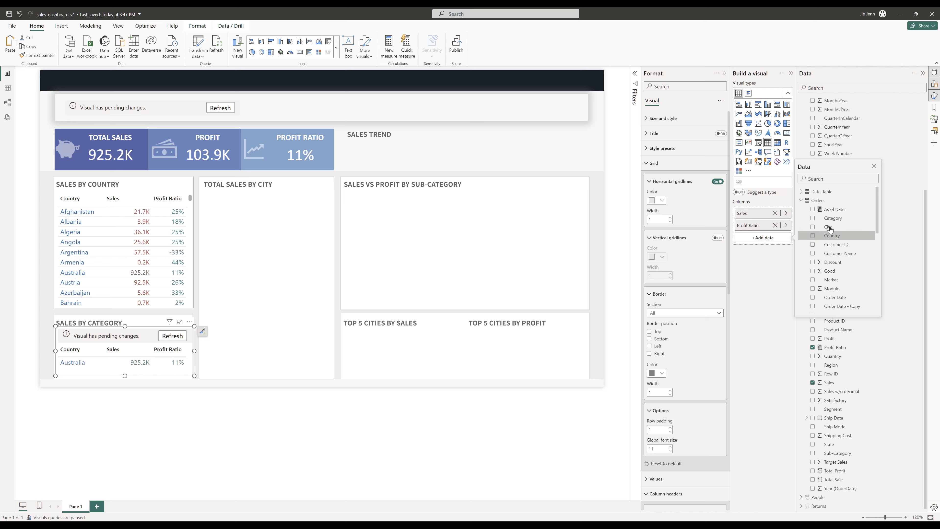
left_click(813, 218)
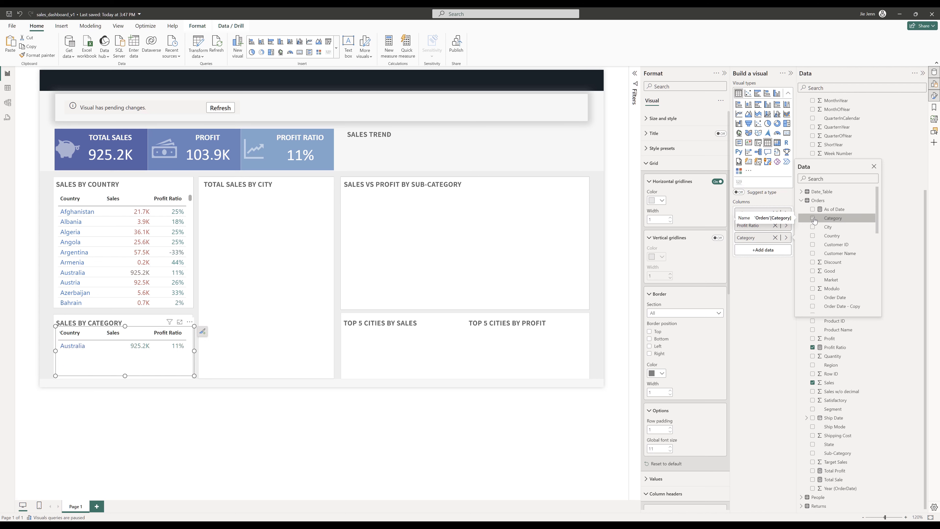
left_click(755, 242)
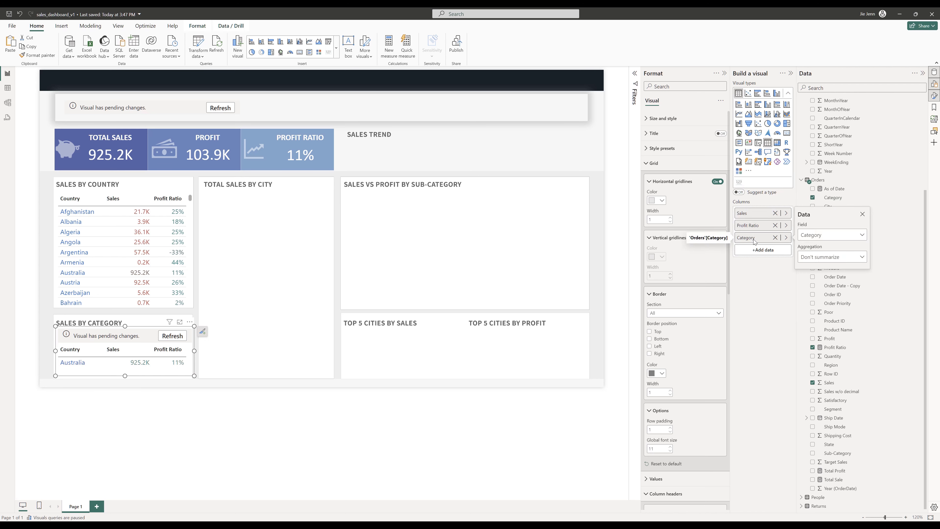
left_click_drag(783, 238, 772, 210)
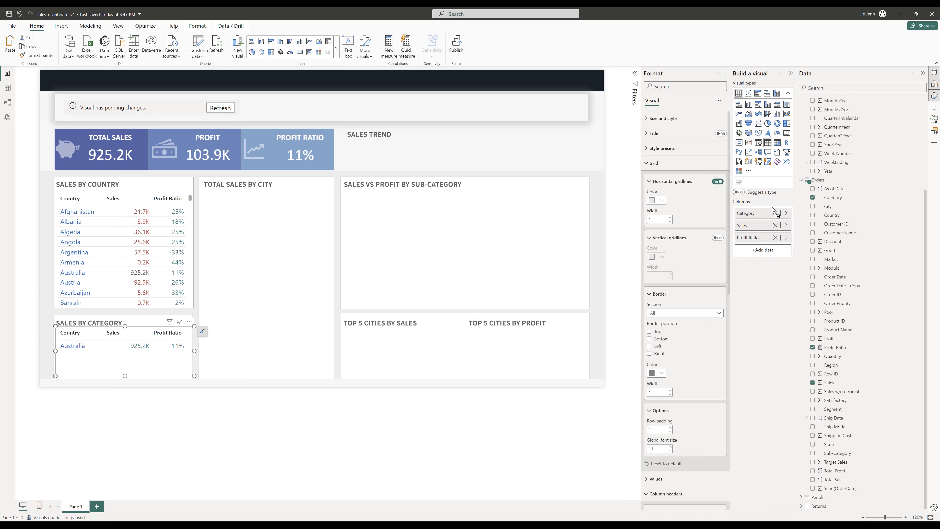
left_click(163, 336)
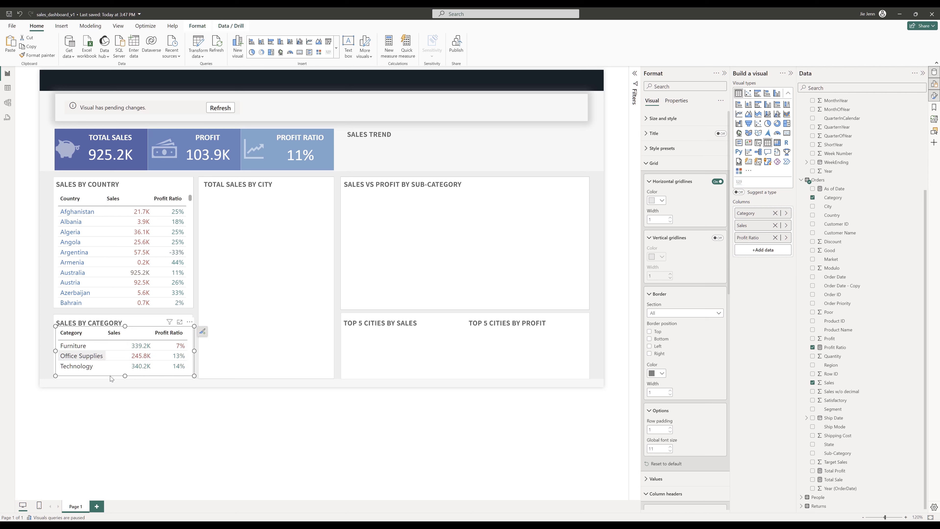
- Colour the Category column's values blue in the Sales by Category table
left_click(294, 491)
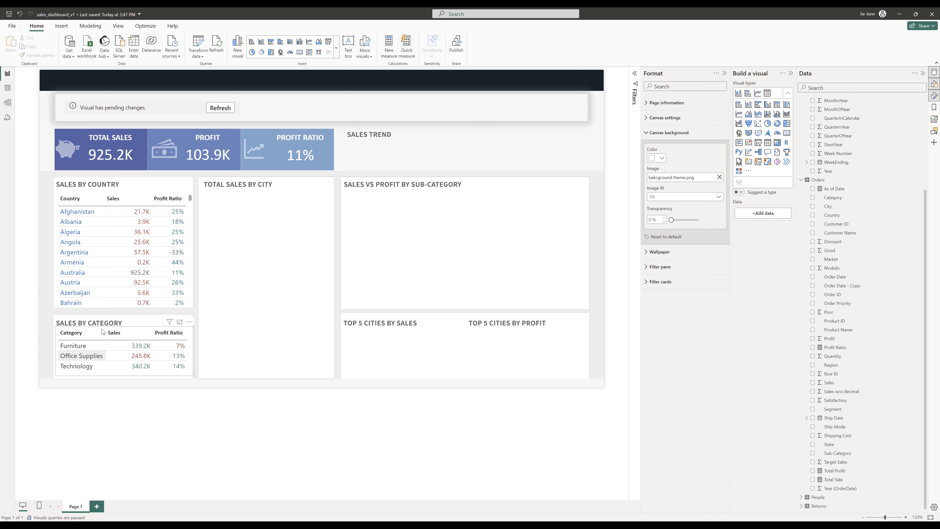
left_click(141, 331)
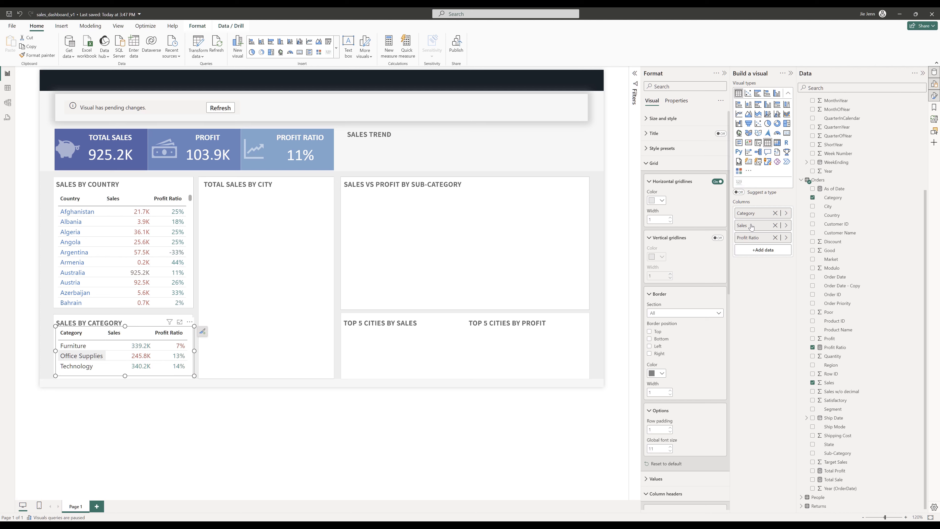
scroll(693, 340, "down", 10)
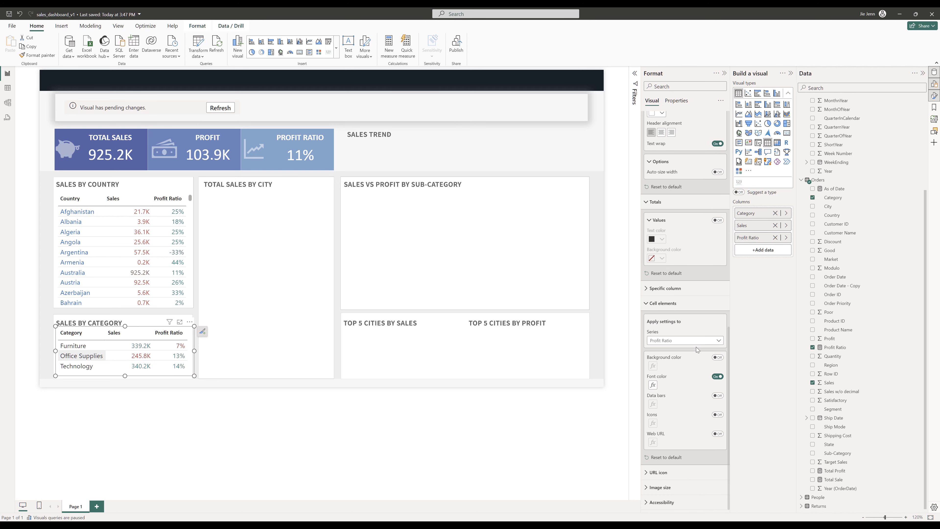
left_click(678, 289)
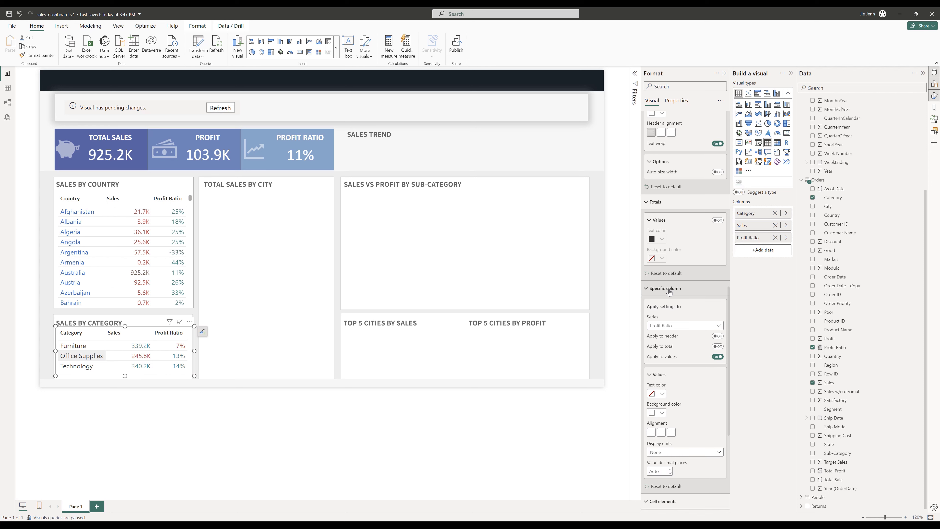
left_click(662, 393)
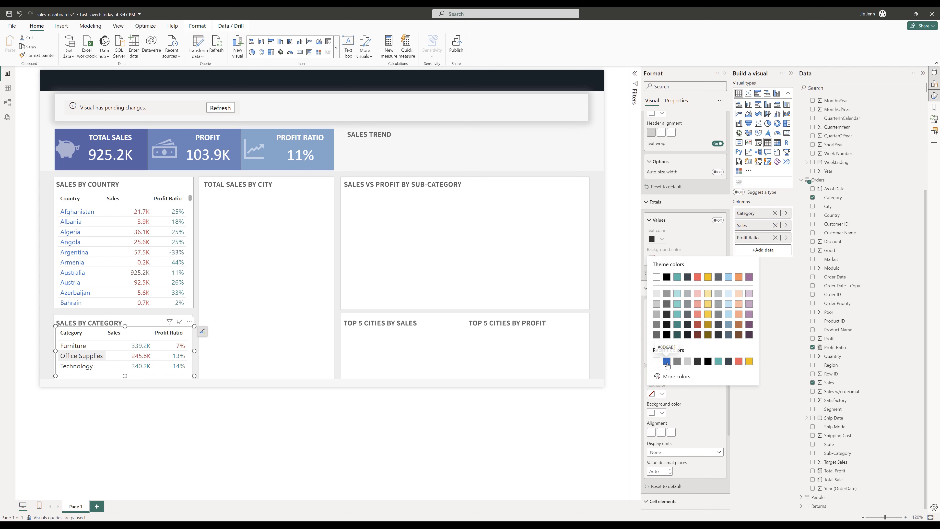
left_click(667, 361)
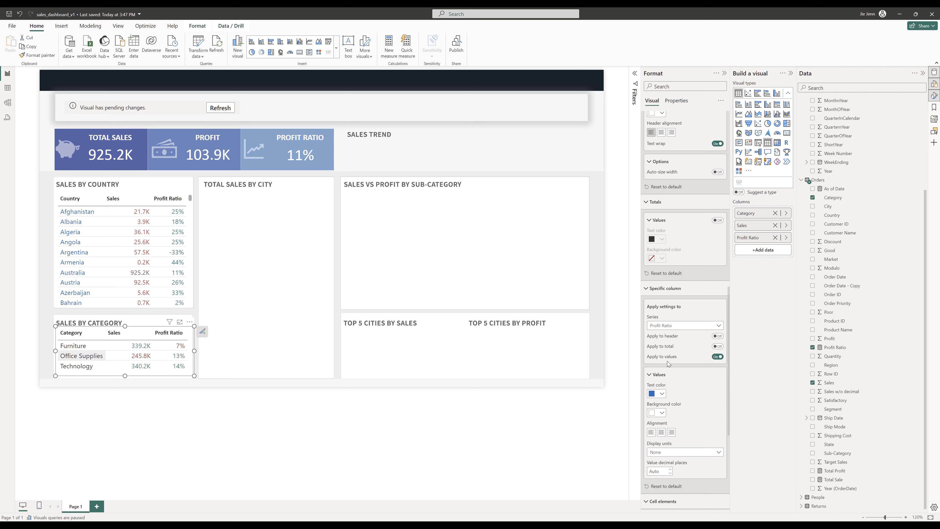
left_click(682, 327)
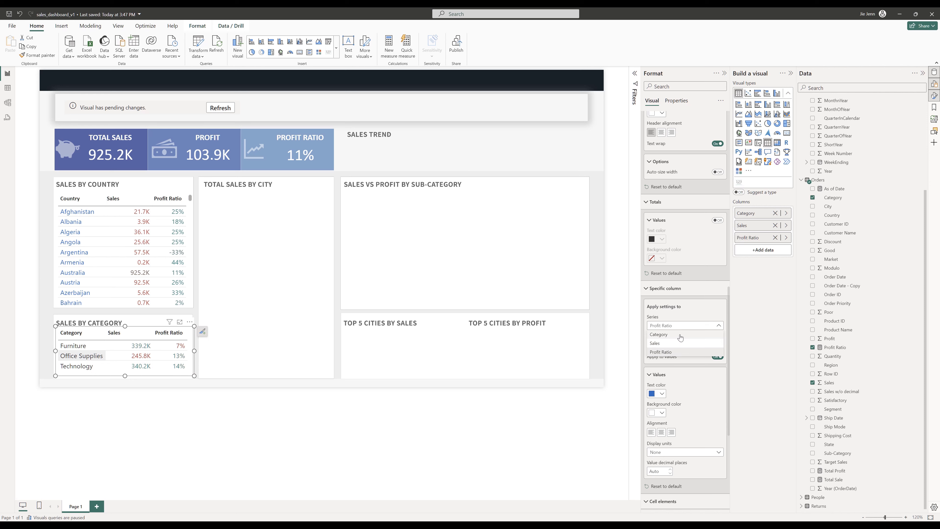
left_click(680, 337)
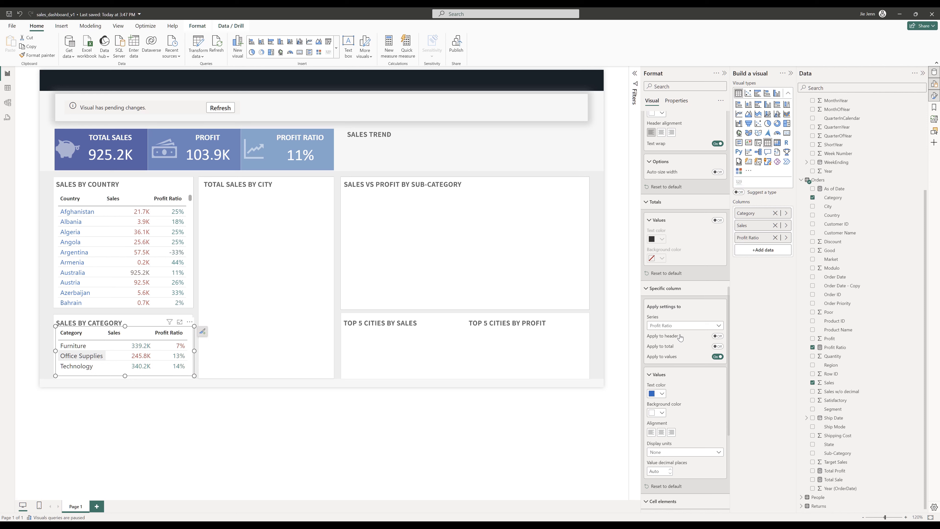
left_click(662, 394)
left_click(656, 365)
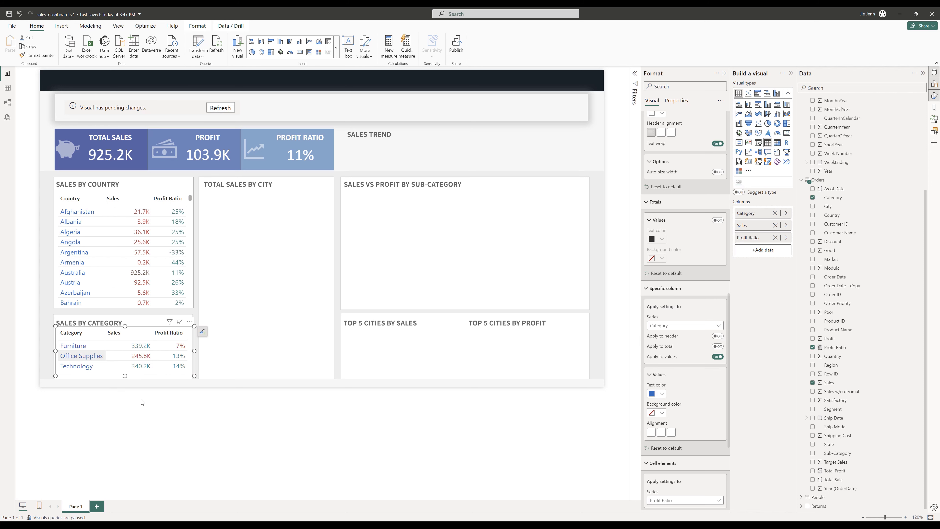
left_click(134, 383)
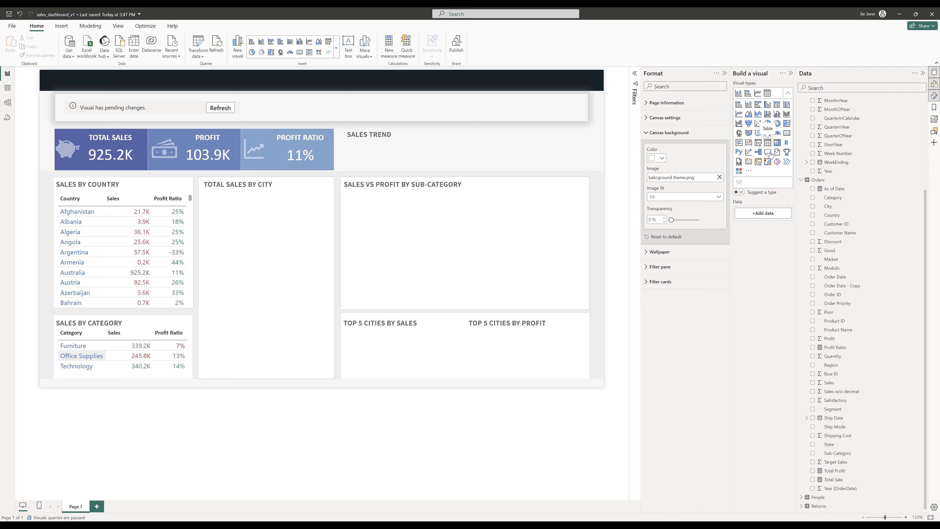
- Insert an Azure map visual and resize it to fill the Total Sales by City panel
left_click(335, 48)
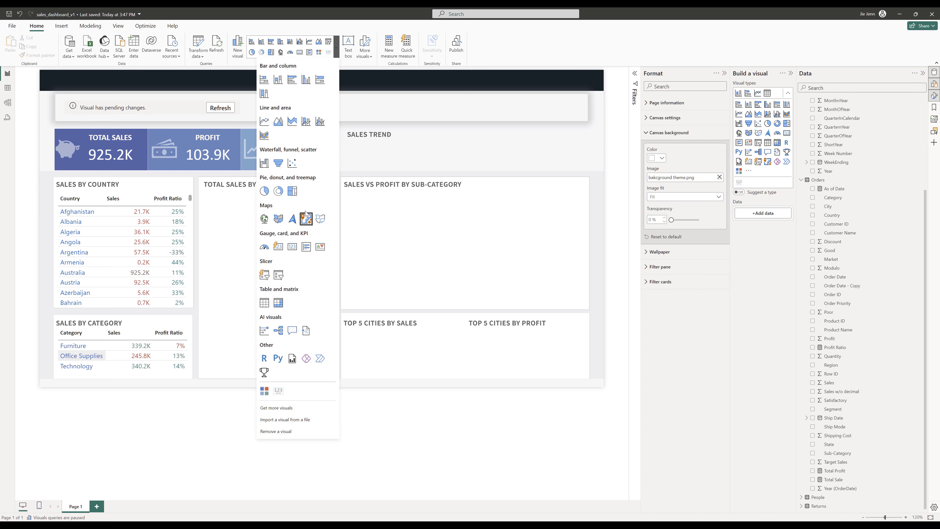
left_click(293, 220)
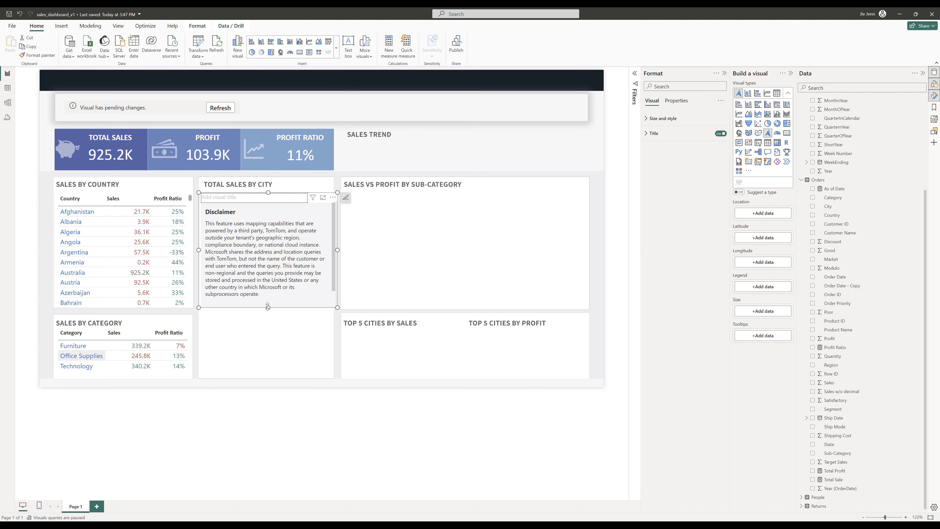
left_click_drag(268, 308, 263, 377)
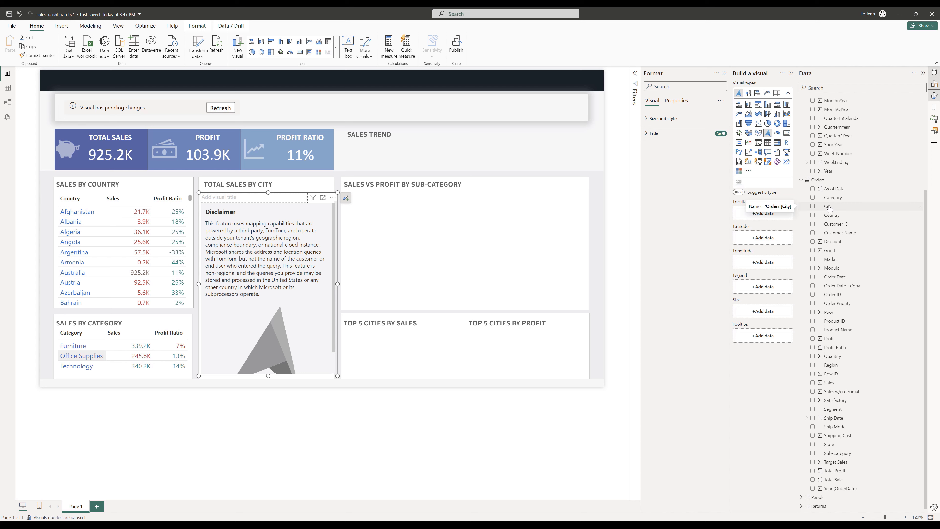
- Add City as the map's location and Sales as its bubble size, then refresh the map
left_click_drag(829, 208, 752, 215)
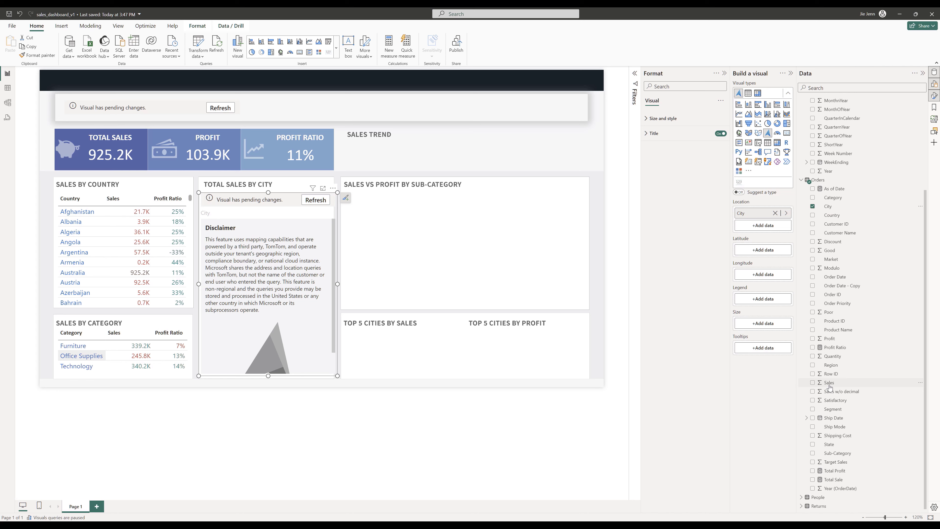
left_click_drag(830, 387, 768, 326)
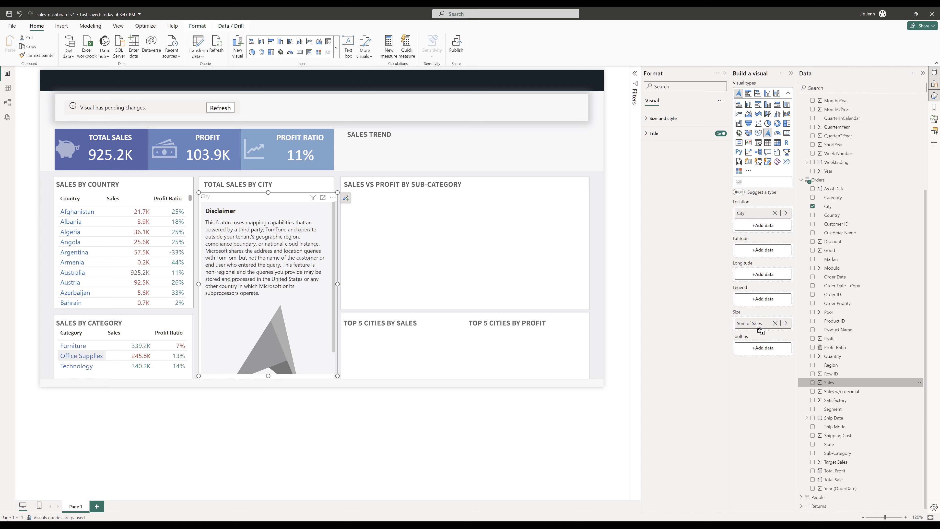
left_click(314, 200)
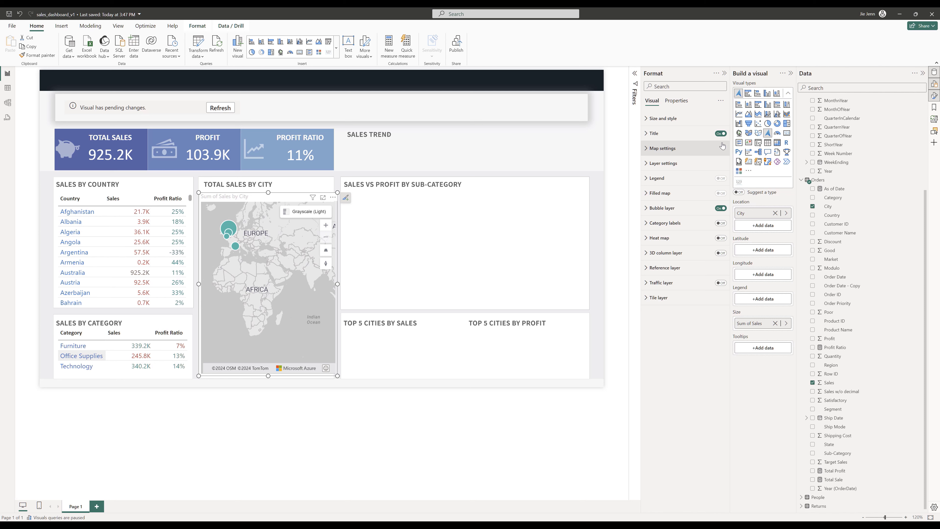
- Hide the map's title, set its style to Road, and turn off the style picker and navigation controls
left_click(718, 134)
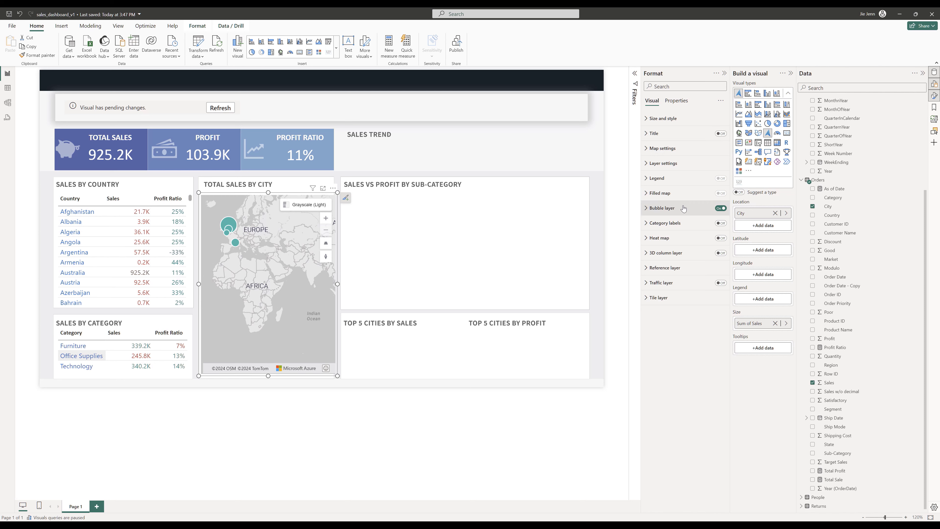
left_click(645, 150)
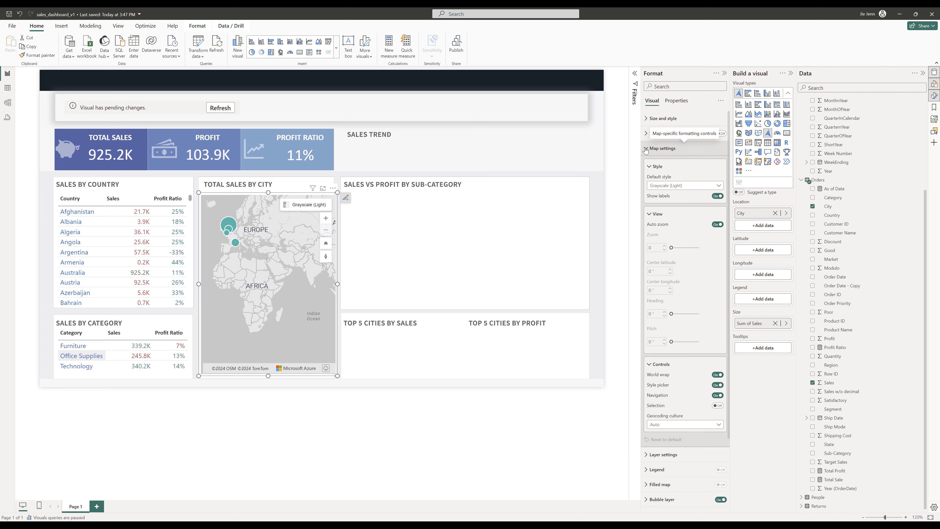
left_click(690, 187)
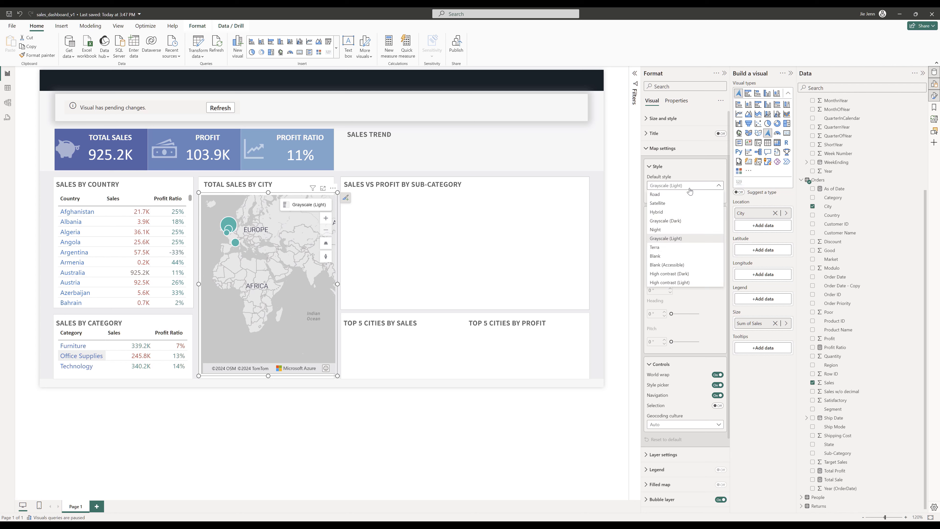
left_click(668, 194)
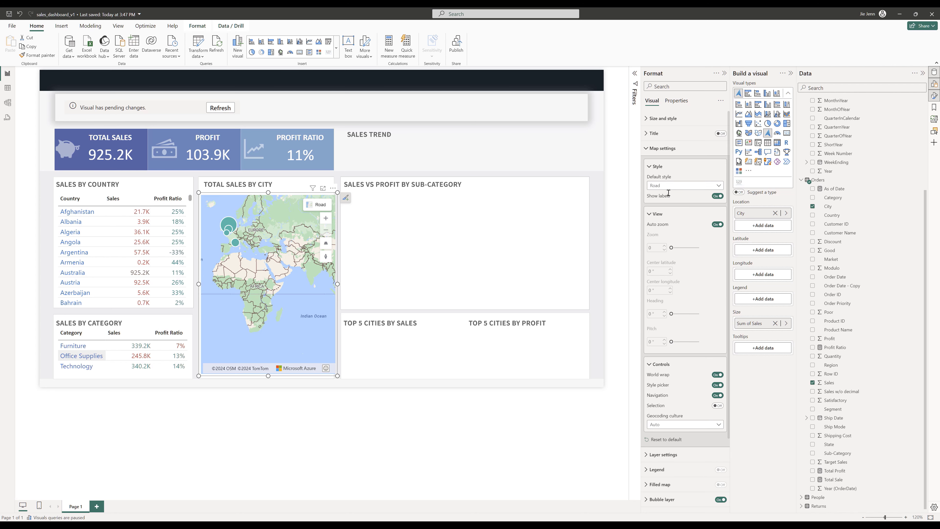
left_click(719, 385)
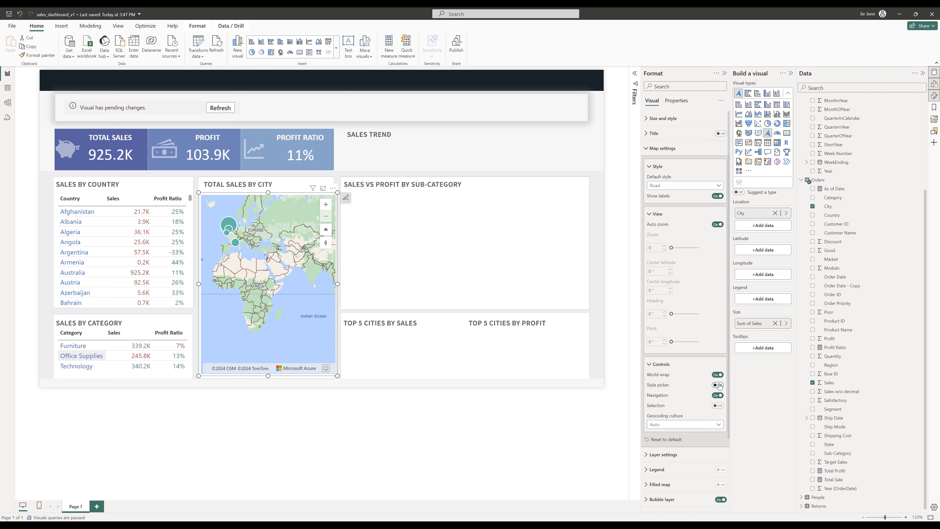
left_click(718, 396)
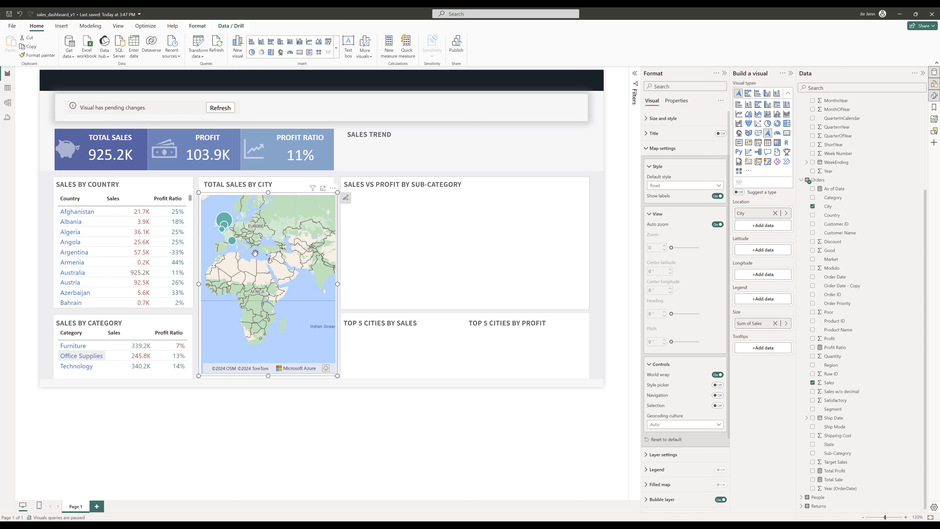
- Add a Top N filter on the map's City field showing the top 30 cities by Sum of Sales
left_click(635, 75)
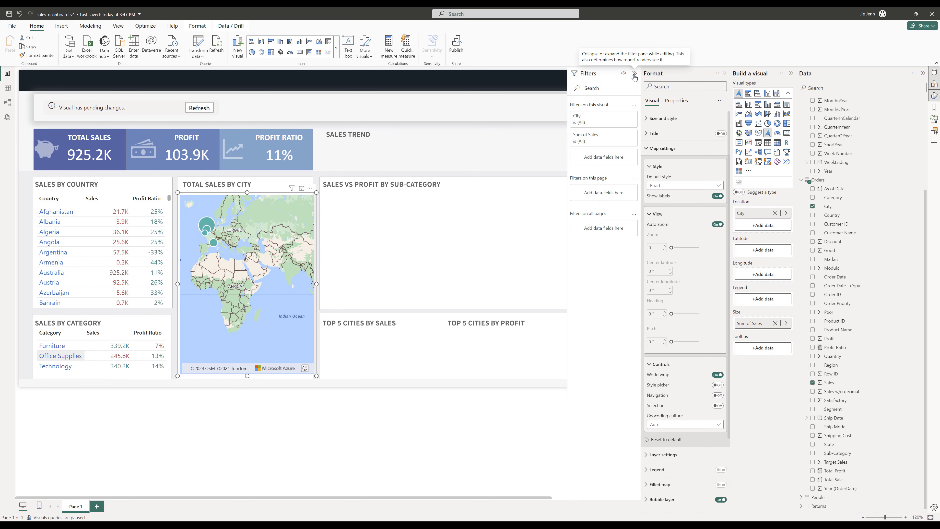
left_click(603, 123)
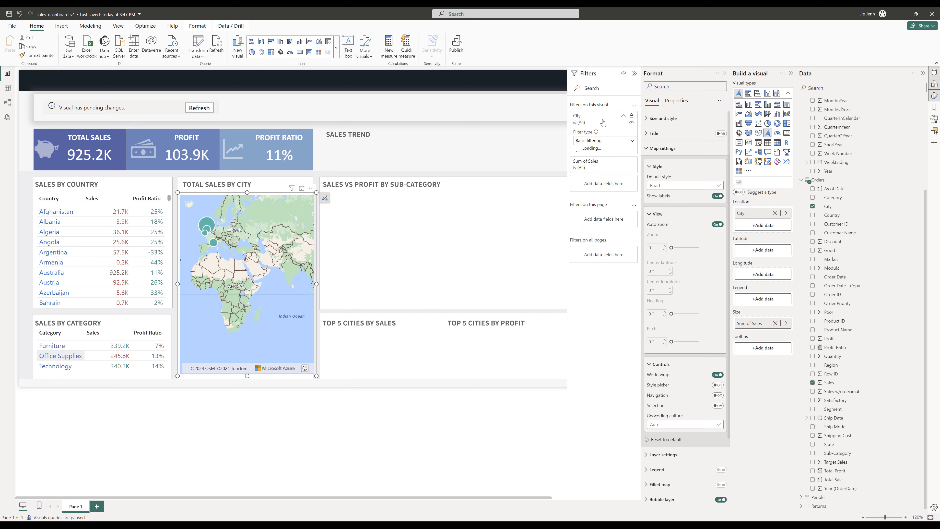
left_click(599, 142)
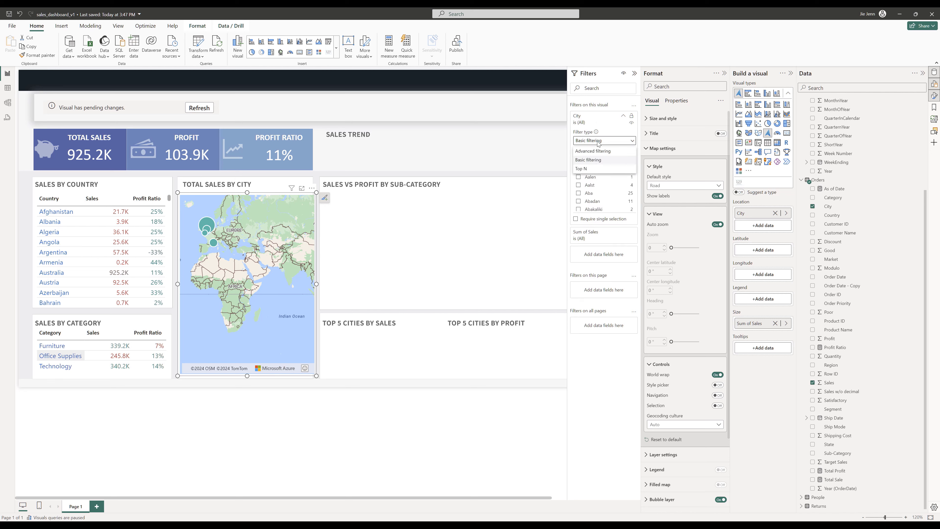
left_click(589, 170)
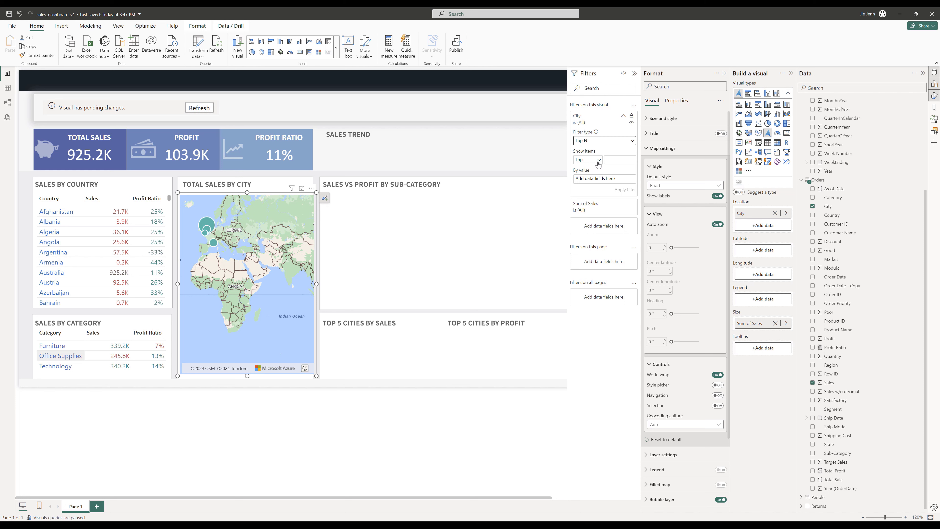
left_click(624, 159)
type("30")
left_click_drag(829, 383, 612, 179)
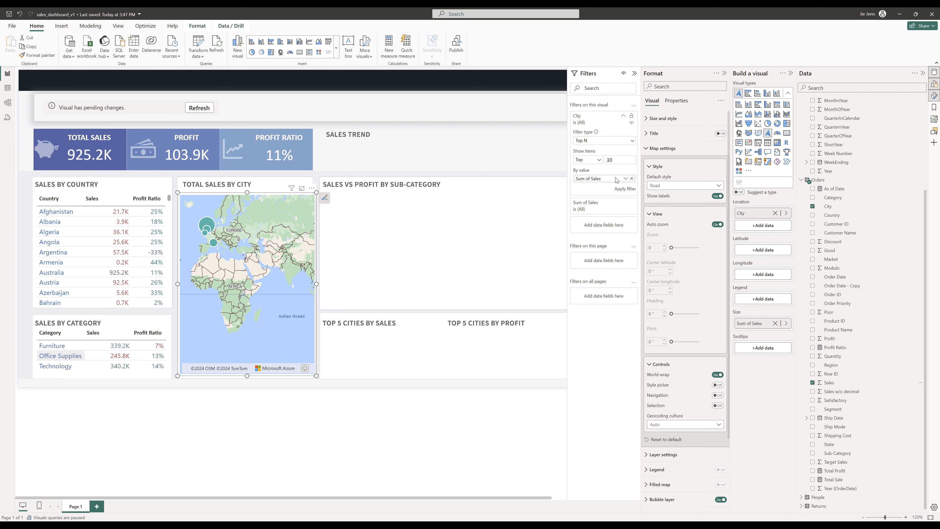
left_click(634, 73)
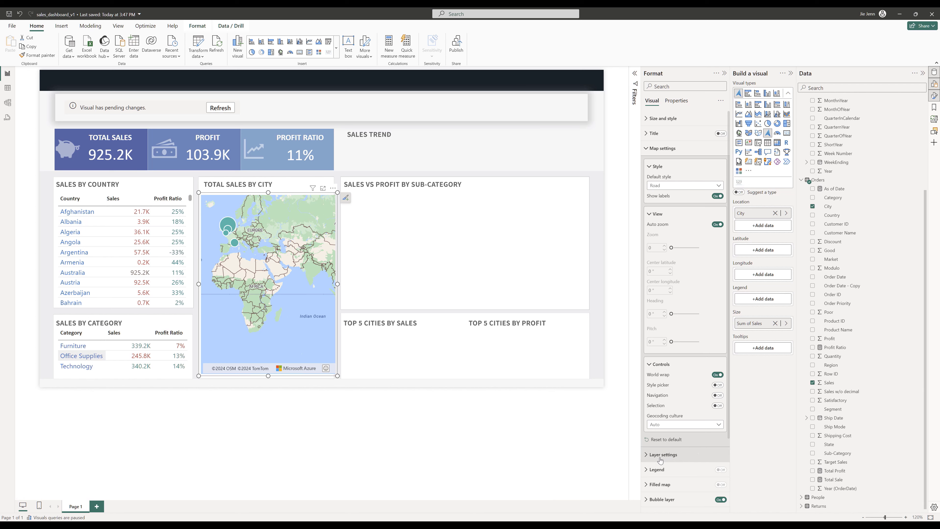
- Set the bubble layer's value range to a minimum of 44713 and a maximum of 256367
left_click(646, 454)
scroll(663, 334, "down", 5)
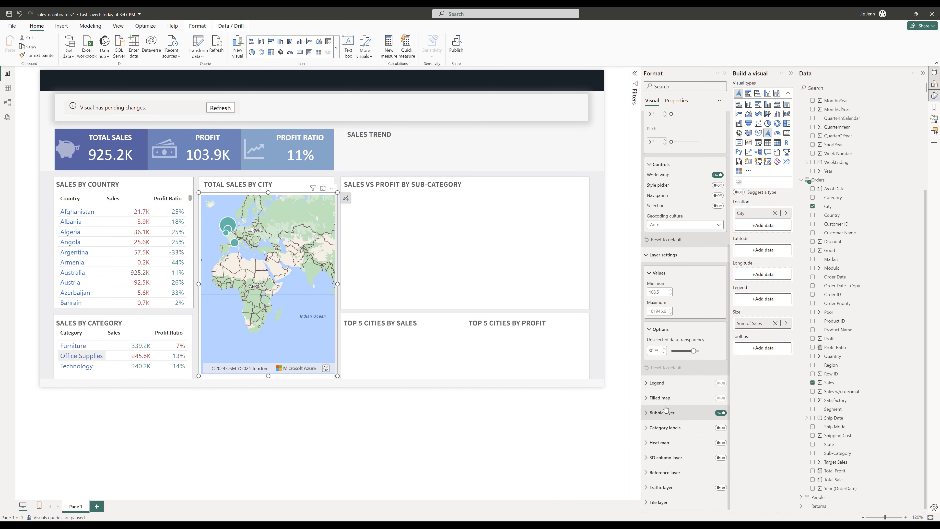
left_click(659, 290)
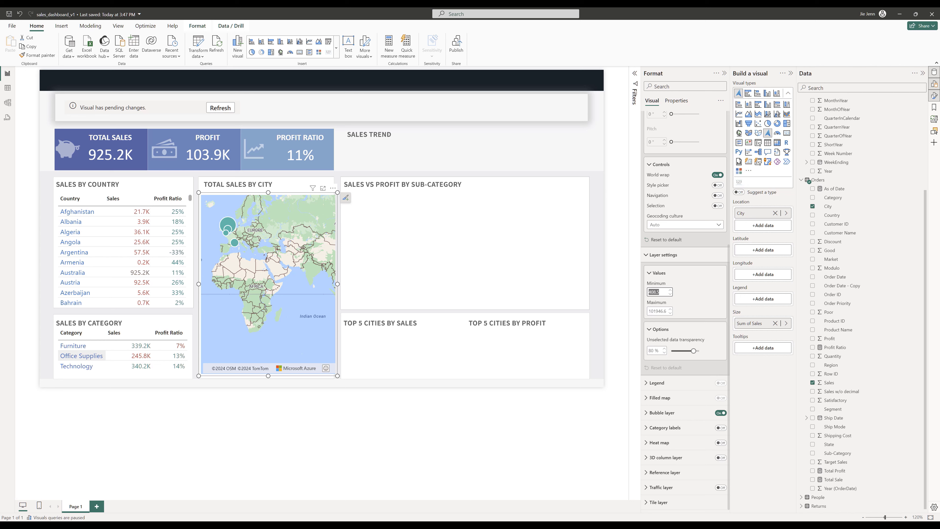
type("44")
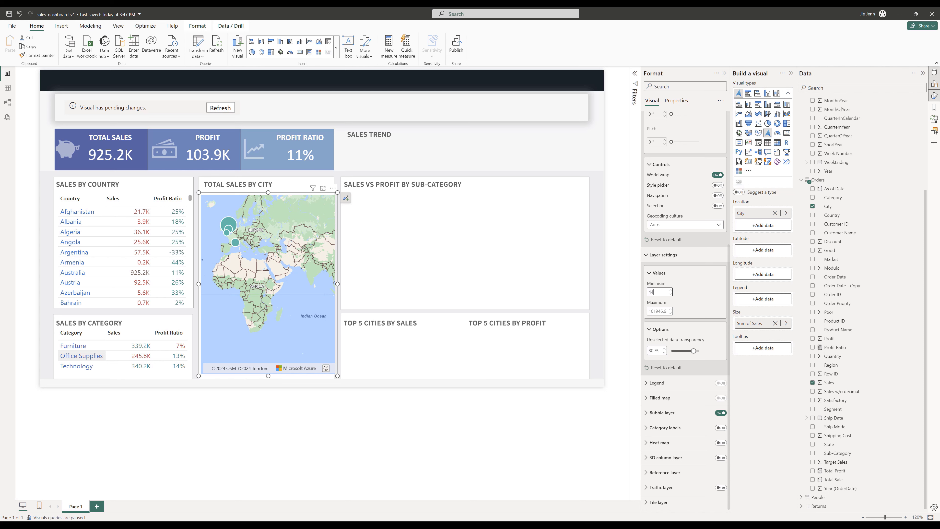
type("713")
key("Tab")
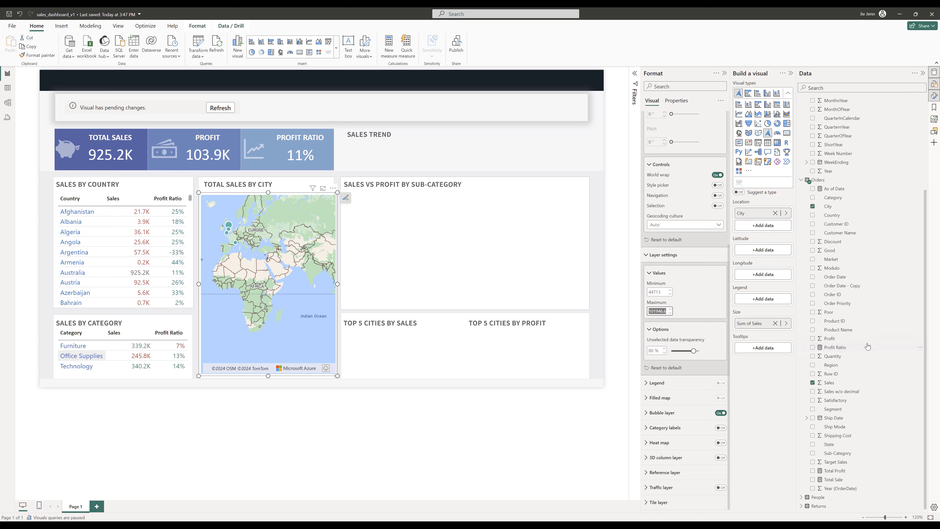
type("2563")
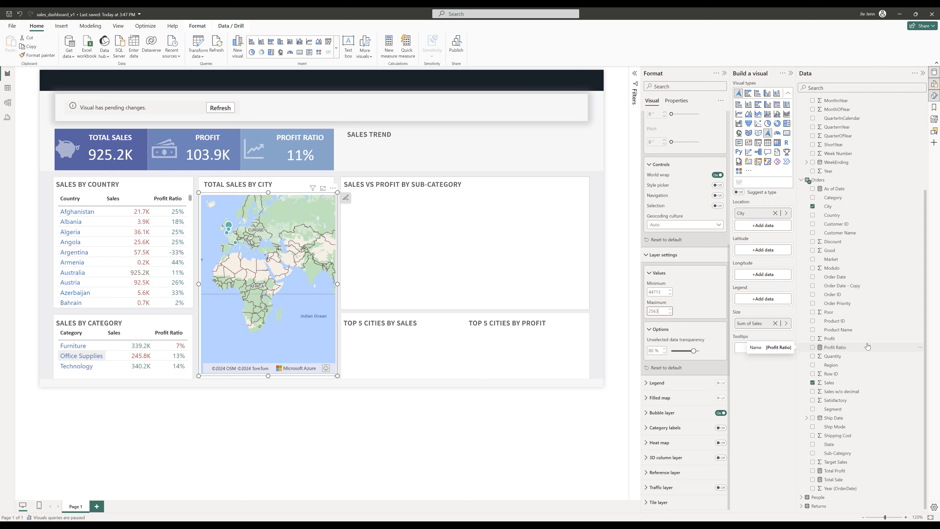
type("67")
left_click(238, 232)
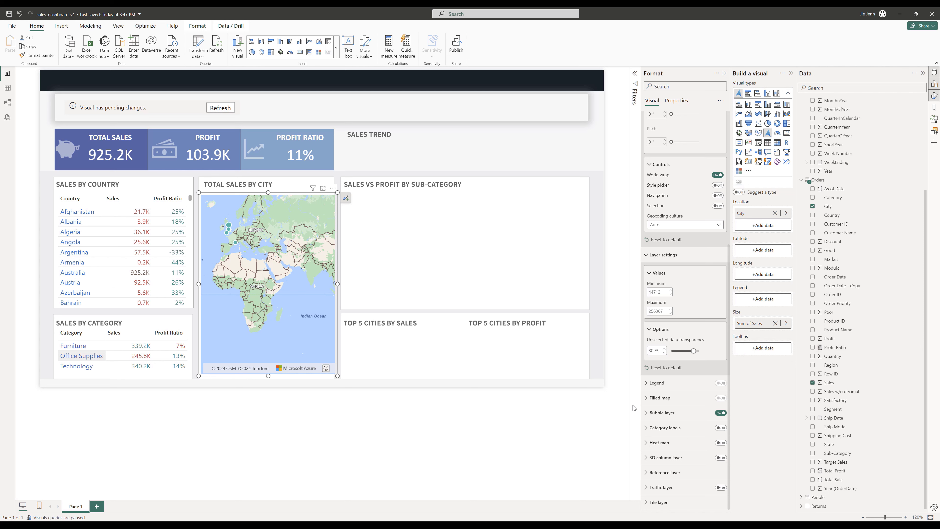
- Set the map's bubble size minimum to 6 px
left_click(646, 414)
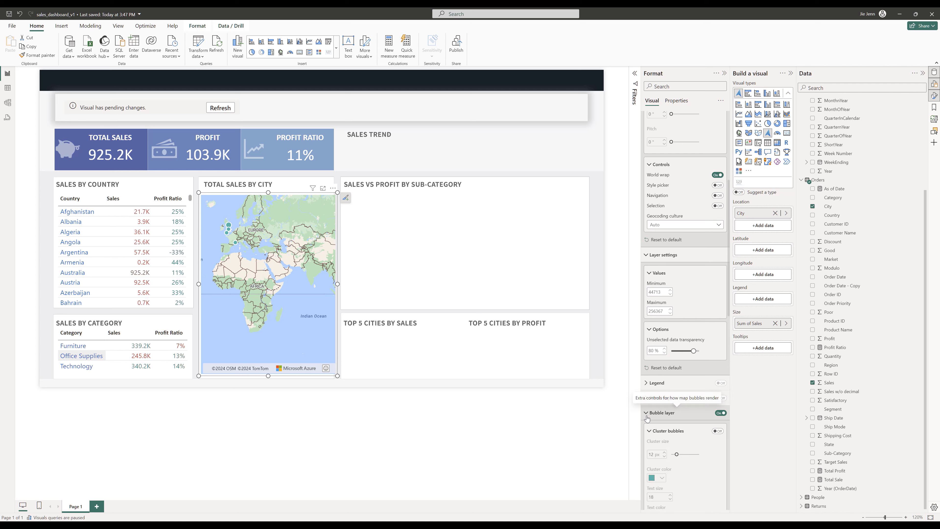
scroll(667, 416, "down", 3)
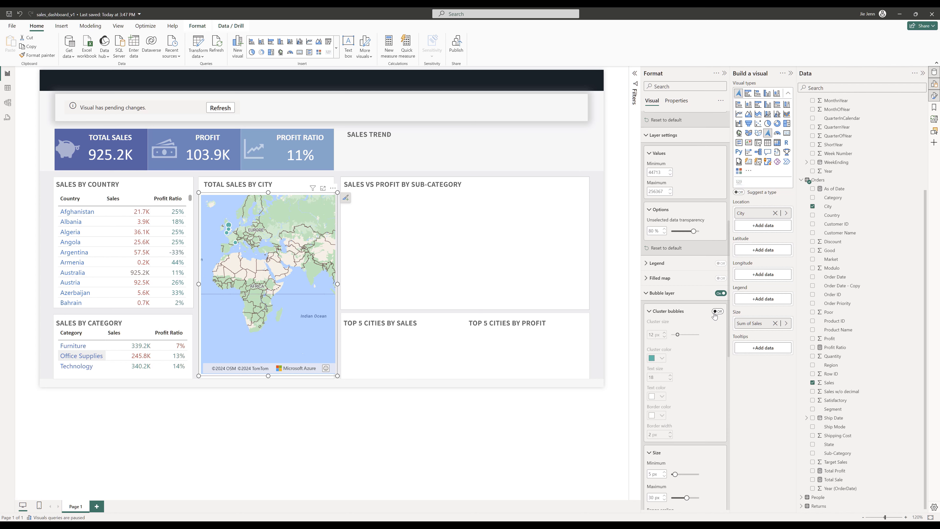
scroll(707, 344, "down", 3)
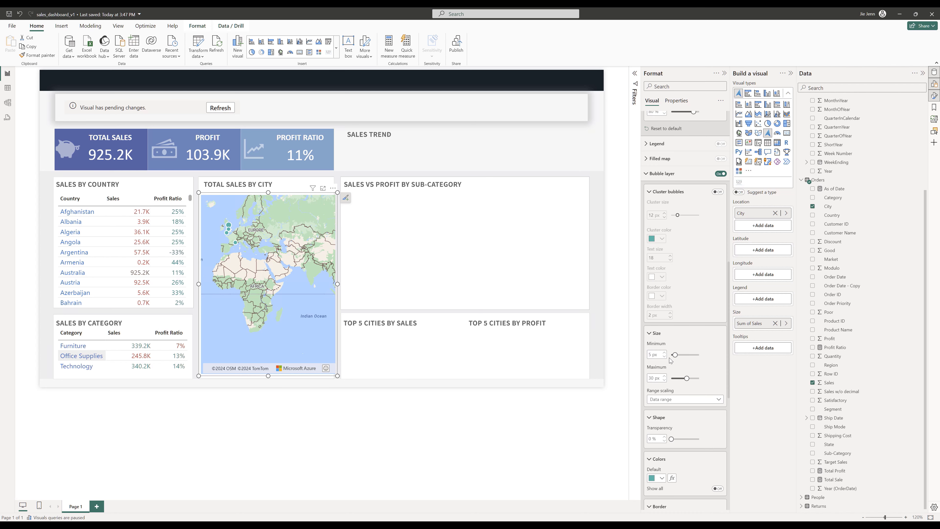
left_click(665, 352)
scroll(707, 393, "down", 5)
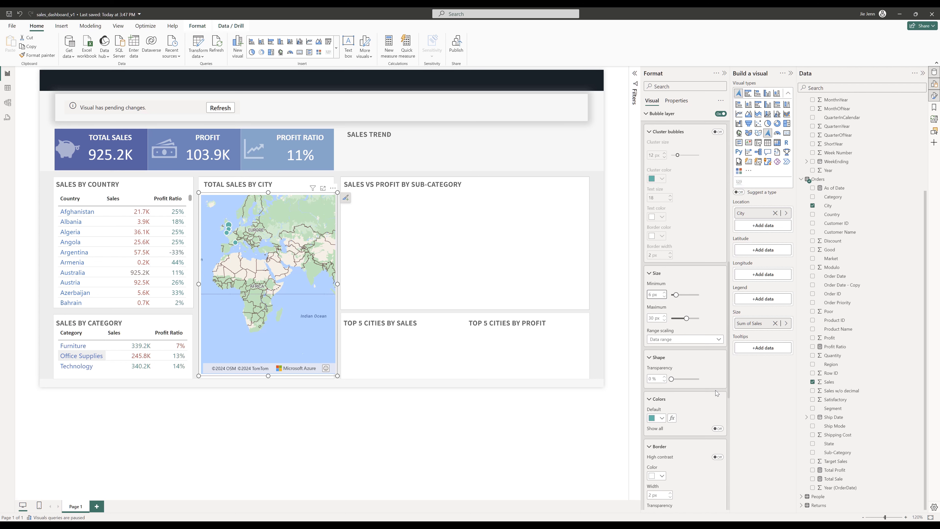
- Refresh the As of Date card to apply its pending changes
left_click(220, 107)
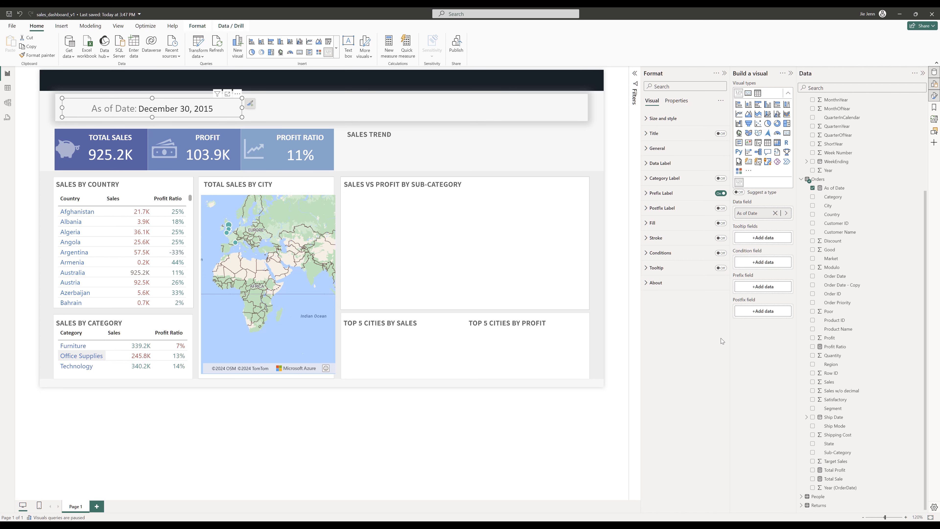
left_click(282, 194)
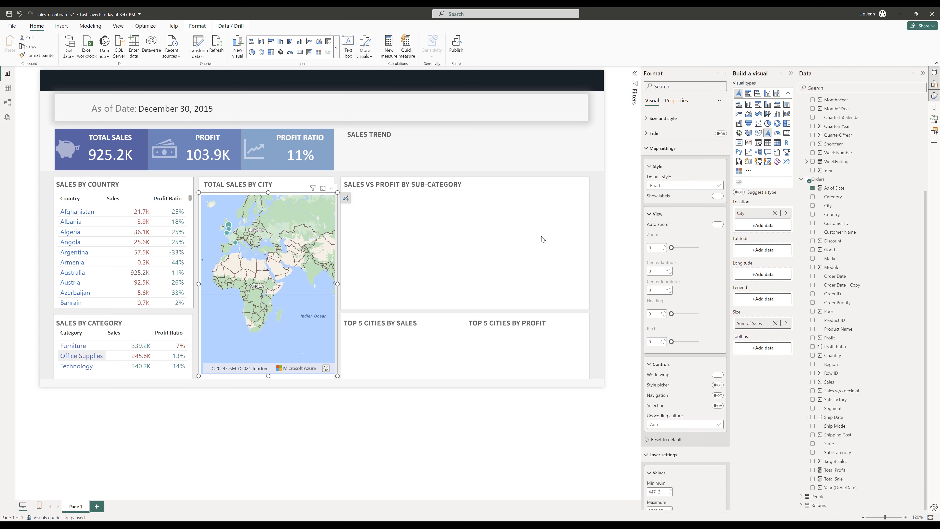
- Turn on a 1 px high-contrast bubble border and set the bubble layer position to Above labels
scroll(692, 371, "down", 10)
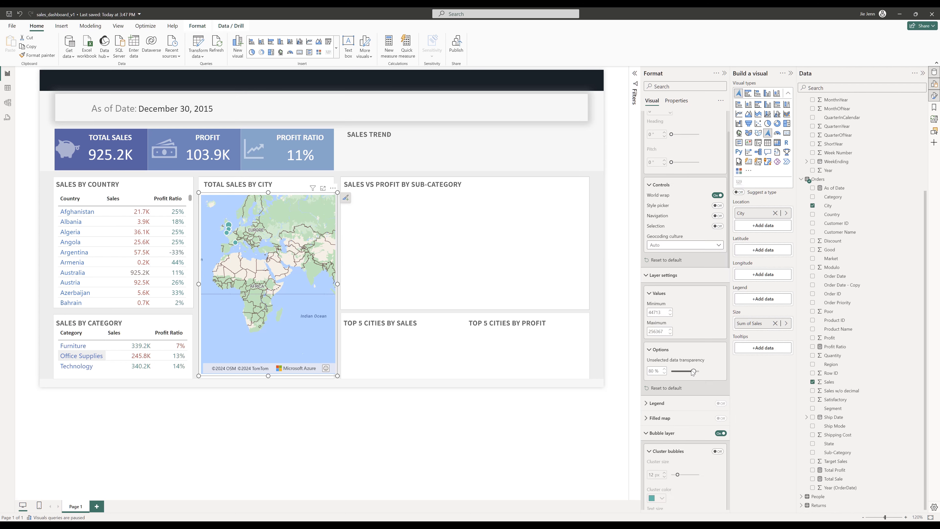
scroll(691, 382, "down", 5)
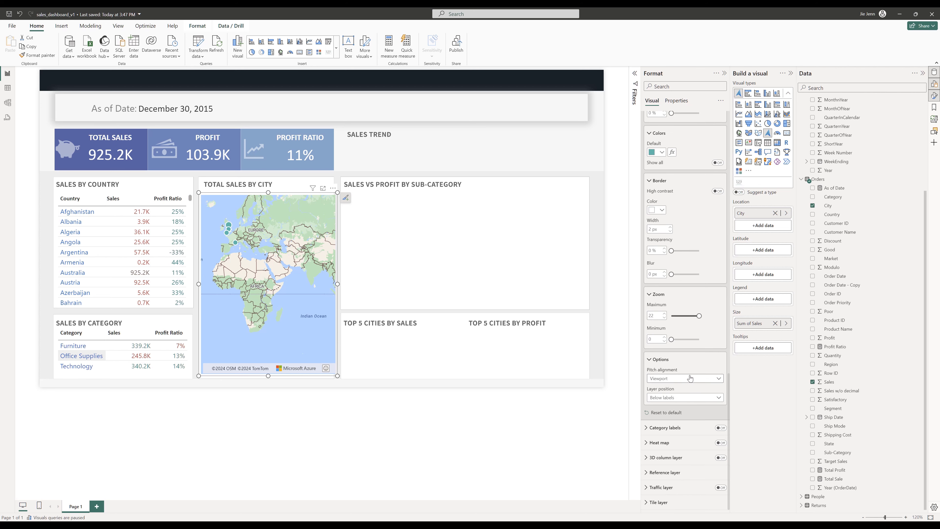
left_click(718, 196)
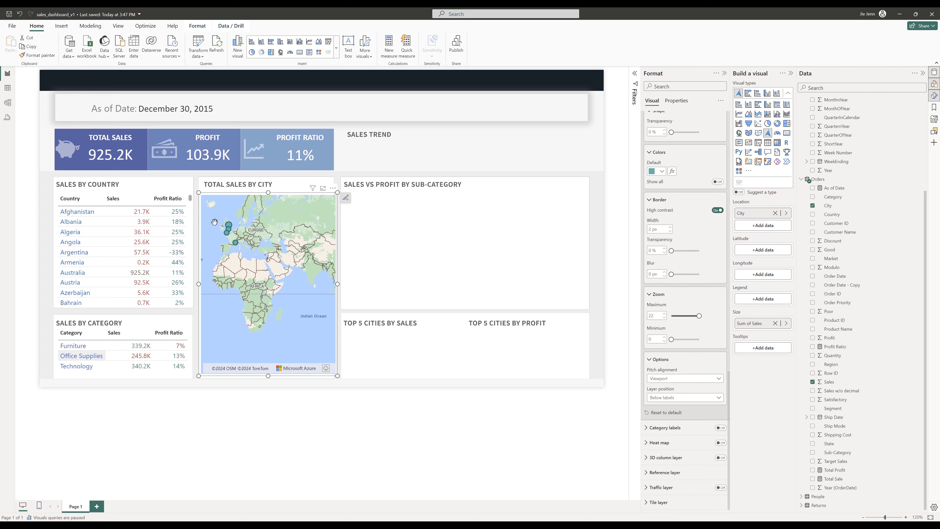
left_click(670, 231)
left_click(661, 400)
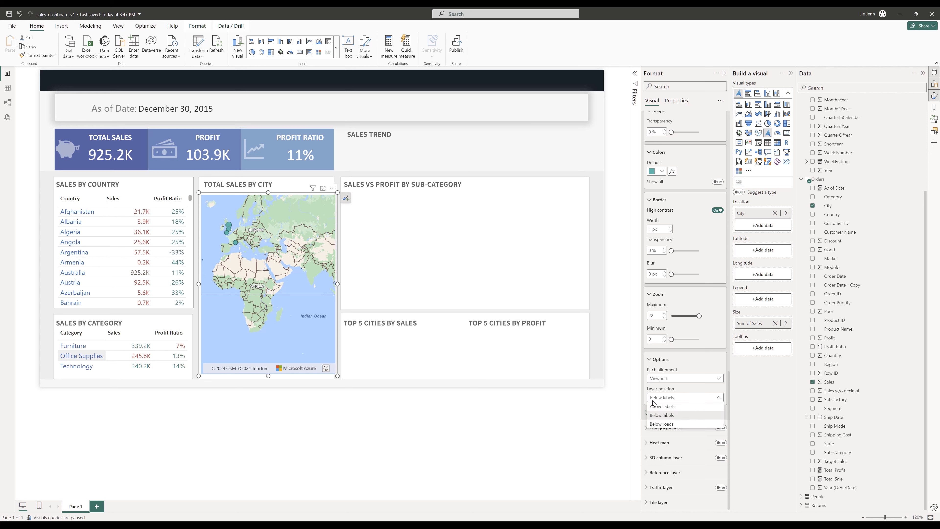
left_click(662, 411)
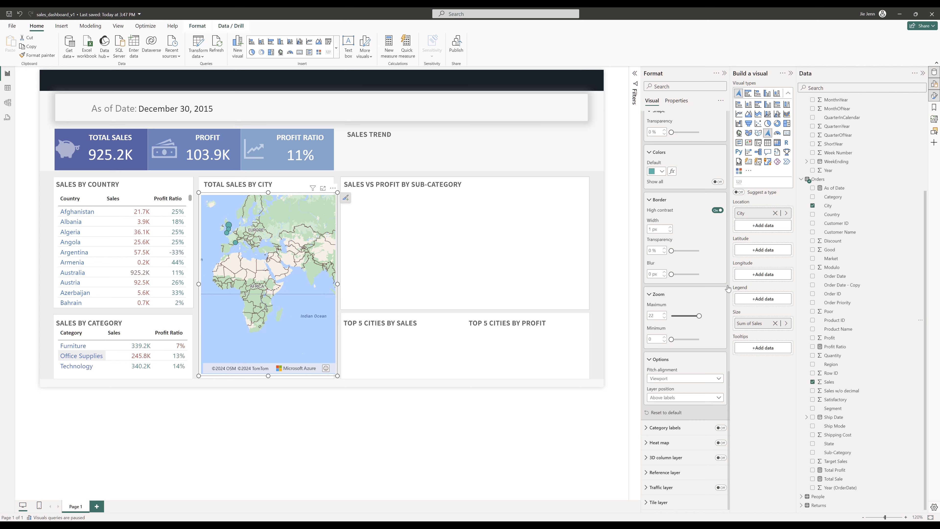
- Examine the city bubbles in different regions of the map
left_click_drag(253, 255, 303, 274)
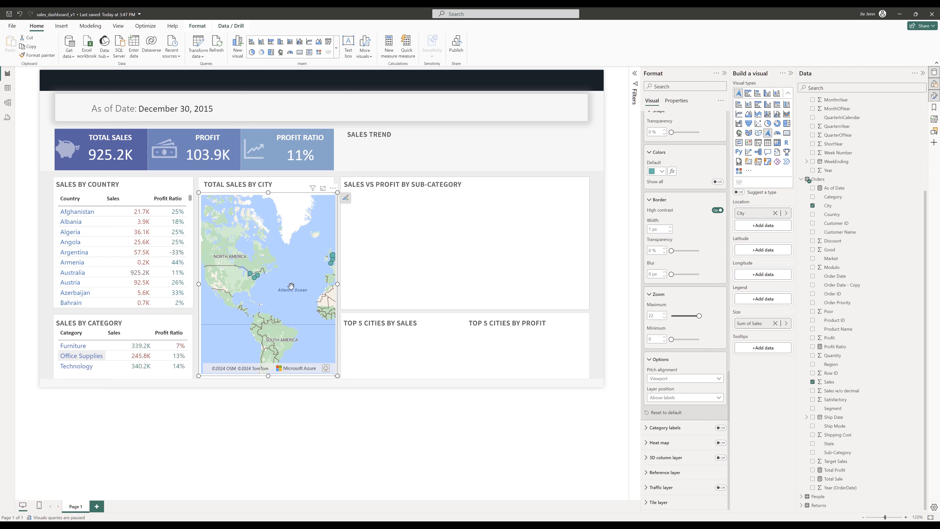
scroll(302, 274, "up", 3)
scroll(284, 316, "up", 5)
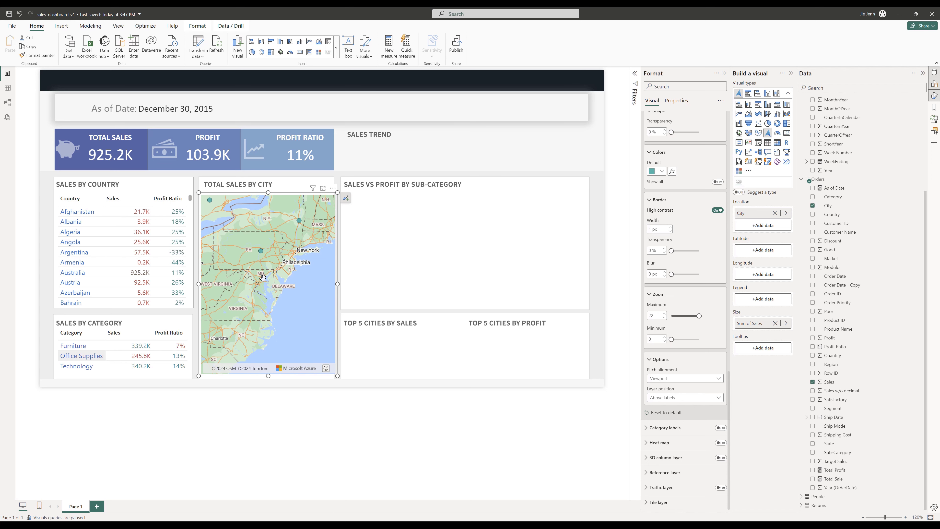
left_click_drag(256, 266, 300, 318)
scroll(300, 318, "up", 2)
left_click_drag(264, 287, 218, 288)
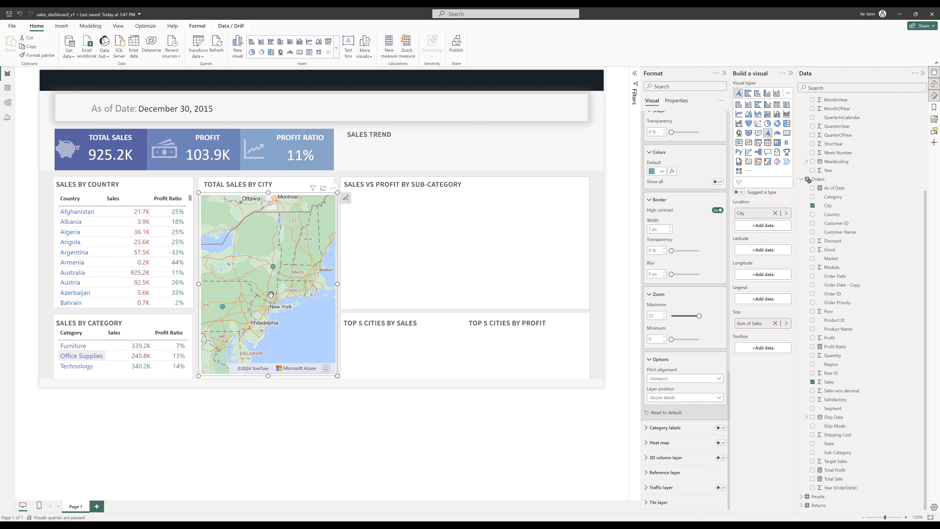
scroll(271, 294, "down", 2)
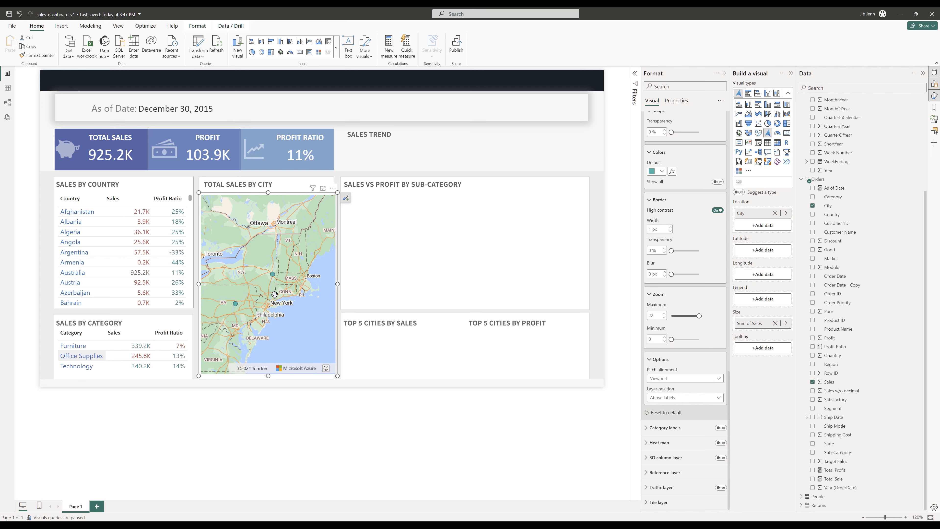
scroll(275, 295, "down", 4)
left_click_drag(282, 296, 226, 309)
scroll(300, 319, "up", 2)
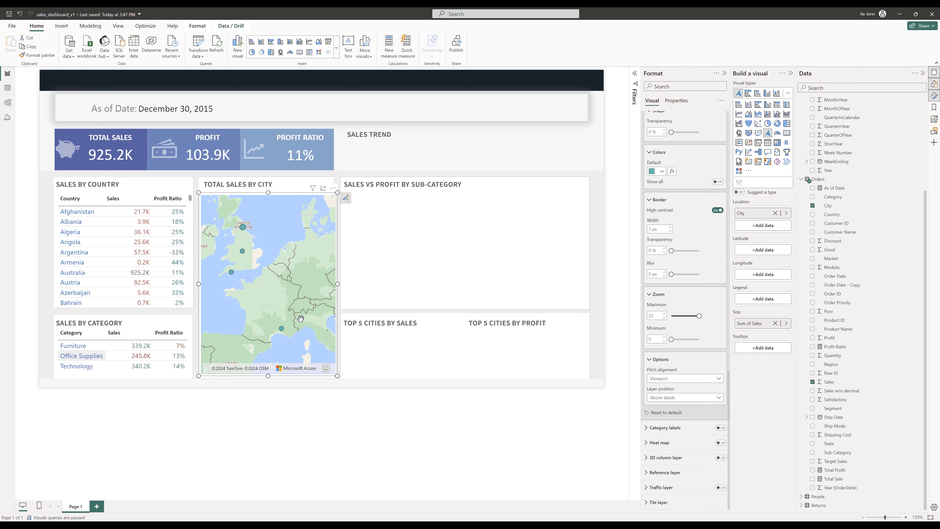
- Add Sales as the map's Top N City filter value and apply the filter
left_click(634, 74)
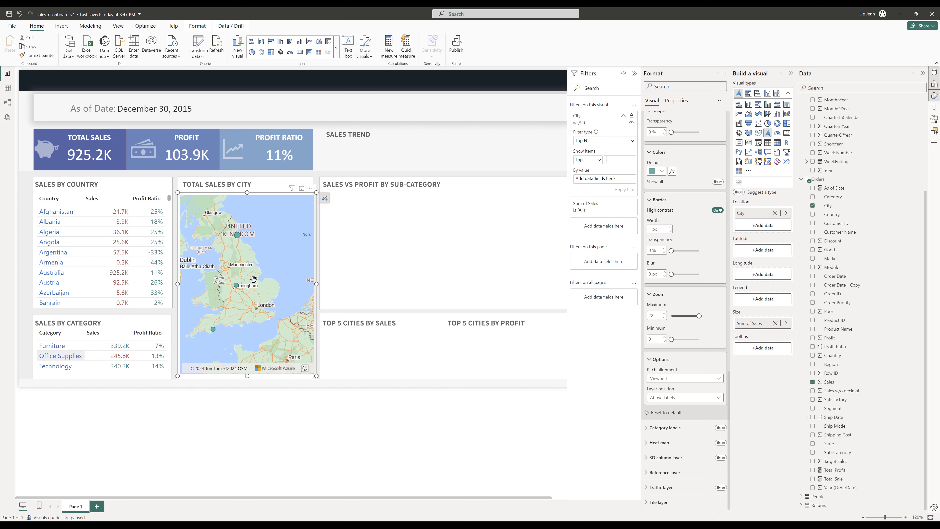
left_click_drag(238, 306, 184, 322)
left_click_drag(283, 285, 253, 292)
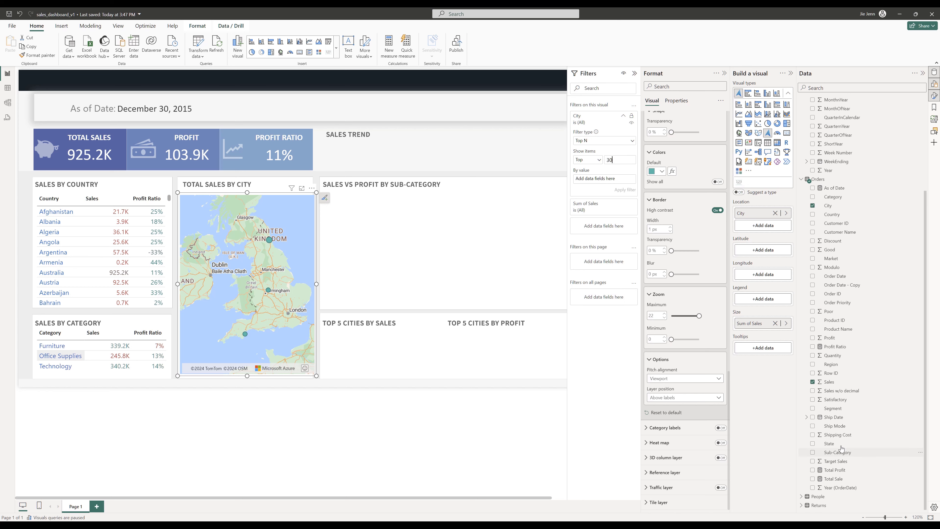
left_click_drag(829, 382, 597, 182)
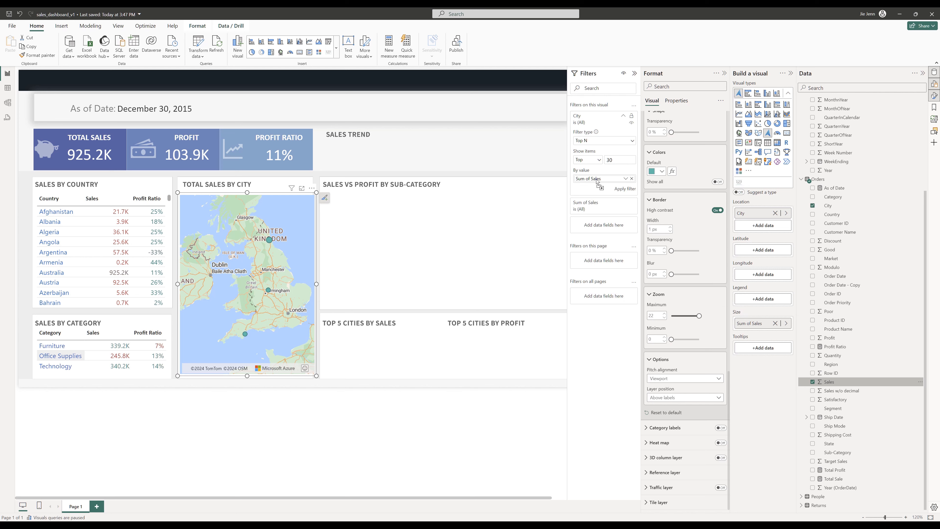
left_click(623, 189)
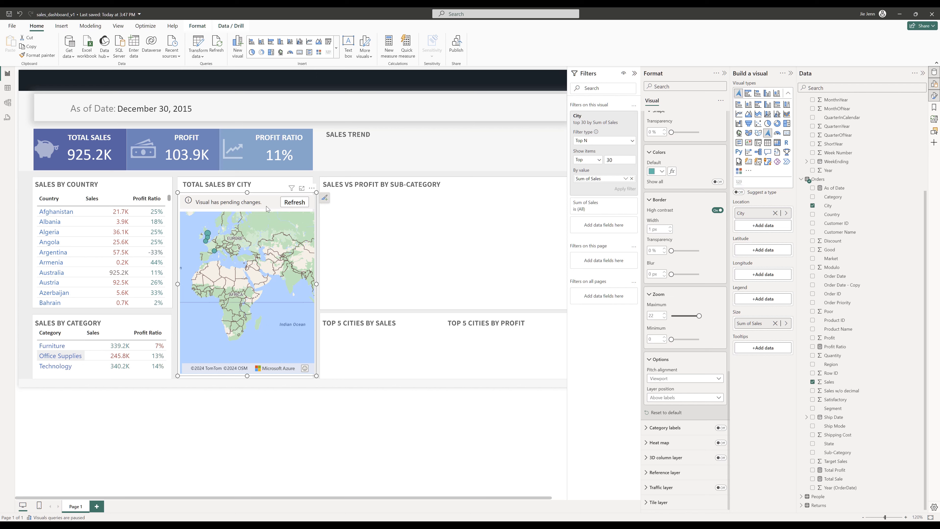
- Refresh the map to apply the Top 30 city filter
left_click(289, 203)
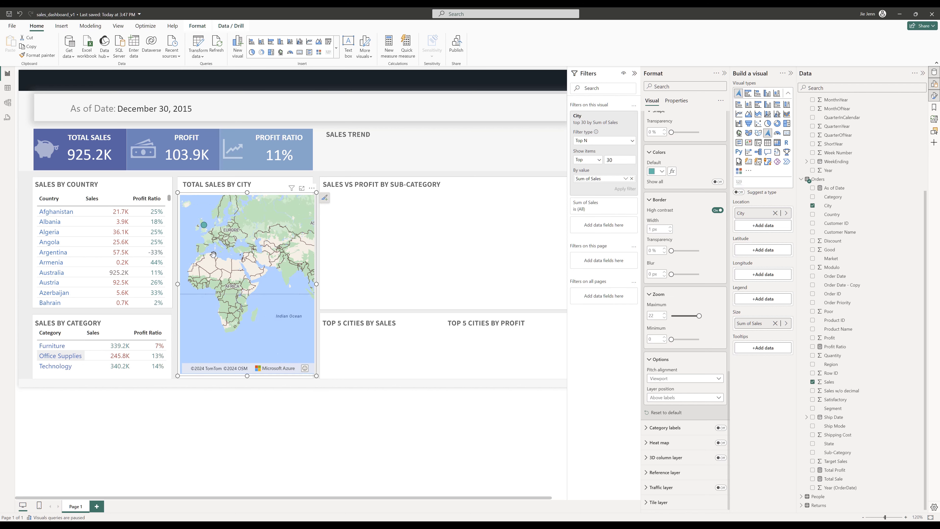
left_click_drag(214, 255, 330, 265)
left_click_drag(251, 270, 254, 327)
scroll(269, 277, "up", 3)
scroll(270, 276, "up", 3)
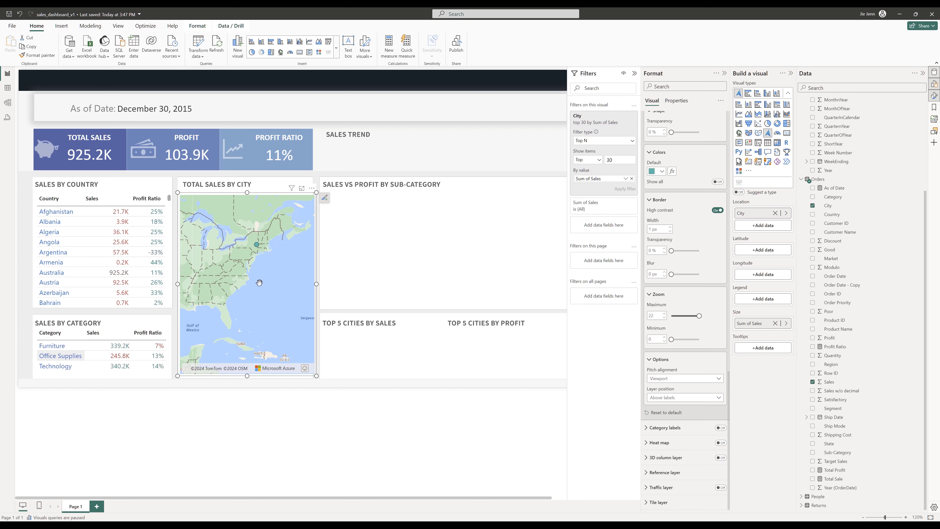
scroll(254, 326, "up", 2)
scroll(688, 275, "up", 15)
- Examine the filtered city bubbles across North America and Europe on the map
left_click(645, 152)
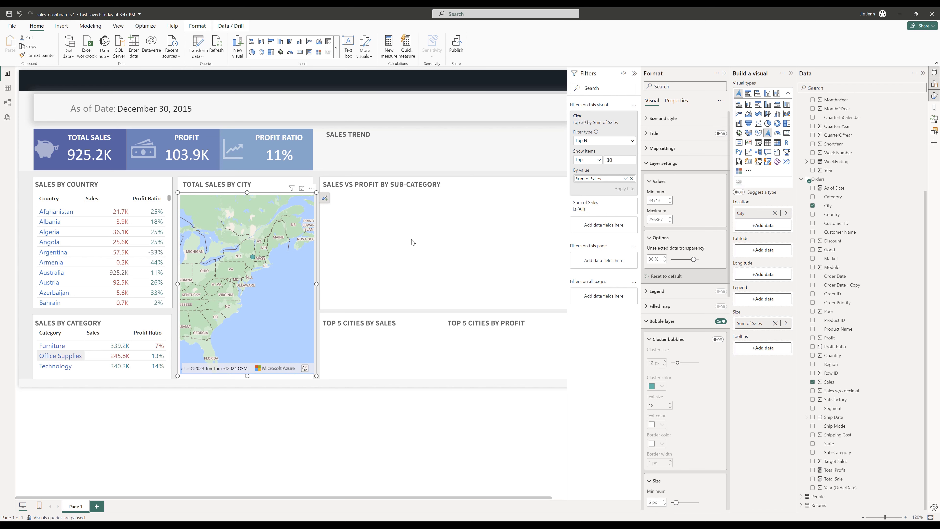
left_click(252, 259)
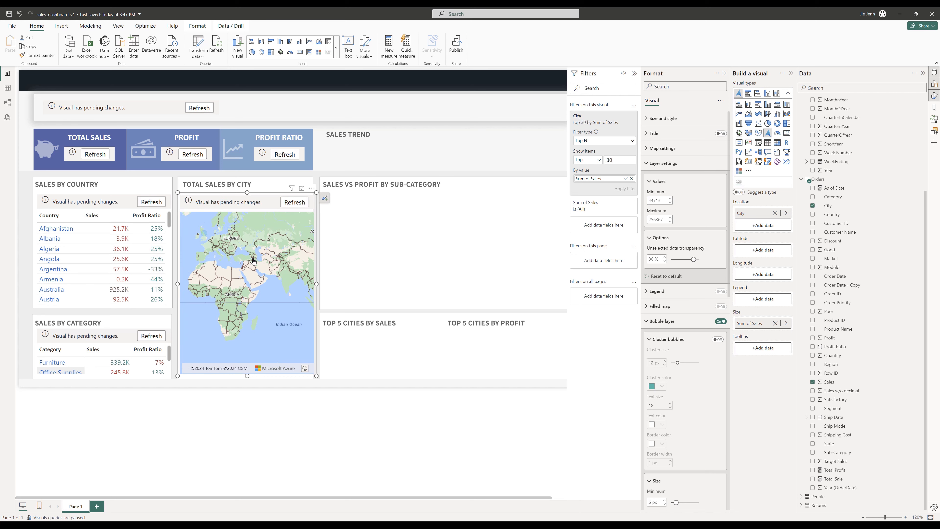
left_click(282, 204)
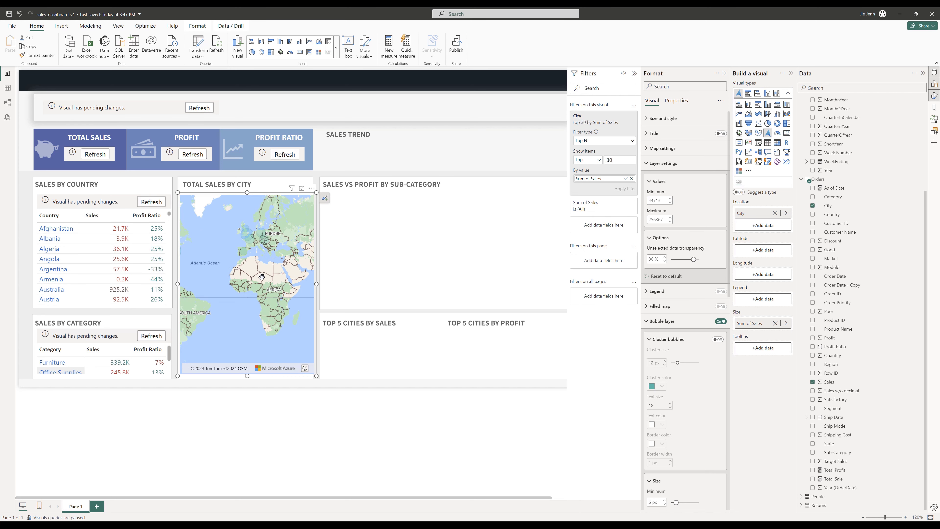
left_click_drag(236, 277, 292, 283)
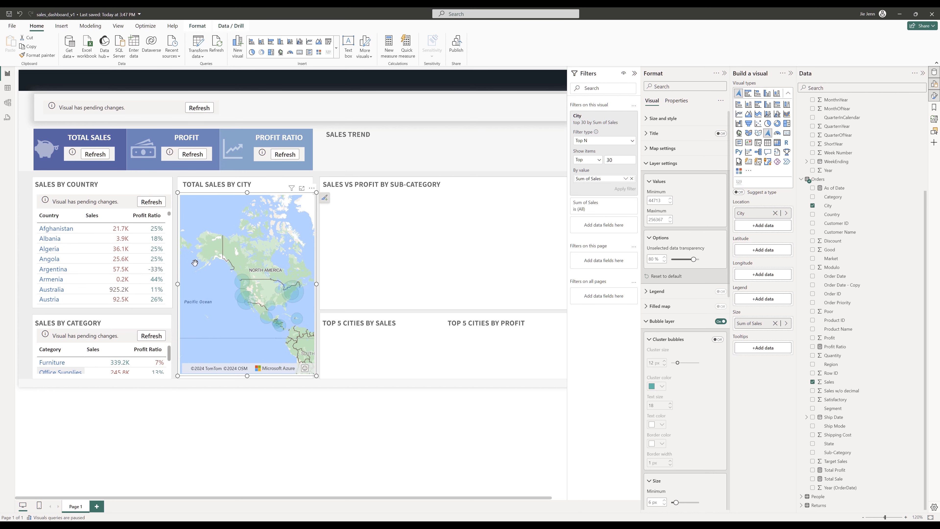
scroll(298, 297, "up", 5)
scroll(684, 296, "down", 3)
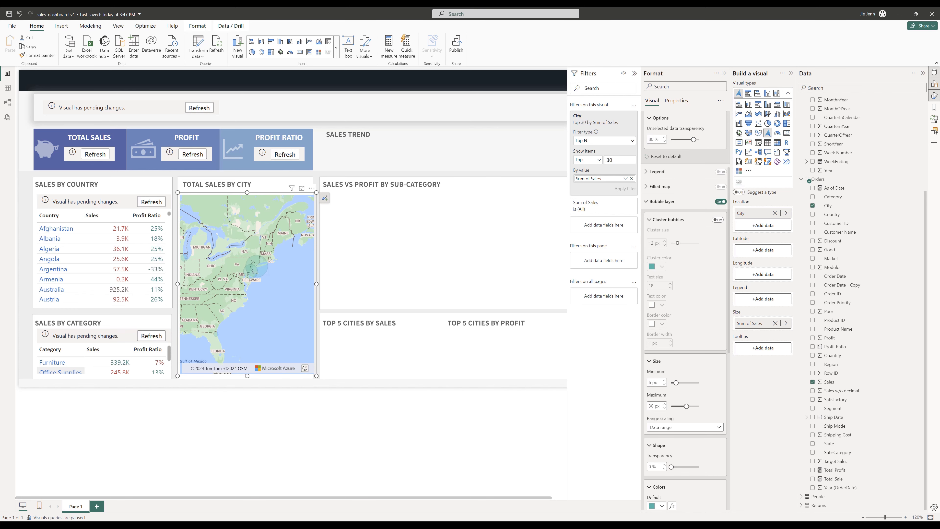
scroll(252, 265, "up", 2)
scroll(276, 292, "down", 2)
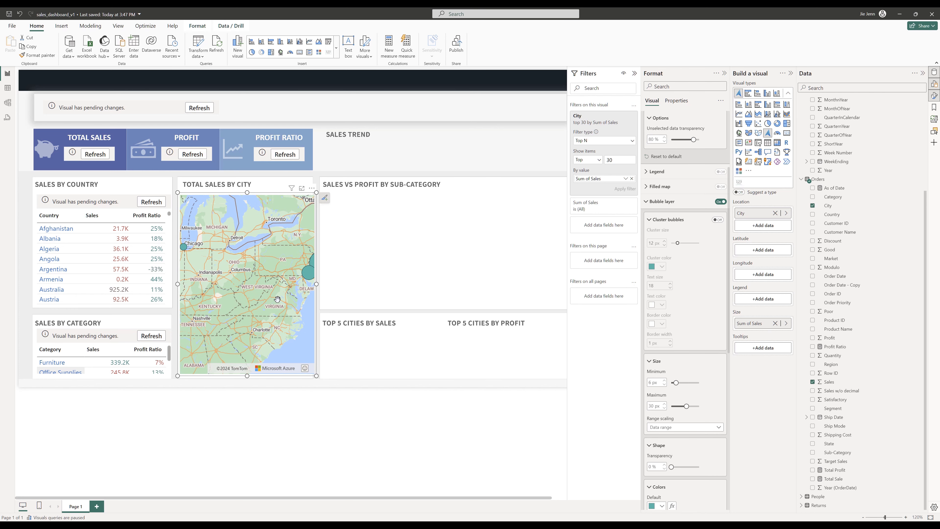
scroll(274, 298, "down", 3)
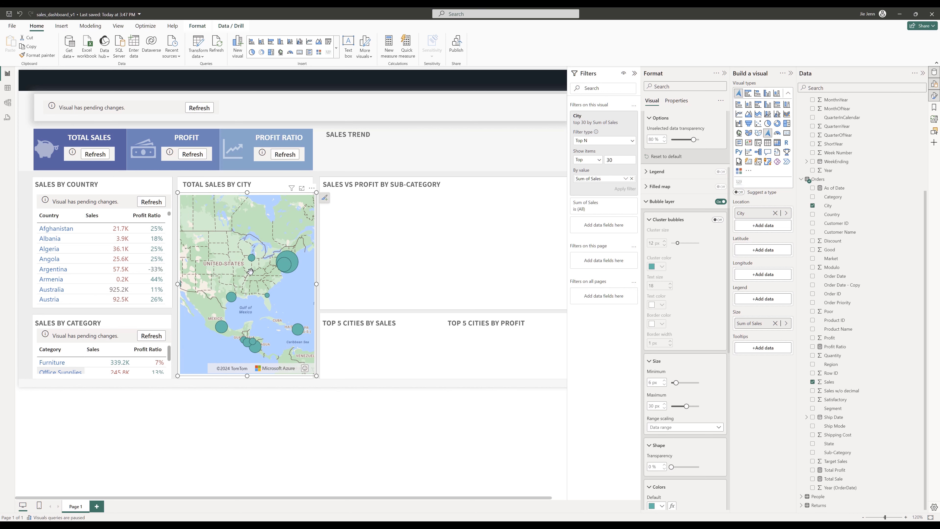
- Refresh the As of Date card and then refresh all report visuals
left_click(199, 107)
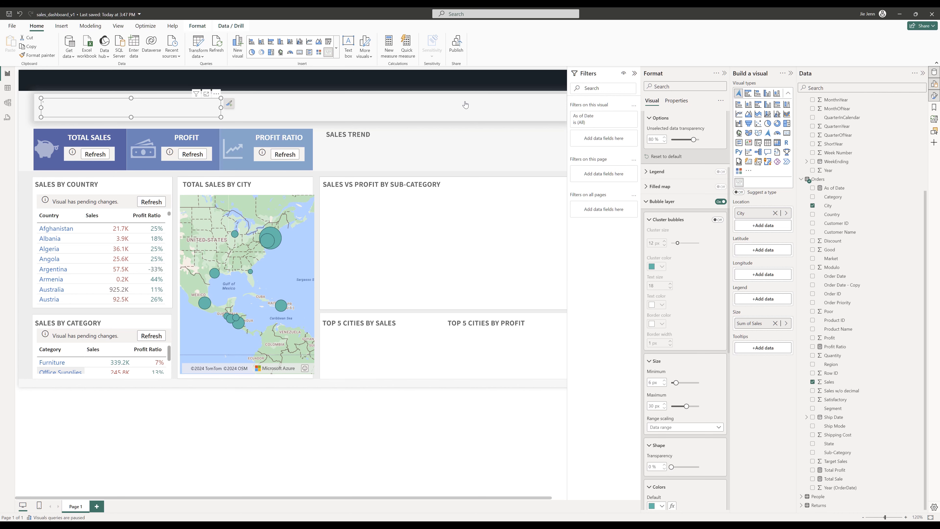
left_click(147, 26)
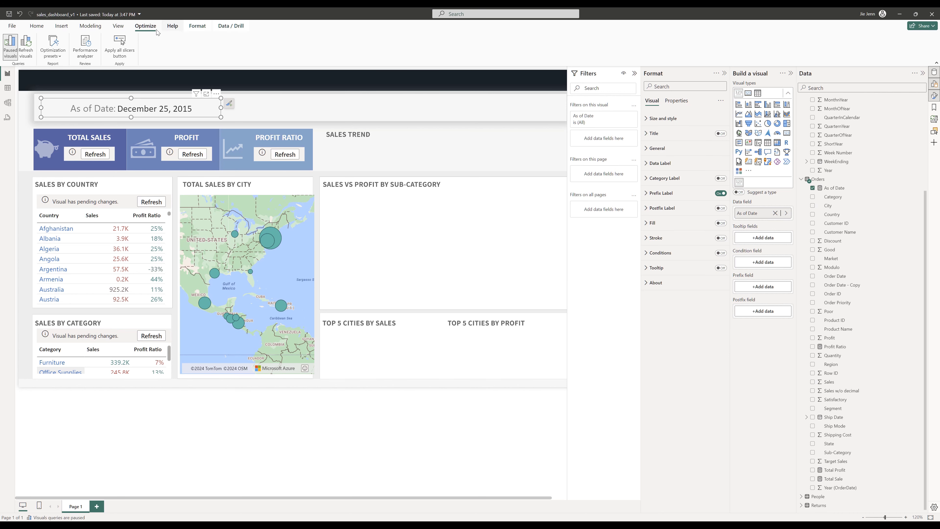
left_click(25, 45)
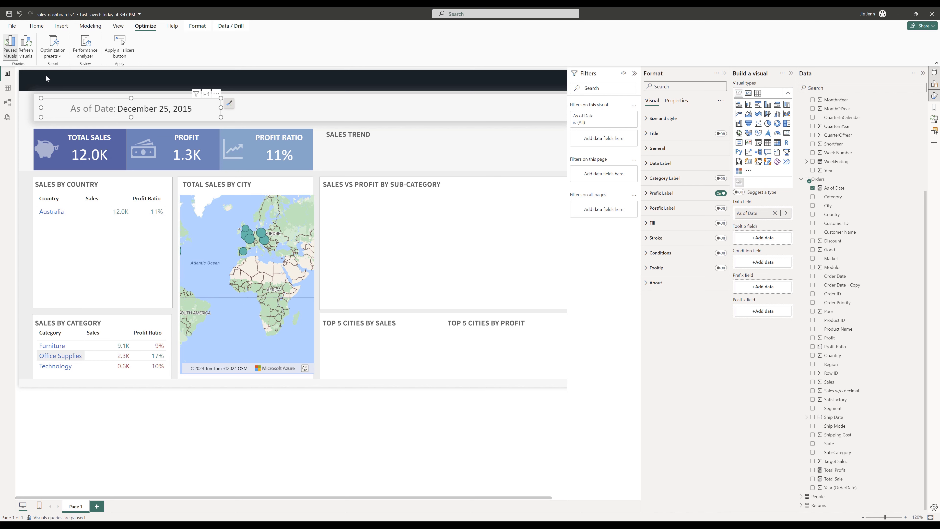
- Zoom and pan the Total Sales by City map to examine the city bubbles around Europe
left_click(150, 253)
left_click(425, 161)
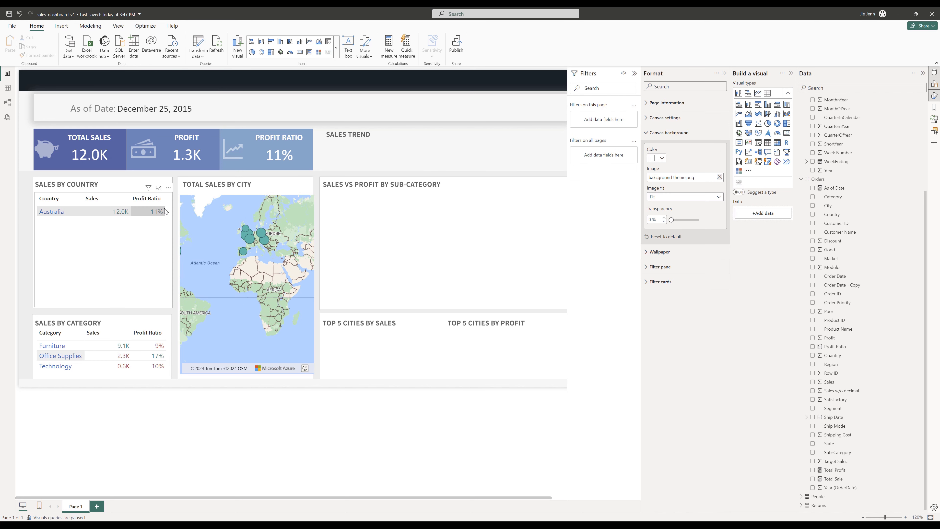
left_click(95, 222)
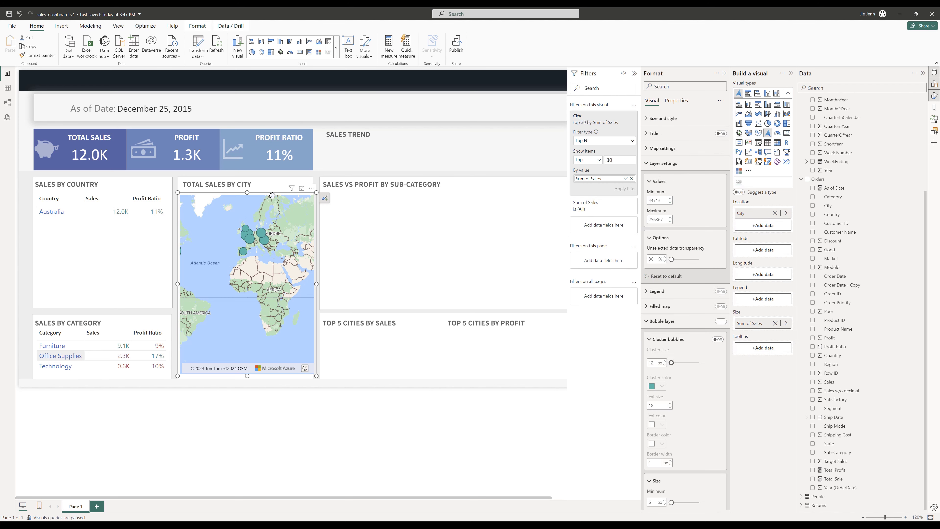
mouse_move(150, 189)
left_click(233, 311)
scroll(232, 311, "up", 3)
left_click_drag(233, 311, 252, 290)
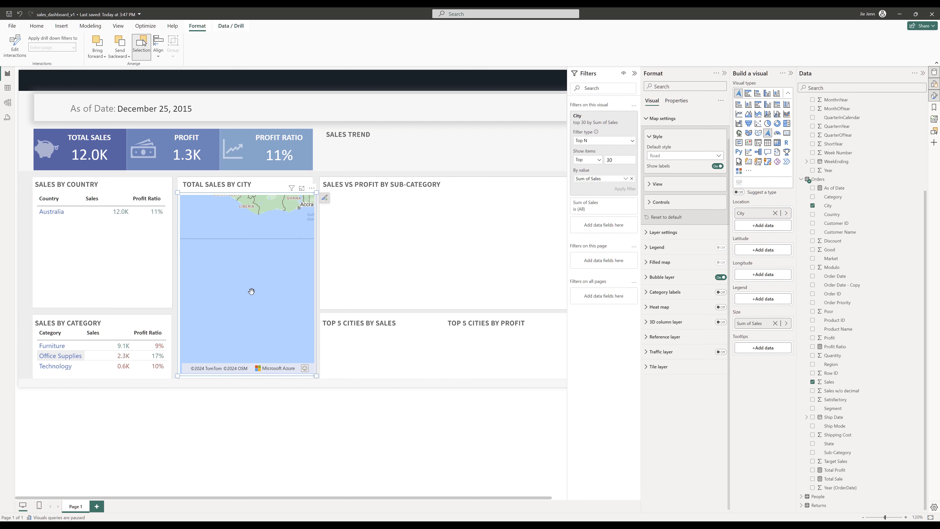
scroll(252, 289, "down", 3)
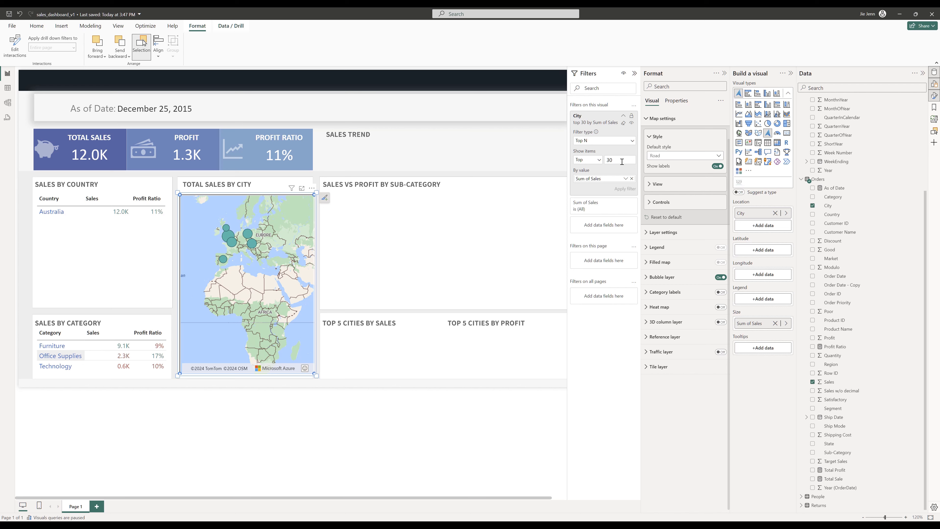
left_click(141, 199)
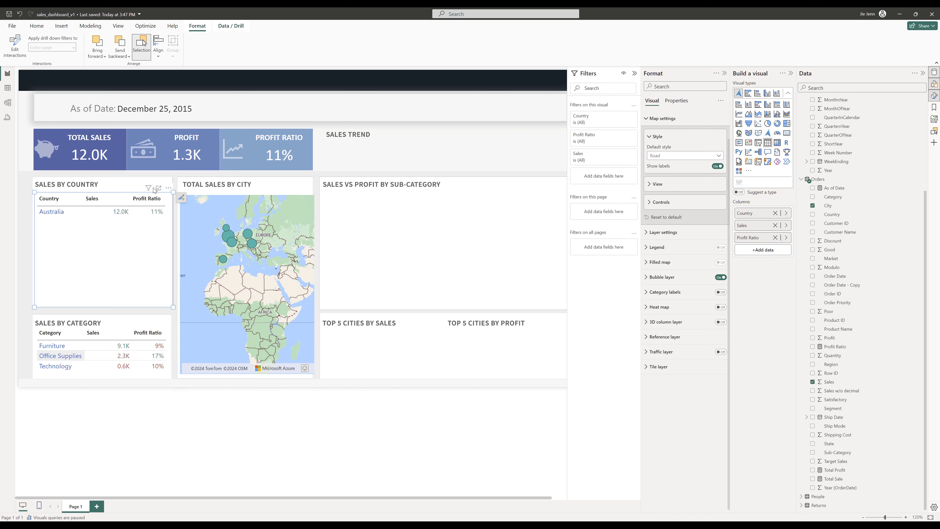
left_click(168, 188)
left_click(122, 238)
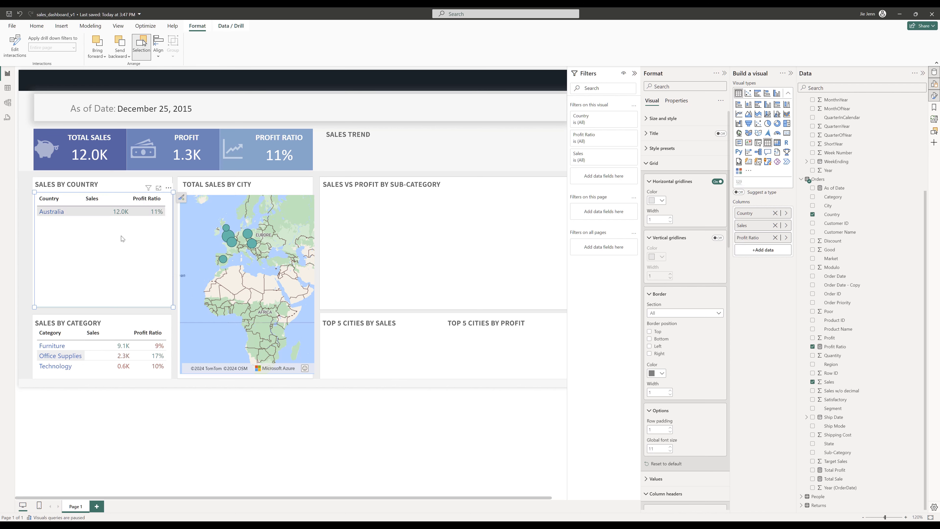
left_click(225, 241)
left_click(327, 237)
left_click(32, 45)
left_click(124, 242)
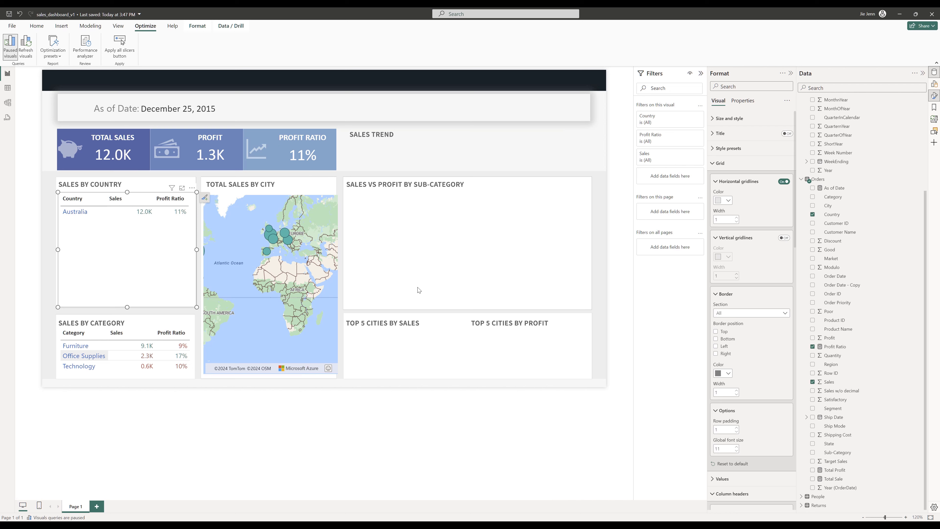
left_click(270, 375)
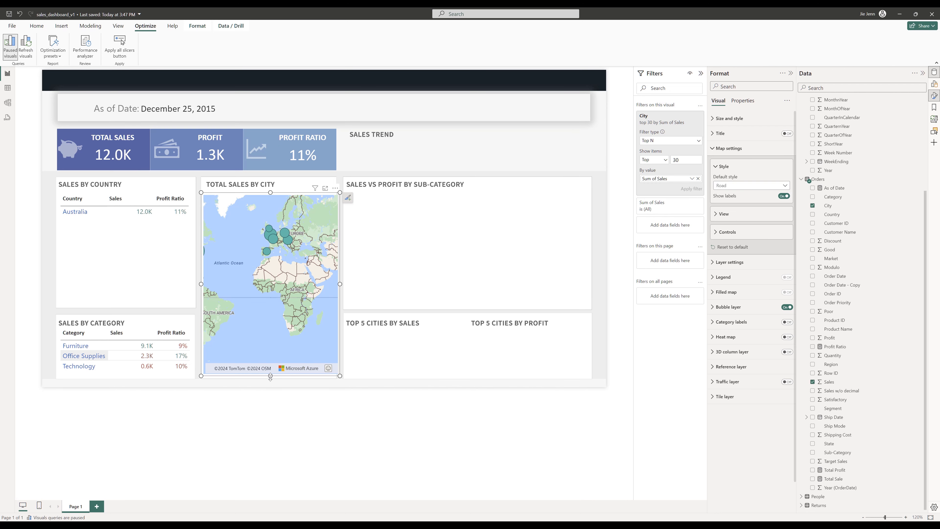
left_click(398, 277)
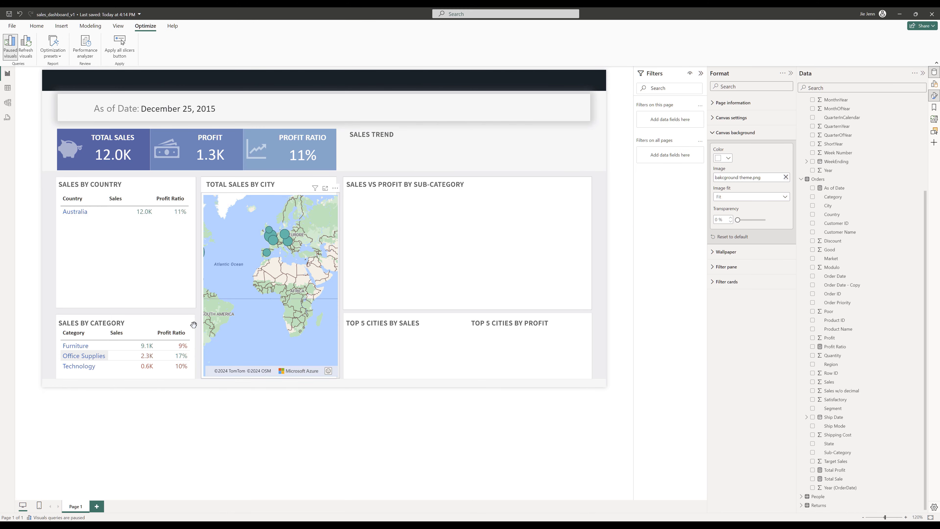
- Duplicate the Sales by Country table into the Sales vs Profit by Sub-Category section and widen it to fill the section
left_click(142, 277)
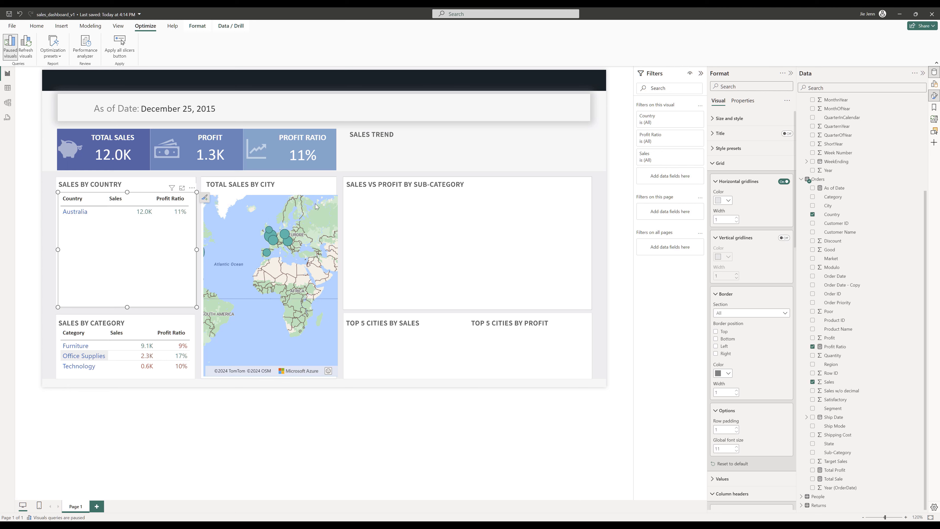
key("Escape")
left_click(149, 206)
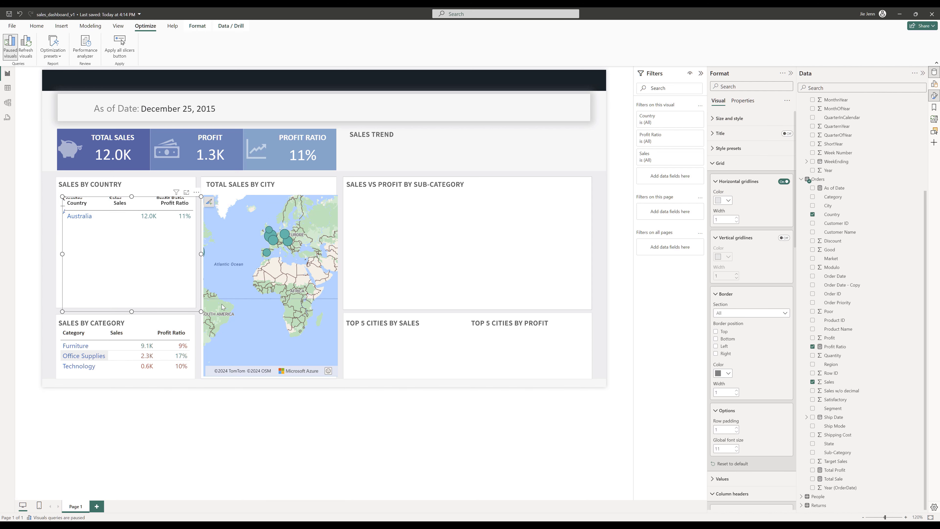
left_click_drag(222, 306, 447, 311)
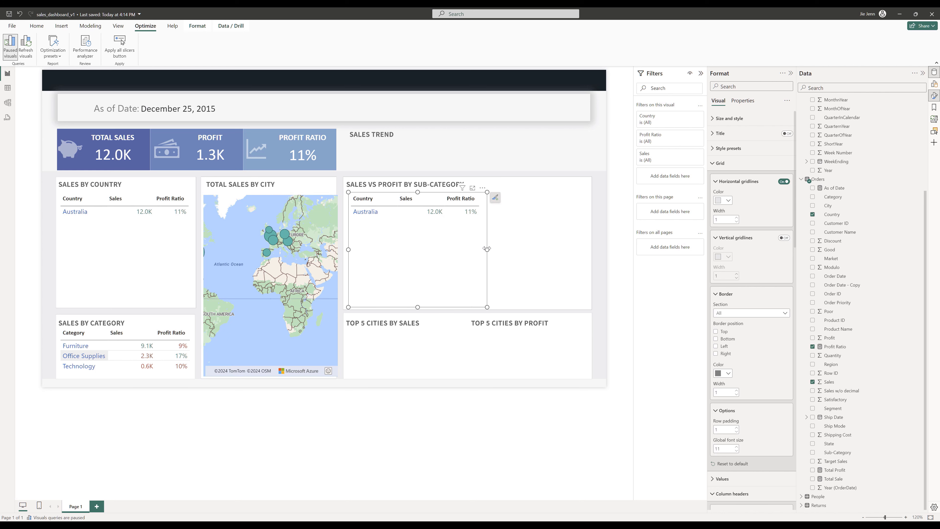
left_click_drag(487, 248, 588, 249)
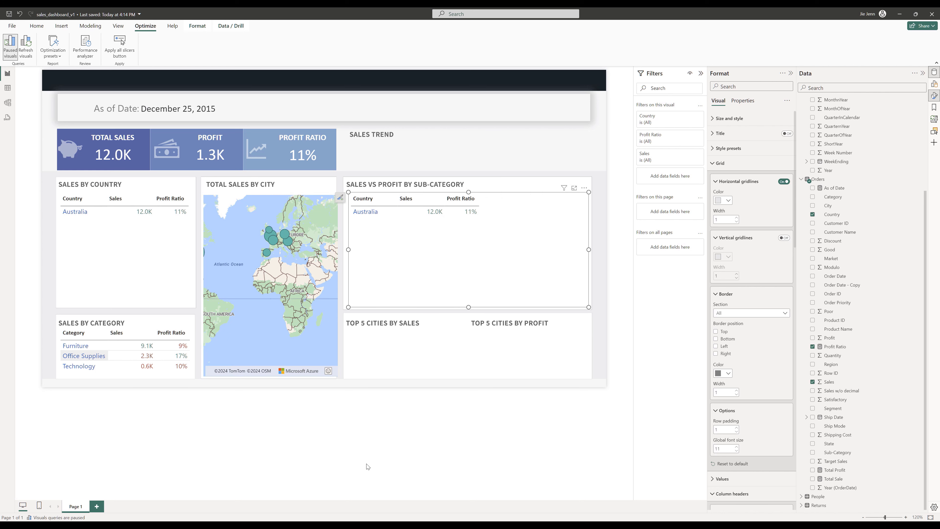
left_click(368, 466)
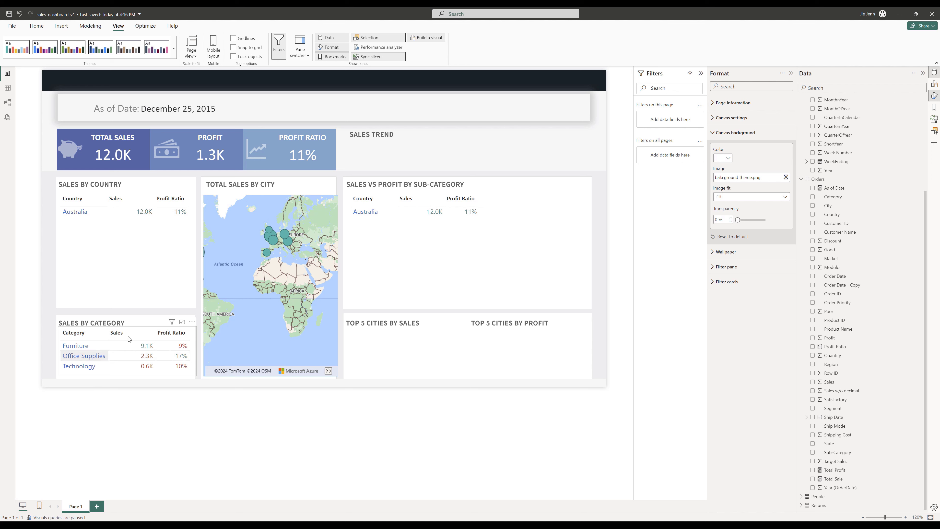
- Refresh the Sales by Category table so it loads its data
left_click(185, 344)
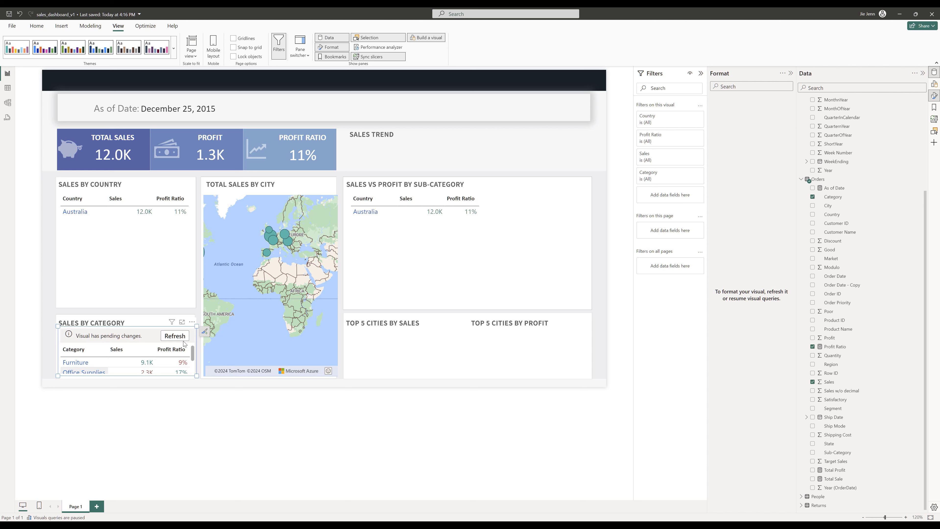
left_click(175, 336)
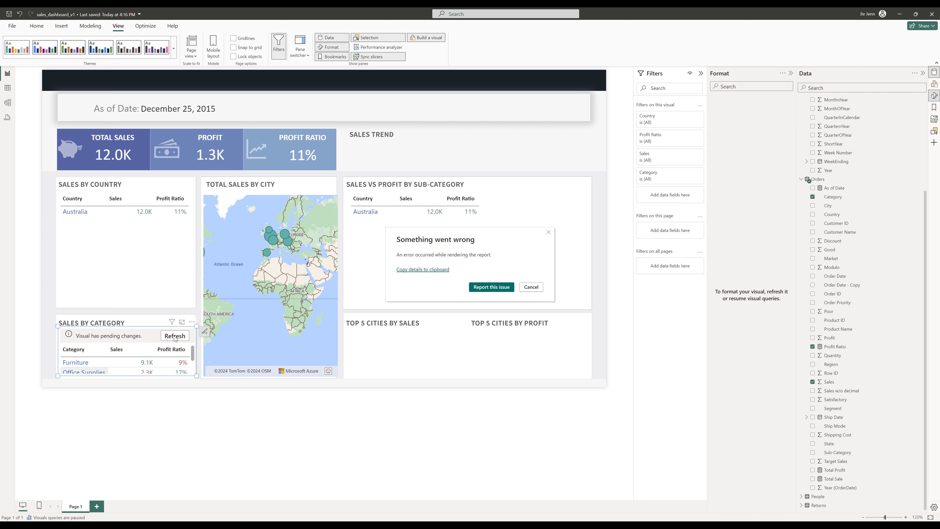
left_click(531, 287)
left_click(531, 287)
left_click(153, 378)
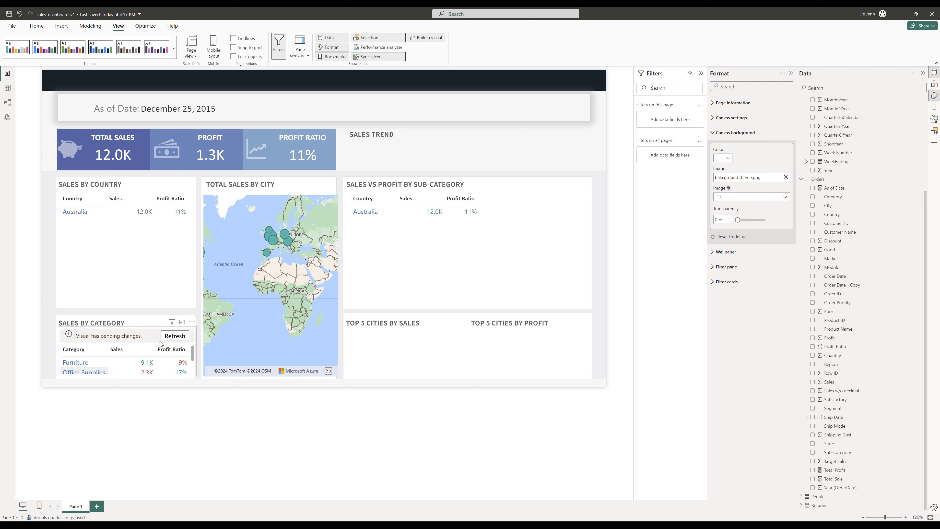
left_click(173, 338)
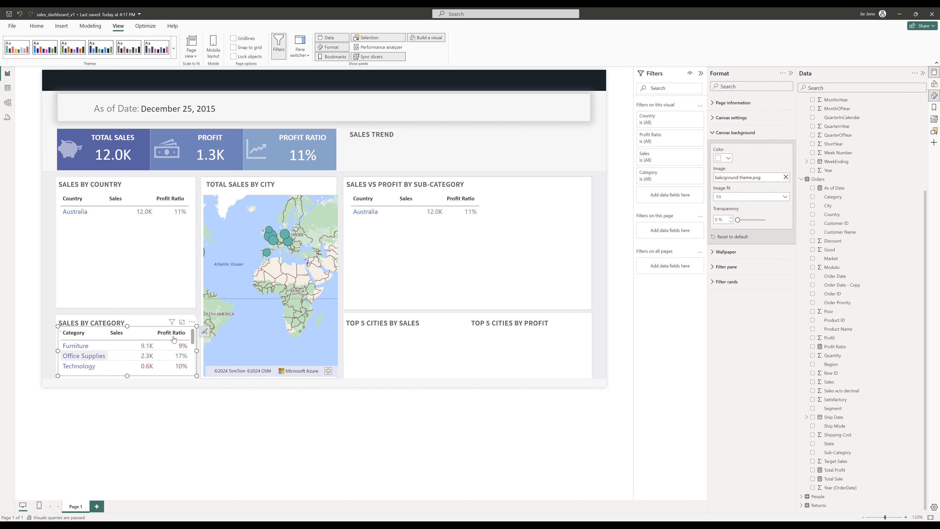
left_click(96, 357)
left_click(96, 357)
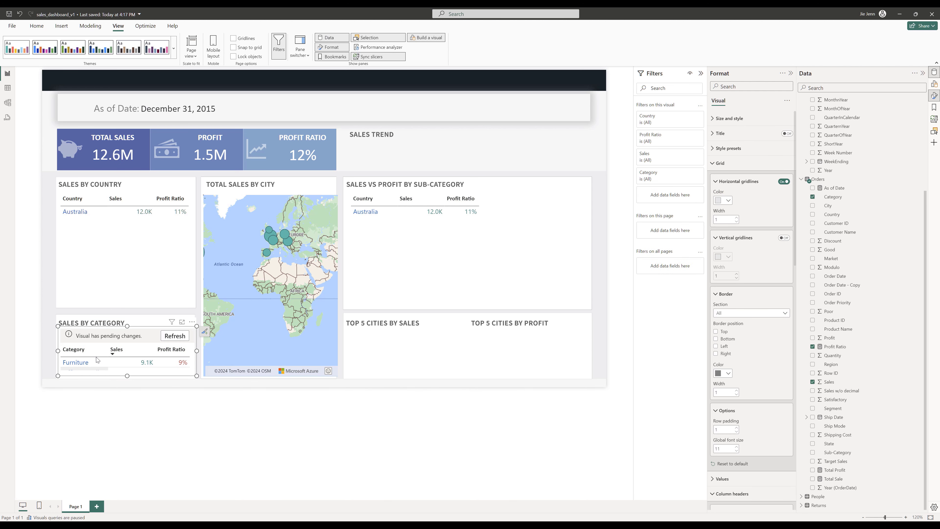
left_click(170, 338)
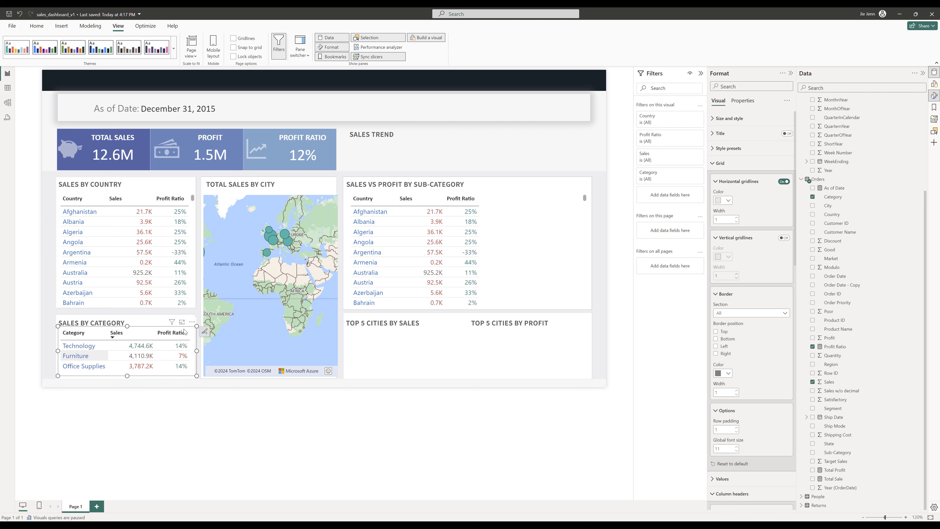
- In the copied table, replace Country with Sub-Category and add Total Sale and Total Profit as columns
left_click(347, 250)
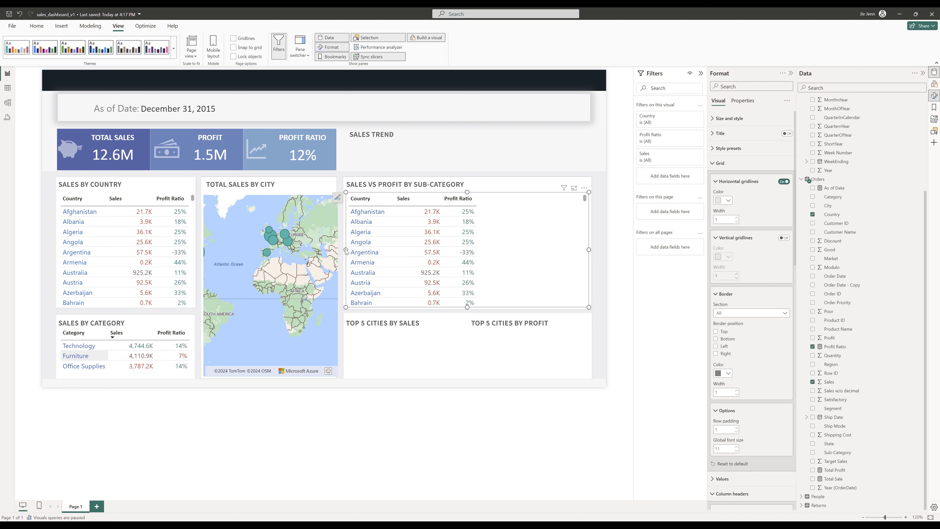
left_click(934, 85)
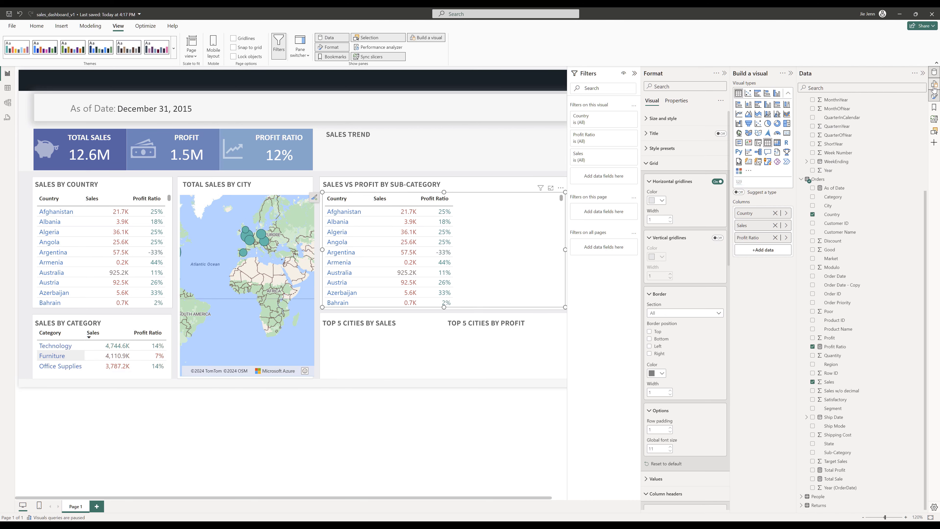
left_click(774, 213)
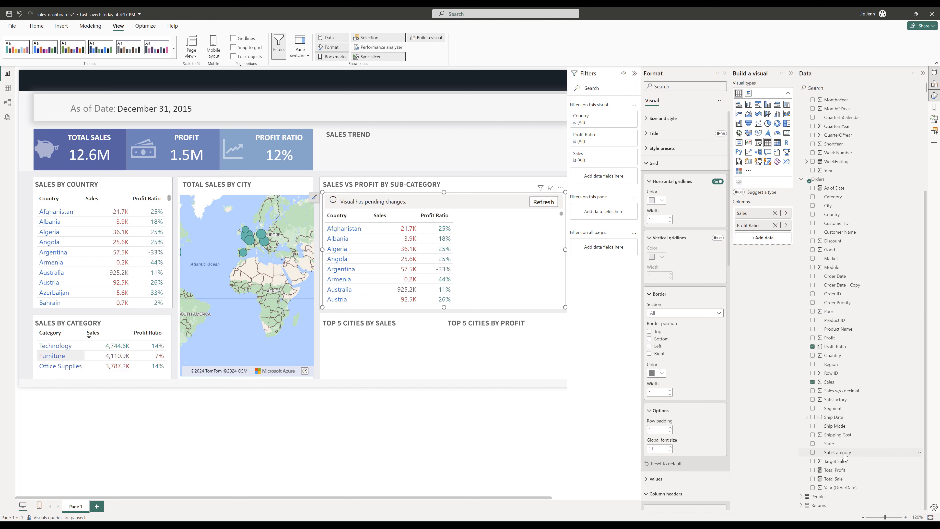
left_click_drag(783, 310, 768, 209)
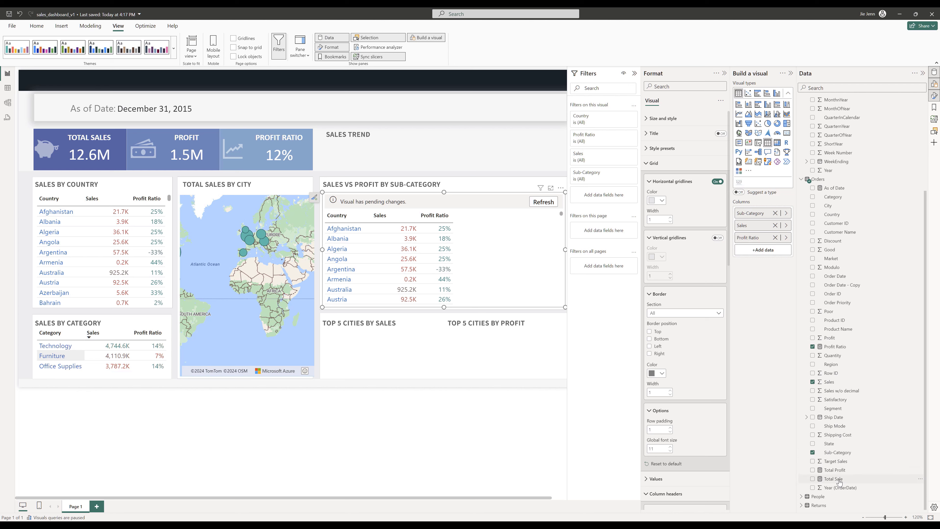
left_click_drag(834, 478, 770, 223)
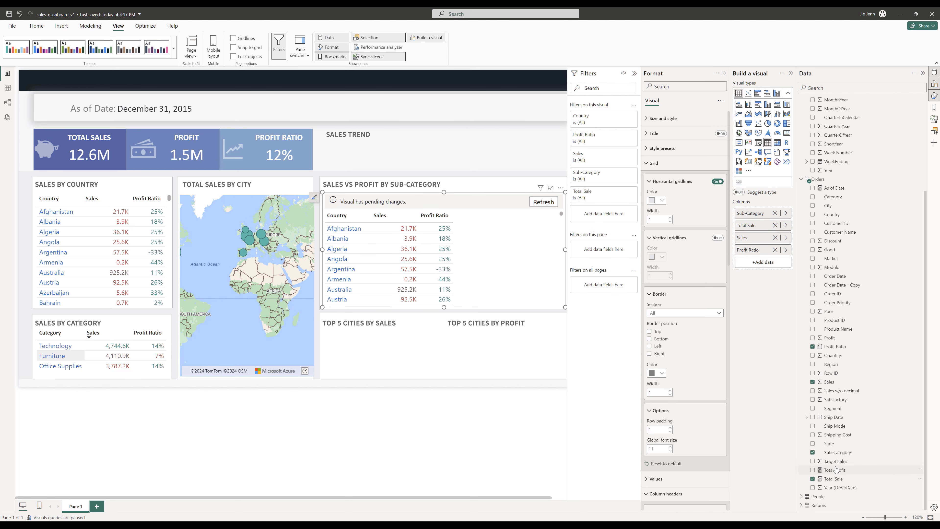
left_click_drag(835, 469, 763, 243)
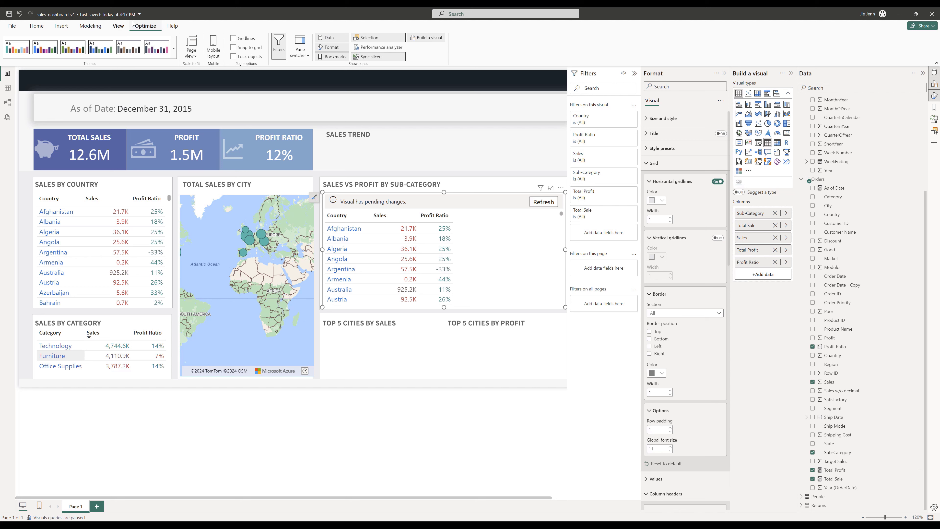
- Add Profit as another column of the sub-category table and resume visual queries so all visuals load
left_click(145, 28)
left_click(62, 32)
left_click_drag(835, 346, 781, 257)
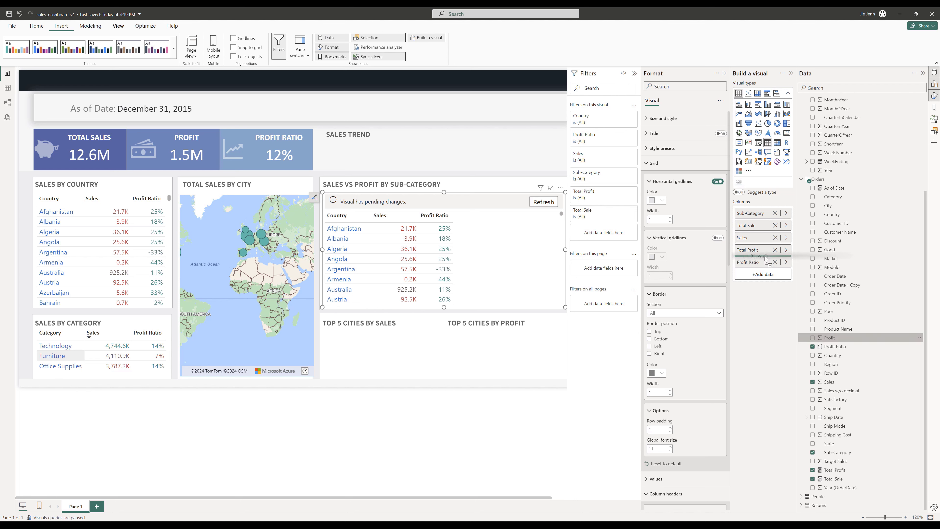
left_click(484, 415)
left_click(543, 201)
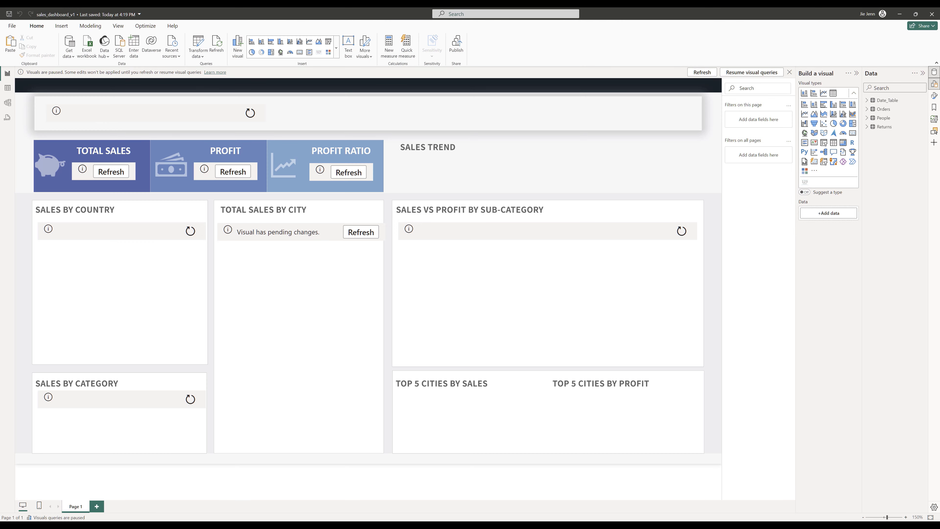
left_click(148, 29)
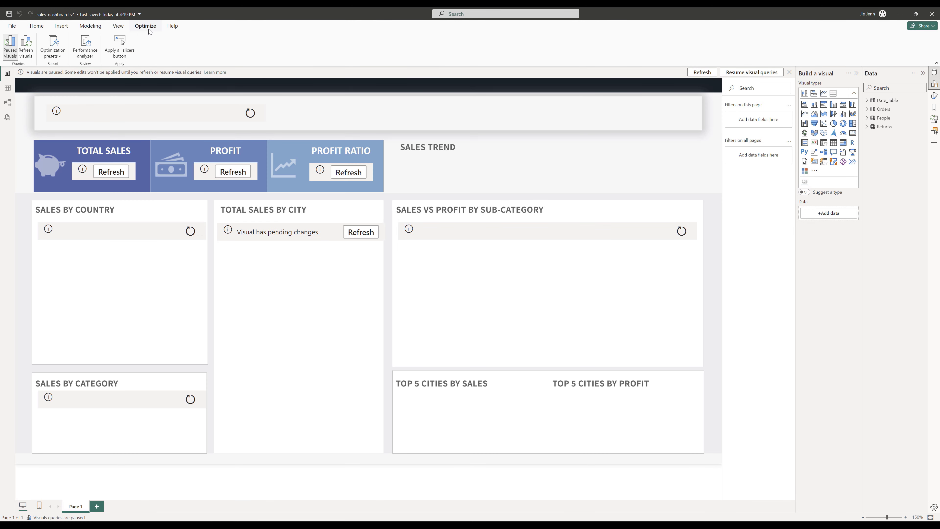
left_click(12, 50)
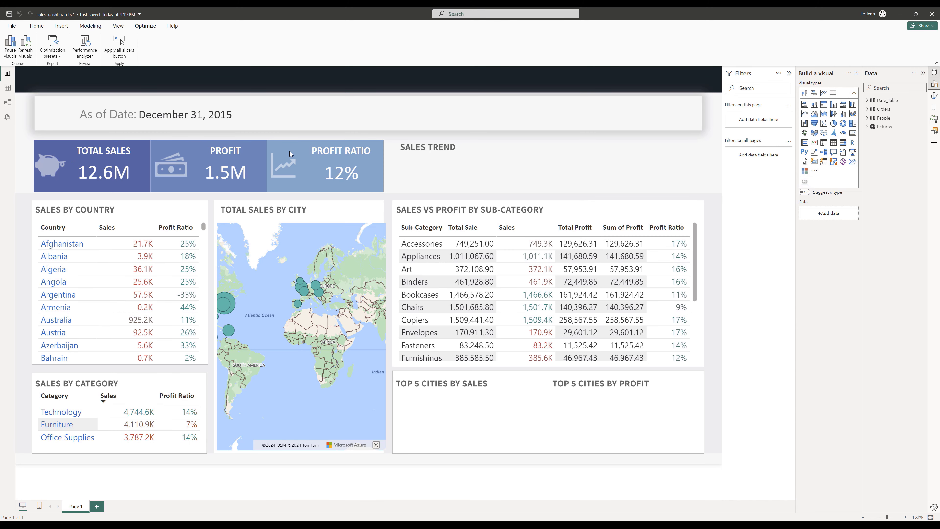
- Sort the sub-category table by Sum of Profit in descending order
double_click(624, 229)
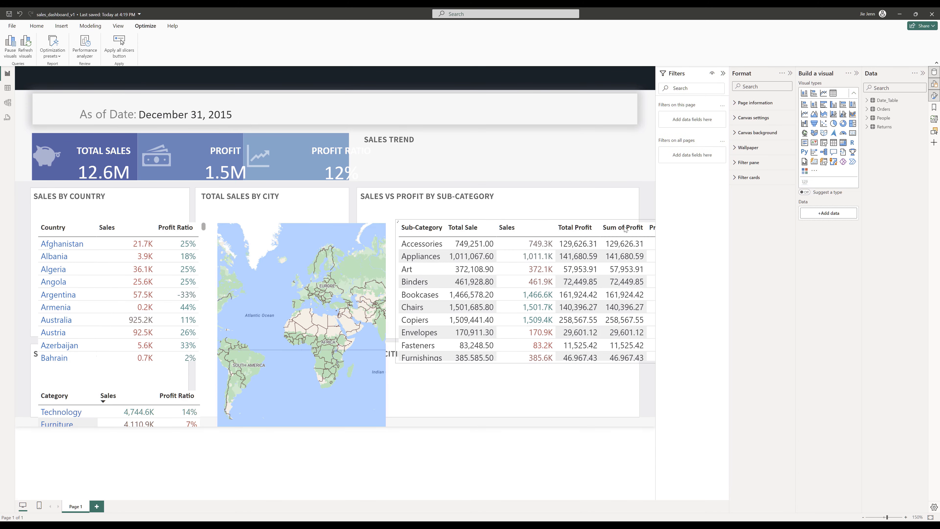
left_click(584, 219)
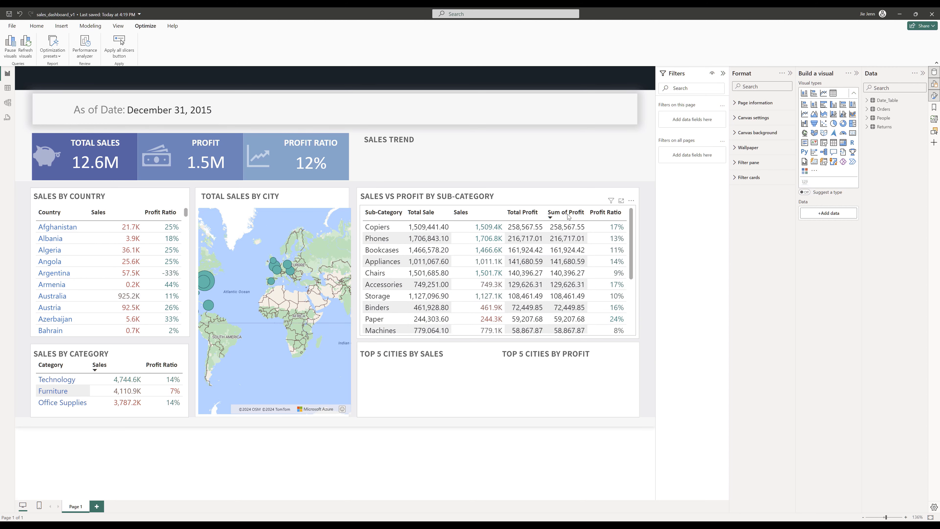
- Save the report and reset the sub-category table's Sum of Profit column name back to Profit
key("ctrl+s")
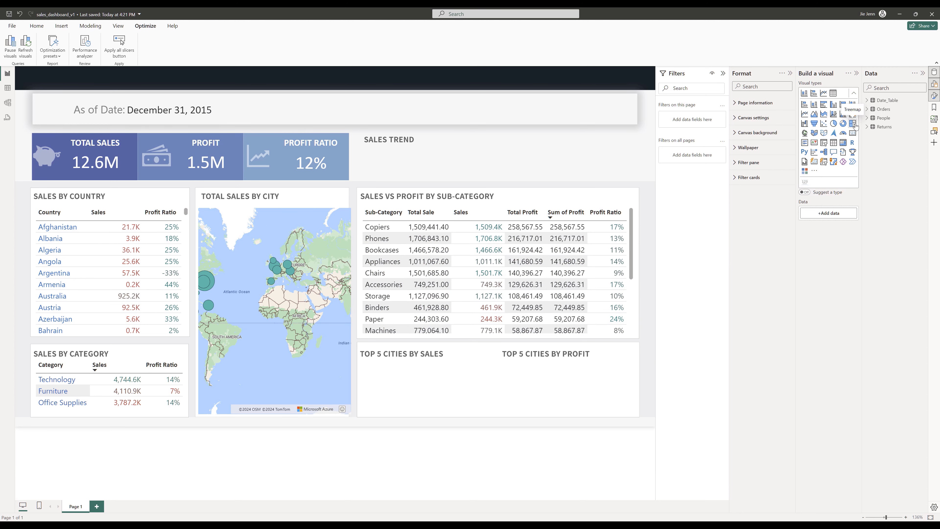
left_click(534, 206)
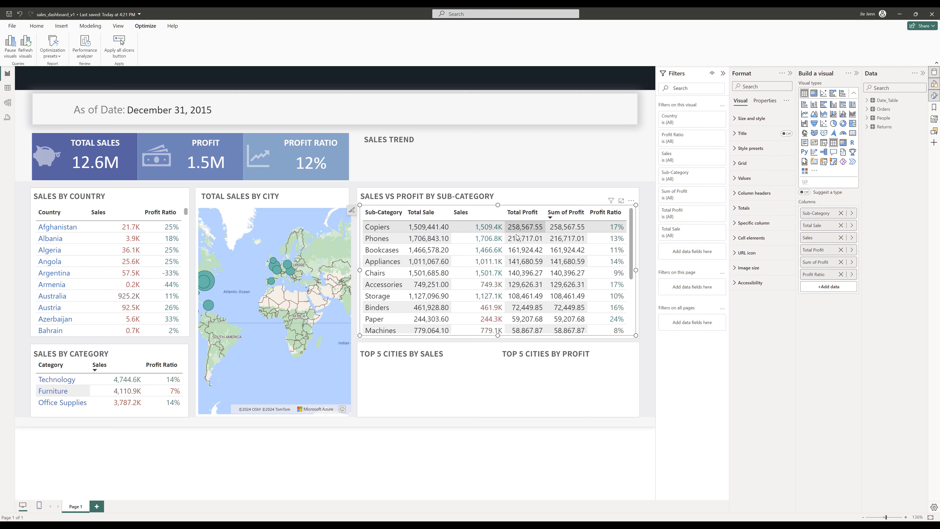
double_click(832, 262)
key("ctrl+a")
key("BackSpace")
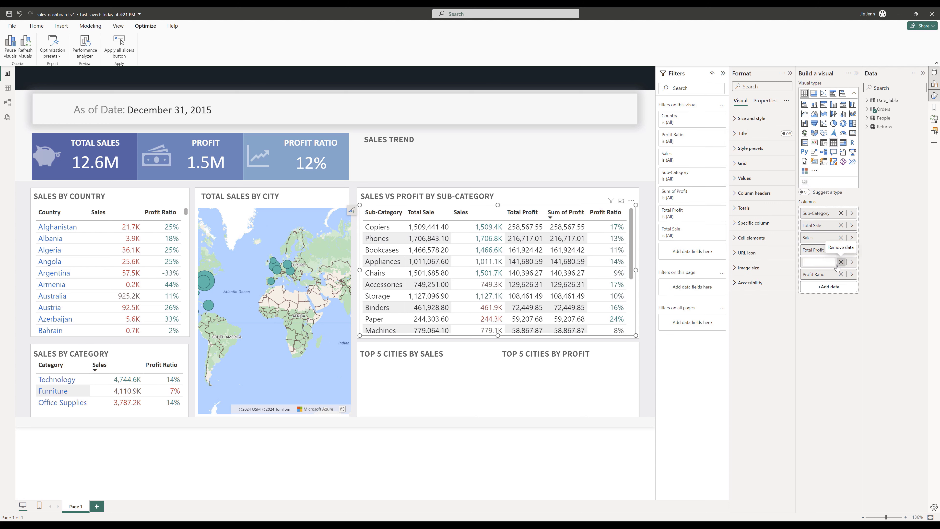
key("Return")
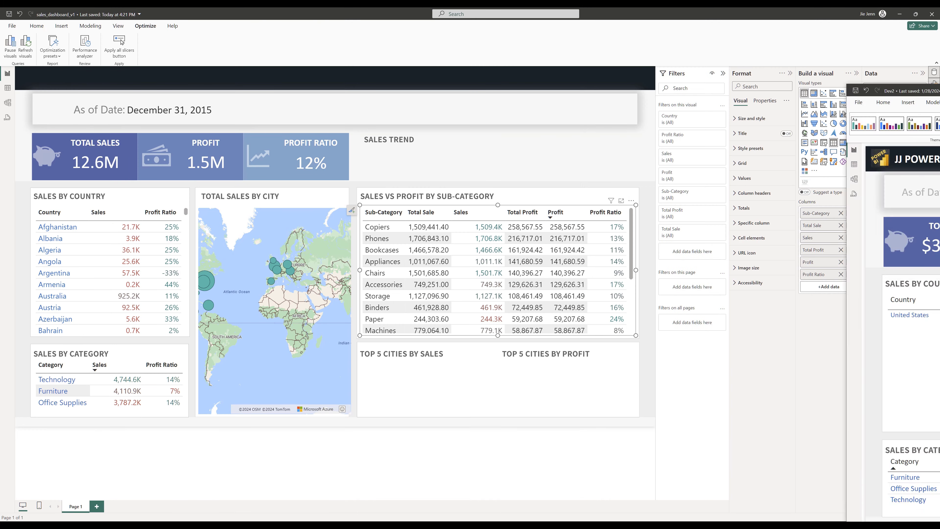
- Set the Sub-Category column's value text colour to #0D6ABF, copying the hex code from Sublime Text
left_click(741, 167)
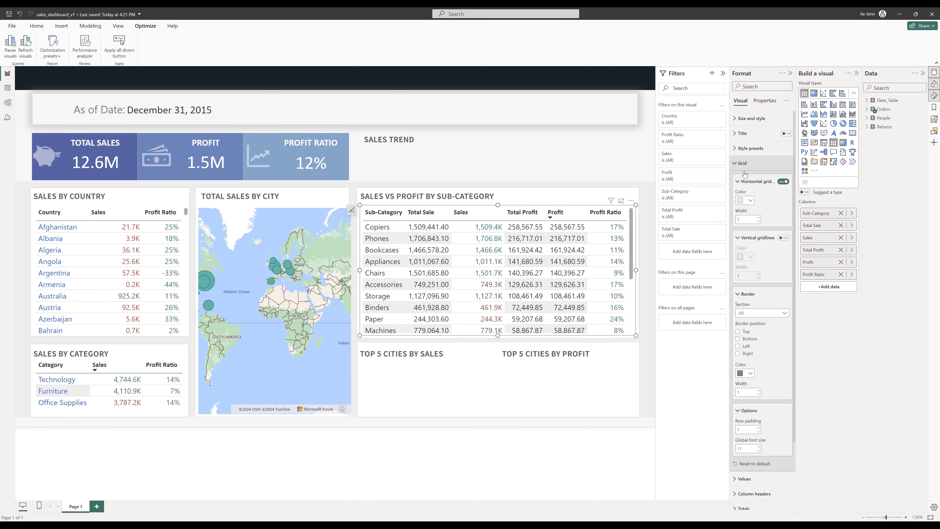
scroll(779, 357, "down", 3)
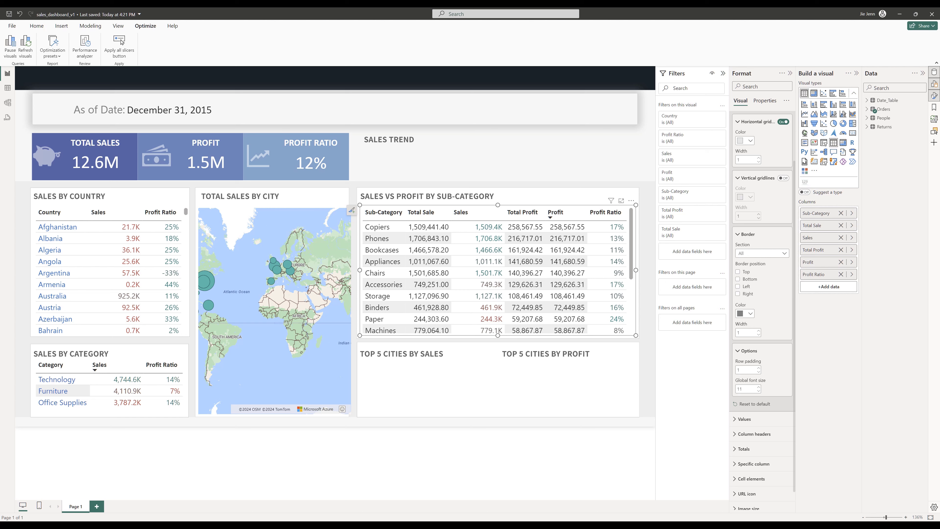
left_click(755, 448)
scroll(771, 371, "down", 4)
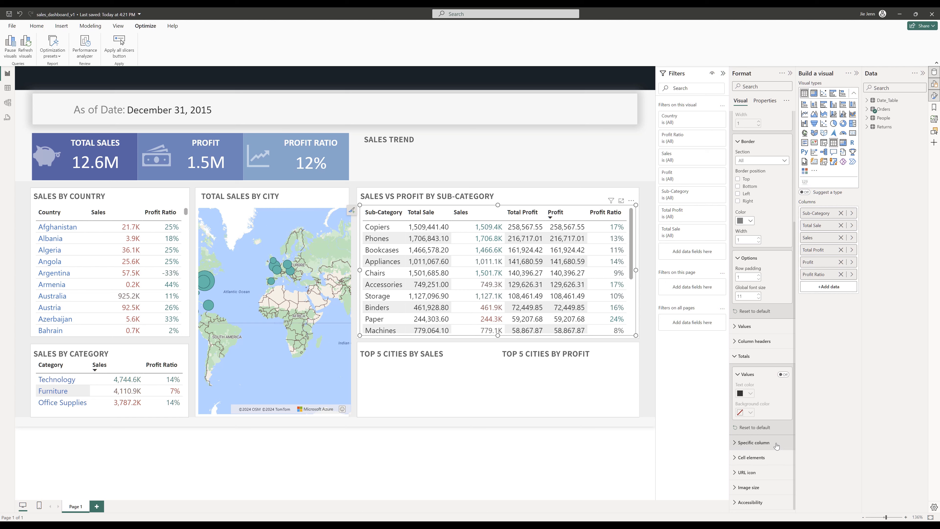
left_click(765, 447)
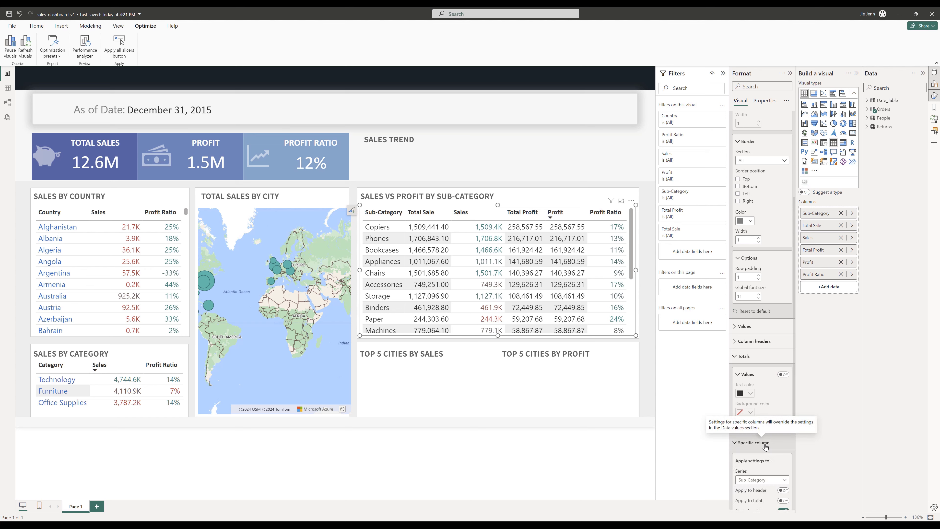
scroll(766, 447, "down", 3)
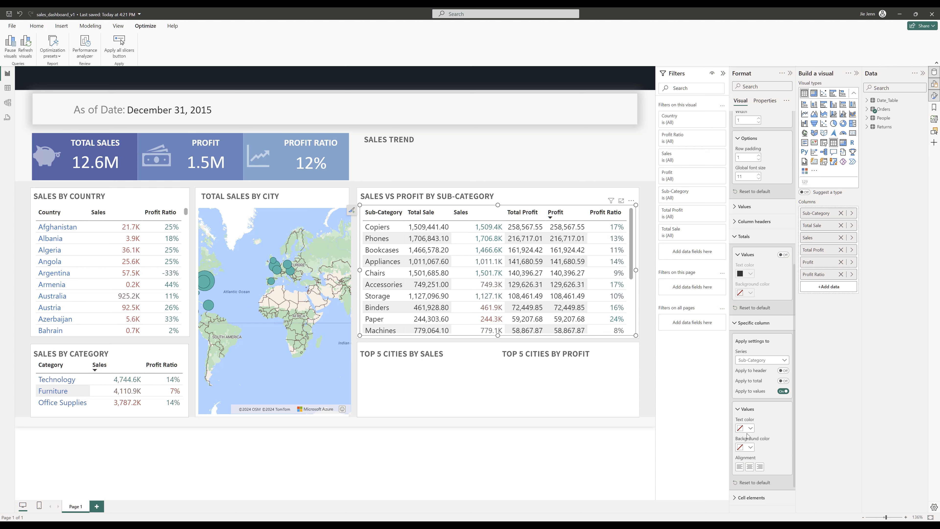
left_click(750, 429)
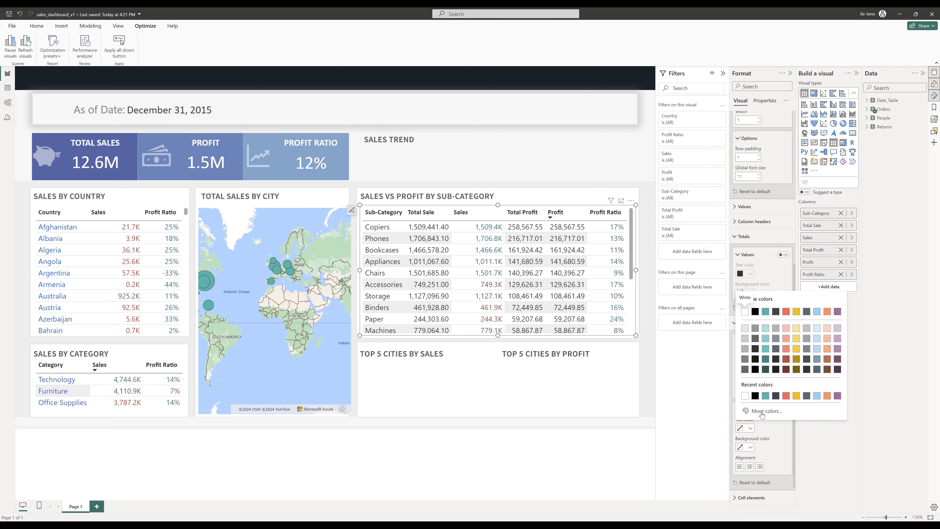
left_click(157, 525)
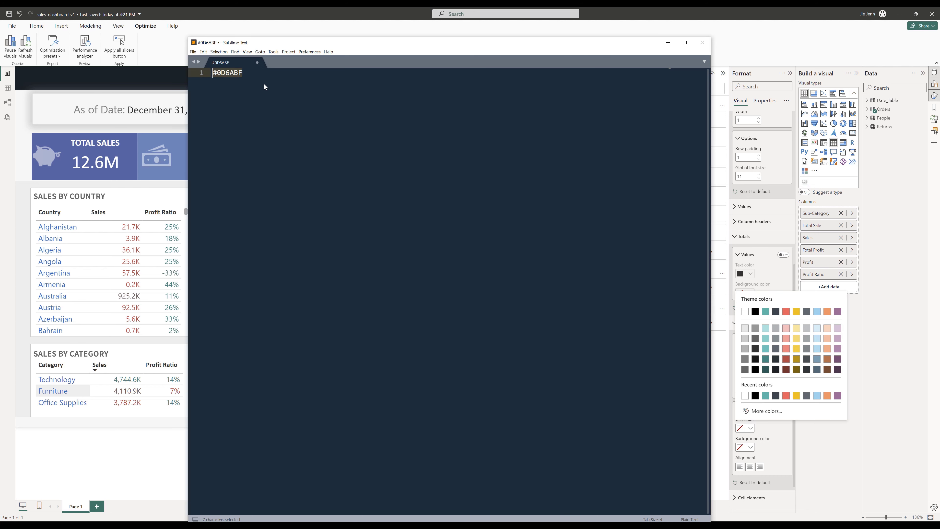
left_click_drag(244, 73, 213, 74)
key("ctrl+c")
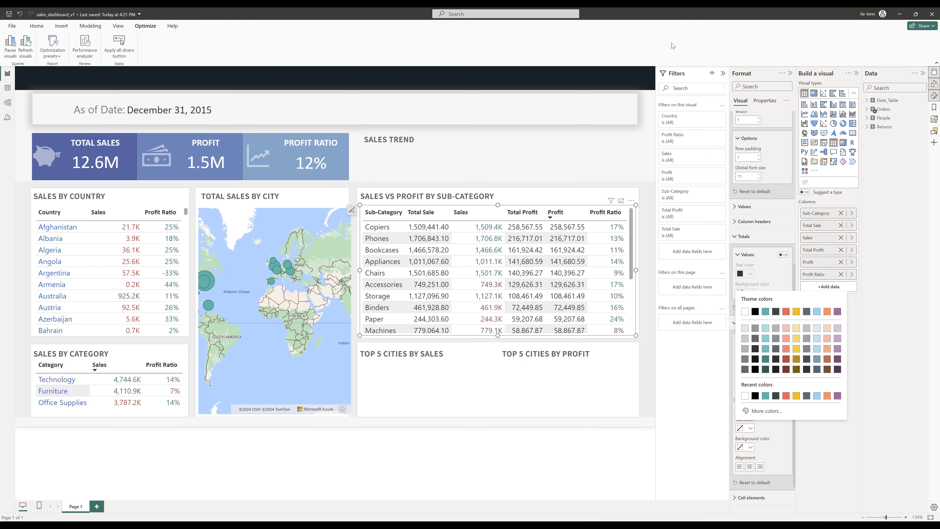
left_click(668, 42)
left_click(768, 412)
key("ctrl+v")
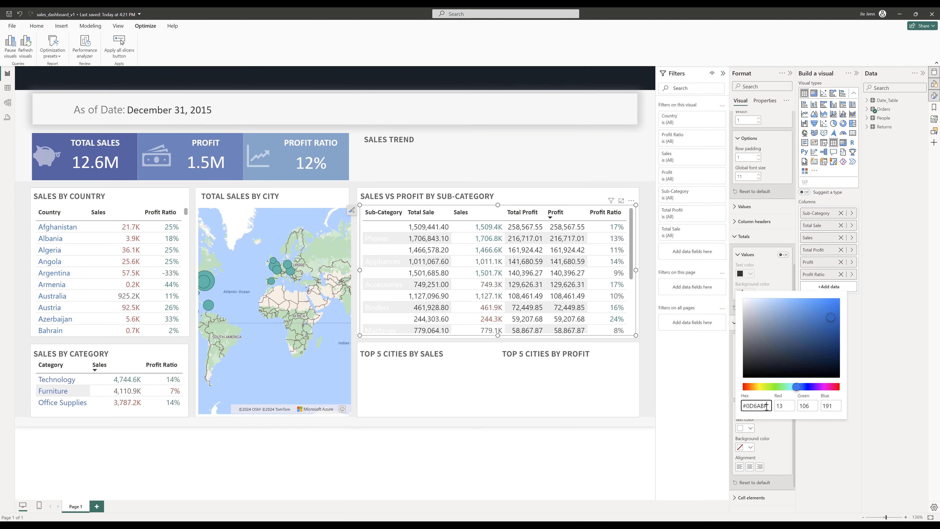
- Give the Sub-Category column's values a white background colour
left_click(749, 448)
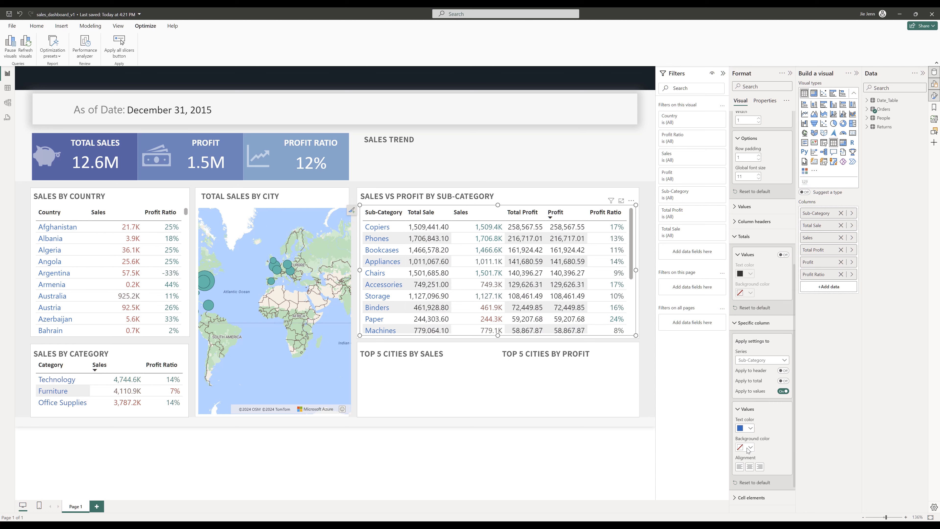
left_click(749, 448)
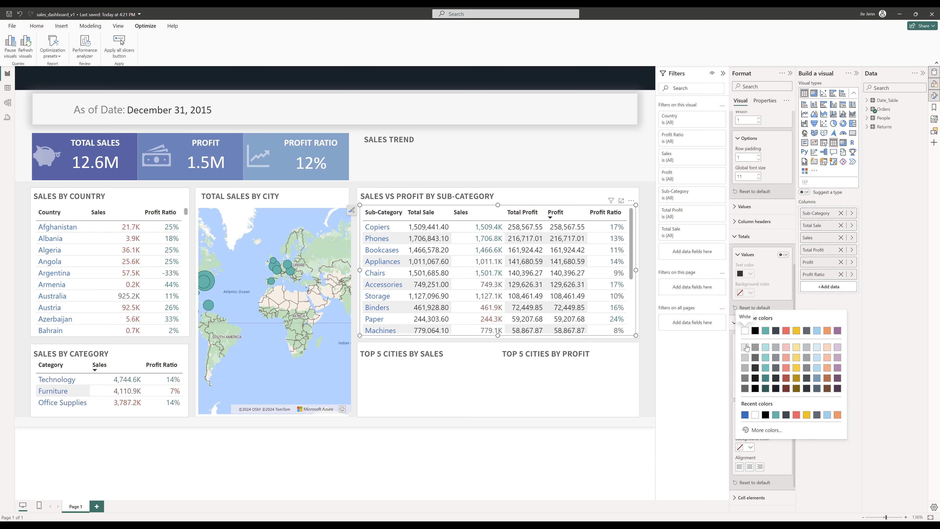
left_click(745, 331)
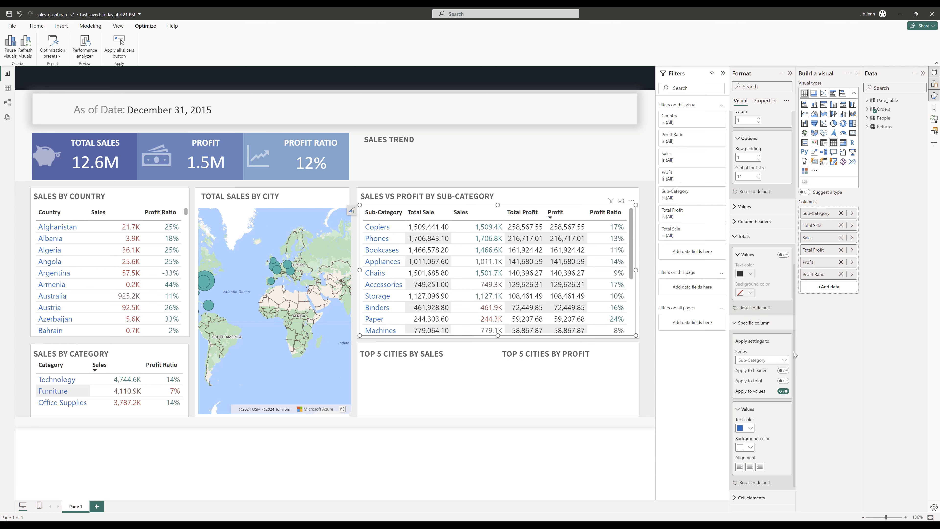
- For the Total Sale column, set a white background, Thousands display units and 1 decimal place
left_click(779, 360)
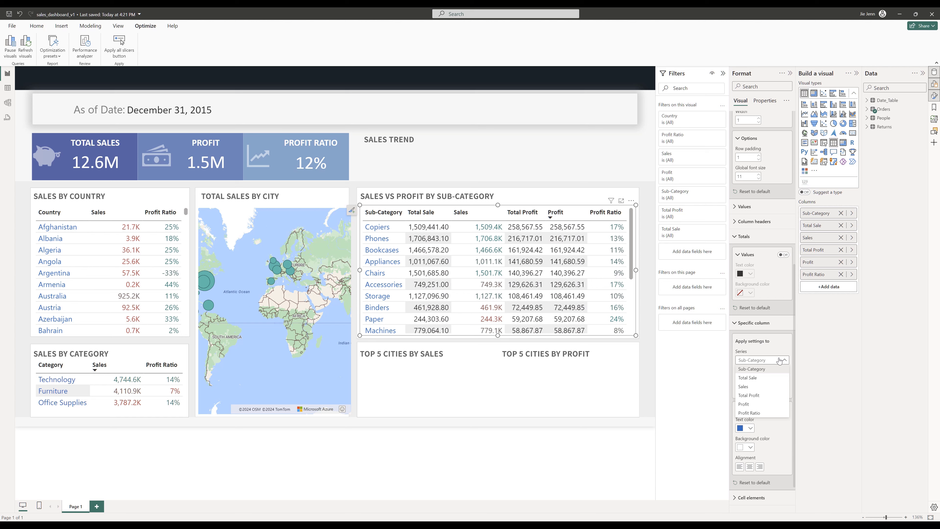
left_click(747, 379)
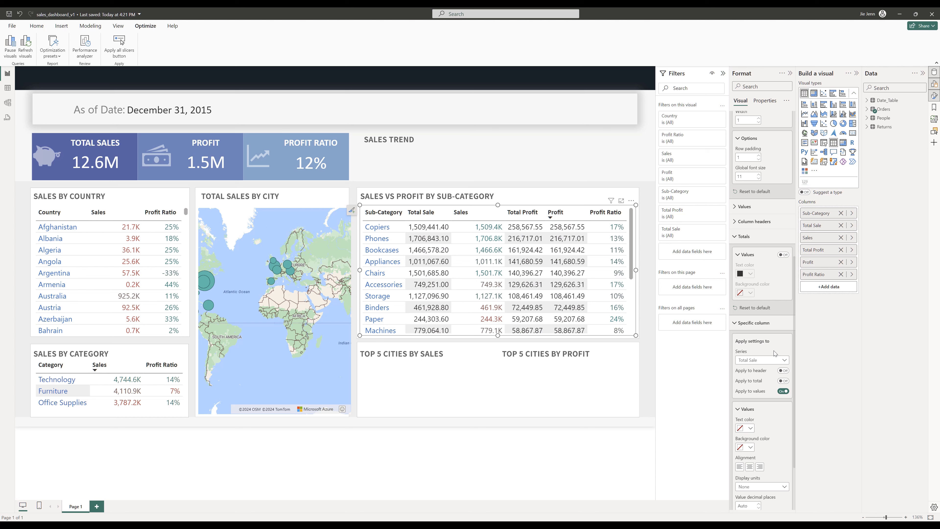
scroll(775, 353, "down", 2)
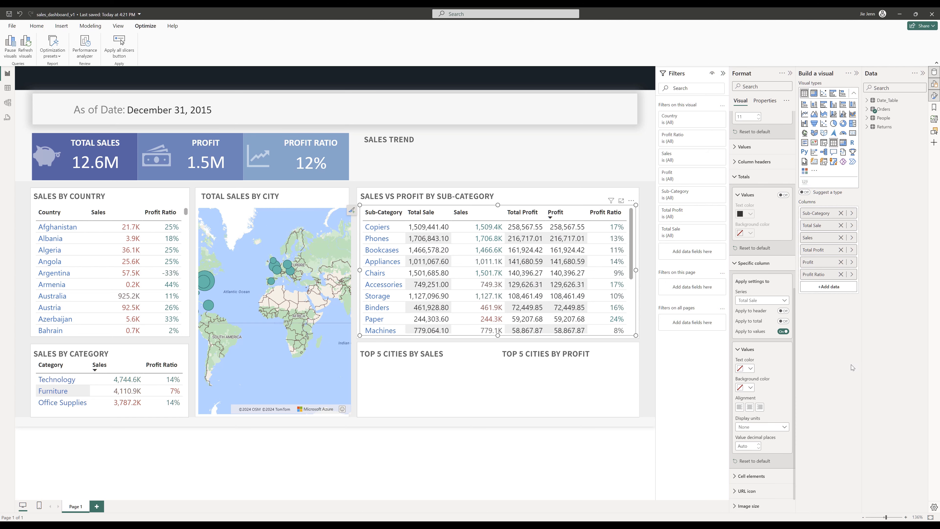
left_click(750, 388)
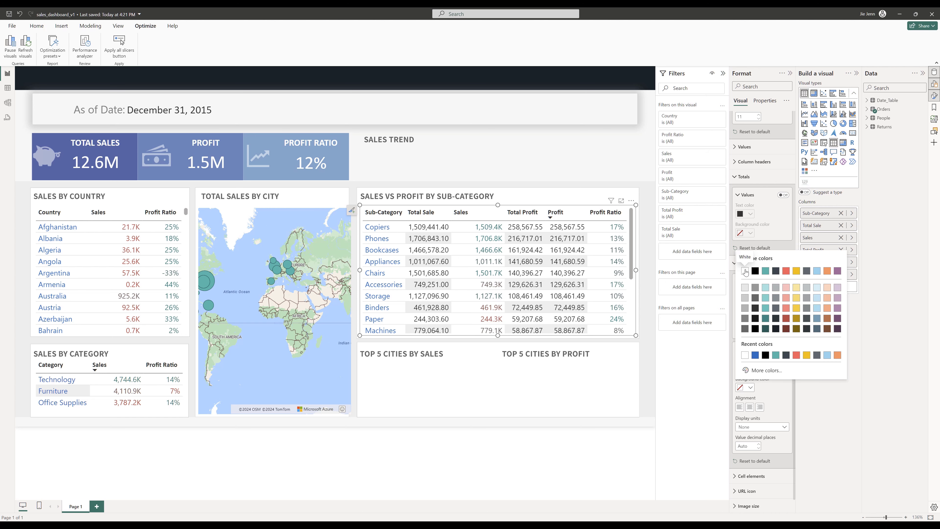
left_click(745, 271)
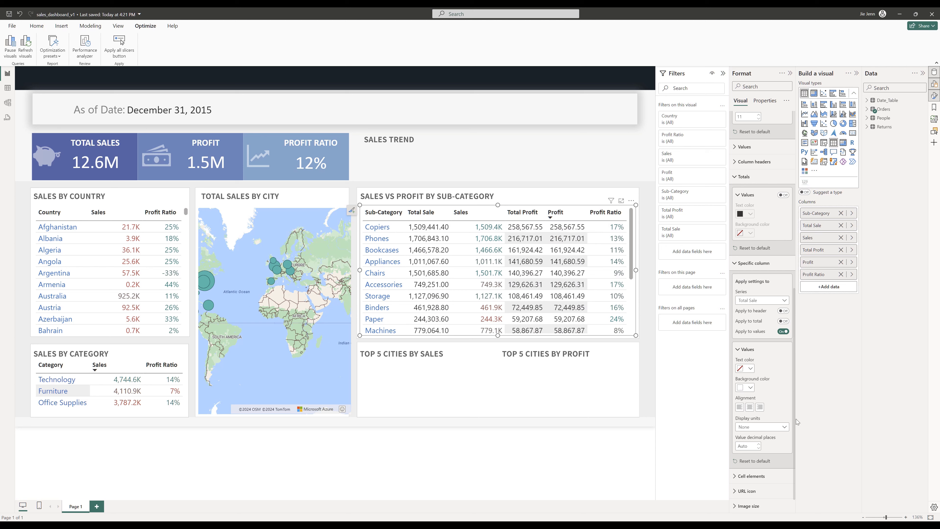
left_click(765, 428)
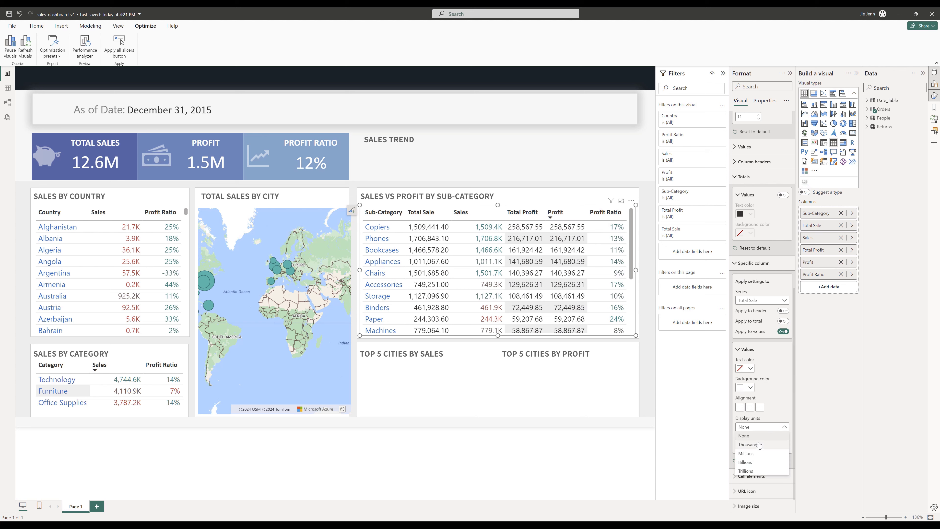
left_click(752, 444)
left_click(750, 445)
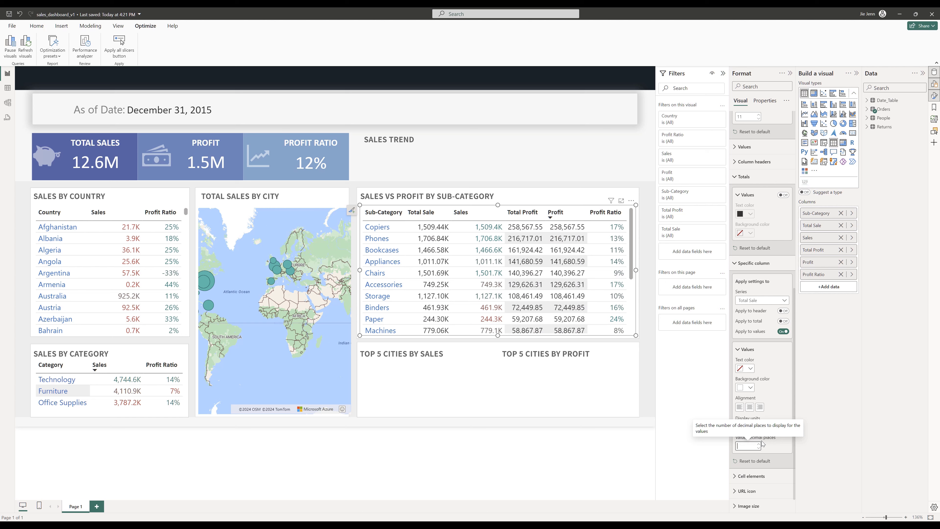
type("1")
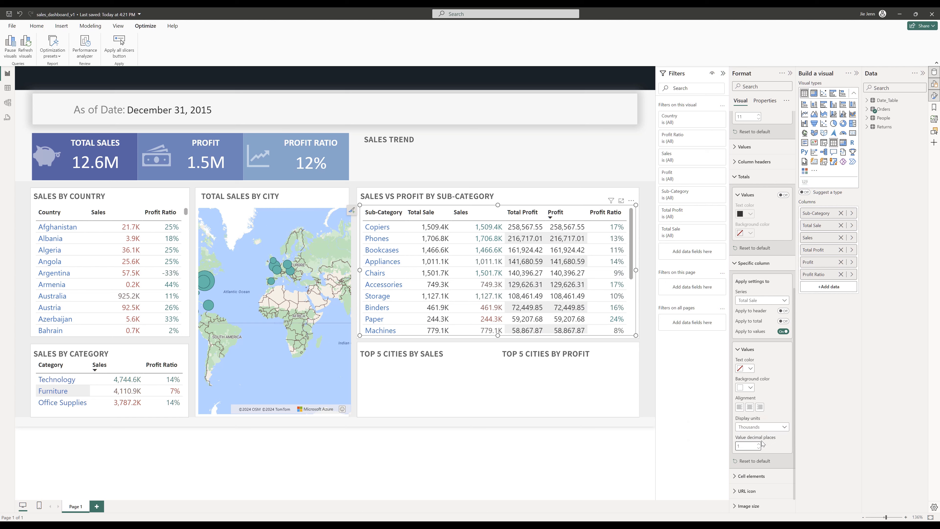
- Switch the column-specific settings to Sales and set its display units to None
left_click(751, 300)
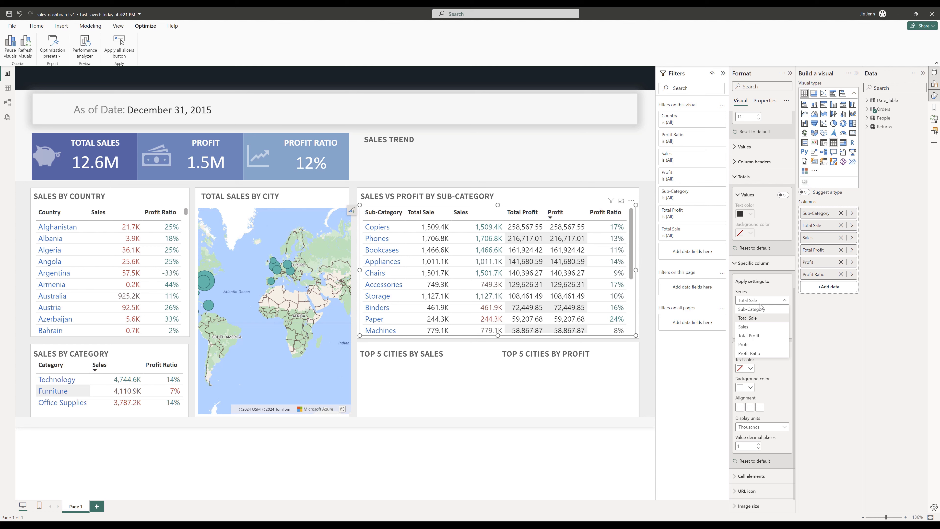
left_click(749, 327)
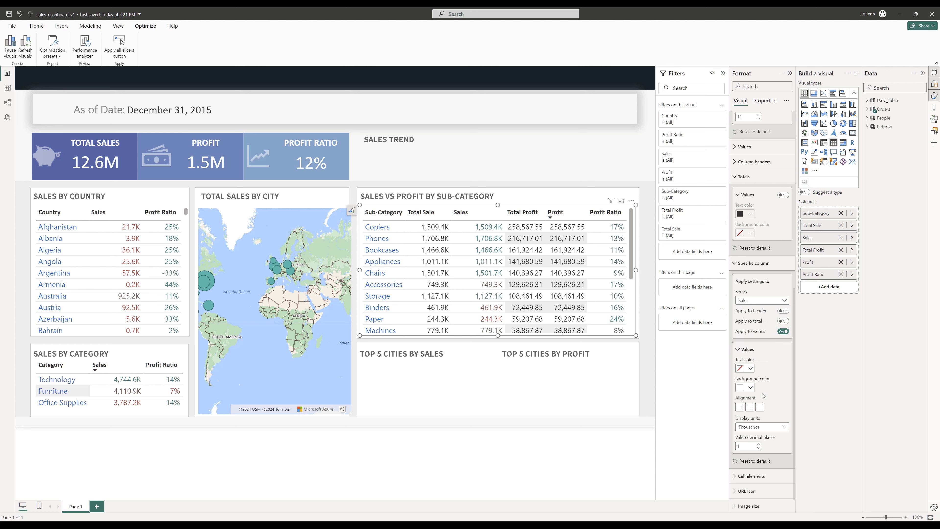
left_click(773, 430)
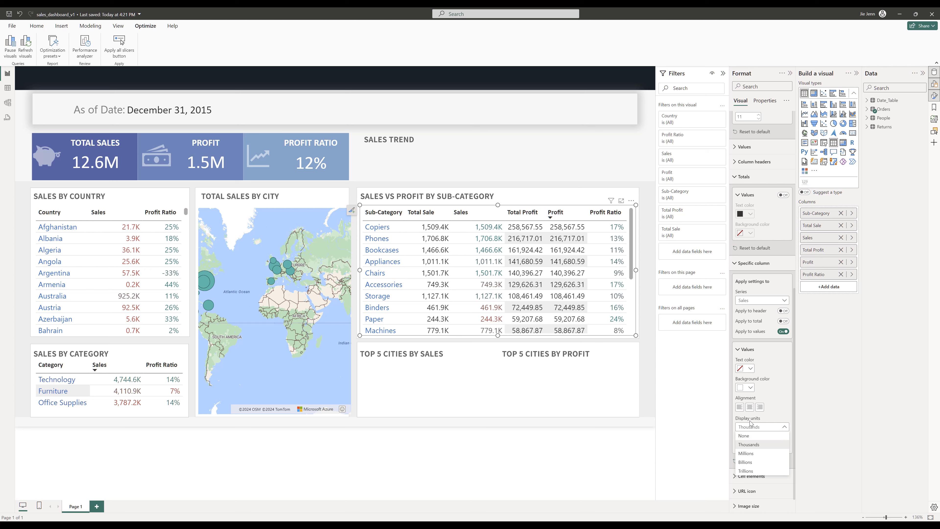
left_click(752, 443)
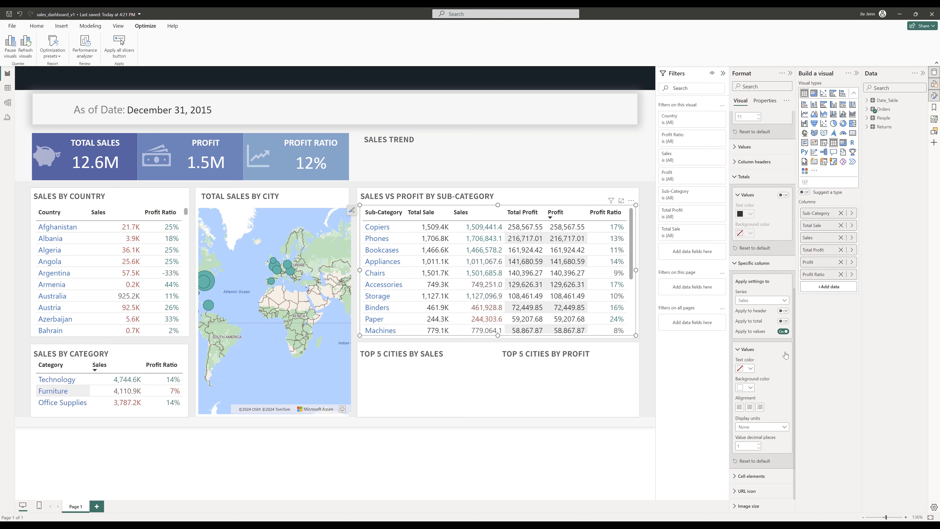
- For the Total Profit column, set a white background and Thousands display units
scroll(785, 370, "down", 1)
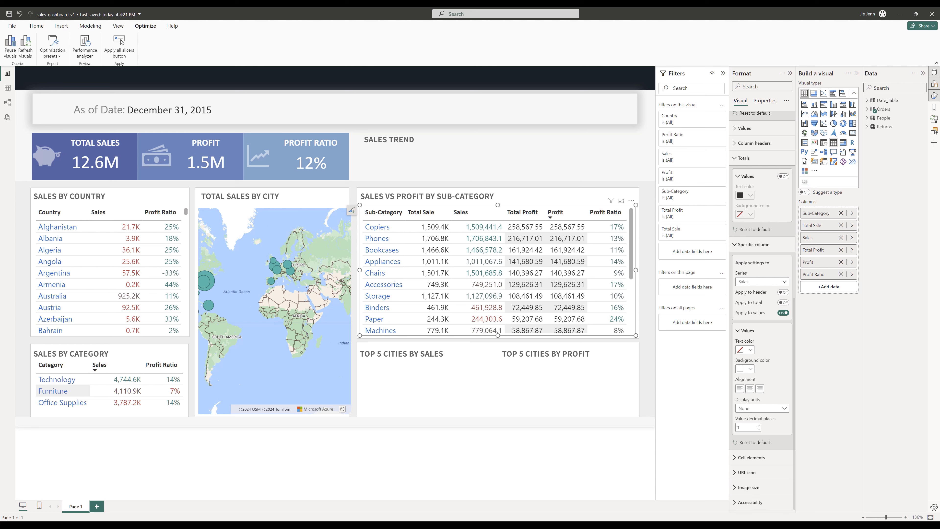
left_click(773, 281)
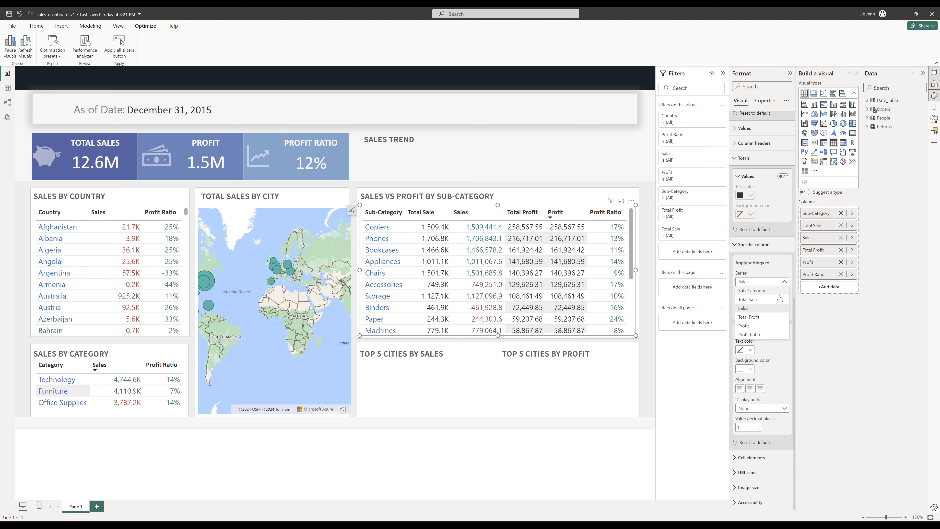
left_click(749, 318)
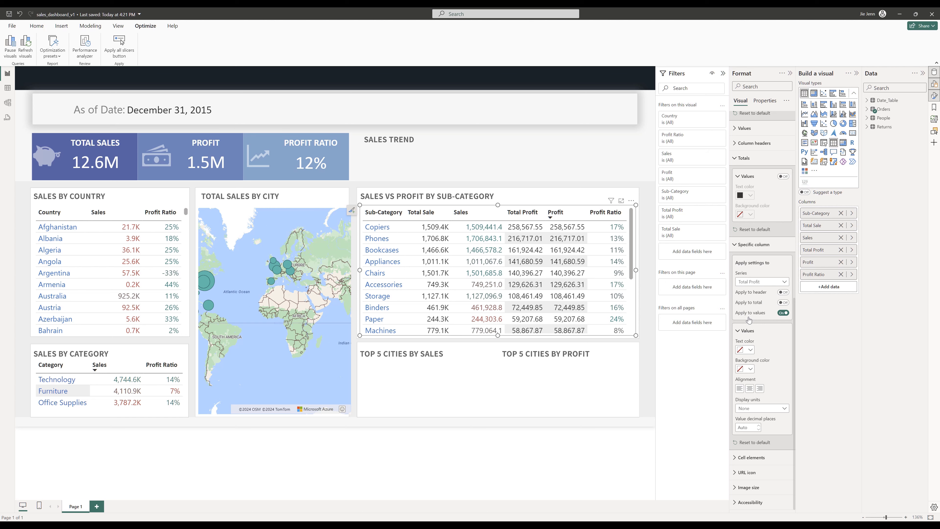
left_click(749, 369)
left_click(745, 394)
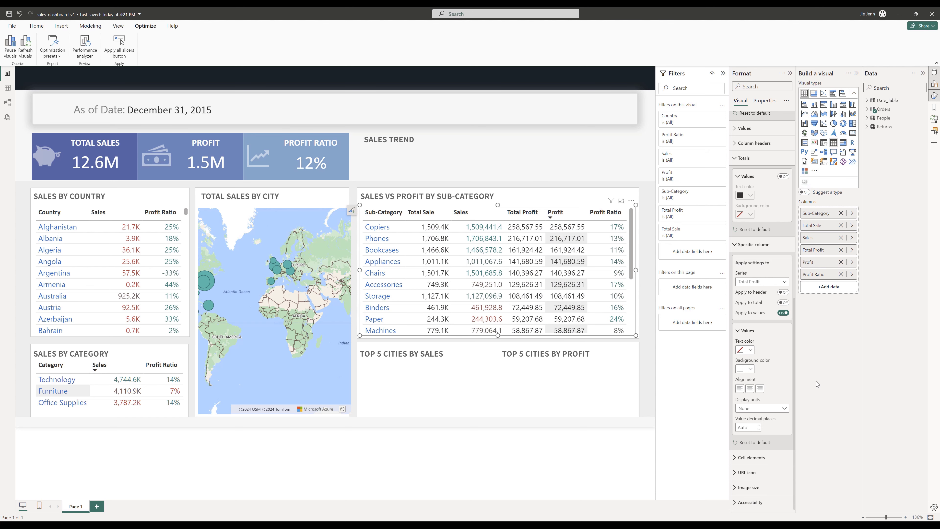
left_click(777, 409)
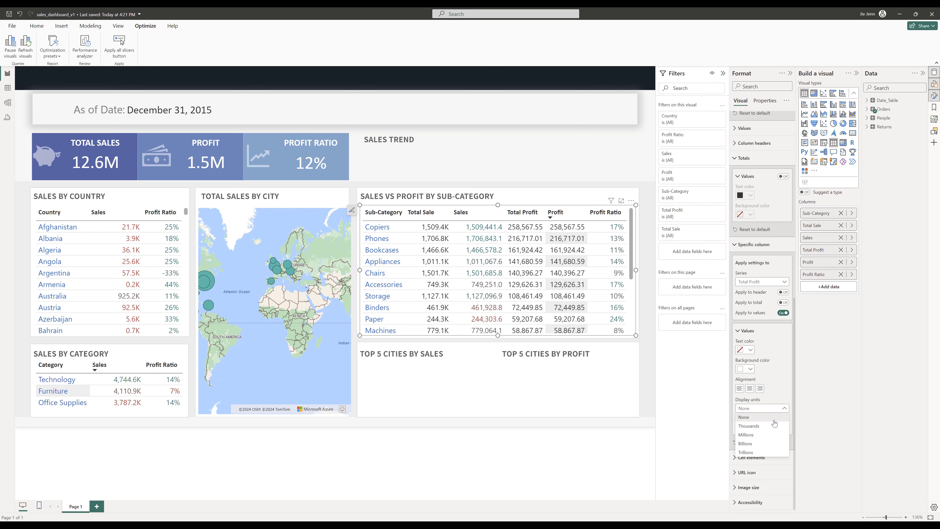
left_click(754, 427)
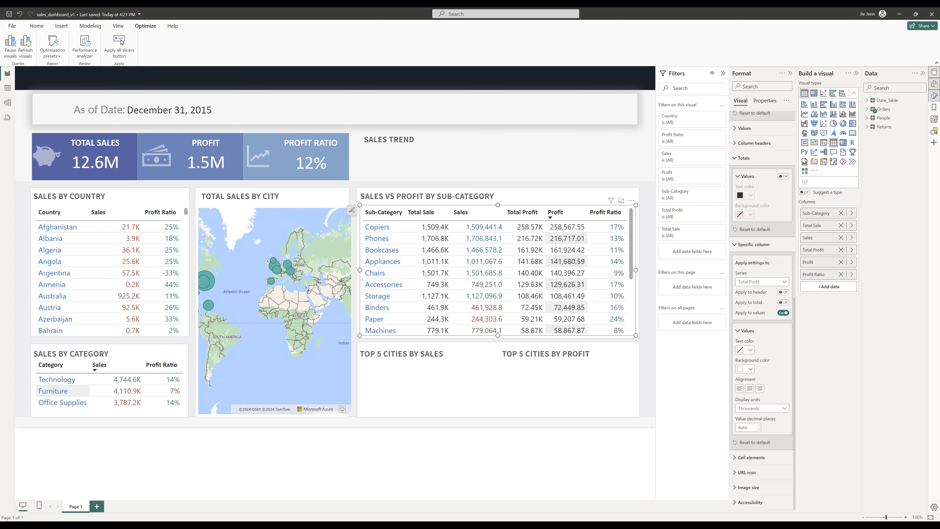
left_click(734, 461)
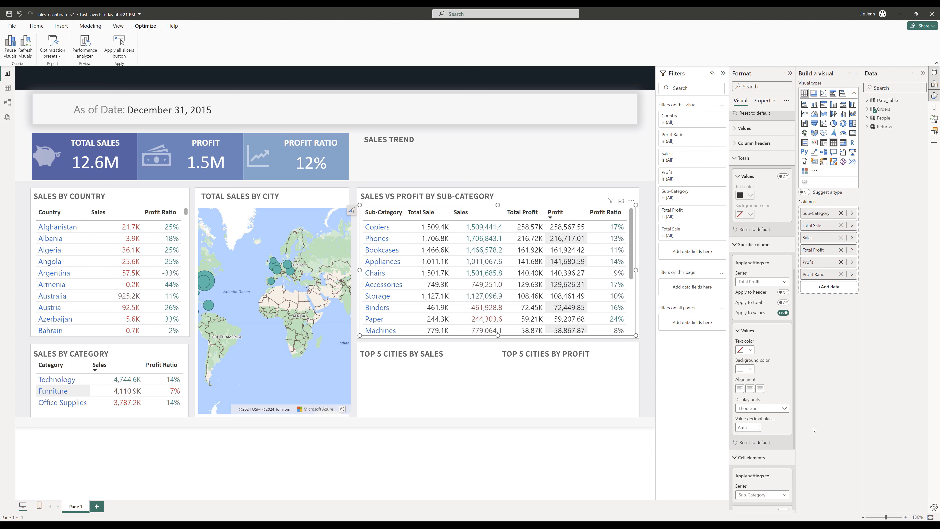
- Apply gradient font-colour conditional formatting to the Total Sale column, from dark red for the lowest to dark teal for the highest values
left_click(766, 497)
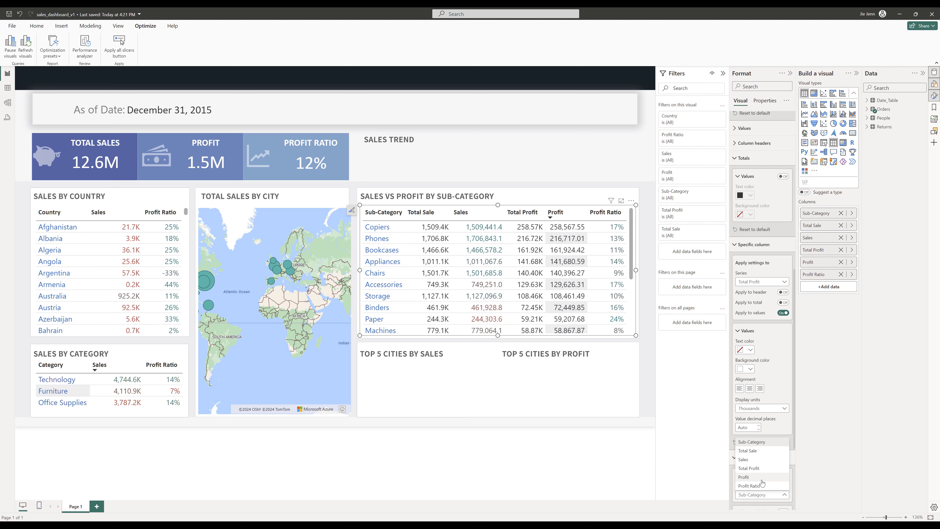
left_click(747, 450)
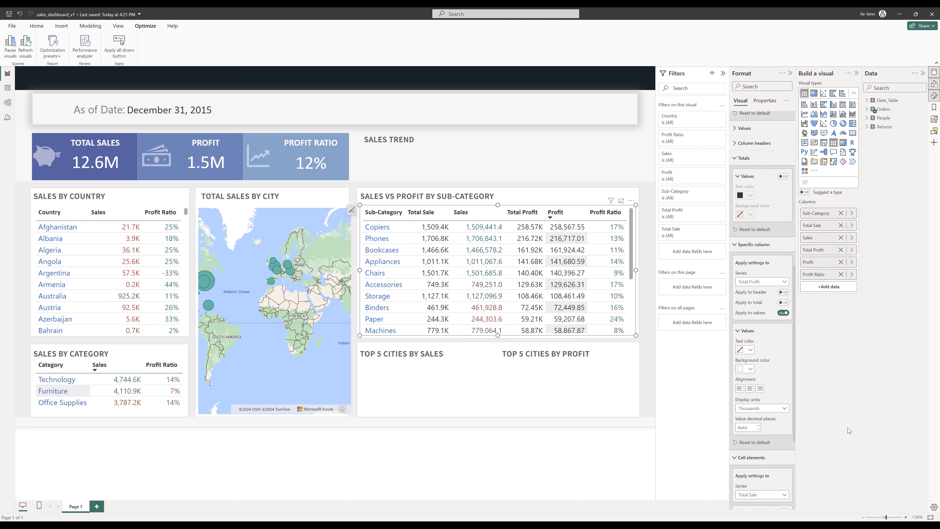
left_click(738, 243)
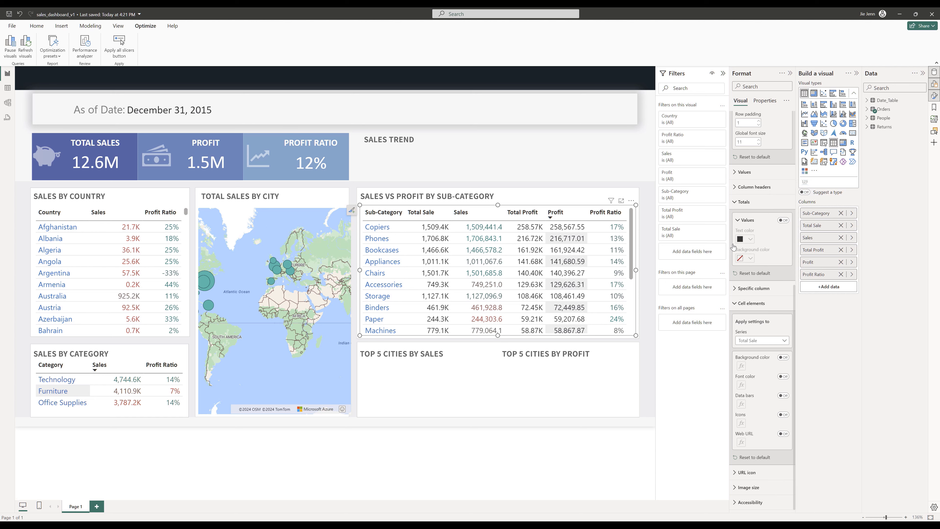
left_click(735, 205)
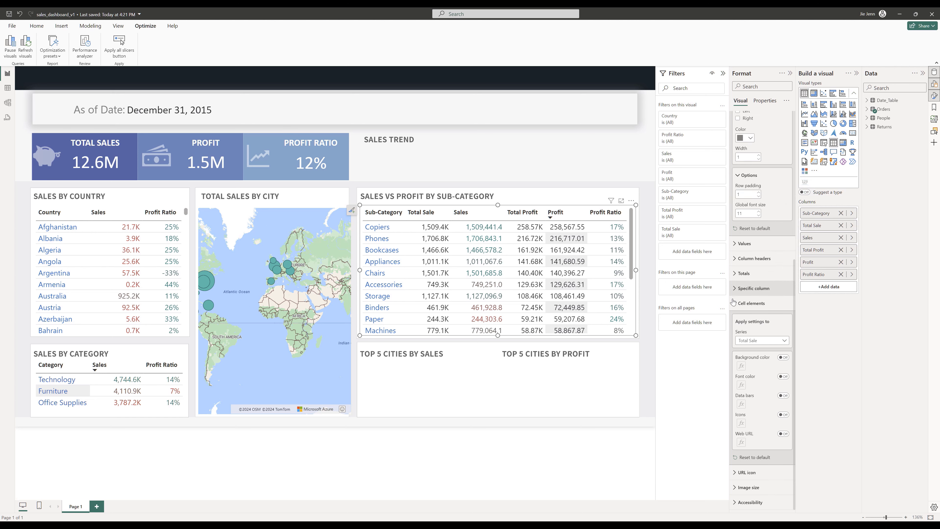
left_click(783, 376)
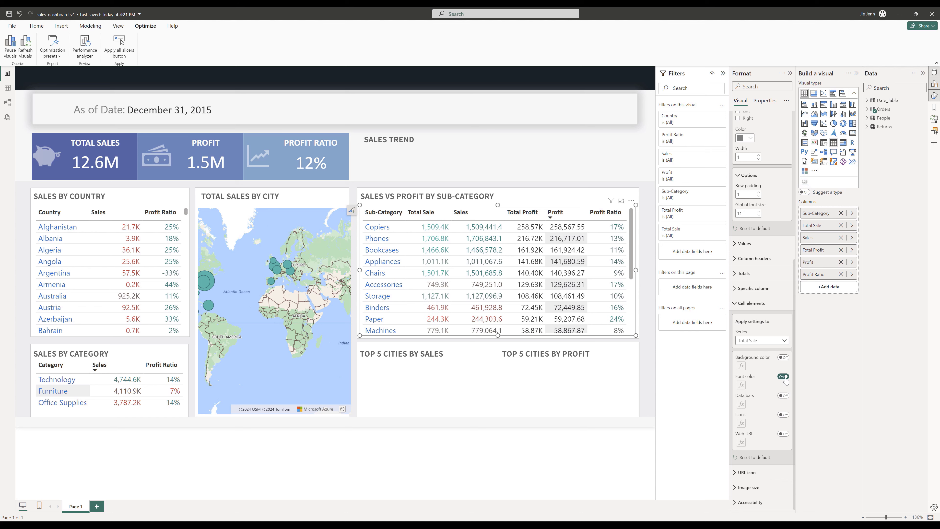
left_click(741, 385)
left_click(404, 248)
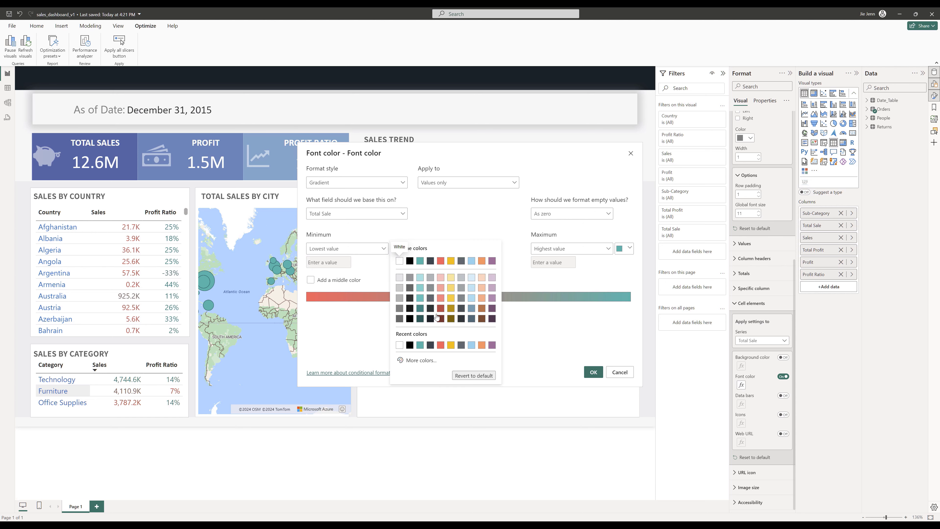
left_click(440, 311)
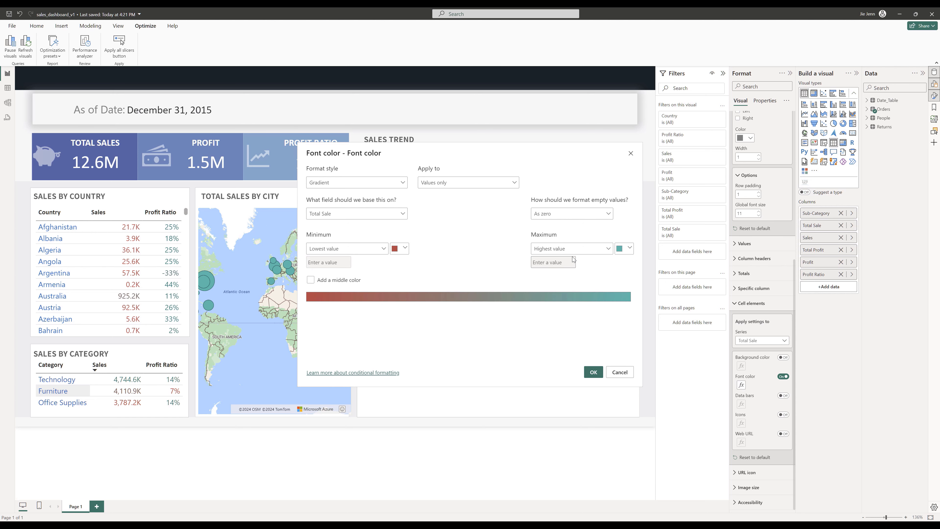
left_click(625, 253)
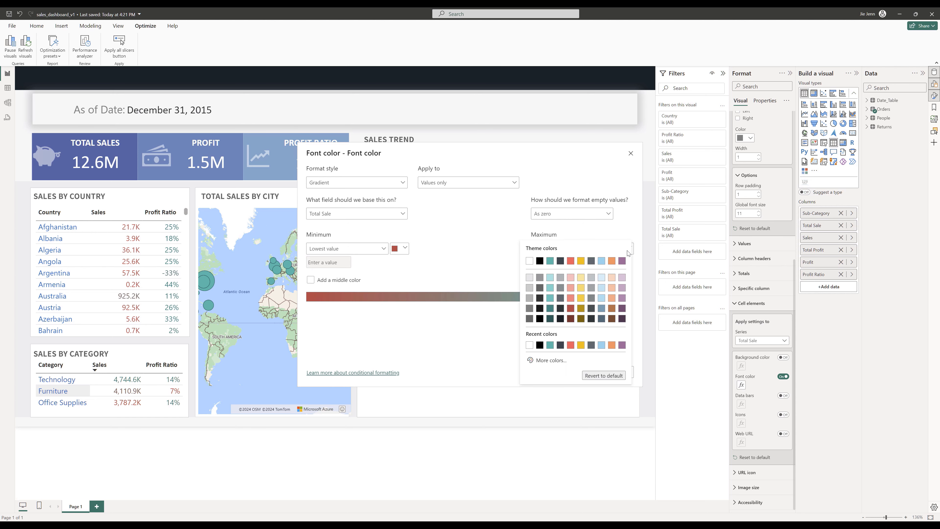
left_click(550, 310)
left_click(590, 375)
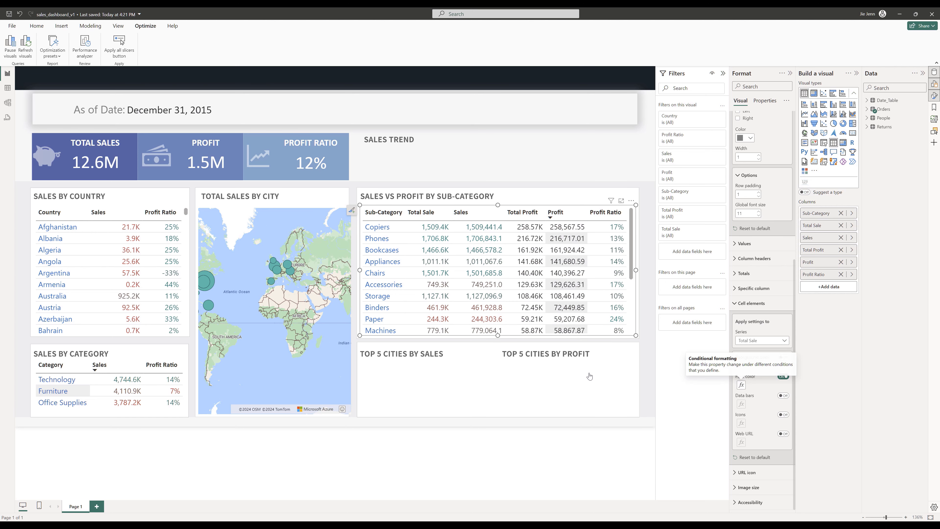
- Apply the same dark red to dark teal gradient font-colour conditional formatting to the Total Profit column
left_click(751, 342)
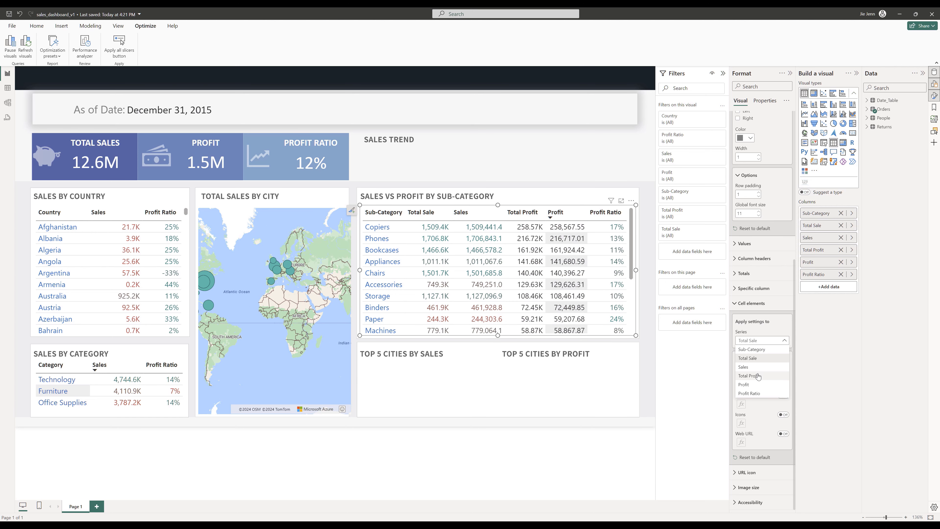
left_click(782, 376)
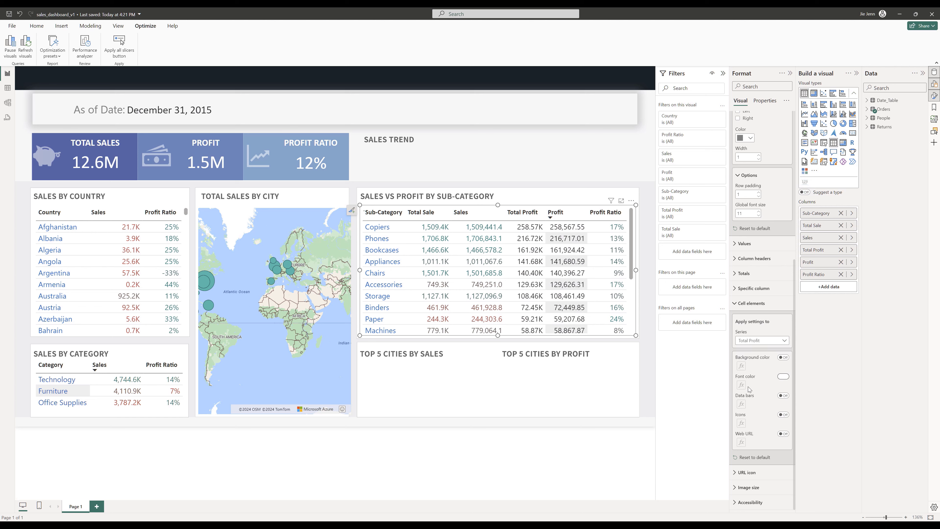
left_click(741, 385)
left_click(395, 256)
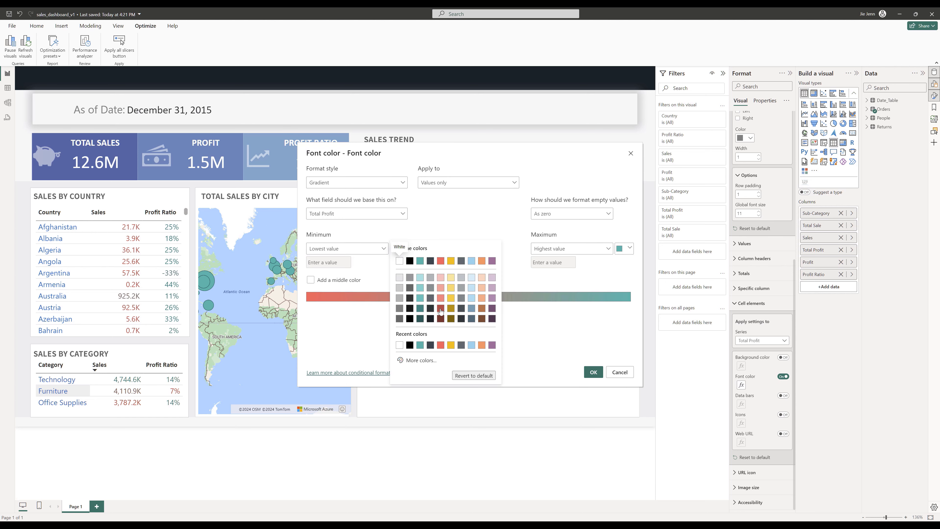
left_click(440, 308)
left_click(629, 248)
left_click(550, 308)
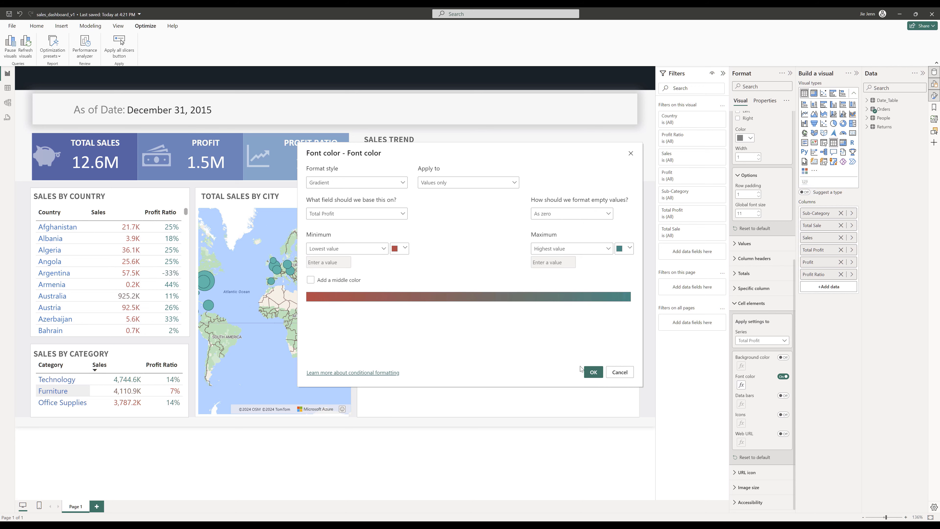
left_click(594, 372)
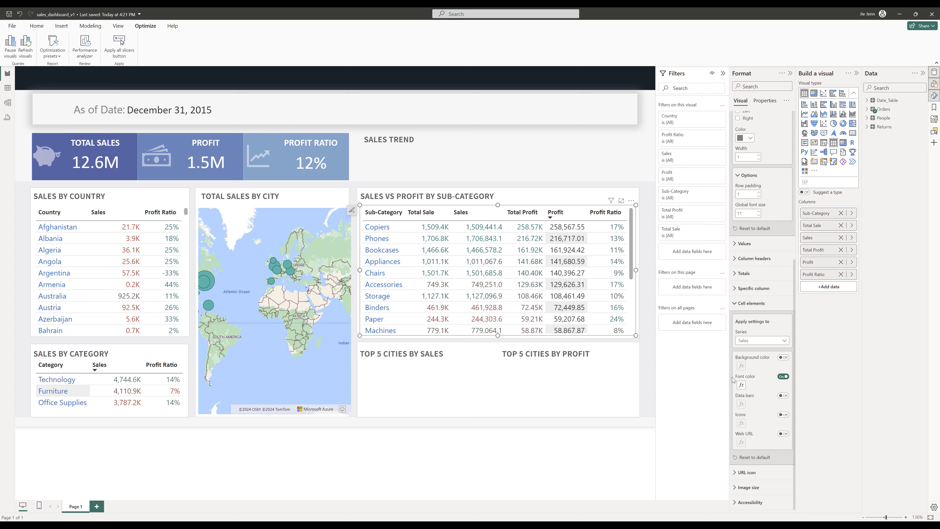
- Turn on data bars for the Sales column, showing bars only with a light grey negative bar colour
left_click(783, 396)
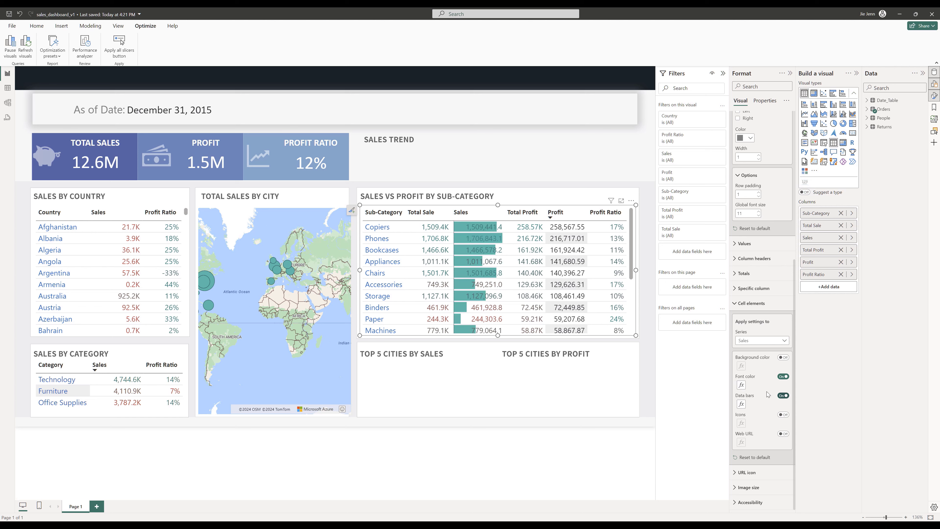
left_click(741, 405)
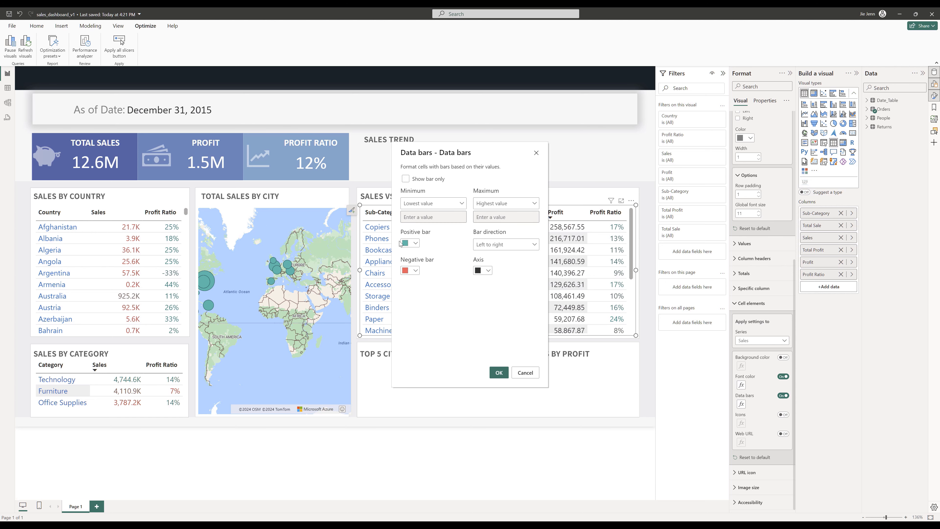
left_click(406, 270)
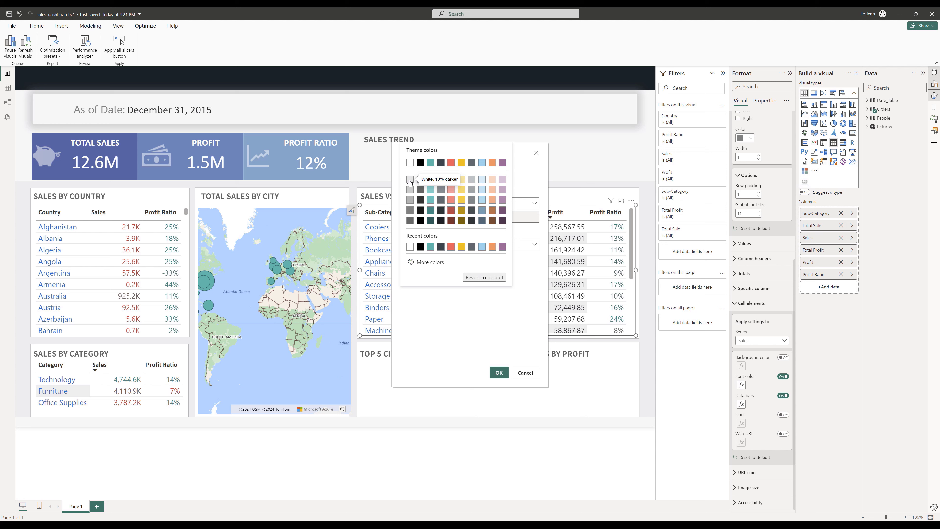
left_click(410, 181)
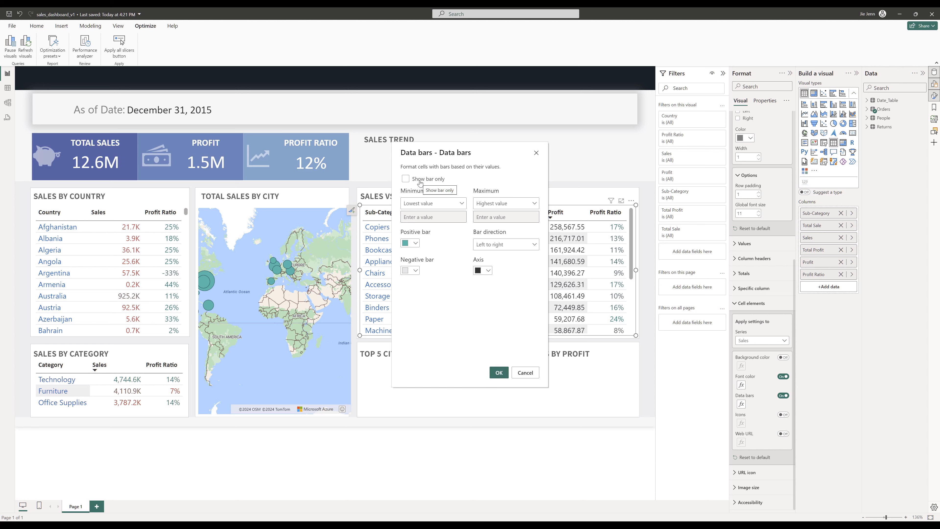
left_click(418, 181)
left_click(498, 374)
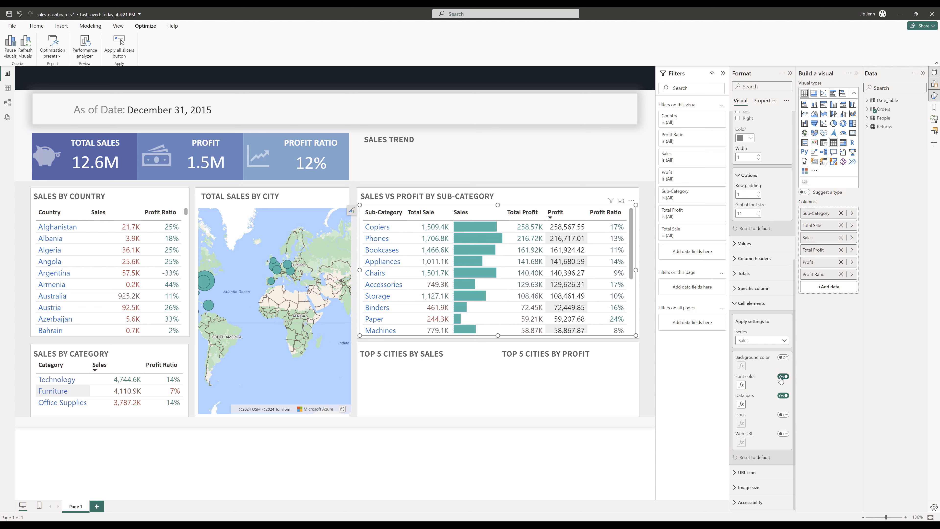
- For the Profit column, turn on bar-only data bars with light blue positive bars and light grey negative bars
left_click(768, 341)
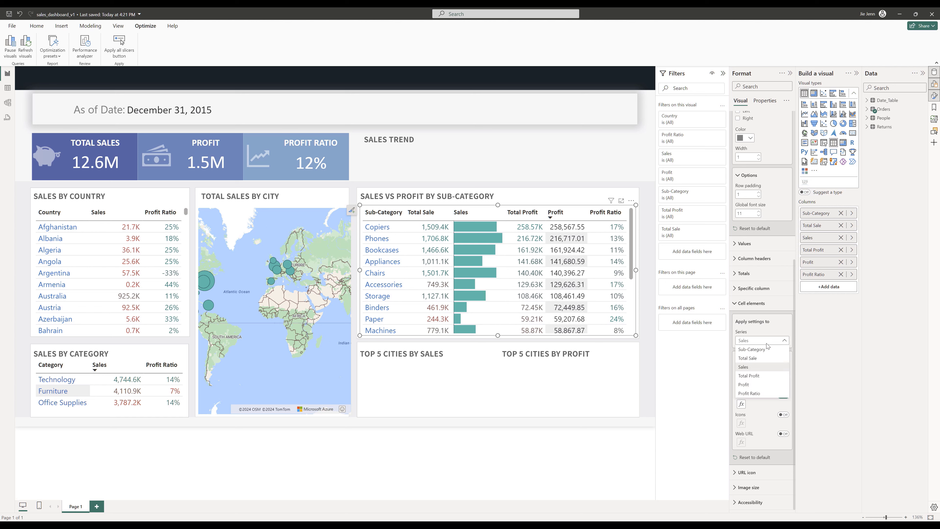
left_click(757, 384)
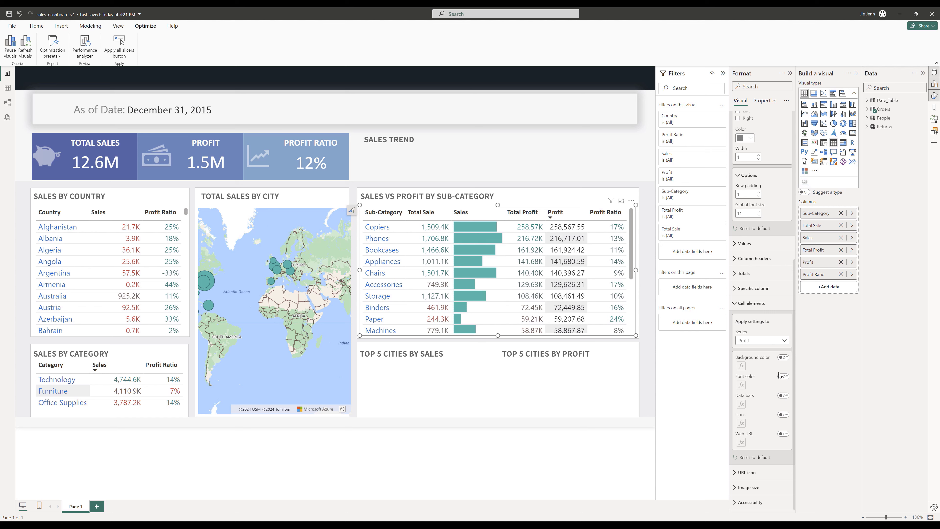
left_click(783, 395)
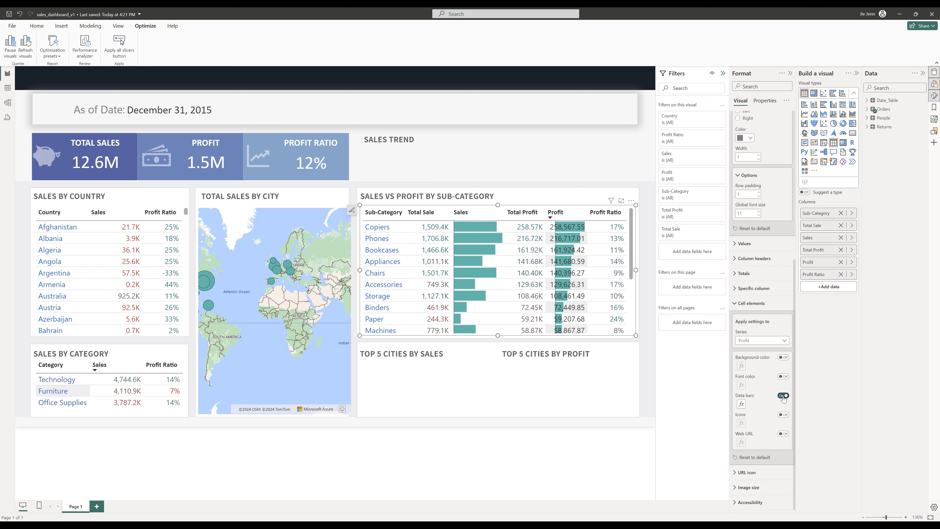
left_click(741, 404)
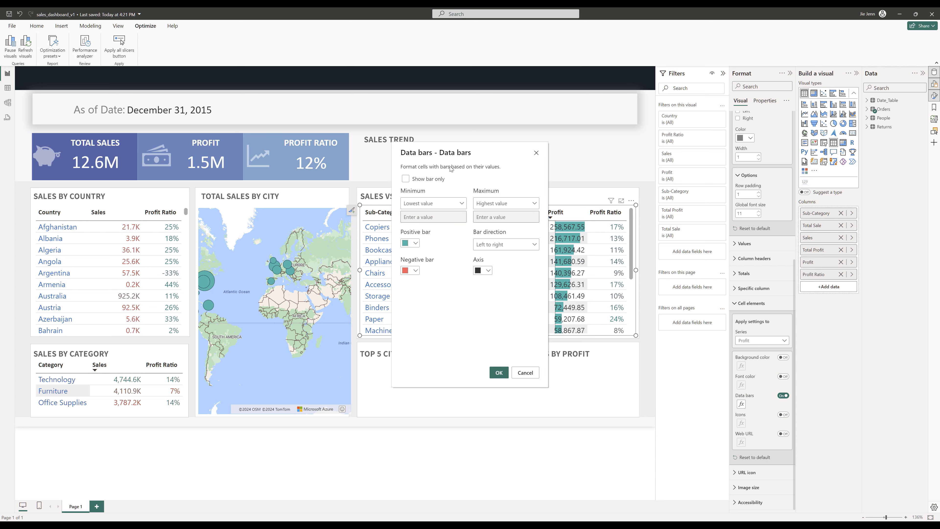
left_click(417, 181)
left_click(416, 244)
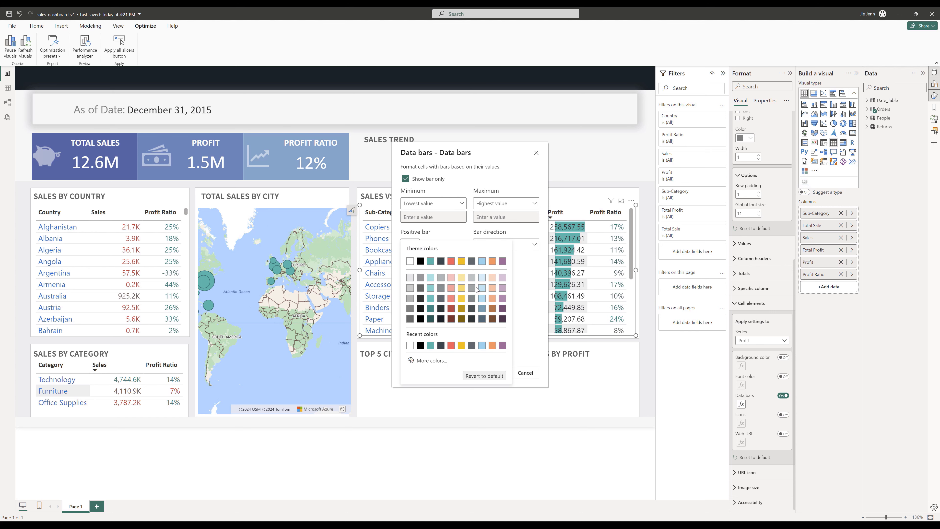
left_click(482, 281)
left_click(412, 271)
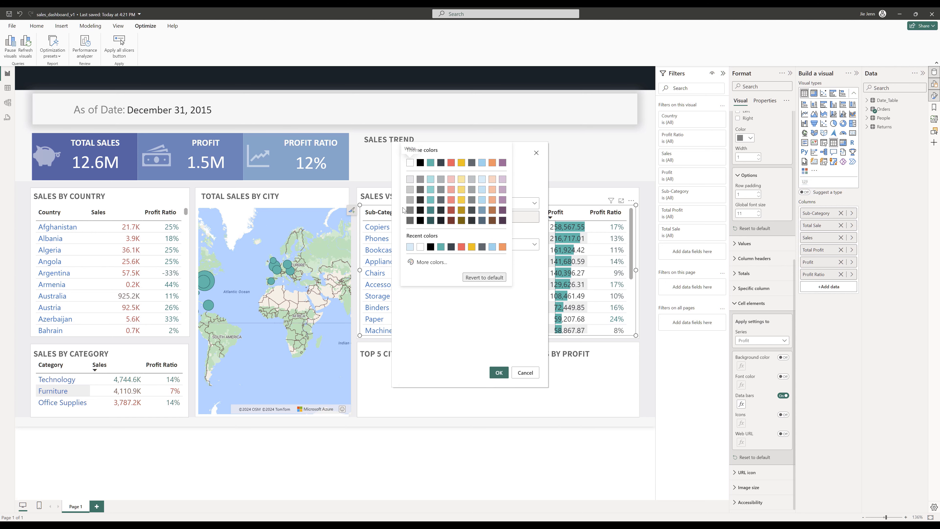
left_click(408, 180)
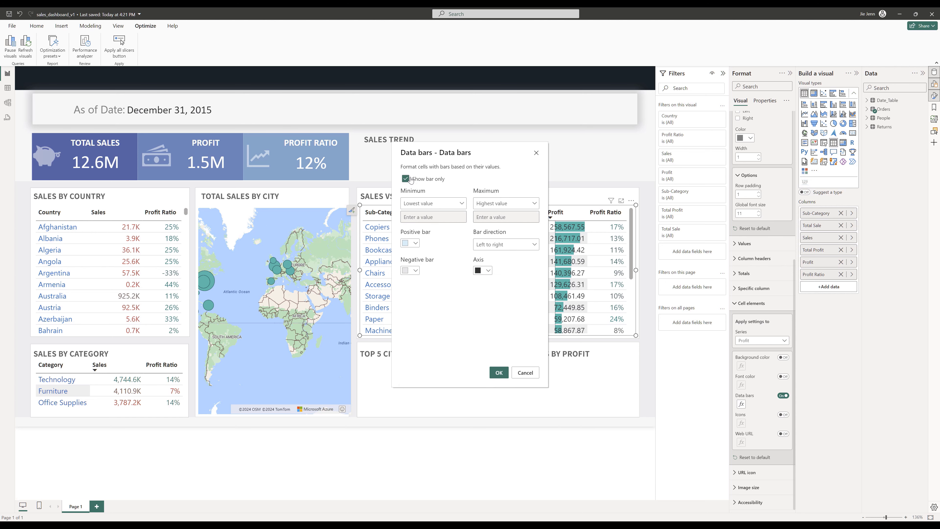
left_click(496, 373)
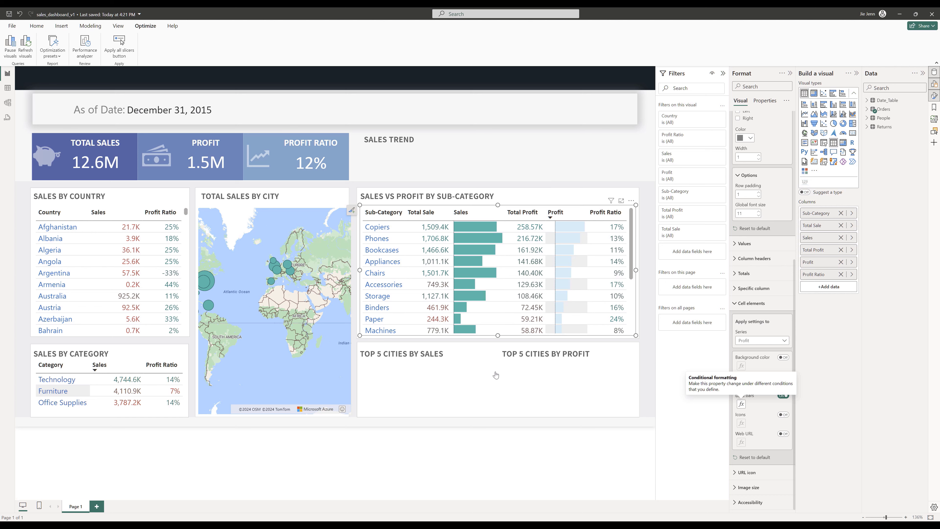
- Change the Profit column's negative data bar colour to dark red
left_click(741, 404)
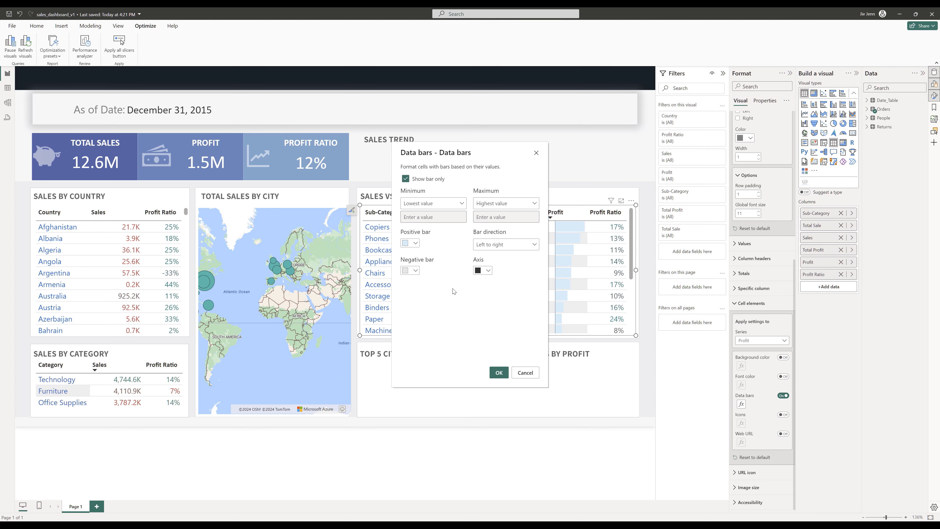
left_click(414, 271)
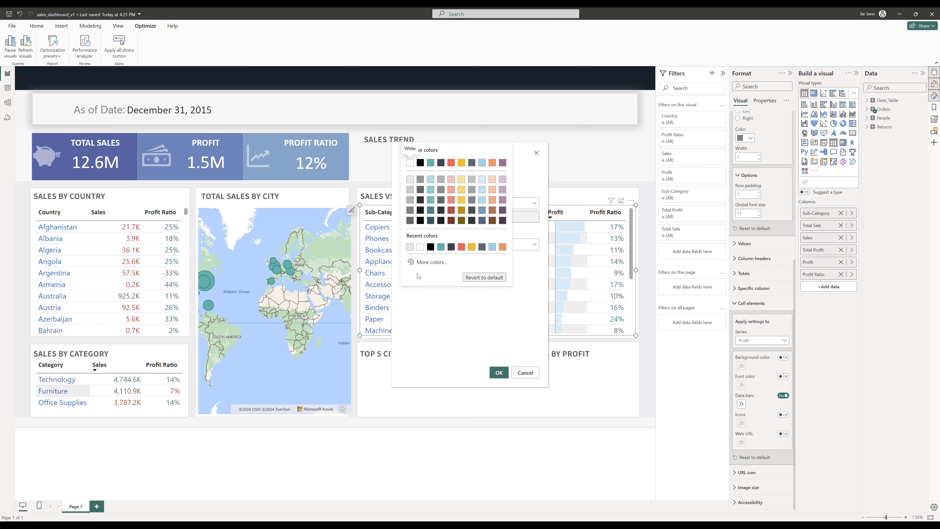
left_click(449, 211)
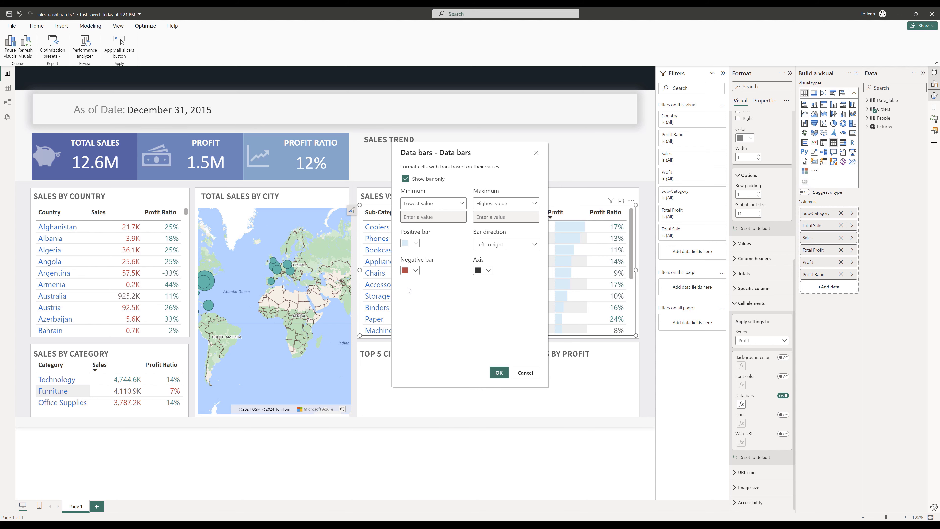
left_click(498, 374)
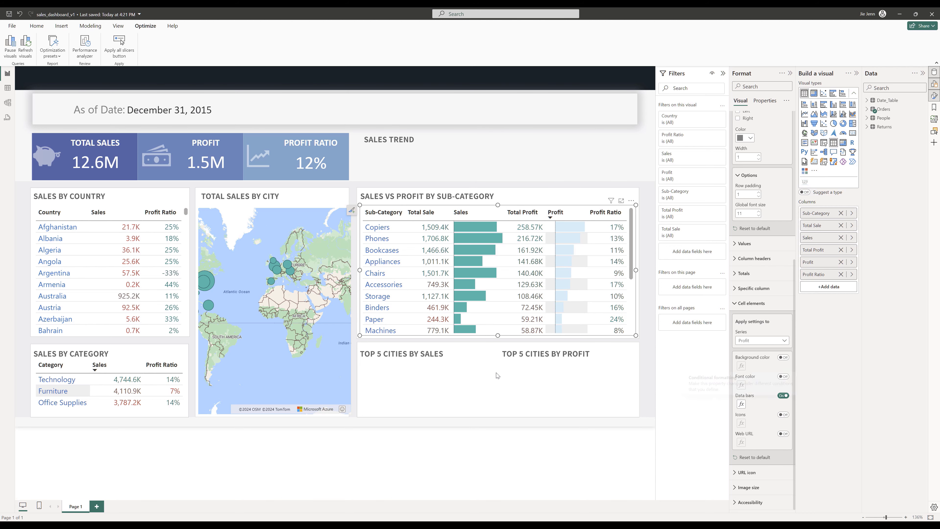
- Set the Profit column's background colour to white and sort the table by Sub-Category
left_click(518, 339)
left_click(613, 230)
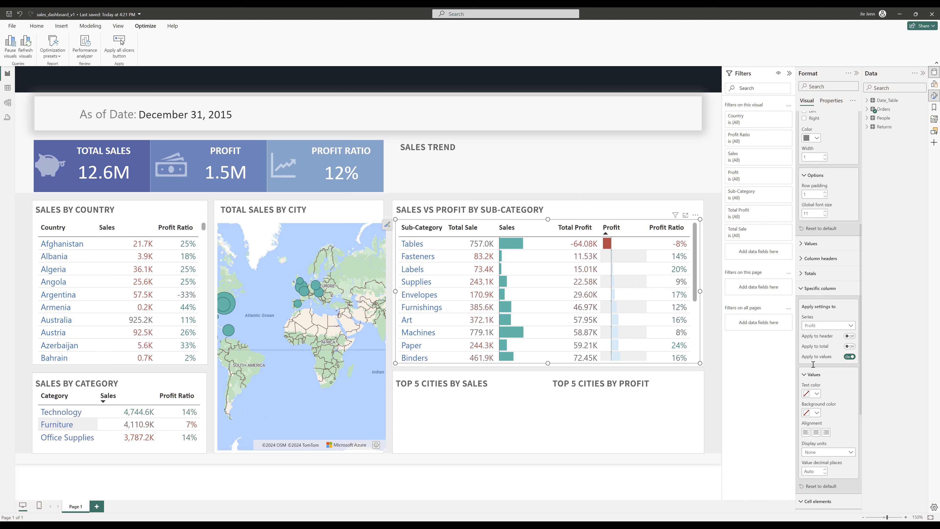
left_click(816, 413)
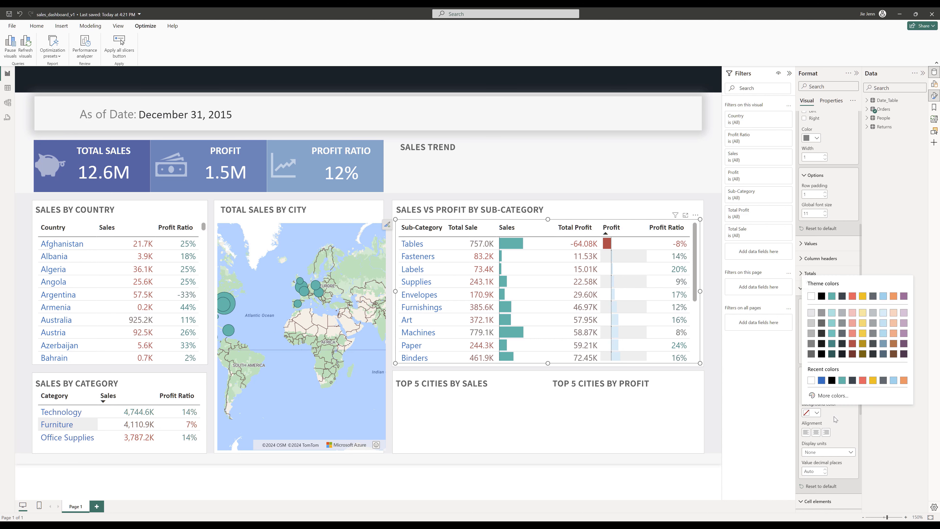
left_click(811, 297)
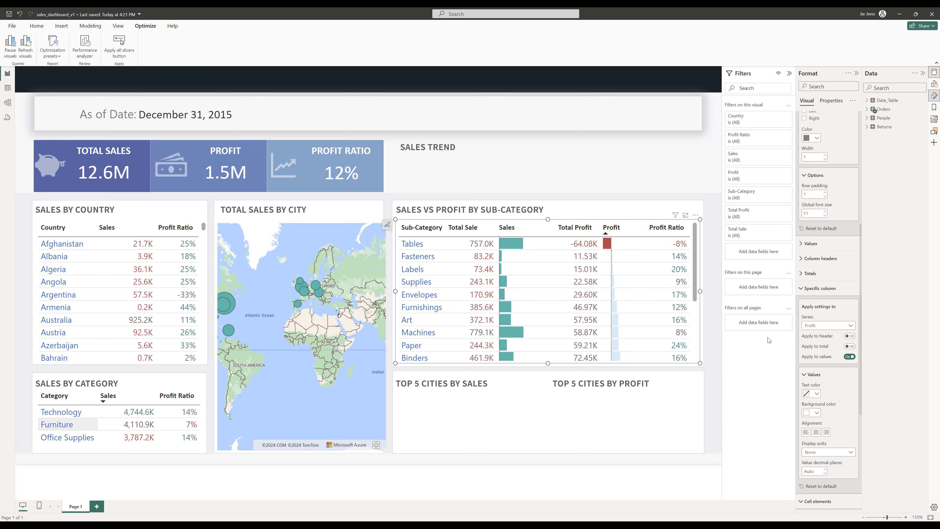
left_click(421, 233)
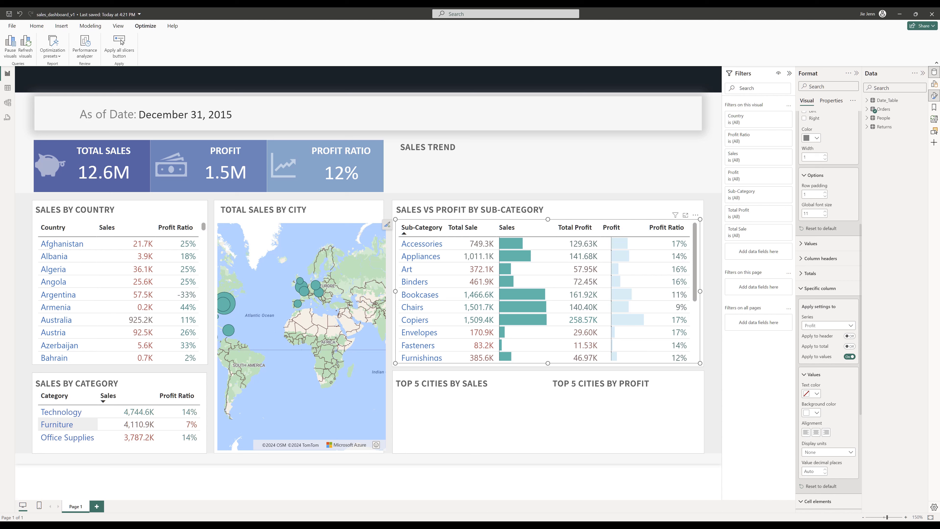
- Examine the Top 5 Cities visuals in the reference dashboard
left_click(674, 439)
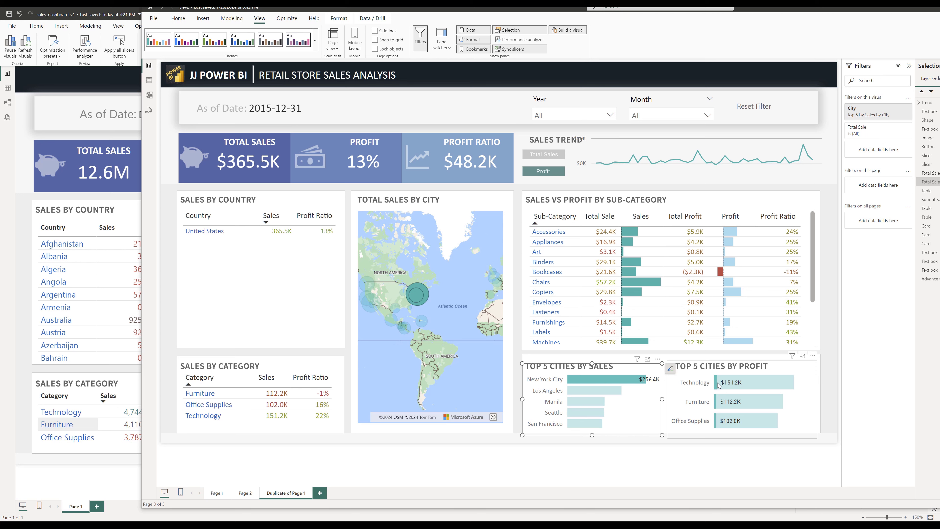
mouse_move(718, 385)
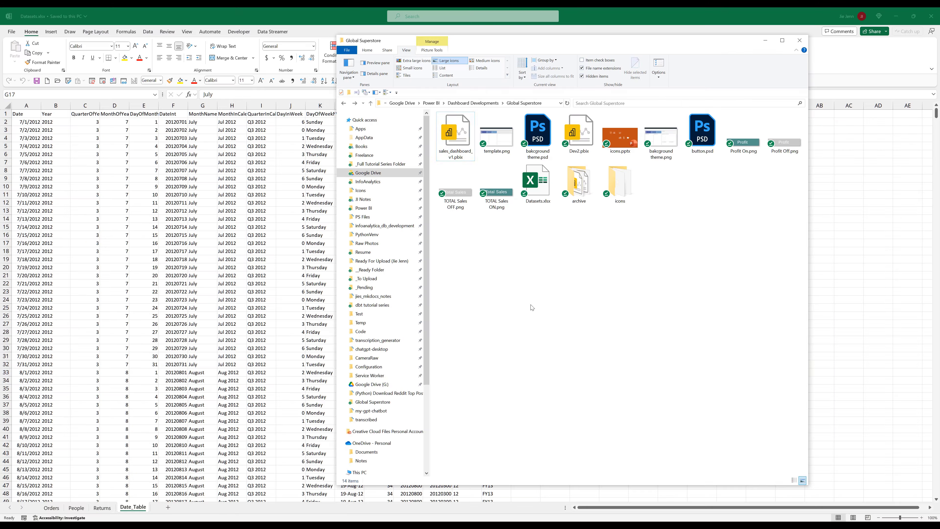
double_click(456, 137)
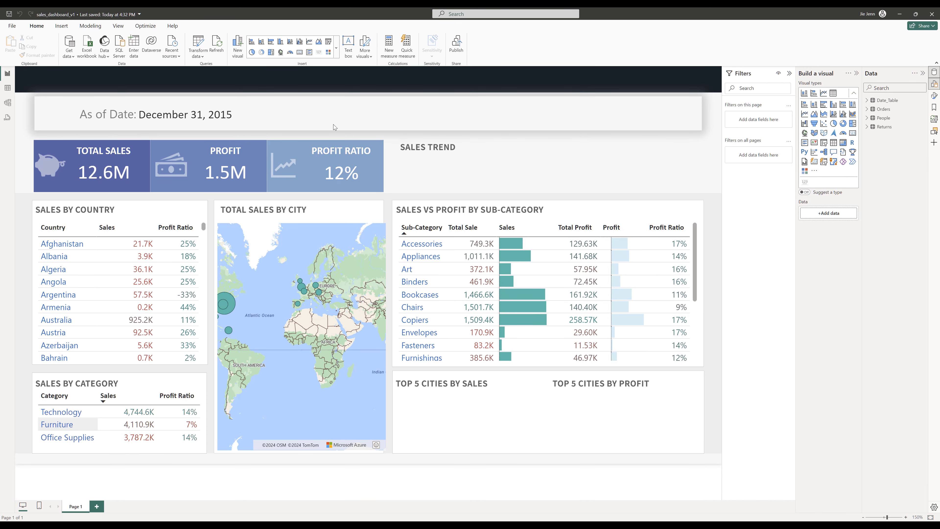
- Insert a clustered bar chart and fit it under the TOP 5 CITIES BY SALES title
left_click(336, 49)
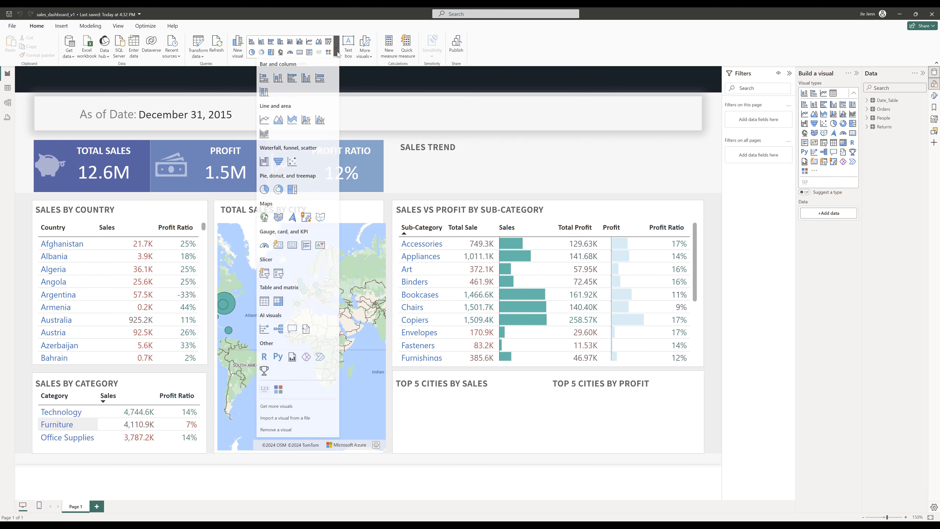
left_click(264, 80)
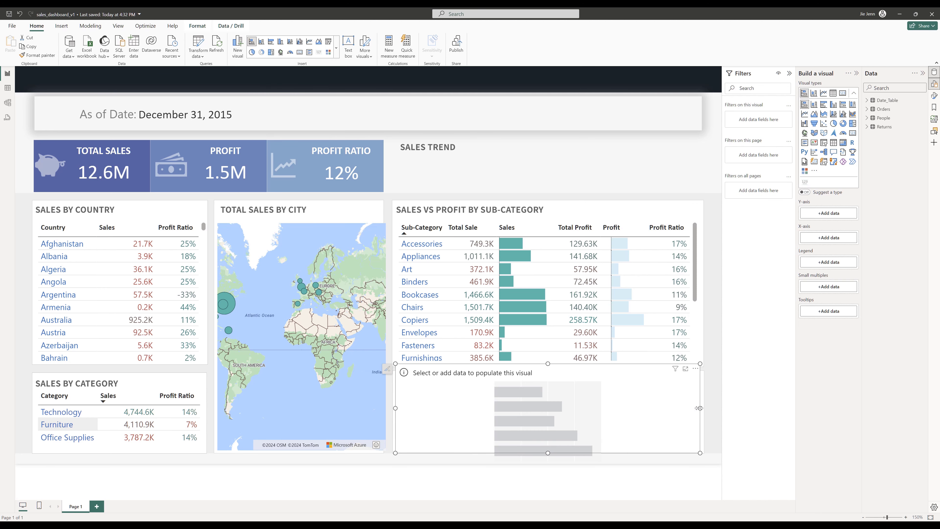
left_click_drag(700, 407, 515, 406)
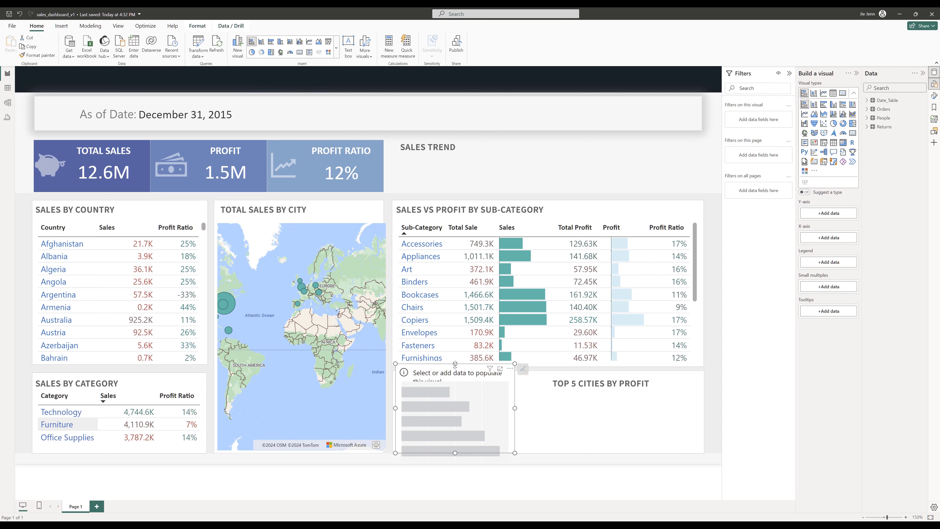
left_click_drag(455, 363, 455, 387)
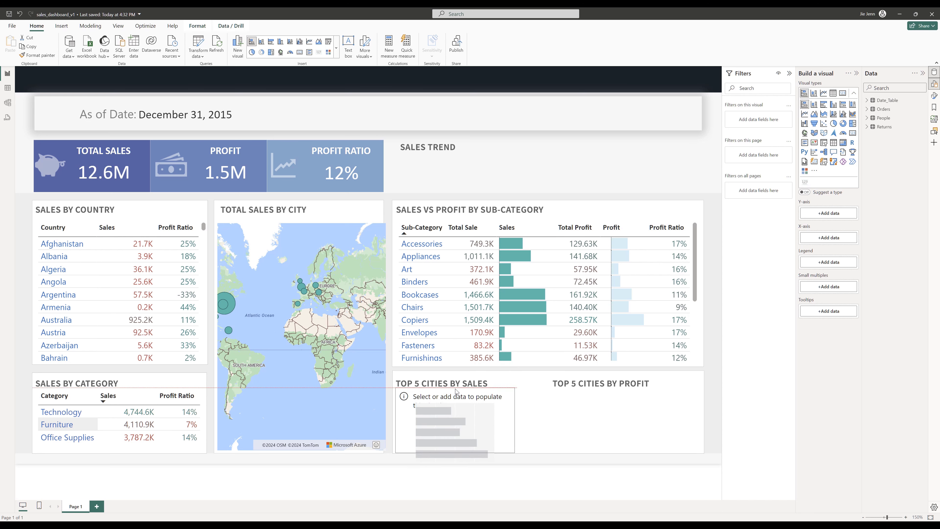
- Add City to the bar chart's Y-axis and Total Sale to its X-axis
left_click(865, 109)
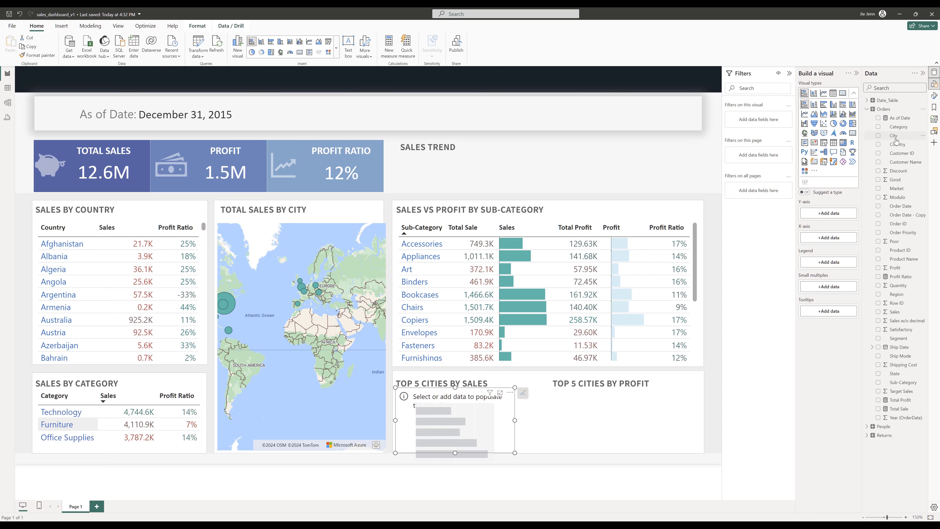
left_click_drag(895, 138, 833, 219)
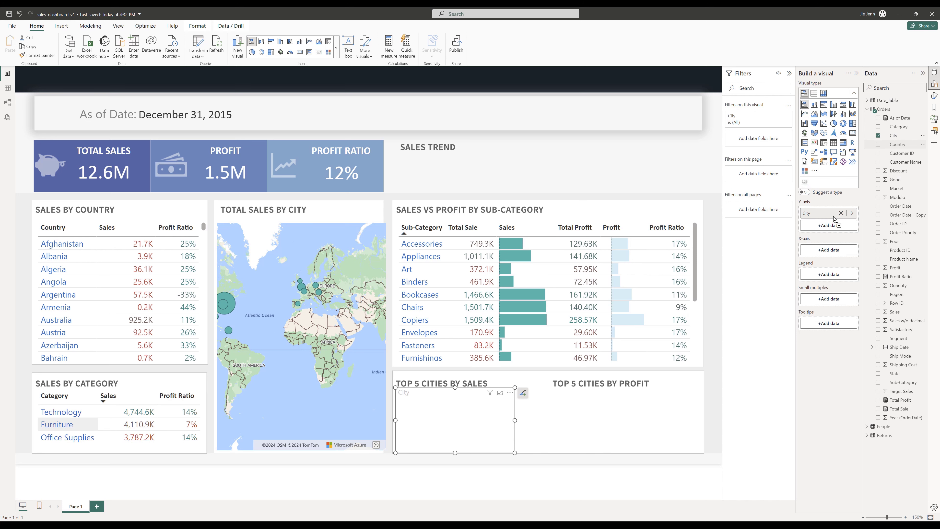
left_click_drag(899, 409, 836, 255)
left_click_drag(899, 409, 829, 253)
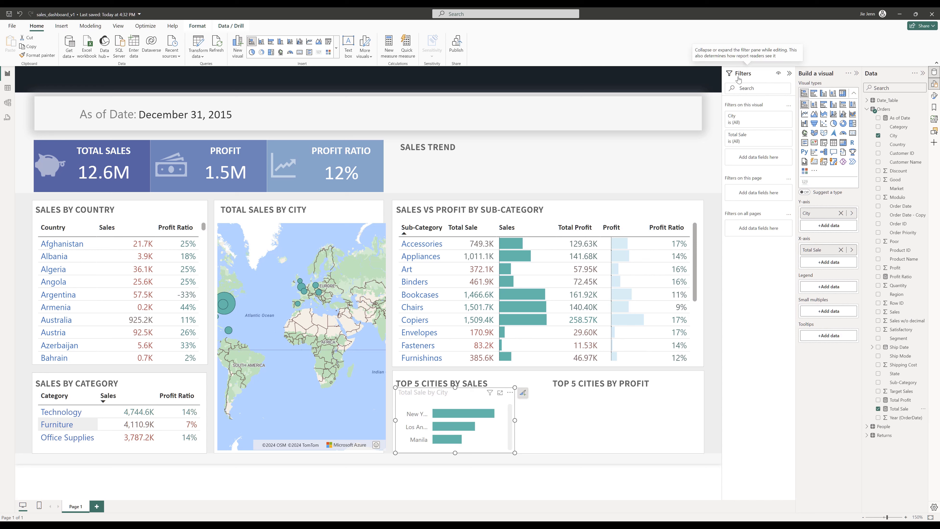
- Filter the bar chart's City field to the Top 5 cities by Total Sale
left_click(764, 122)
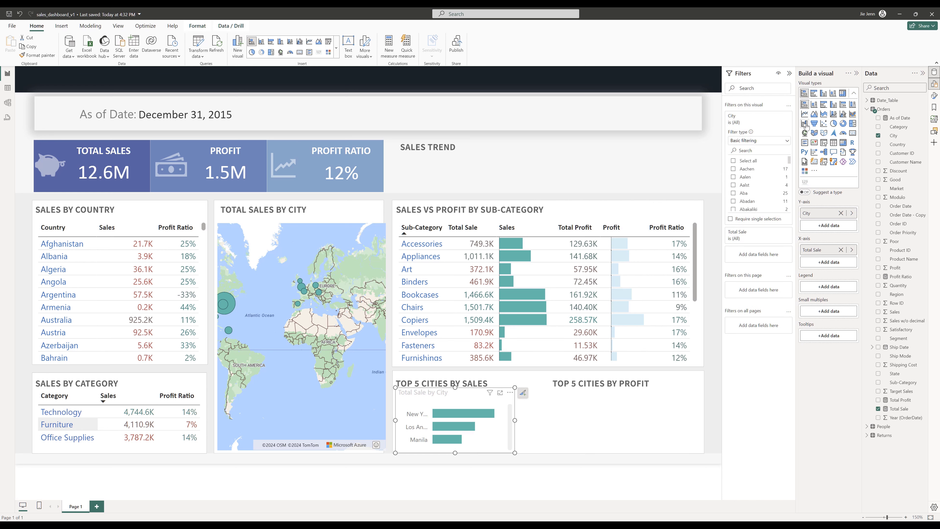
left_click(780, 140)
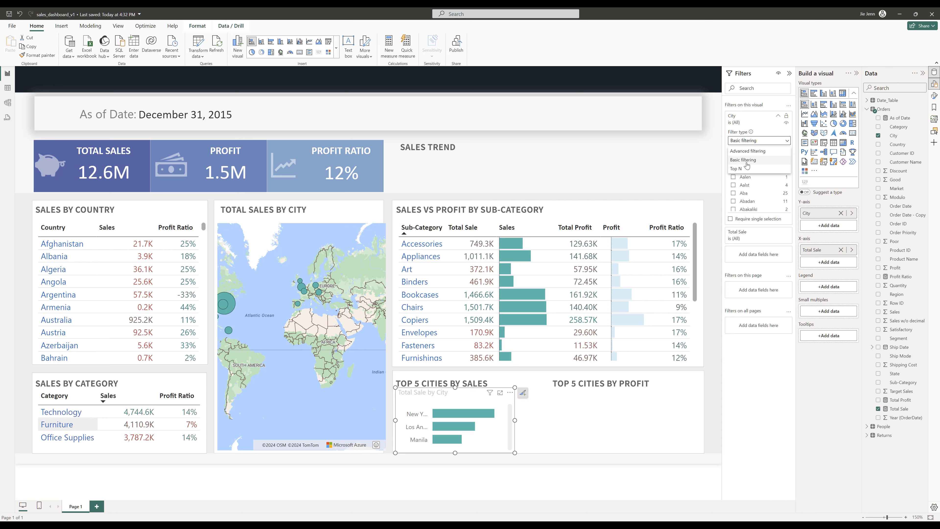
left_click(742, 169)
left_click(770, 159)
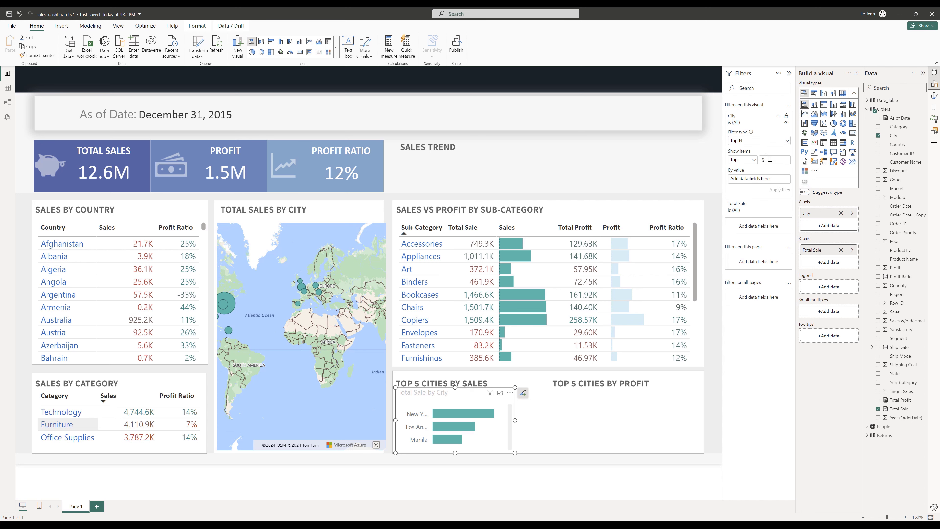
left_click_drag(902, 413, 762, 181)
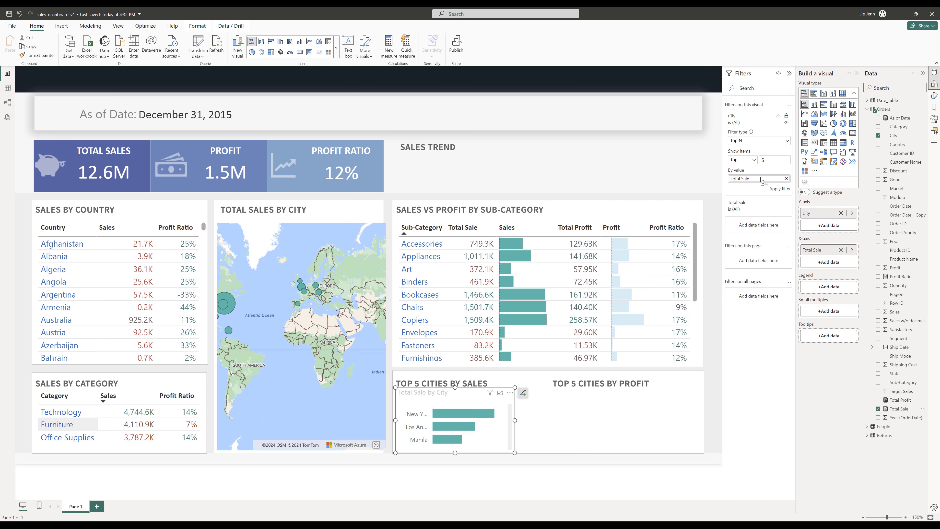
left_click(777, 189)
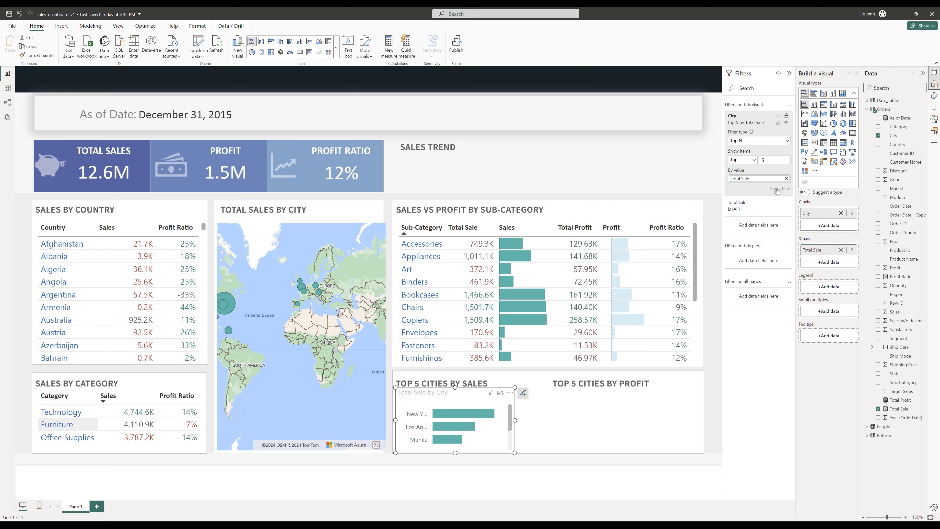
- Turn off the bar chart's built-in title
left_click_drag(456, 388, 456, 388)
left_click(790, 74)
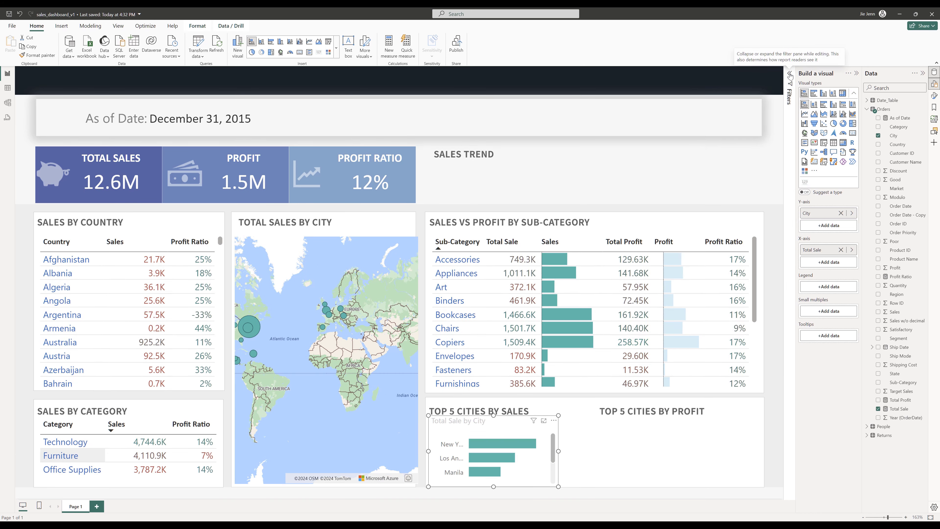
left_click(934, 95)
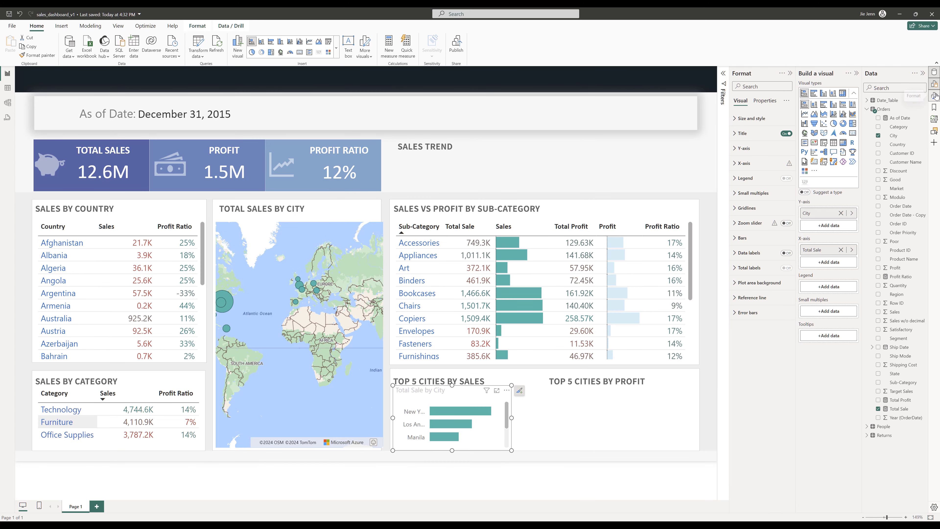
left_click(788, 134)
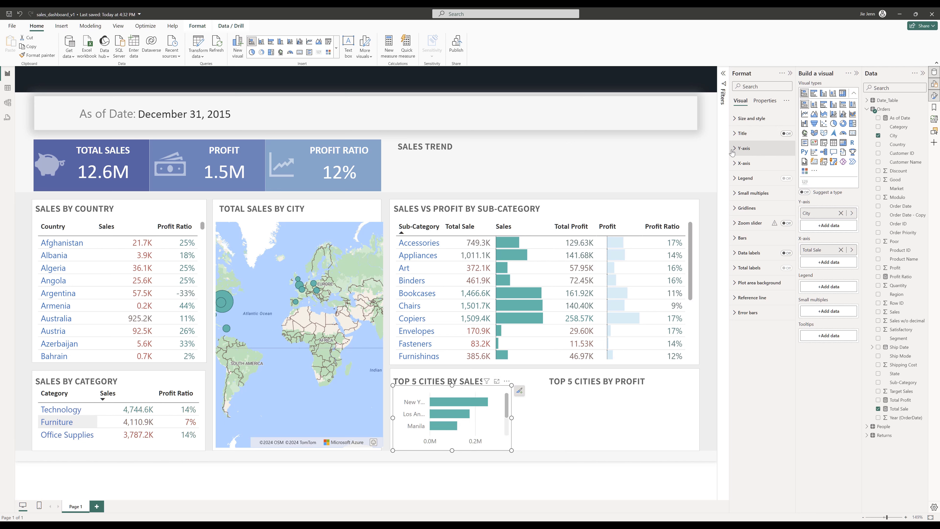
- Set the bar chart's Y-axis font to Calibri and its maximum width to about 29%
left_click(743, 148)
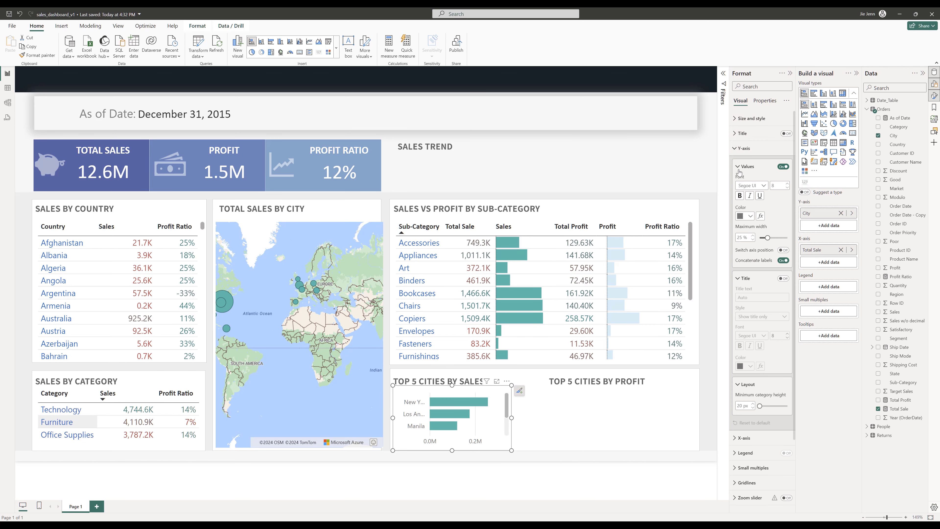
left_click(755, 187)
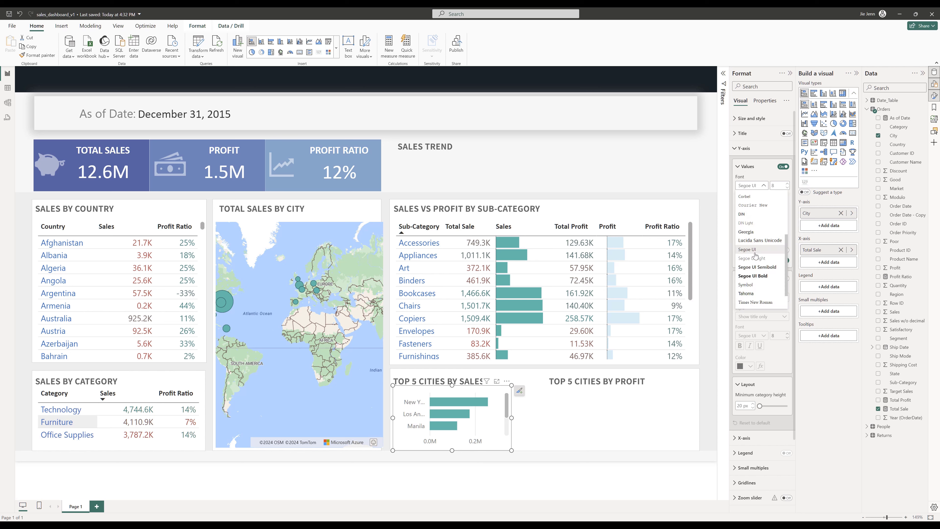
scroll(755, 227, "up", 3)
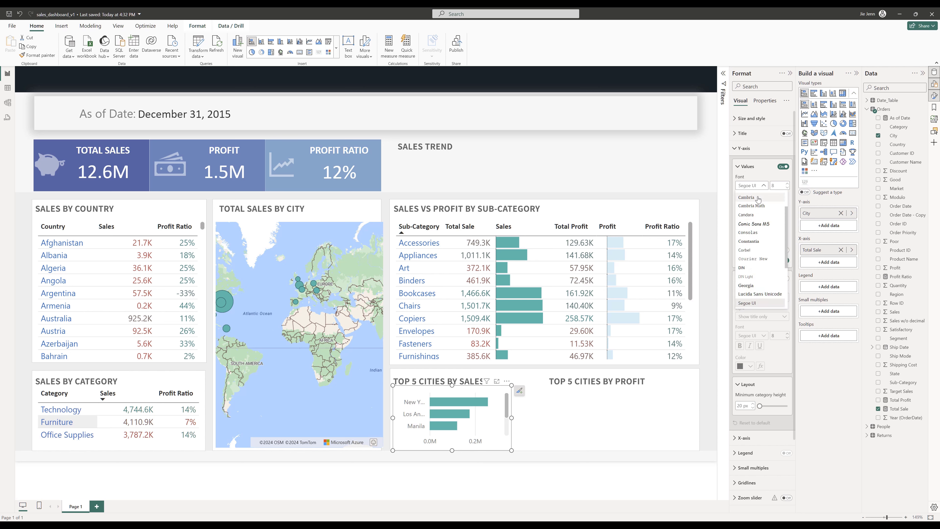
scroll(758, 199, "up", 1)
left_click(758, 197)
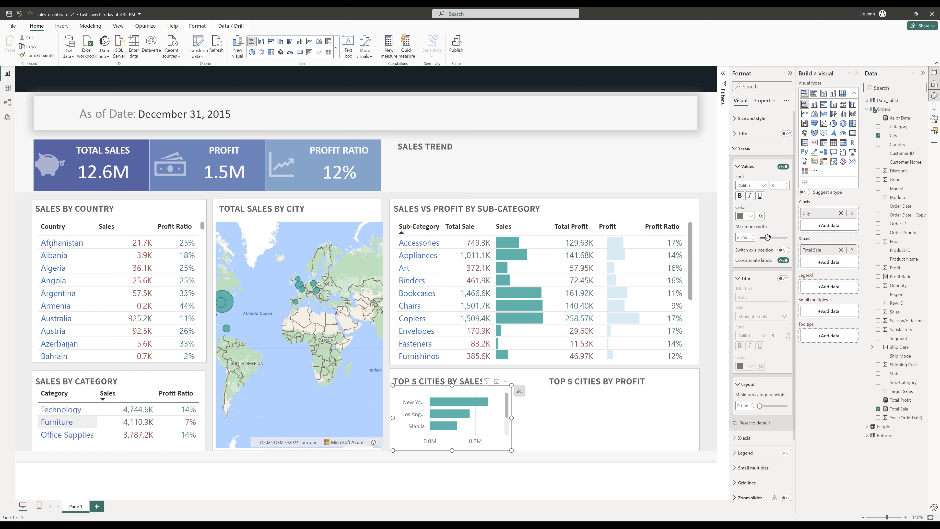
left_click_drag(769, 238, 772, 238)
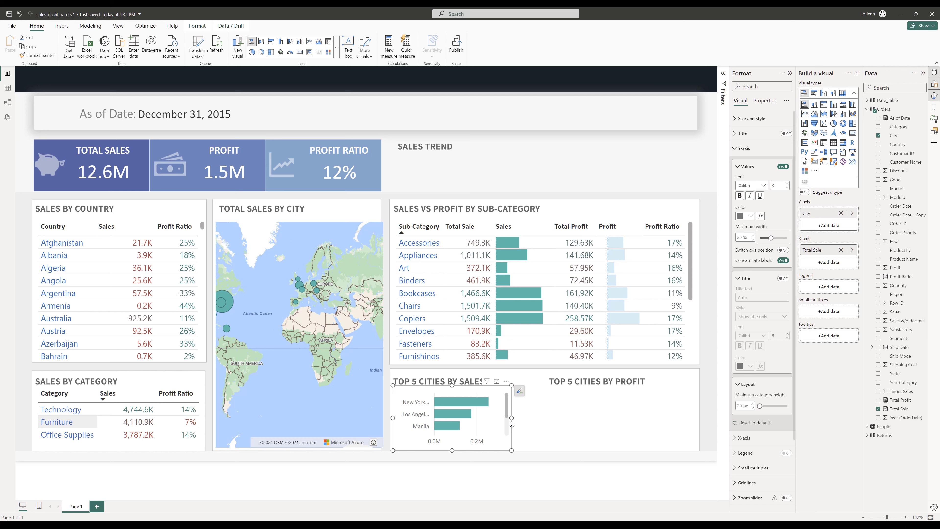
- Widen the bar chart to the panel edge and turn off the X-axis values
left_click_drag(511, 418, 545, 419)
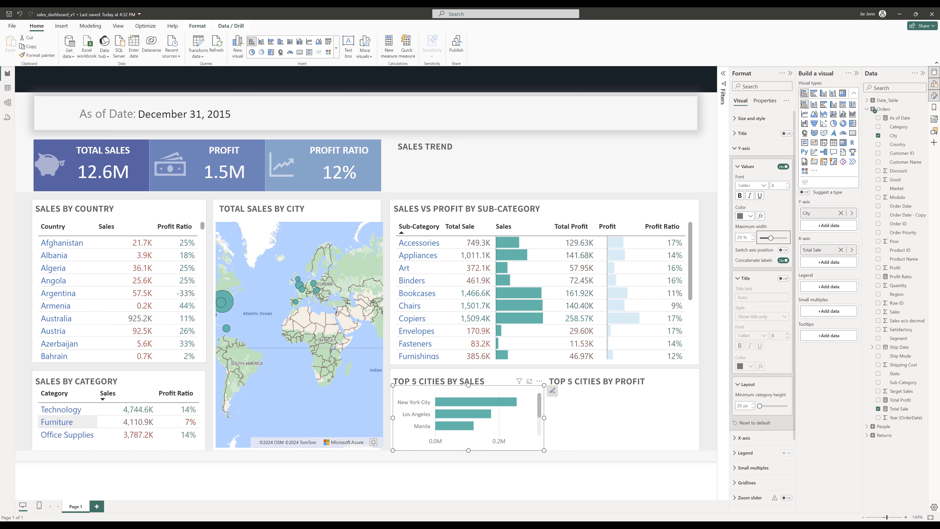
left_click(738, 152)
left_click(745, 165)
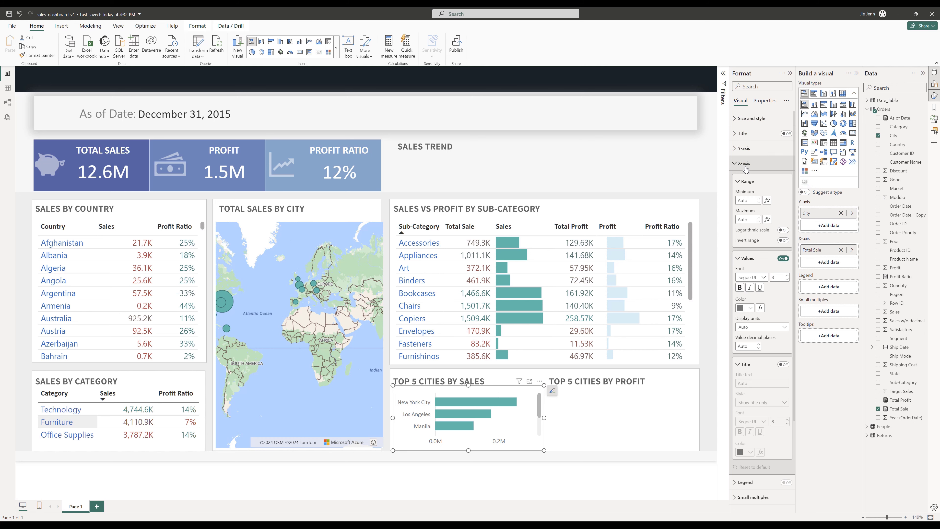
left_click(785, 259)
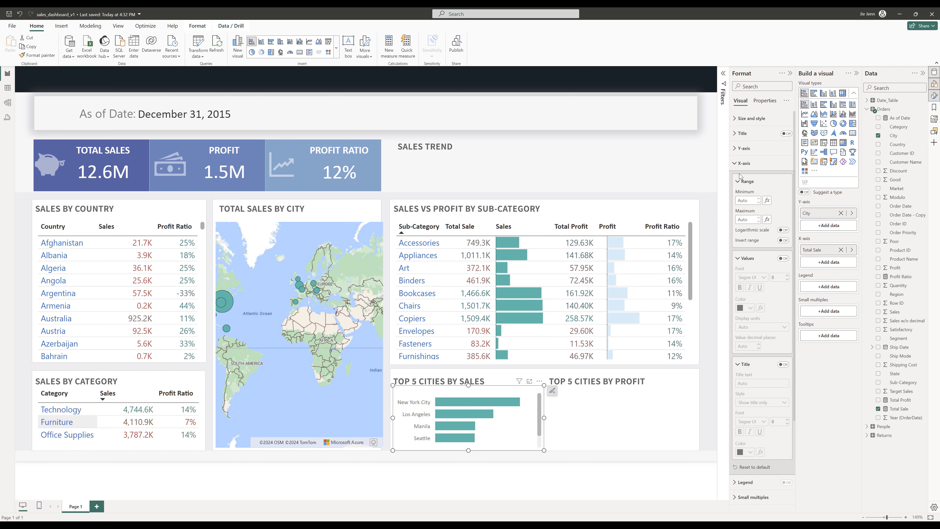
left_click(739, 165)
left_click(741, 243)
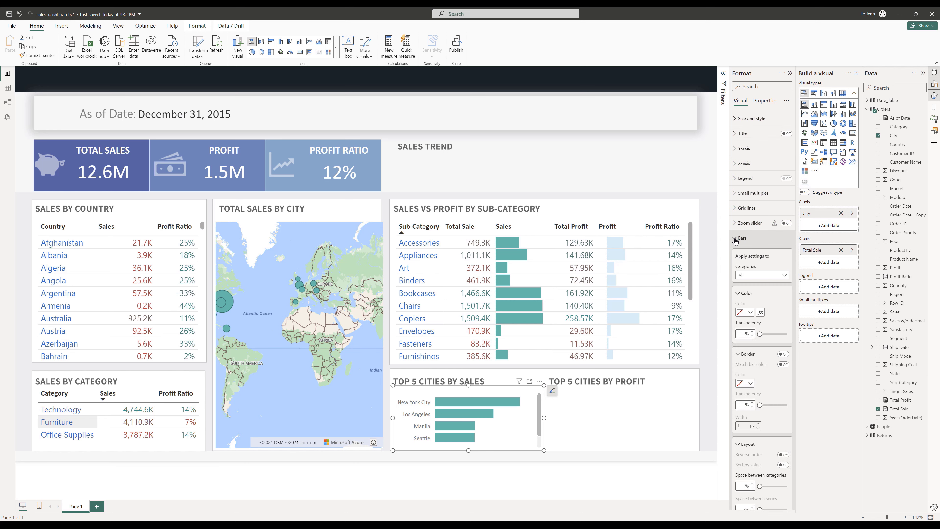
left_click(747, 313)
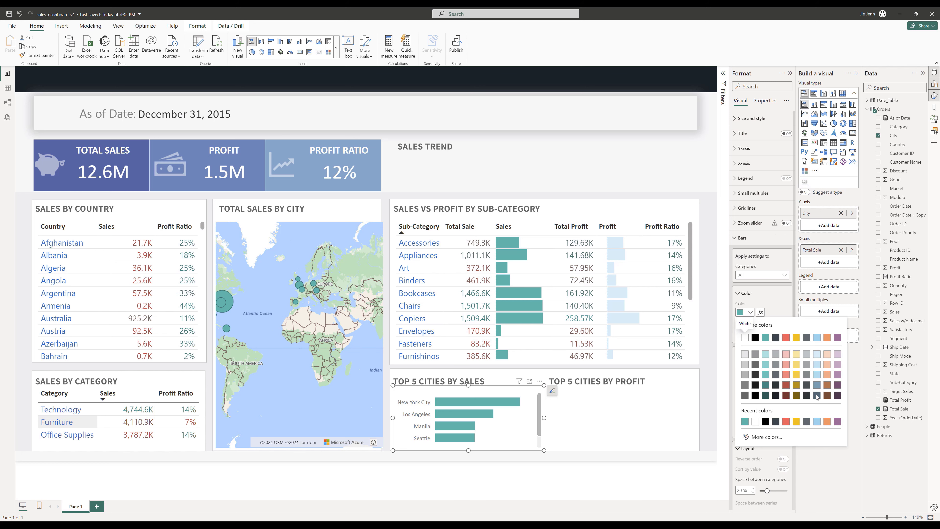
left_click(783, 298)
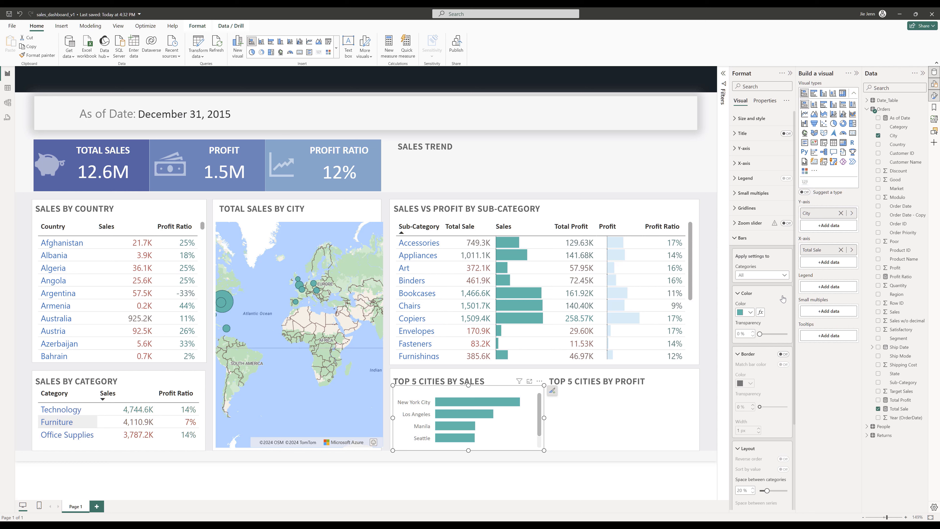
left_click(735, 238)
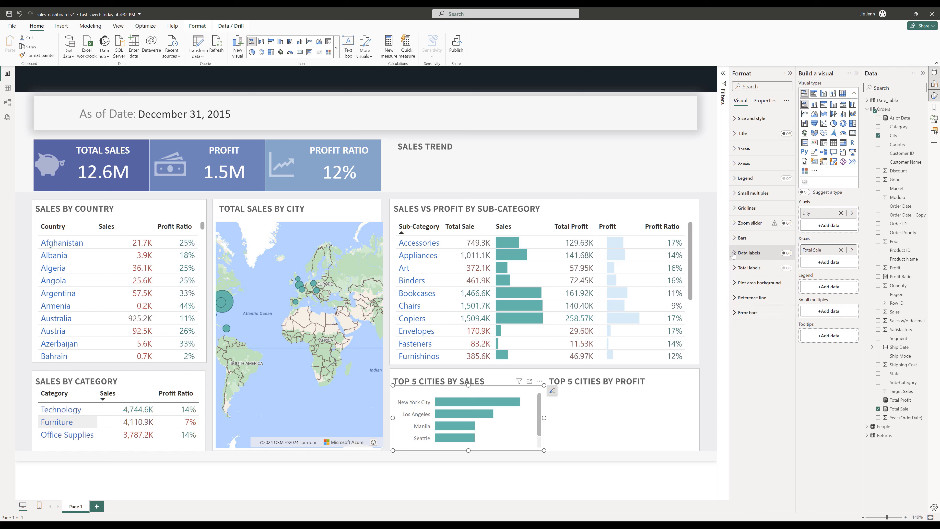
- Turn on the bar chart's data labels and position them Outside end
left_click(785, 253)
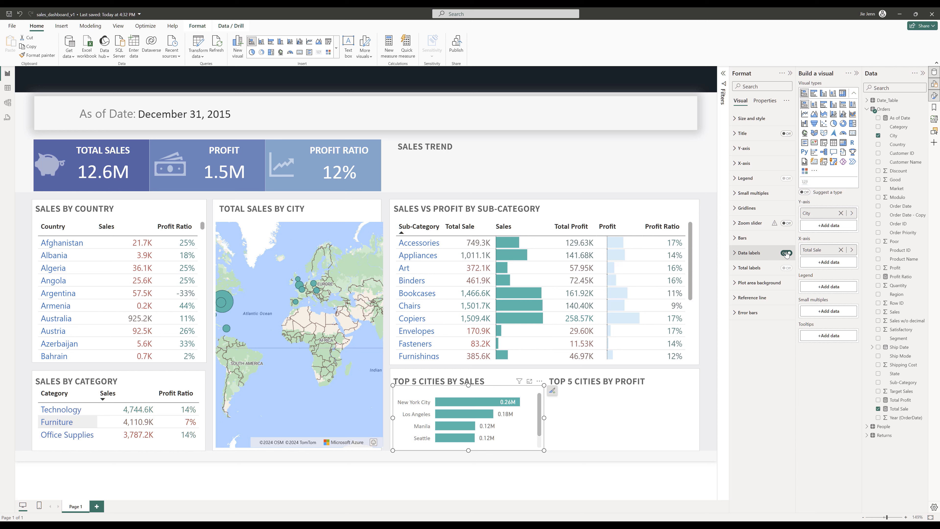
left_click(735, 255)
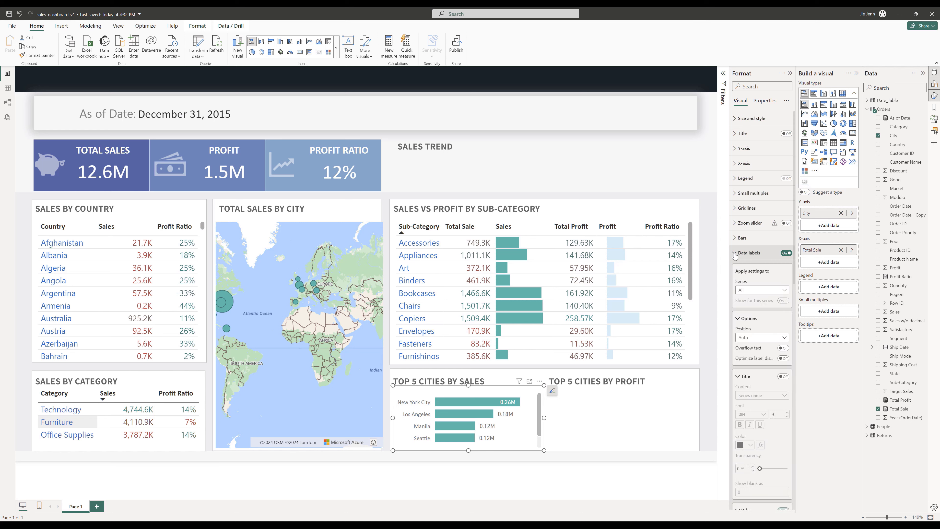
left_click(753, 339)
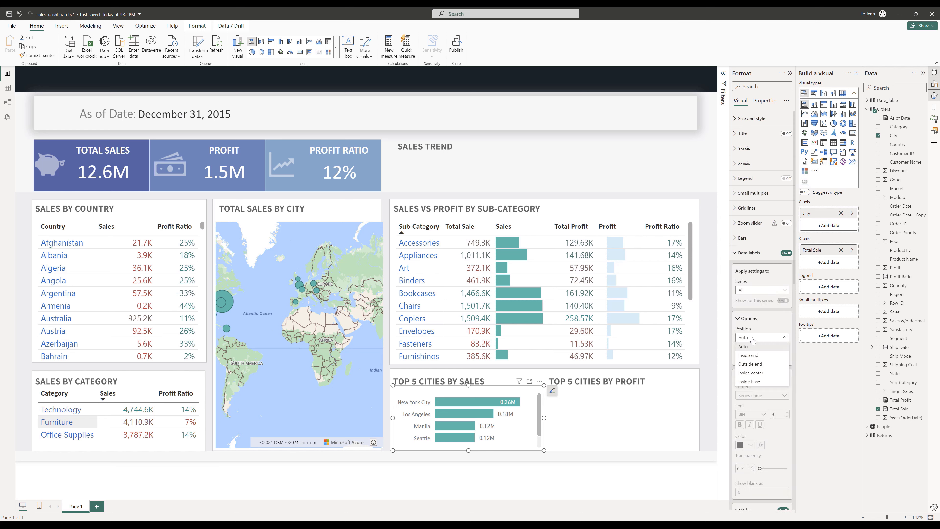
left_click(764, 363)
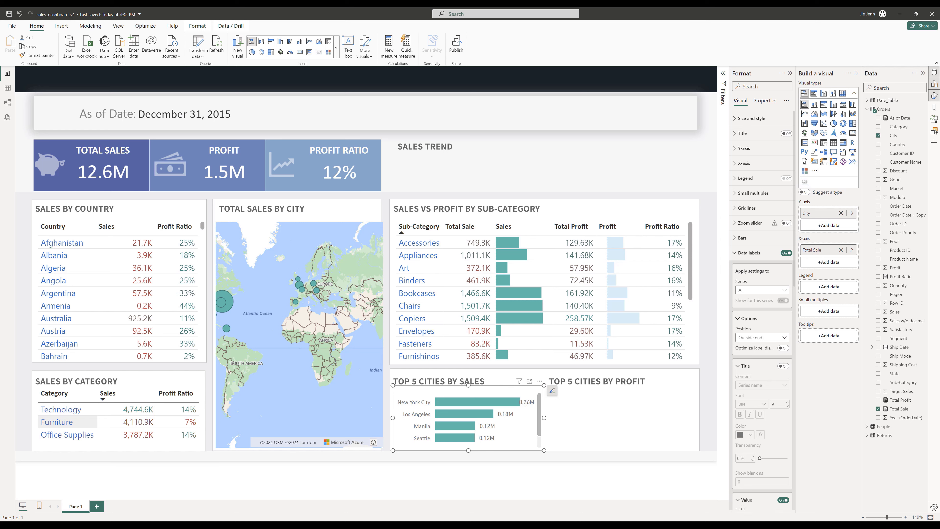
- Format the data label values with Calibri font, Thousands display units and 1 decimal place
scroll(776, 397, "down", 5)
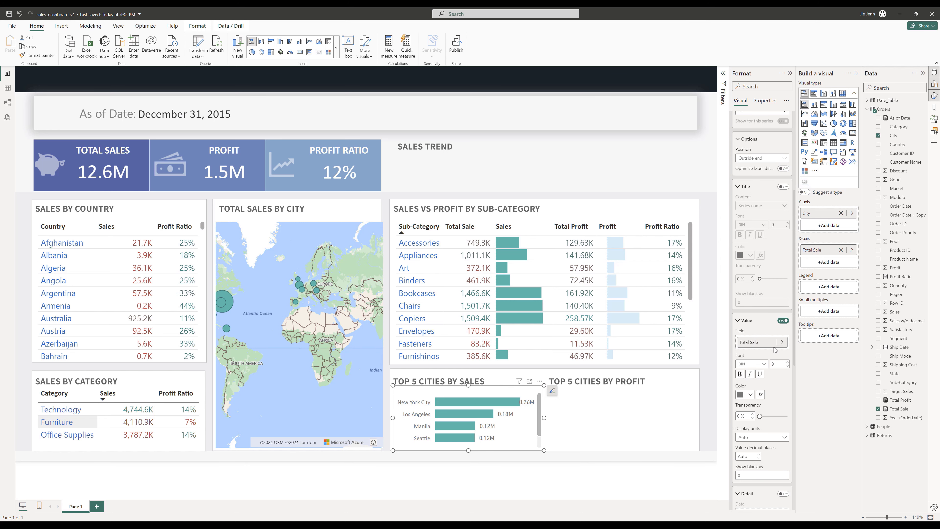
left_click(752, 364)
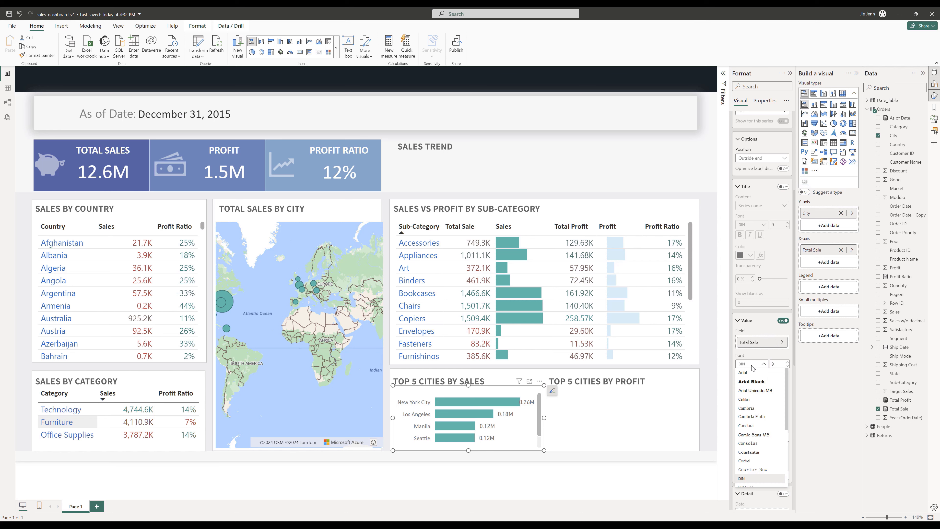
left_click(744, 400)
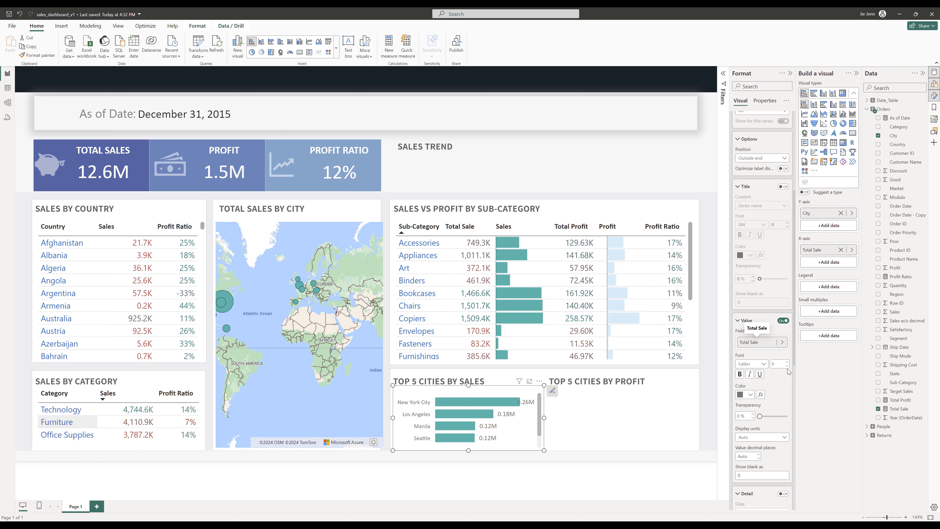
left_click(766, 438)
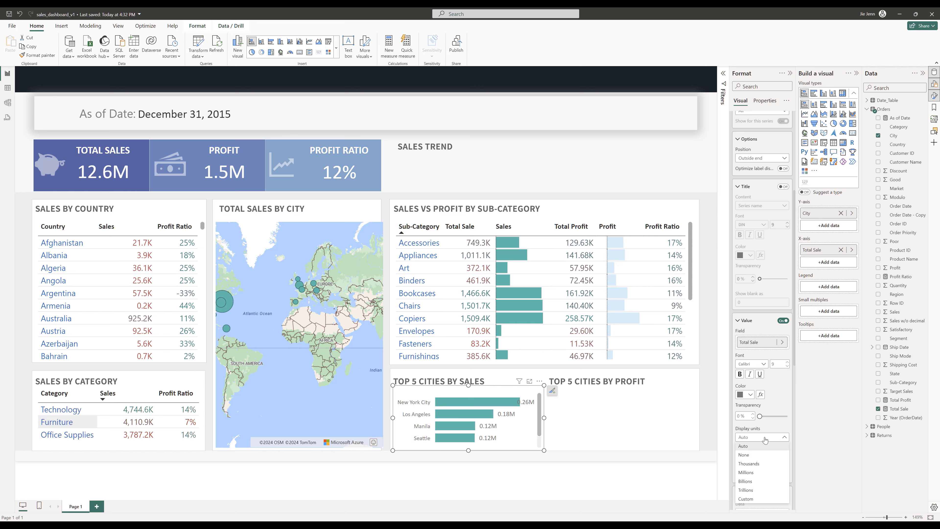
left_click(758, 466)
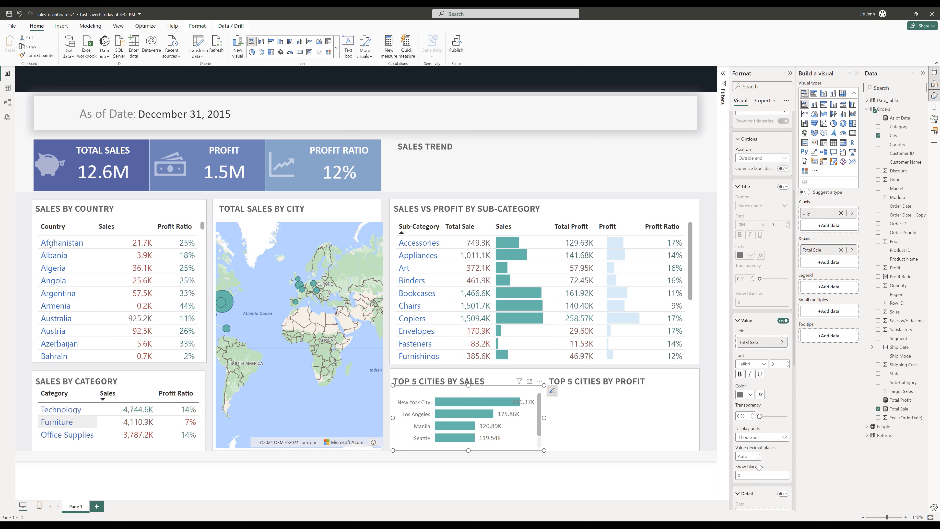
left_click(754, 475)
left_click(728, 456)
left_click(744, 456)
type("1")
- Duplicate the Top 5 Cities by Sales chart and place the copy under the TOP 5 CITIES BY PROFIT title
left_click_drag(469, 385, 470, 374)
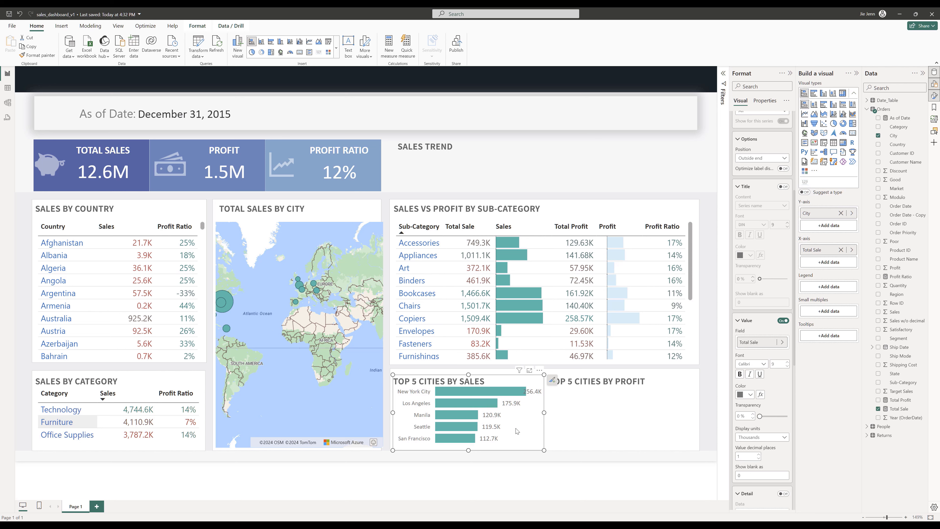
left_click_drag(517, 431, 664, 442)
key("ctrl+c")
key("ctrl+v")
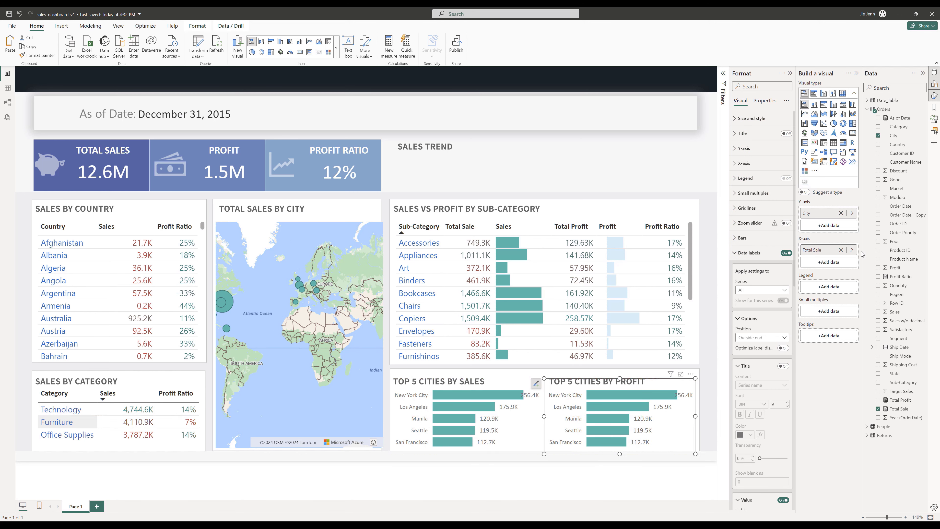
- Replace the copied chart's X-axis field Total Sale with Total Profit
left_click(841, 249)
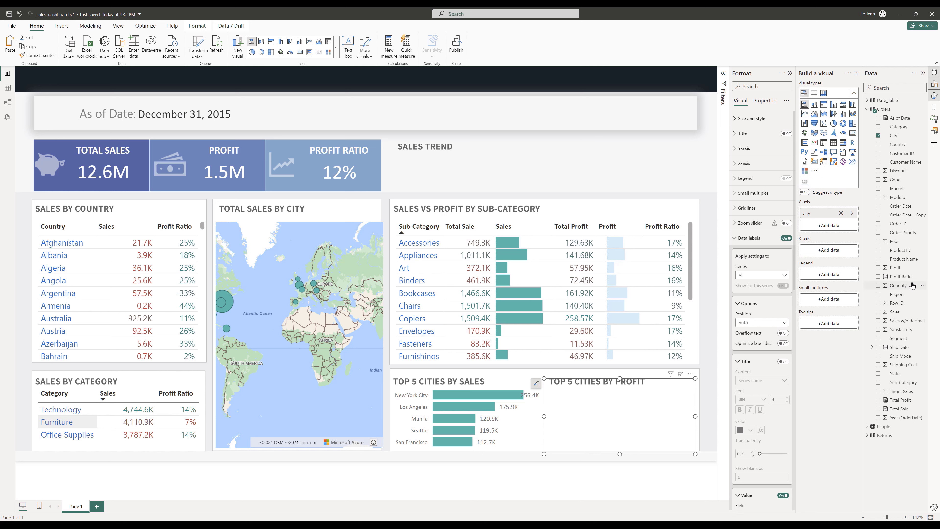
left_click_drag(903, 400, 841, 252)
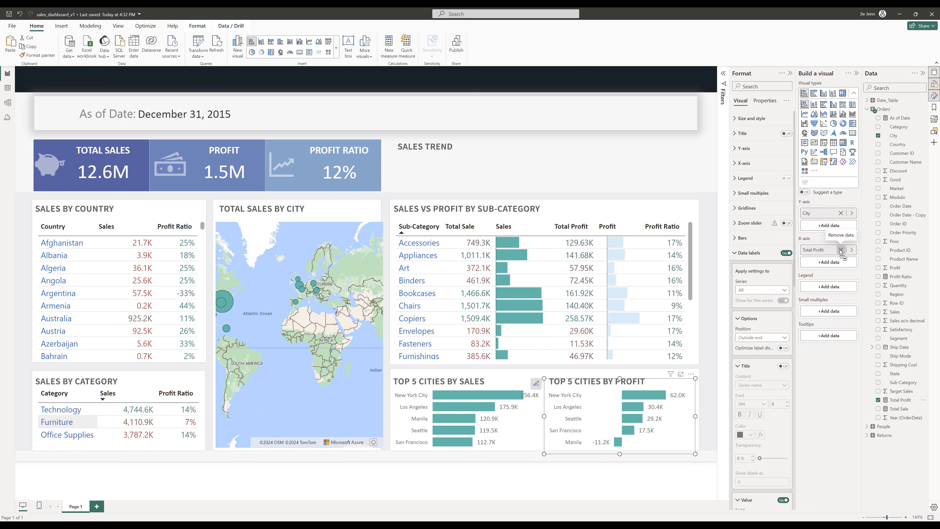
scroll(736, 431, "down", 4)
scroll(765, 382, "down", 8)
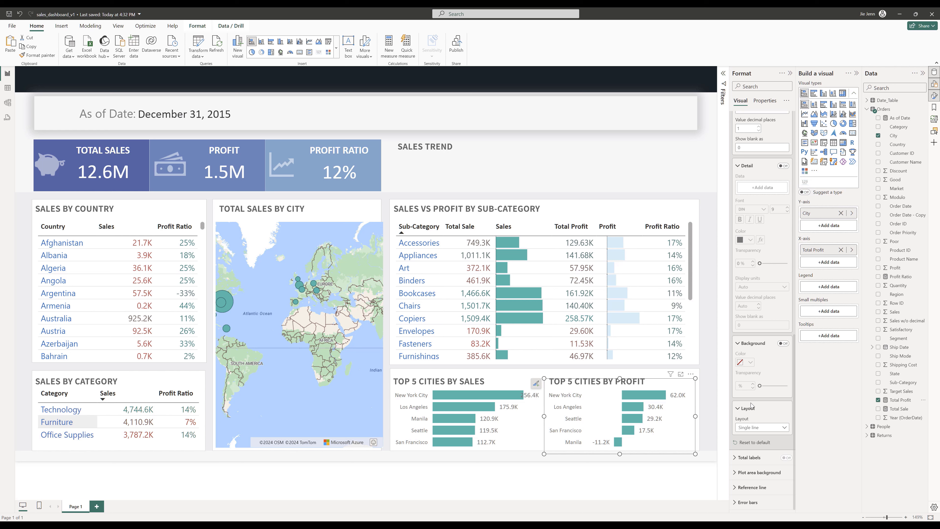
scroll(765, 326, "up", 6)
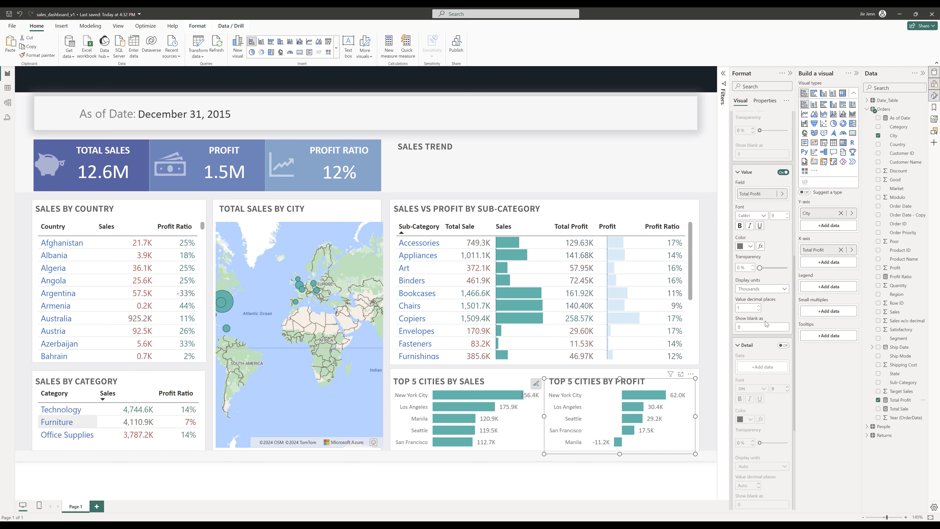
scroll(768, 282, "up", 5)
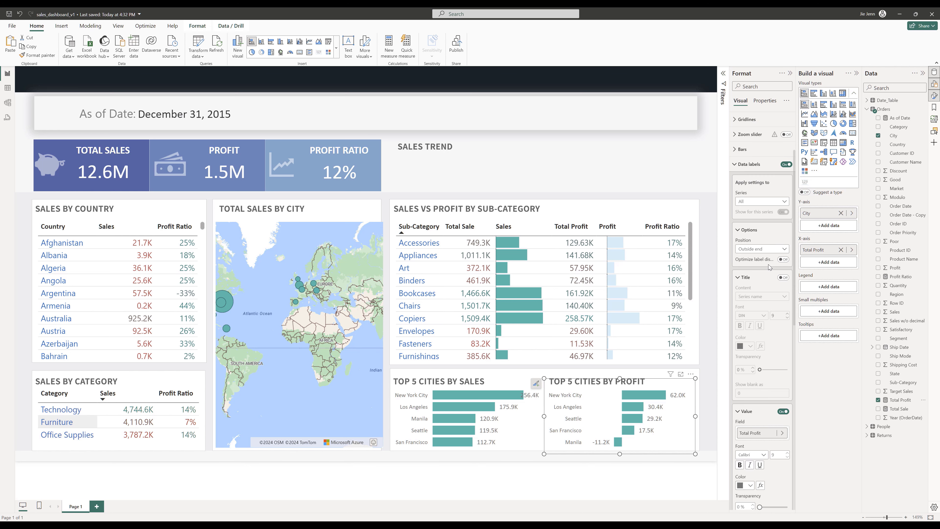
- Set the Top 5 Cities by Profit bar color to a darker teal shade
left_click(742, 149)
left_click(750, 224)
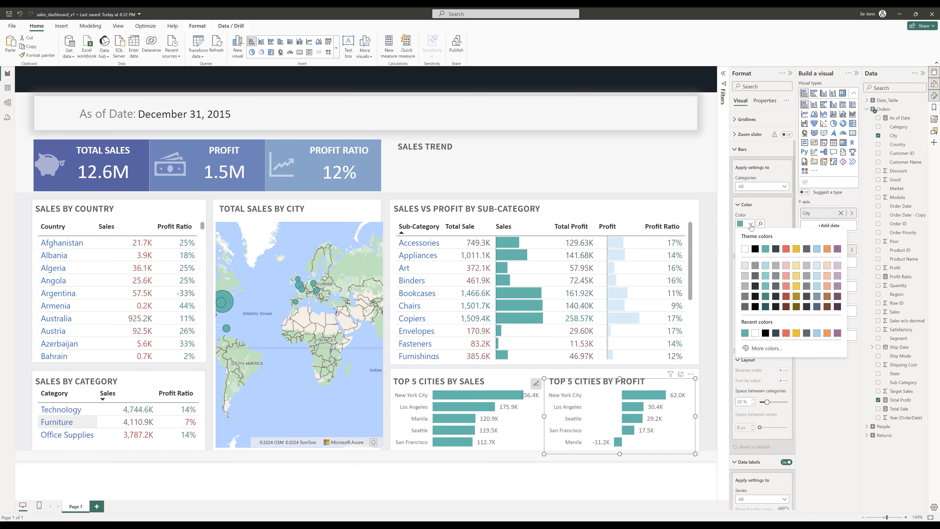
left_click(765, 275)
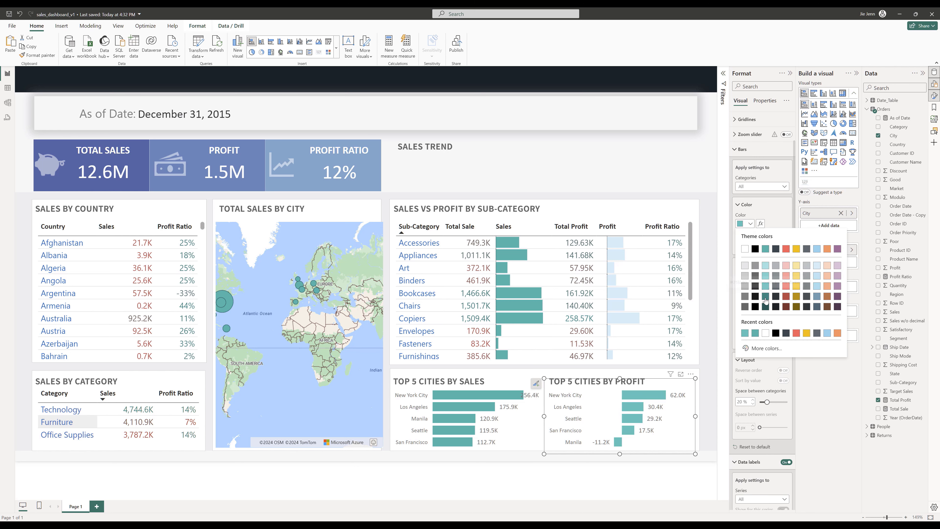
left_click(765, 296)
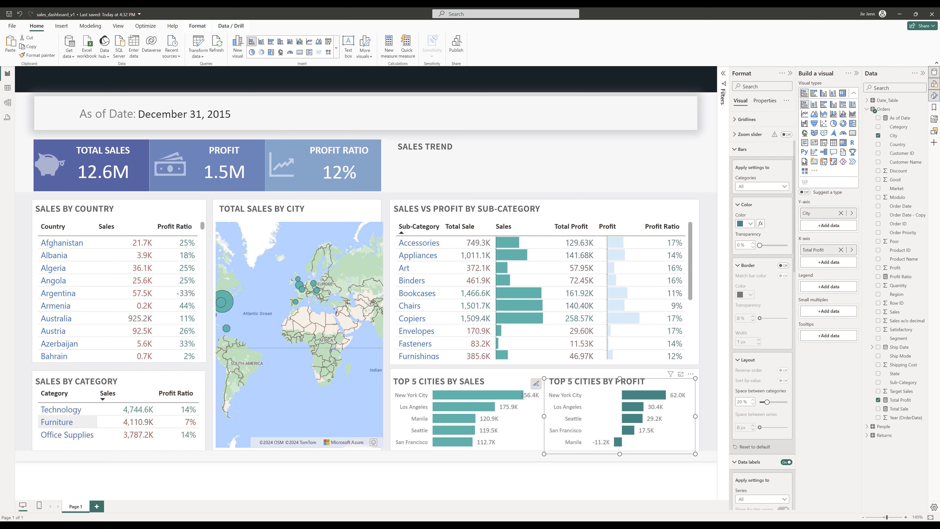
left_click(562, 162)
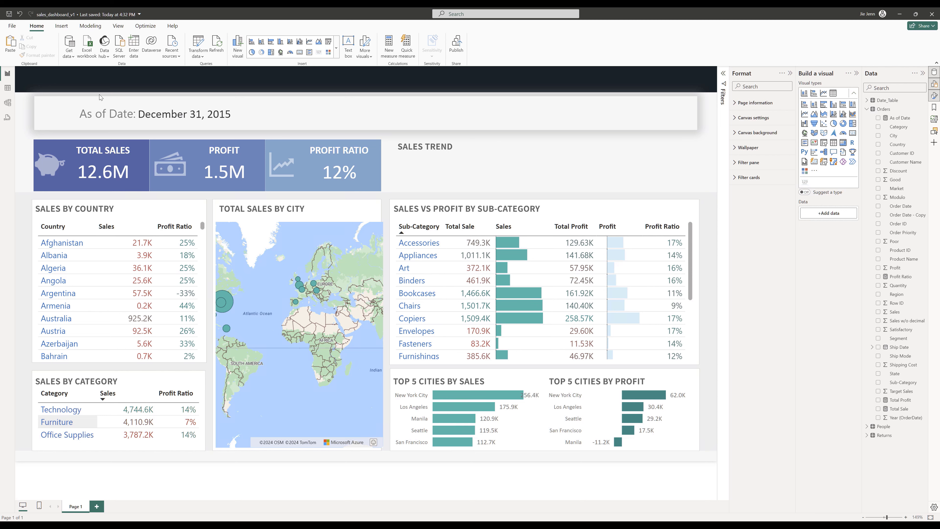
left_click(61, 27)
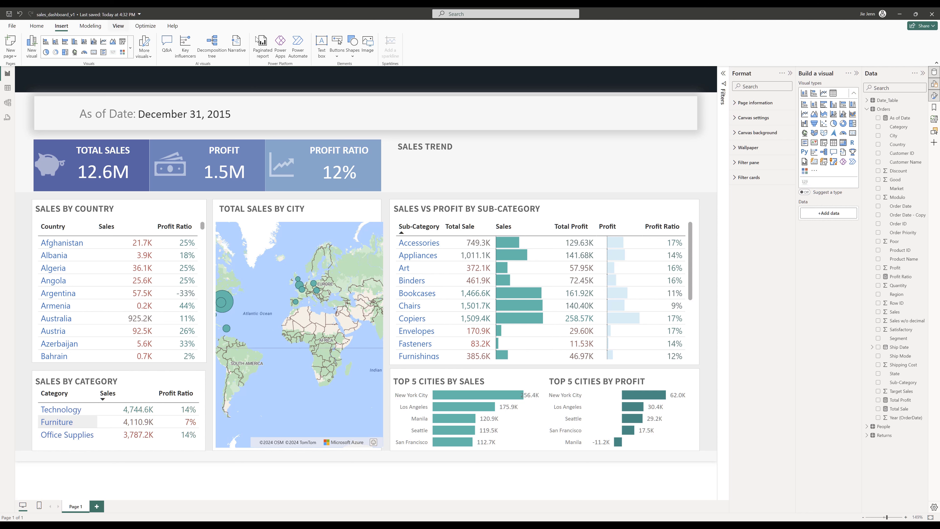
left_click(368, 45)
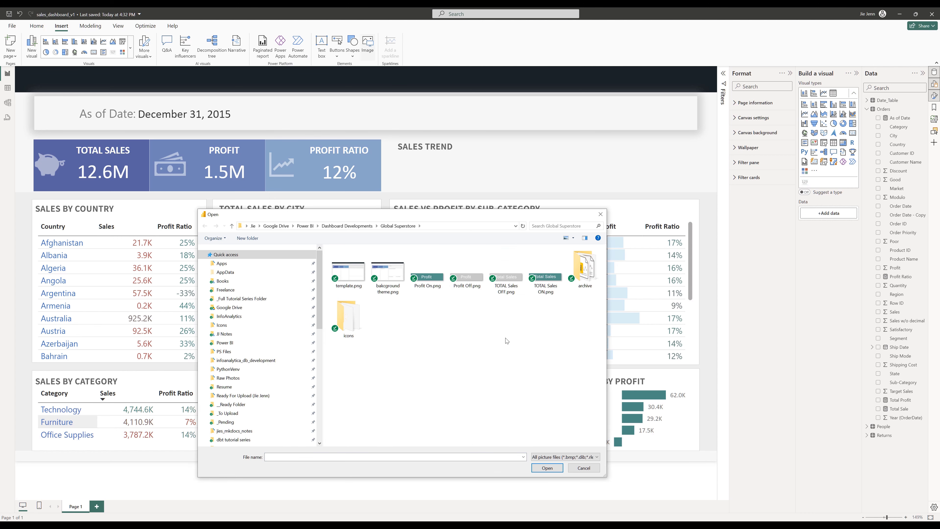
double_click(348, 319)
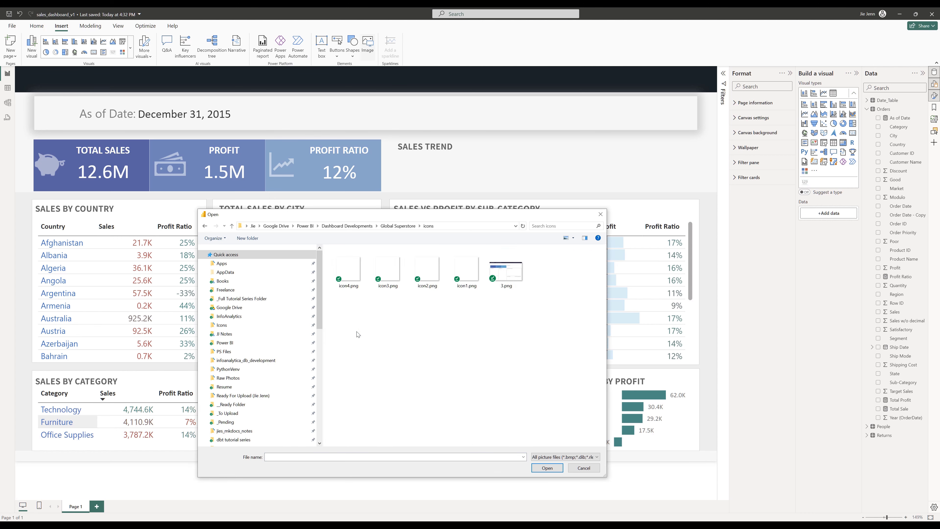
left_click(584, 468)
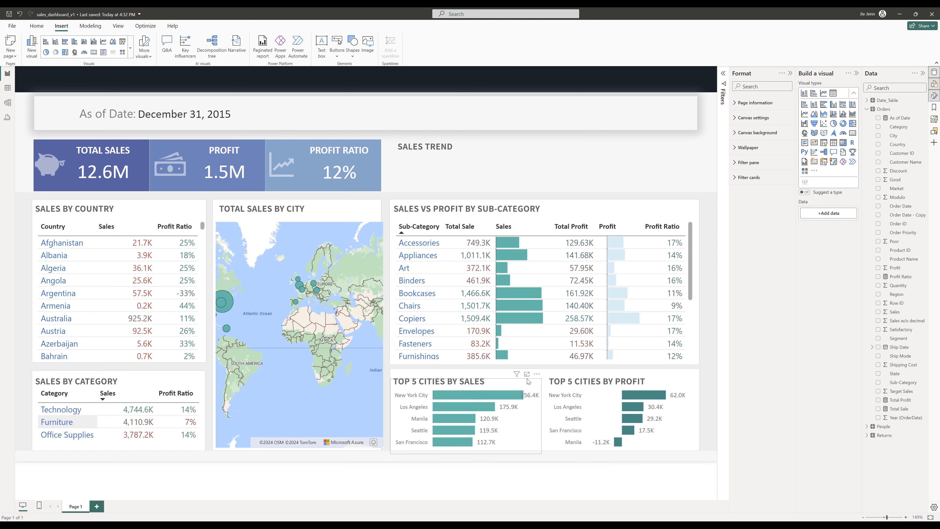
- Switch to File Explorer and paste the thumbnail image into the Global Superstore folder
key("alt+Tab")
left_click(607, 275)
key("ctrl+v")
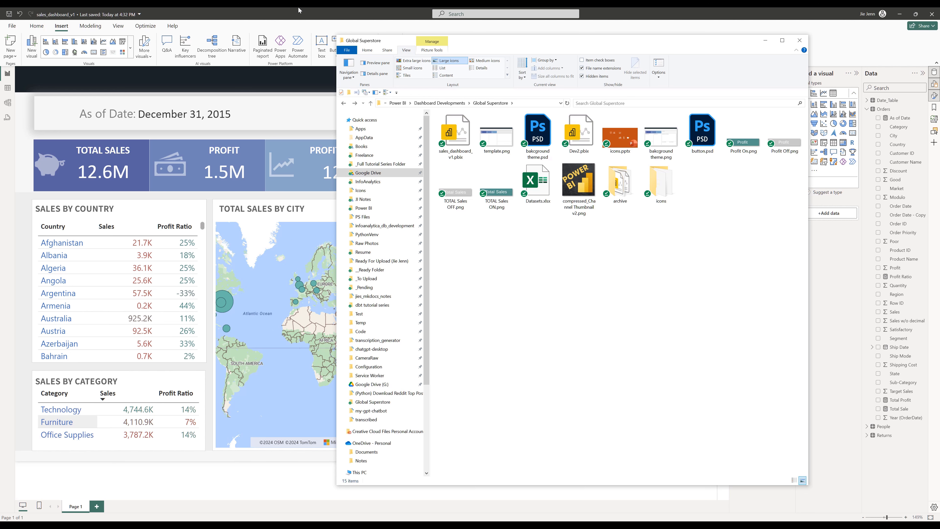
- Insert the image compressed_Channel Thumbnail v2.png onto the report page and move it left
key("alt+Tab")
left_click(370, 46)
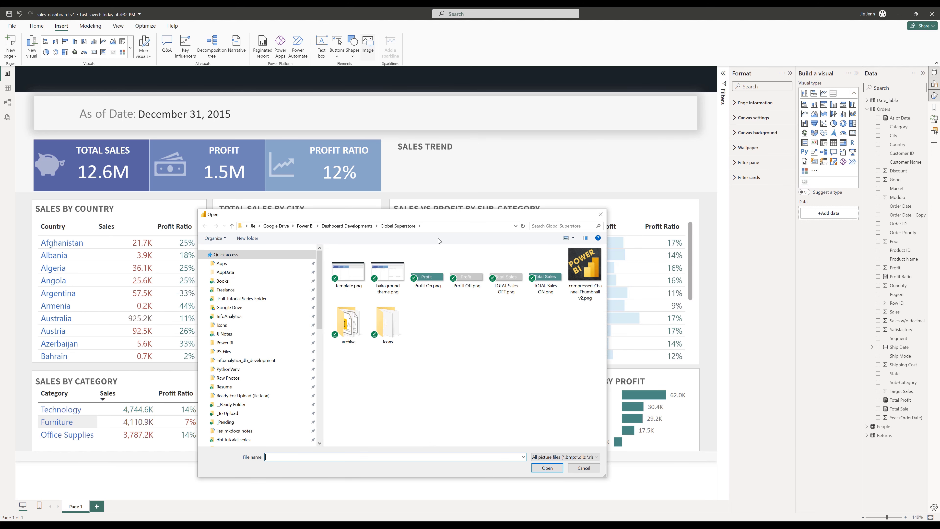
left_click(592, 273)
double_click(593, 273)
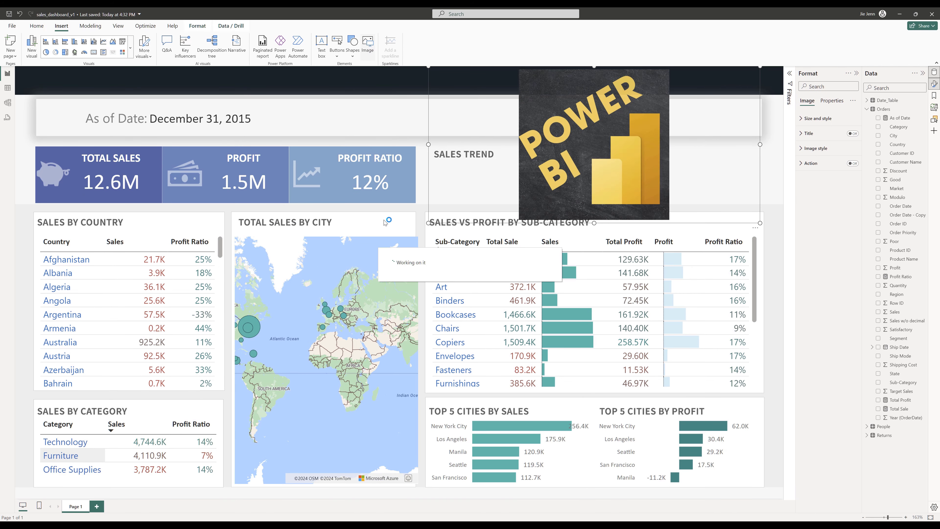
left_click_drag(597, 168, 473, 207)
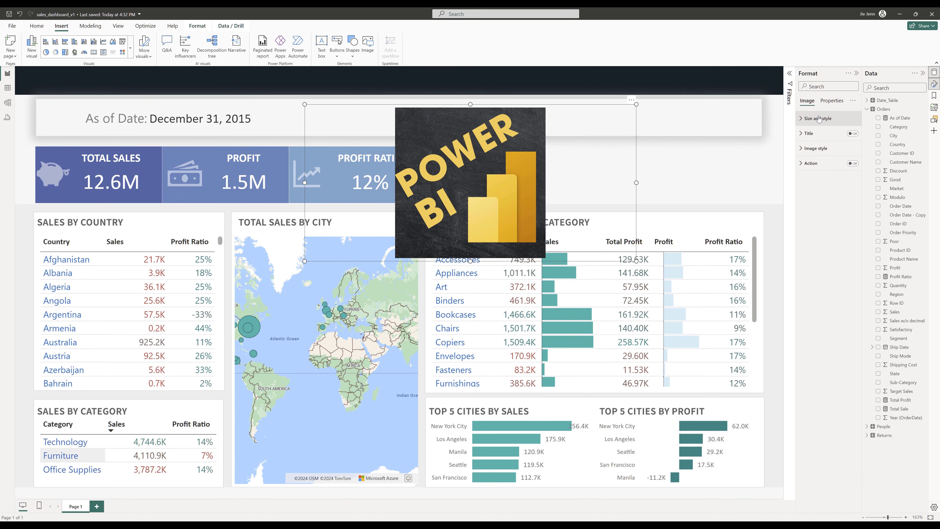
- Try Fit scaling in the image style settings, then set the scaling back to Normal
left_click(819, 119)
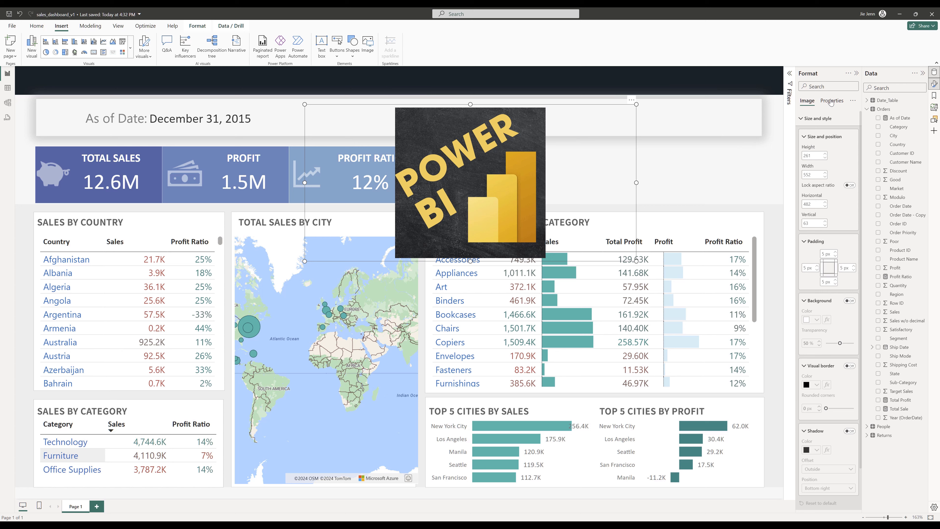
scroll(827, 222, "down", 2)
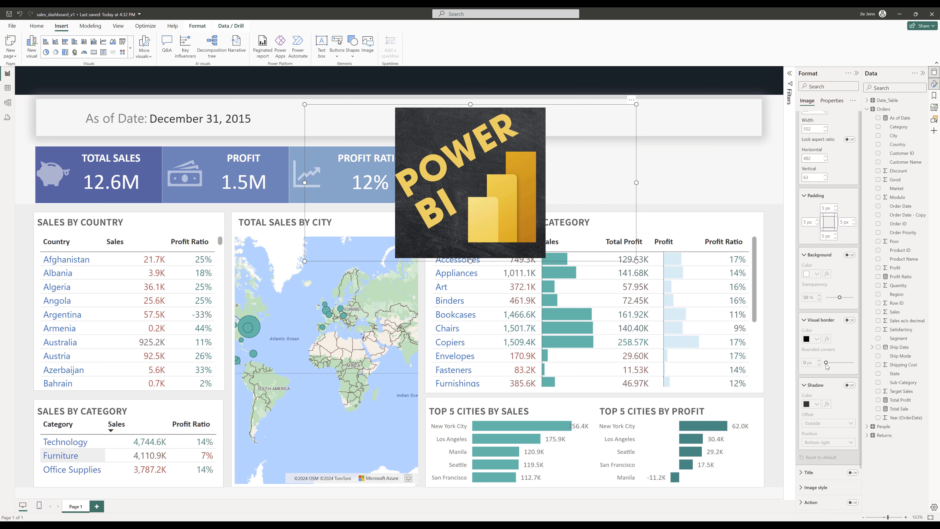
left_click(831, 487)
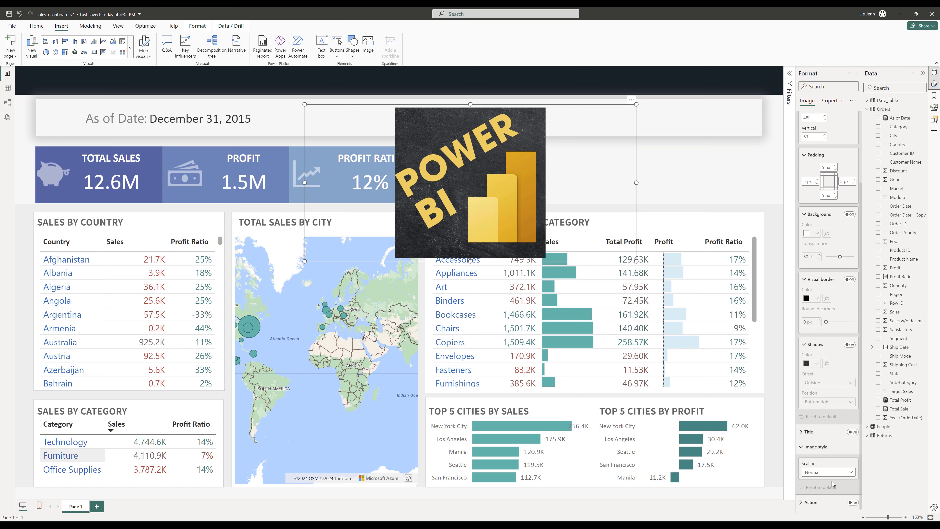
left_click(833, 476)
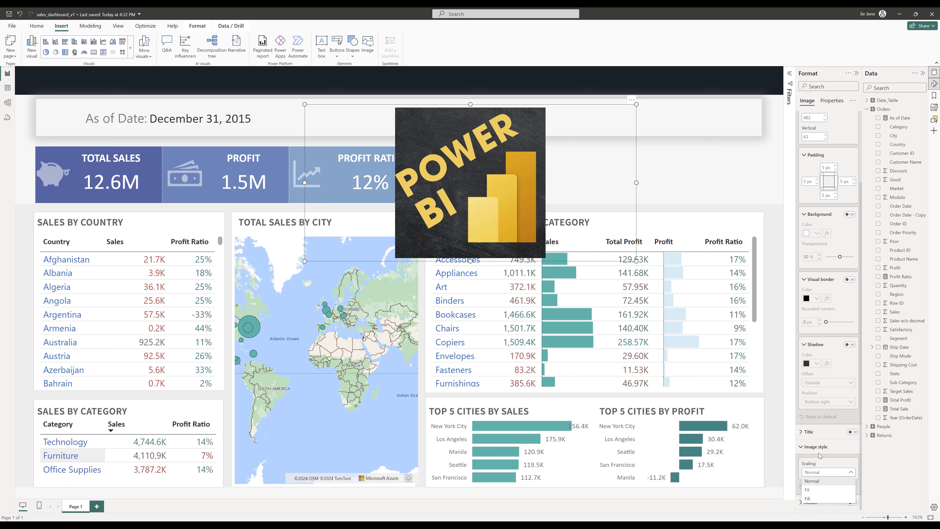
left_click(820, 489)
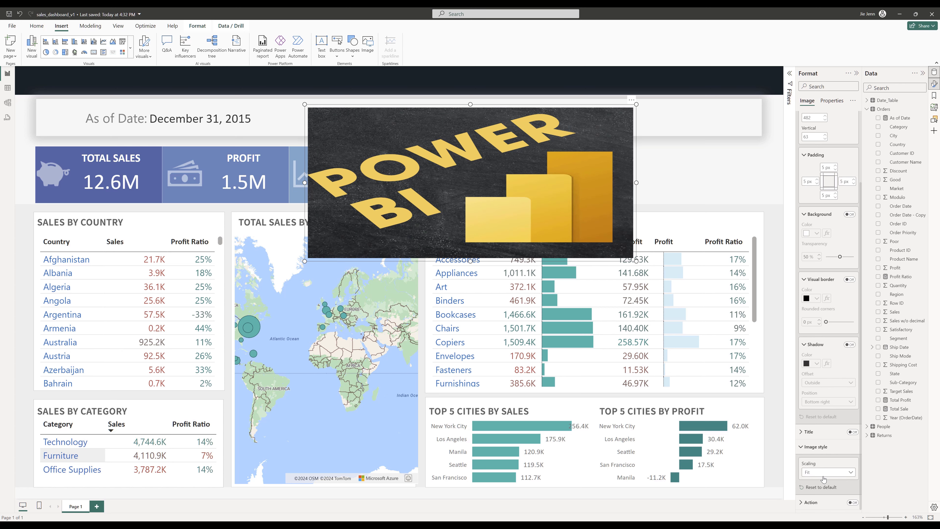
left_click(824, 478)
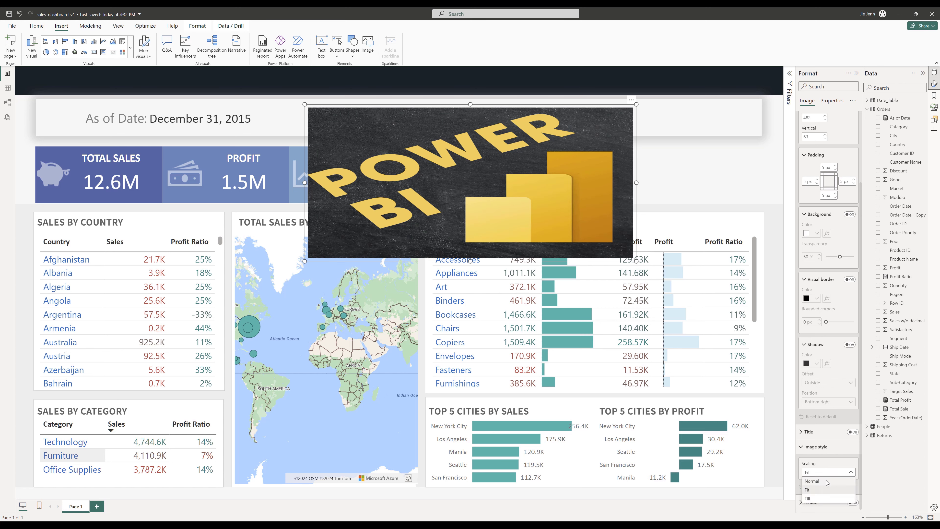
left_click(822, 481)
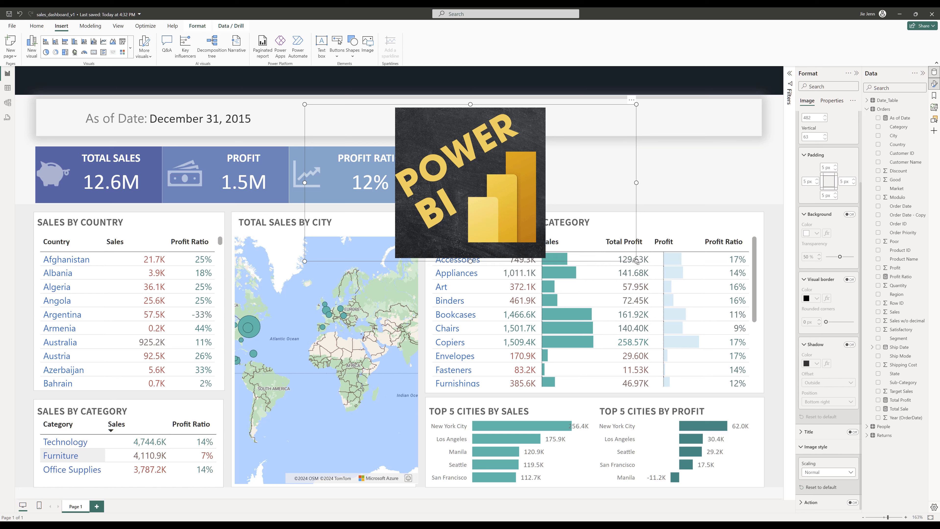
- Shrink the logo image and place it in the top-left corner of the dark banner
left_click_drag(636, 260, 367, 156)
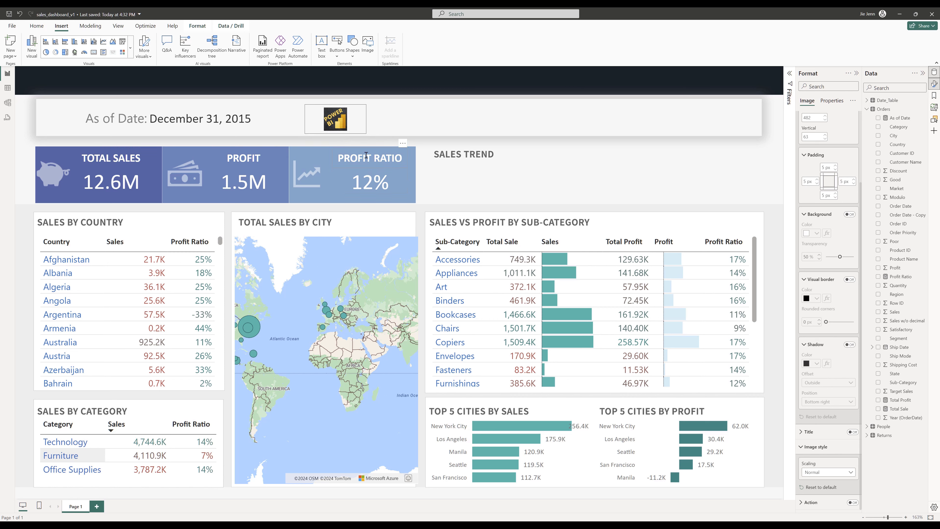
left_click_drag(366, 155, 358, 152)
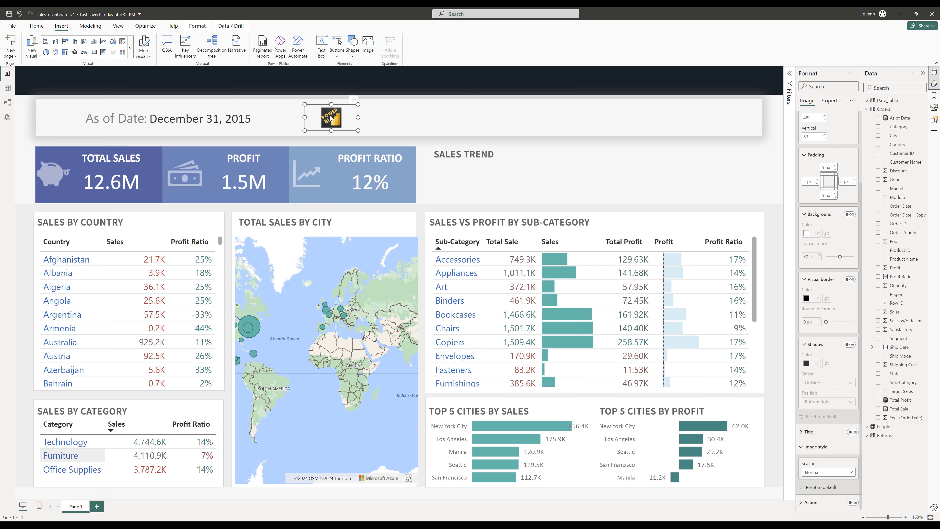
left_click_drag(329, 117, 70, 86)
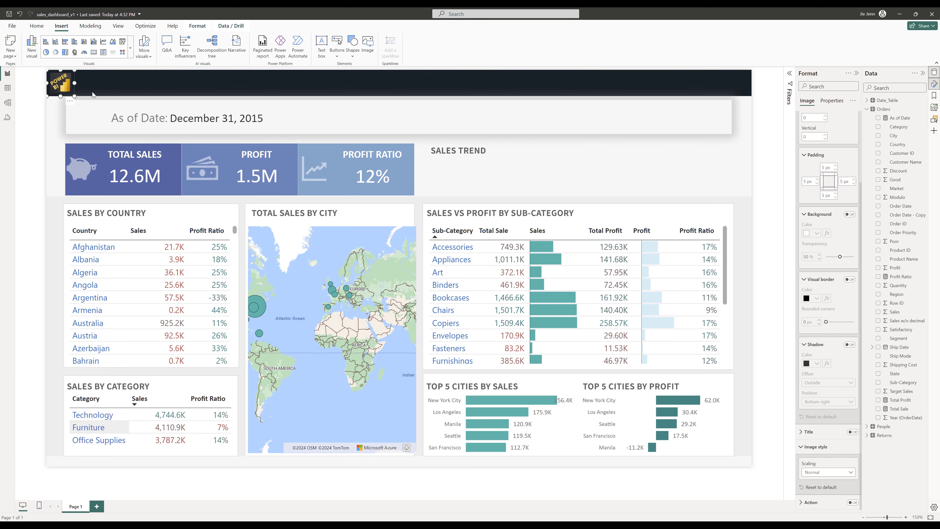
- Insert a text box and set its font color to white and font to Calibri
left_click(322, 42)
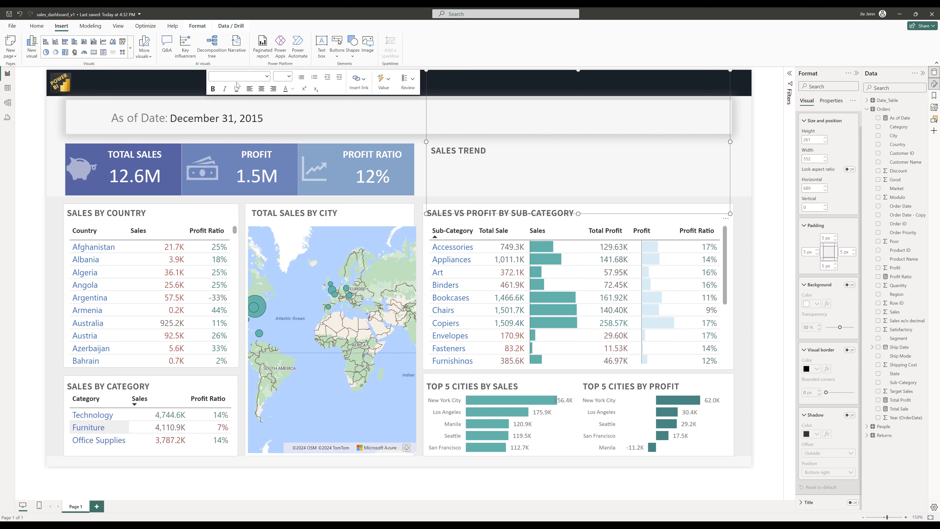
left_click(240, 77)
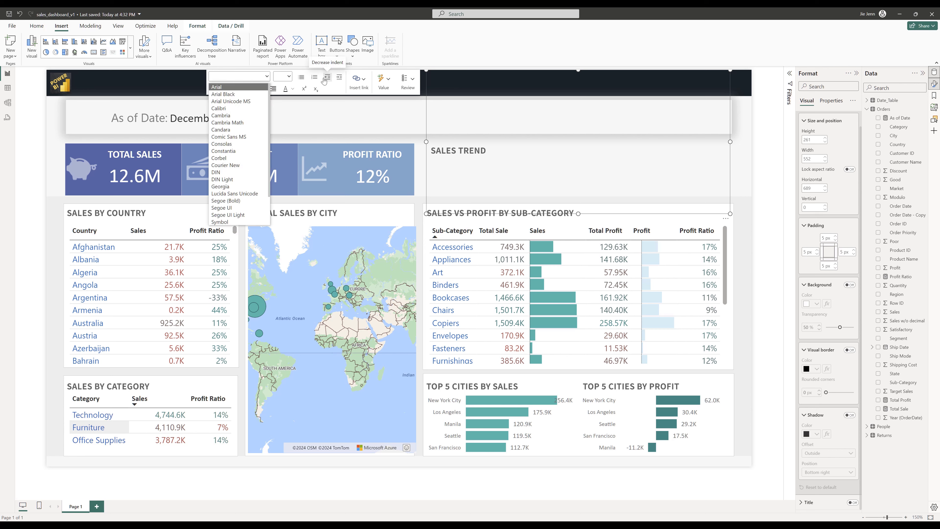
left_click(292, 89)
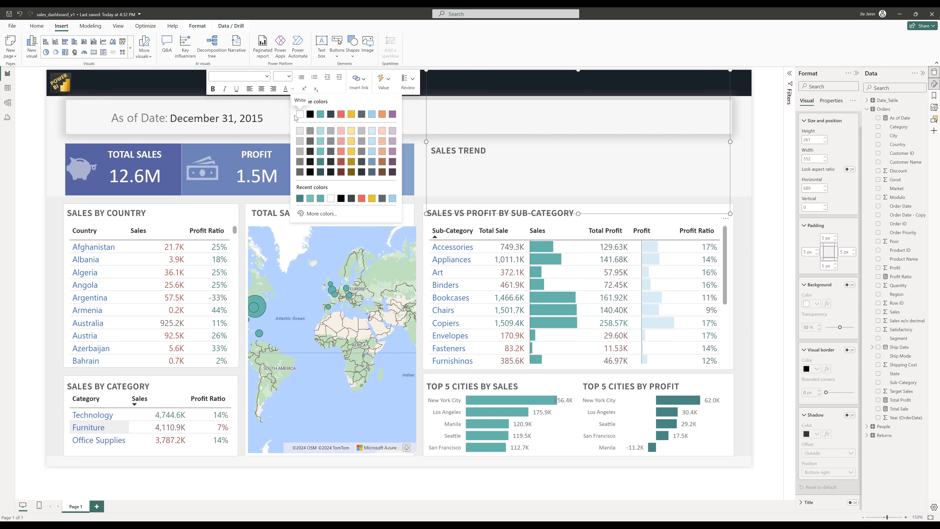
left_click(299, 115)
left_click(240, 76)
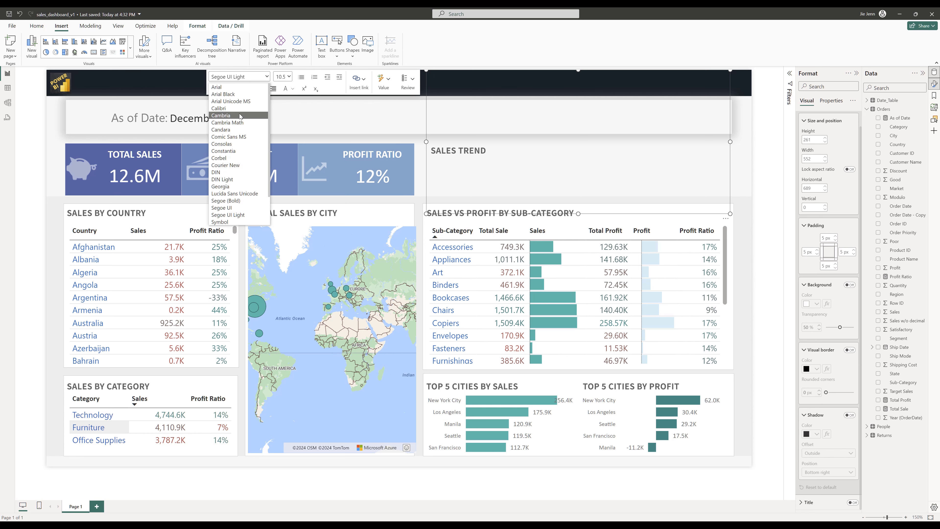
left_click(225, 111)
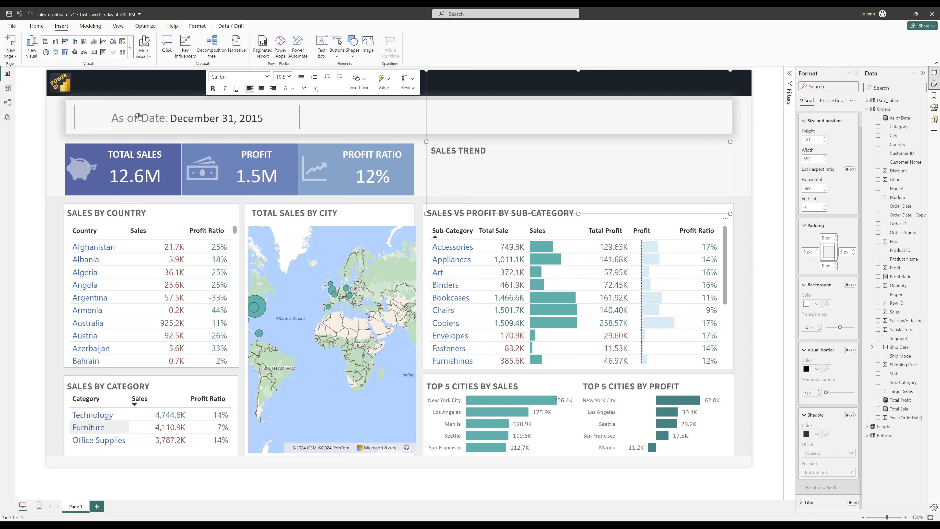
left_click(77, 98)
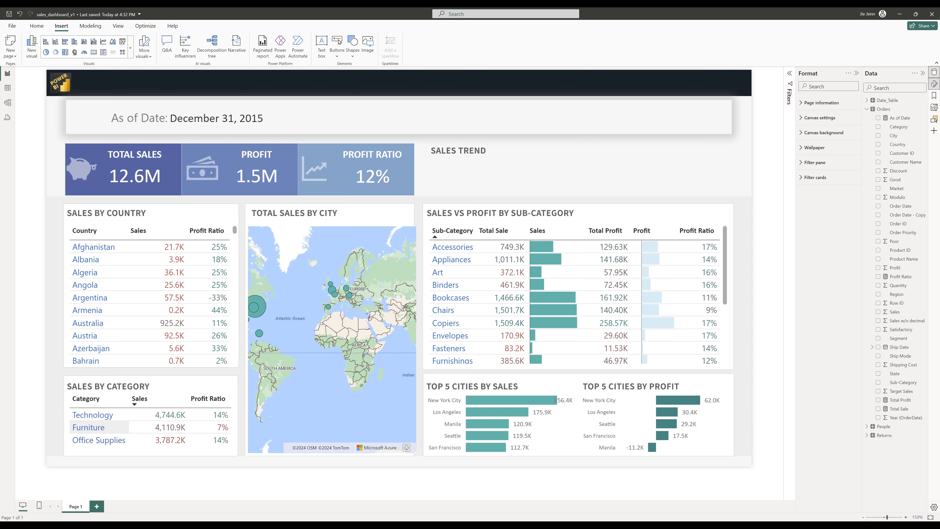
- Select the empty text box in the banner and enter the text JJ POWER BI
left_click(933, 119)
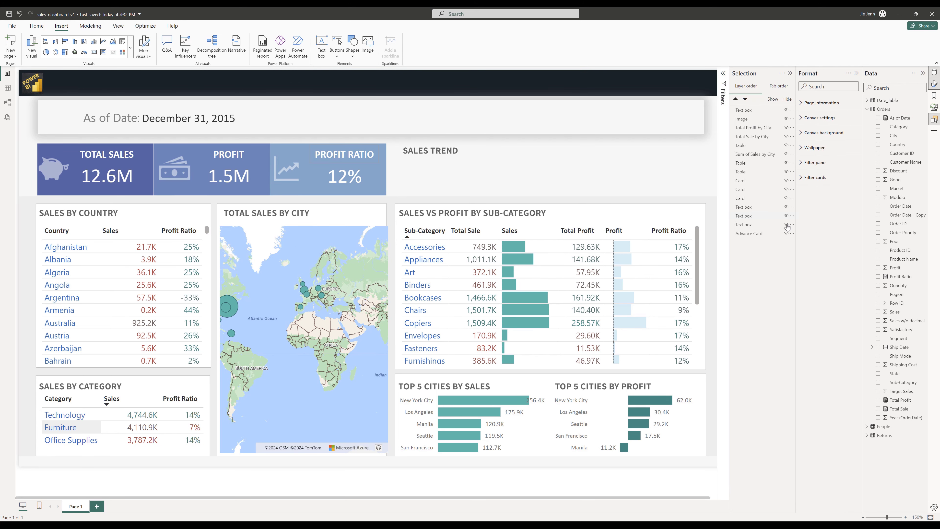
left_click(751, 111)
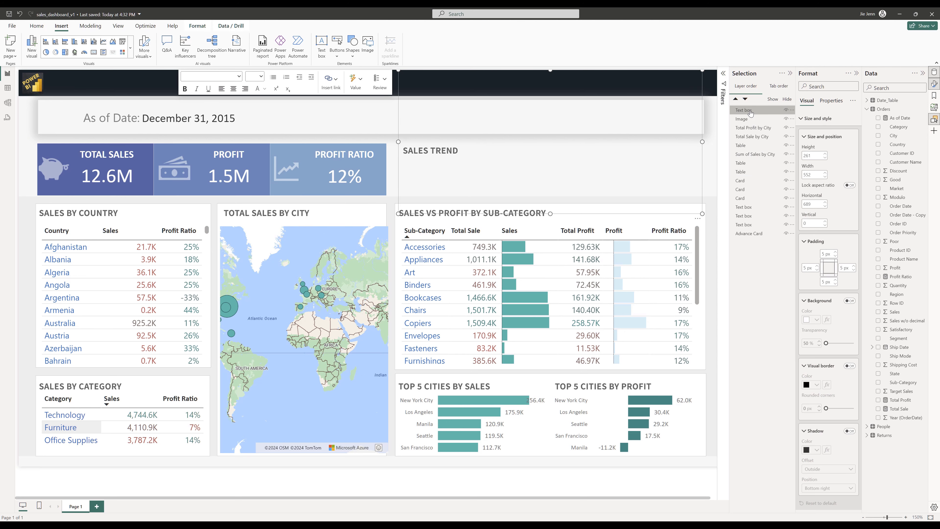
left_click(398, 170)
left_click(444, 178)
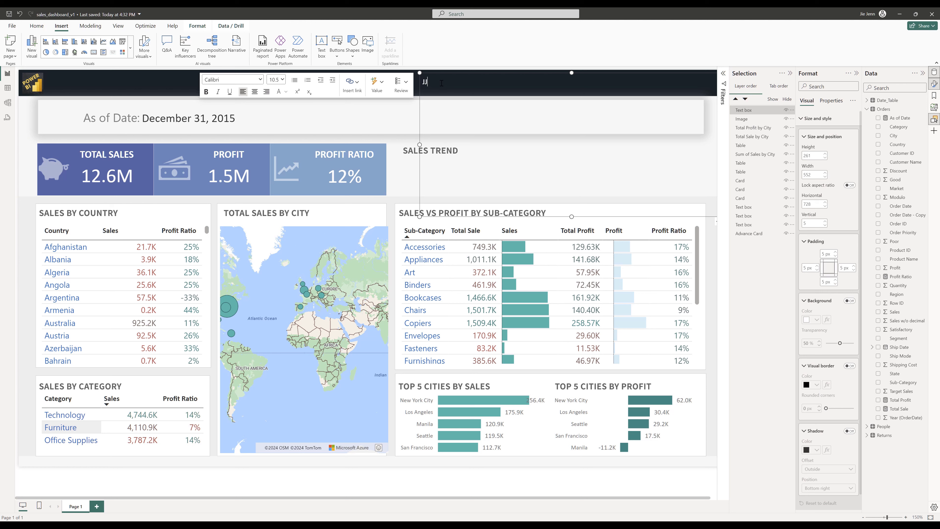
type("JJ POWER BI")
- Make the text box's text bold and set its font size to 14
key("ctrl+a")
key("ctrl+b")
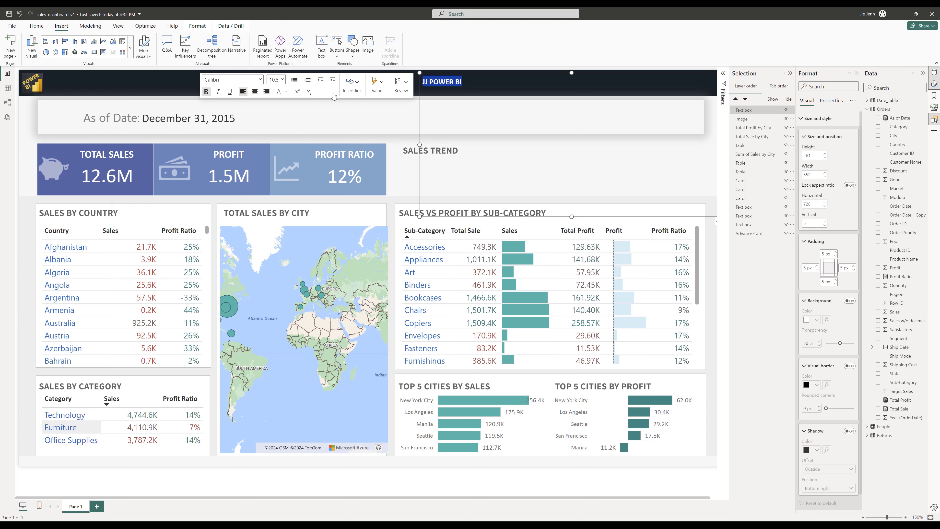
left_click(282, 80)
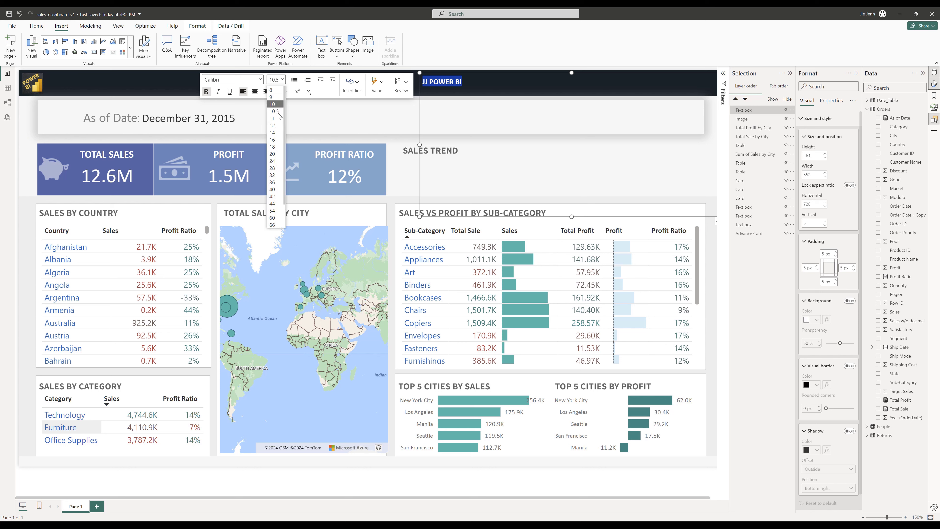
left_click(274, 133)
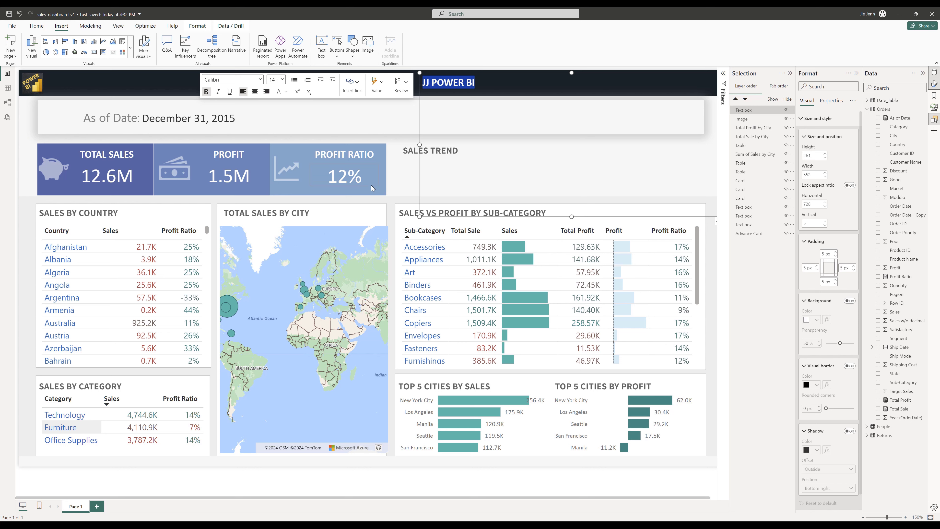
- Resize the text box and position it beside the logo in the banner's top-left corner
left_click_drag(419, 72, 442, 203)
left_click_drag(578, 219, 180, 90)
left_click_drag(329, 90, 122, 93)
left_click(114, 93)
left_click(106, 88)
left_click_drag(85, 93, 85, 97)
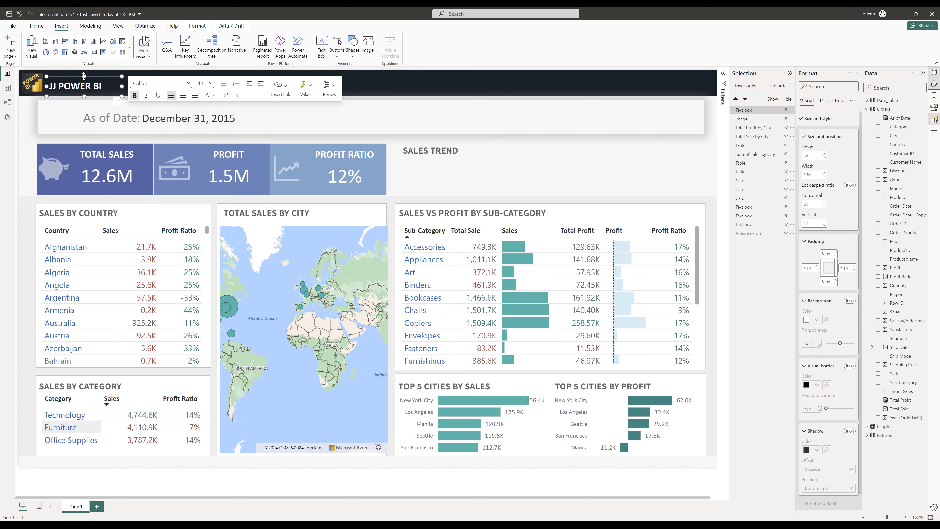
- Insert a line shape and stretch it across the banner beside the JJ POWER BI title
left_click(245, 100)
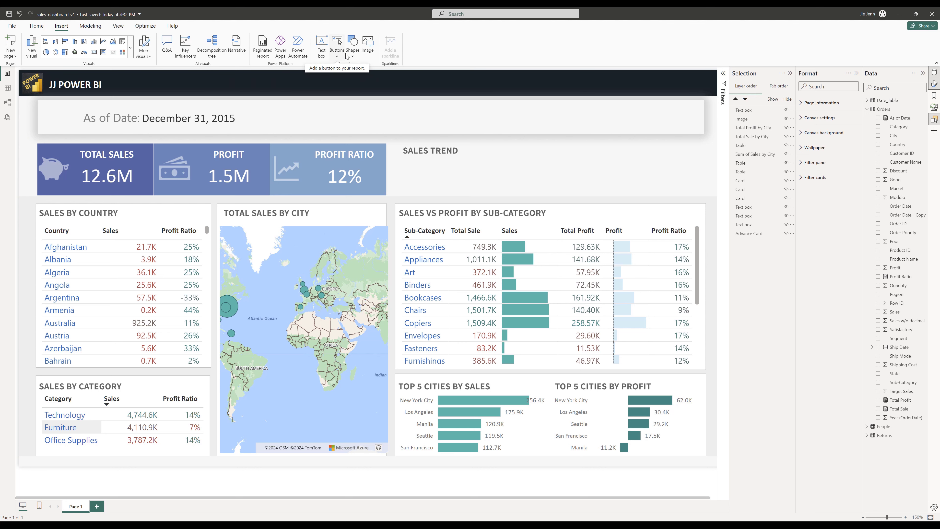
left_click(353, 58)
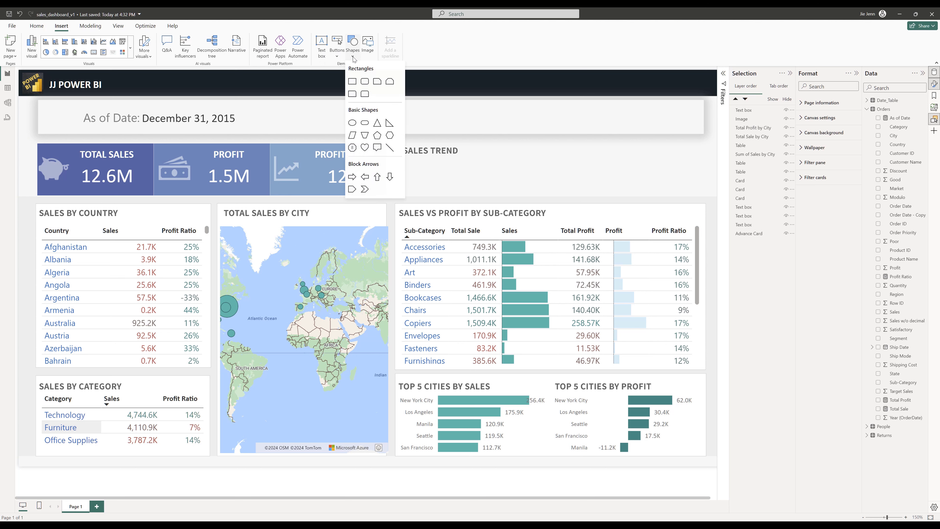
left_click(390, 147)
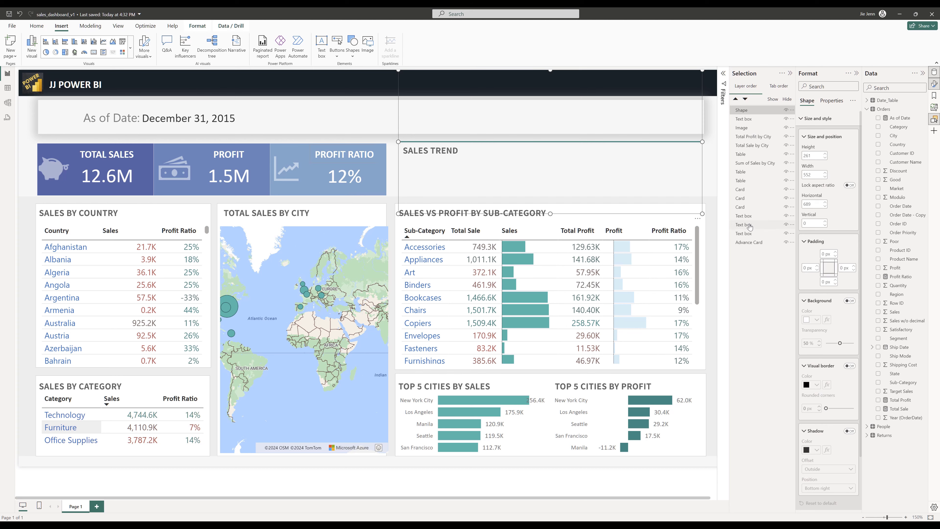
left_click_drag(702, 214, 374, 89)
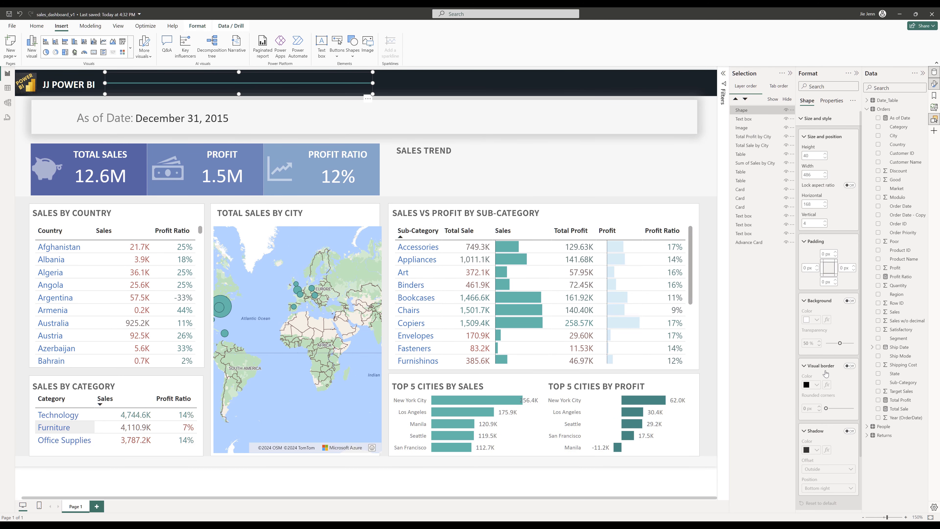
- Rotate the line 90° and shorten it into a vertical divider next to the JJ POWER BI text
scroll(826, 377, "down", 2)
left_click(814, 487)
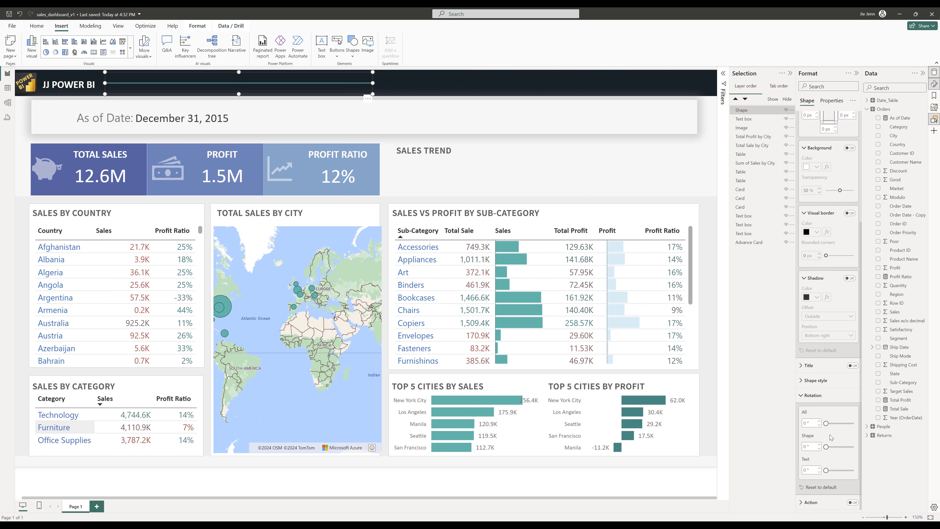
left_click_drag(827, 424, 833, 424)
double_click(809, 424)
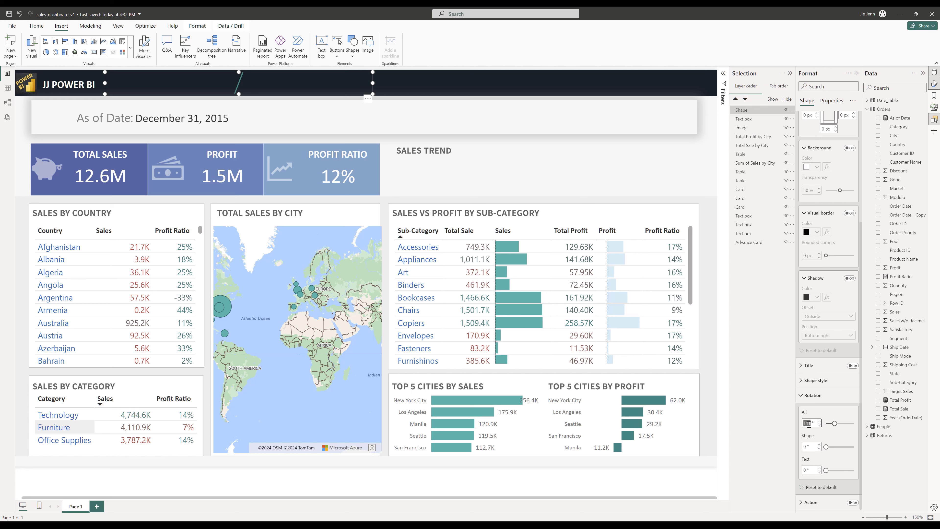
type("90")
left_click_drag(373, 83, 117, 83)
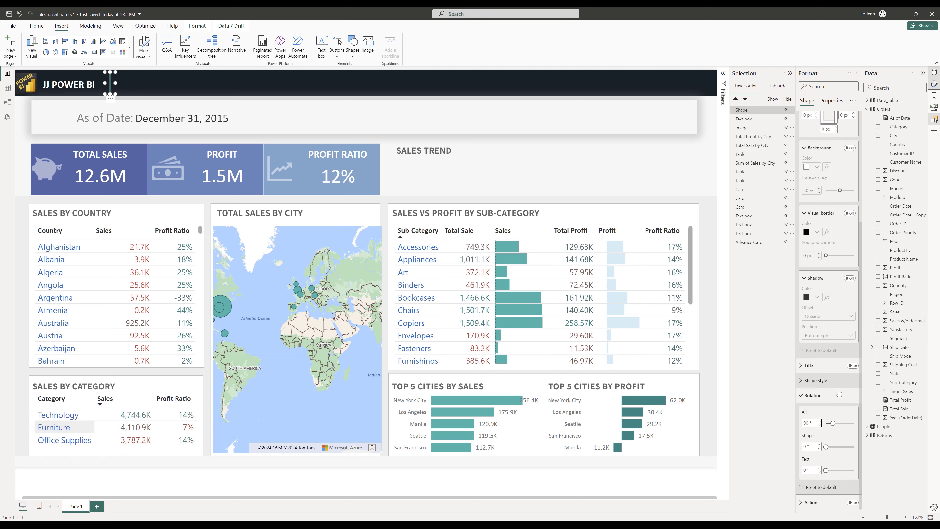
- Set the divider line's fill and border colors to white and nudge it into place
left_click(827, 382)
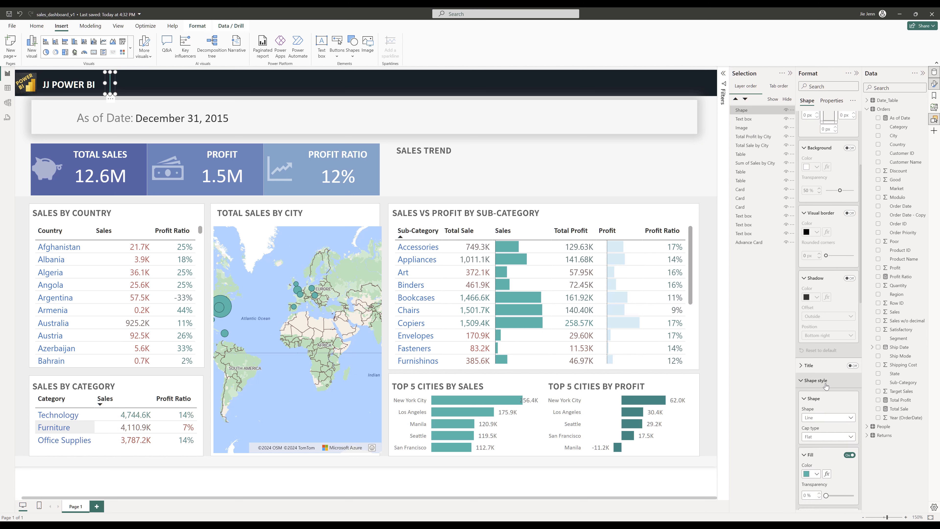
scroll(818, 466, "down", 2)
left_click(813, 414)
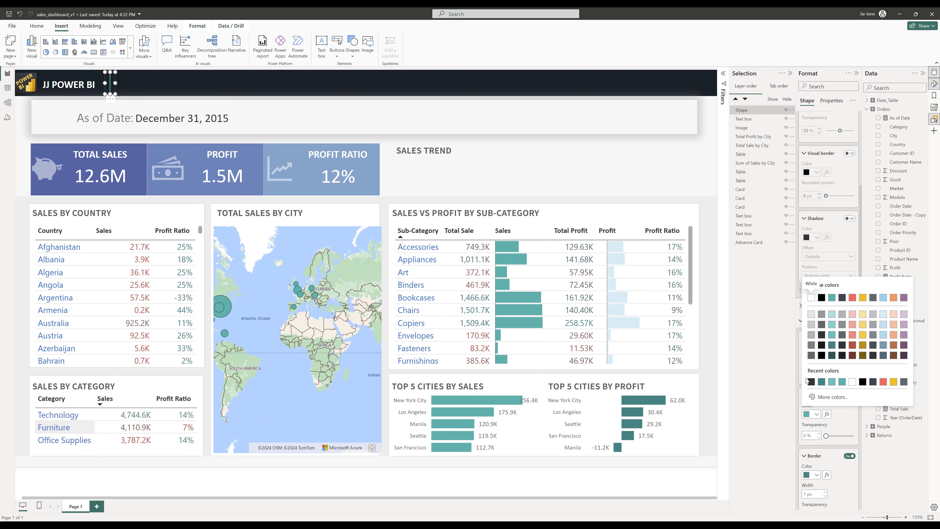
left_click(815, 300)
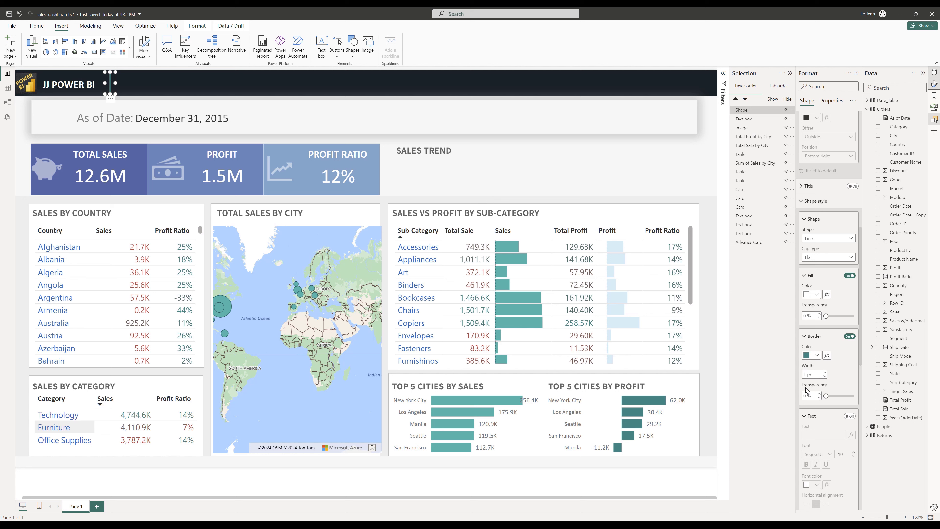
left_click(814, 355)
left_click(812, 380)
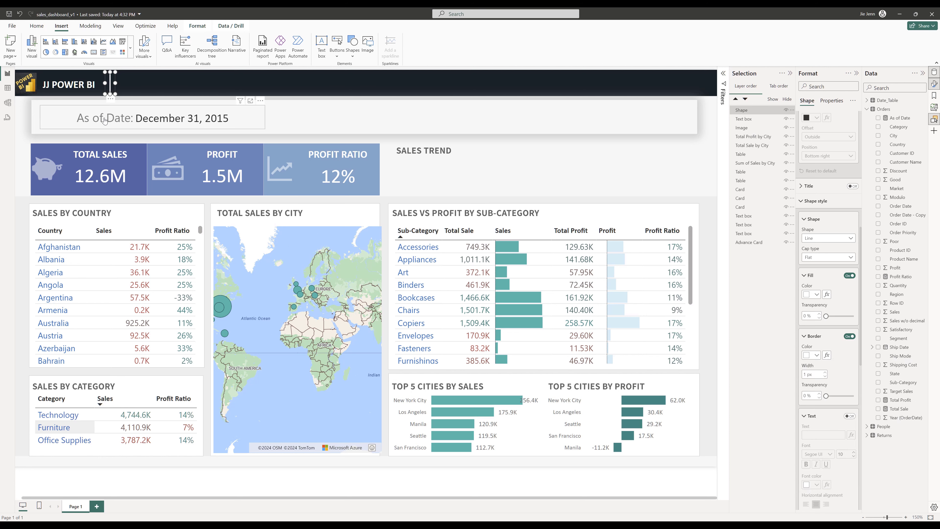
left_click_drag(113, 87, 110, 88)
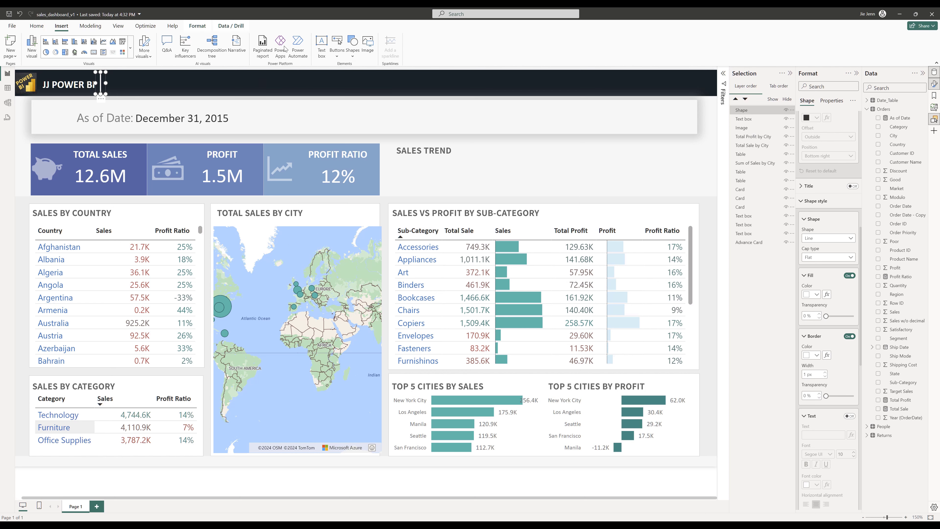
- Duplicate the JJ POWER BI text box and move the copy to the right of the divider
left_click(62, 92)
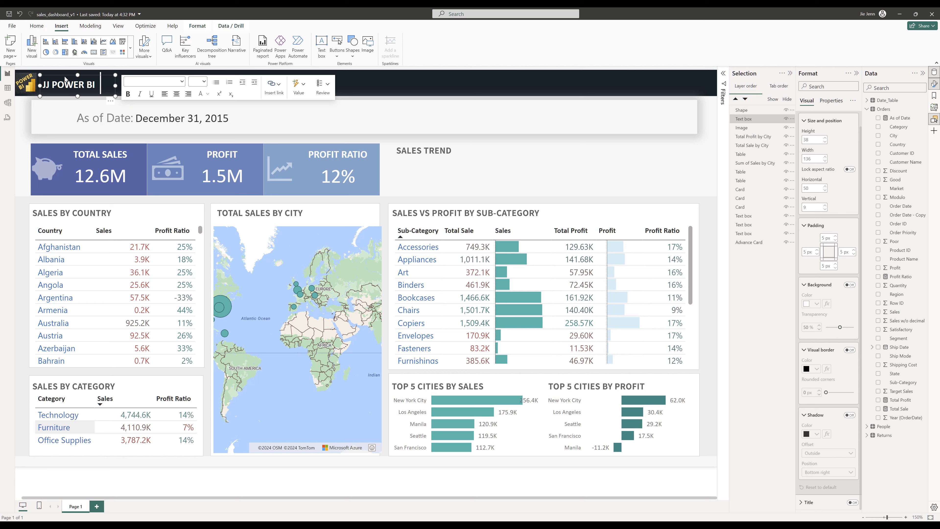
key("ctrl+c")
key("ctrl+v")
left_click_drag(84, 101, 373, 86)
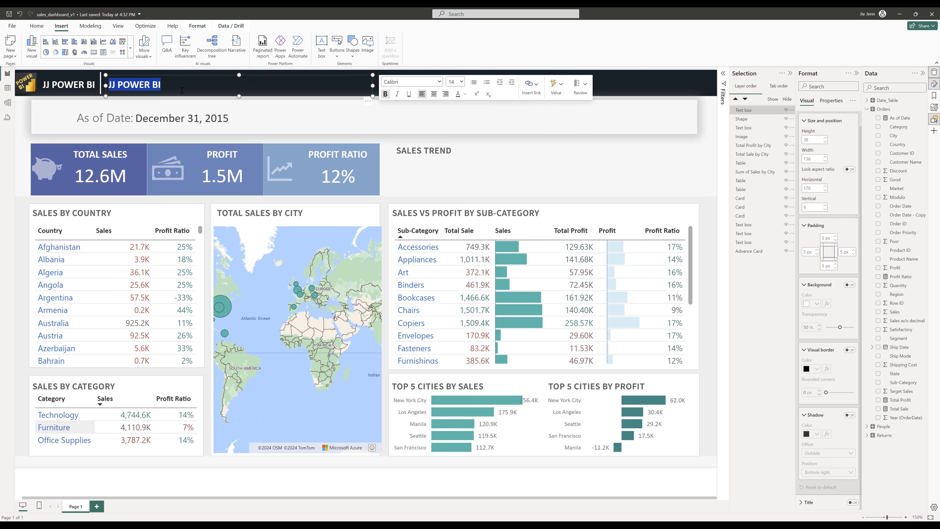
- Replace the copied text with RETAIL STORE SALES SUMMARY and remove its bold formatting
left_click(130, 85)
triple_click(134, 83)
type("RETAIL ")
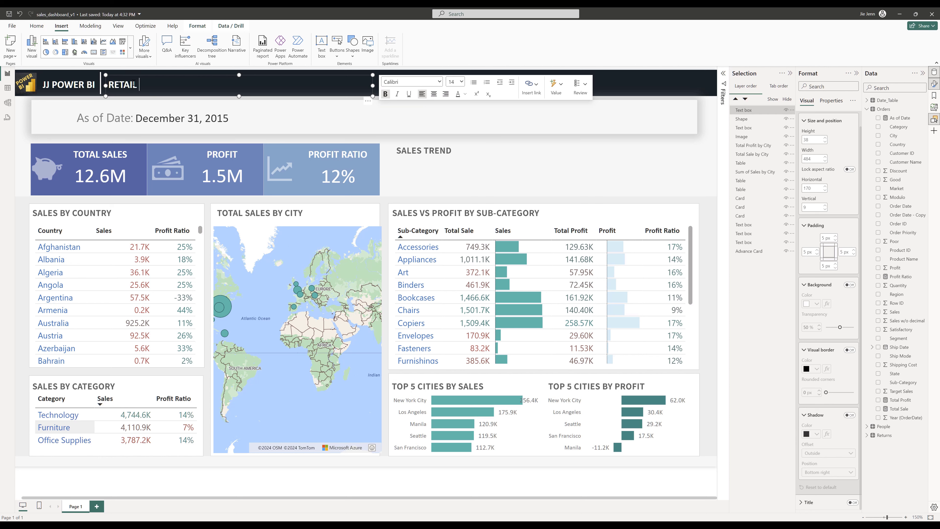
type("STORE DASHBOARD")
key("BackSpace")
key("BackSpace")
key("BackSpace")
key("BackSpace")
key("BackSpace")
key("BackSpace")
key("BackSpace")
key("BackSpace")
key("BackSpace")
type("SALES SUMMARY")
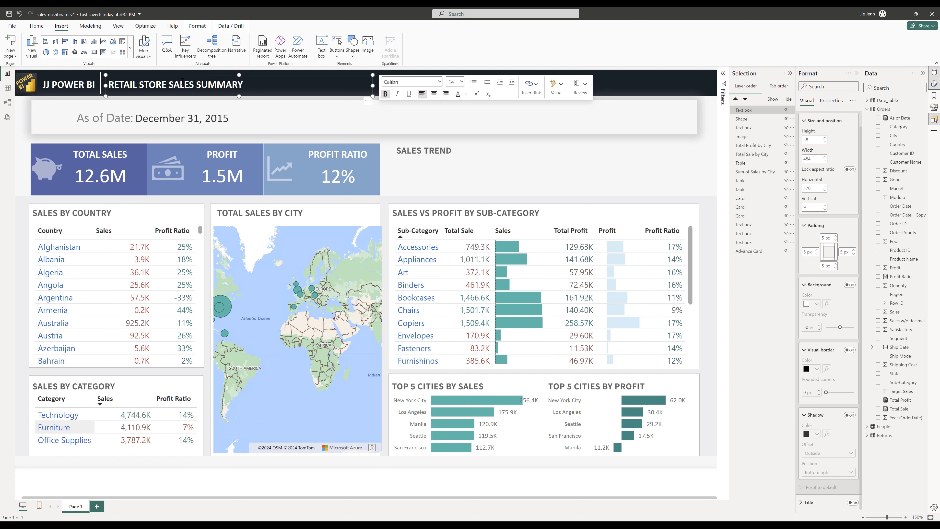
left_click_drag(253, 86, 109, 85)
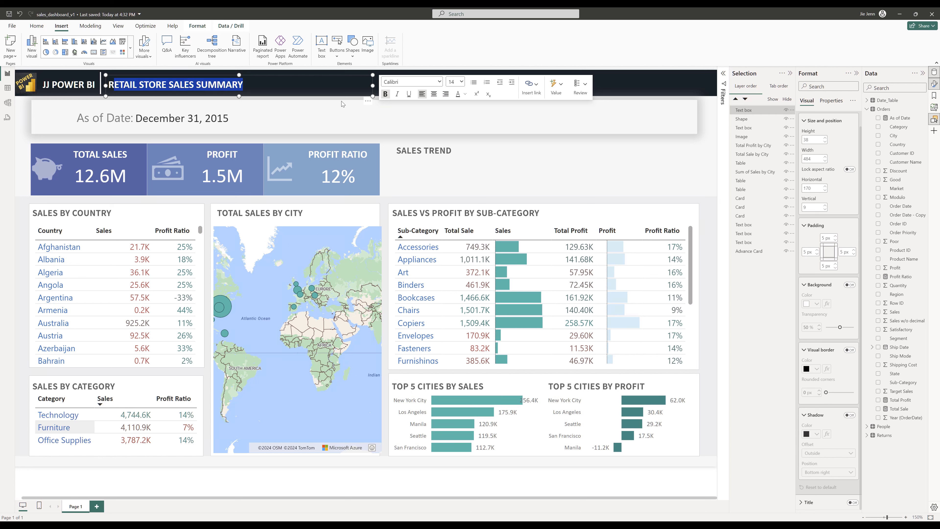
left_click(385, 94)
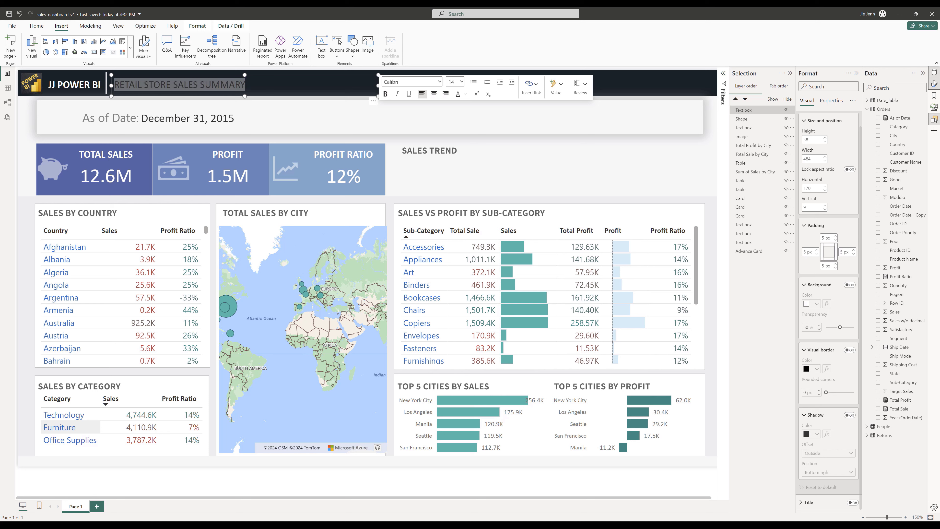
- Narrow the As of Date card to fit its text
left_click(227, 127)
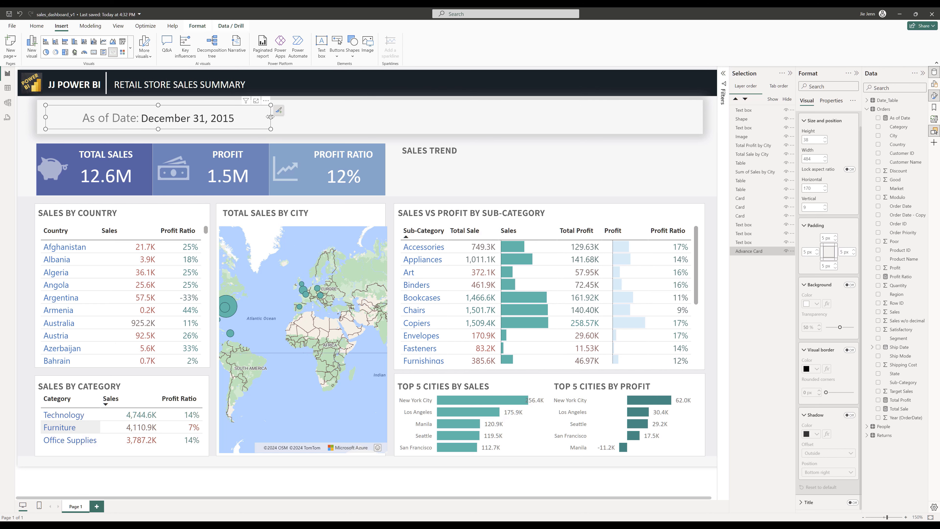
left_click_drag(271, 117, 206, 117)
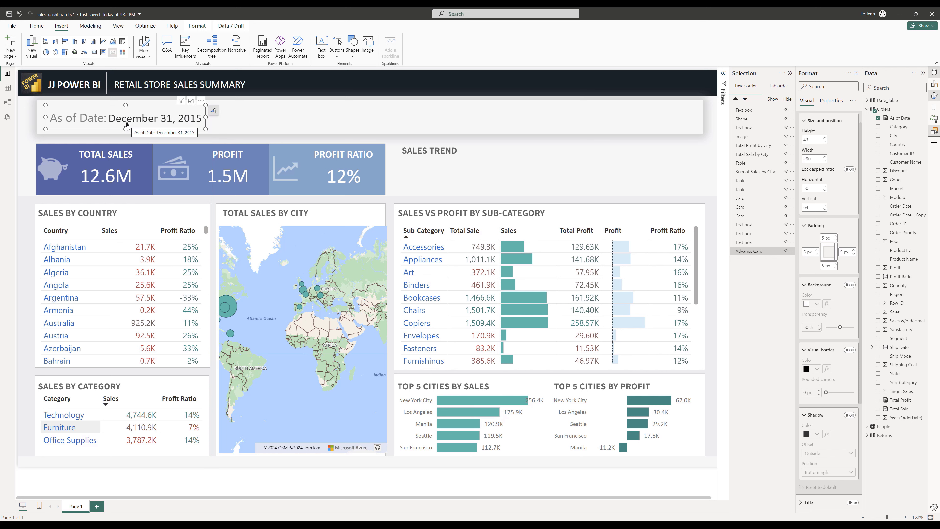
left_click(110, 101)
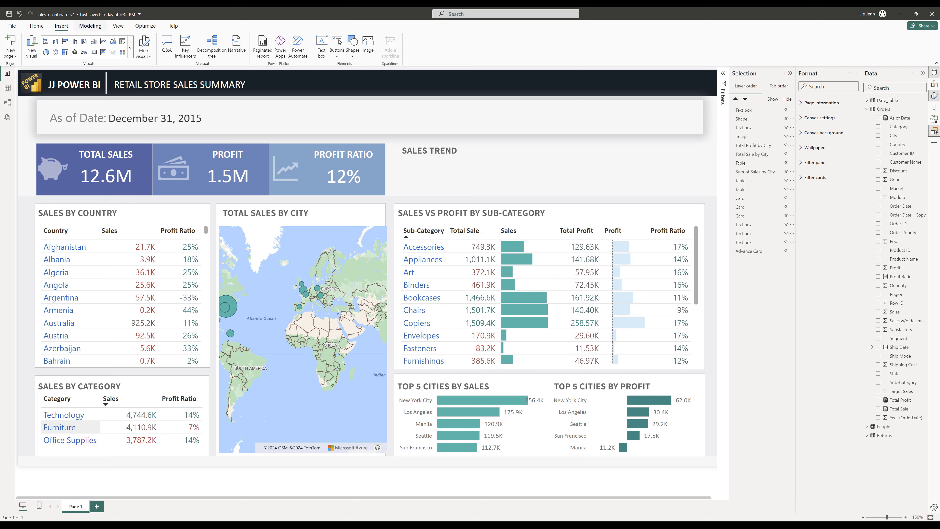
- Insert a slicer and size it small inside the As of Date banner
left_click(130, 47)
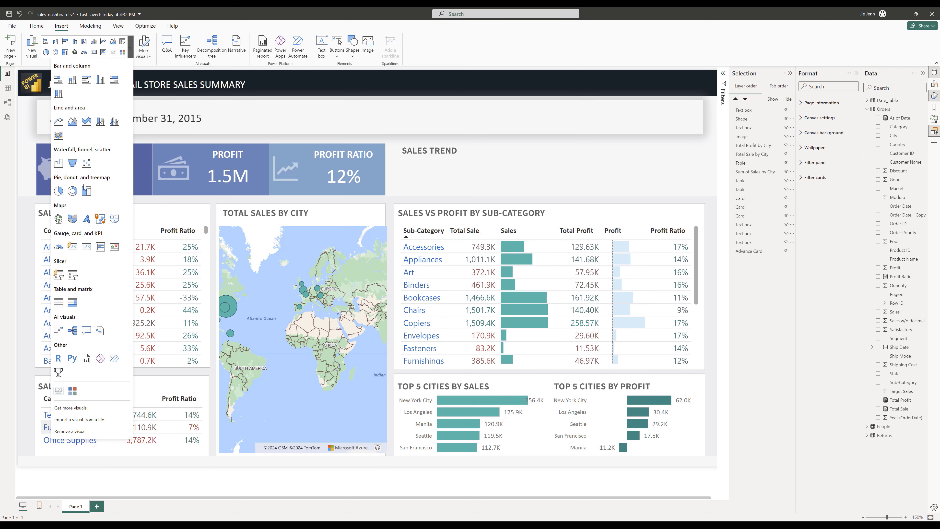
left_click(72, 274)
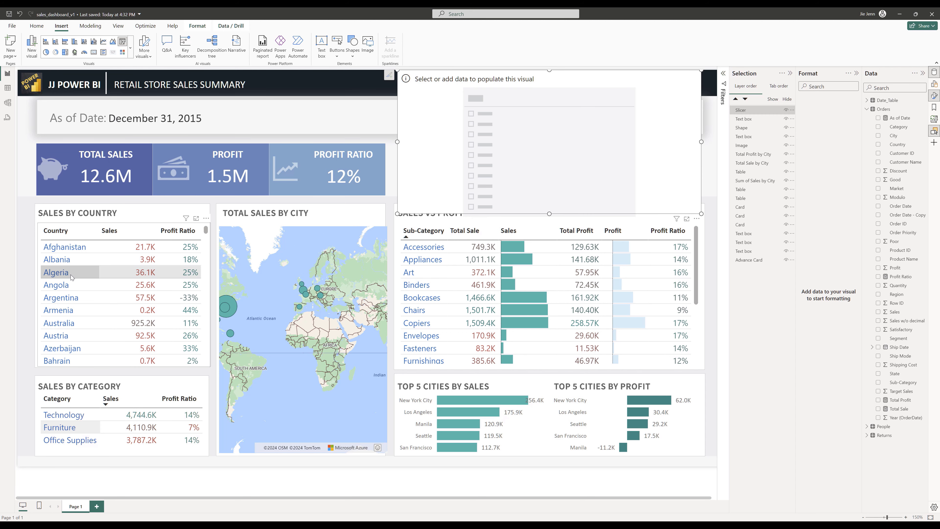
left_click_drag(701, 213, 499, 120)
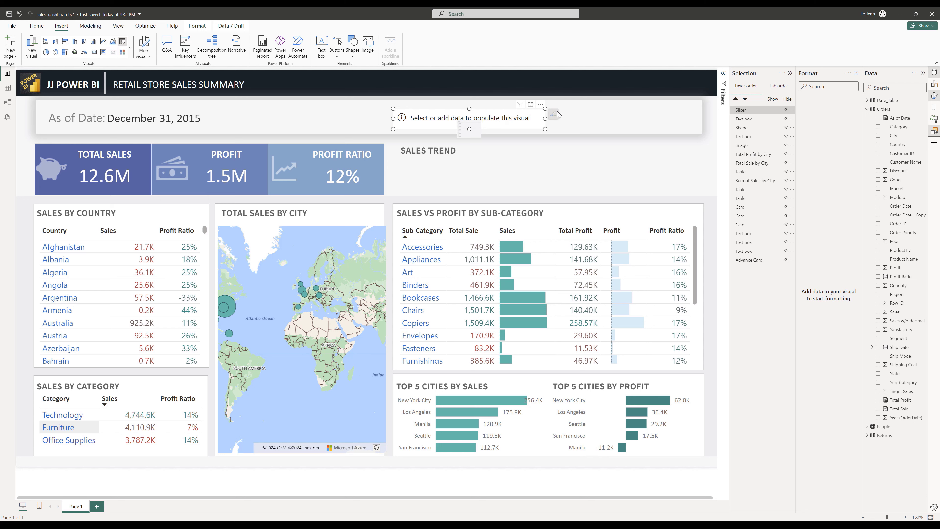
mouse_move(521, 104)
left_click_drag(544, 118, 508, 119)
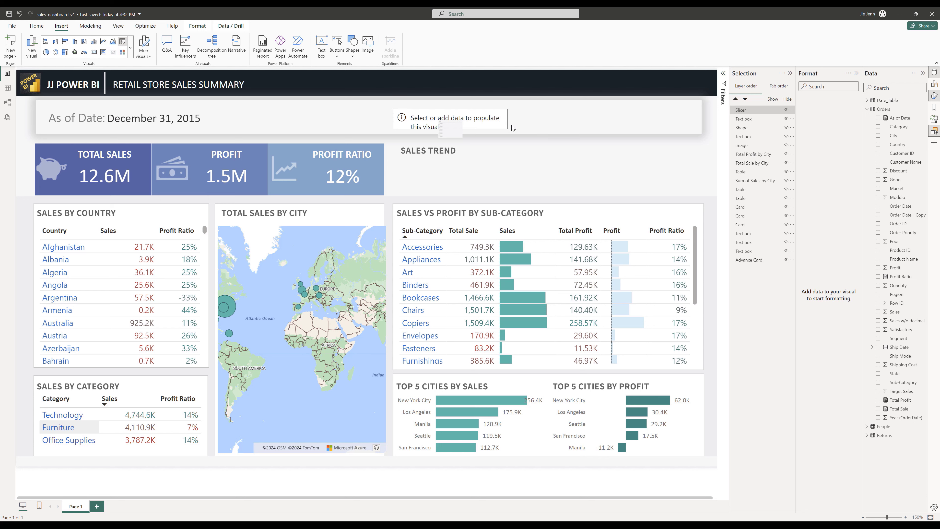
- Add the Year field from Date_Table's date hierarchy to the slicer
left_click(868, 100)
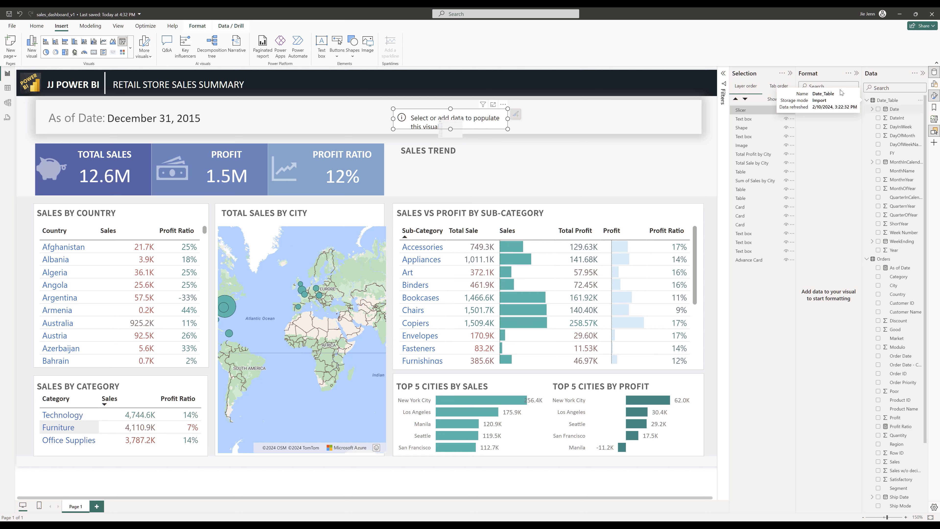
left_click(872, 109)
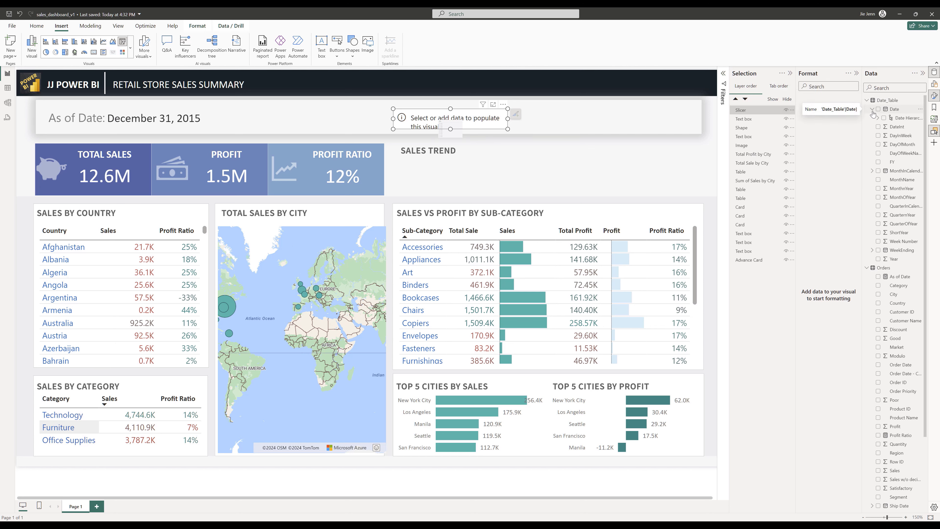
left_click(878, 118)
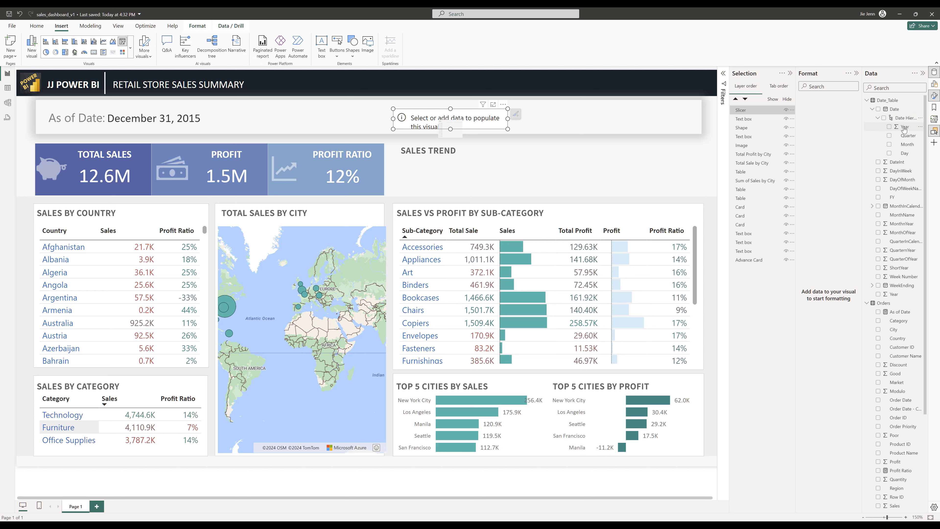
left_click_drag(904, 128, 477, 120)
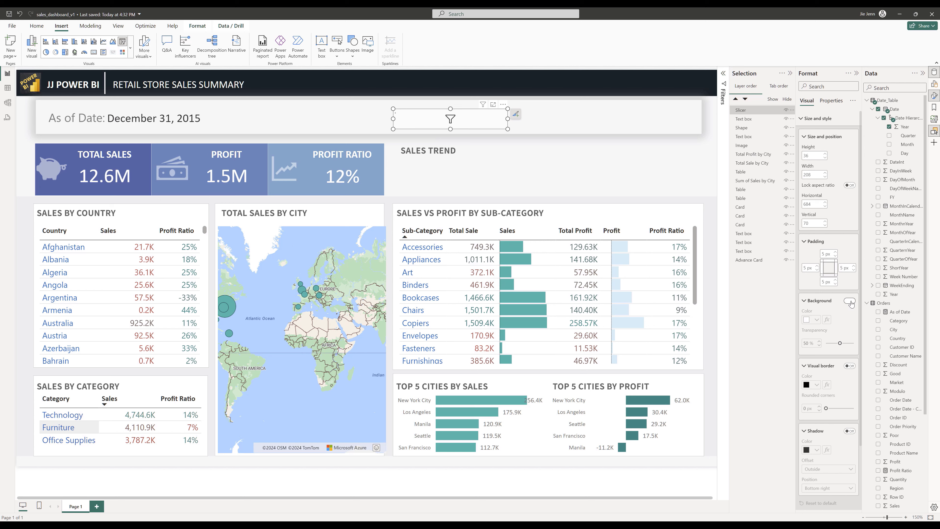
- Turn on the slicer's background and adjust its transparency
left_click(849, 301)
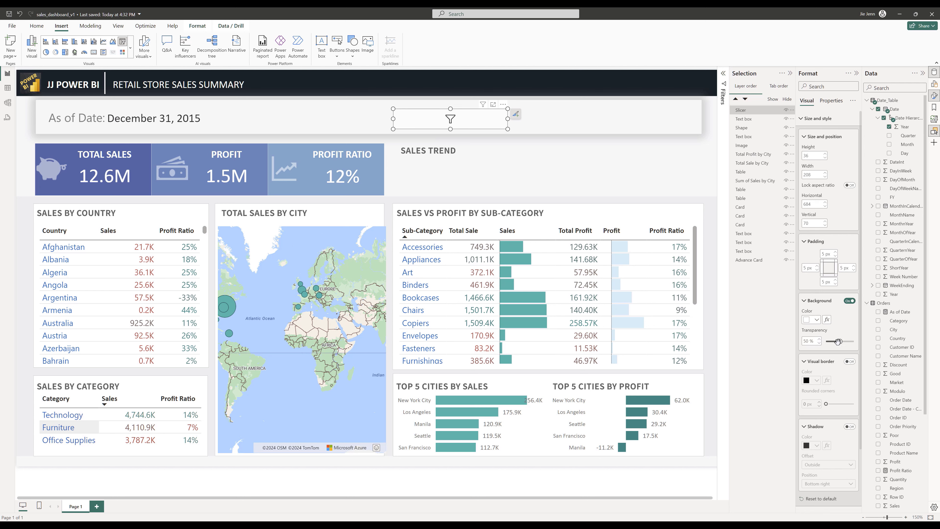
left_click_drag(838, 341, 848, 341)
left_click(804, 137)
left_click(802, 122)
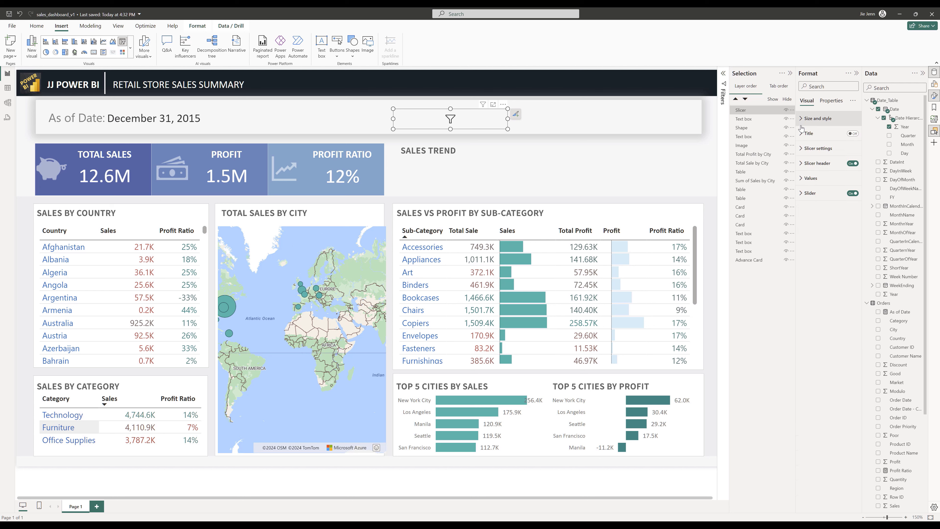
- Set the slicer style to Dropdown
left_click(804, 148)
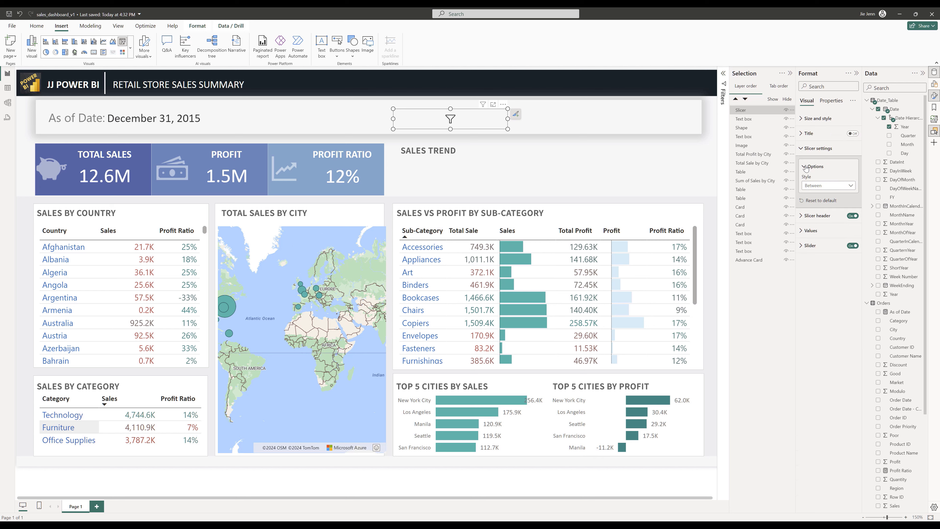
left_click(828, 188)
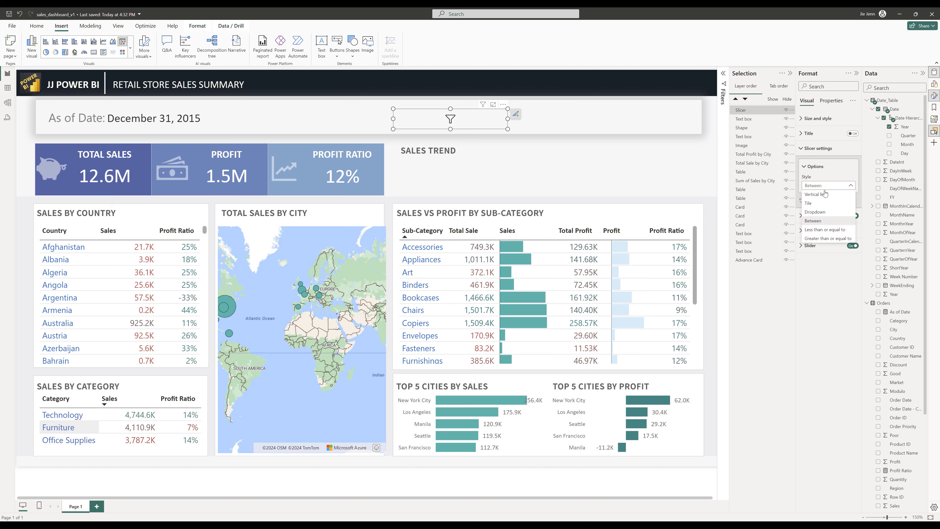
left_click(833, 213)
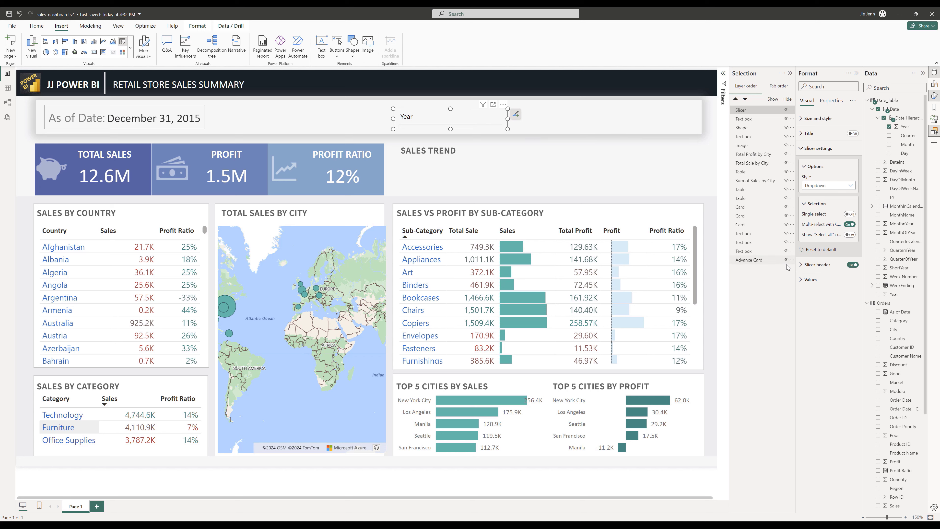
left_click_drag(796, 282, 760, 281)
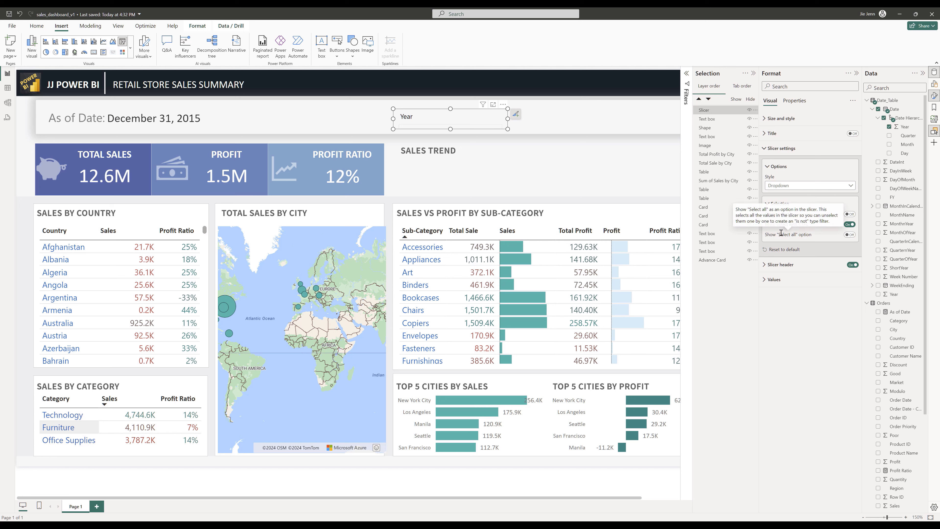
- Turn off multi-select with Ctrl and turn on the Show "Select all" option for the slicer
left_click(851, 225)
left_click(850, 235)
left_click(764, 264)
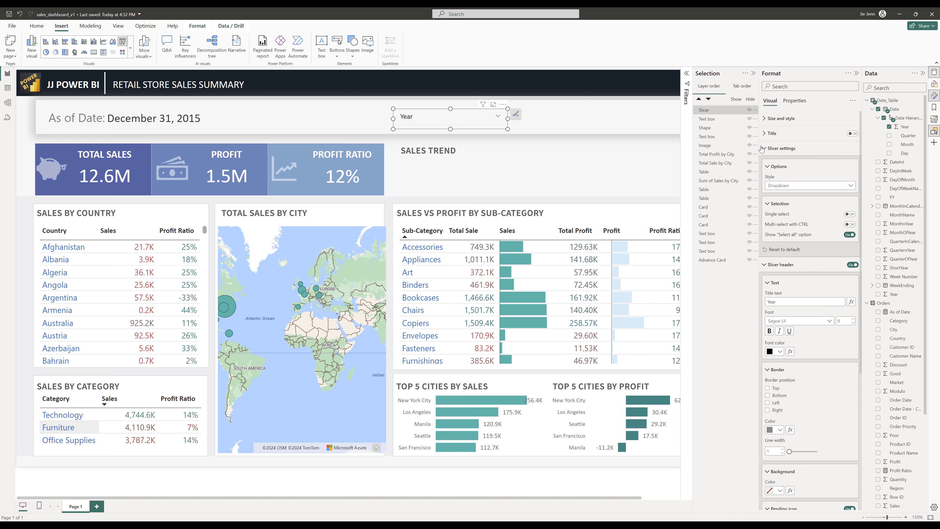
- Set the slicer header font to Calibri at size 10.5 and stretch the slicer taller within the banner
left_click(781, 149)
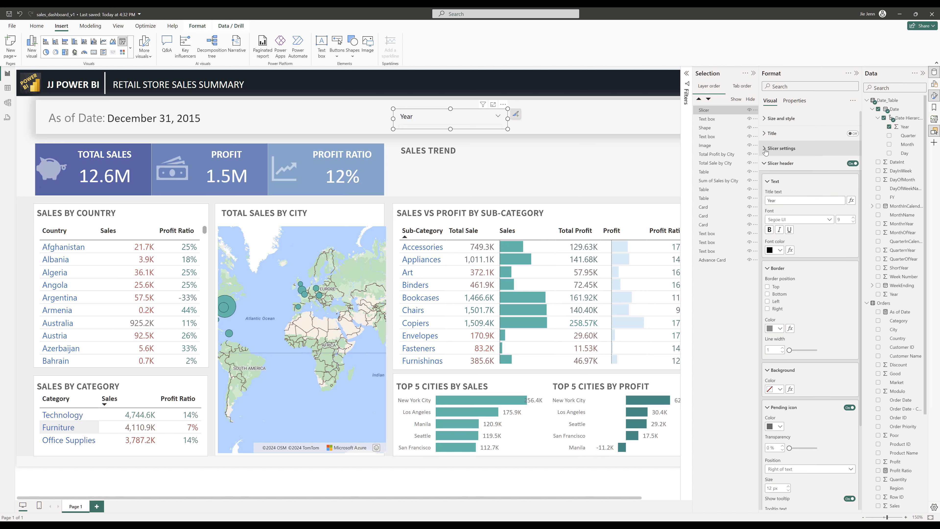
left_click(808, 220)
scroll(792, 257, "up", 3)
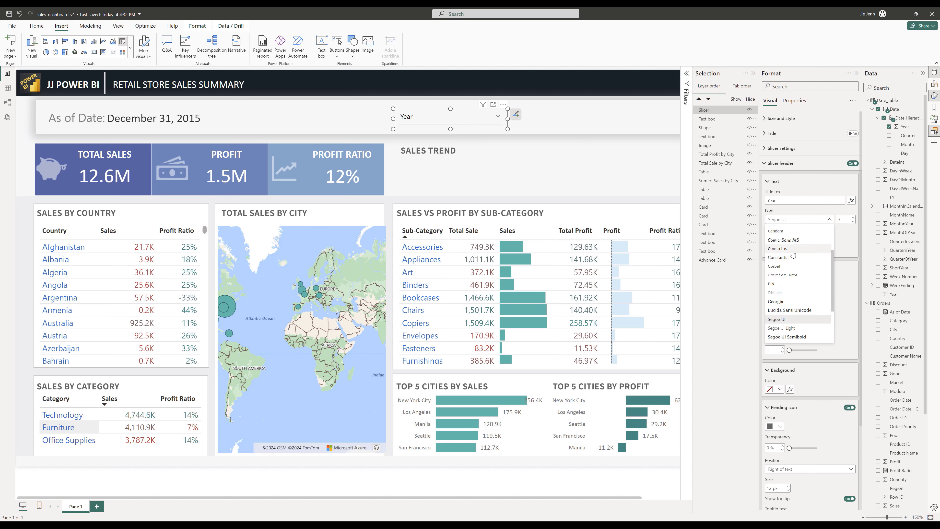
key("Return")
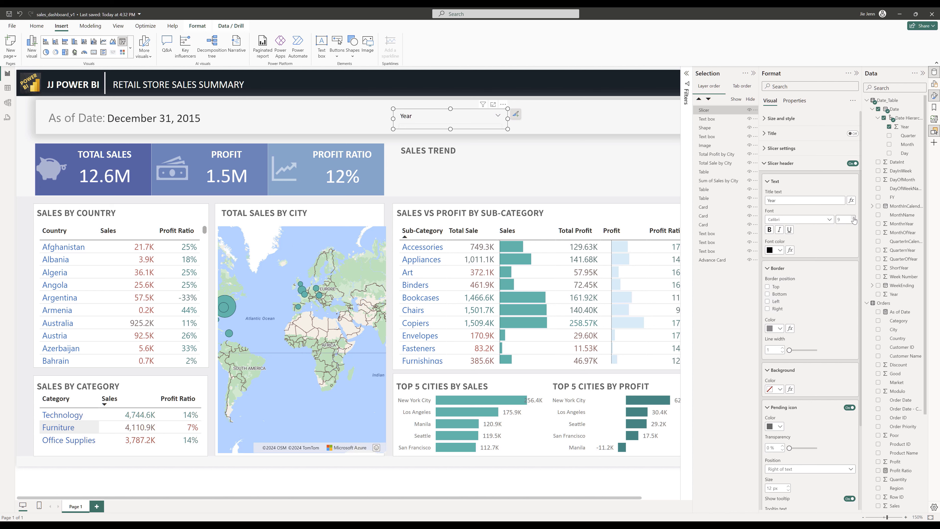
left_click(854, 218)
left_click(854, 218)
left_click_drag(451, 109, 451, 135)
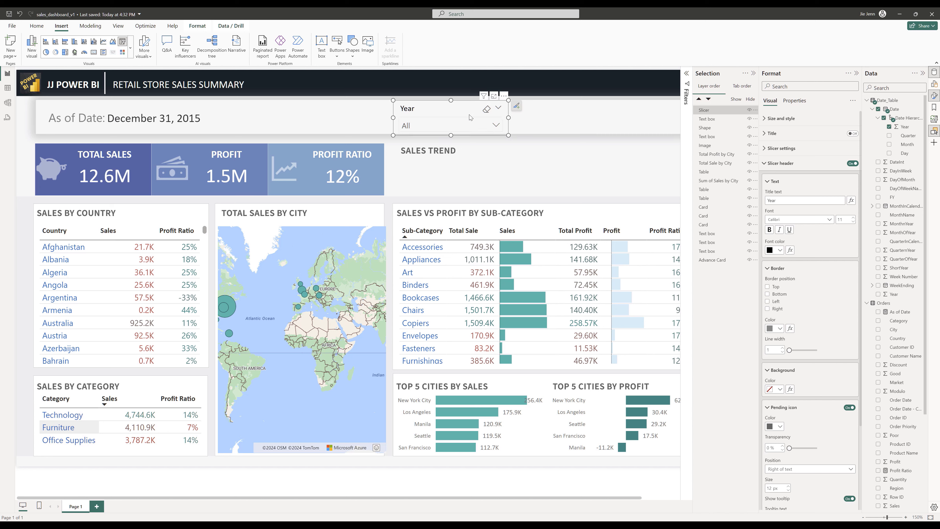
left_click(853, 222)
left_click(811, 221)
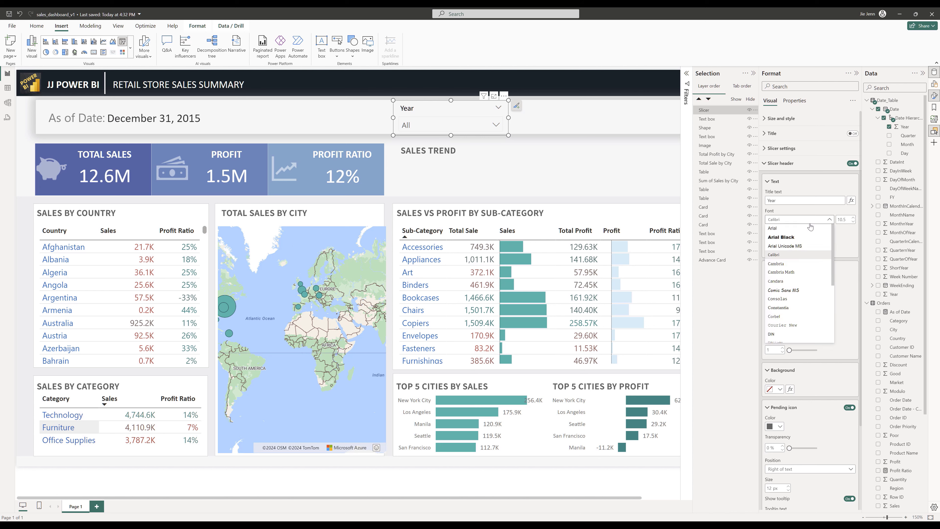
left_click(804, 201)
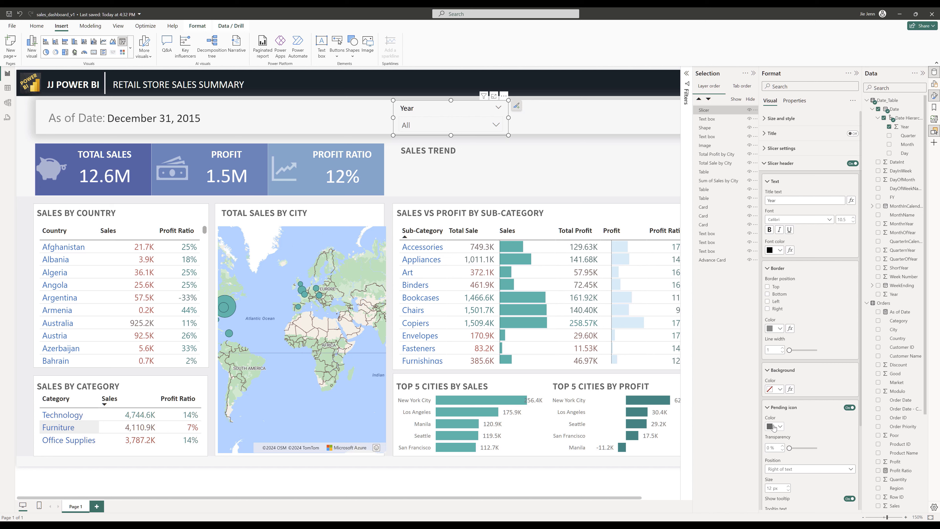
- Set the slicer header background colour to #F7F7F7
left_click(778, 390)
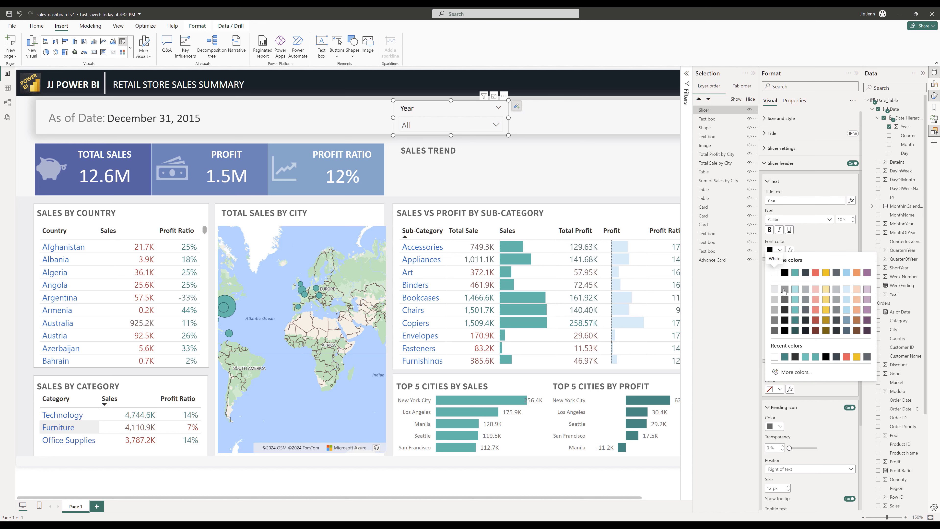
left_click(775, 290)
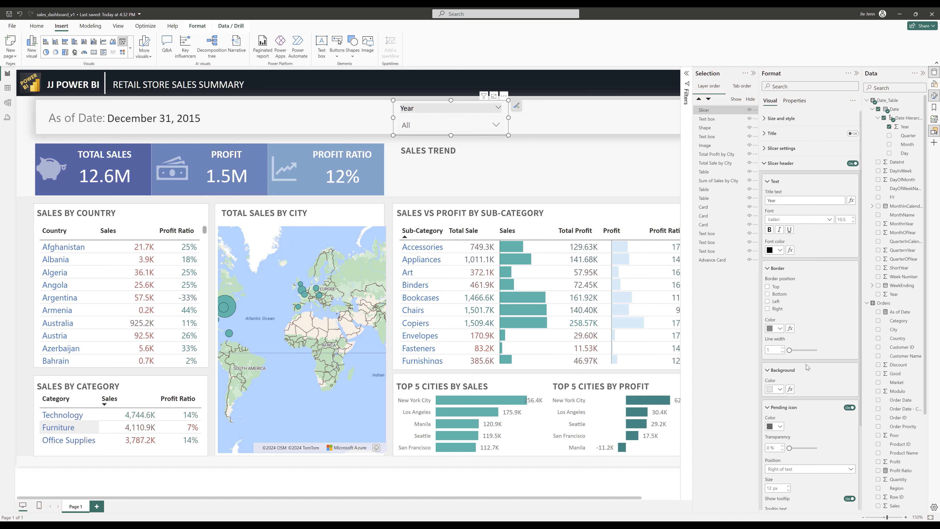
scroll(821, 415, "down", 3)
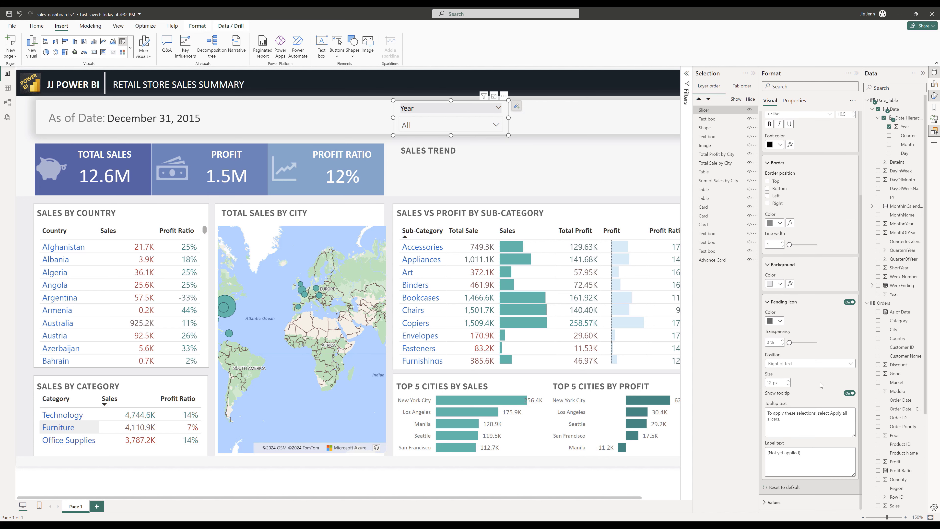
scroll(823, 367, "up", 2)
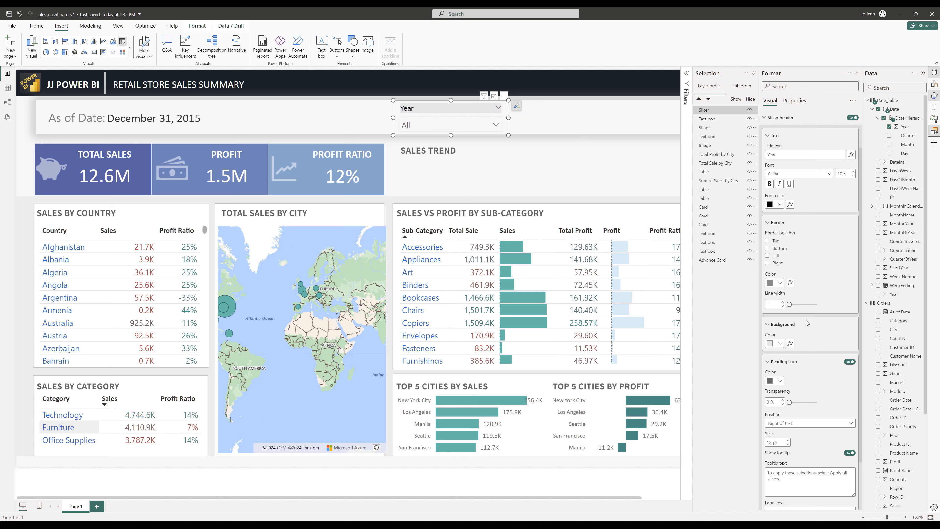
scroll(805, 320, "up", 2)
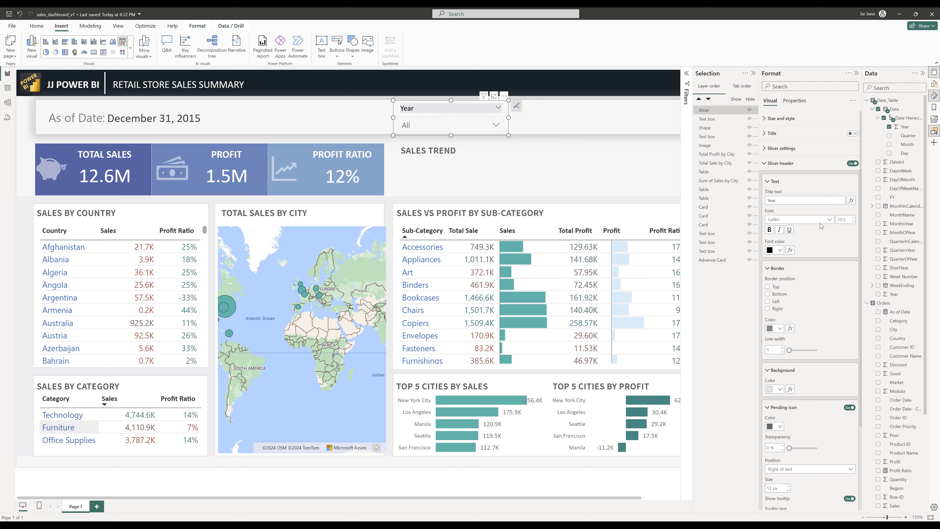
left_click(776, 390)
left_click(808, 368)
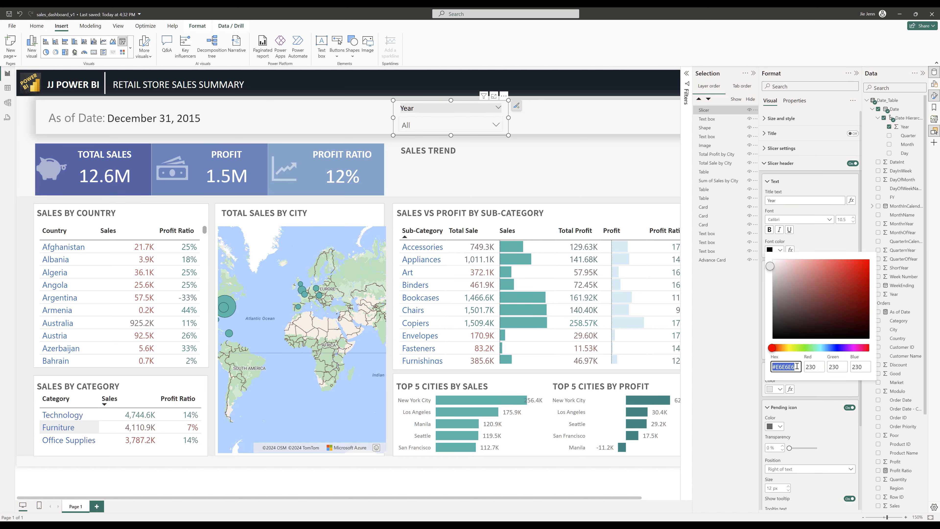
type("#F7F7F7")
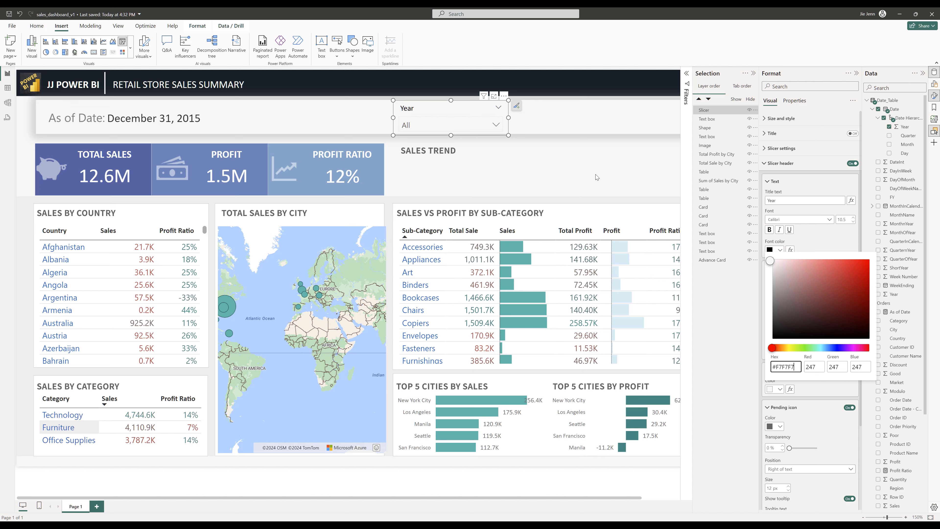
left_click(874, 232)
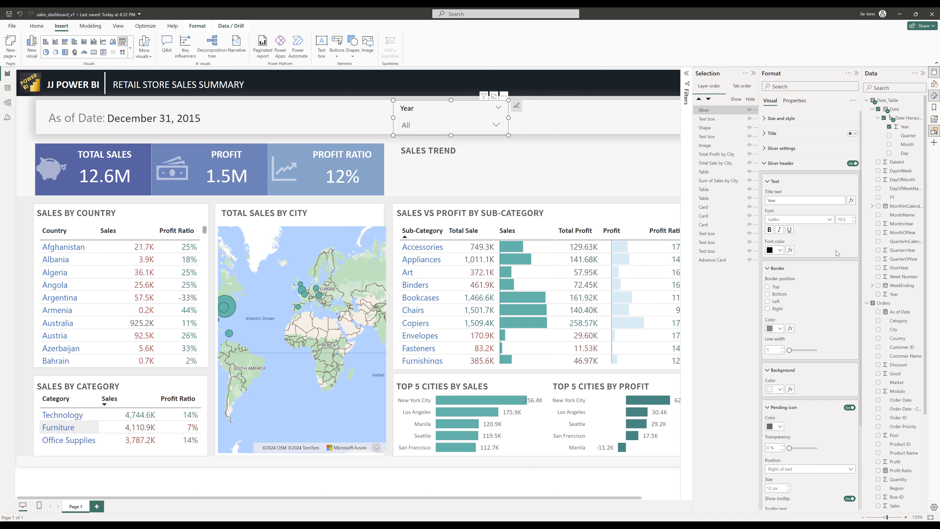
- Set the slicer values background colour to white
scroll(820, 294, "down", 3)
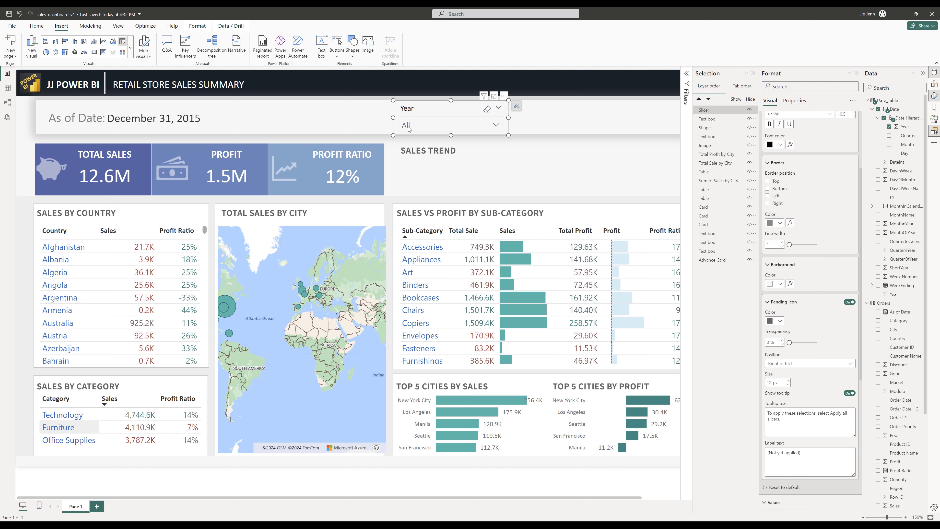
scroll(818, 427, "down", 5)
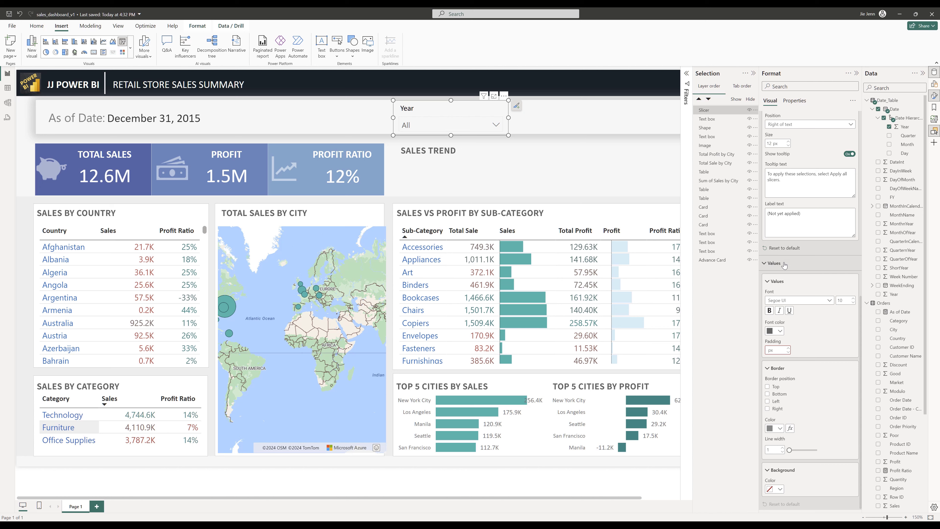
left_click(774, 489)
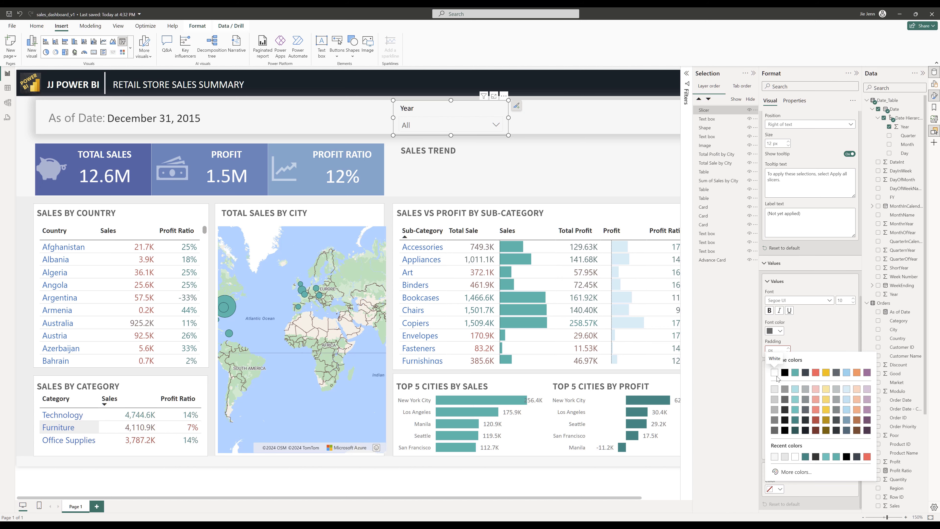
left_click(776, 375)
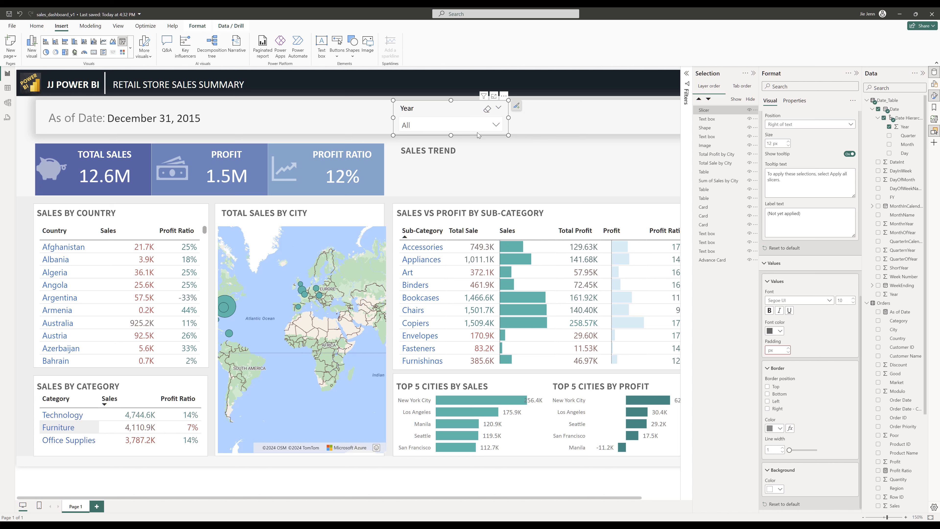
- Duplicate the Year slicer and place the copy beside it in the banner
key("ctrl+c")
key("ctrl+v")
left_click_drag(429, 137, 551, 138)
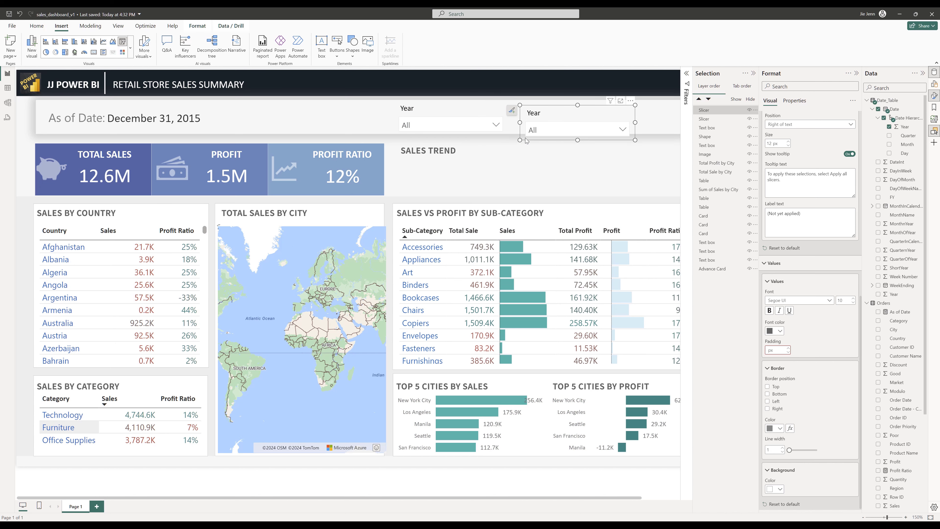
left_click(550, 136)
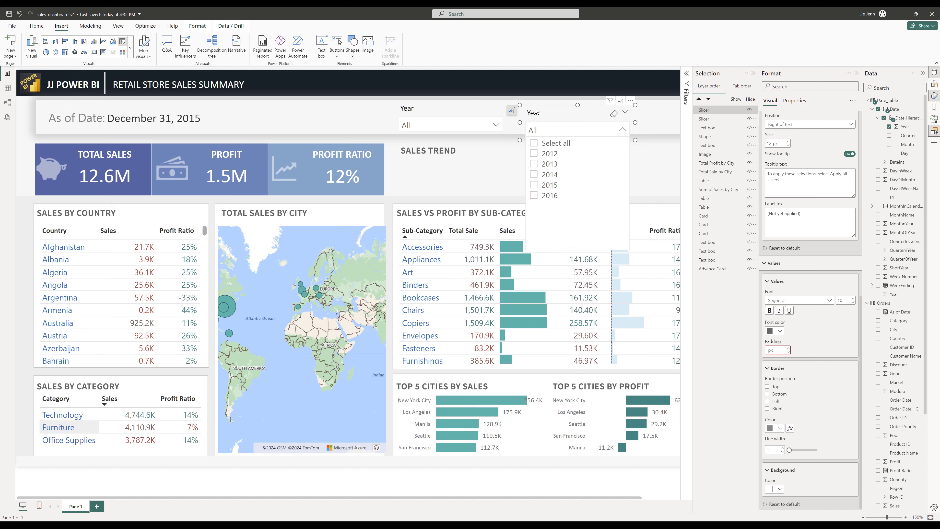
left_click(551, 133)
left_click_drag(549, 112, 546, 106)
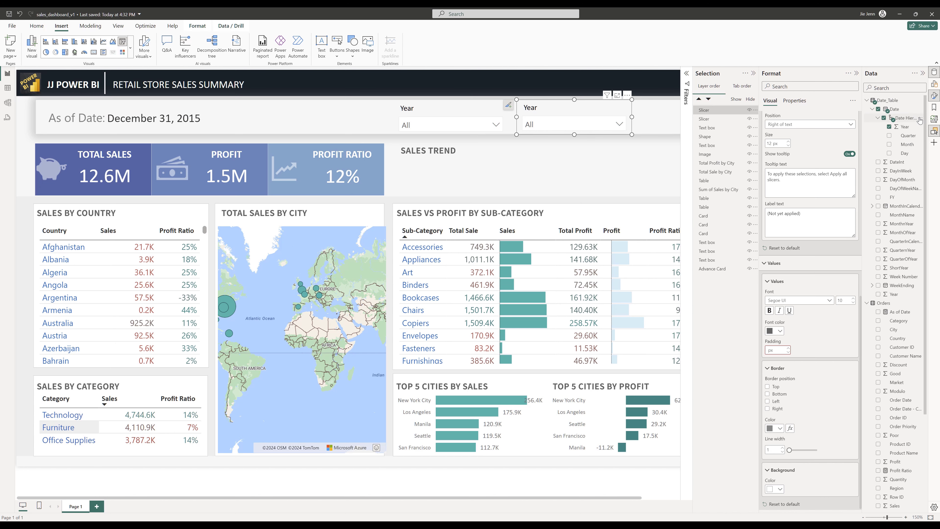
- Replace the copied slicer's Year field with Month from Date_Table's date hierarchy
left_click(935, 86)
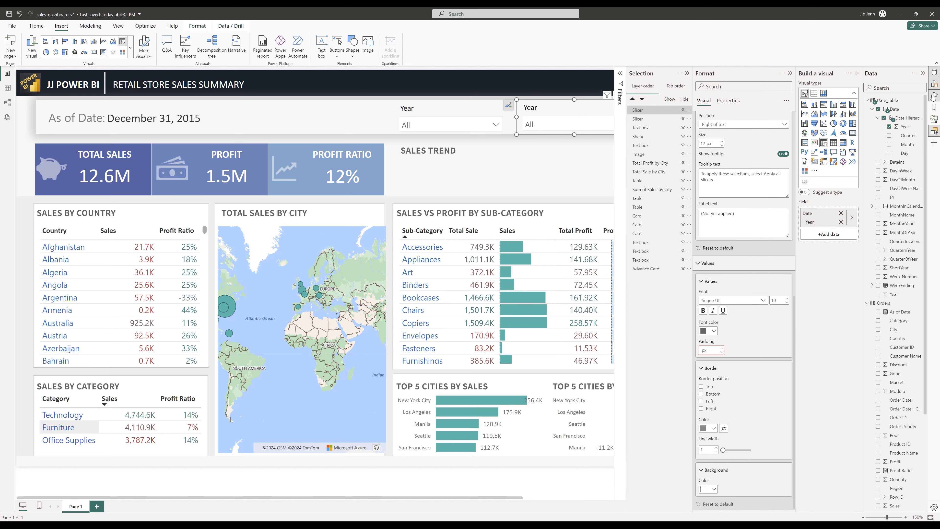
left_click(831, 224)
left_click(841, 222)
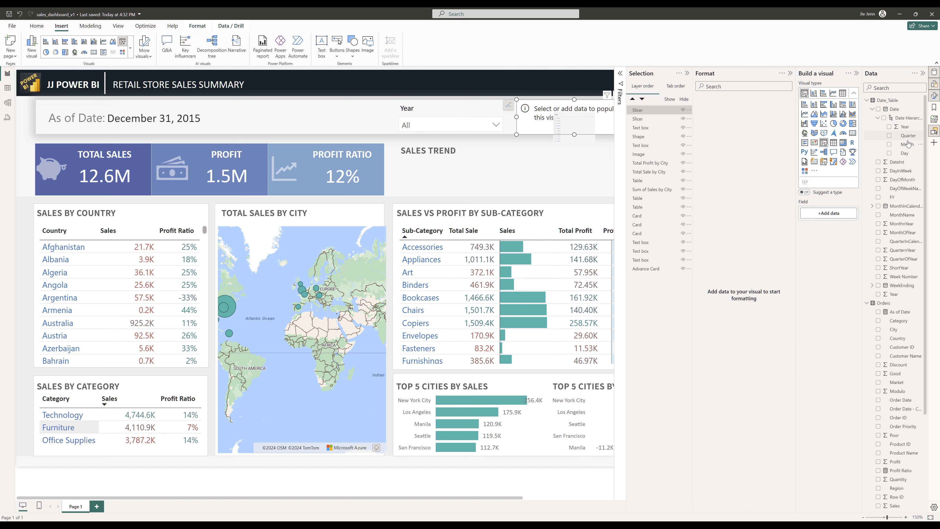
left_click_drag(907, 144, 545, 119)
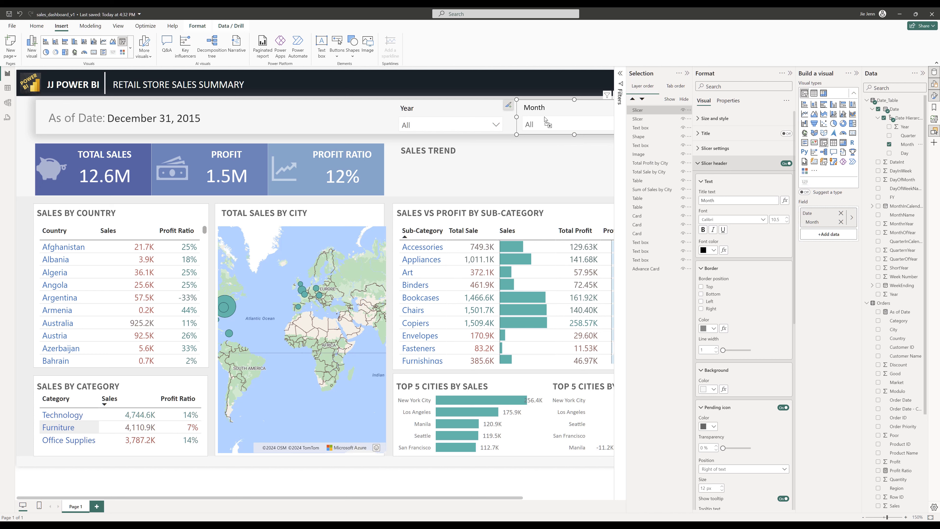
left_click(545, 124)
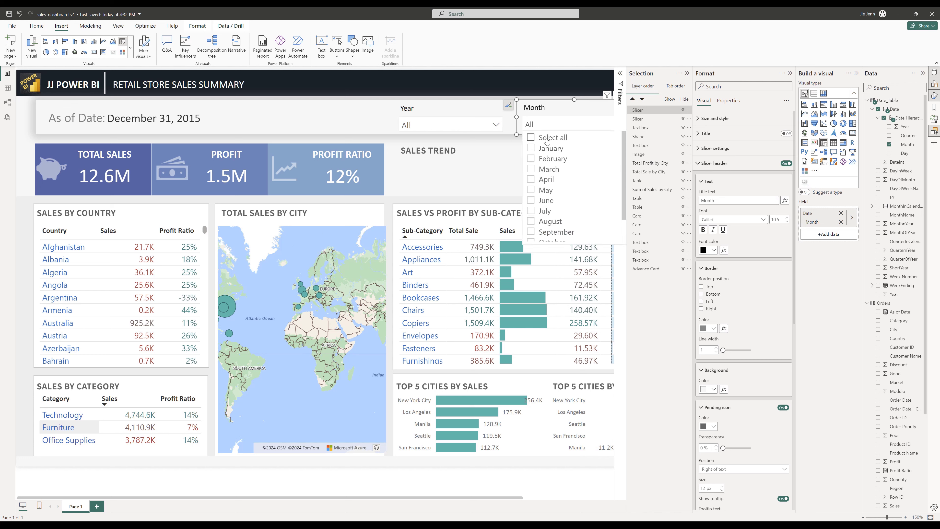
left_click(531, 138)
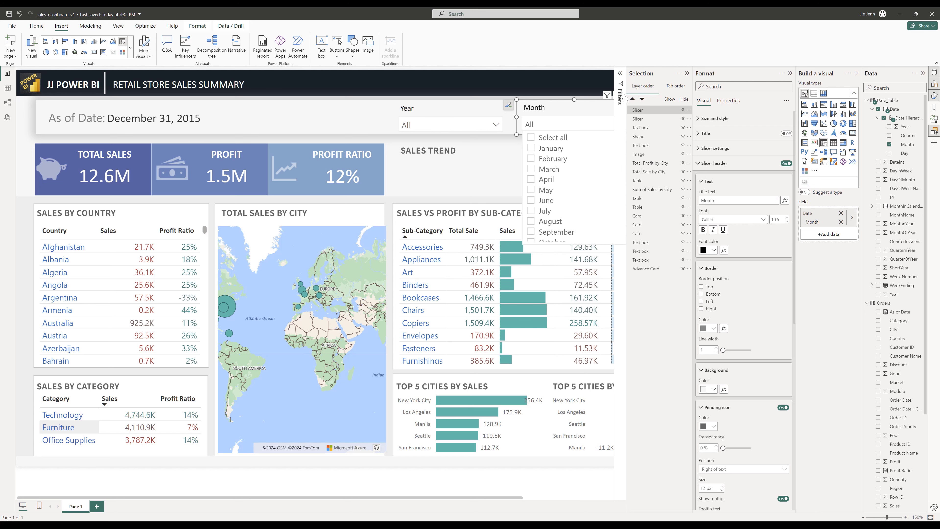
- Insert a line chart and size it to fill the Sales Trend area
left_click(790, 74)
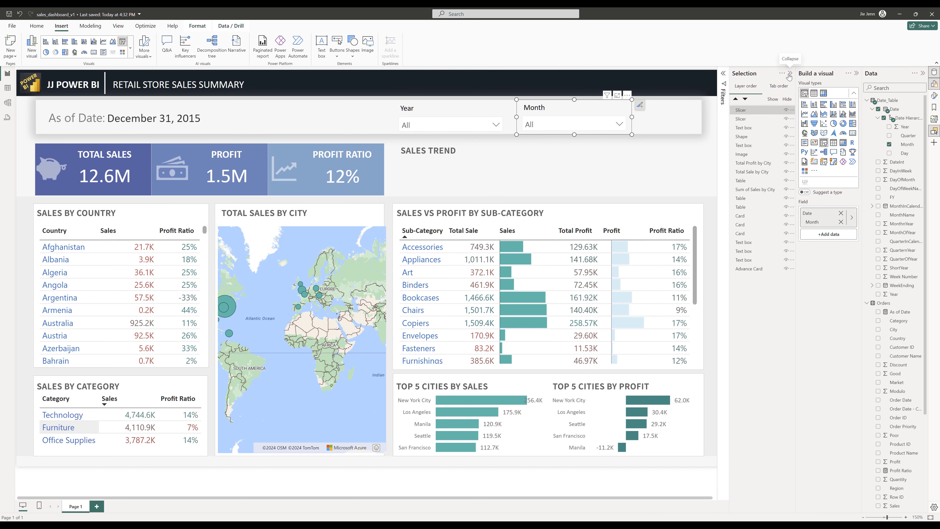
left_click(790, 74)
left_click(622, 172)
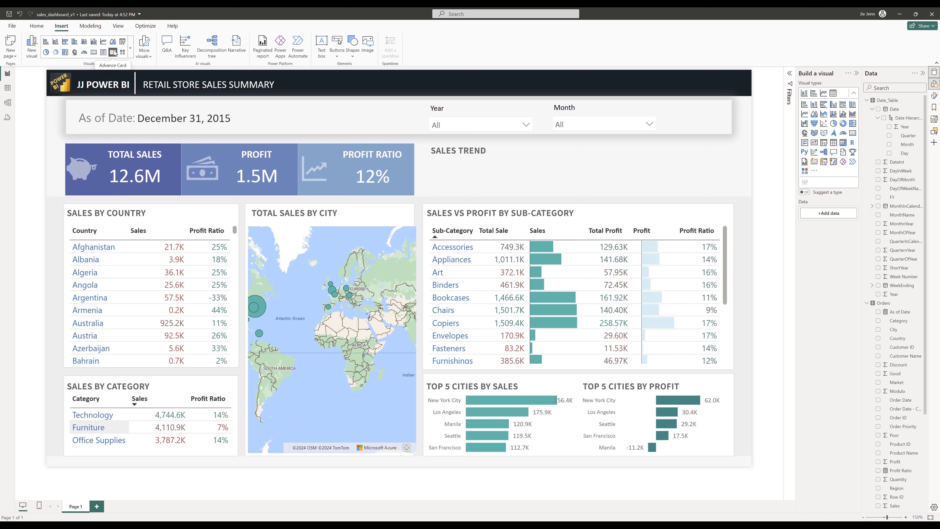
left_click(104, 42)
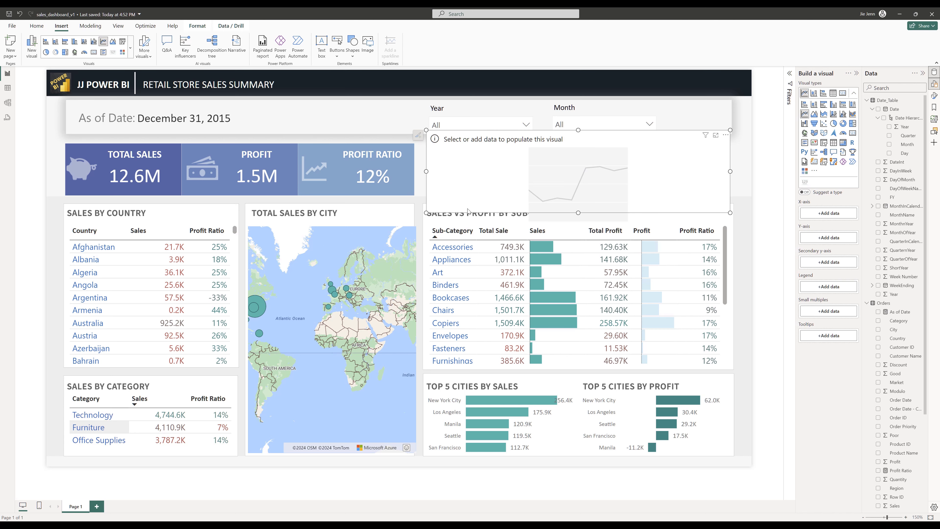
left_click_drag(427, 212, 492, 190)
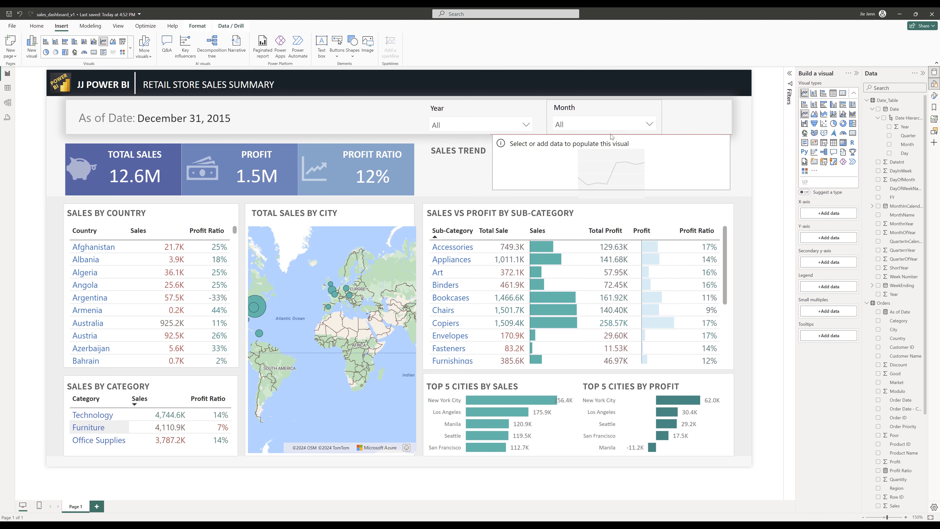
left_click_drag(611, 130, 611, 145)
left_click_drag(611, 190, 611, 193)
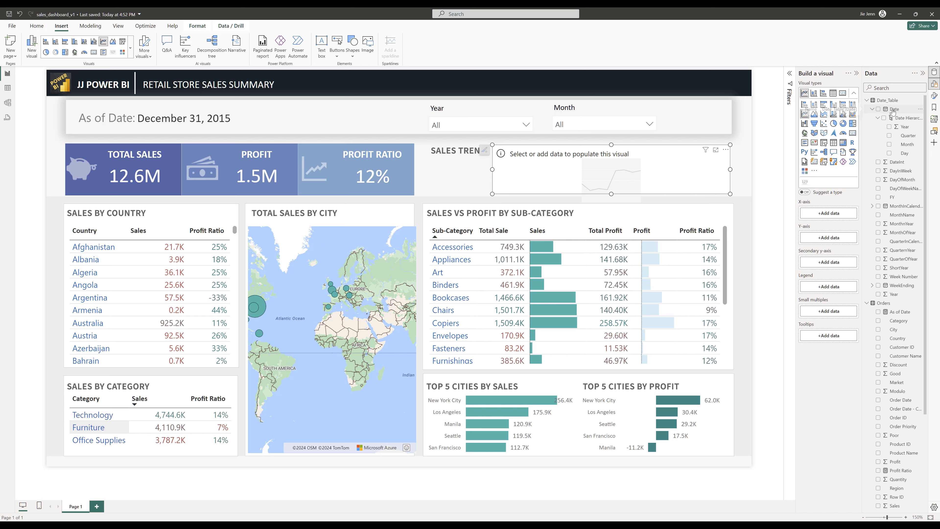
- Add the Date hierarchy to the line chart's X-axis and Sales to its Y-axis
left_click_drag(892, 111, 832, 217)
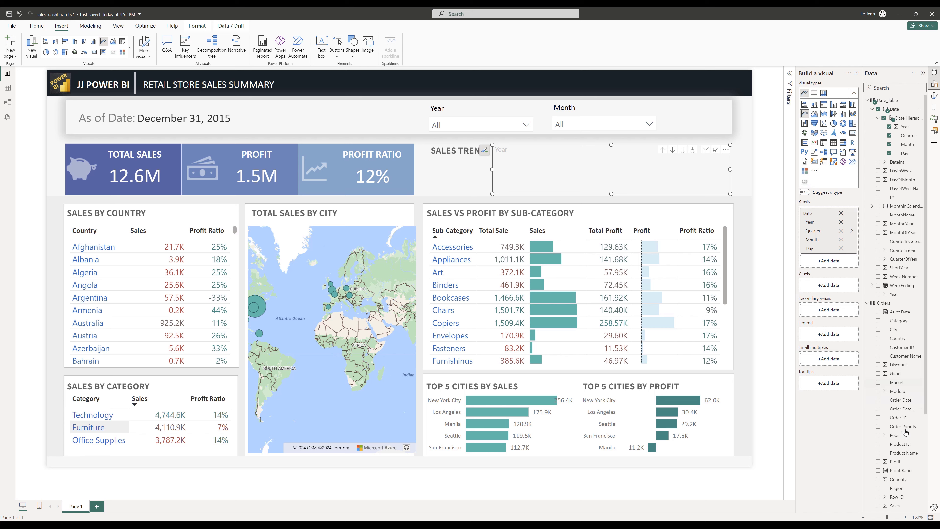
scroll(905, 473, "down", 2)
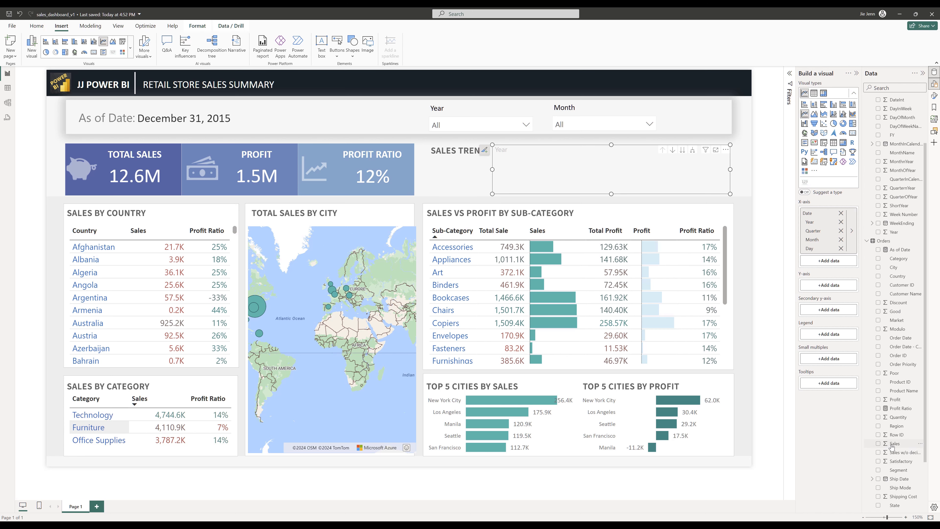
left_click_drag(897, 448, 838, 288)
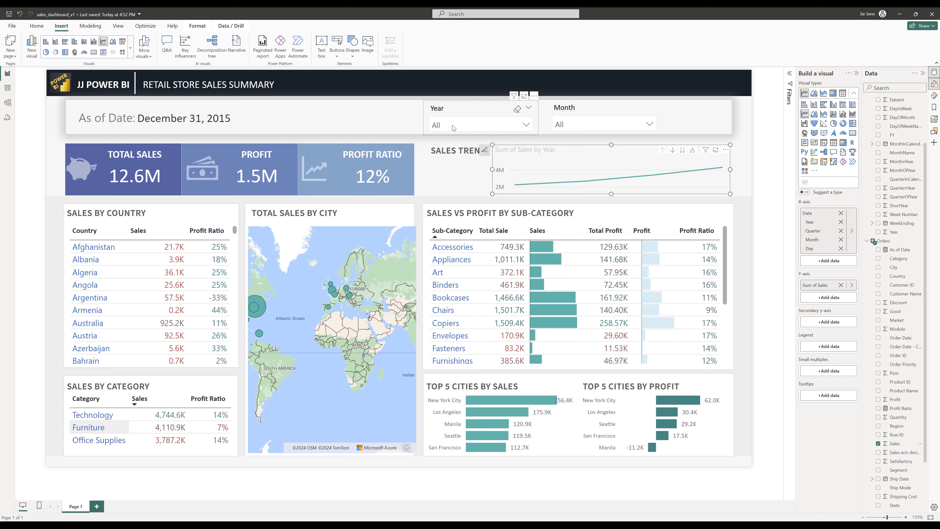
- Remove Day and Quarter from the line chart's X-axis hierarchy and turn off the chart's title
left_click(841, 248)
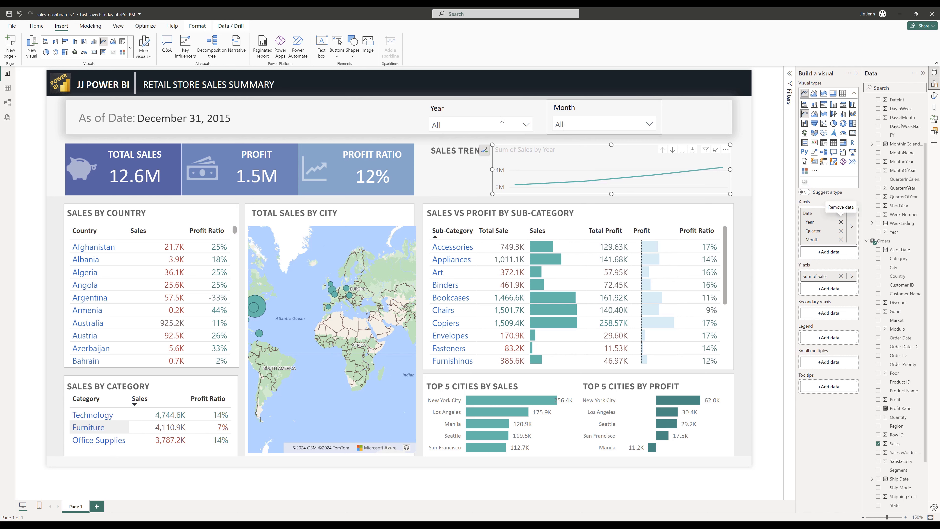
left_click(841, 230)
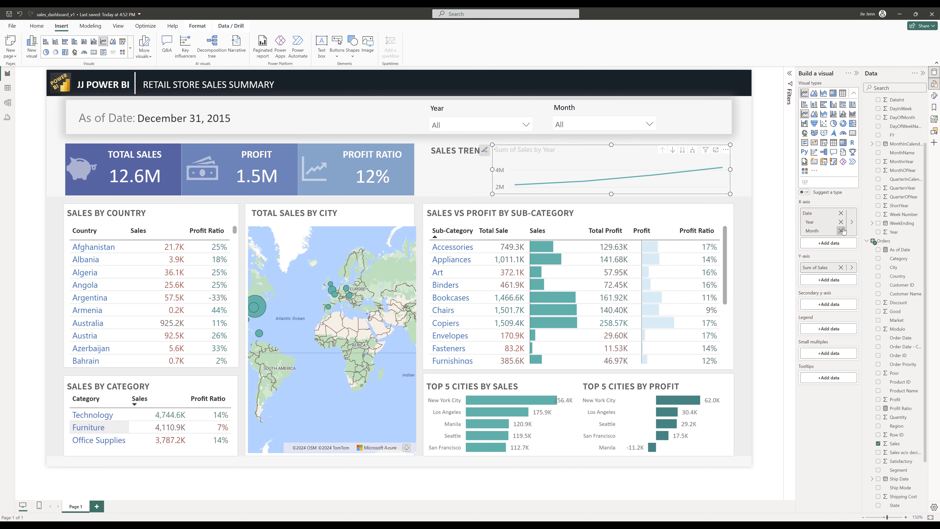
left_click(935, 95)
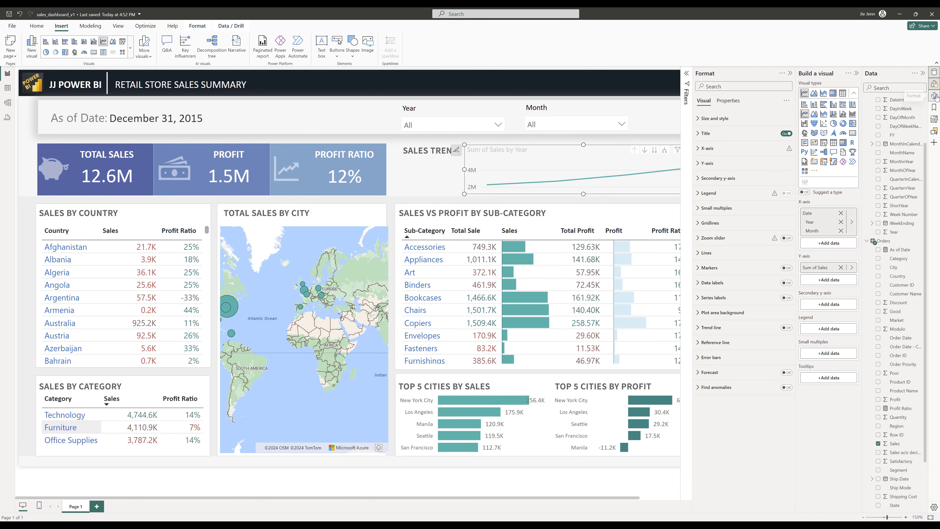
left_click(786, 134)
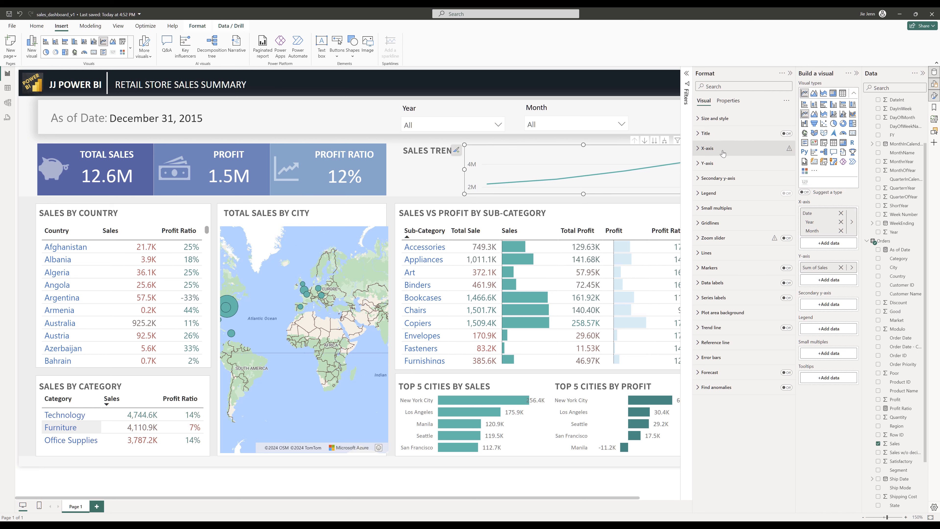
- Set the line chart's X-axis range from 1/1/2012 to 1/1/2016
left_click(755, 151)
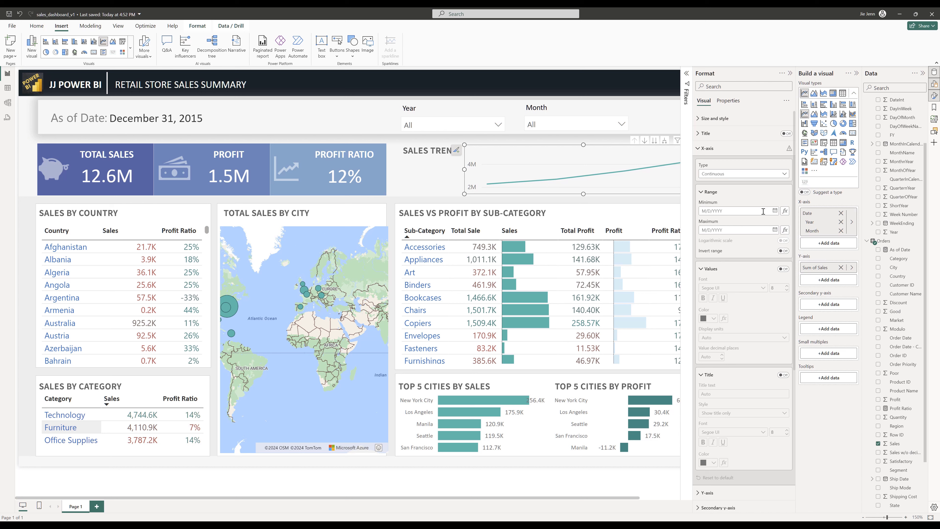
type("1/")
type("1/2012")
left_click(737, 230)
type("01/01/2016")
key("Return")
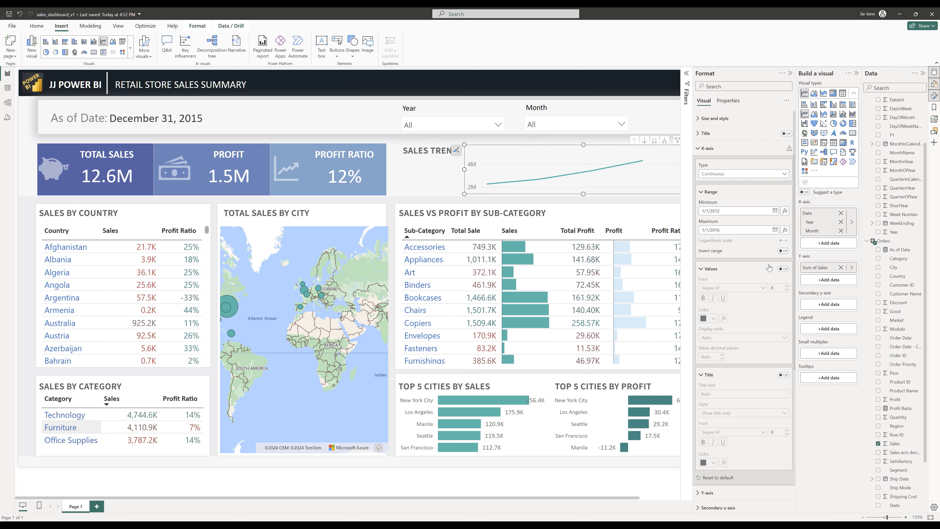
- Test the Year slicer by ticking the years one by one
left_click(857, 73)
left_click(508, 125)
left_click(422, 149)
left_click(418, 158)
left_click(419, 169)
left_click(419, 179)
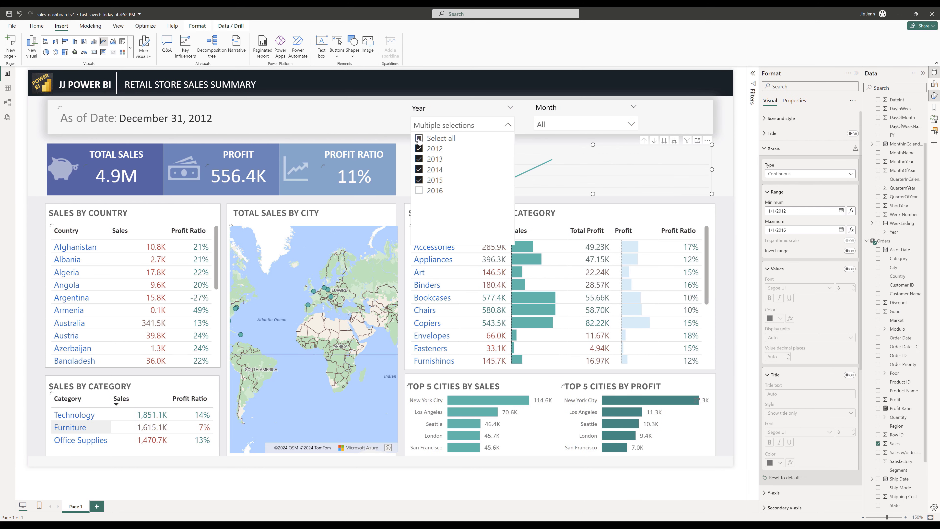
left_click(419, 190)
left_click(683, 197)
left_click(687, 188)
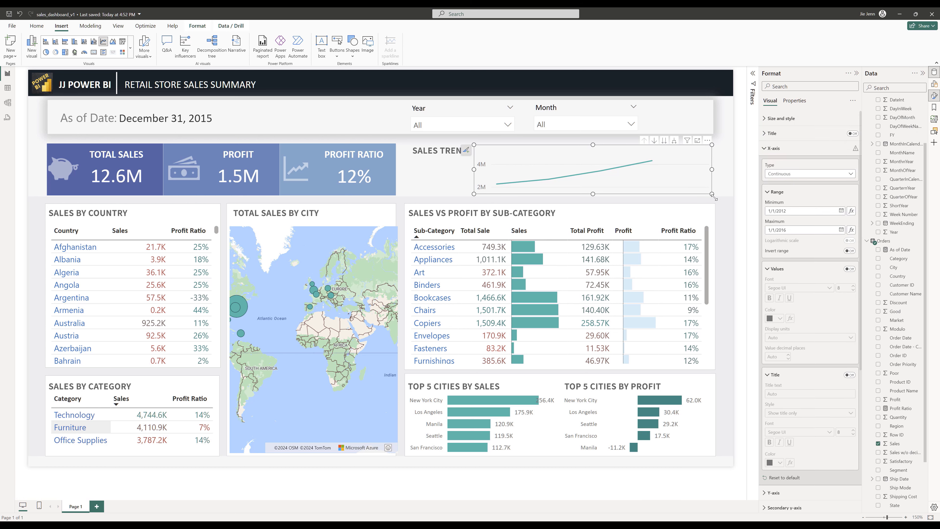
- Resize the line chart so its year axis labels fit in the Sales Trend area
left_click_drag(712, 193, 728, 207)
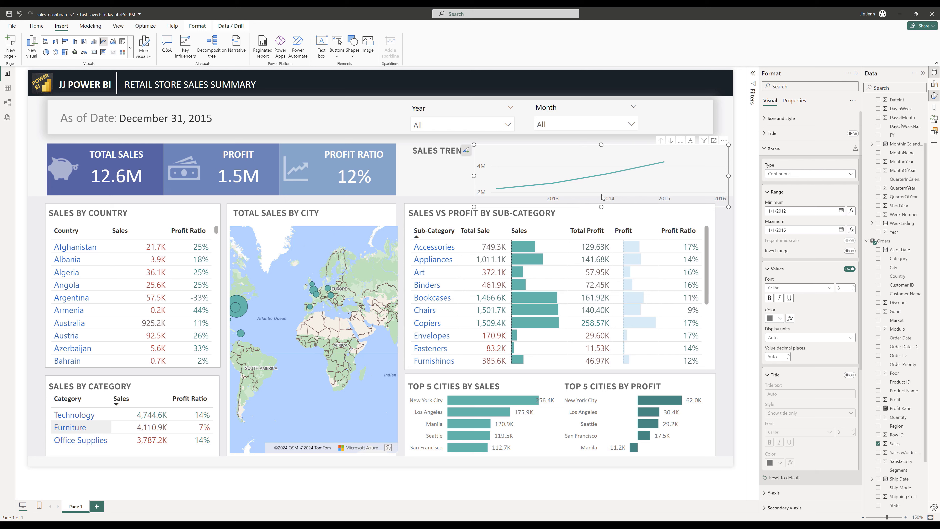
left_click_drag(601, 207, 602, 197)
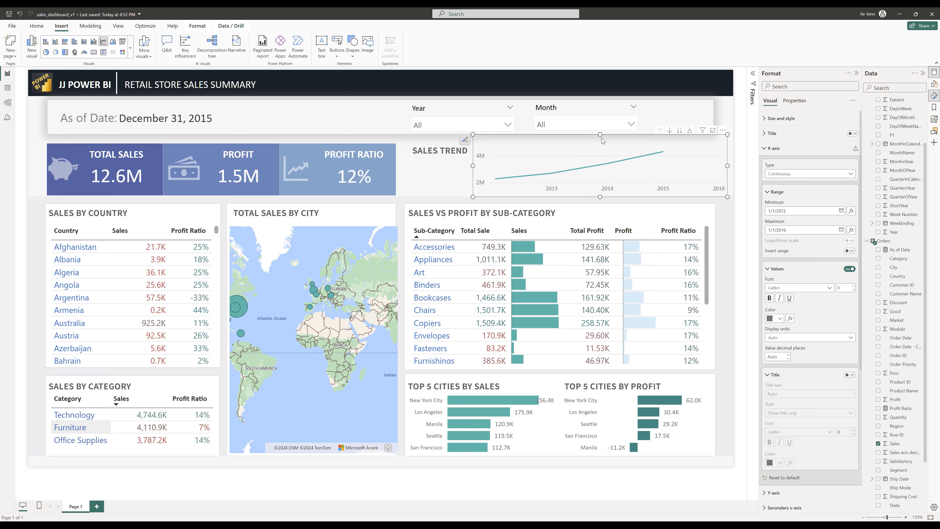
- Test the Month slicer by picking January and then March
left_click(589, 125)
left_click(562, 148)
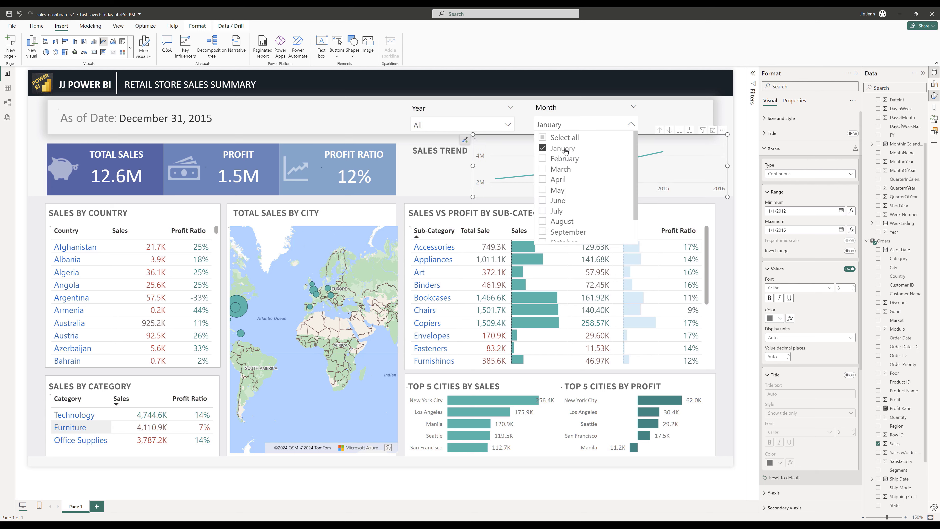
left_click(560, 169, "ctrl")
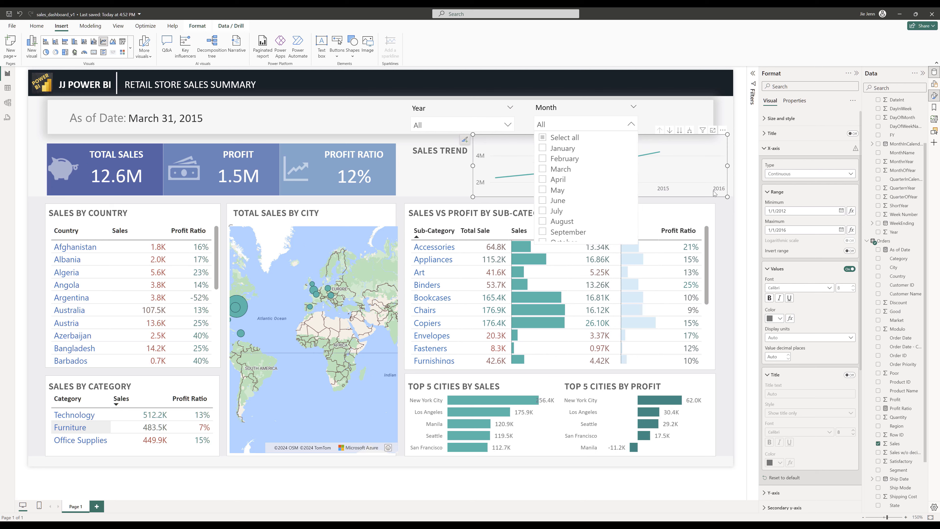
left_click(694, 197)
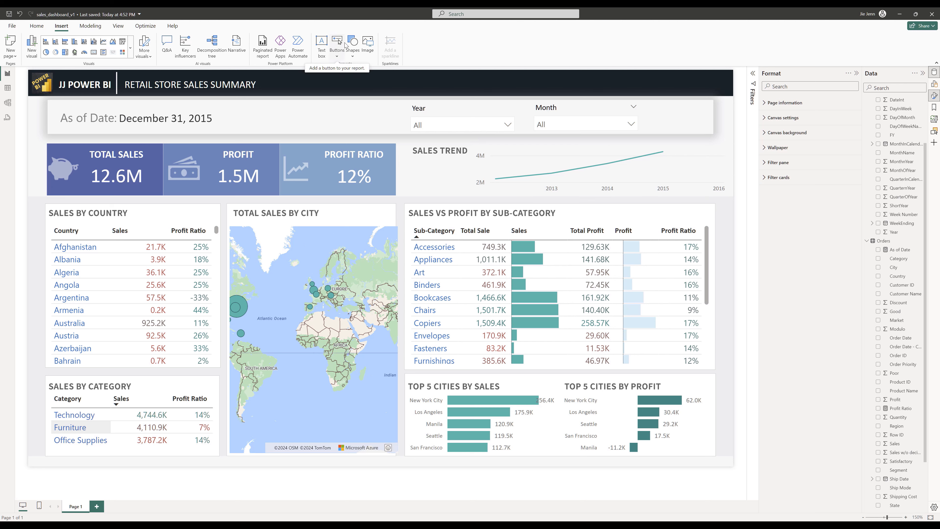
- Insert the image TOTAL Sales ON.png onto the report
left_click(368, 45)
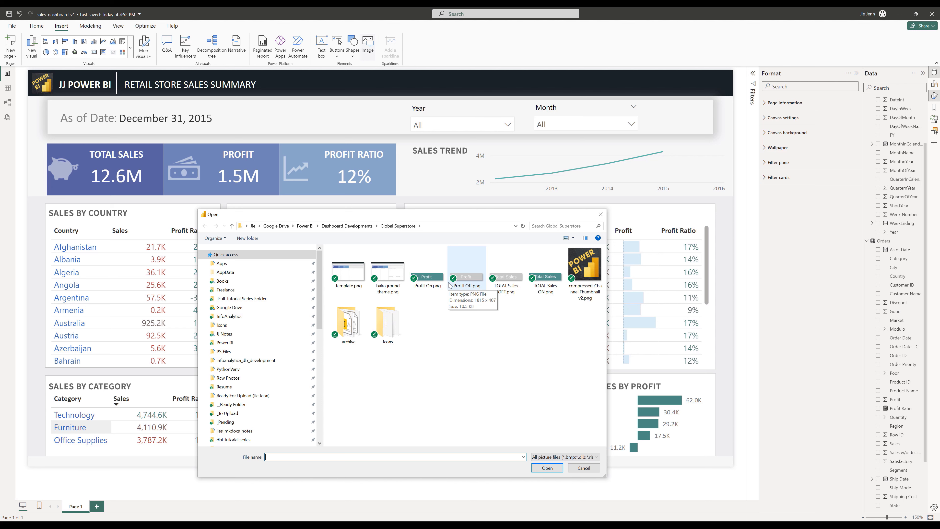
left_click(562, 281)
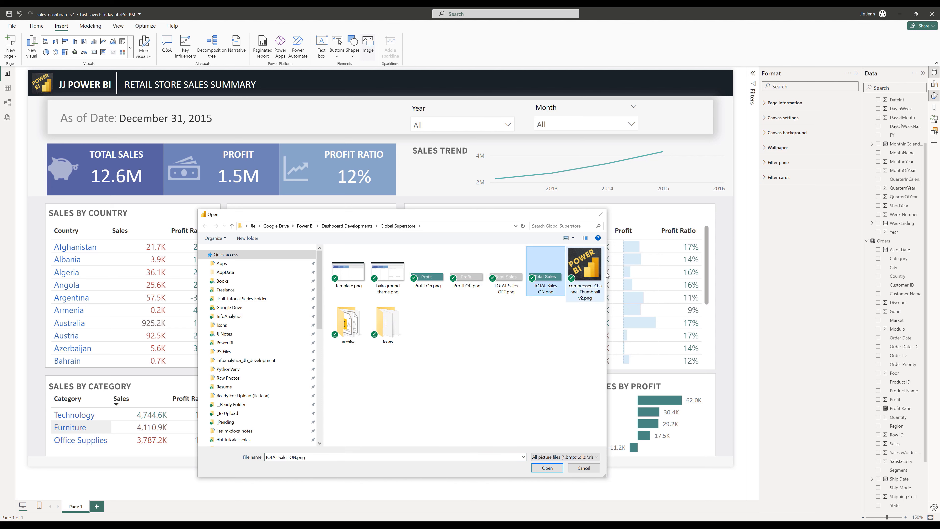
double_click(555, 284)
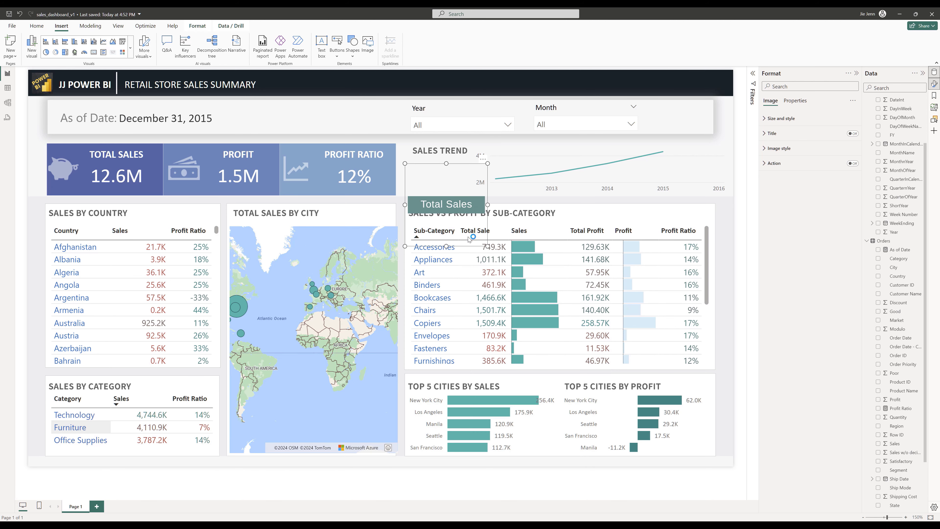
- Shrink the Total Sales image into a small button placed below the Sales Trend title
left_click_drag(474, 190, 469, 186)
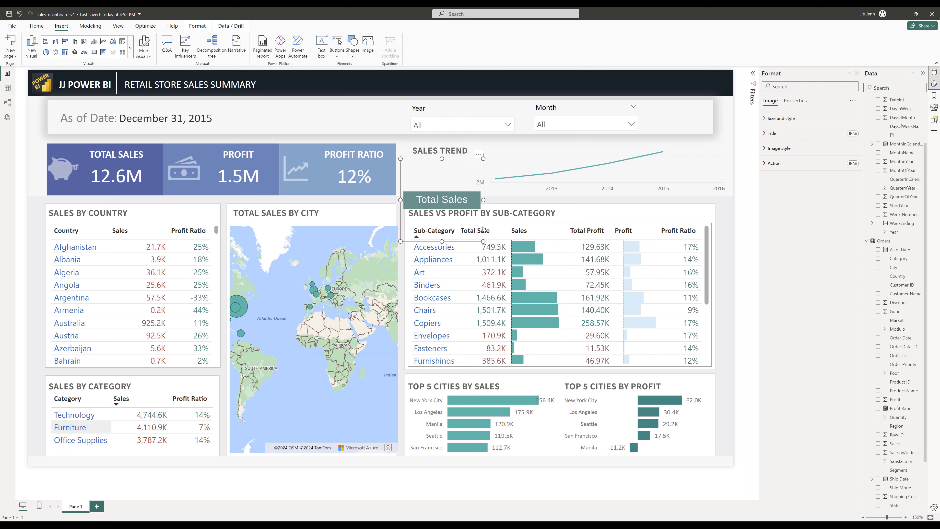
left_click_drag(483, 241, 449, 176)
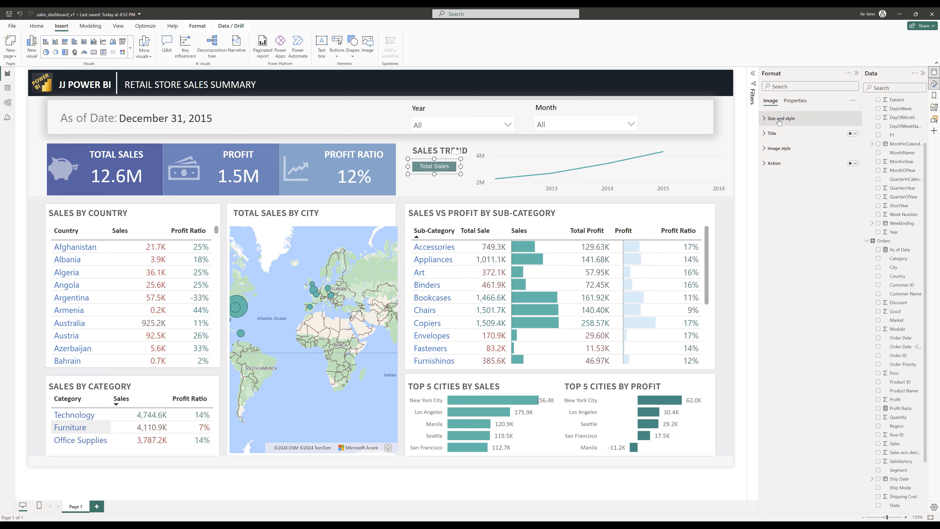
left_click(780, 120)
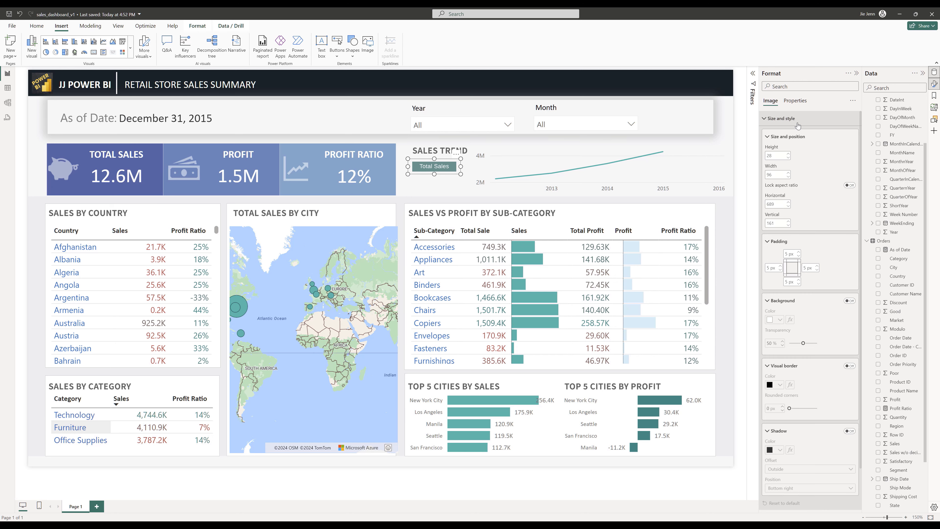
left_click(776, 156)
key("ctrl+c")
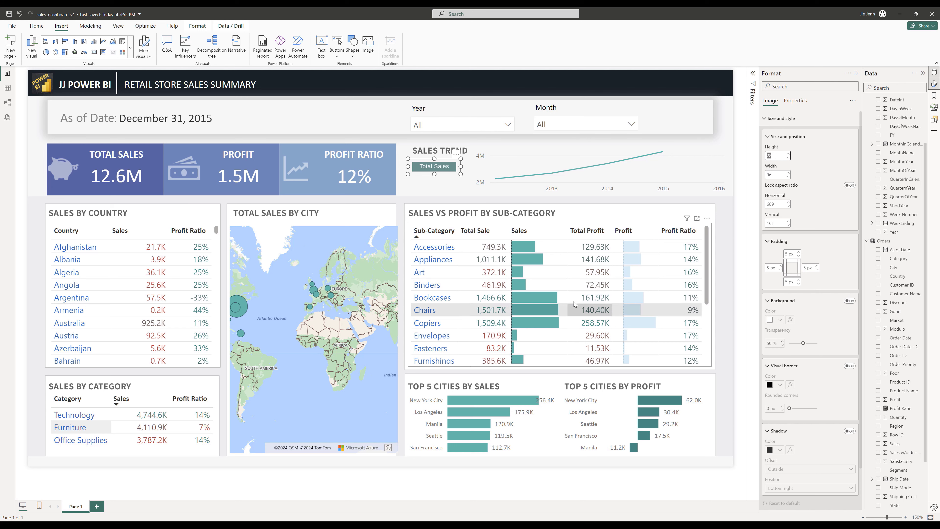
- Switch to Sublime Text and note the button's height 28, width 96 and position 689, 161
key("alt+Tab")
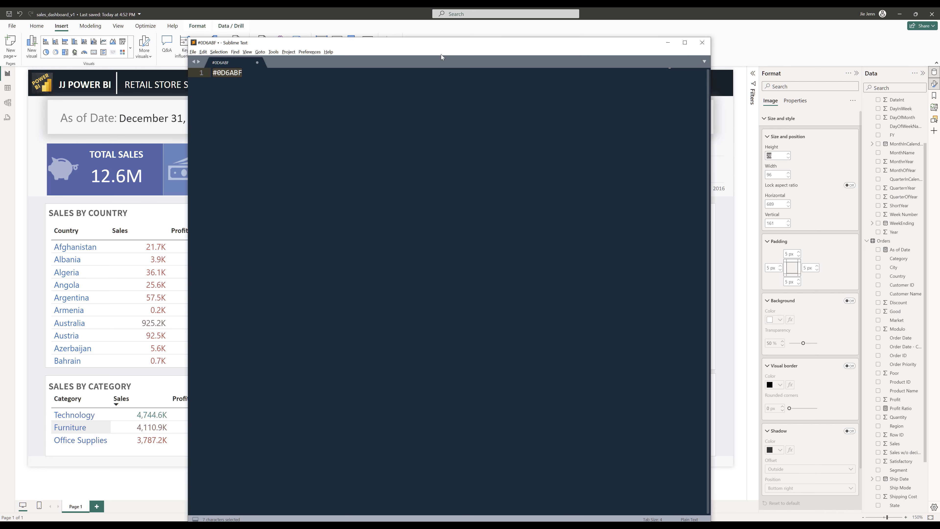
left_click_drag(448, 37, 466, 210)
left_click(461, 316)
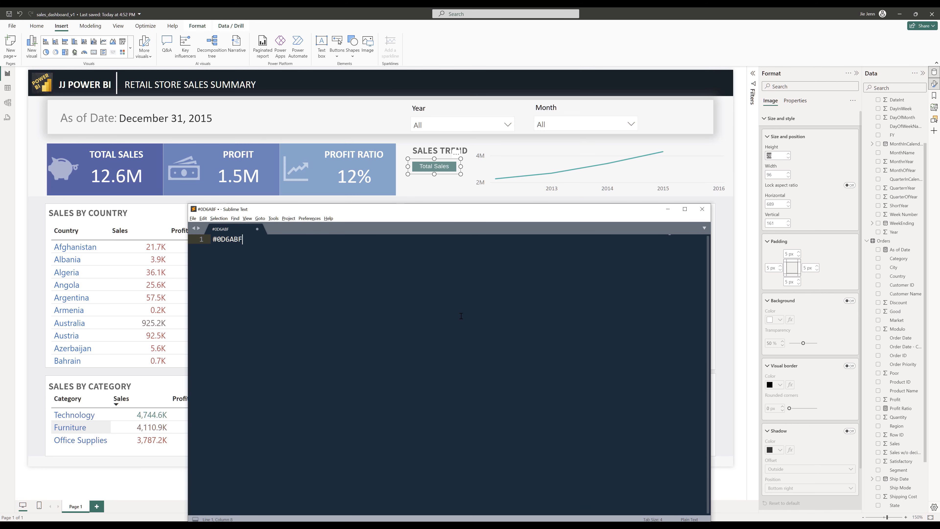
key("Return")
key("Return")
key("Return")
key("ctrl+v")
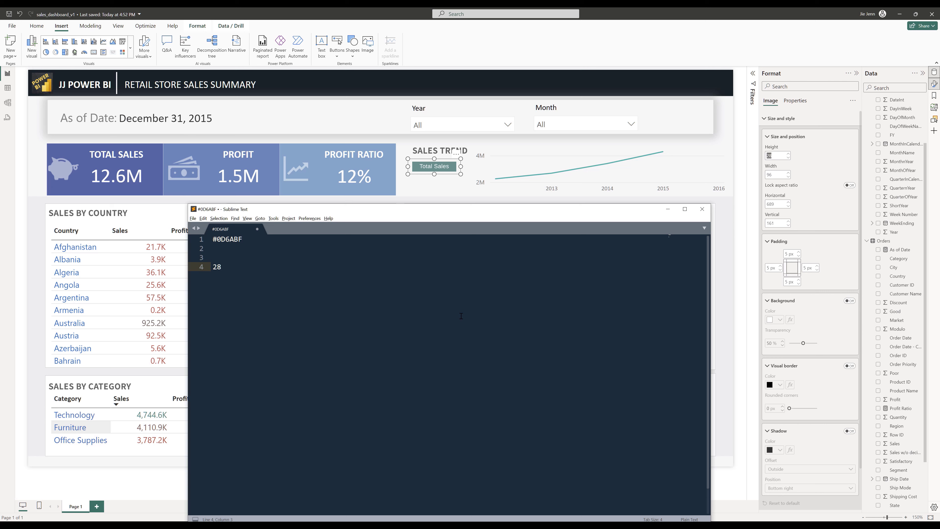
key("Return")
key("BackSpace")
key("BackSpace")
key("Return")
type("97")
key("Return")
key("Return")
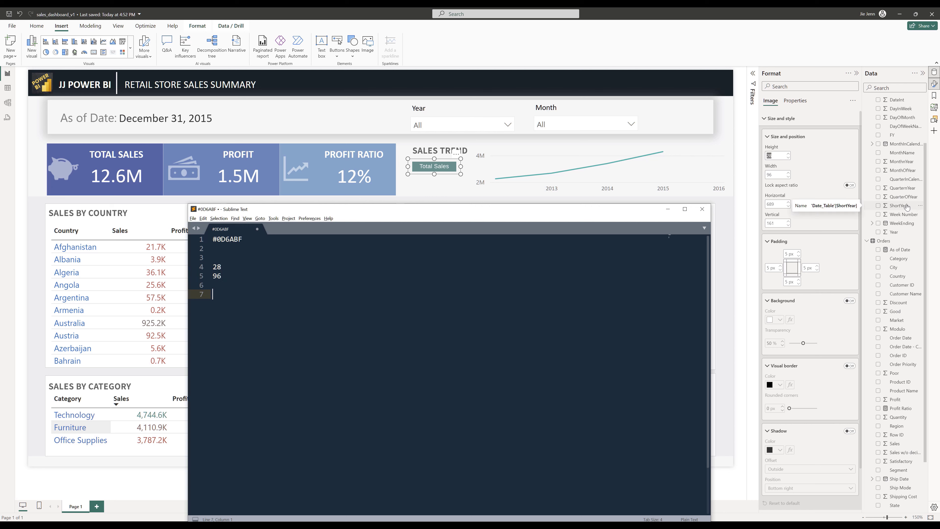
type("689")
key("Return")
type("161")
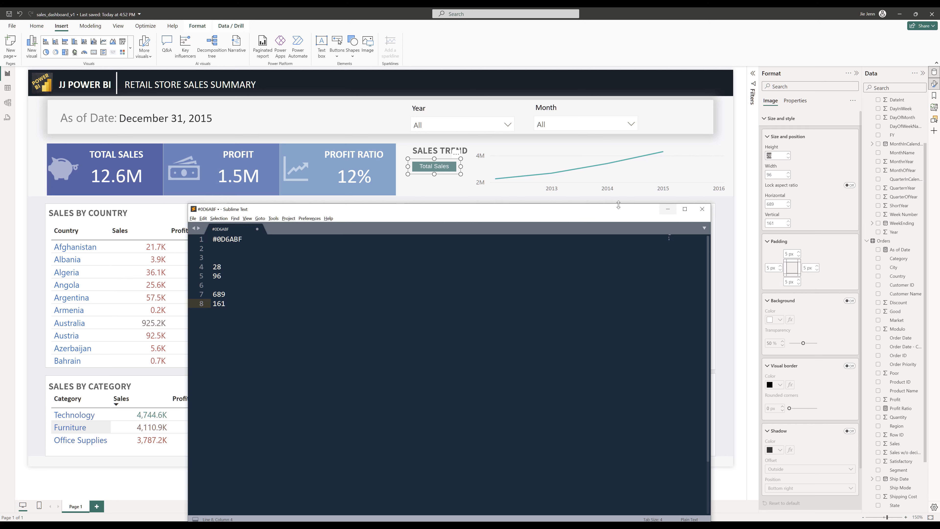
left_click(423, 171)
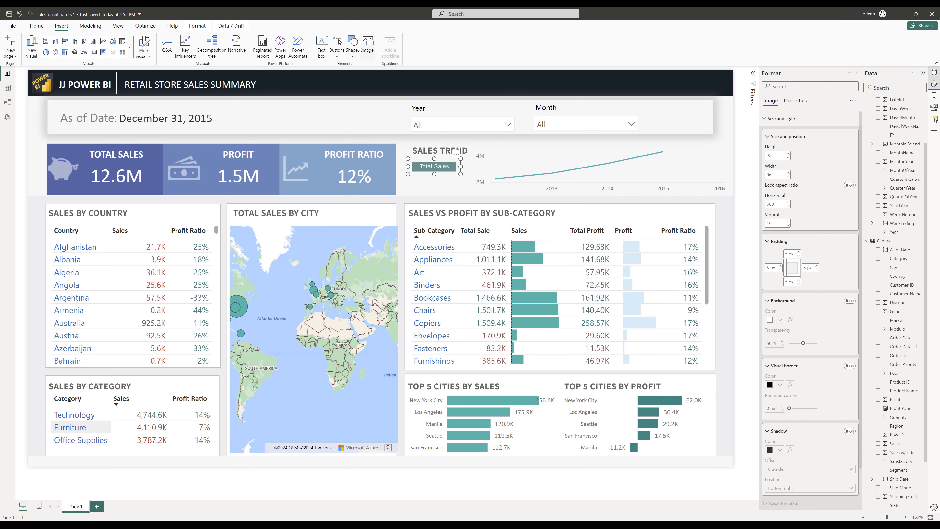
- Insert the image Profit Off.png onto the report
left_click(370, 44)
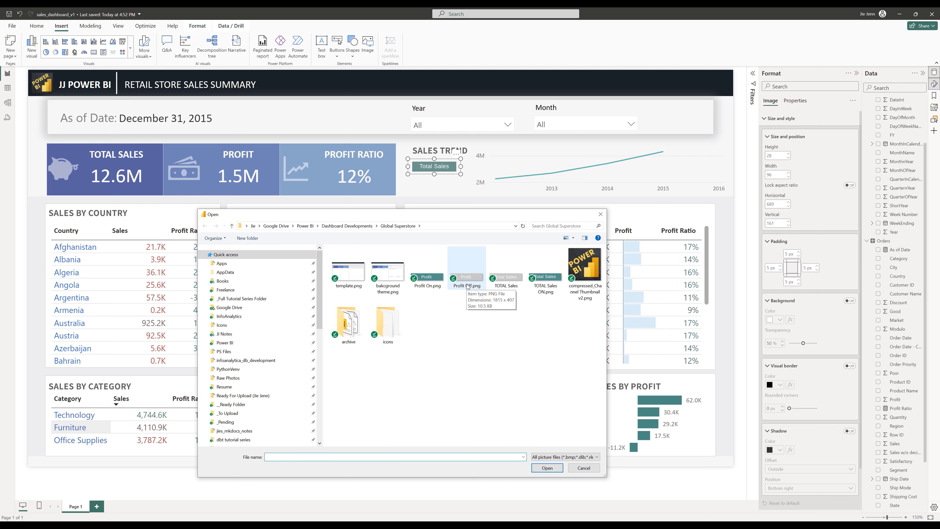
double_click(467, 286)
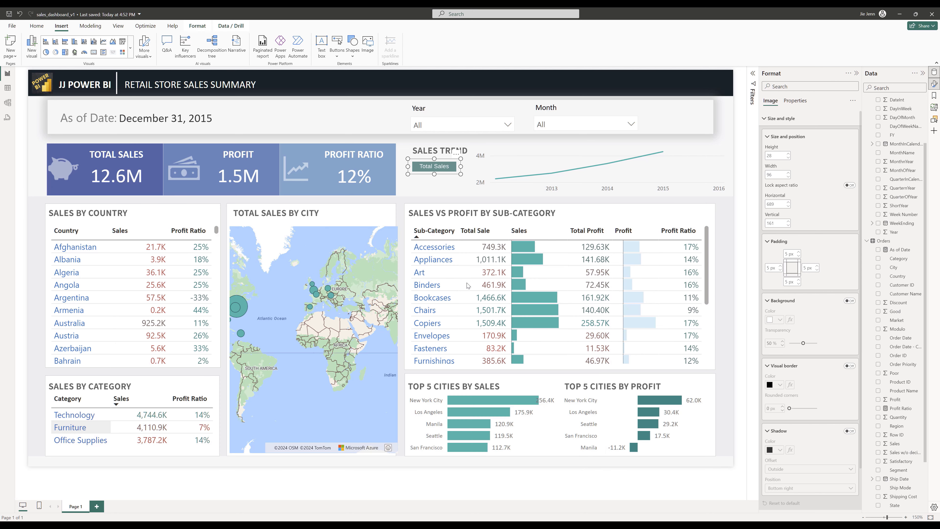
left_click_drag(233, 254, 328, 258)
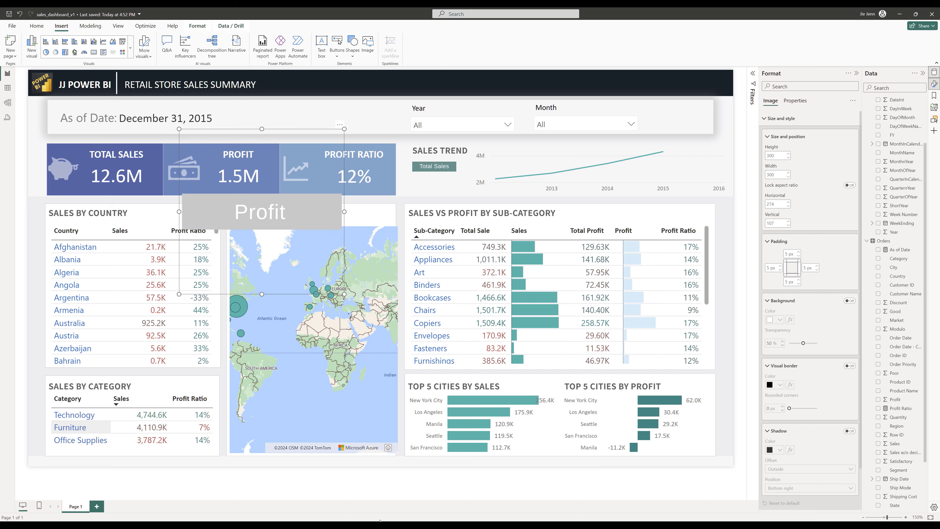
- Set the Profit image's height to 28 and width to 96 and place it beneath the Total Sales button
left_click_drag(779, 156, 763, 156)
type("28")
key("Tab")
type("96")
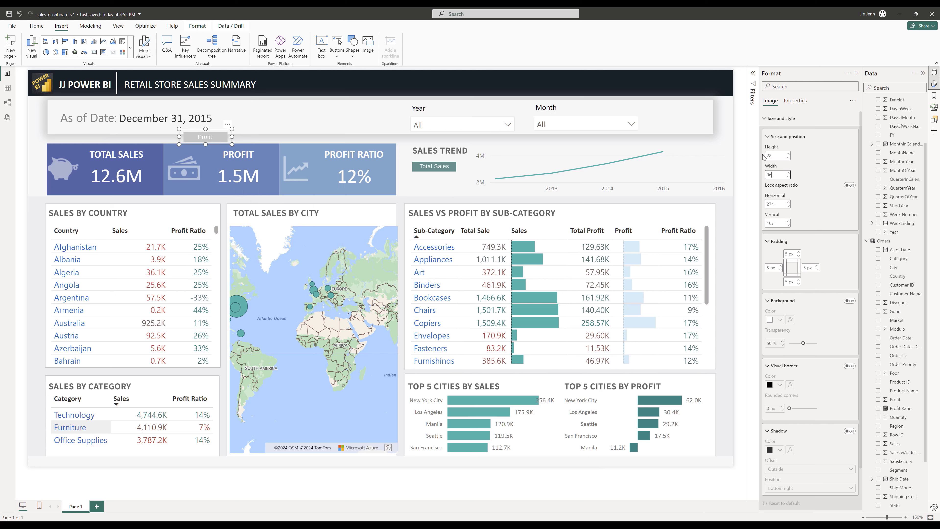
left_click_drag(205, 137, 435, 184)
- Switch to Sublime Text and note the Profit button's position 689, 190
key("alt+Tab")
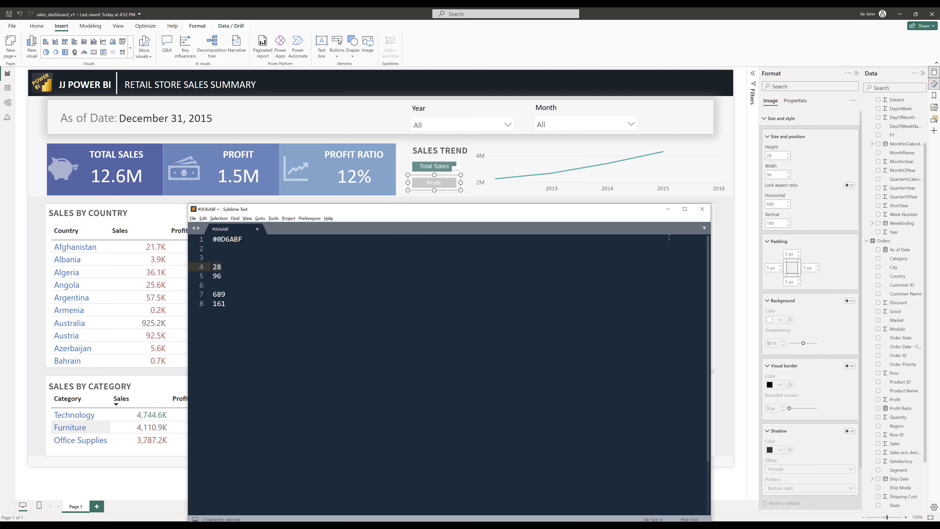
left_click(314, 361)
key("Return")
key("Return")
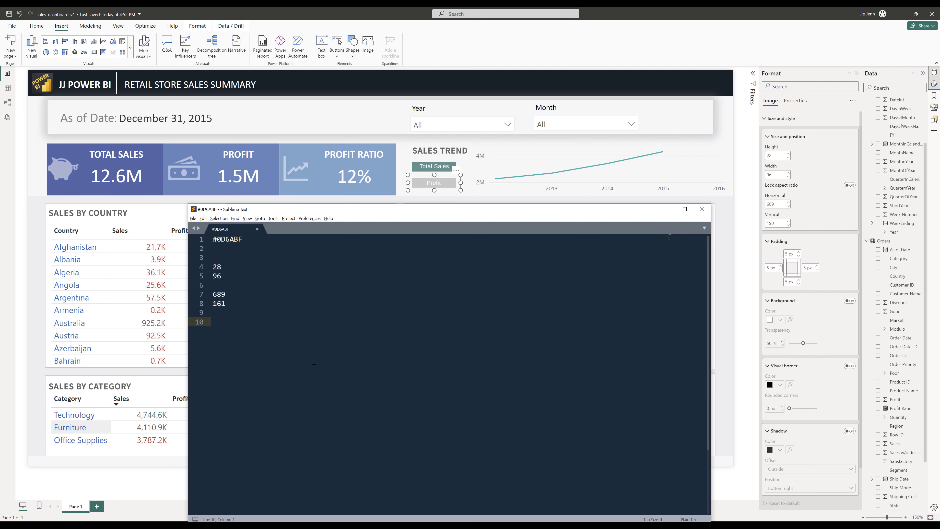
type("689")
key("Return")
type("190")
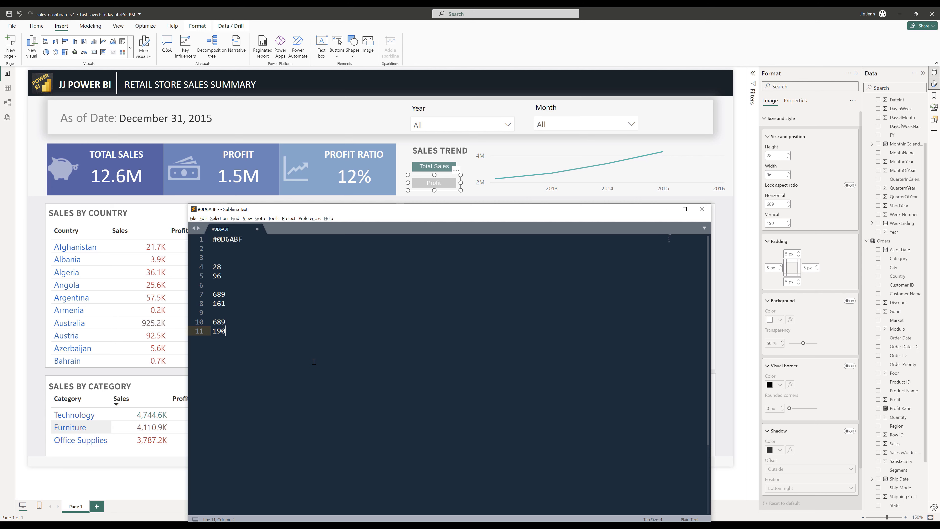
- Rename the two button image layers in the Selection pane to Total_Sales_On and Profit_Off
left_click(934, 121)
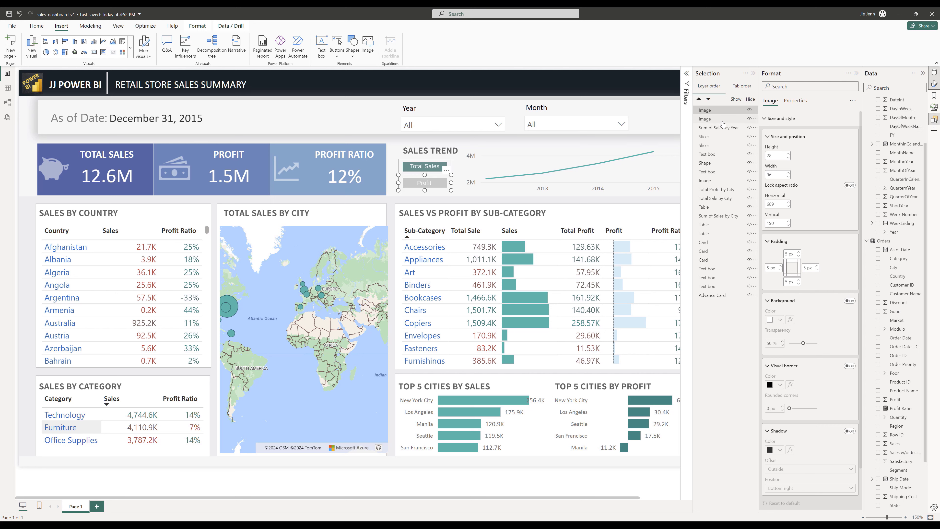
left_click(711, 120, "shift")
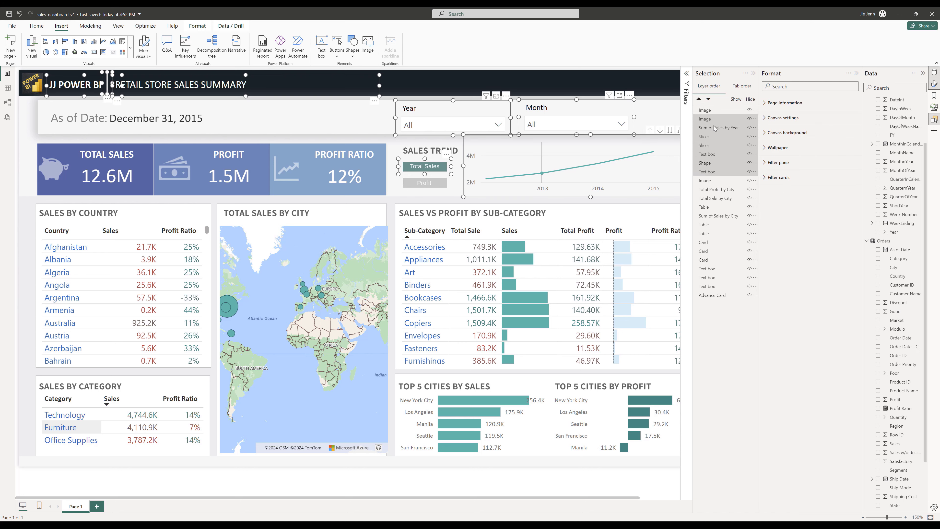
left_click(663, 125)
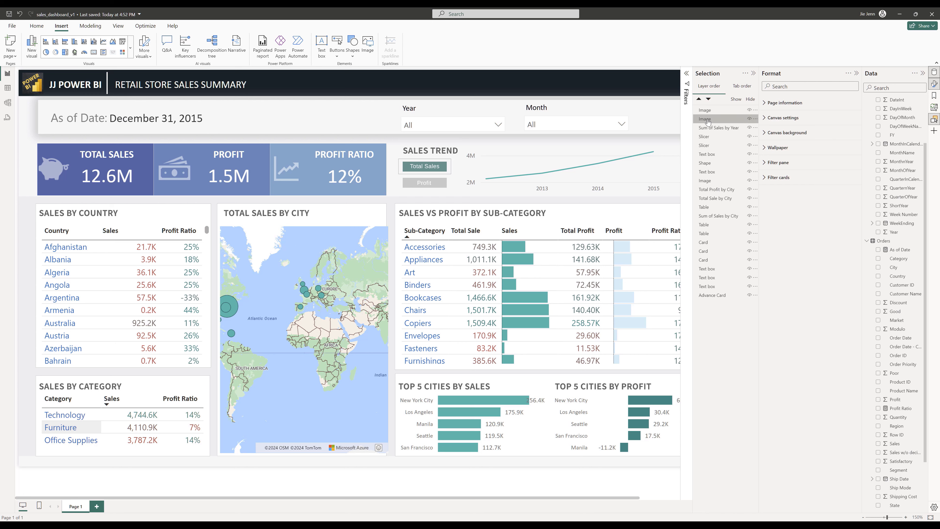
double_click(717, 118)
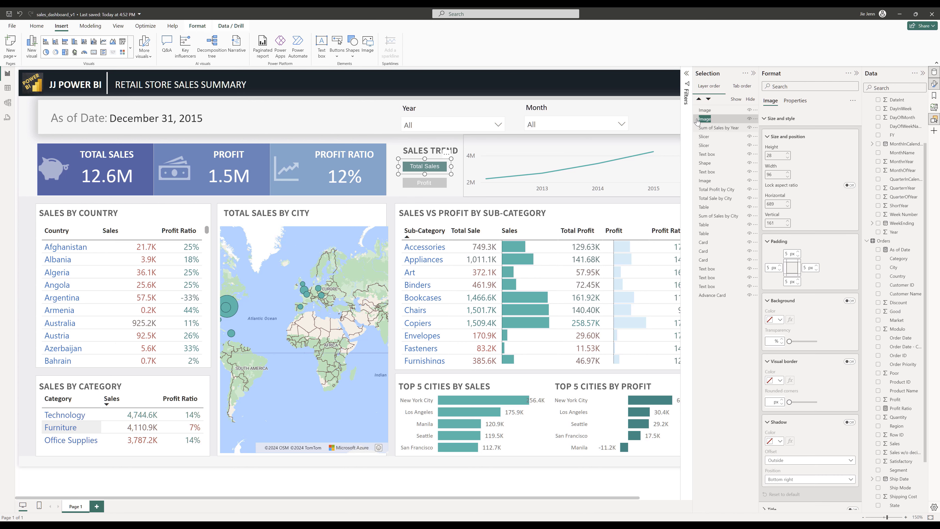
type("Total")
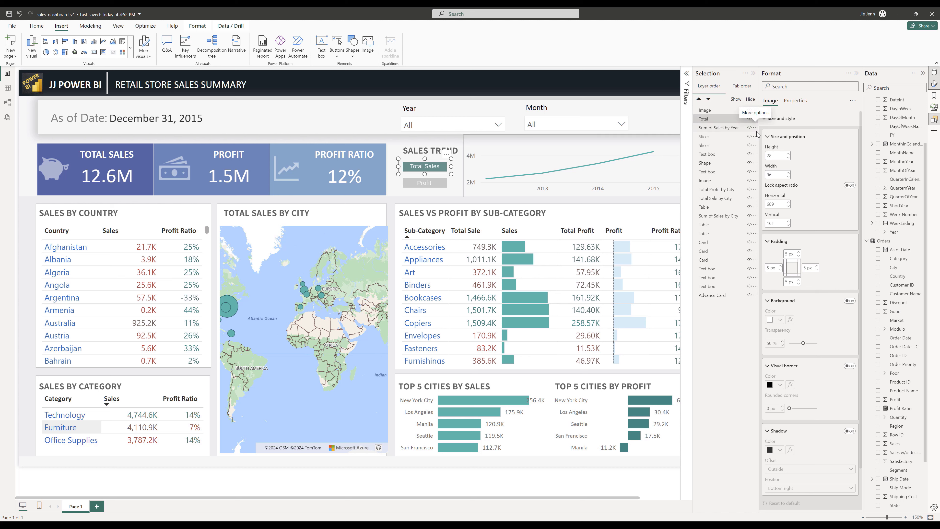
type("_Sales_Enabled")
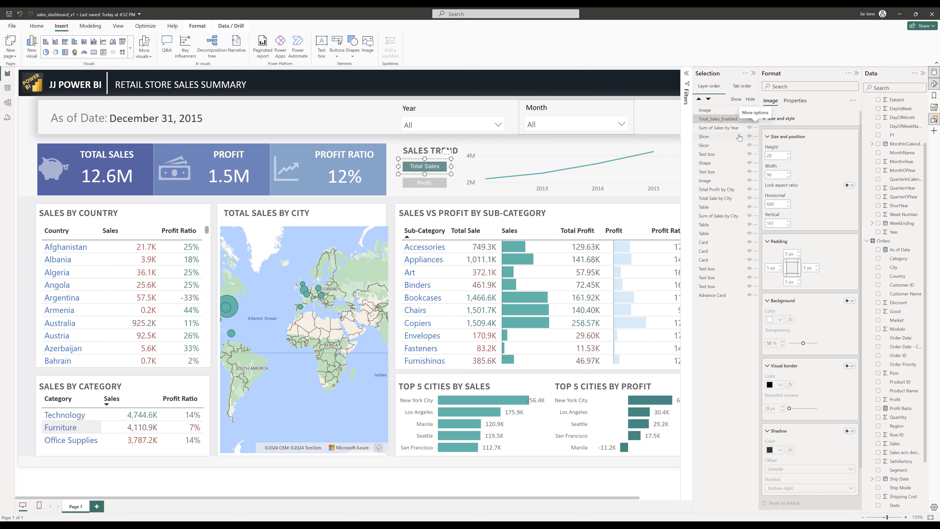
left_click(720, 120)
left_click(721, 120)
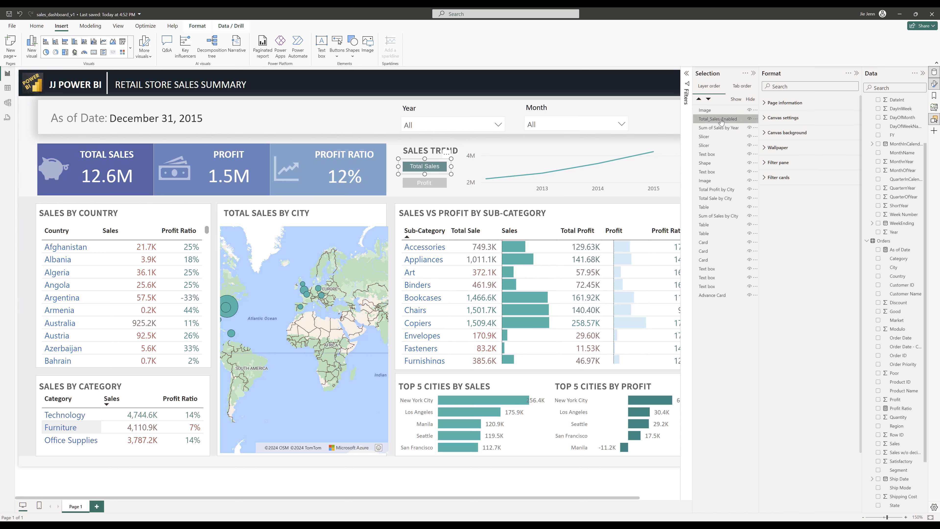
double_click(721, 120)
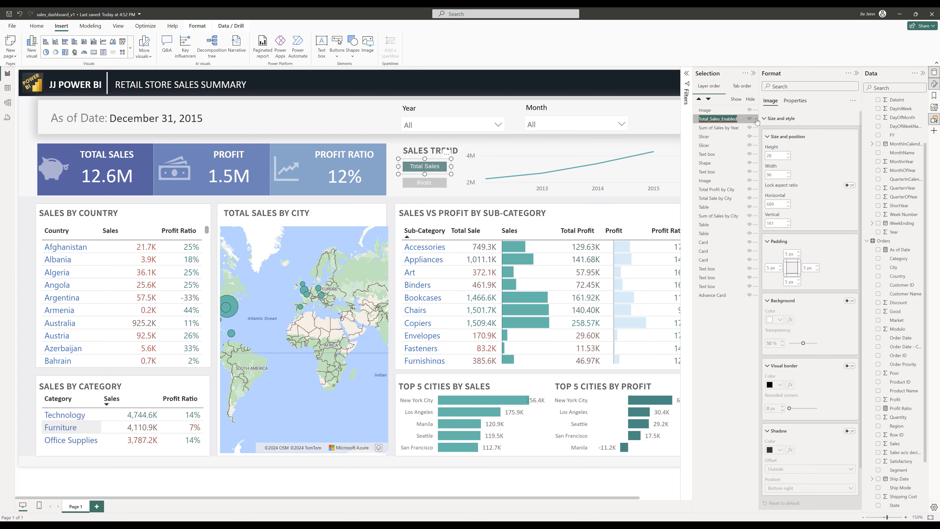
left_click(727, 120)
left_click(724, 121)
double_click(724, 120)
key("End")
key("BackSpace")
key("BackSpace")
key("BackSpace")
key("BackSpace")
key("BackSpace")
key("BackSpace")
key("BackSpace")
type("O")
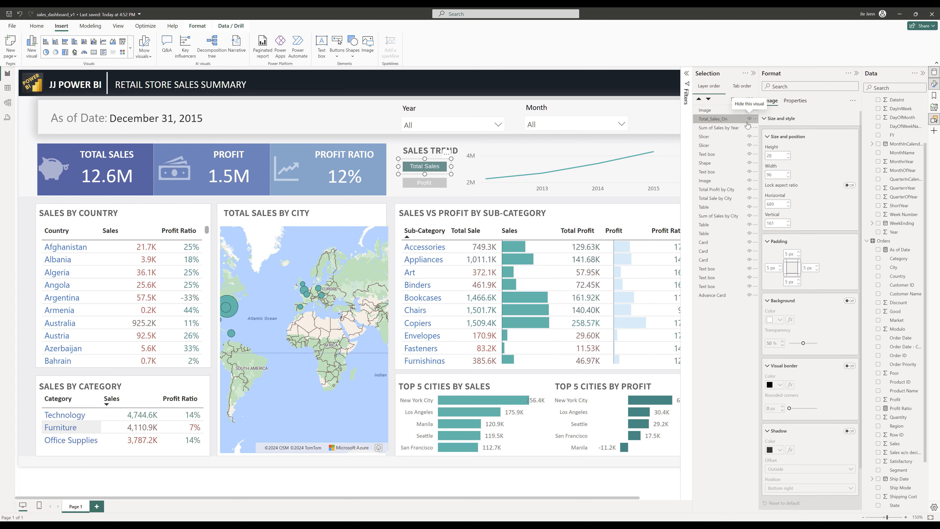
double_click(717, 113)
type("Profit_Off")
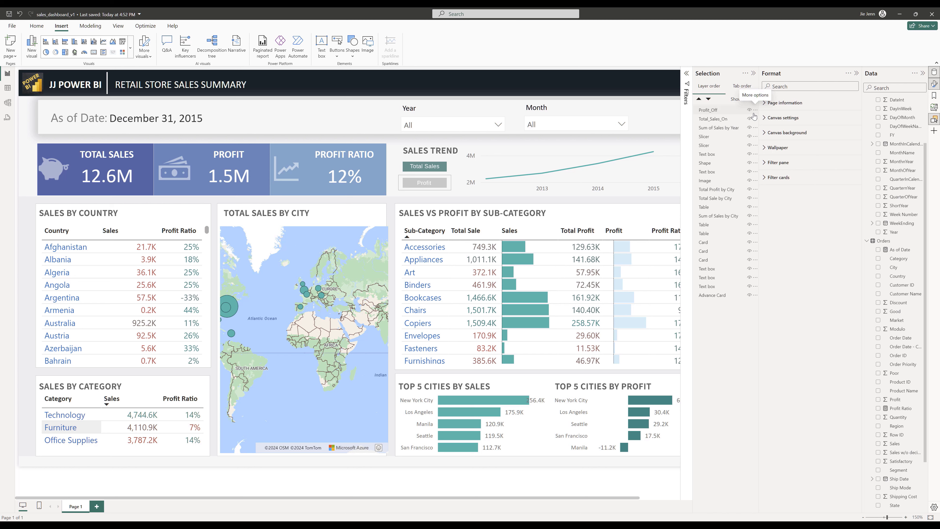
- Group the two button images as Sales Trend Grouping and hide both images
left_click(720, 118)
left_click(720, 114, "ctrl")
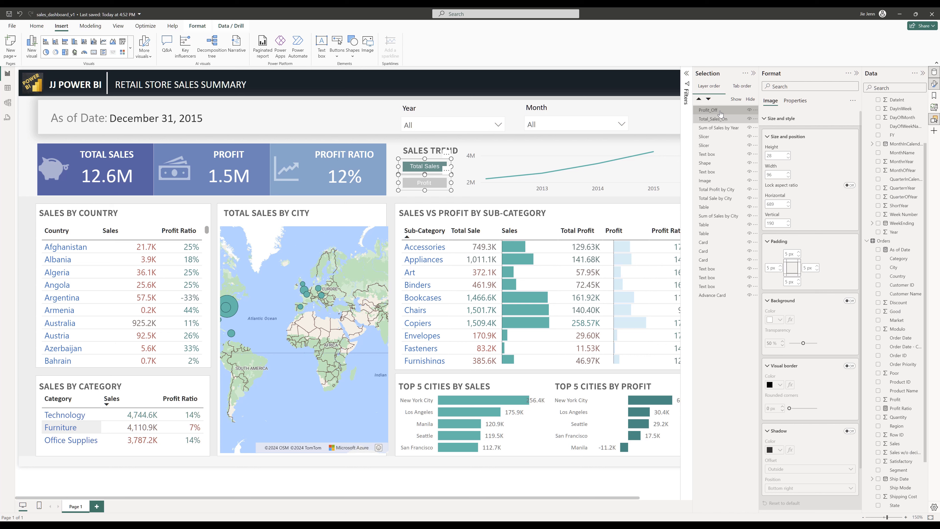
key("ctrl+g")
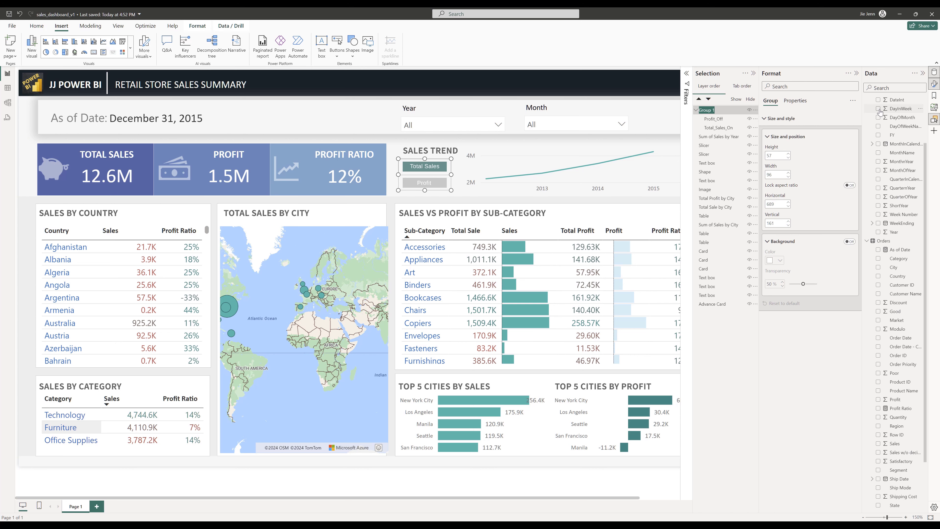
type("Sales Trend")
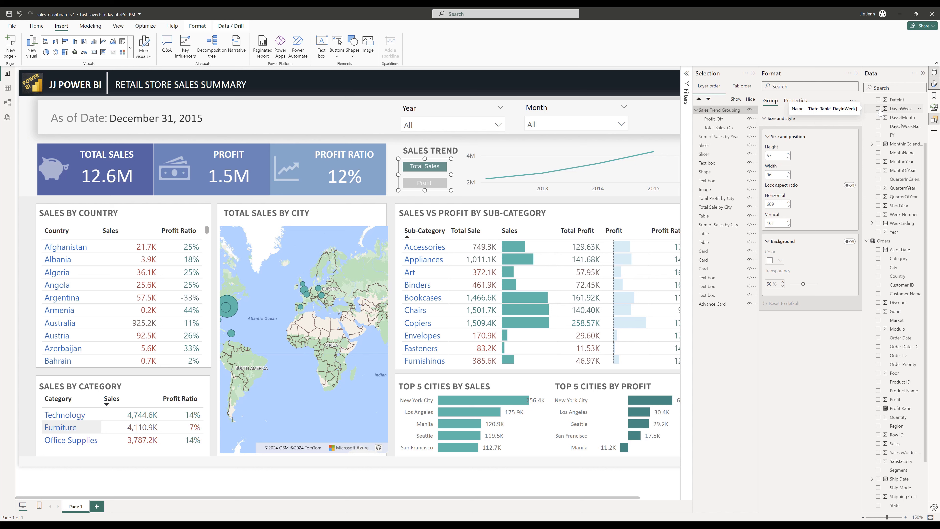
left_click(749, 119)
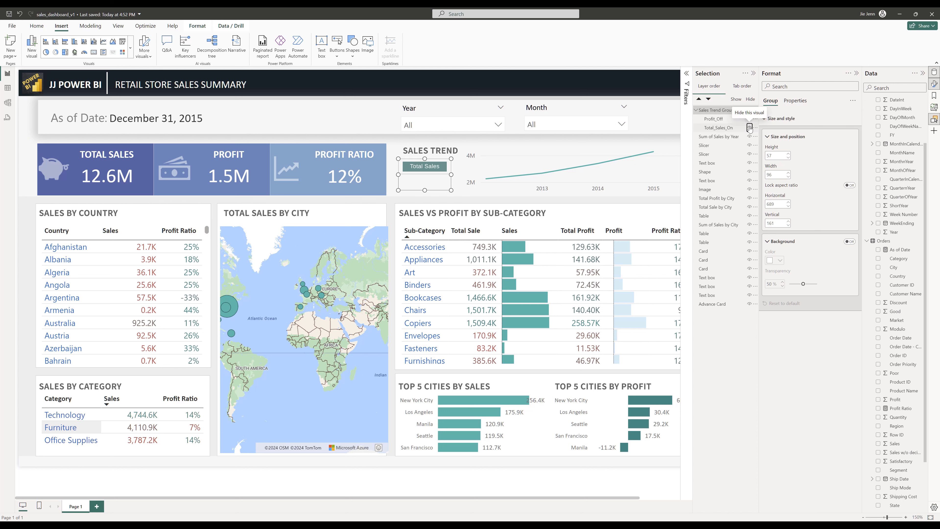
left_click(749, 128)
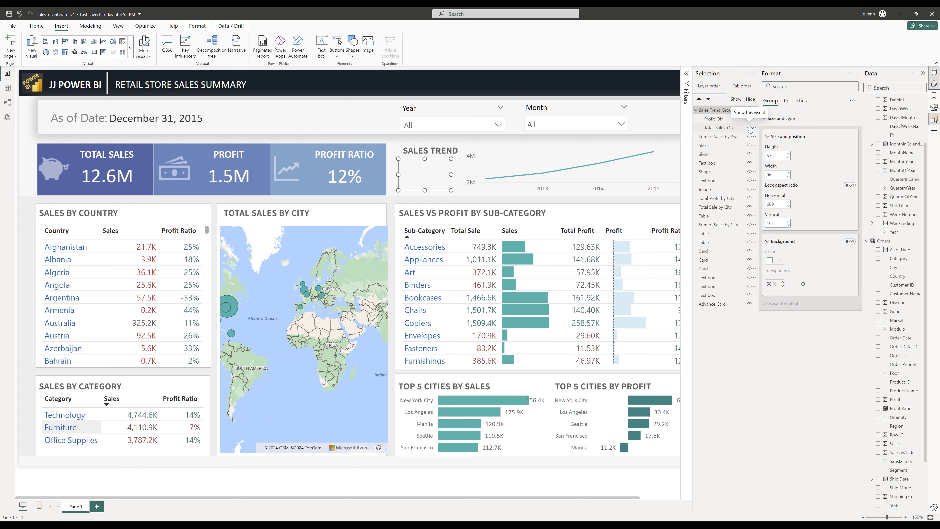
- Move the Sum of Sales by Year chart into Sales Trend Grouping and rename it Line Chart - Sales
left_click(722, 137)
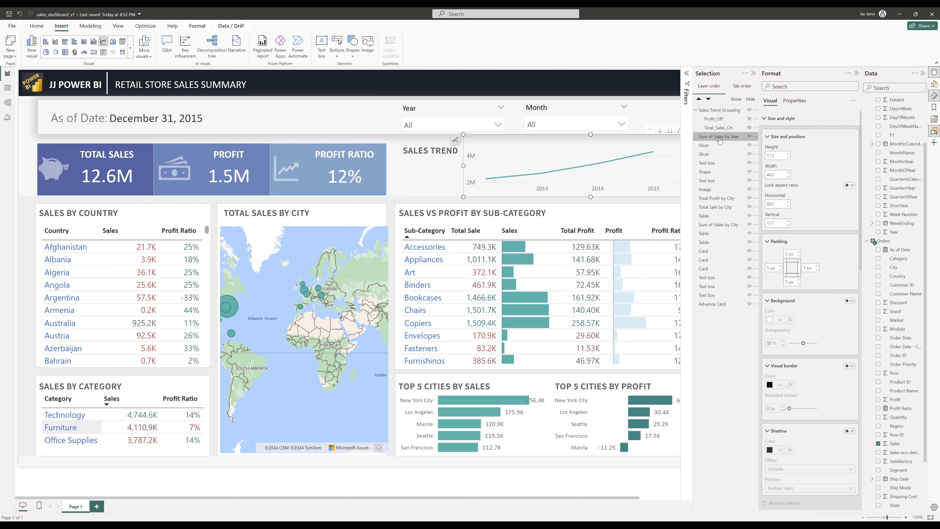
left_click_drag(728, 139, 735, 119)
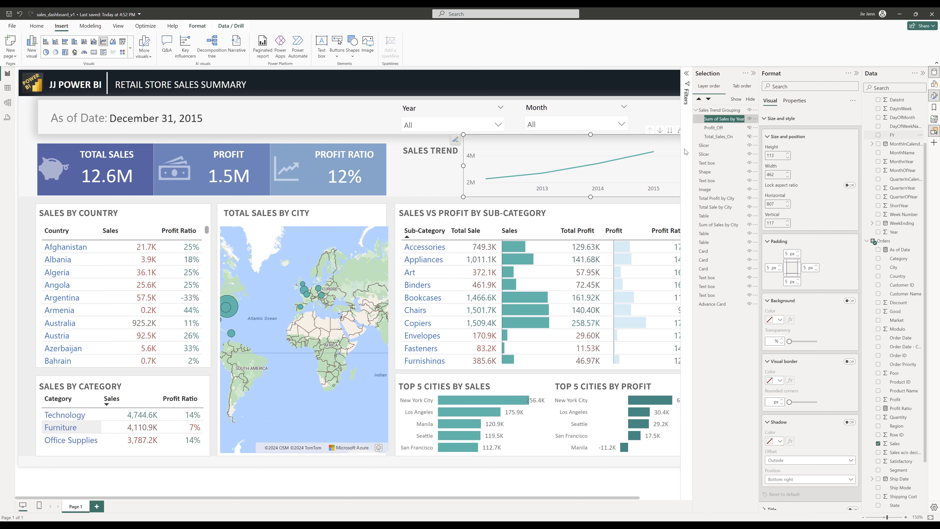
type("Line Chart - Sales")
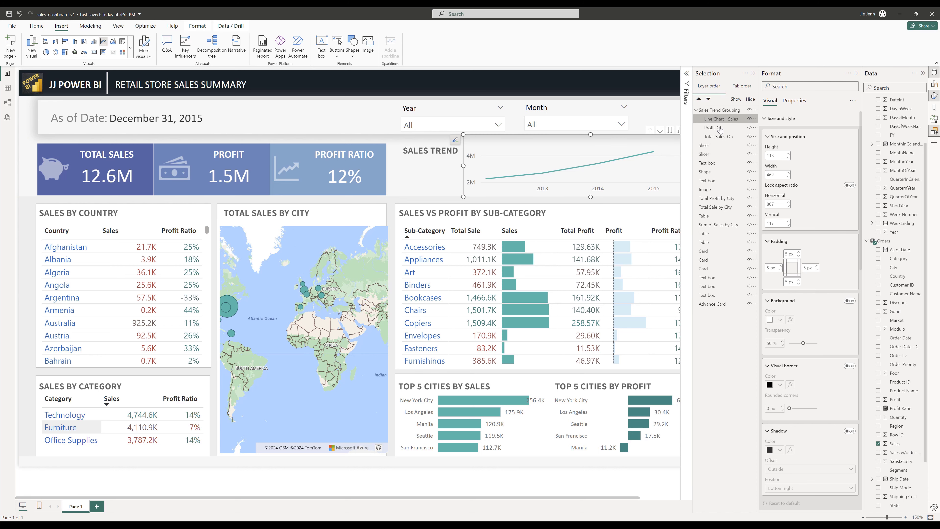
- Switch to Sublime Text and note the line chart's height 113, width 462 and position 807, 117
left_click(198, 522)
key("Return")
key("Return")
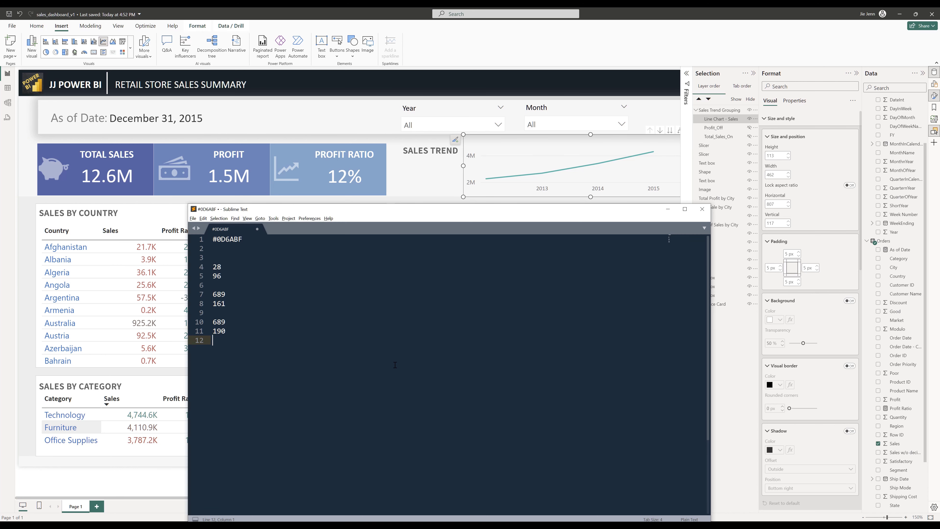
type("Line Chart")
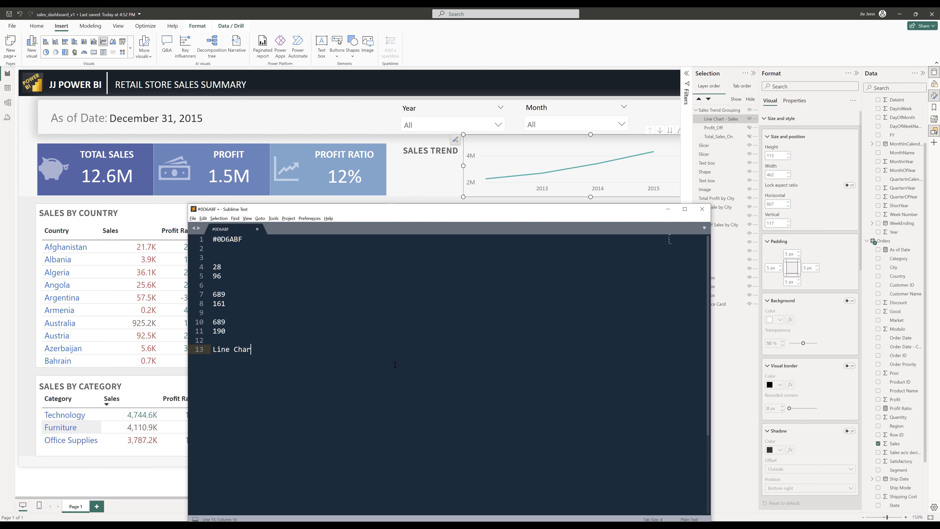
key("Return")
key("Return")
key("Up")
type("11")
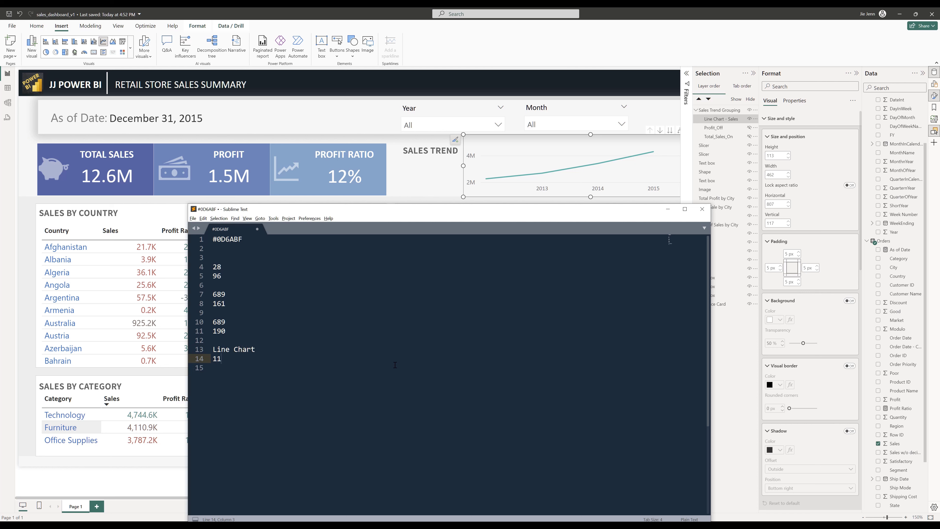
type("3")
key("Return")
type("4")
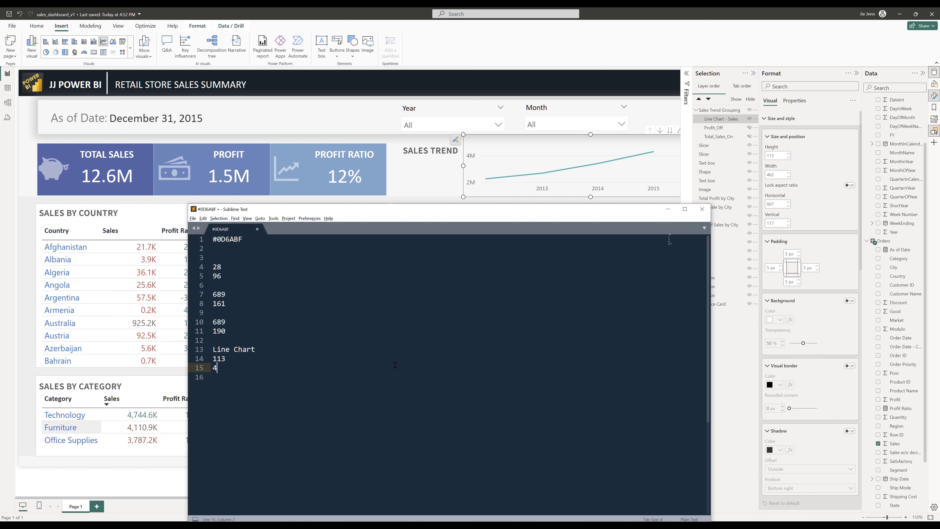
type("62")
key("Return")
key("Return")
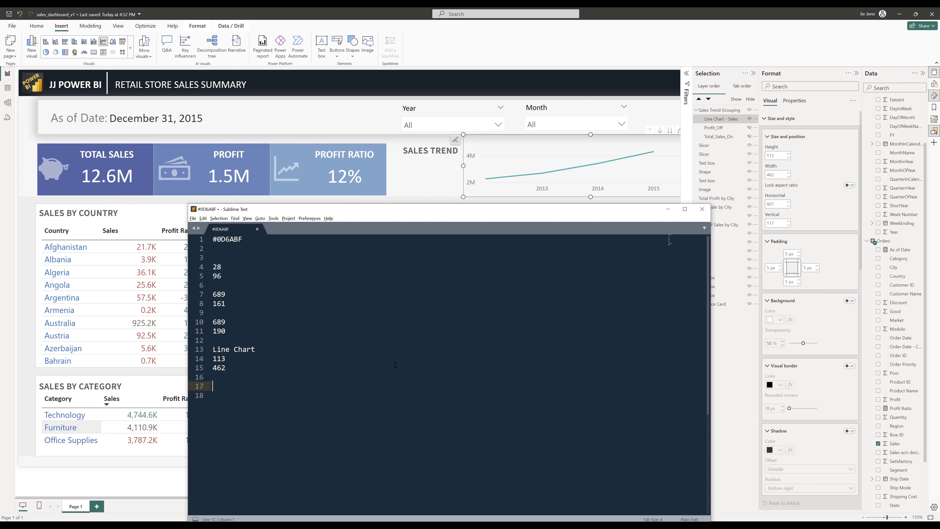
type("80-")
key("Return")
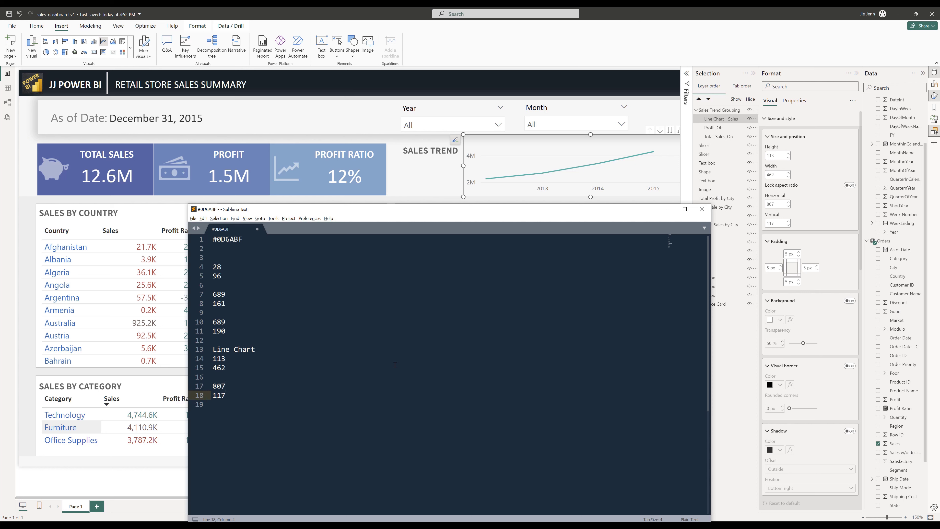
- Insert the image Profit On.png onto the report and move it near the top of the page
left_click(650, 52)
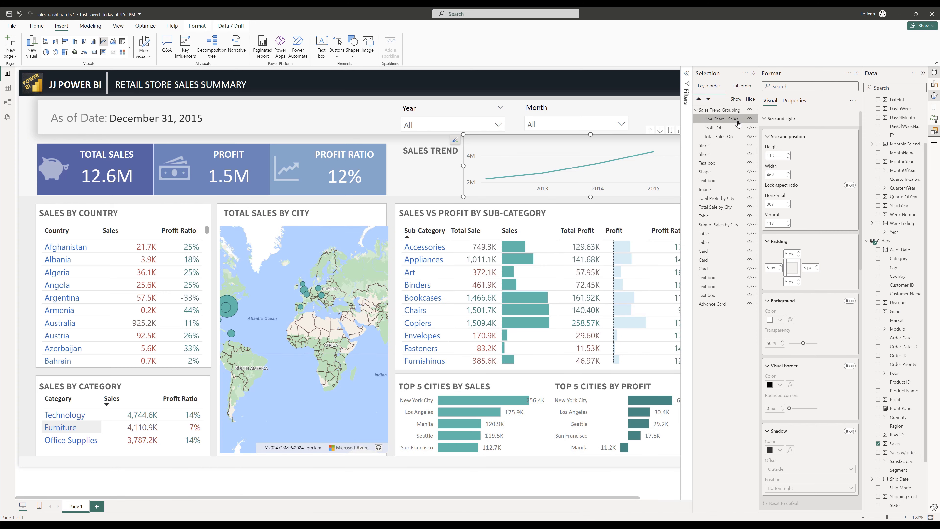
left_click(749, 119)
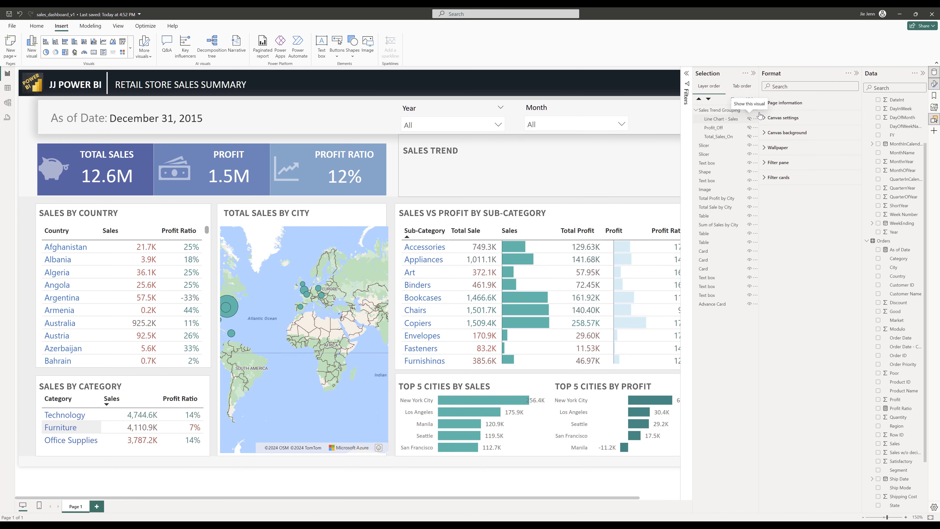
left_click(748, 119)
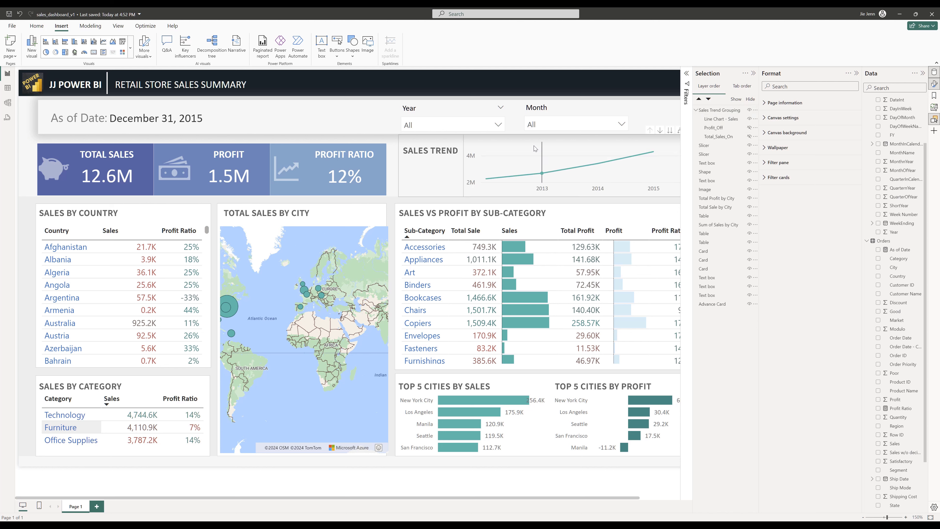
left_click(367, 46)
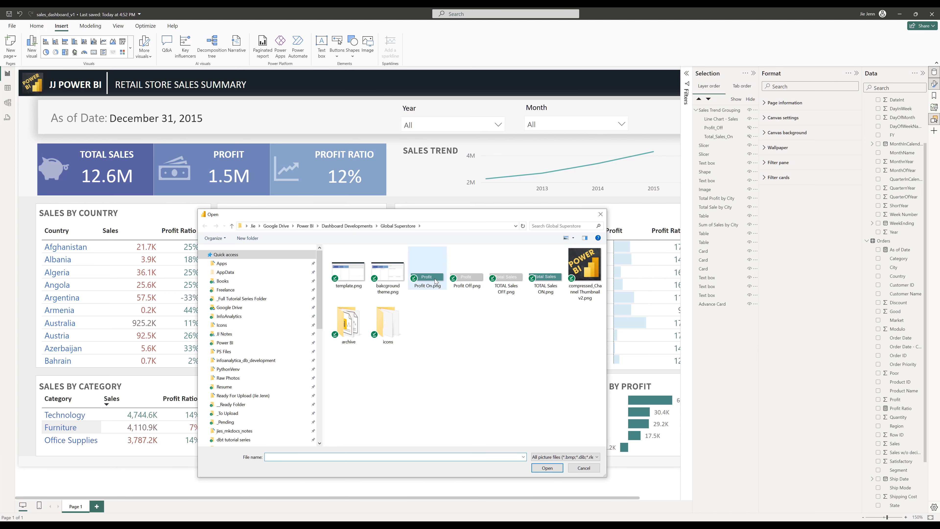
double_click(432, 282)
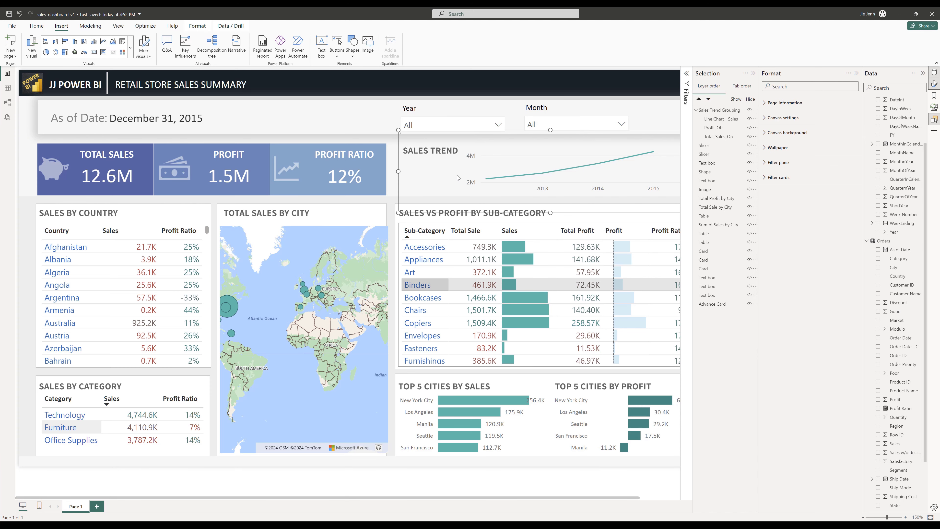
left_click_drag(513, 187, 294, 253)
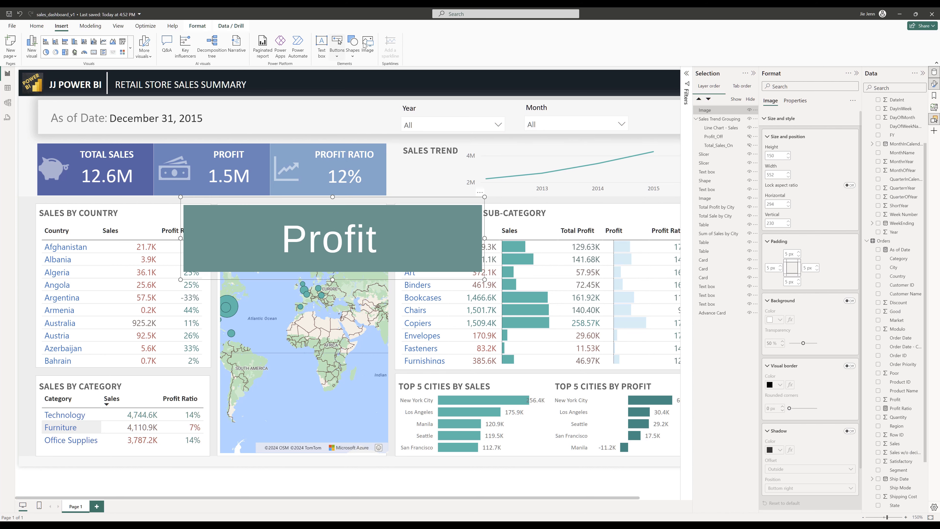
- Insert the image TOTAL Sales OFF.png and place it beneath the Profit On image
left_click(372, 47)
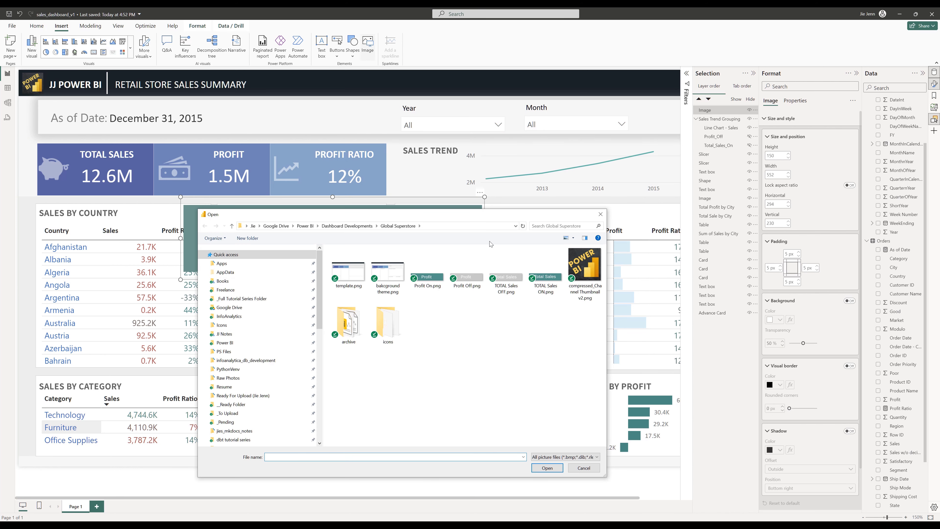
double_click(506, 282)
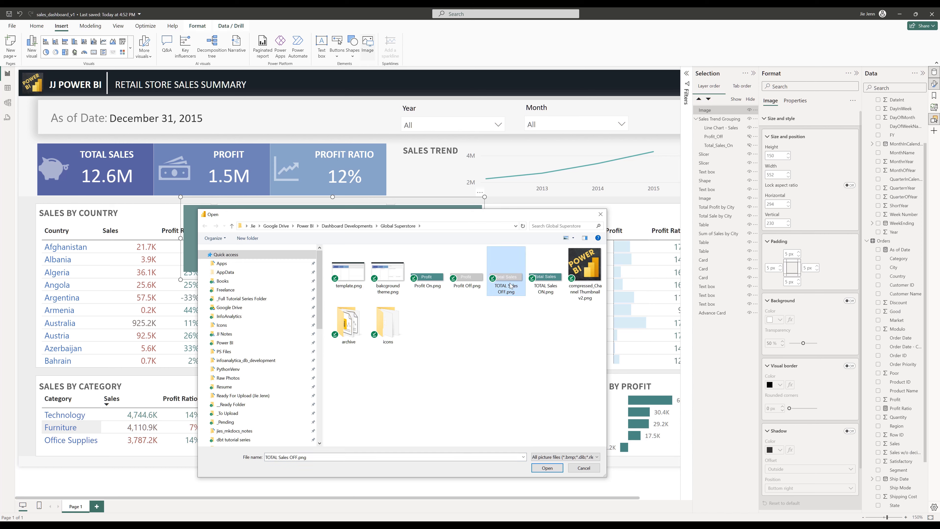
left_click_drag(473, 168, 362, 349)
left_click(362, 348)
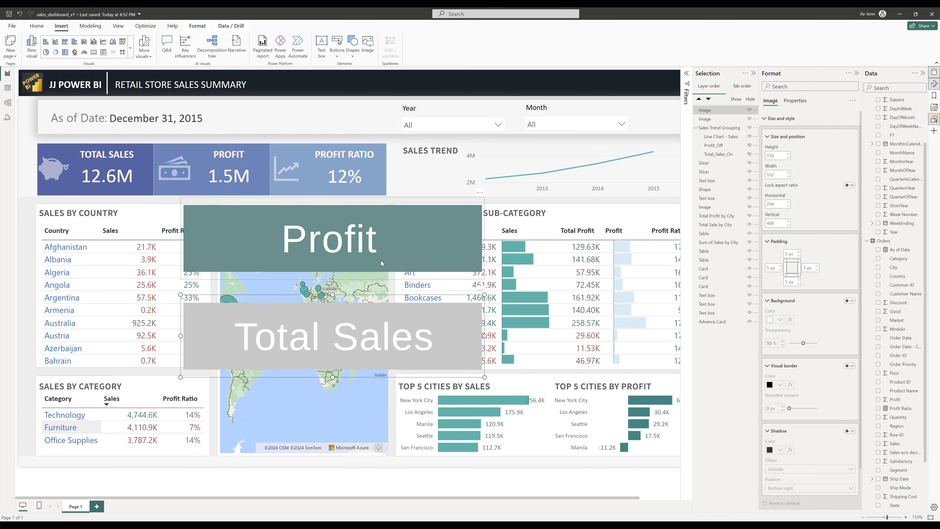
- Resize the selected Profit and Total Sales images to height 28 and width 96
left_click(381, 260, "ctrl")
double_click(777, 156)
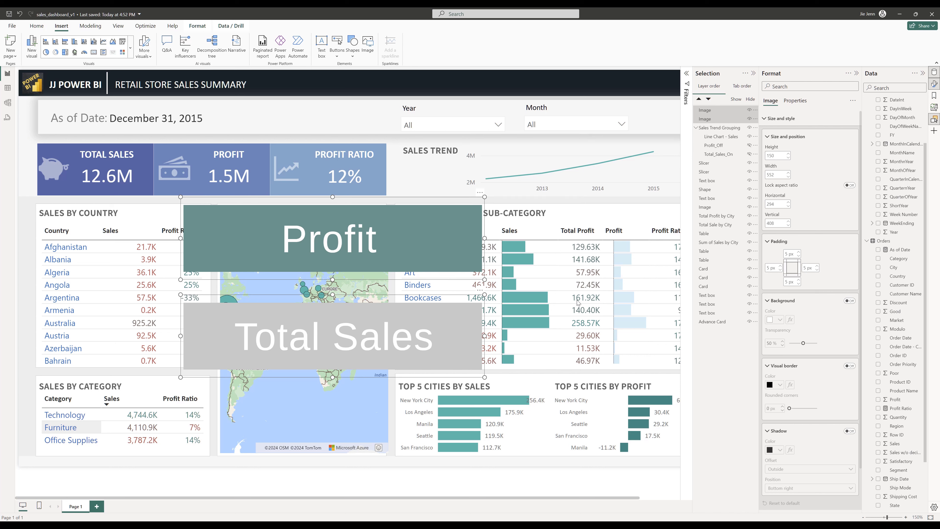
type("28")
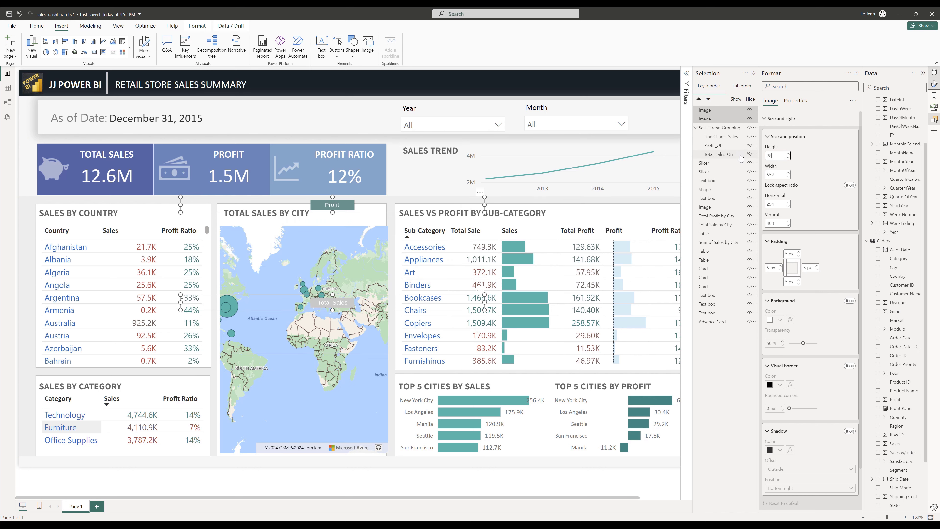
key("Tab")
type("96")
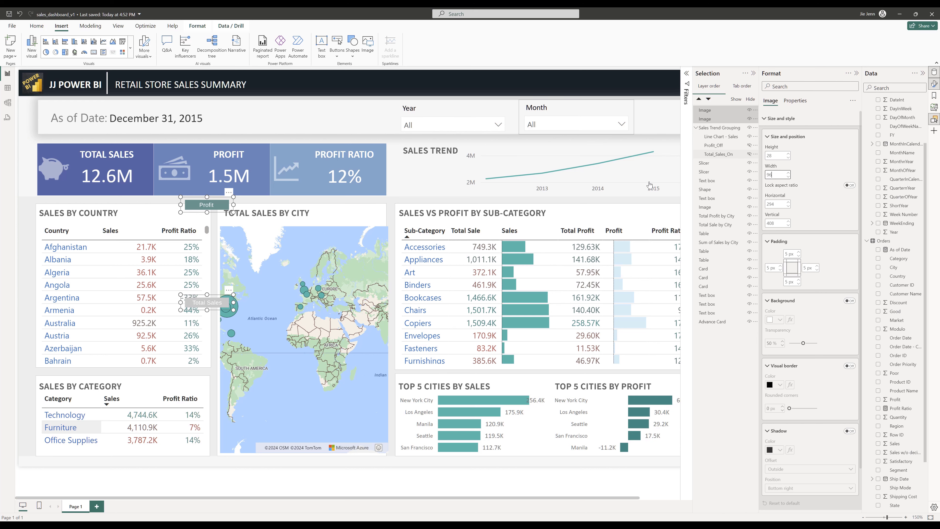
- Move the Total Sales image beside the sales trend chart, positioning it at horizontal 689 and vertical 161 using the values noted in Sublime Text
key("alt+Tab")
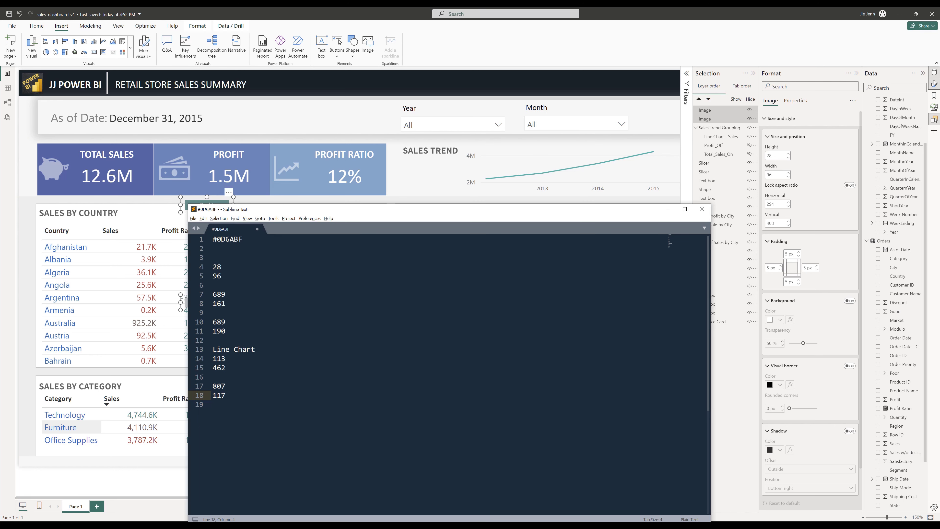
double_click(238, 294)
key("ctrl+c")
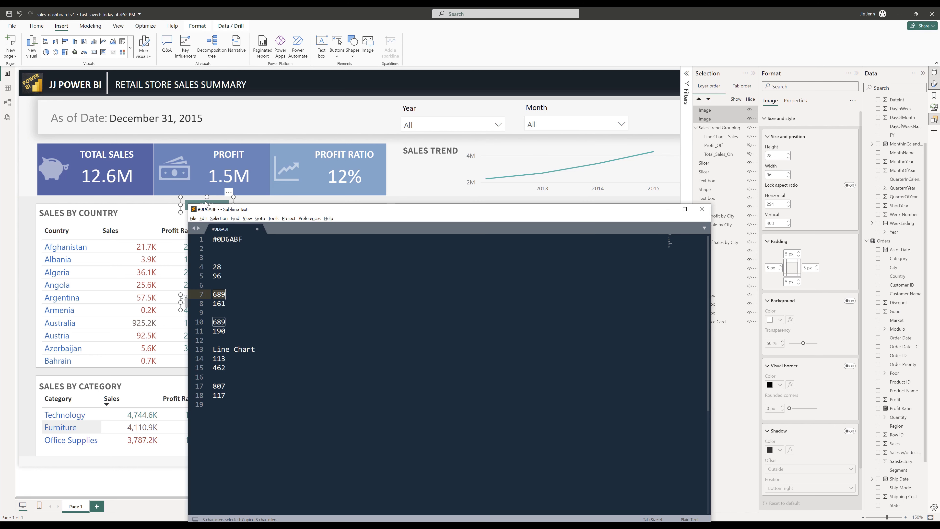
key("alt+Tab")
left_click_drag(206, 204, 415, 180)
double_click(775, 204)
key("ctrl+v")
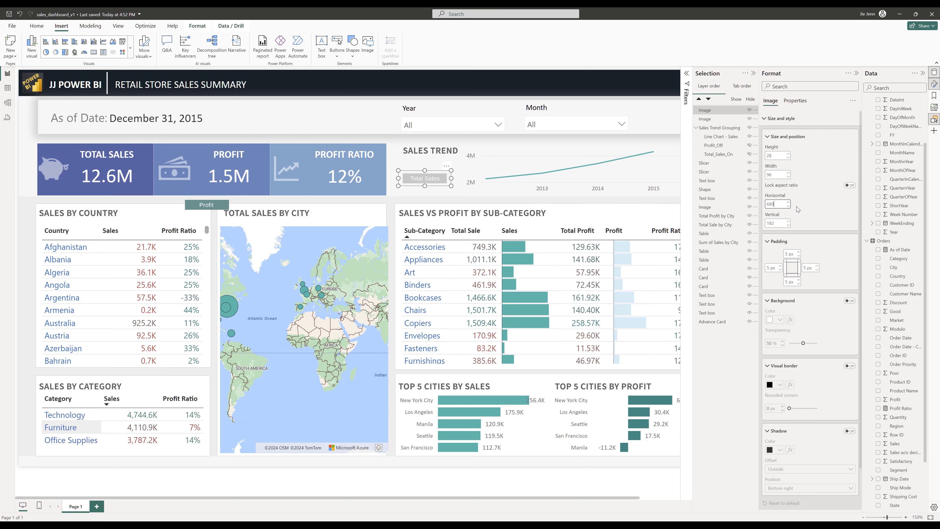
key("alt+Tab")
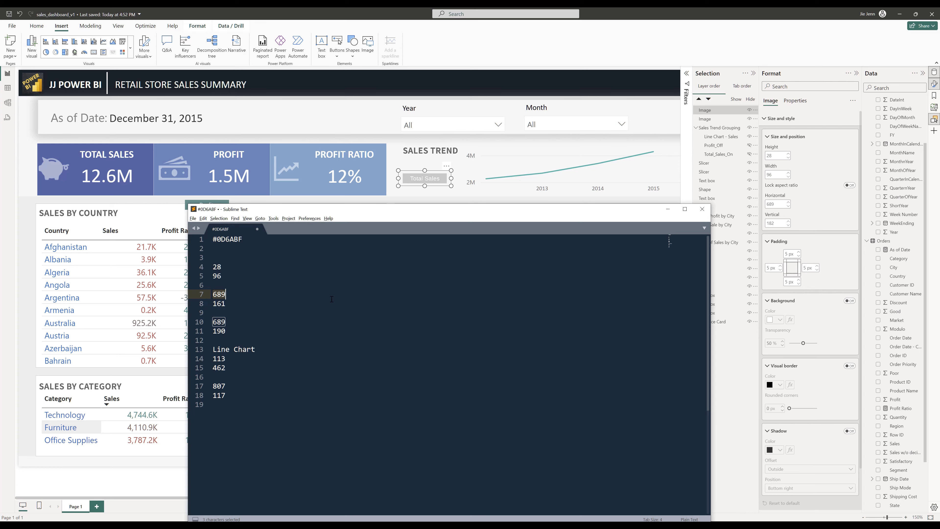
left_click_drag(226, 303, 212, 303)
key("ctrl+c")
double_click(777, 223)
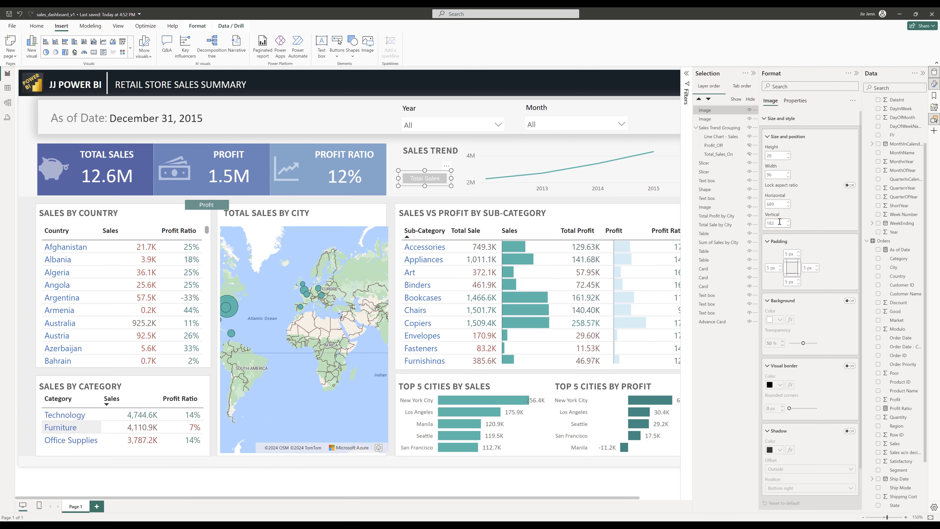
key("ctrl+v")
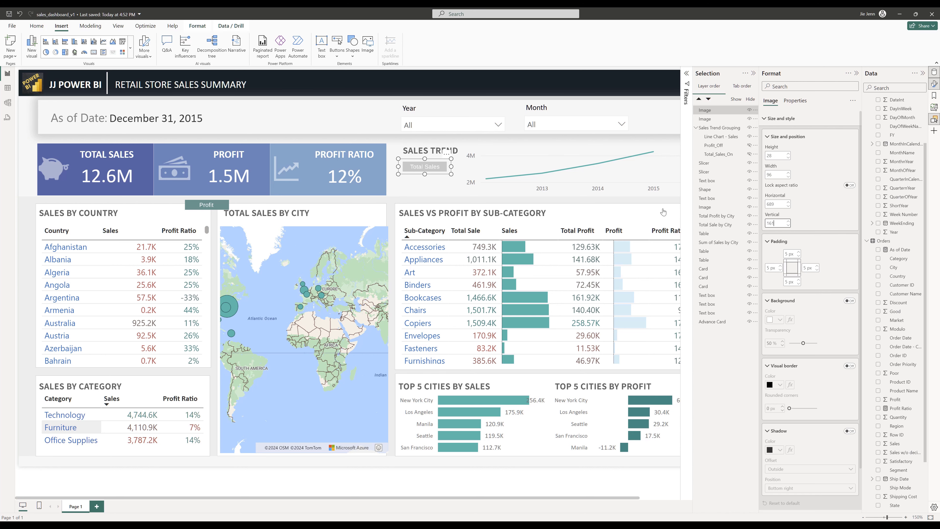
- Position the Profit image at horizontal 689 and vertical 190, copying the values from the Sublime Text notes
left_click(210, 205)
key("alt+Tab")
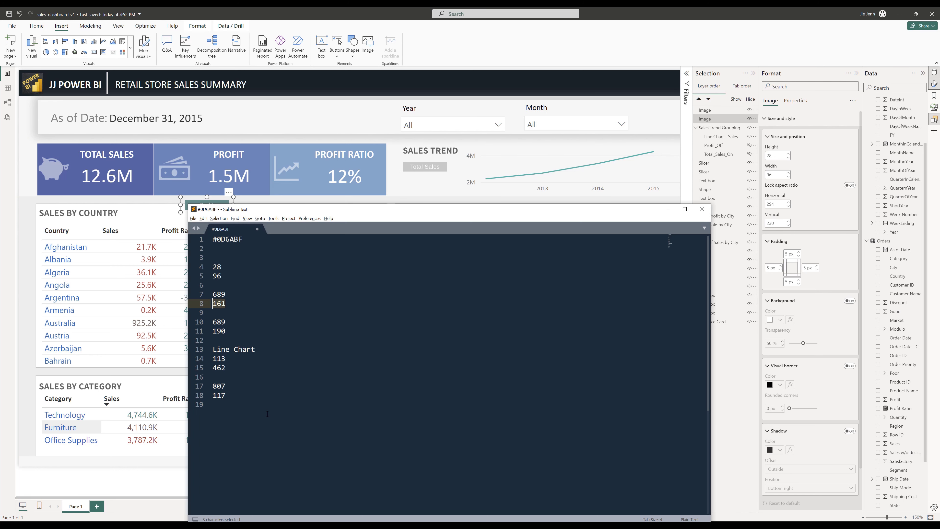
left_click(242, 327)
left_click_drag(226, 322, 210, 323)
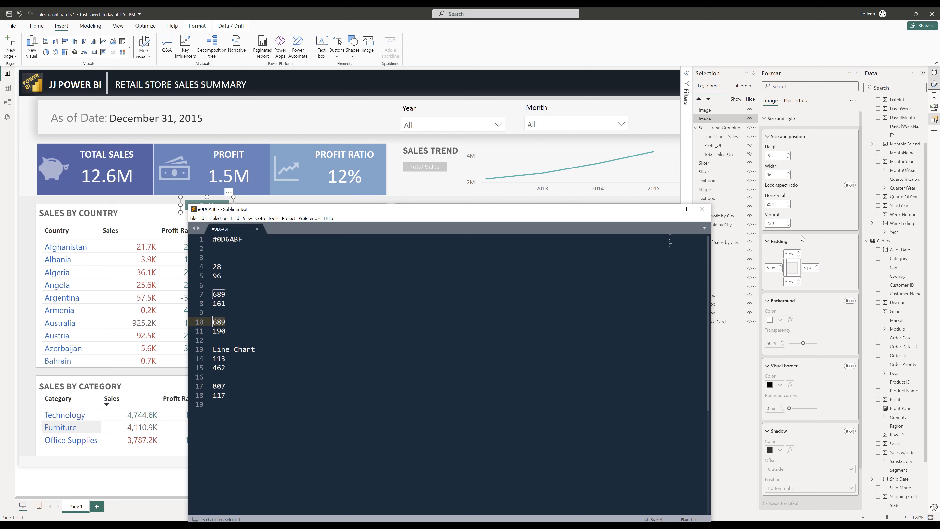
key("ctrl+c")
double_click(777, 204)
key("ctrl+v")
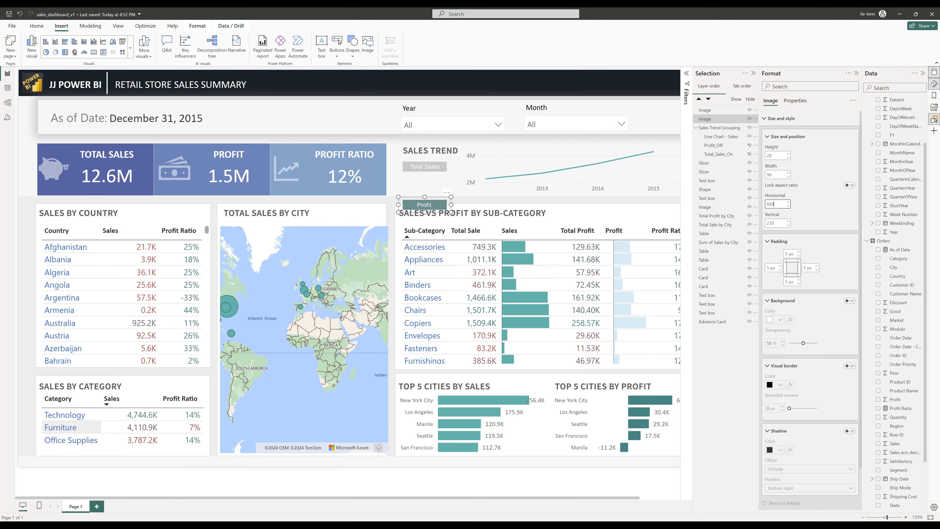
key("alt+Tab")
left_click_drag(226, 332, 210, 332)
key("ctrl+c")
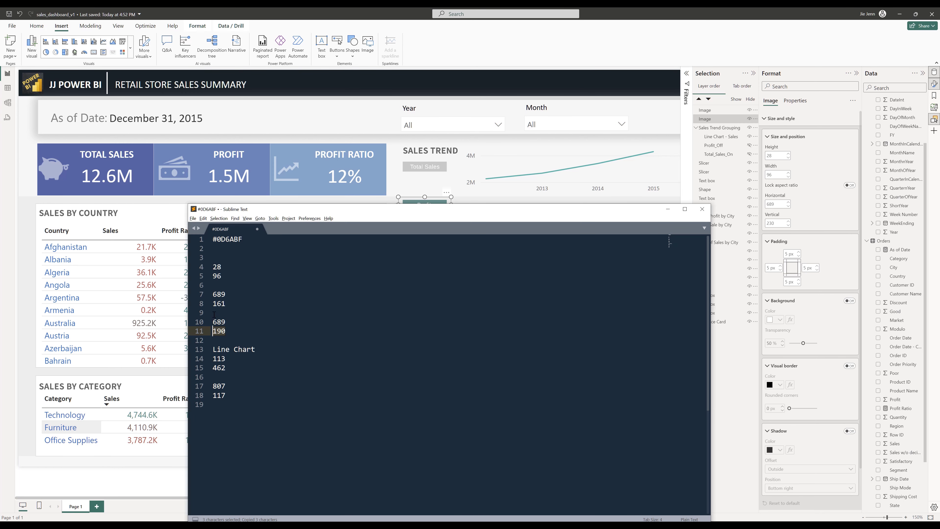
double_click(768, 224)
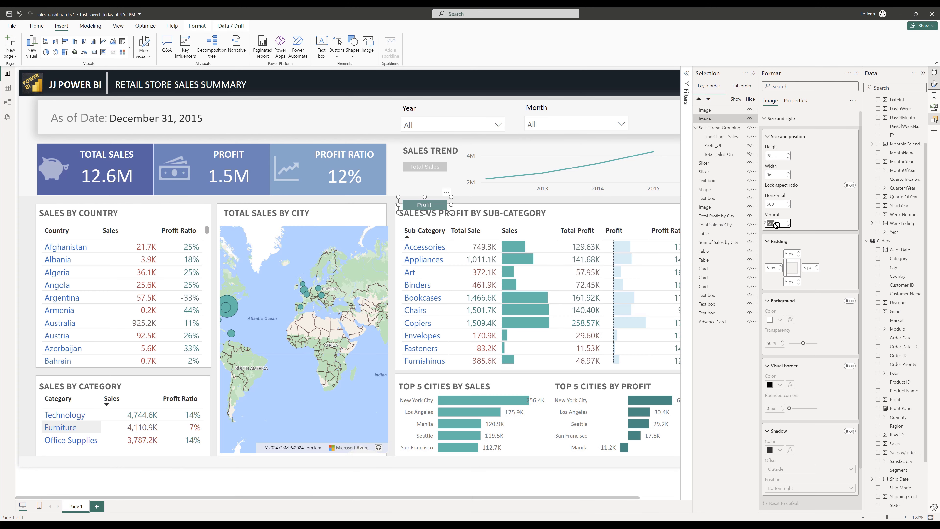
key("ctrl+v")
- Rename the two image layers Profit_On and Total_Sales_Off in the Selection pane
double_click(704, 119)
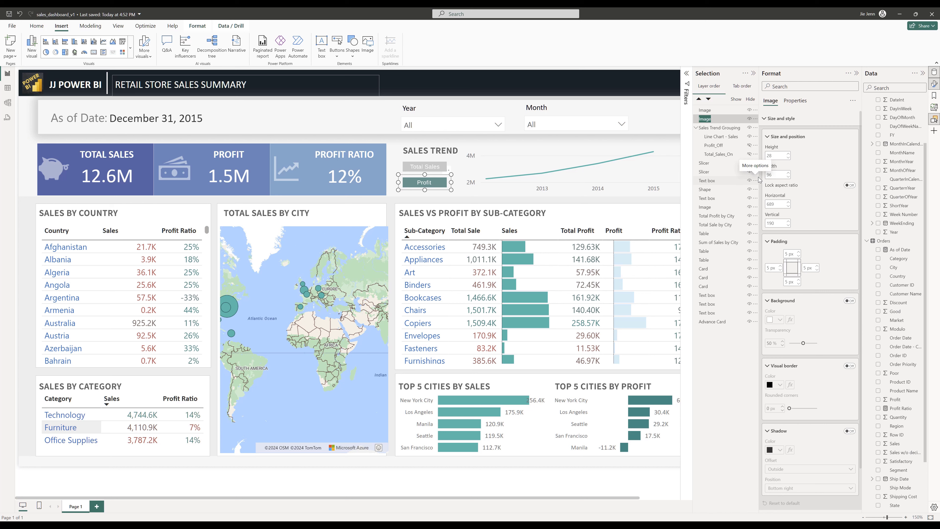
type("Proft")
double_click(710, 111)
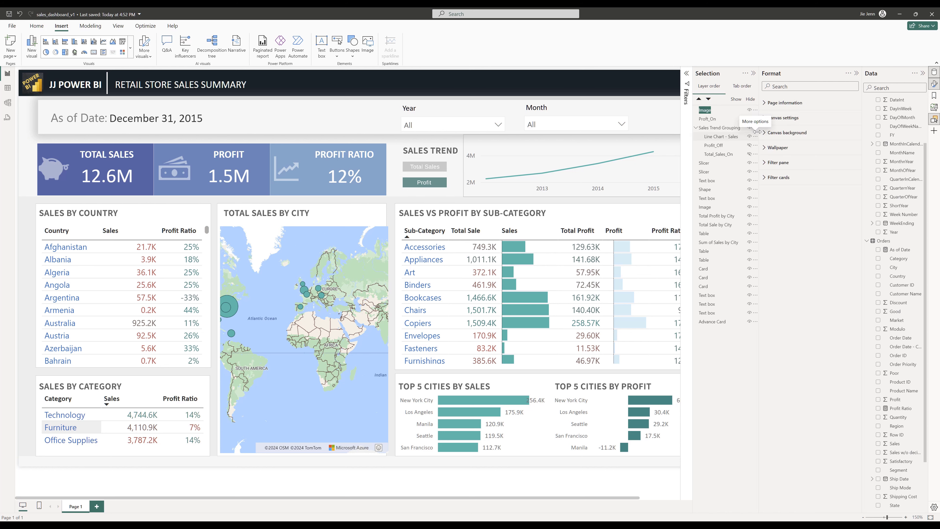
type("Total_Sales_Off")
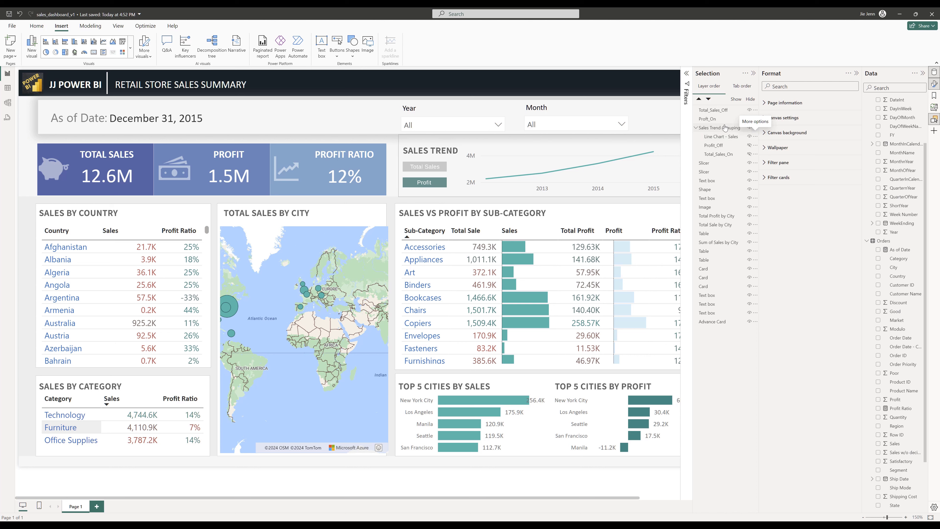
- Move the Profit_On image into the Sales Trend Grouping
left_click(713, 120)
left_click(714, 121)
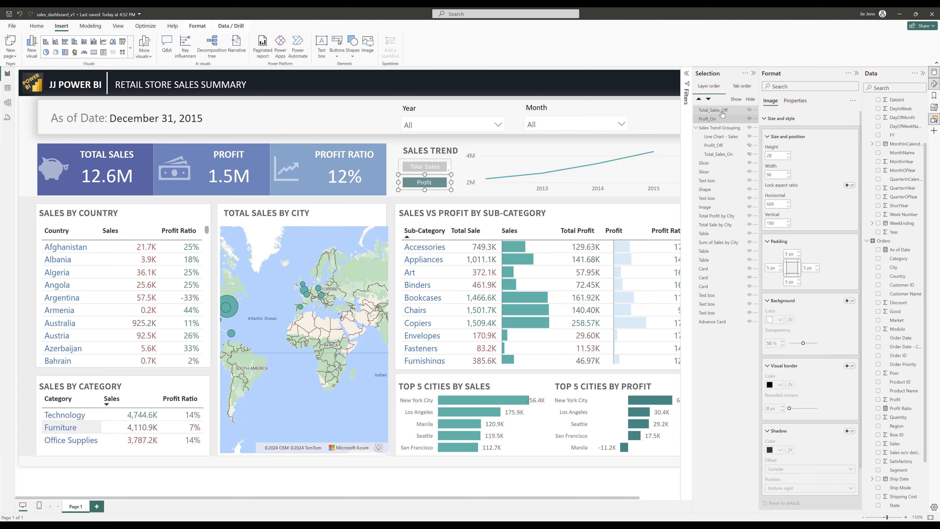
left_click(712, 111, "ctrl")
left_click_drag(709, 116, 732, 138)
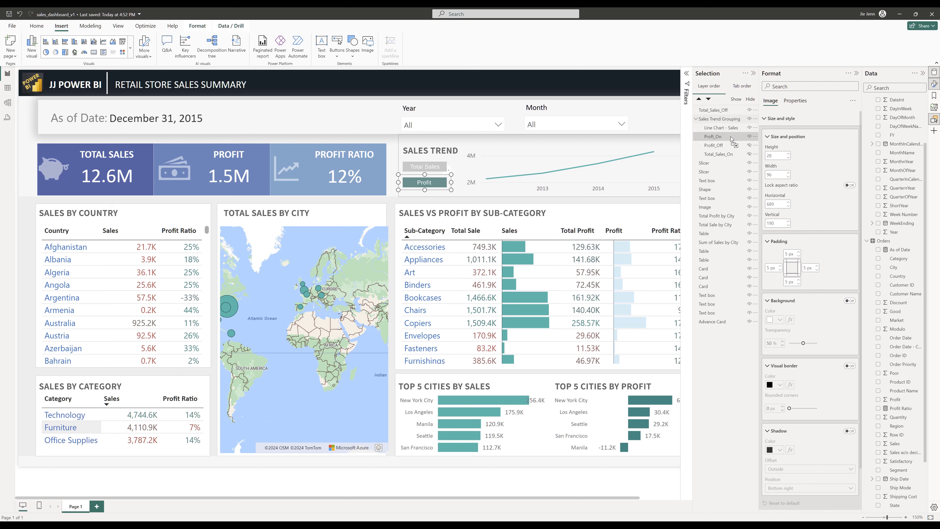
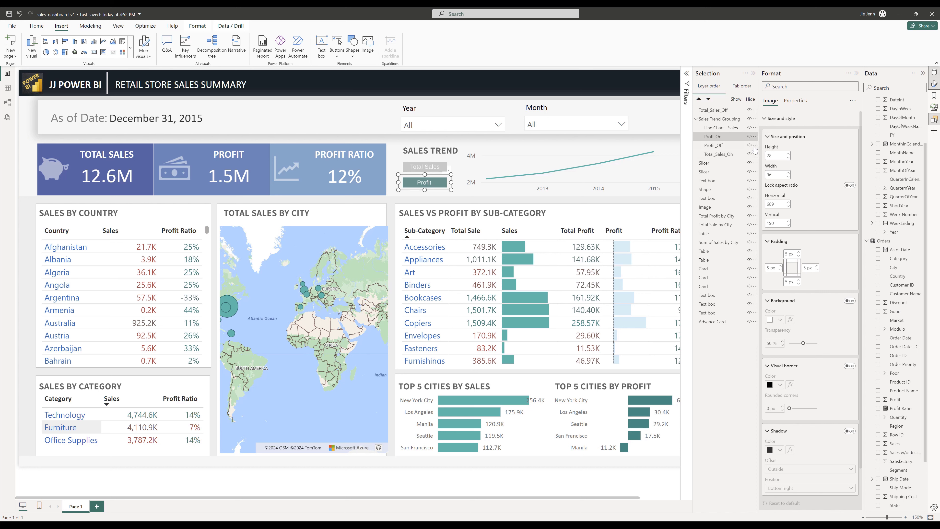
- Move Total_Sales_Off into the Sales Trend Grouping and hide the Profit_On and Total_Sales_Off images
left_click(749, 136)
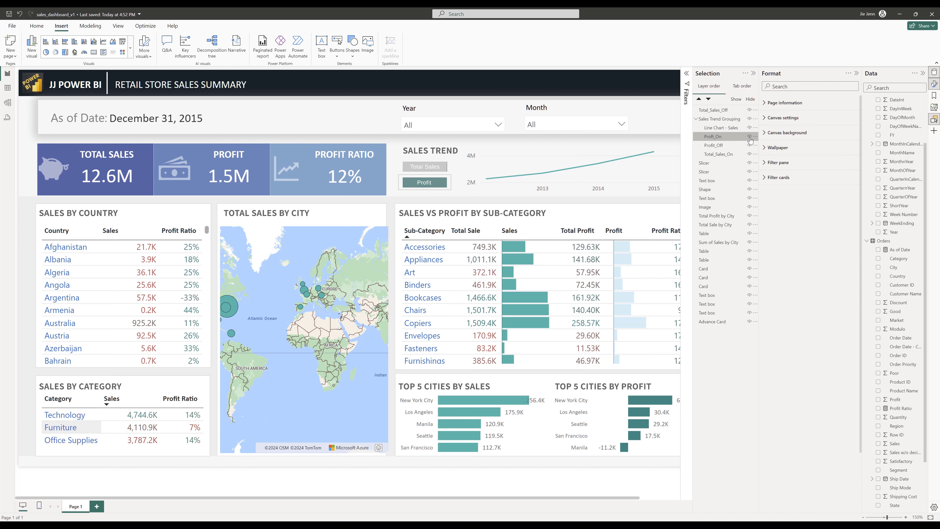
left_click_drag(718, 110, 728, 135)
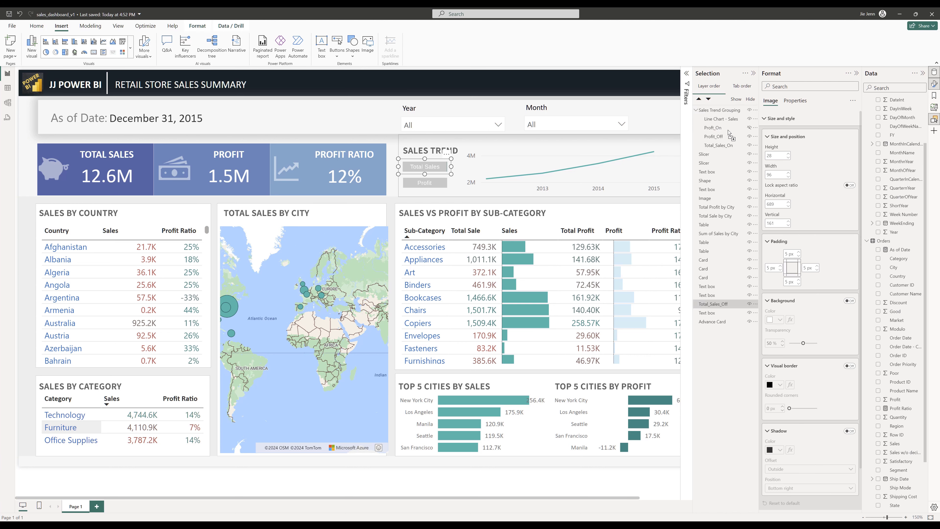
left_click(748, 129)
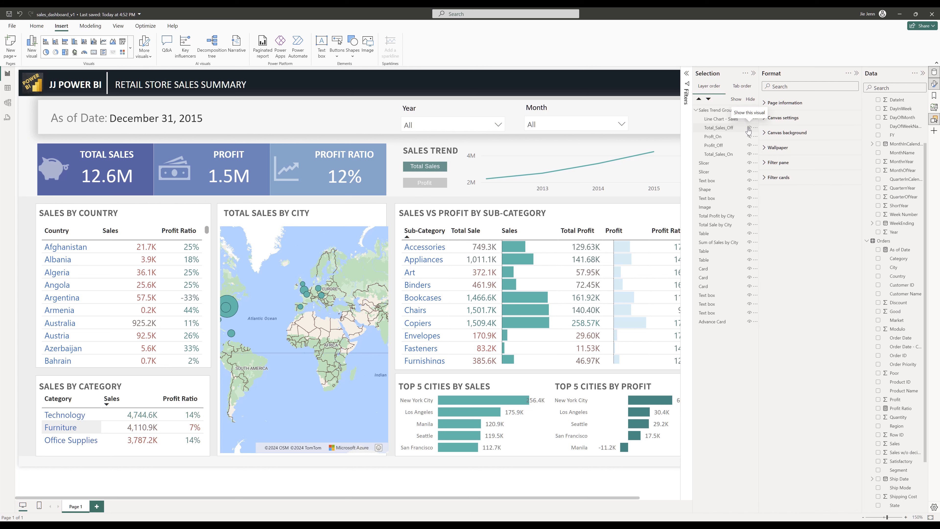
- Paste a copy of the sales line chart over the original chart and move it into the Sales Trend Grouping
left_click(465, 146)
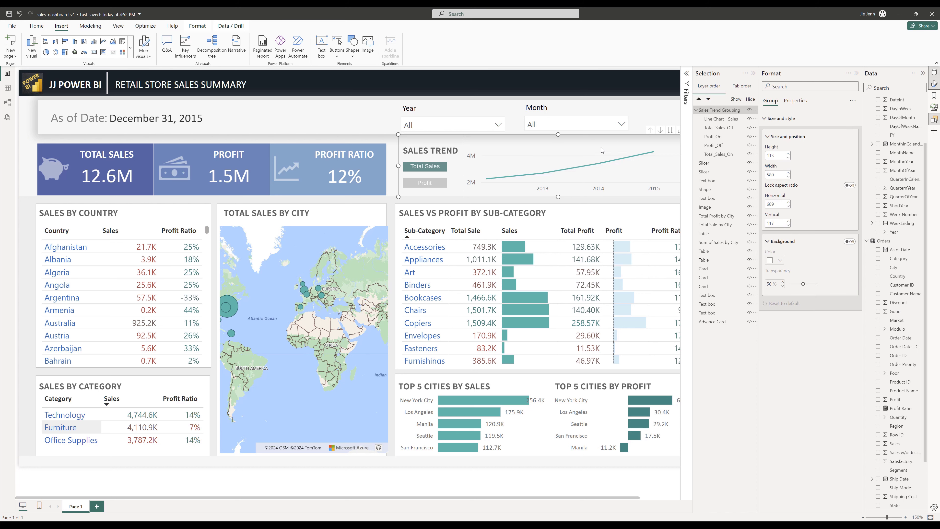
left_click(465, 142)
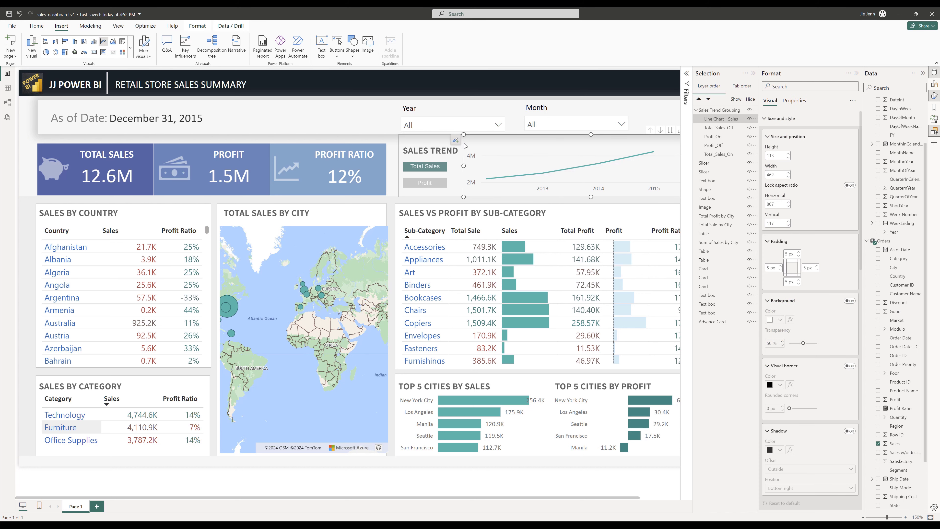
key("ctrl+v")
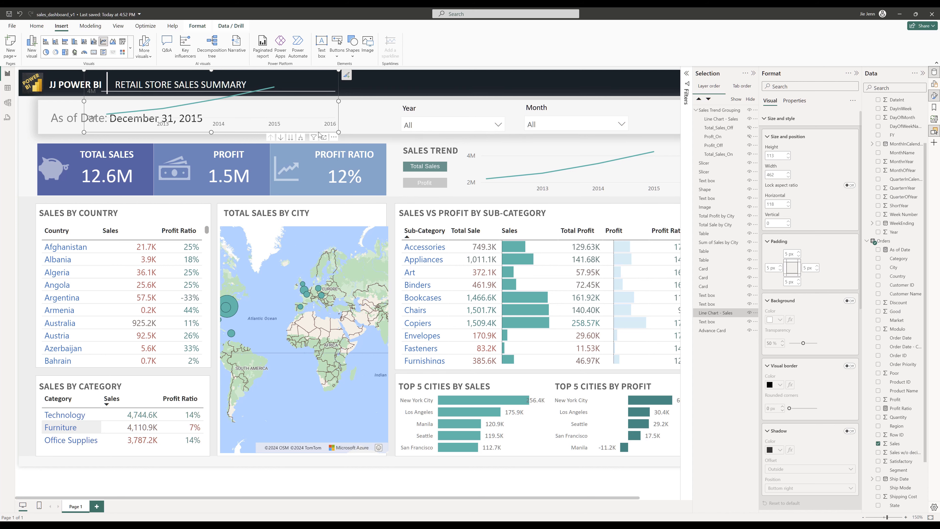
left_click_drag(327, 131, 651, 193)
left_click_drag(715, 313, 729, 131)
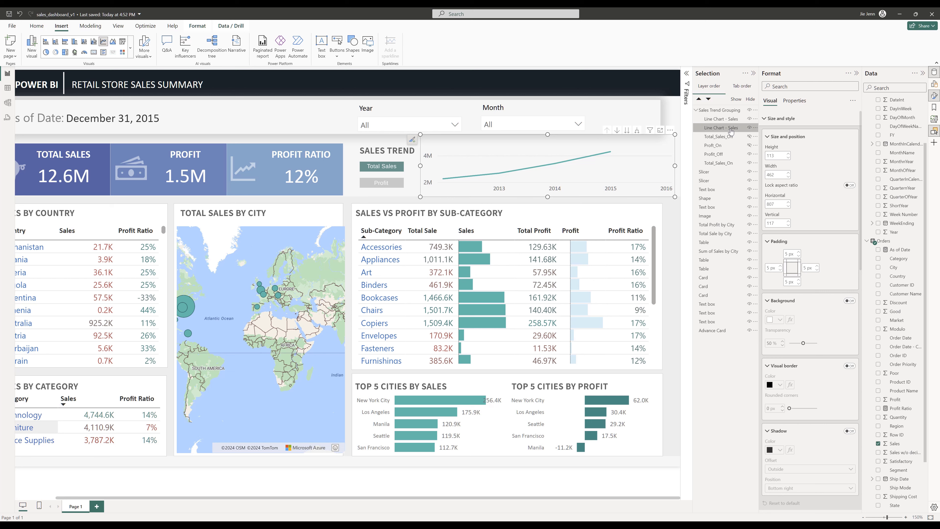
- Rename the copied chart layer Line Chart - Profit
double_click(731, 129)
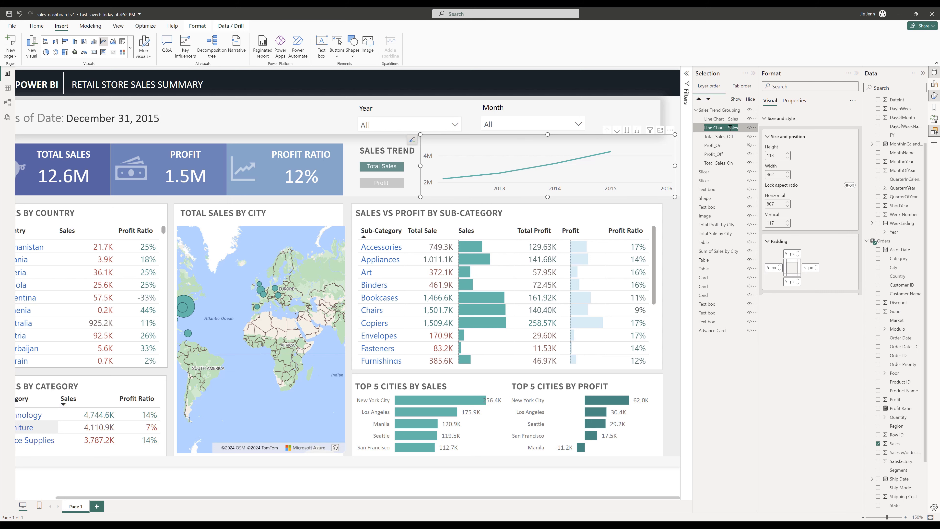
left_click(728, 127)
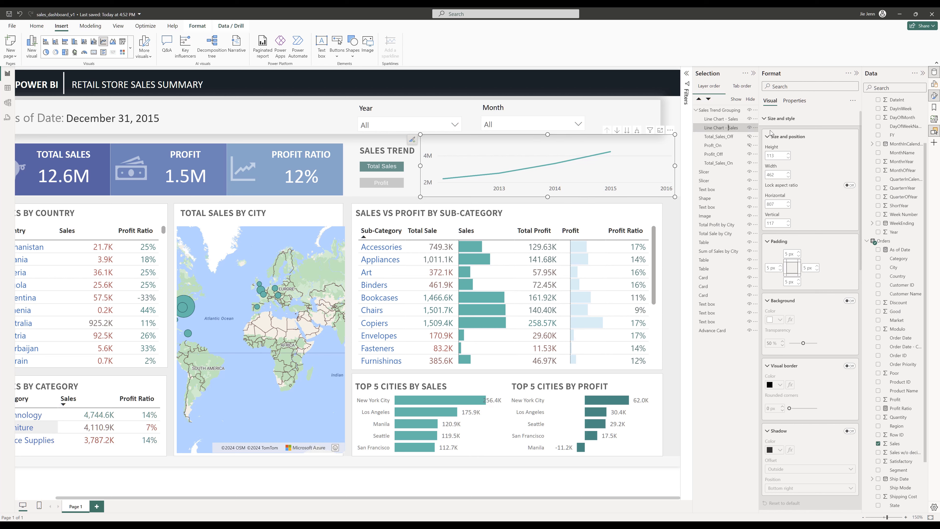
key("BackSpace")
key("BackSpace")
key("BackSpace")
key("BackSpace")
key("BackSpace")
type("Profit")
key("Return")
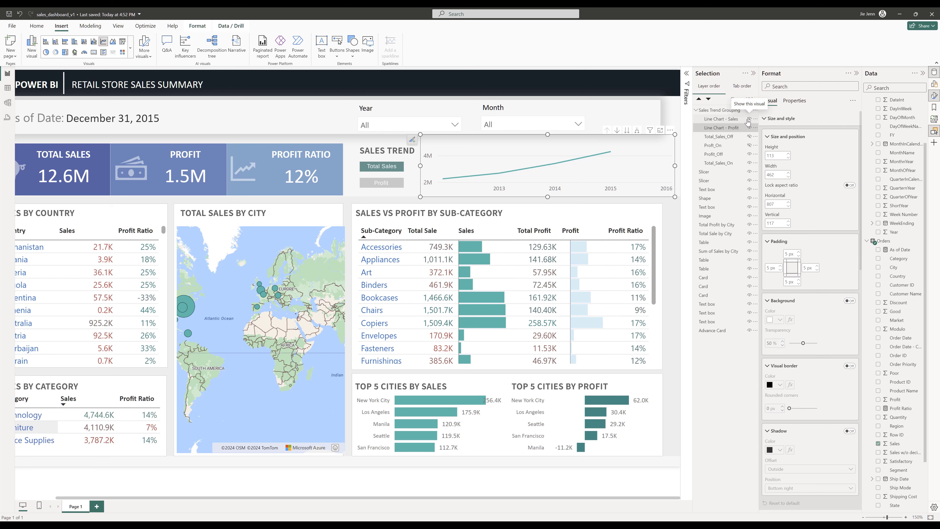
- Replace Sum of Sales on the copied chart's Y-axis with the Profit field from Orders
left_click(721, 130)
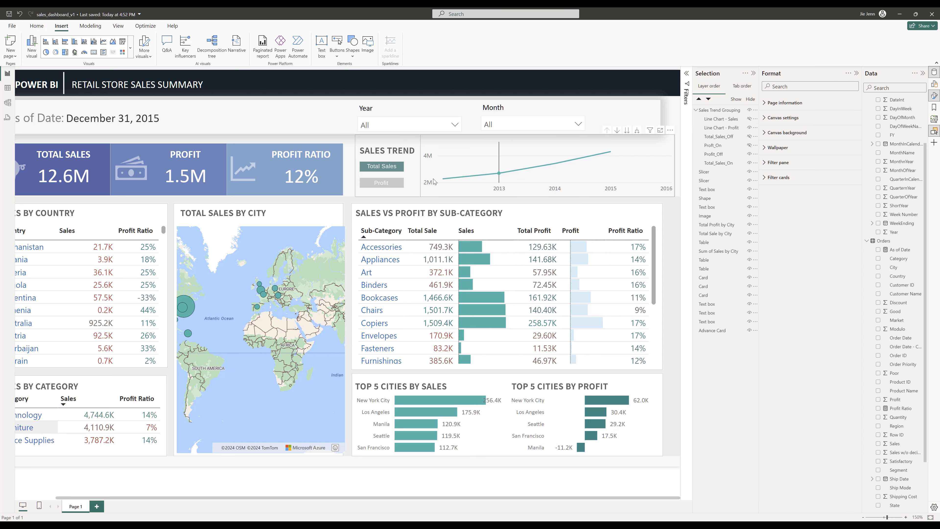
left_click(720, 110)
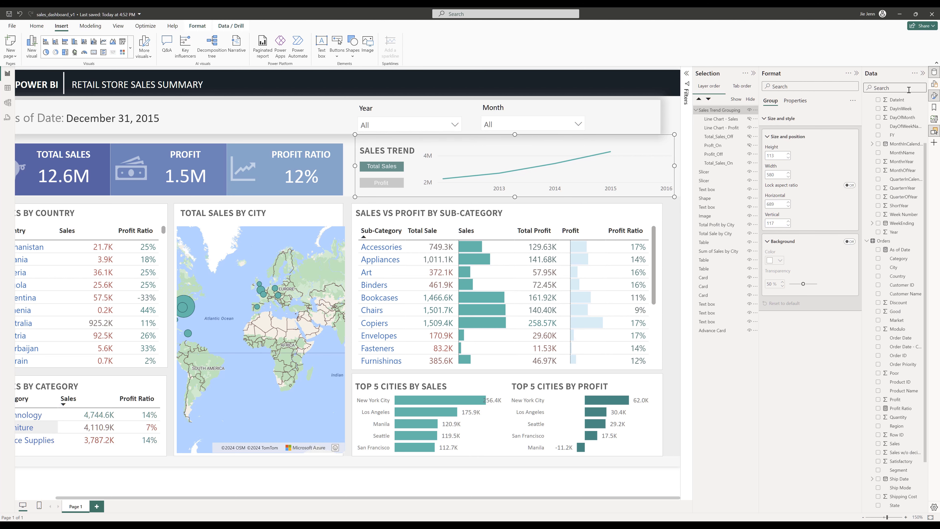
left_click(934, 84)
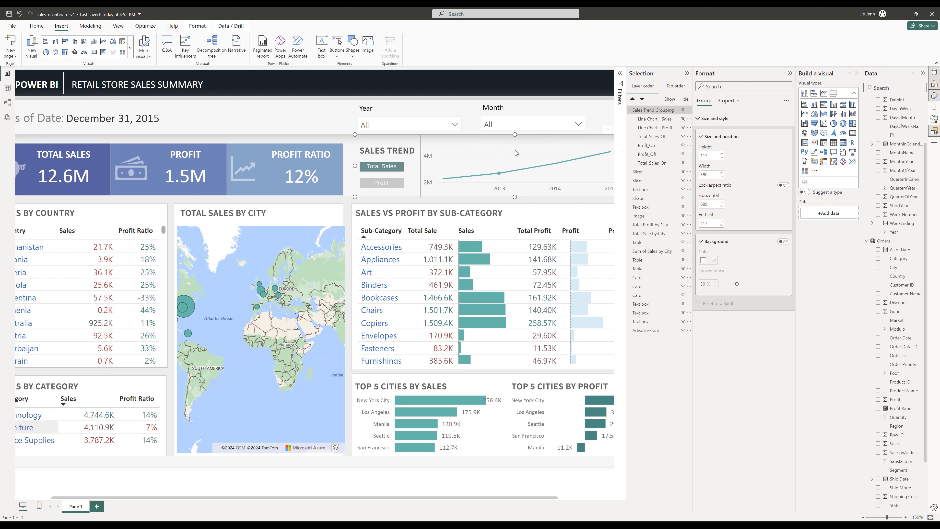
left_click(455, 159)
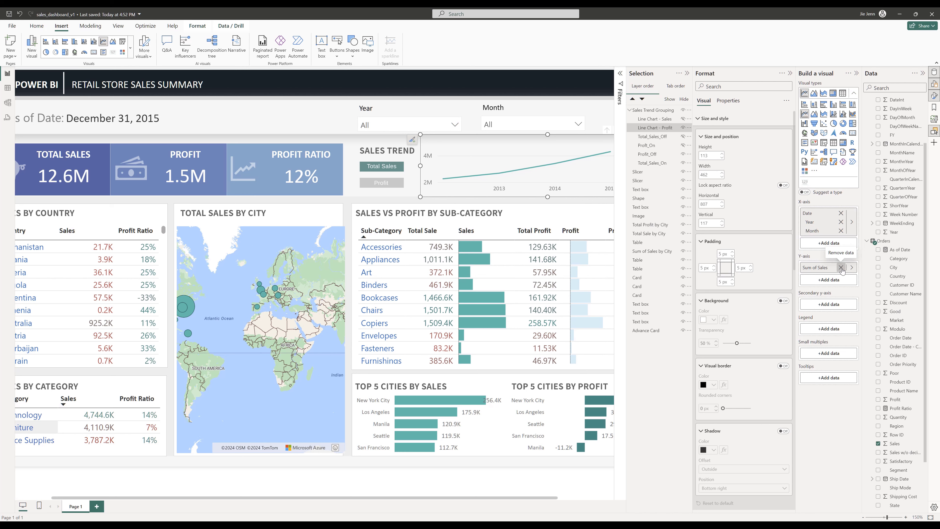
left_click(842, 267)
left_click(841, 268)
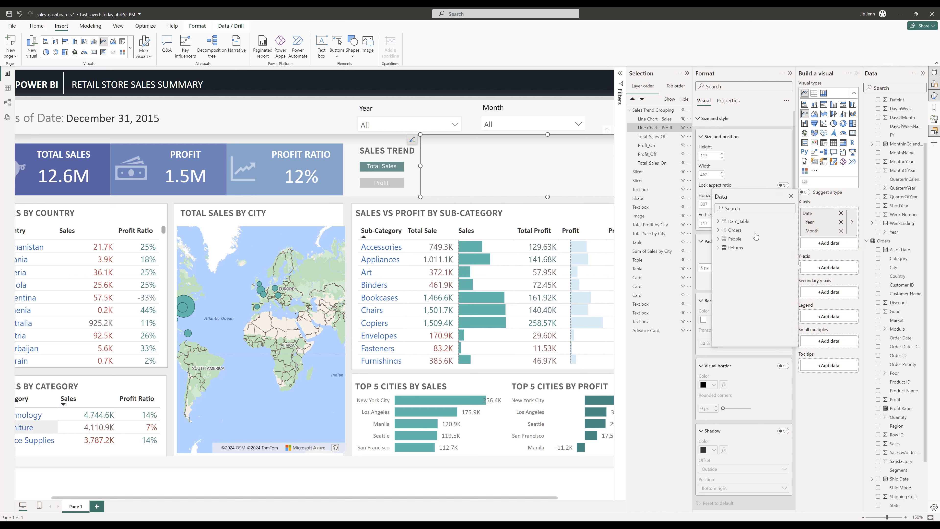
left_click(719, 230)
scroll(762, 298, "down", 2)
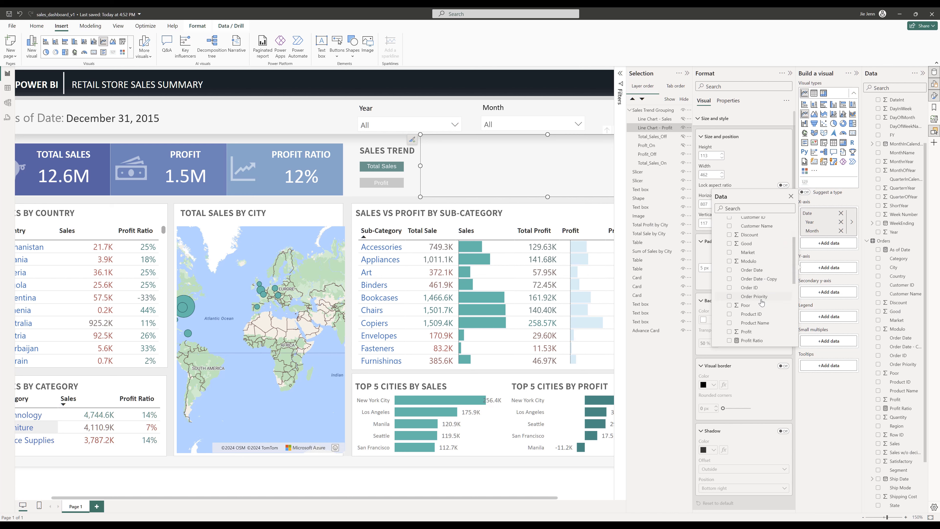
left_click(729, 332)
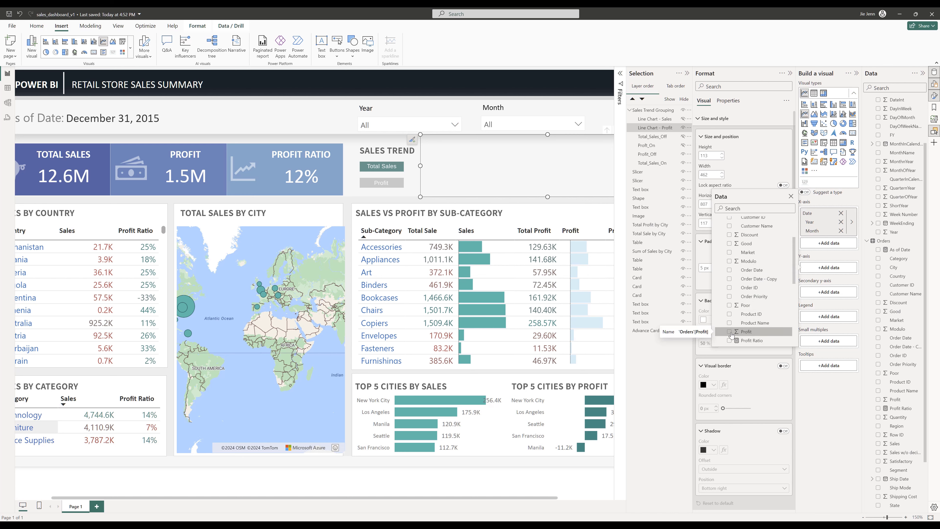
- Close the Format, Build visual, Data and Filters panes, keeping only the Selection pane open
left_click(857, 74)
left_click(857, 74)
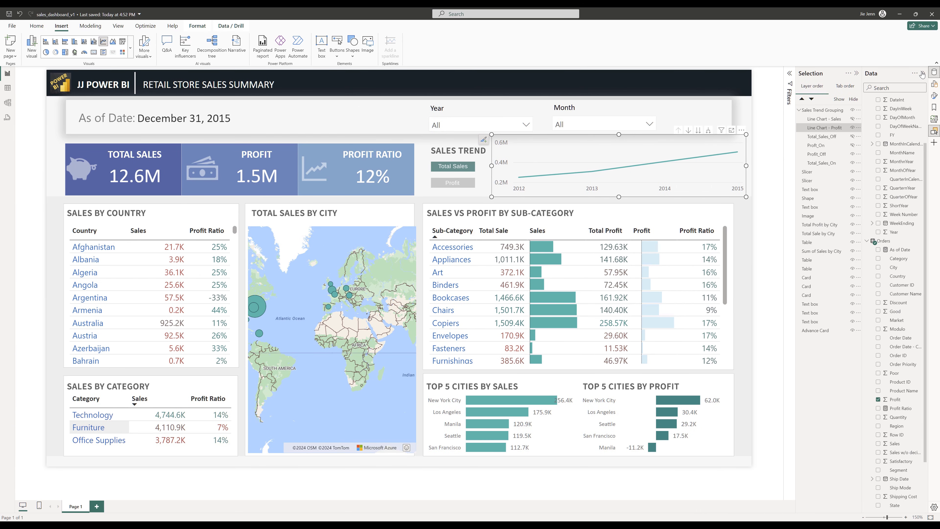
left_click(923, 75)
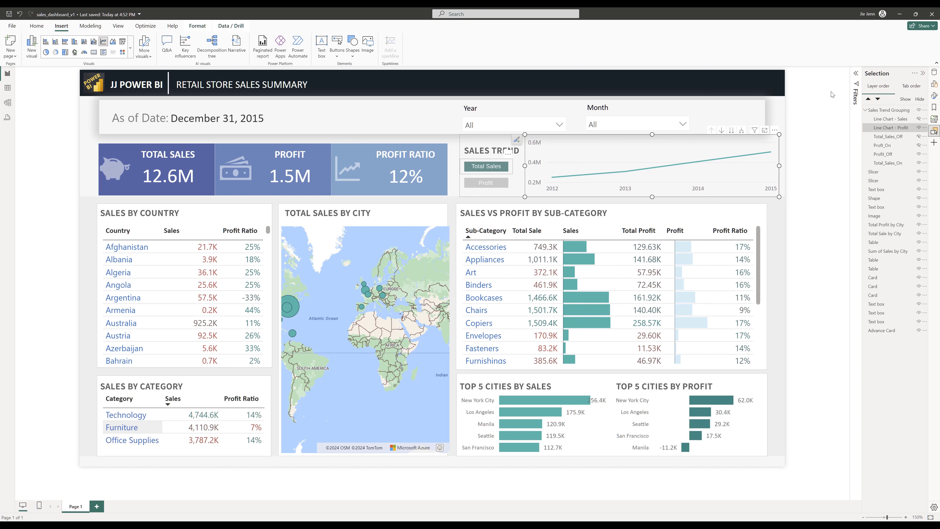
left_click(855, 74)
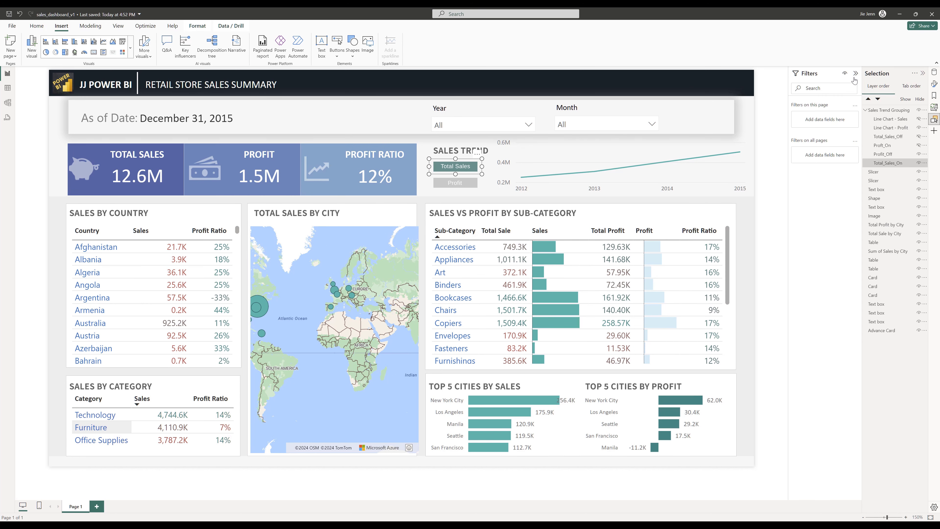
left_click(934, 119)
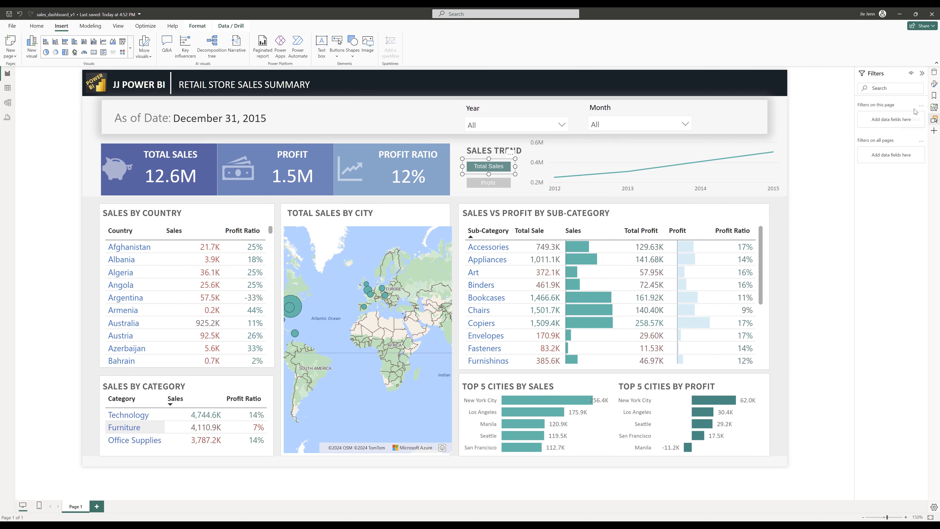
left_click(922, 73)
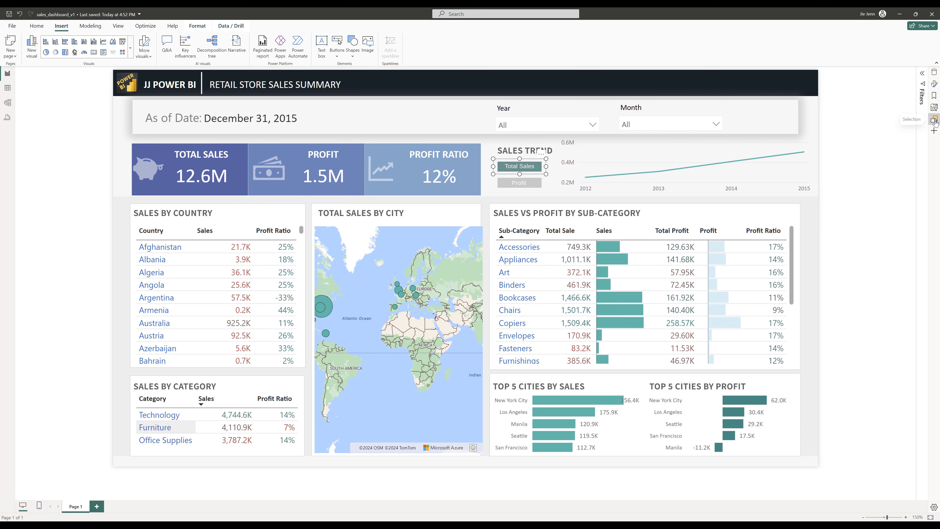
left_click(935, 120)
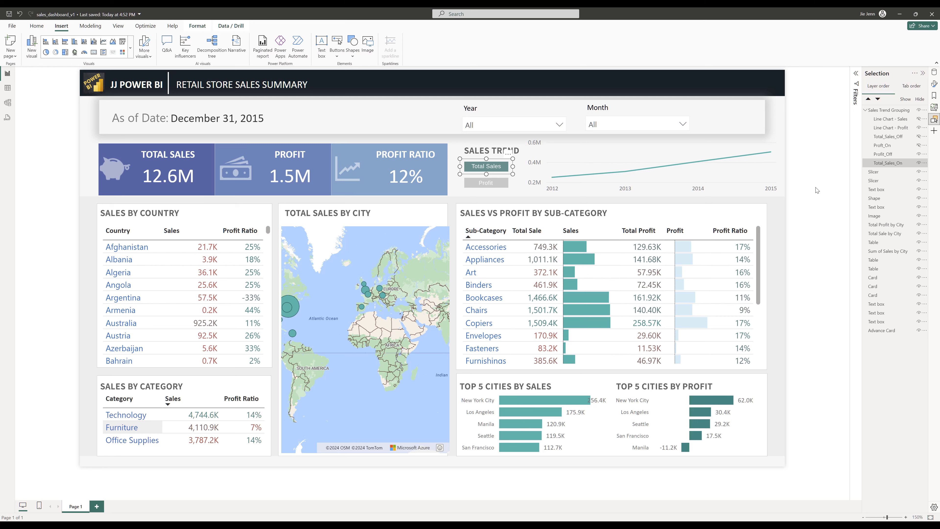
mouse_move(753, 158)
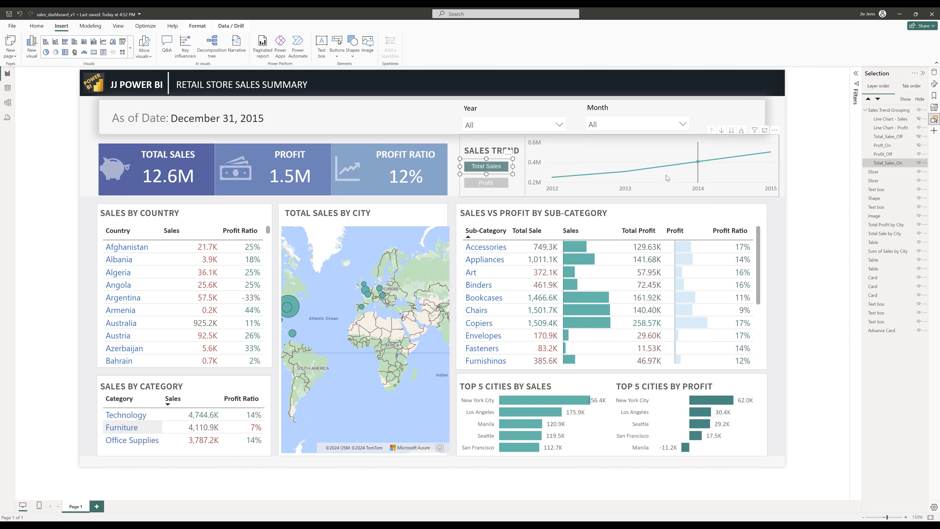
- Open the Bookmarks pane and add two new bookmarks
left_click(934, 96)
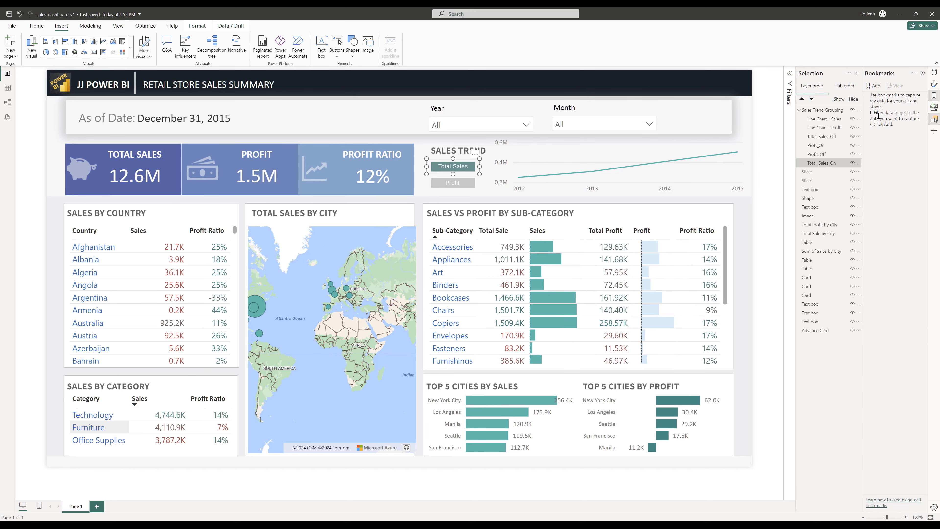
left_click(874, 85)
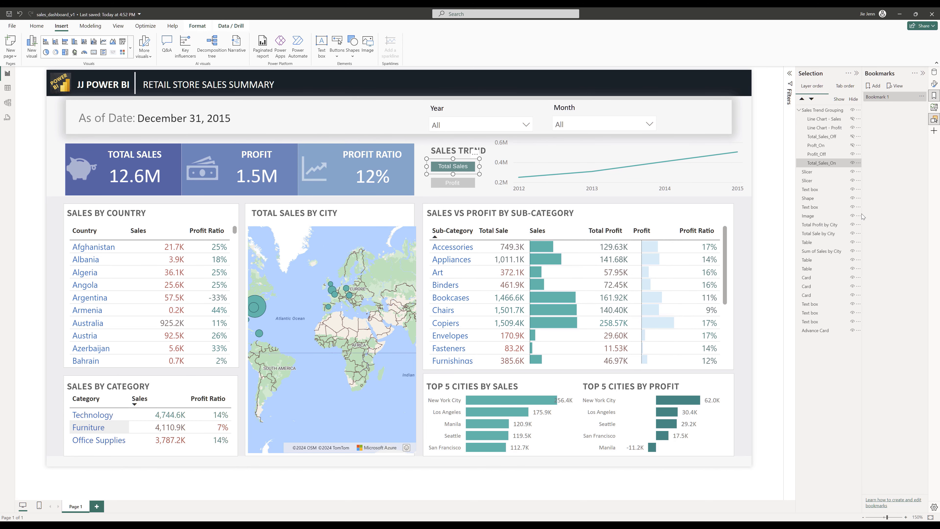
left_click(873, 86)
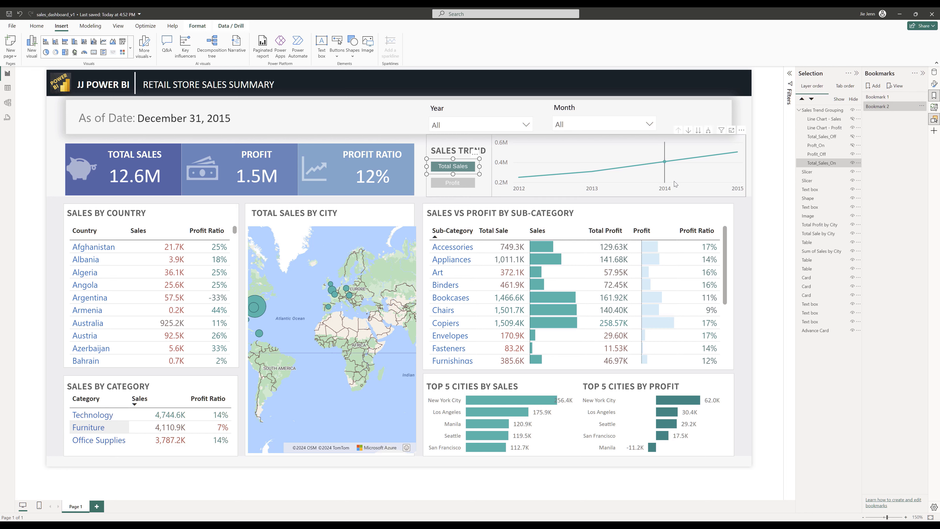
- Hide Line Chart - Profit and show Line Chart - Sales in the Selection pane
left_click(682, 194)
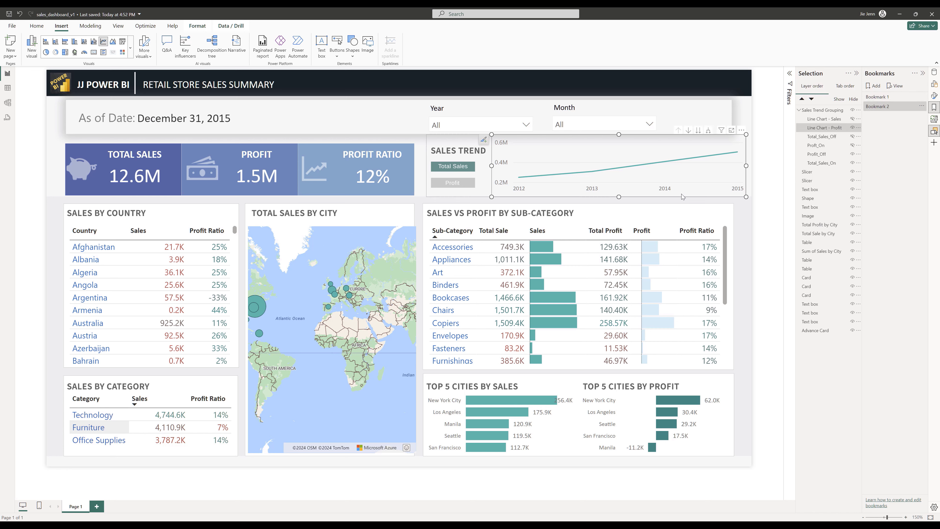
left_click(852, 127)
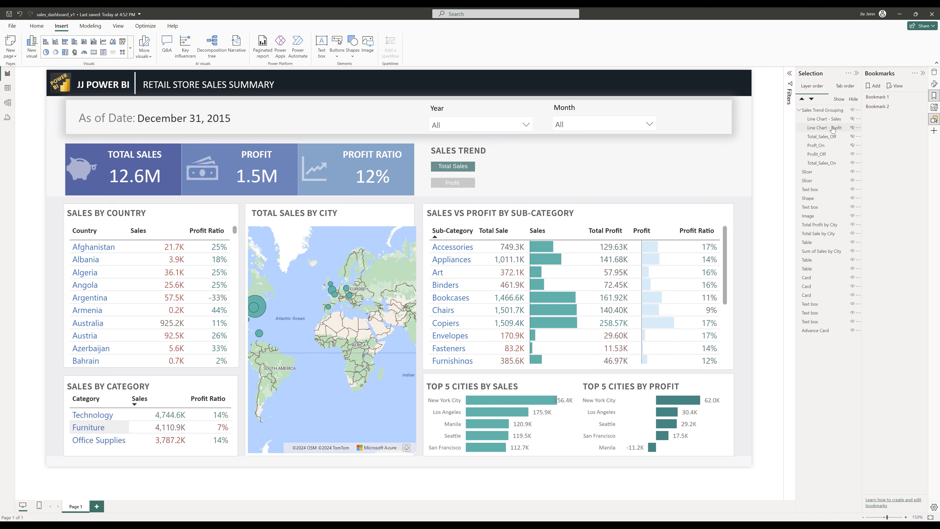
left_click(853, 120)
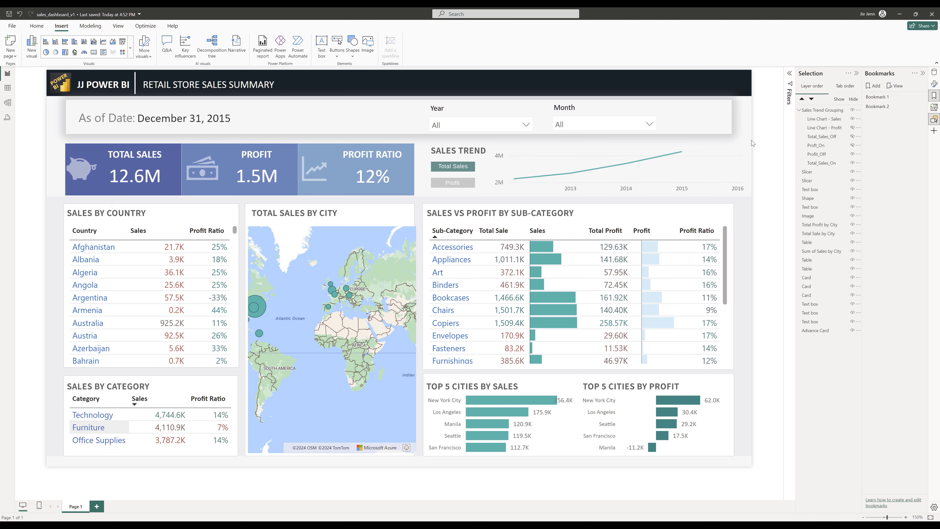
- Rename Bookmark 1 as bm-TotalSales
double_click(882, 97)
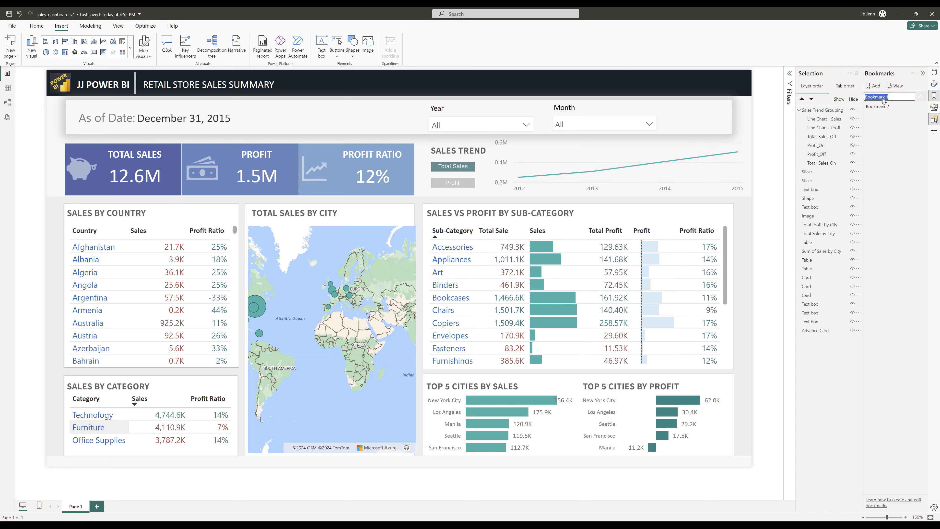
type("bm-TotalSales")
key("Return")
- Turn off the Data option for the bm-TotalSales bookmark
left_click(921, 96)
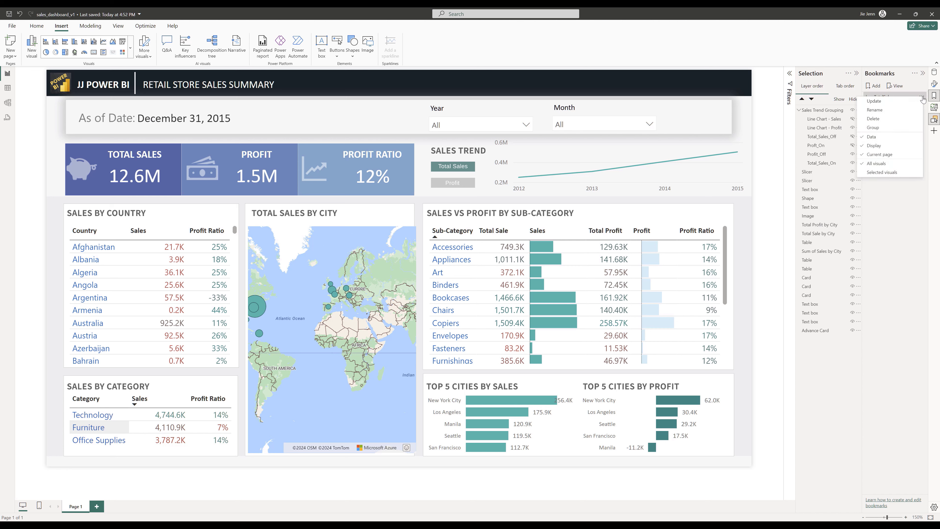
left_click(880, 141)
left_click(920, 97)
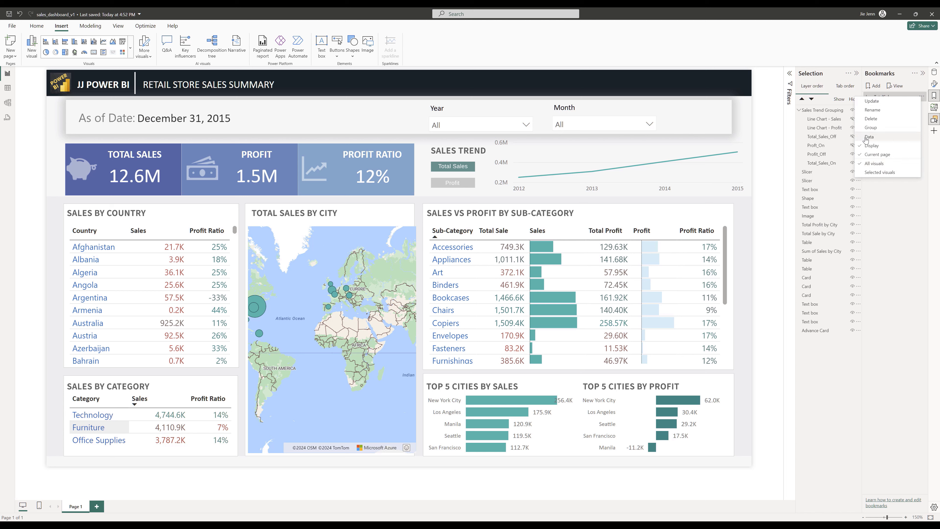
left_click(884, 194)
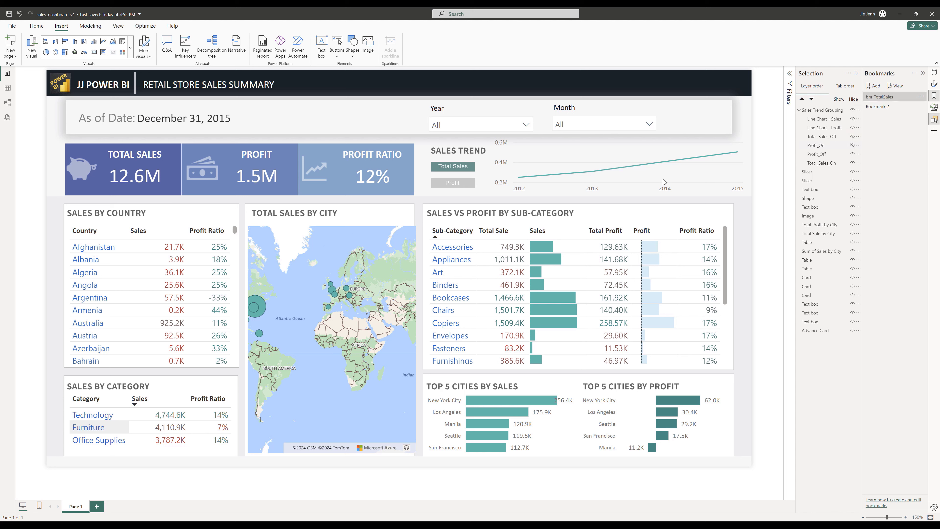
- Update the bm-TotalSales bookmark with the Sales Trend Grouping selected
left_click(829, 111)
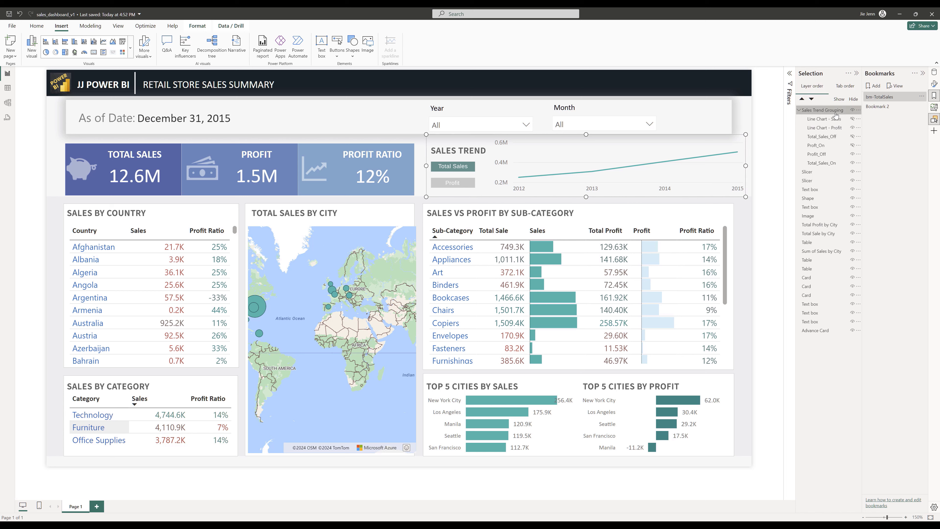
left_click(922, 96)
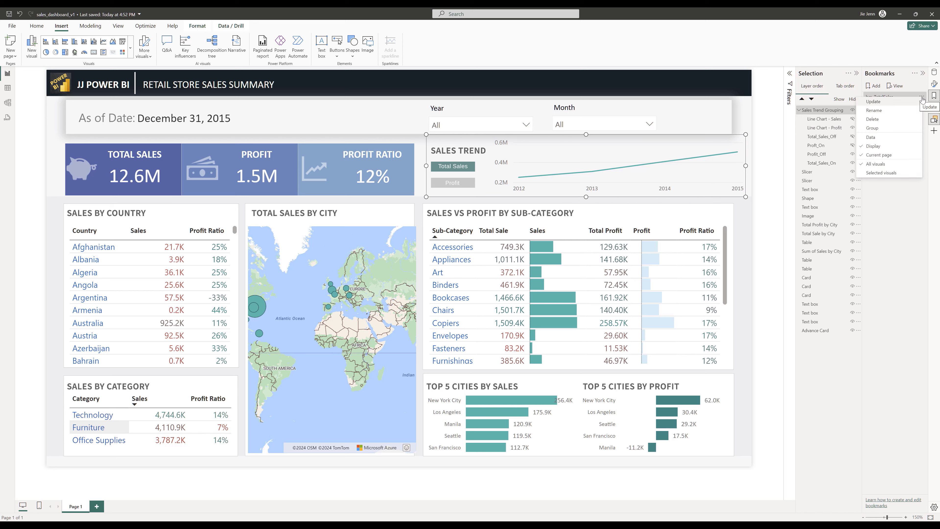
left_click(874, 102)
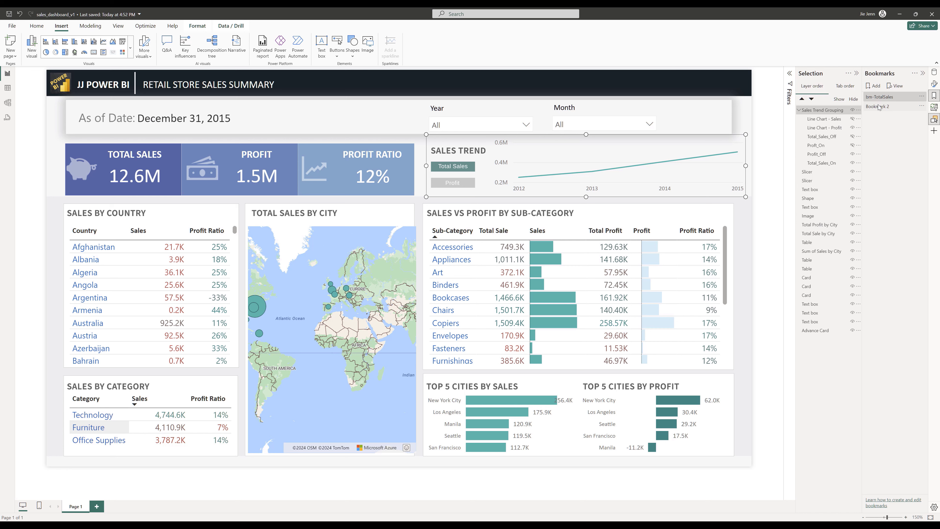
- Rename Bookmark 2 as bm-TotalProfit
double_click(879, 107)
type("bm-Total")
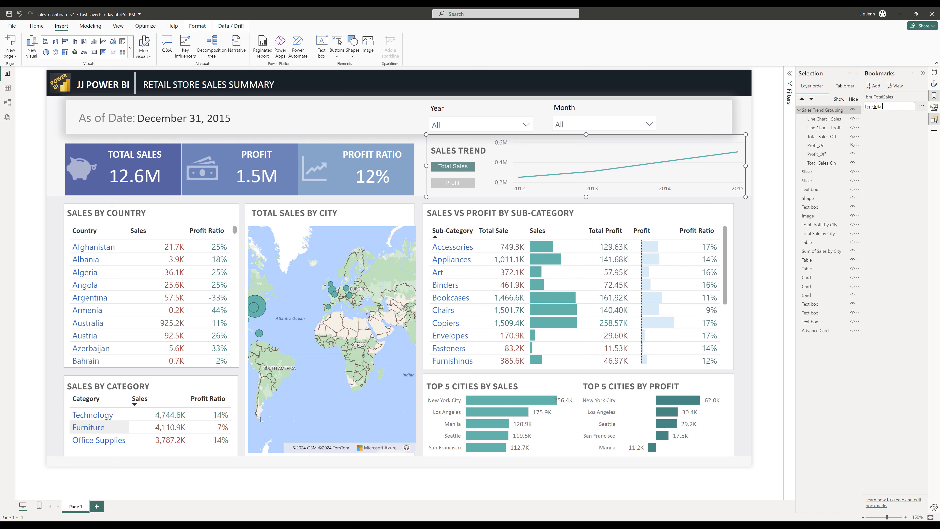
key("BackSpace")
key("BackSpace")
key("BackSpace")
key("BackSpace")
key("Return")
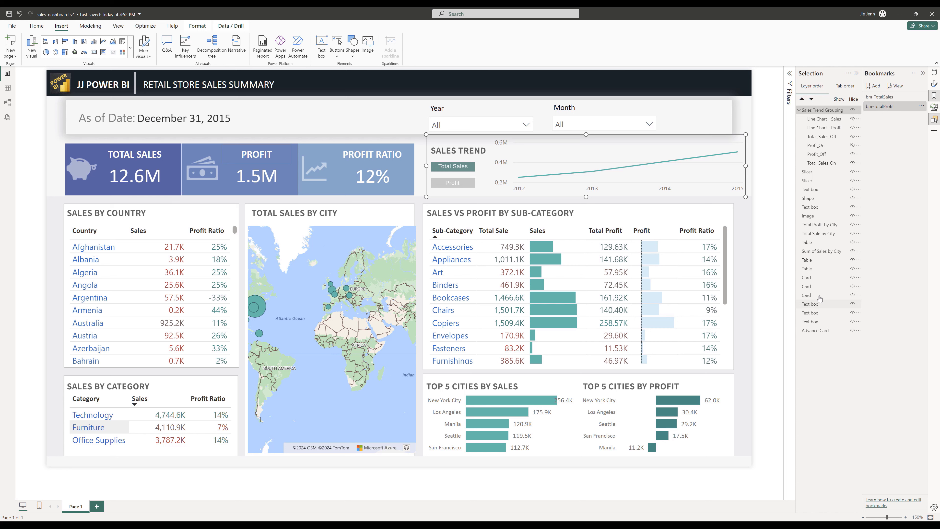
- Turn off the Data option for the bm-TotalProfit bookmark
left_click(922, 106)
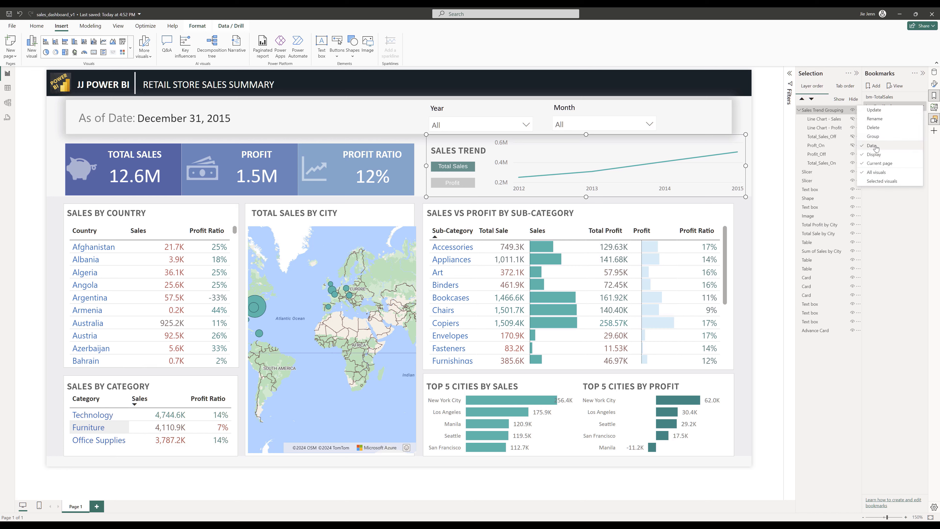
left_click(922, 107)
left_click(923, 107)
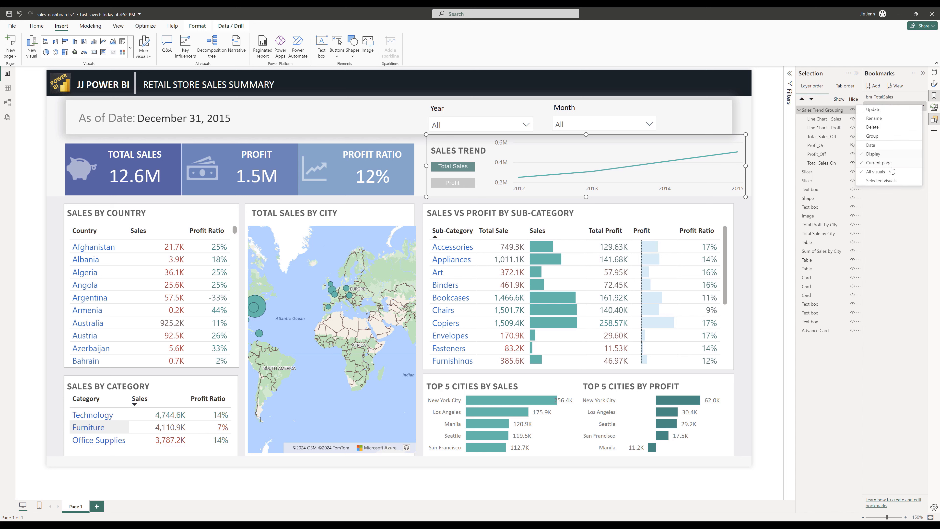
left_click(888, 228)
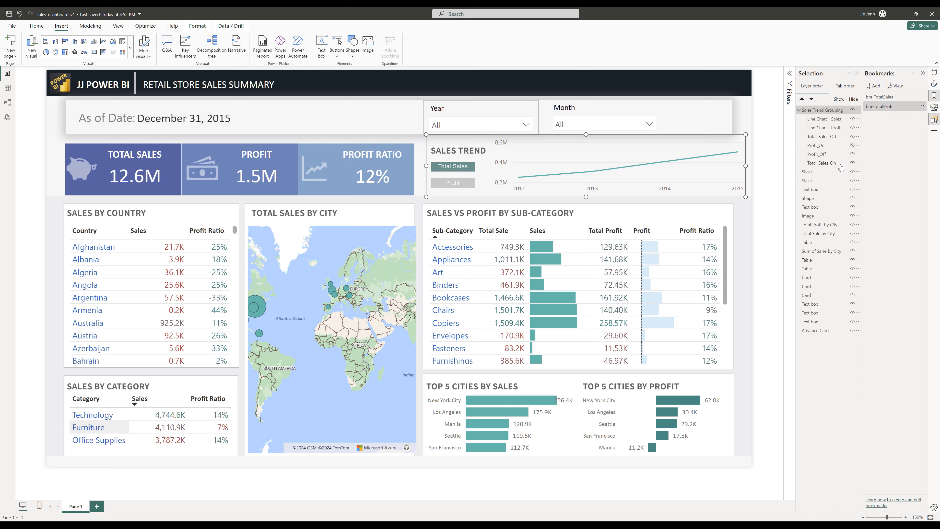
- Show Profit_On and Line Chart - Profit, and hide Line Chart - Sales, Profit_Off and Total_Sales_On in the Selection pane
left_click(853, 149)
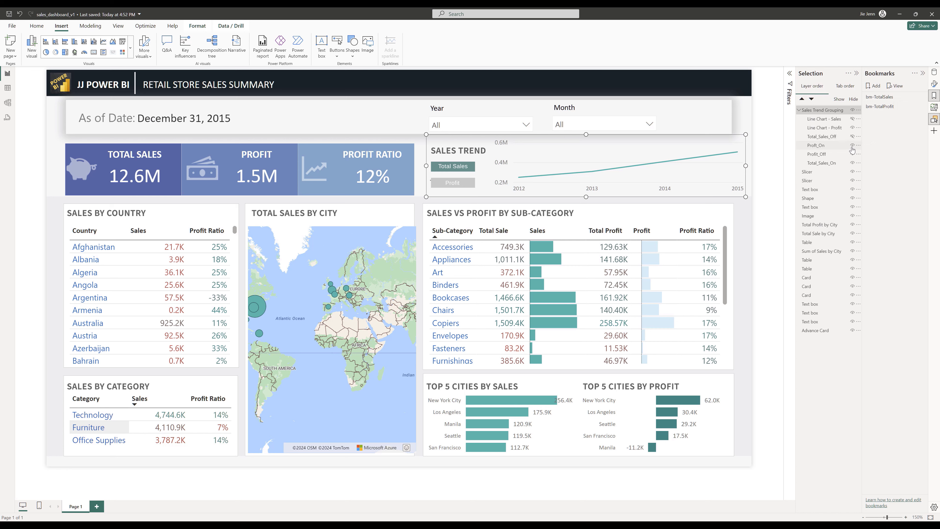
left_click(853, 119)
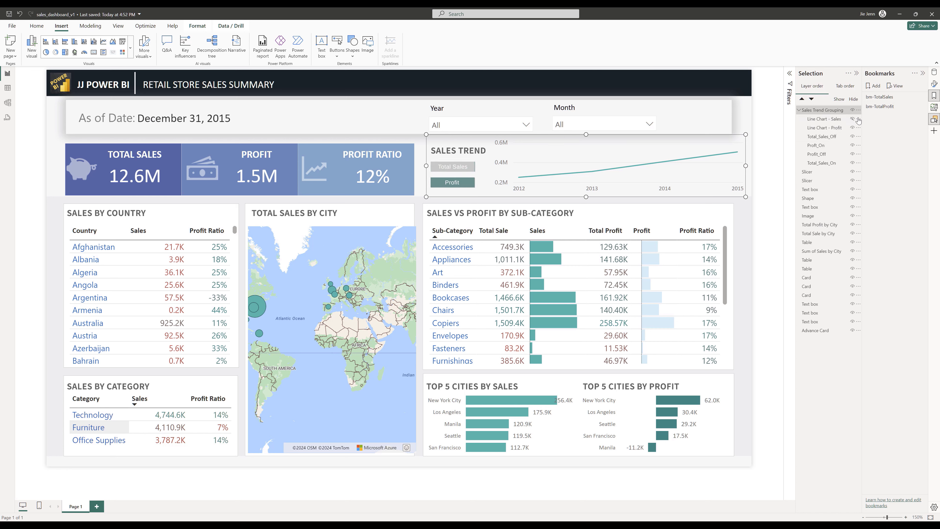
left_click(852, 127)
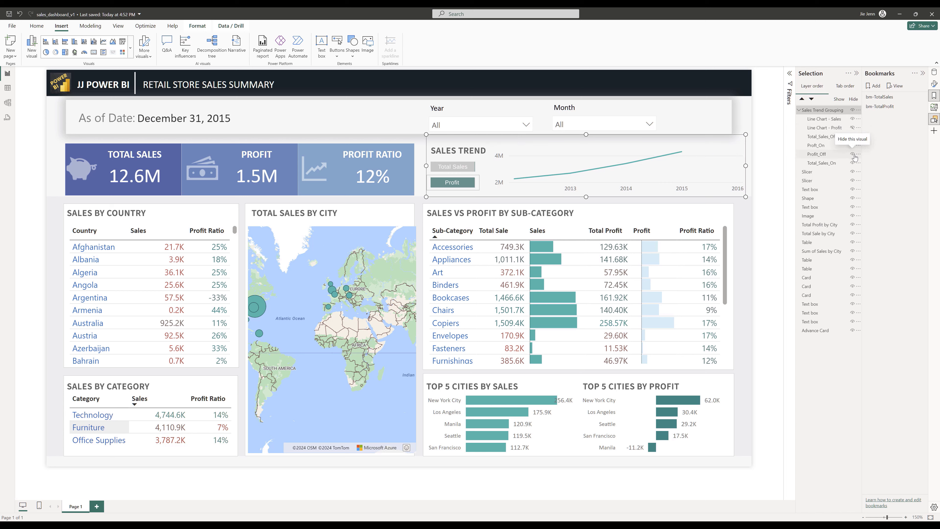
left_click(852, 154)
left_click(853, 163)
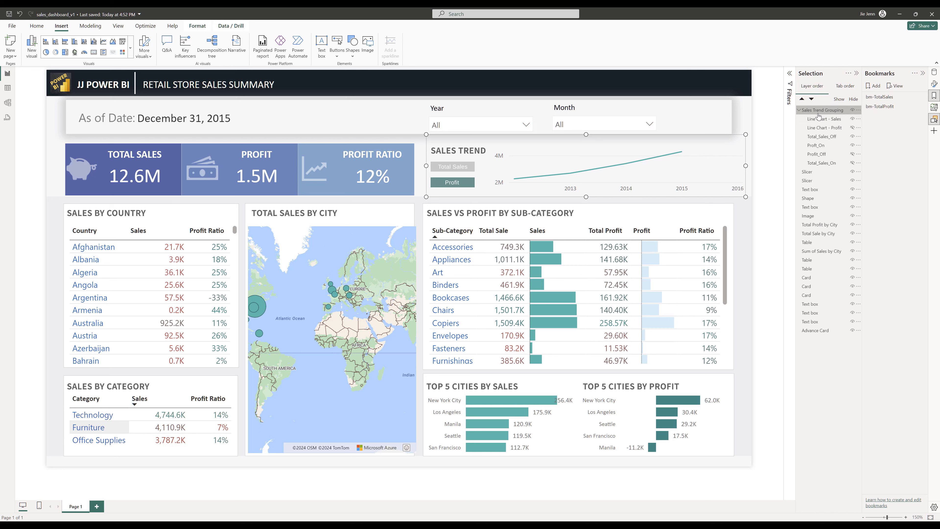
- Update the bm-TotalProfit bookmark with the current visibility
left_click(922, 107)
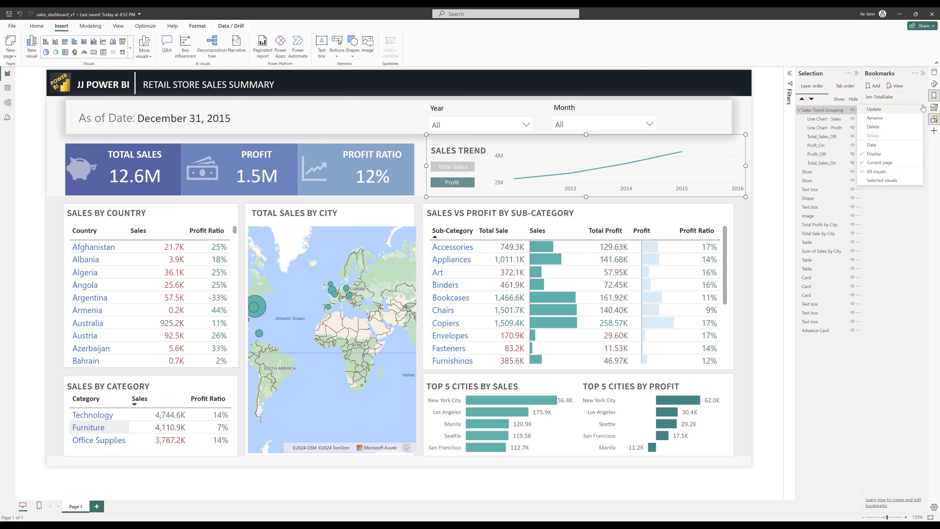
left_click(915, 109)
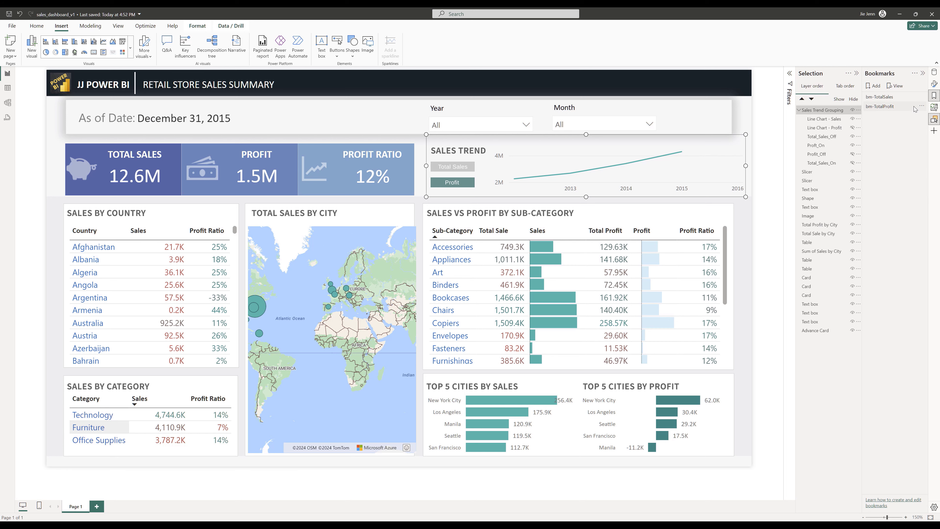
left_click(921, 107)
left_click(884, 113)
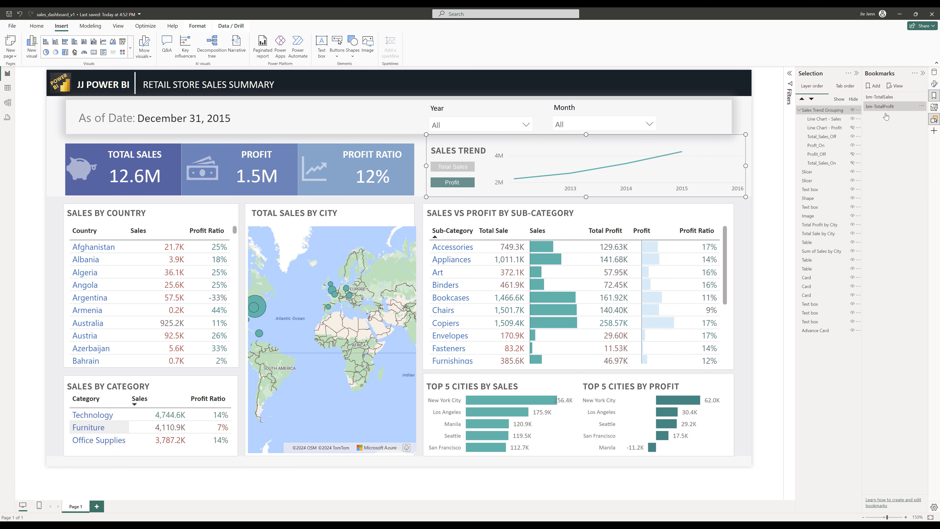
- Switch back and forth between the bm-TotalSales and bm-TotalProfit bookmarks to check the chart toggle
left_click(888, 98)
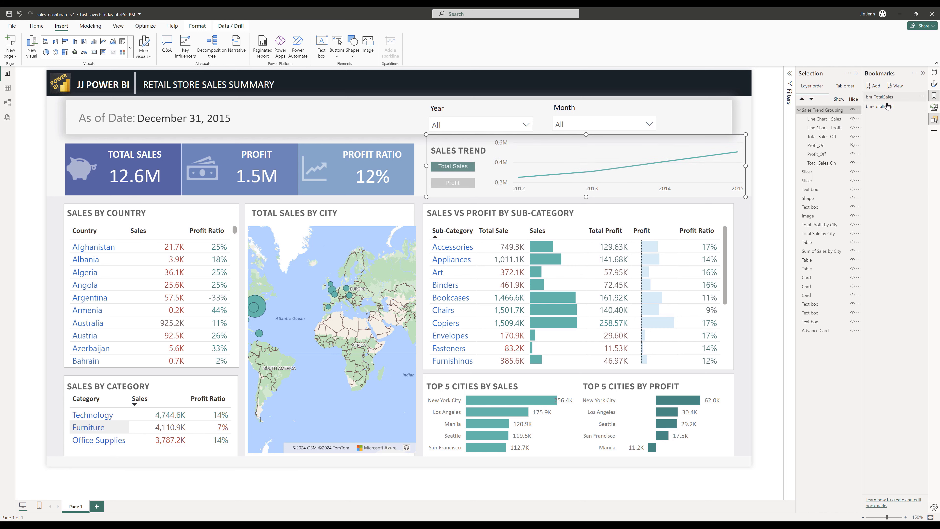
left_click(884, 108)
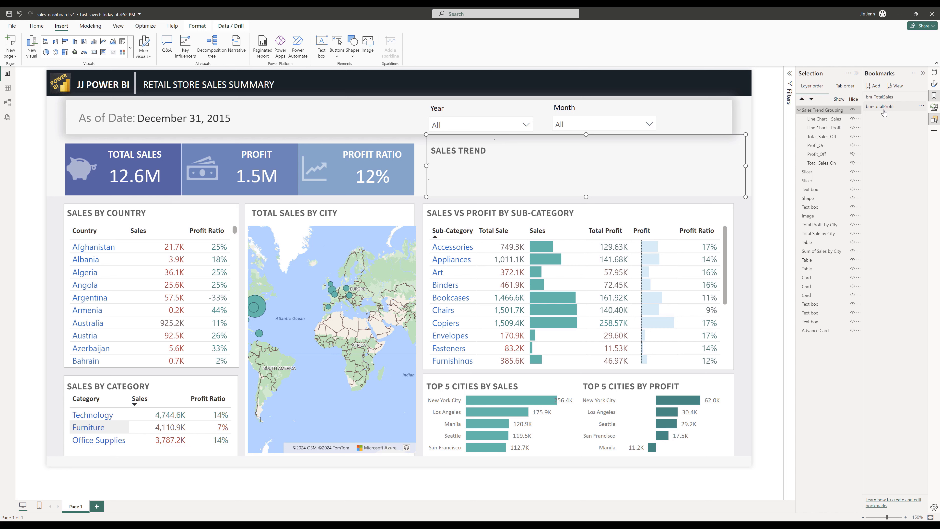
left_click(884, 98)
left_click(886, 108)
left_click(886, 99)
left_click(885, 107)
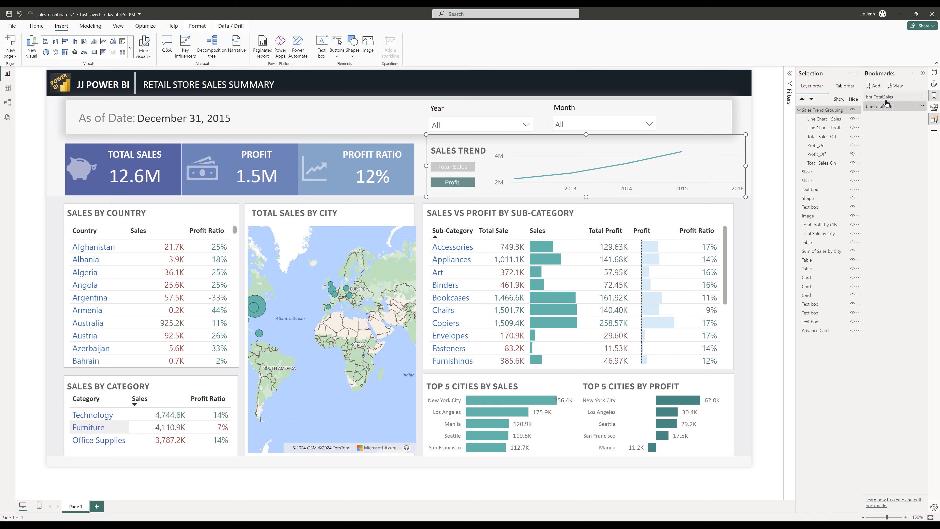
left_click(886, 98)
- Turn on the action for the grey Profit button and set it to the bm-TotalProfit bookmark
left_click(458, 169)
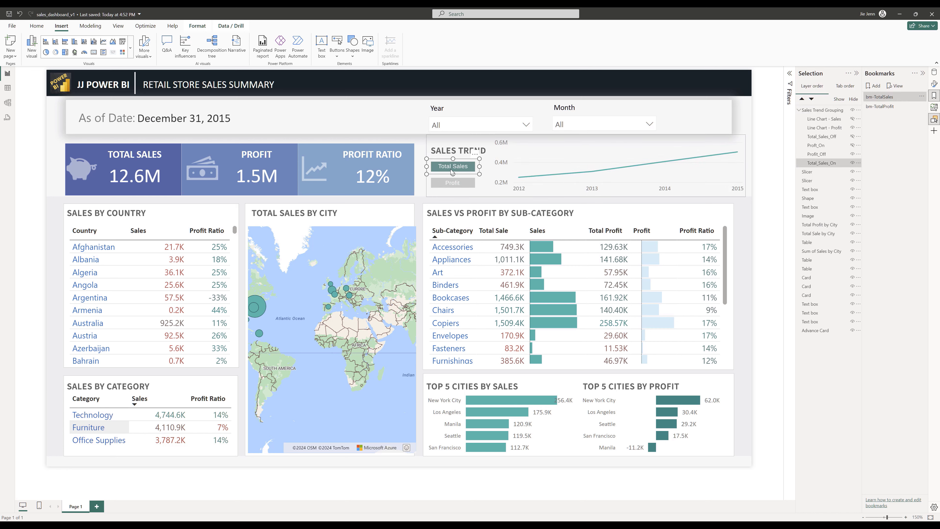
left_click(463, 183)
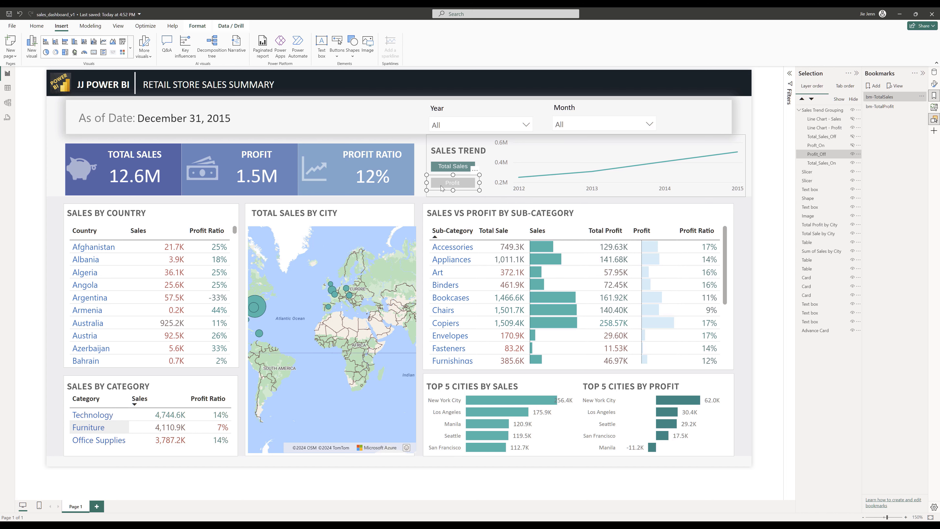
left_click(935, 84)
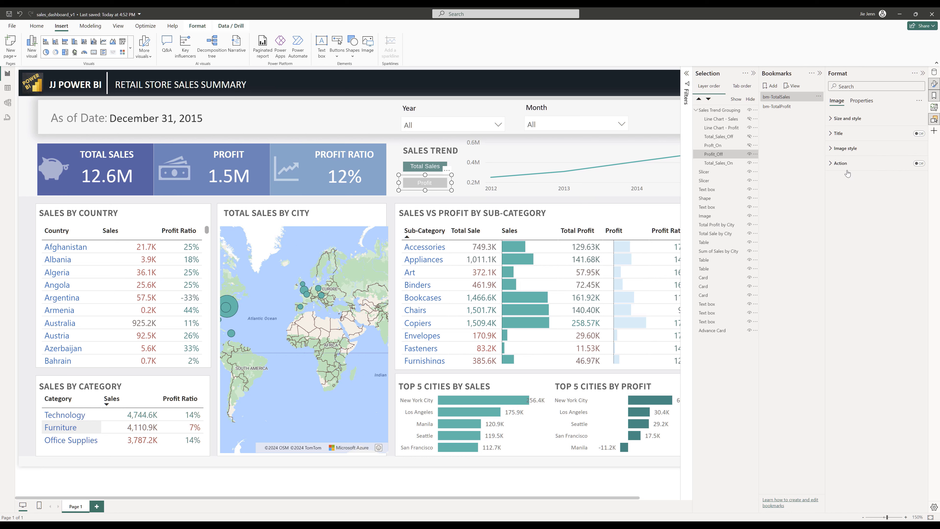
left_click(920, 164)
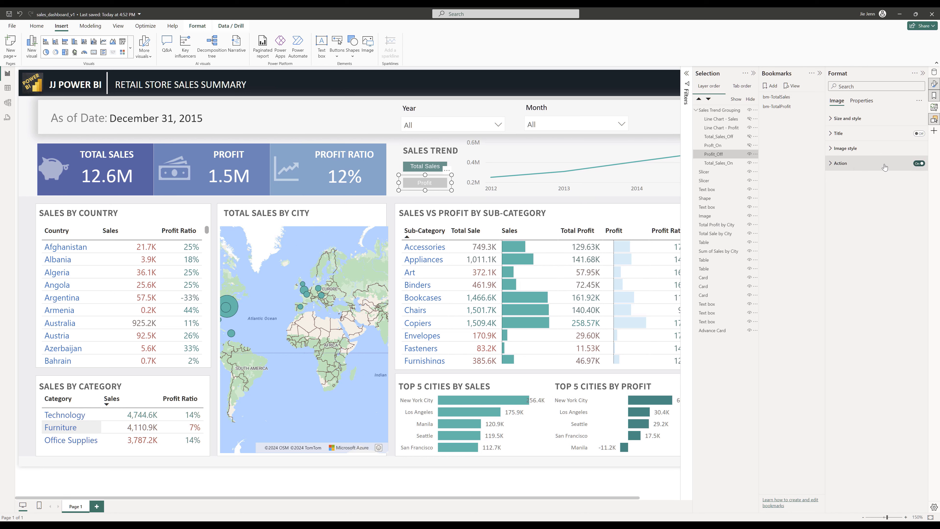
left_click(866, 164)
left_click(866, 203)
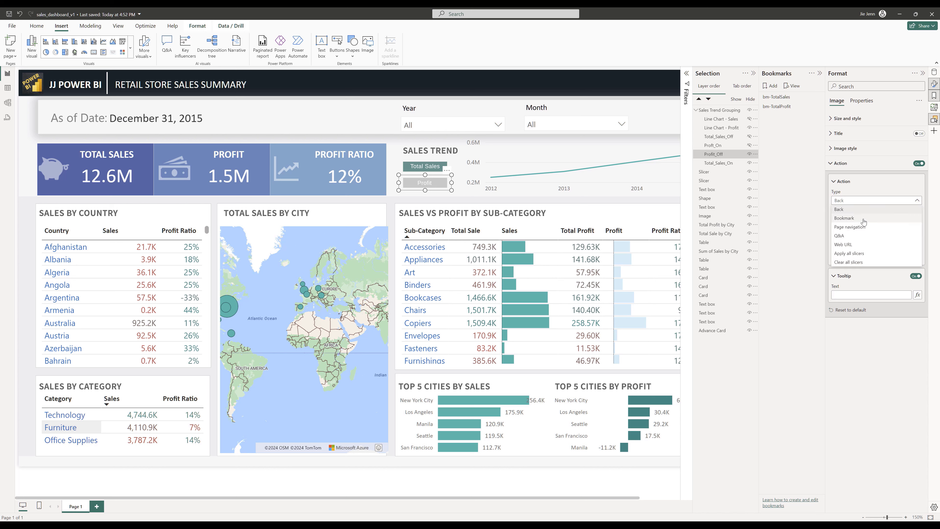
left_click(864, 219)
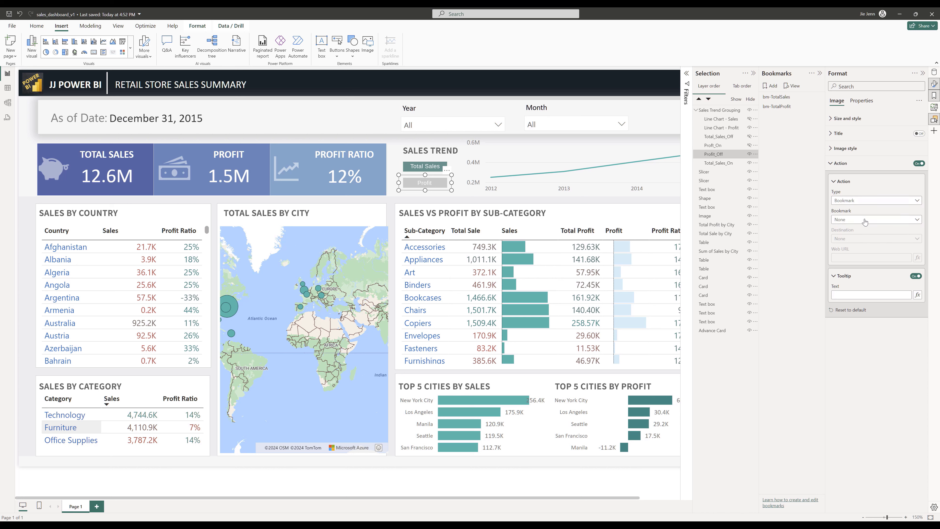
left_click(865, 221)
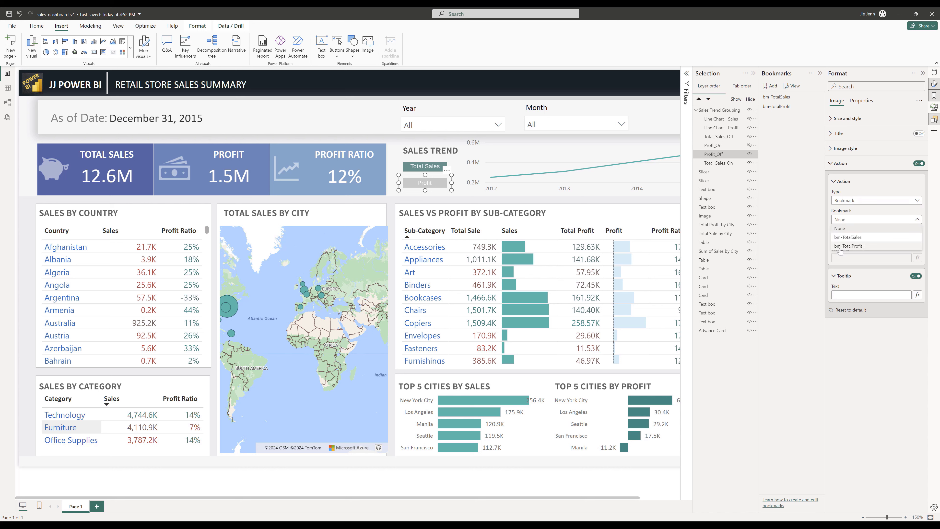
left_click(852, 246)
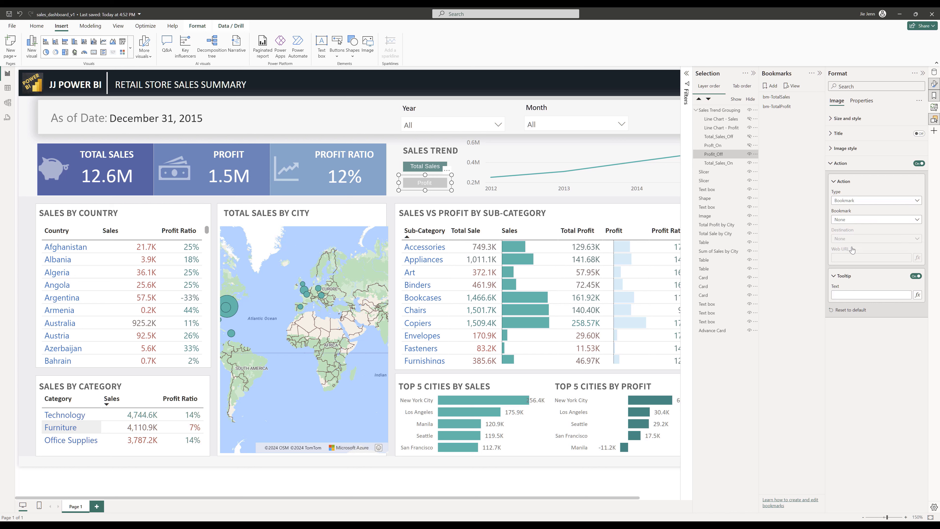
- Apply bm-TotalProfit and set the grey Total Sales button's action to the bm-TotalSales bookmark
left_click(781, 106)
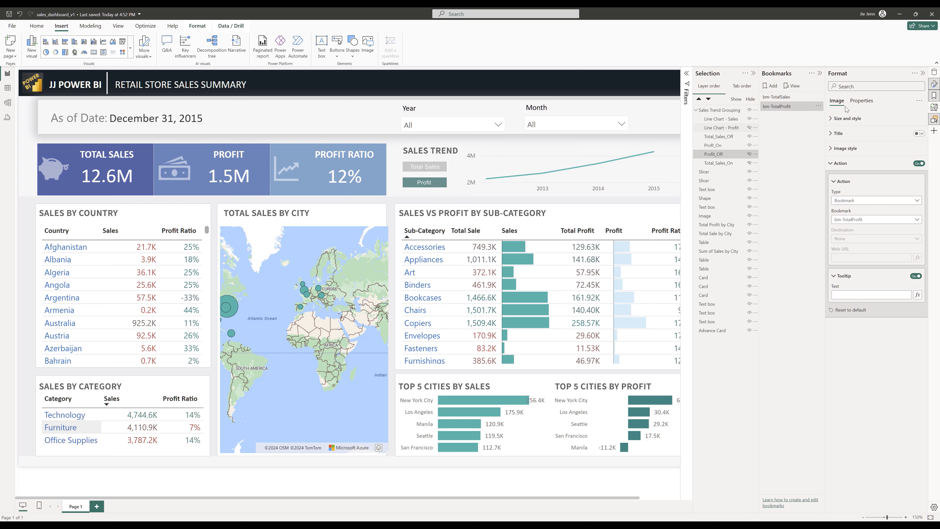
left_click(431, 169)
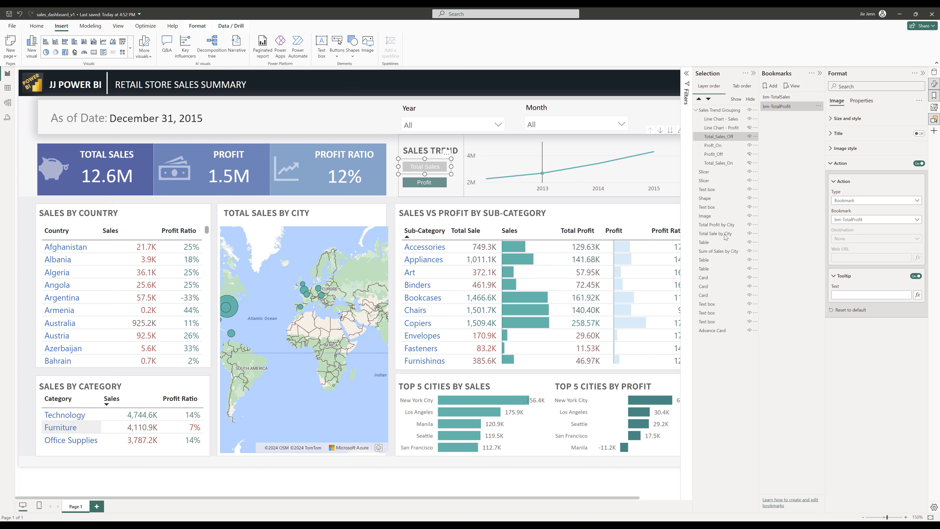
left_click(892, 221)
left_click(881, 236)
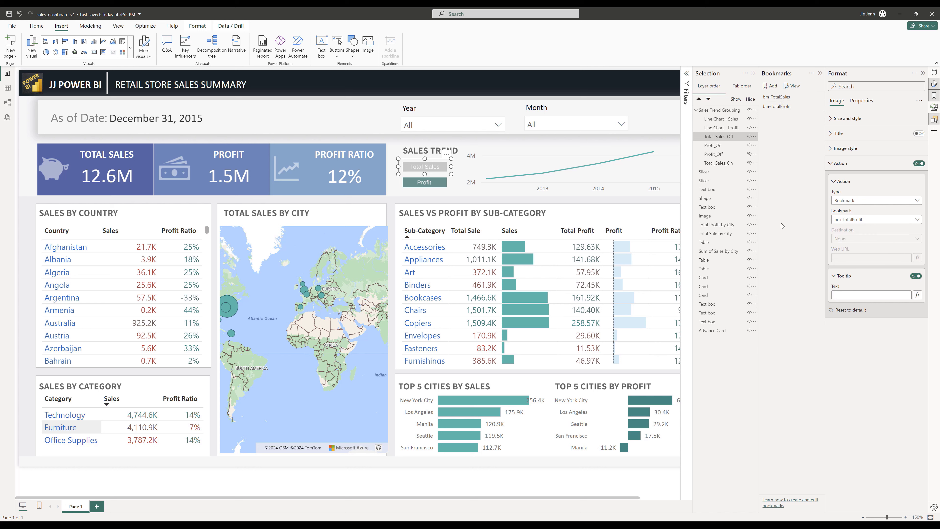
left_click(492, 185)
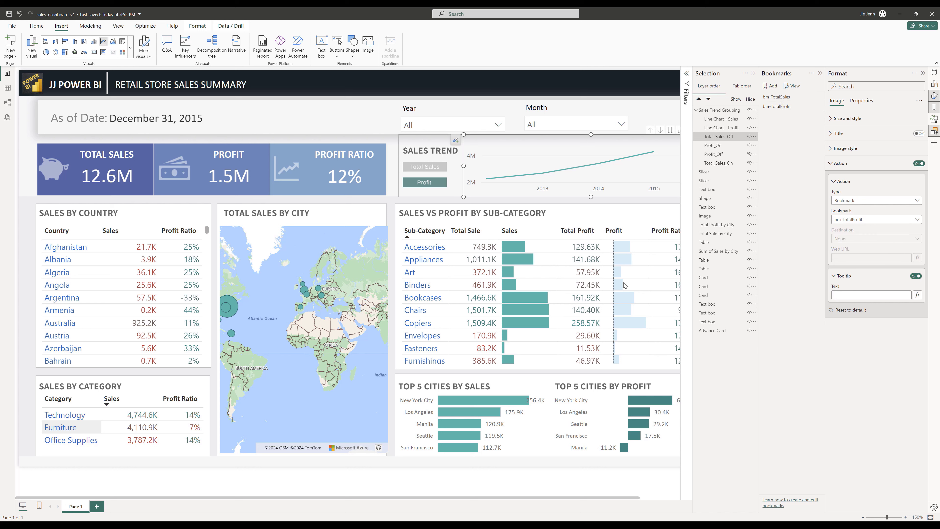
left_click(426, 168, "ctrl")
left_click(426, 181, "ctrl")
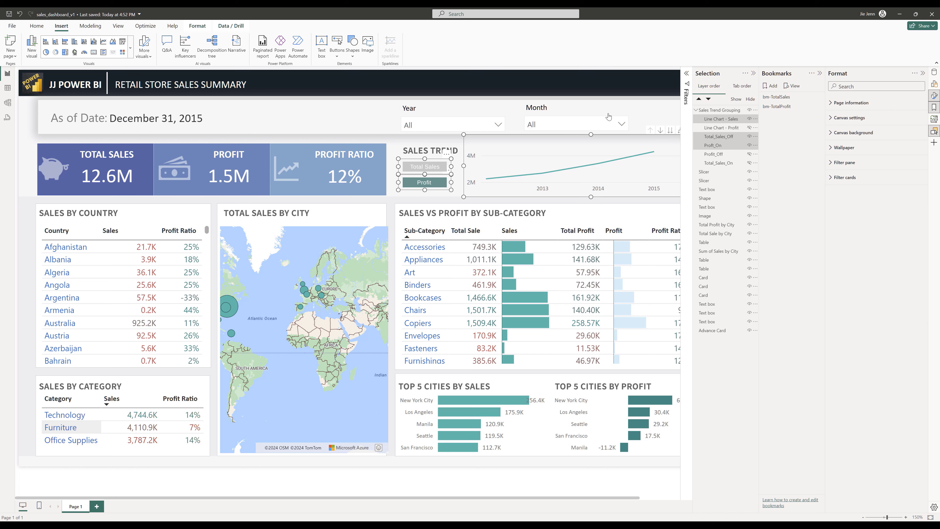
left_click(745, 73)
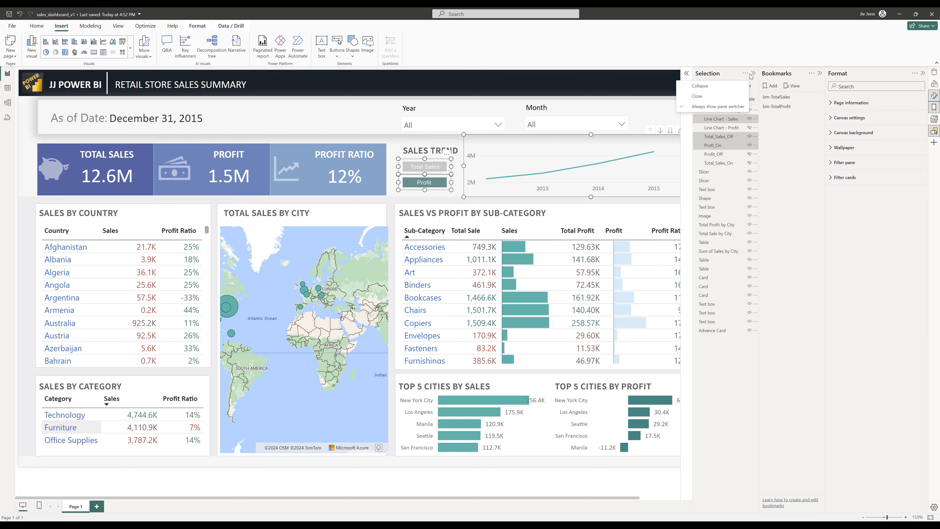
left_click(709, 96)
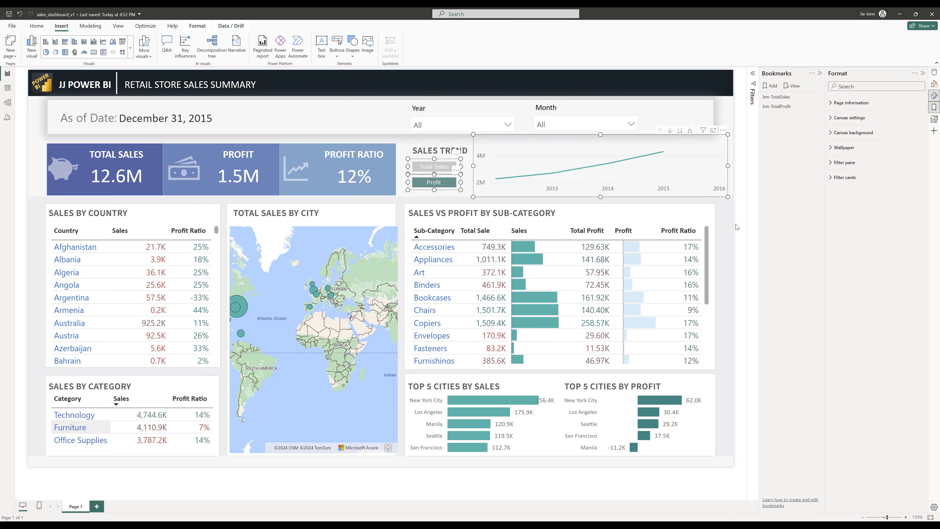
- Reopen the Selection pane with the Total Sales button selected
left_click(736, 227)
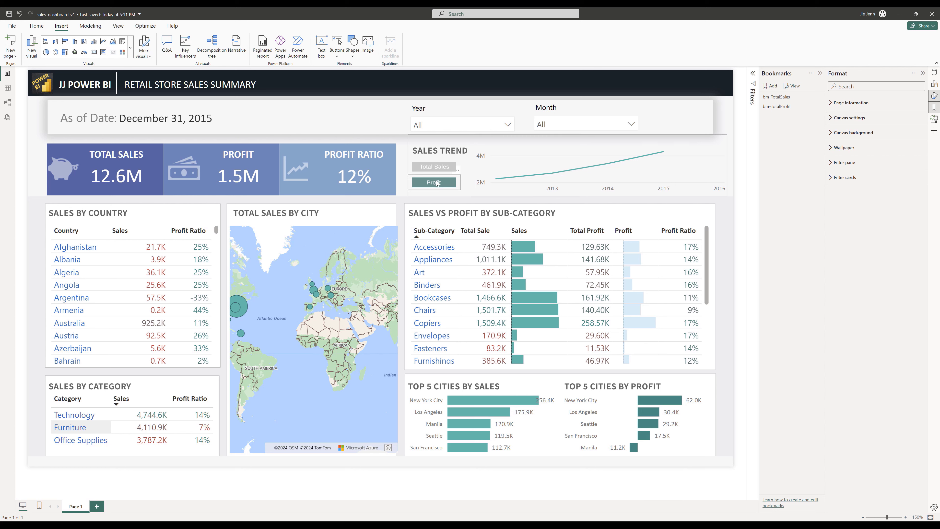
left_click(434, 167)
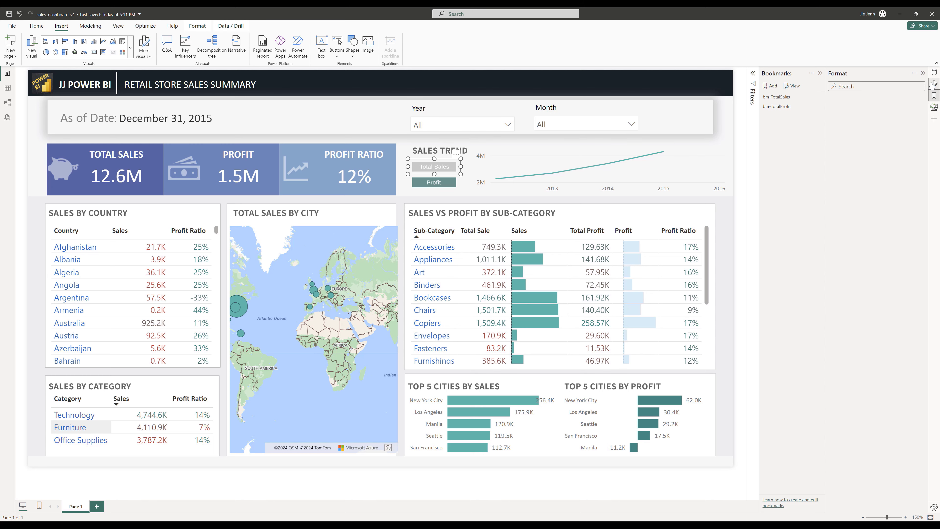
left_click(118, 26)
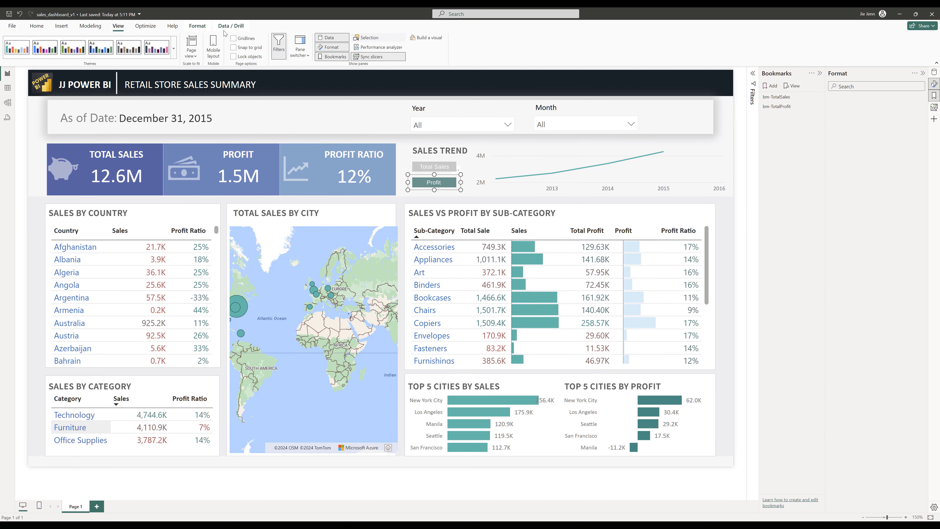
left_click(377, 38)
left_click(438, 170)
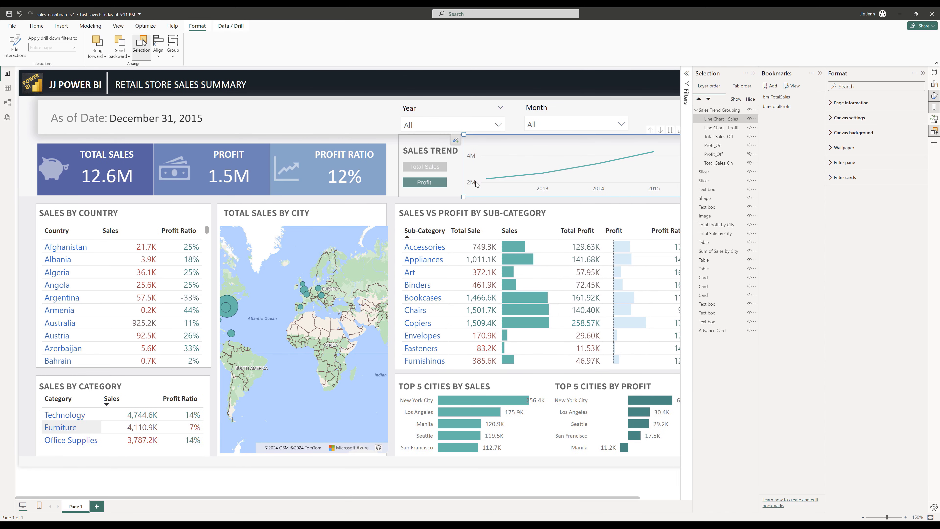
- With the Profit view applied, turn on the grey Total Sales button's action and link it to the bm-TotalSales bookmark
left_click(424, 167)
left_click(777, 106)
left_click(776, 96)
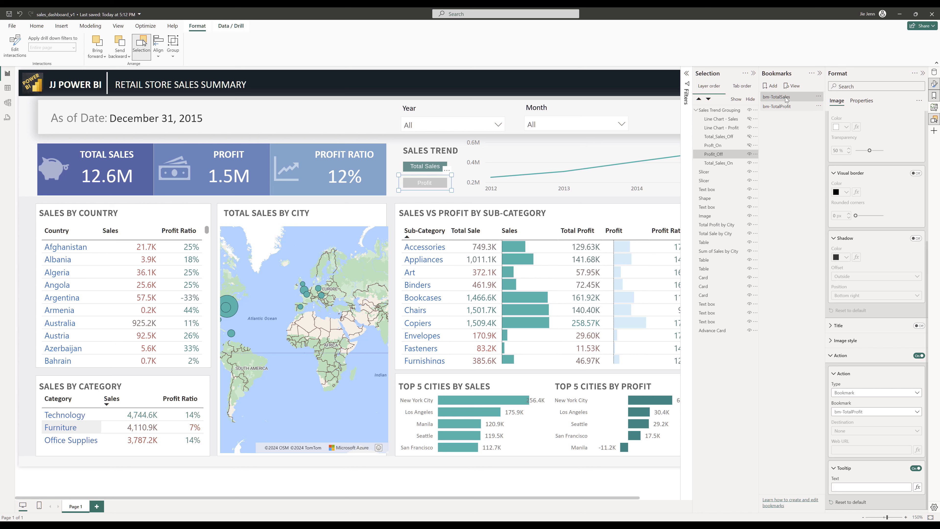
left_click(784, 106)
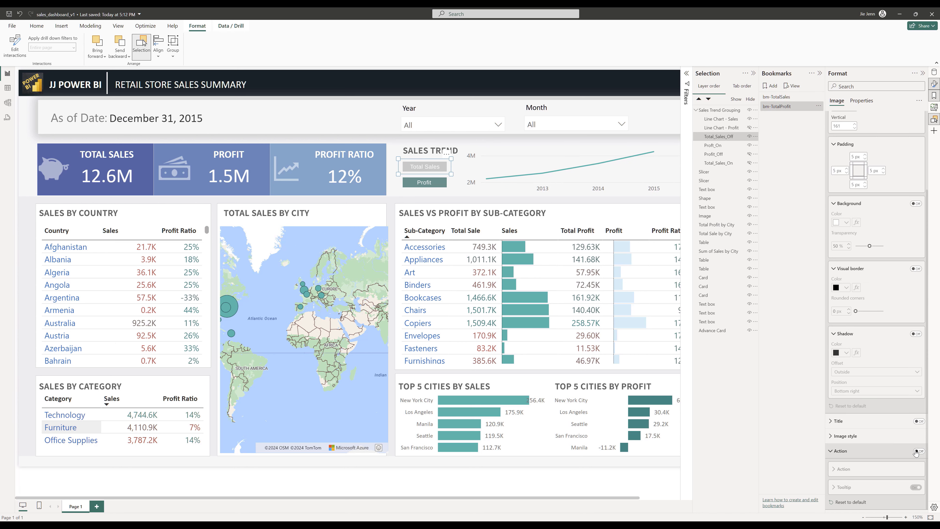
left_click(918, 451)
scroll(885, 426, "down", 2)
left_click(875, 392)
left_click(874, 411)
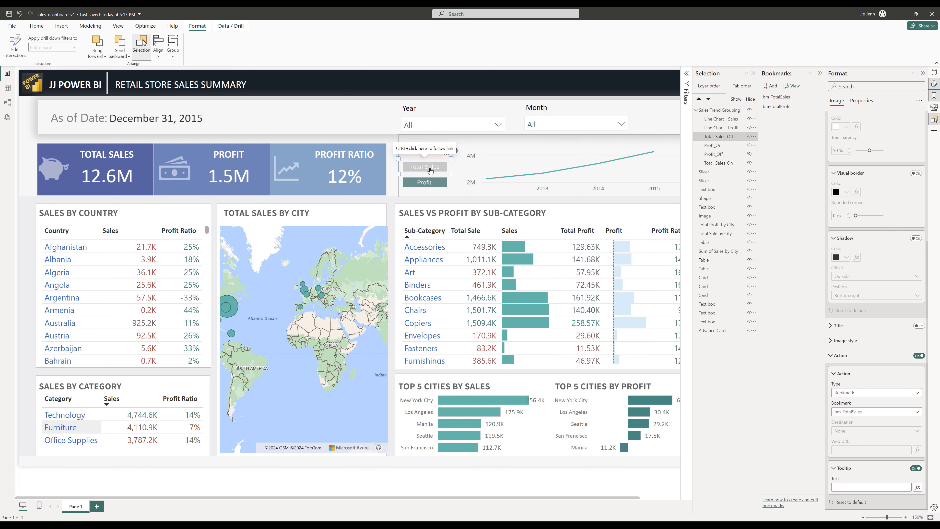
- Close the Selection and Bookmarks panes and test toggling the trend chart between Total Sales and Profit with the buttons
left_click(820, 73)
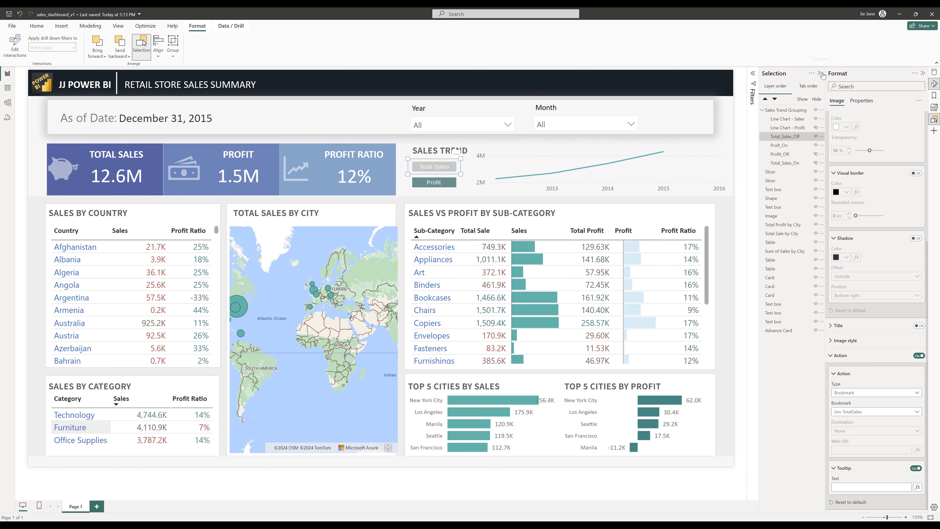
left_click(819, 74)
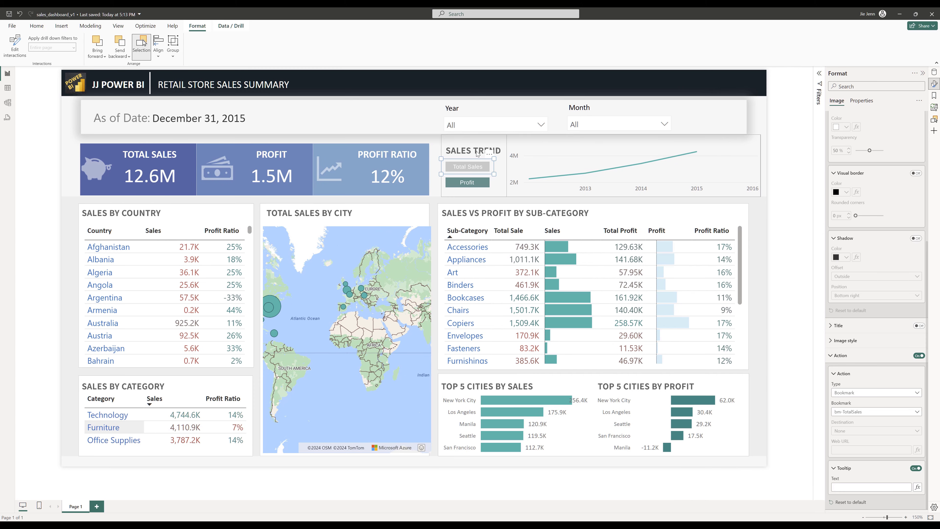
left_click(475, 169, "ctrl")
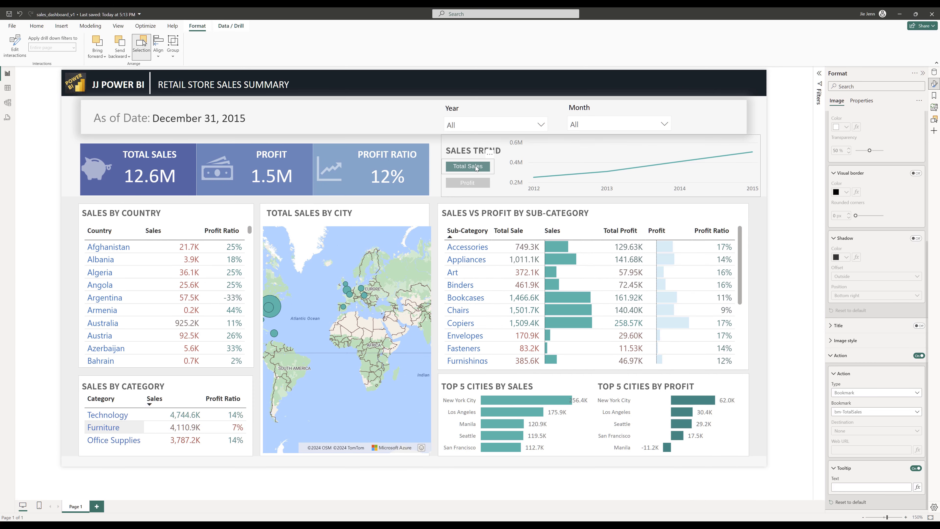
left_click(477, 186, "ctrl")
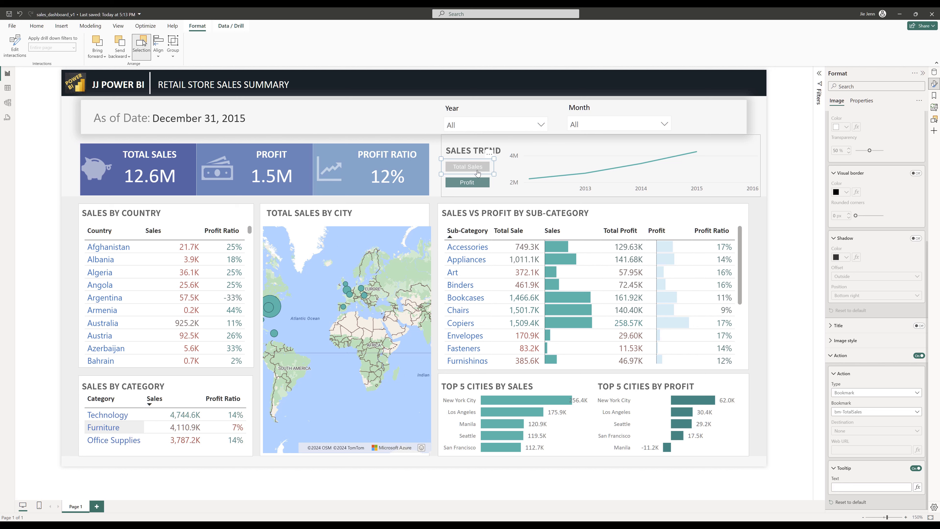
left_click(476, 167, "ctrl")
left_click(469, 169, "ctrl")
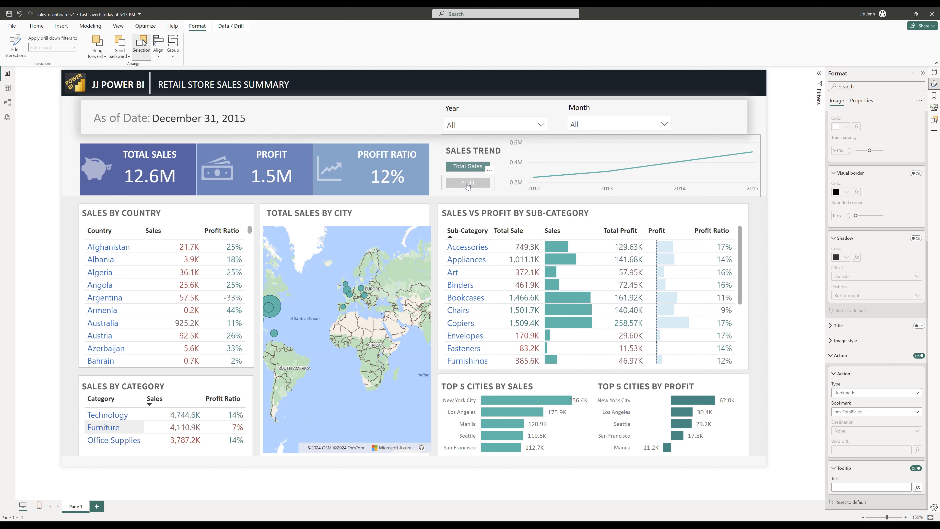
- Sort the Sales by Category table by Category and select Furniture to cross-filter the dashboard
left_click(922, 73)
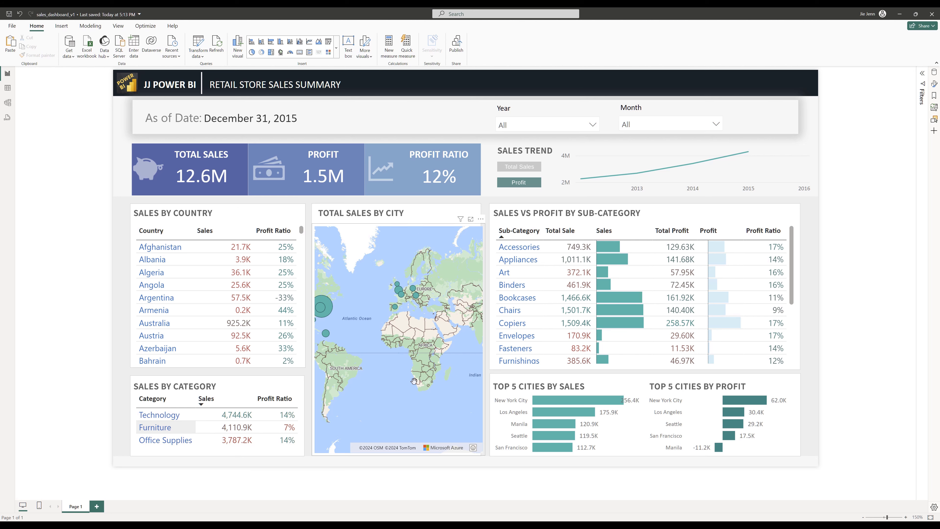
left_click(159, 398)
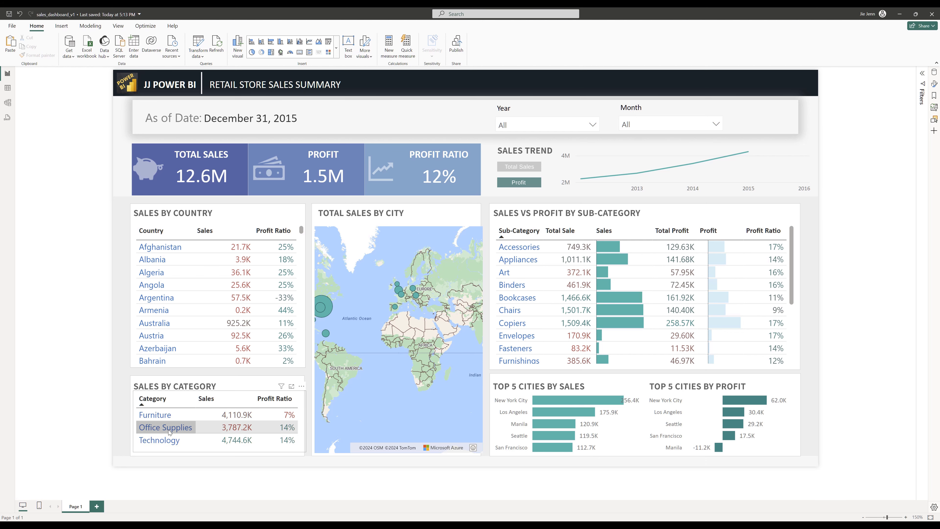
left_click(164, 428)
left_click(163, 415)
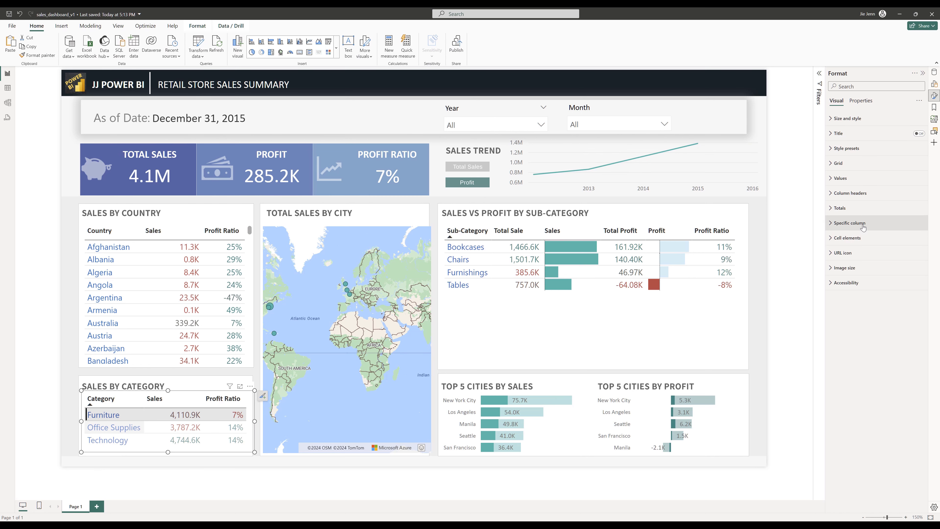
- Set the table's specific column value background color to white
left_click(855, 223)
left_click(845, 351)
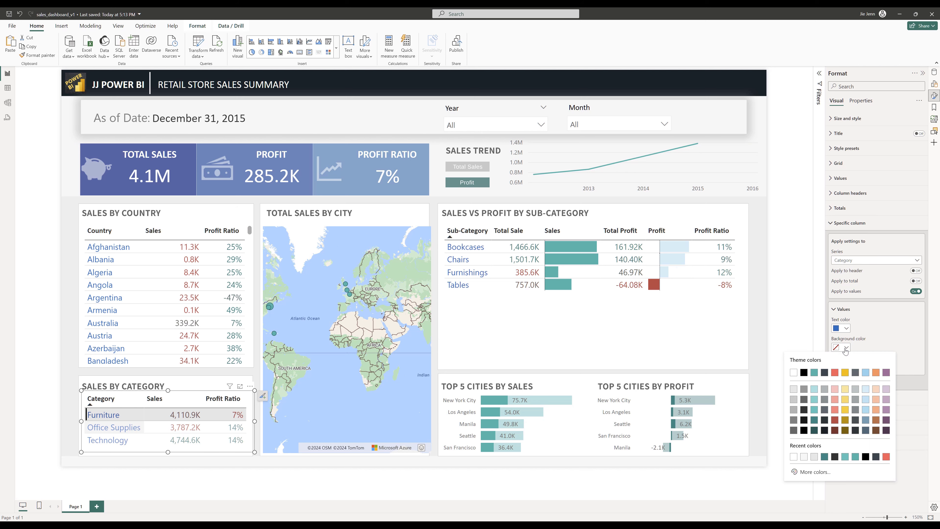
left_click(795, 376)
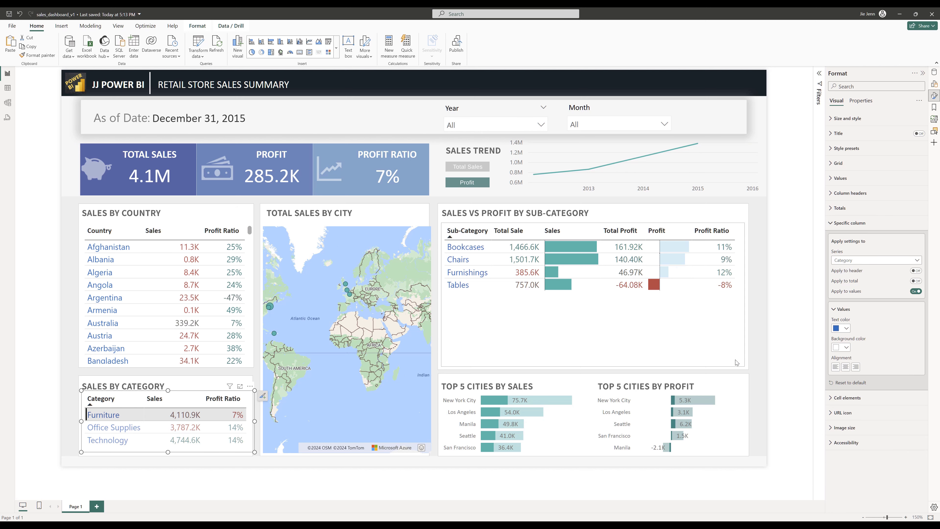
left_click(935, 96)
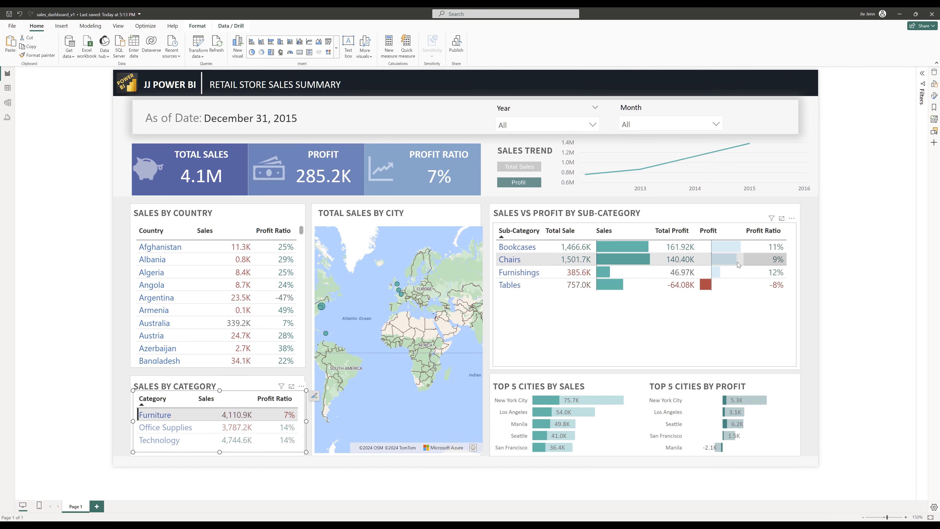
- Filter the Year slicer to 2013 and 2015 only
left_click(525, 128)
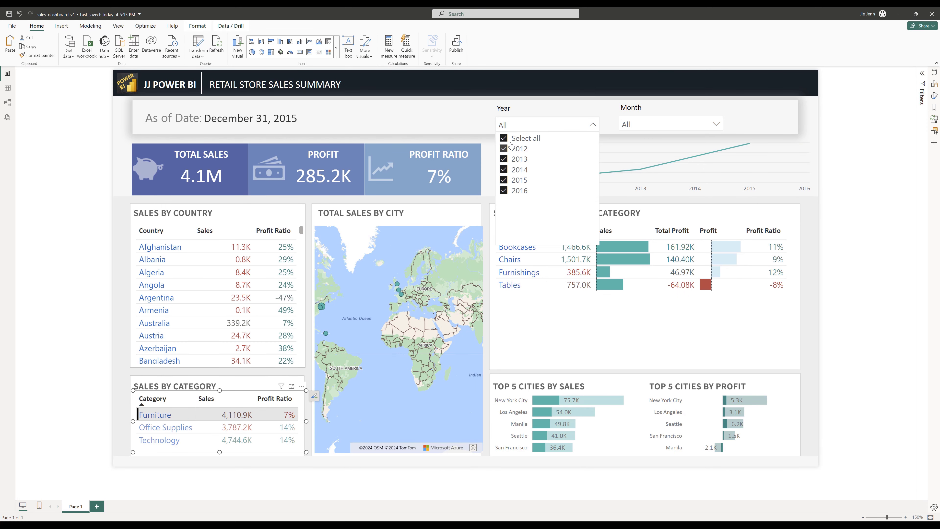
left_click(504, 138)
left_click(503, 159)
left_click(503, 180)
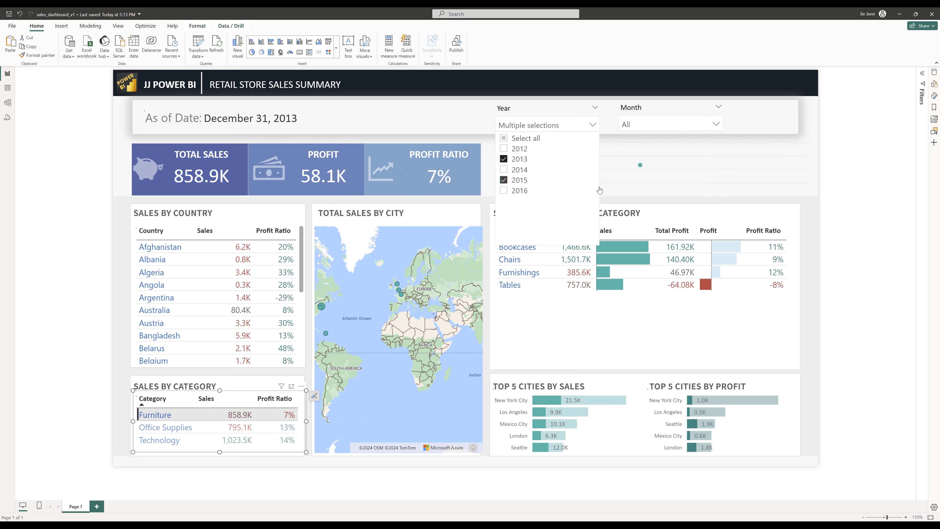
- Filter the Month slicer to April, July and September
left_click(680, 129)
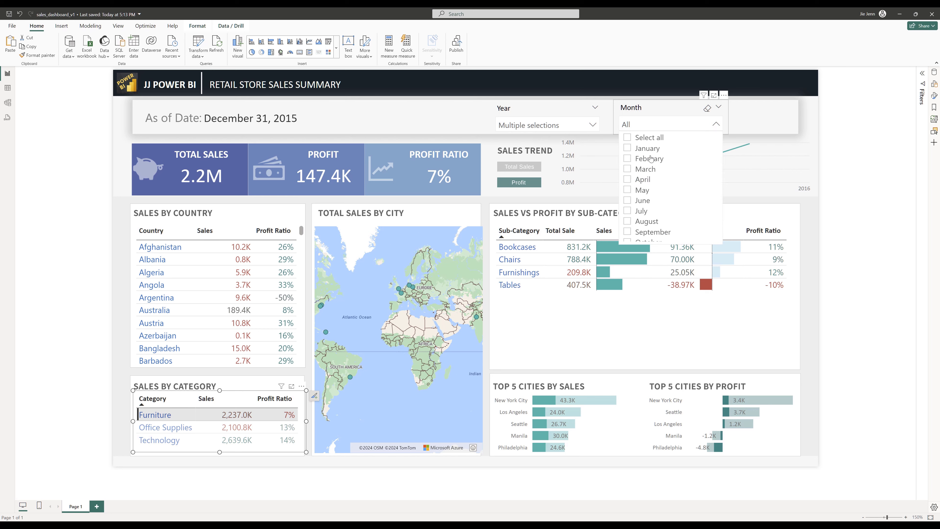
left_click(634, 179)
left_click(635, 211)
left_click(638, 232)
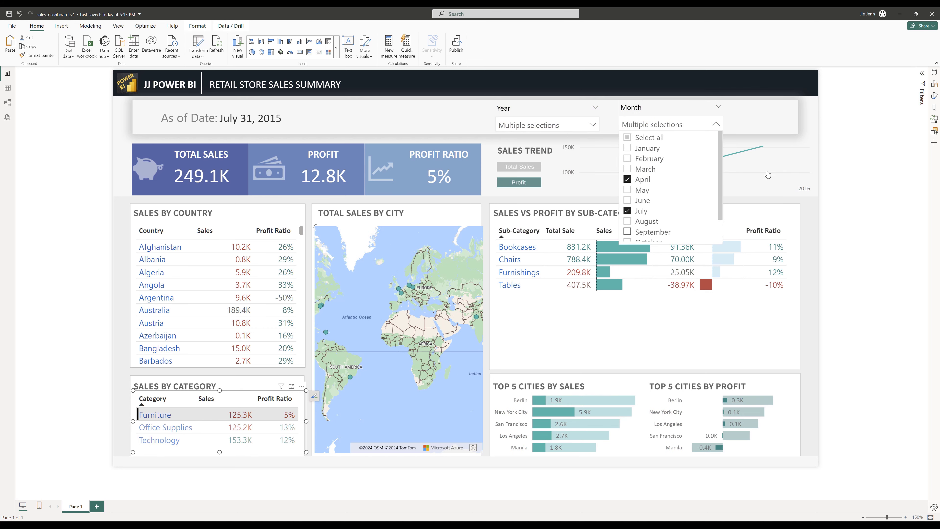
left_click(859, 191)
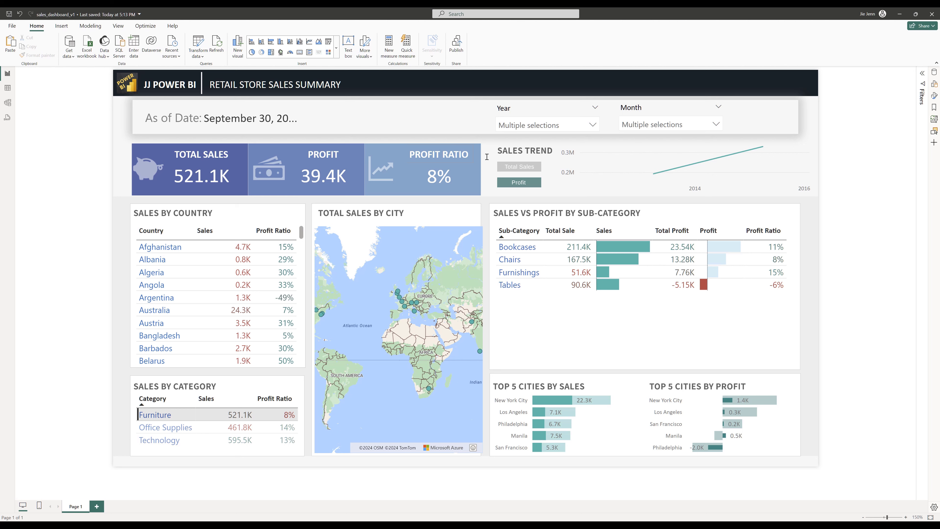
- Widen the As of Date card to fit the full date and switch the trend chart to Total Sales
left_click(295, 122)
left_click_drag(301, 117, 336, 119)
left_click(523, 167)
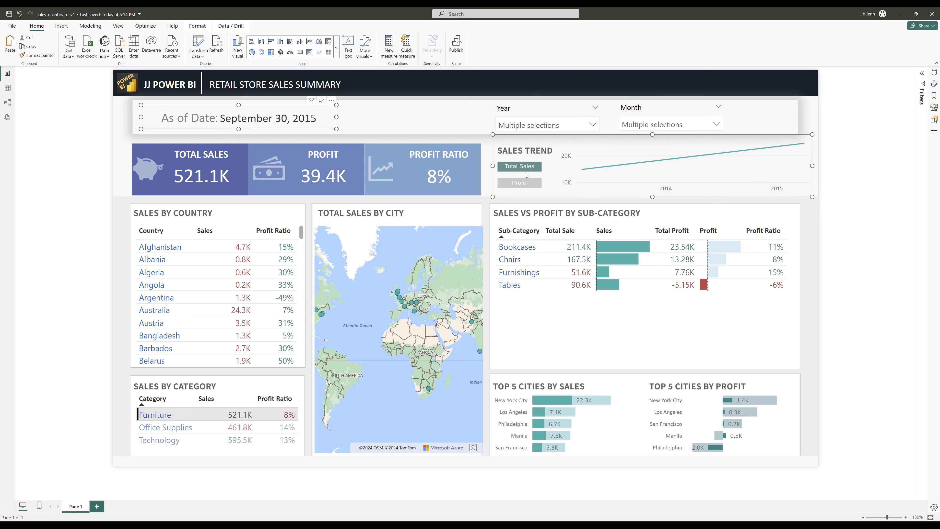